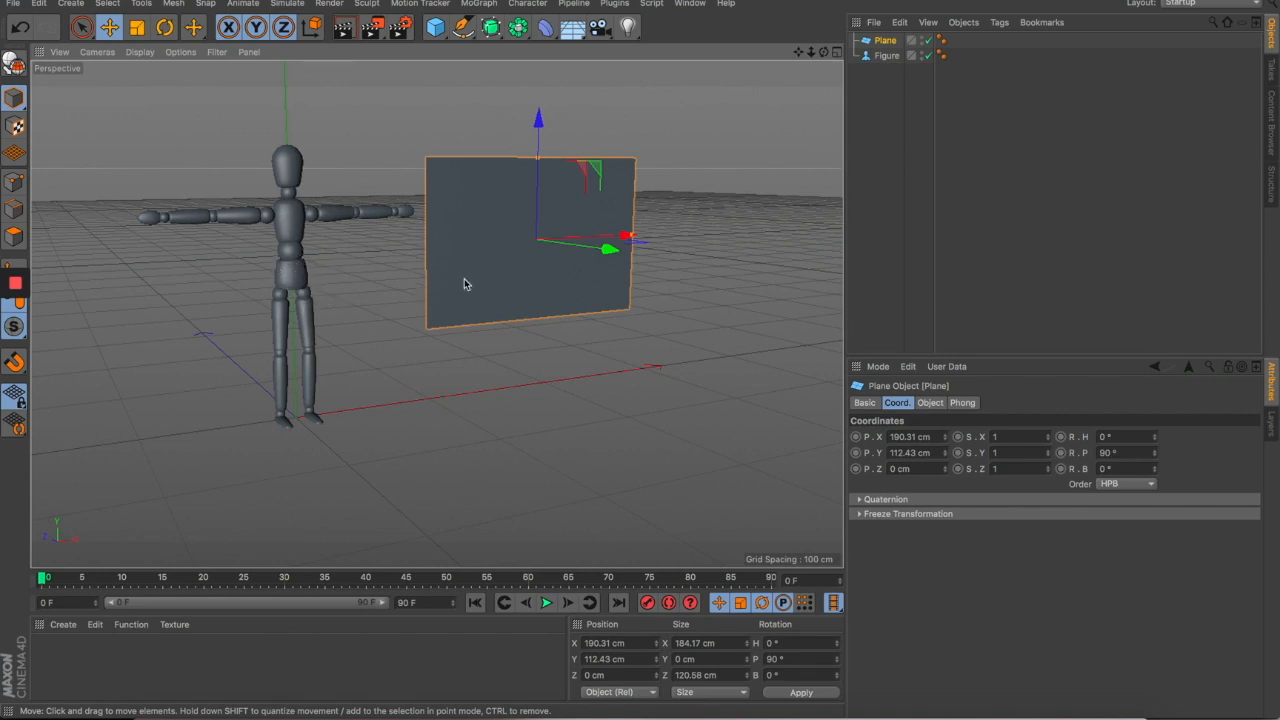
- Select both planes, slide them right, and spread them apart along the depth axis
left_click_drag(490, 276, 450, 286)
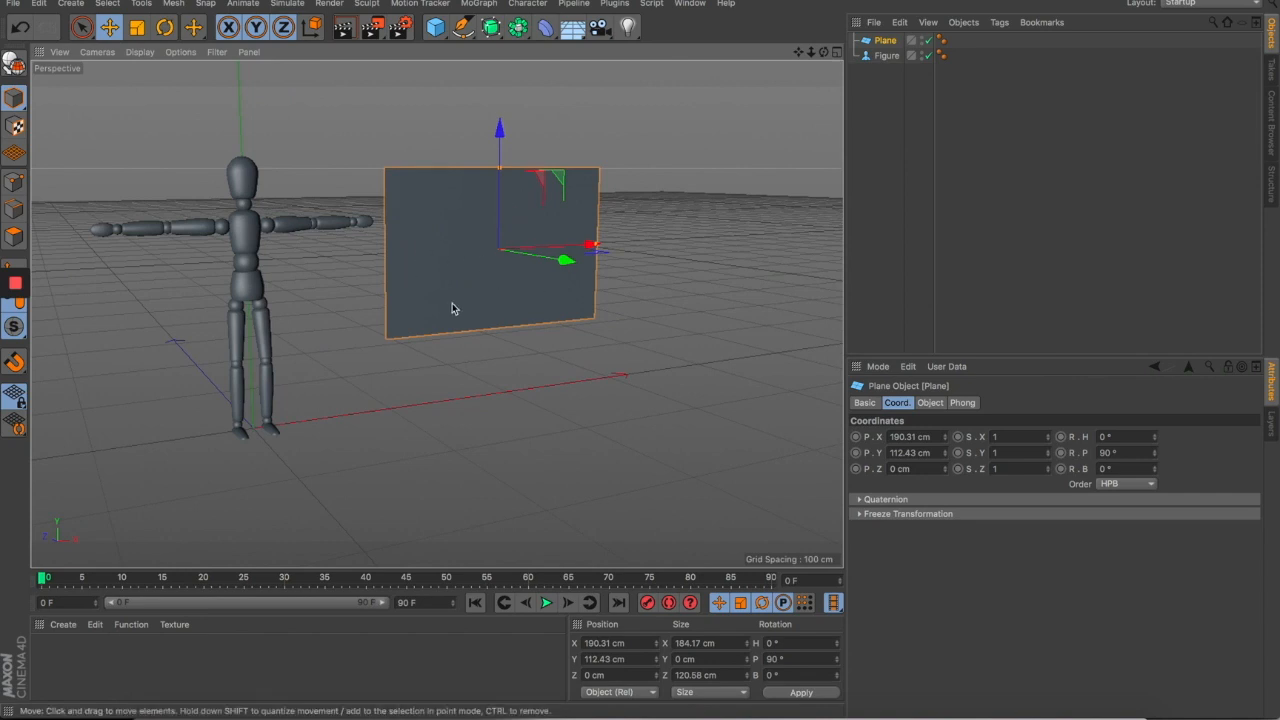
scroll(505, 308, "down", 4)
left_click_drag(541, 322, 354, 150)
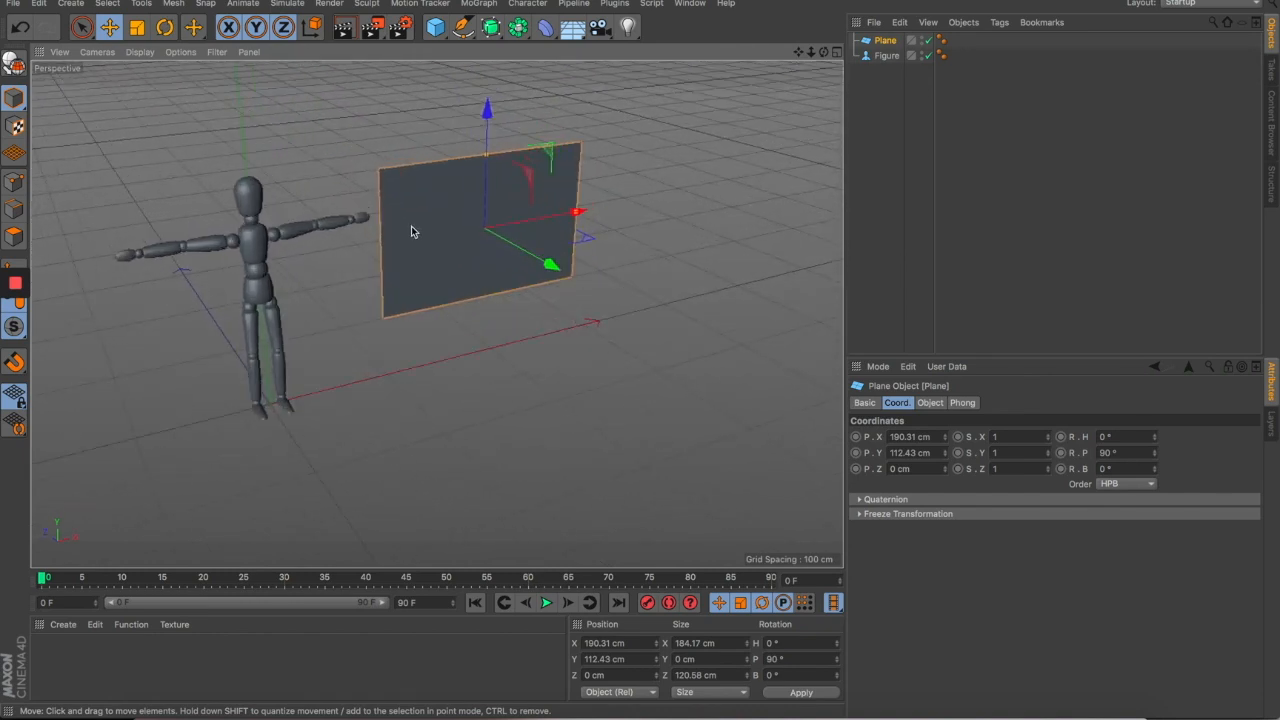
scroll(486, 249, "down", 4)
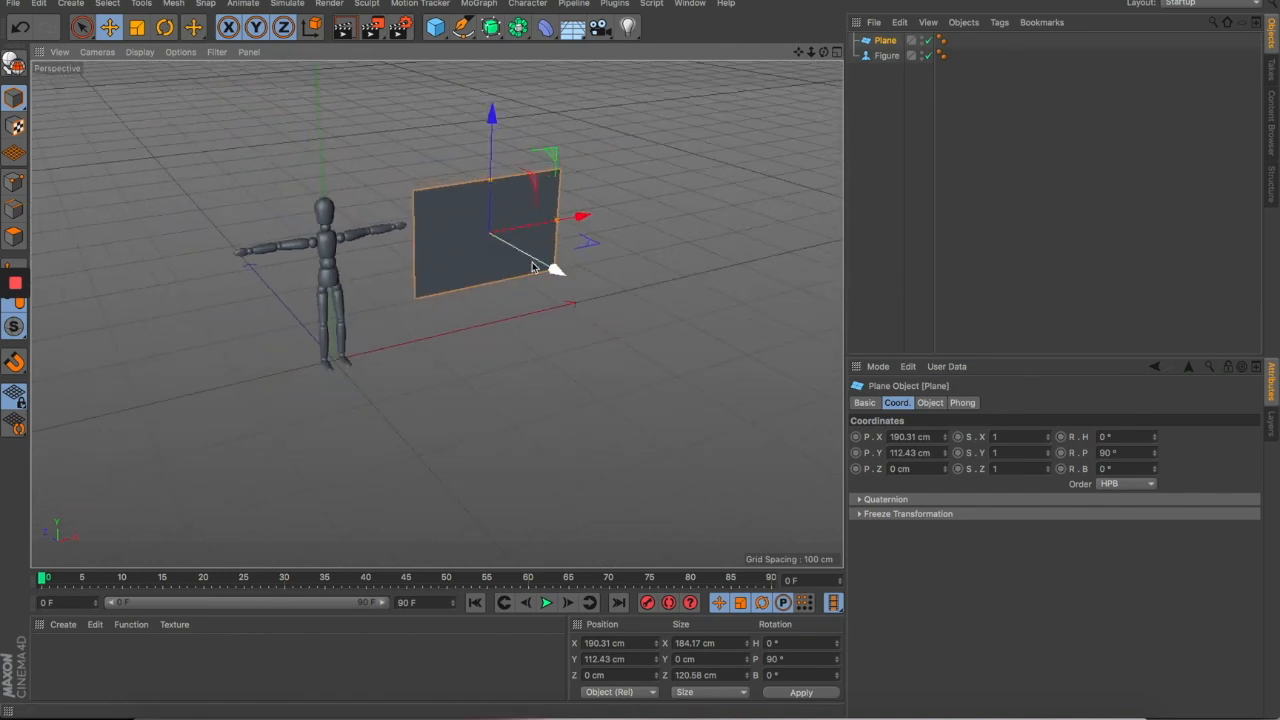
scroll(380, 183, "up", 5)
left_click_drag(581, 323, 436, 224)
scroll(572, 302, "down", 3)
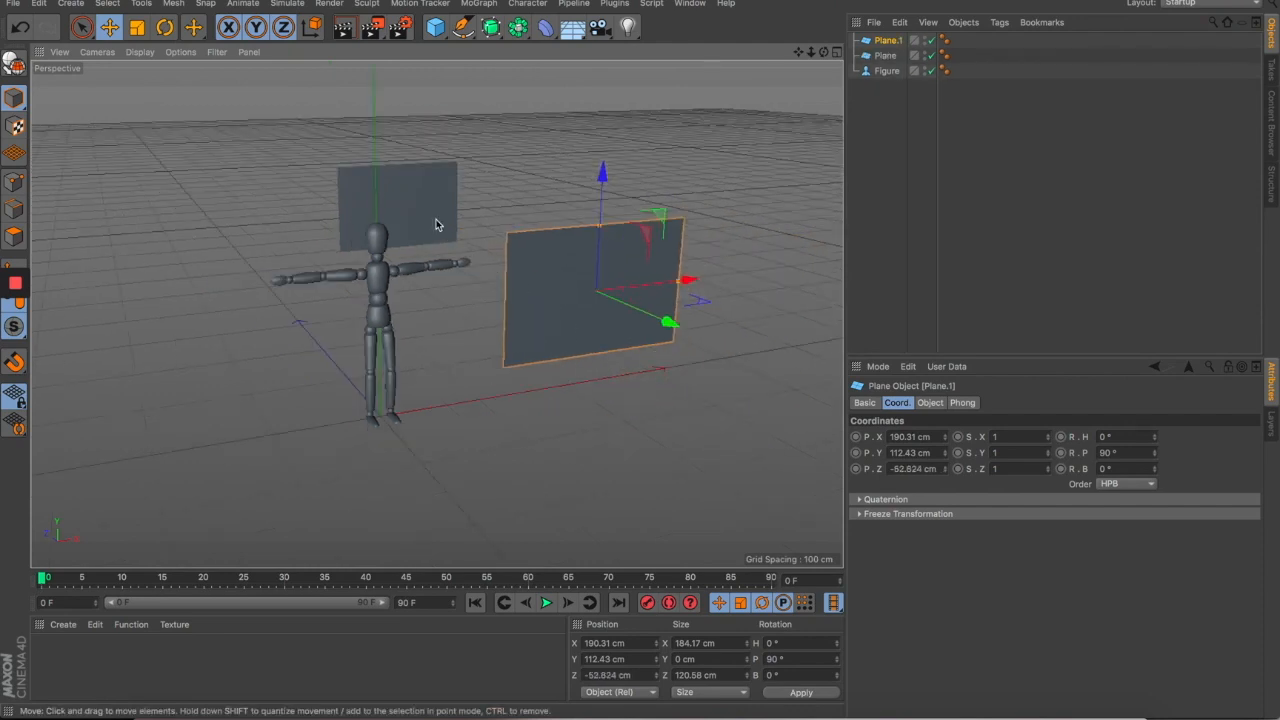
left_click(436, 224, "shift")
left_click_drag(540, 280, 632, 348)
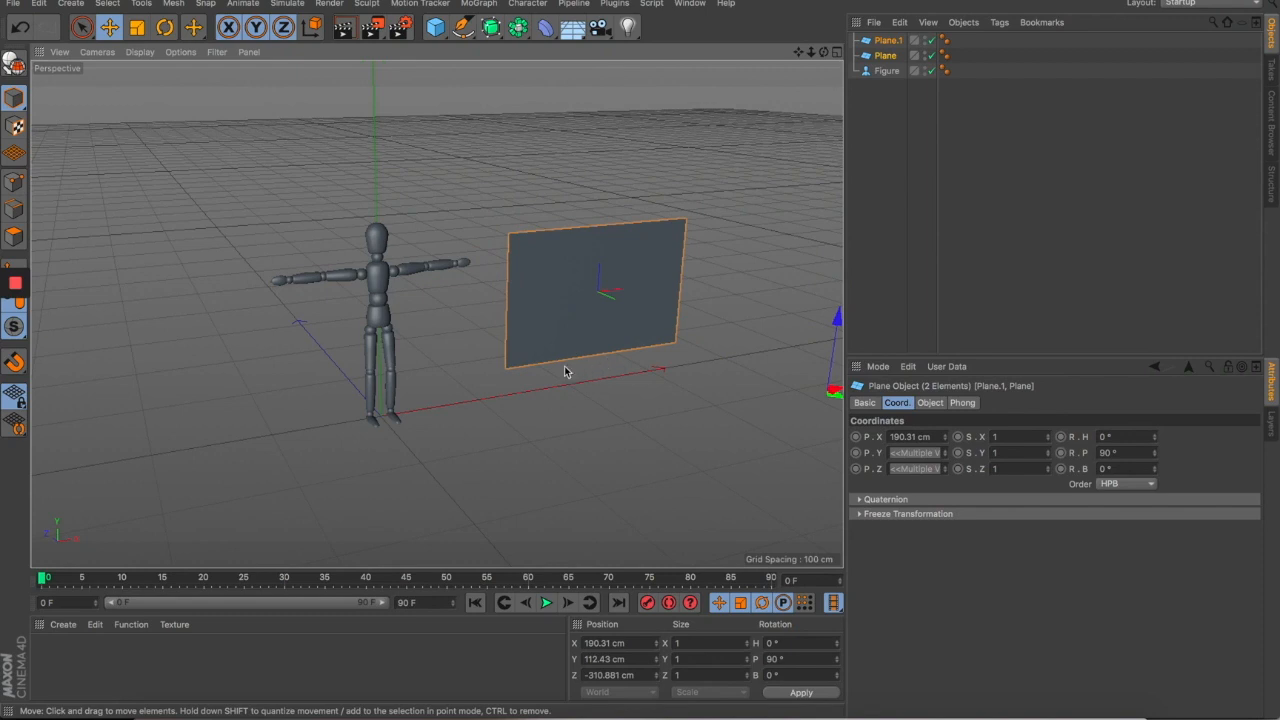
left_click_drag(565, 370, 543, 338)
left_click_drag(635, 370, 585, 357)
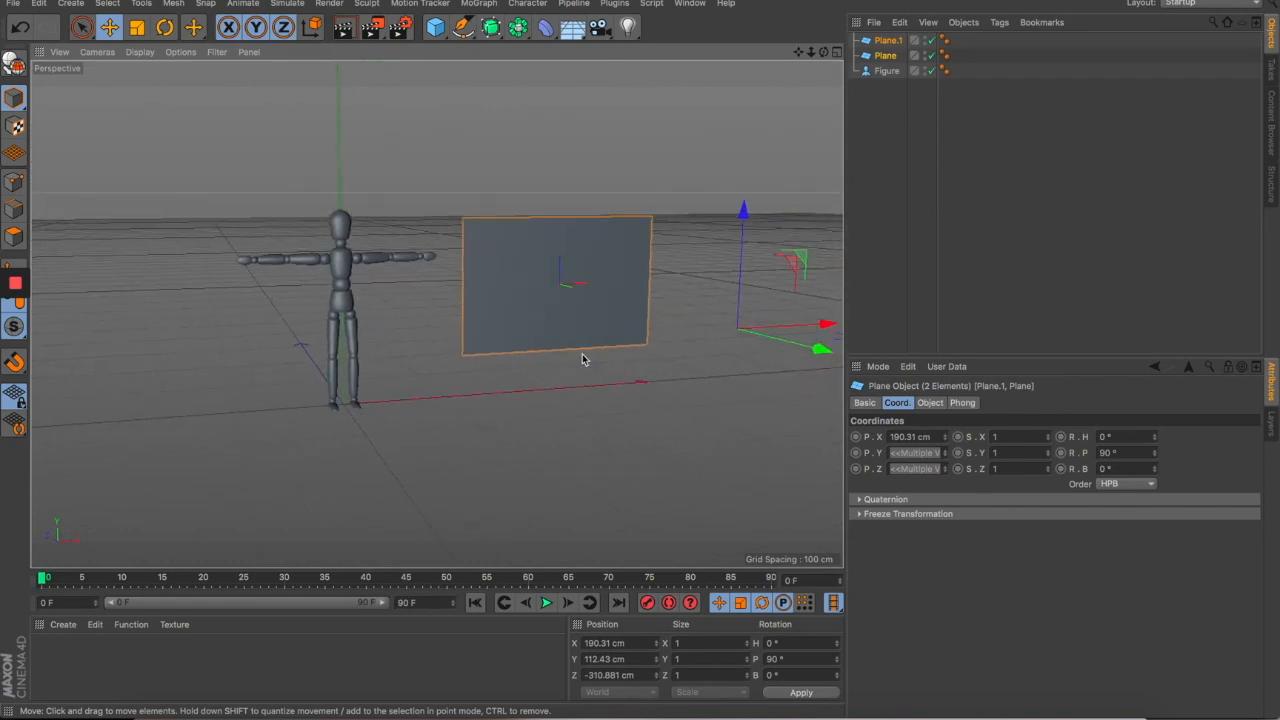
left_click_drag(790, 350, 507, 256)
- Duplicate the right-hand plane by dragging out a copy, Plane.1, to the right
left_click(605, 131)
left_click(590, 272)
left_click_drag(623, 300, 645, 347)
- Select all three planes and shift them left and along depth beside the figure
left_click(600, 310, "shift")
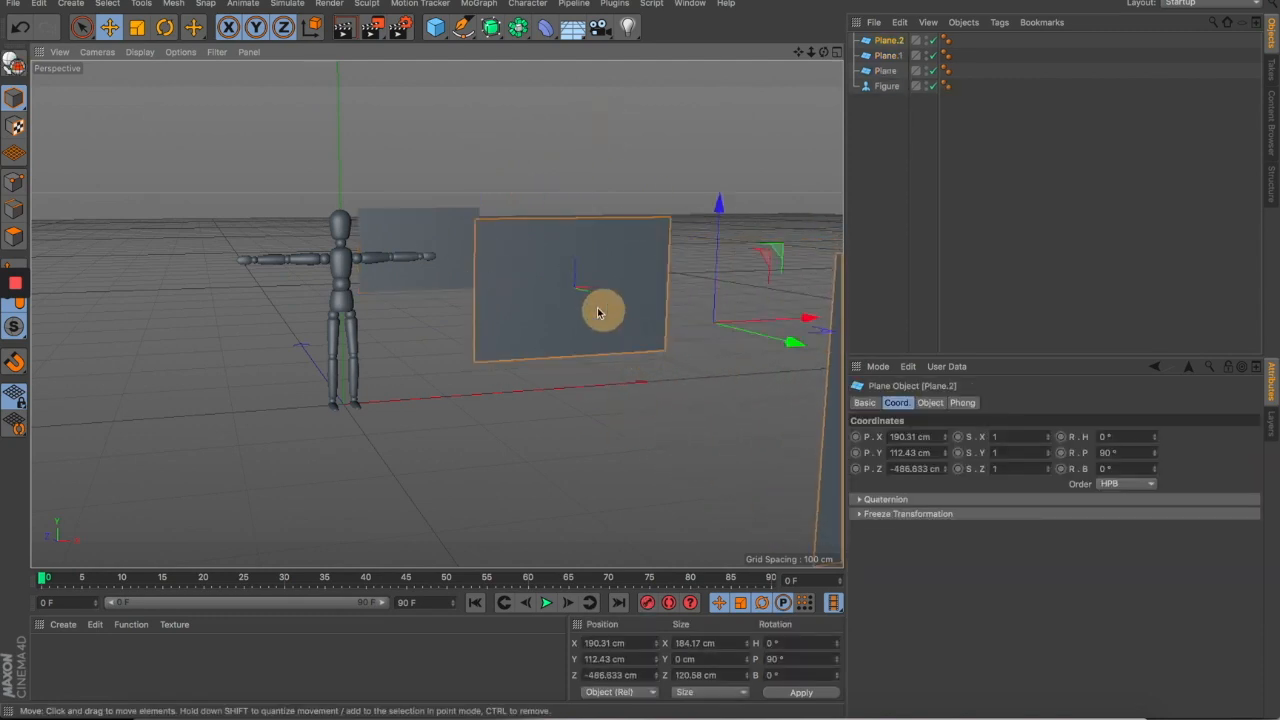
left_click(450, 230, "shift")
left_click_drag(600, 294, 414, 327)
scroll(394, 337, "up", 3)
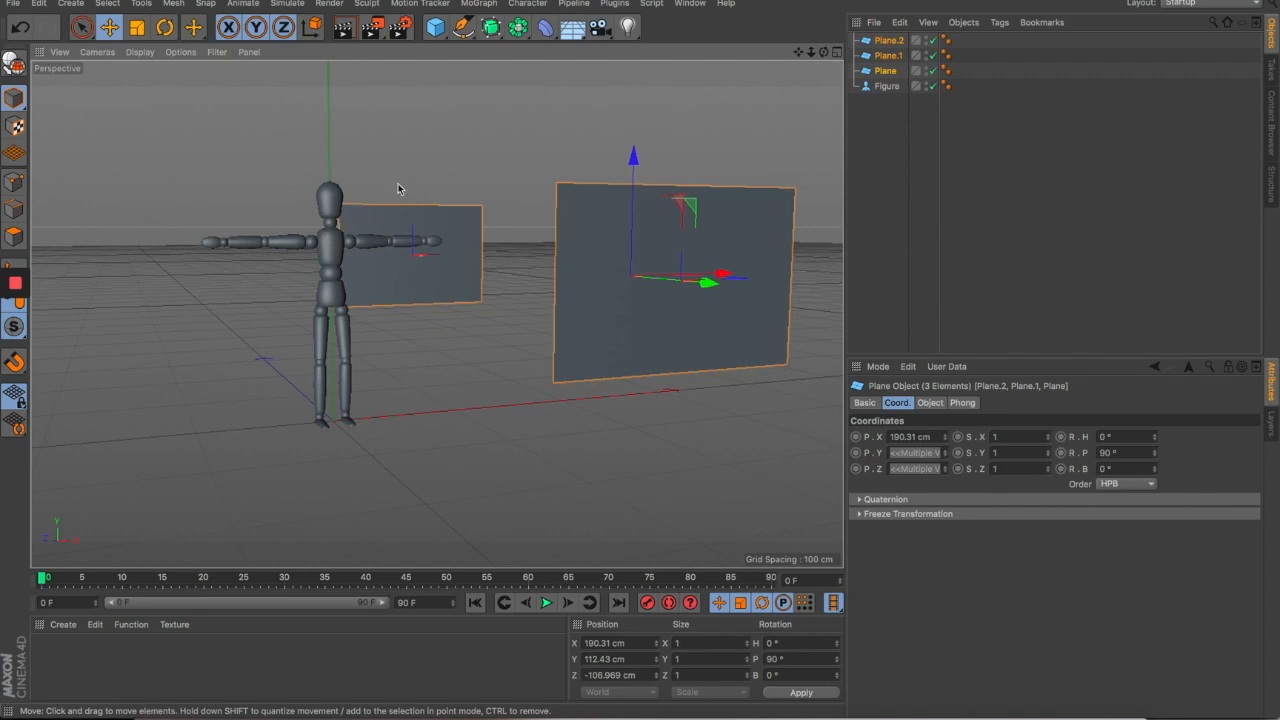
mouse_move(658, 421)
left_mouse_down()
mouse_move(691, 414)
mouse_move(646, 420)
mouse_move(678, 427)
left_mouse_up()
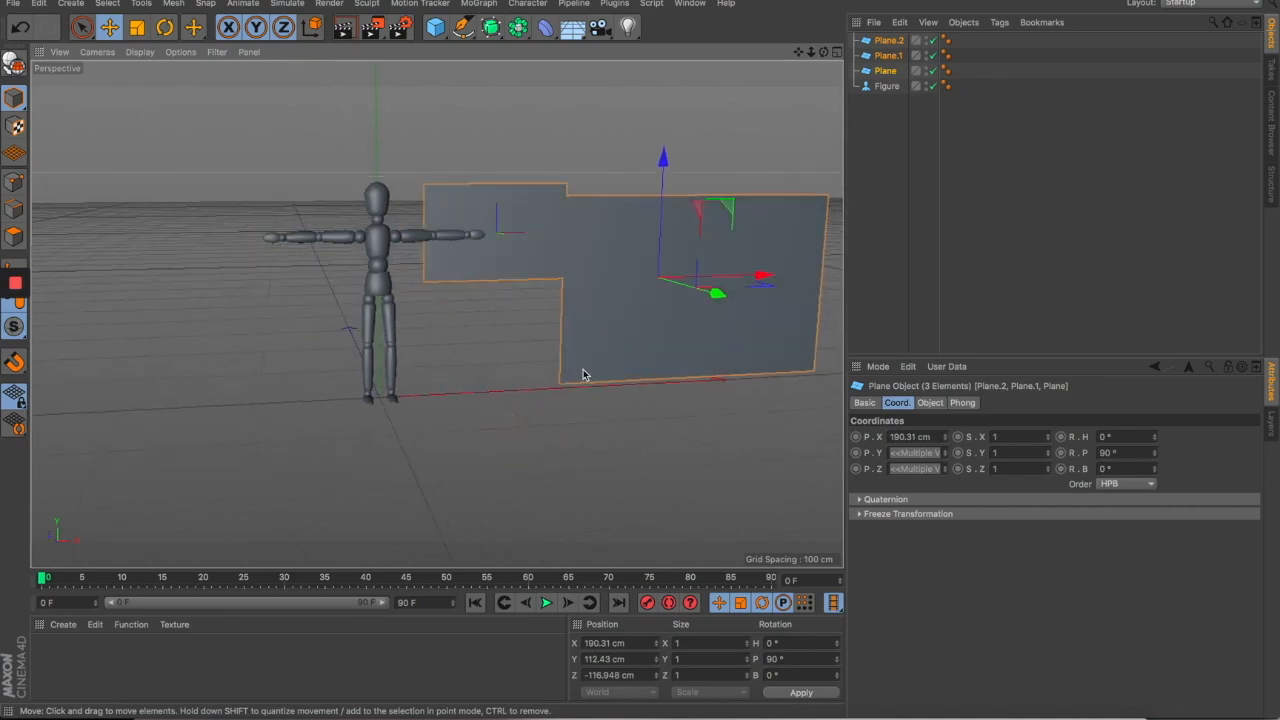
left_click_drag(585, 375, 620, 398)
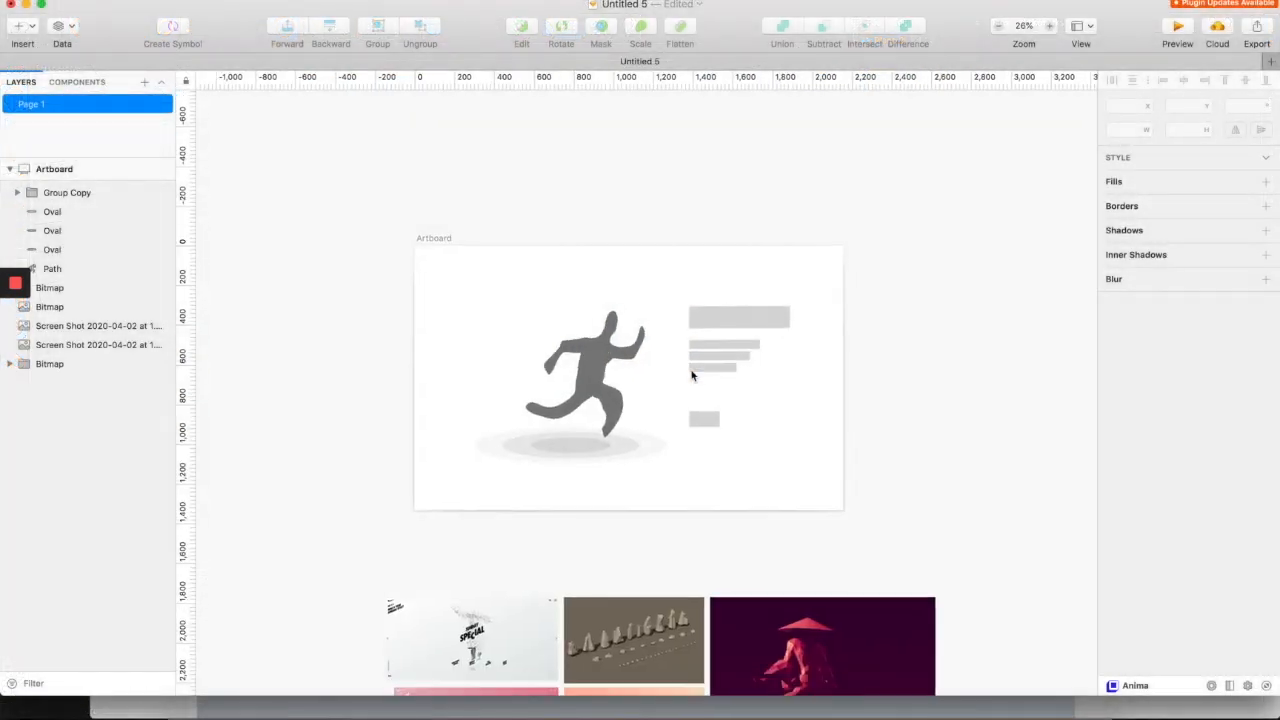
scroll(690, 371, "down", 10)
scroll(722, 361, "up", 4)
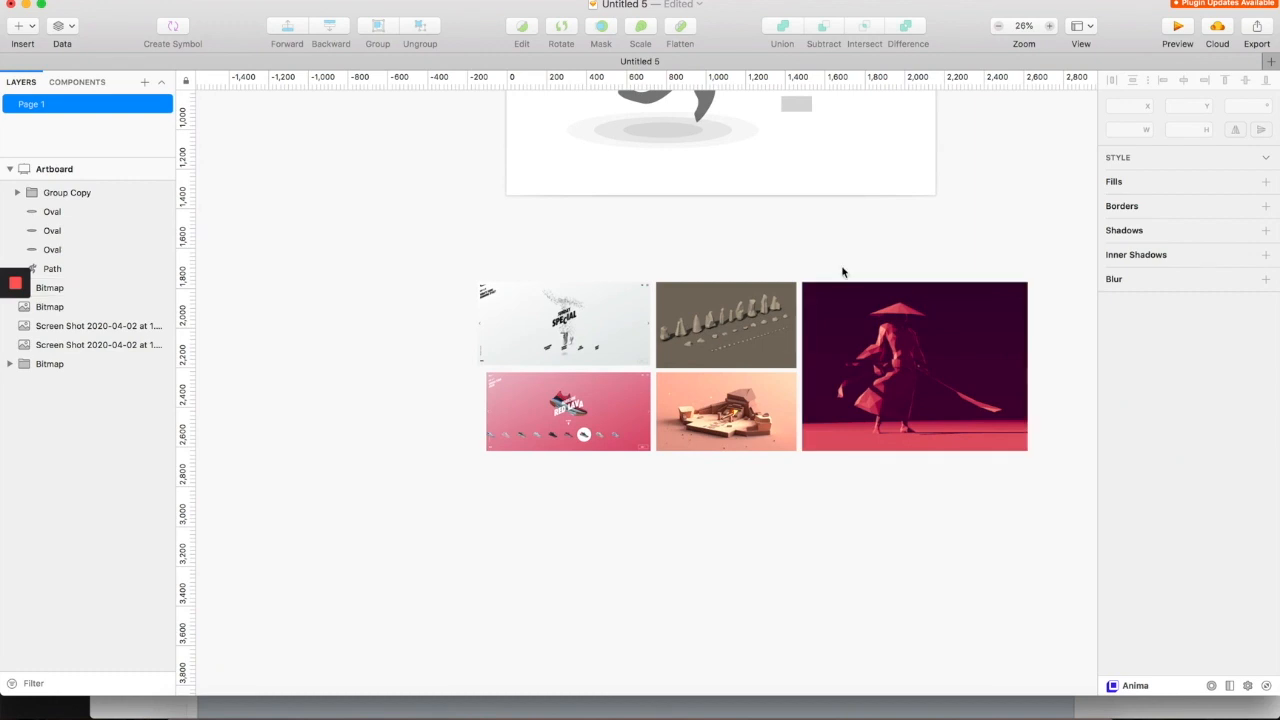
scroll(843, 271, "up", 5)
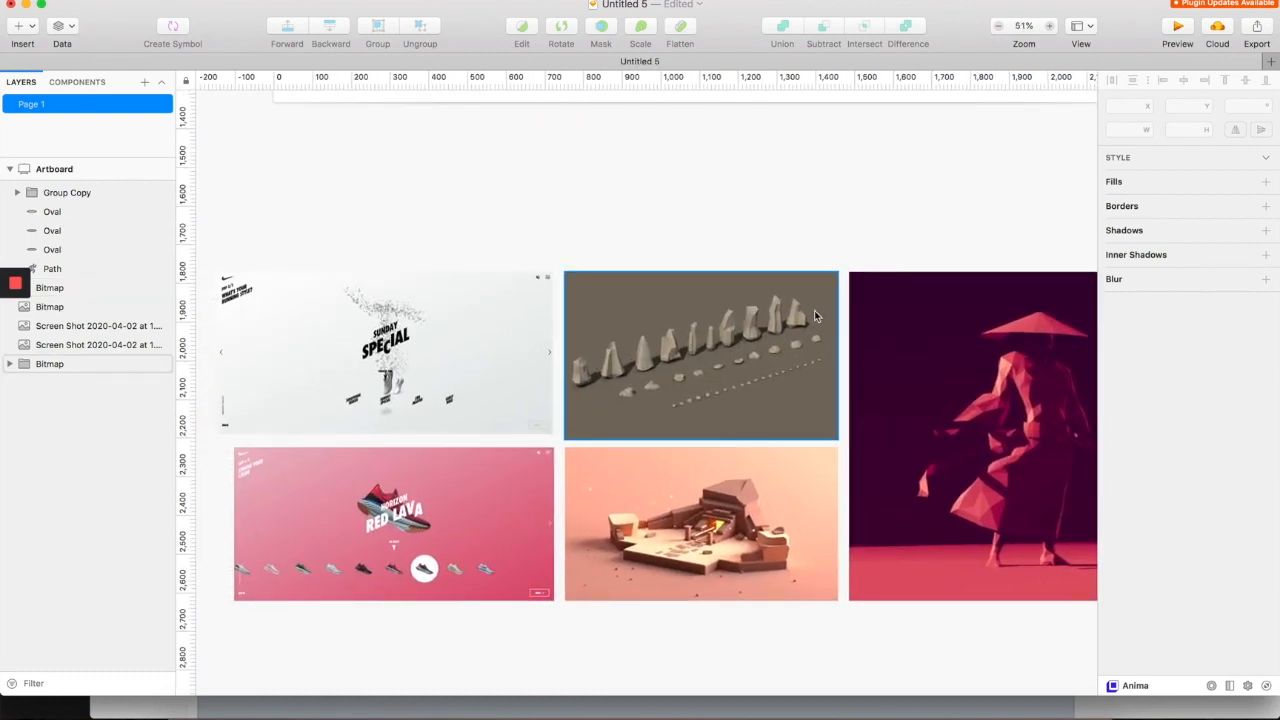
scroll(316, 455, "up", 4)
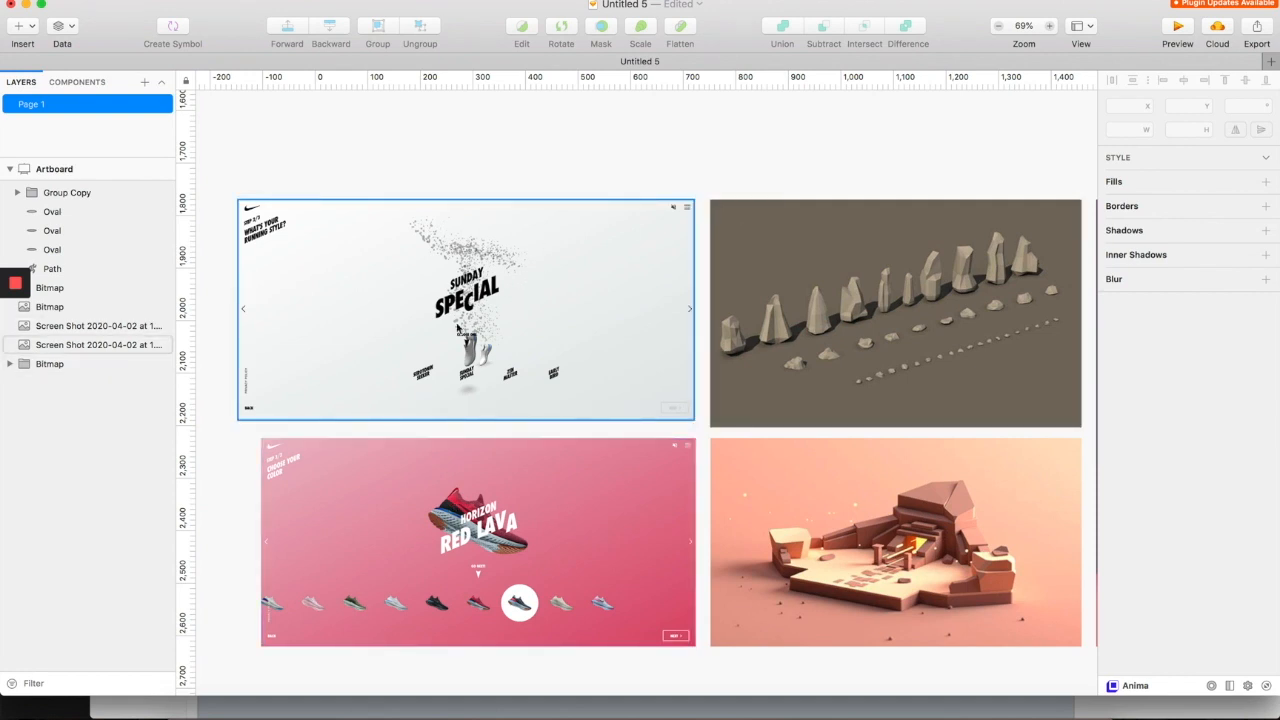
scroll(469, 343, "up", 3)
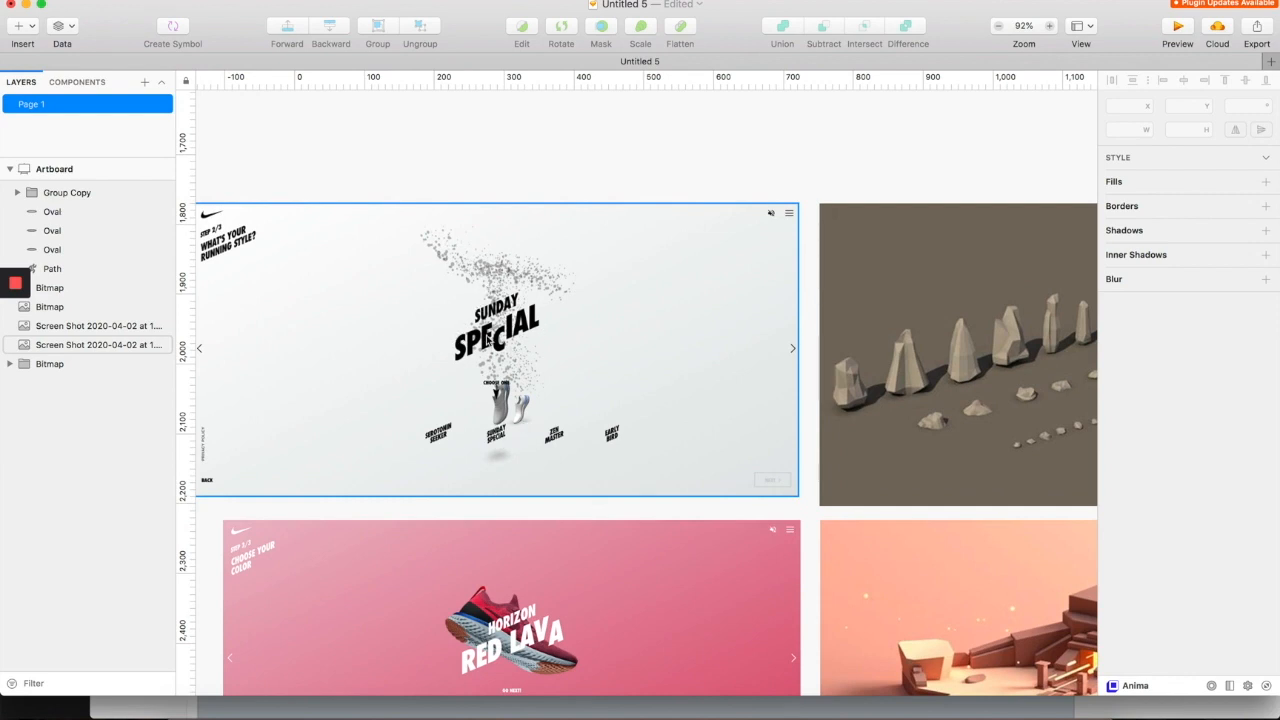
scroll(480, 340, "left", 3)
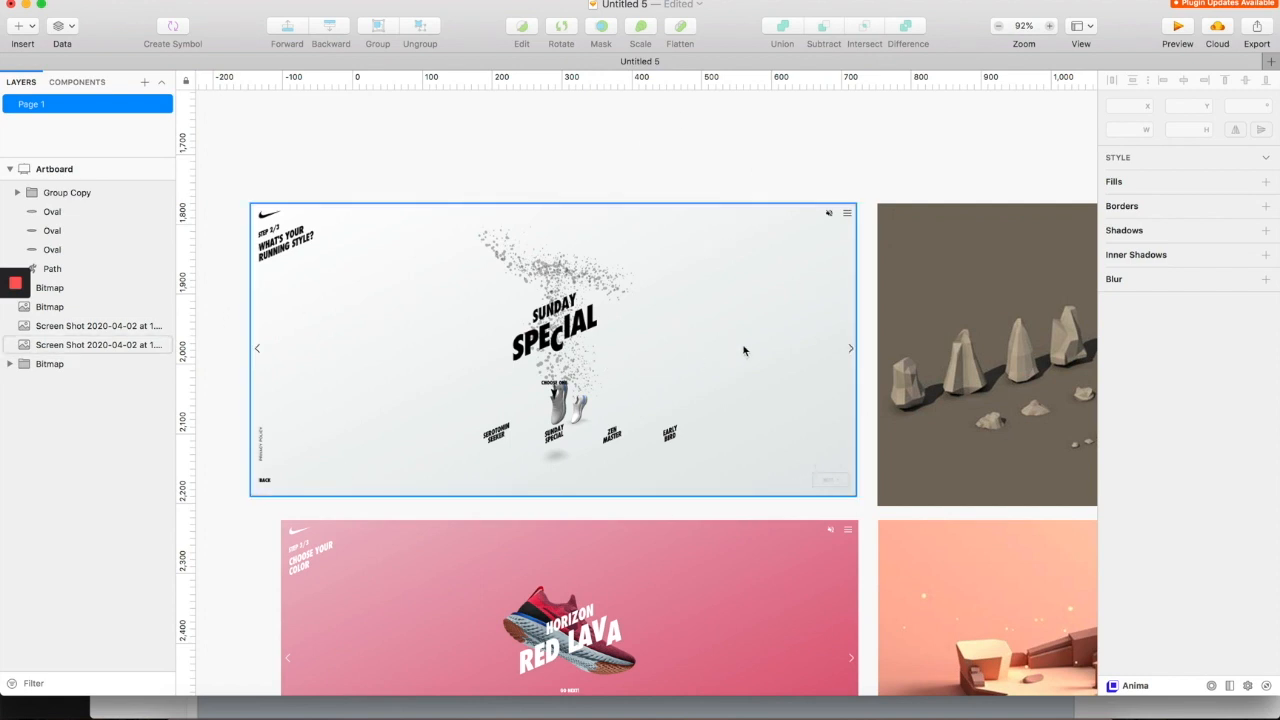
scroll(638, 317, "down", 2)
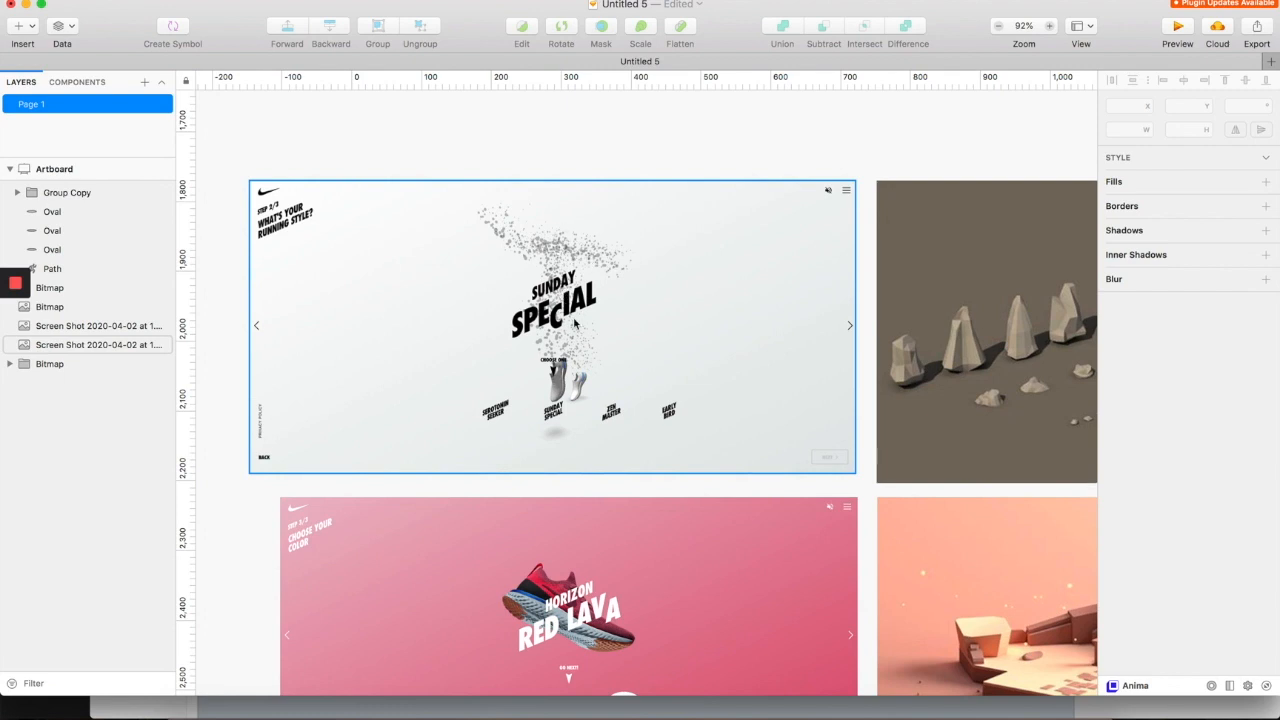
scroll(574, 322, "down", 4)
scroll(576, 327, "down", 3)
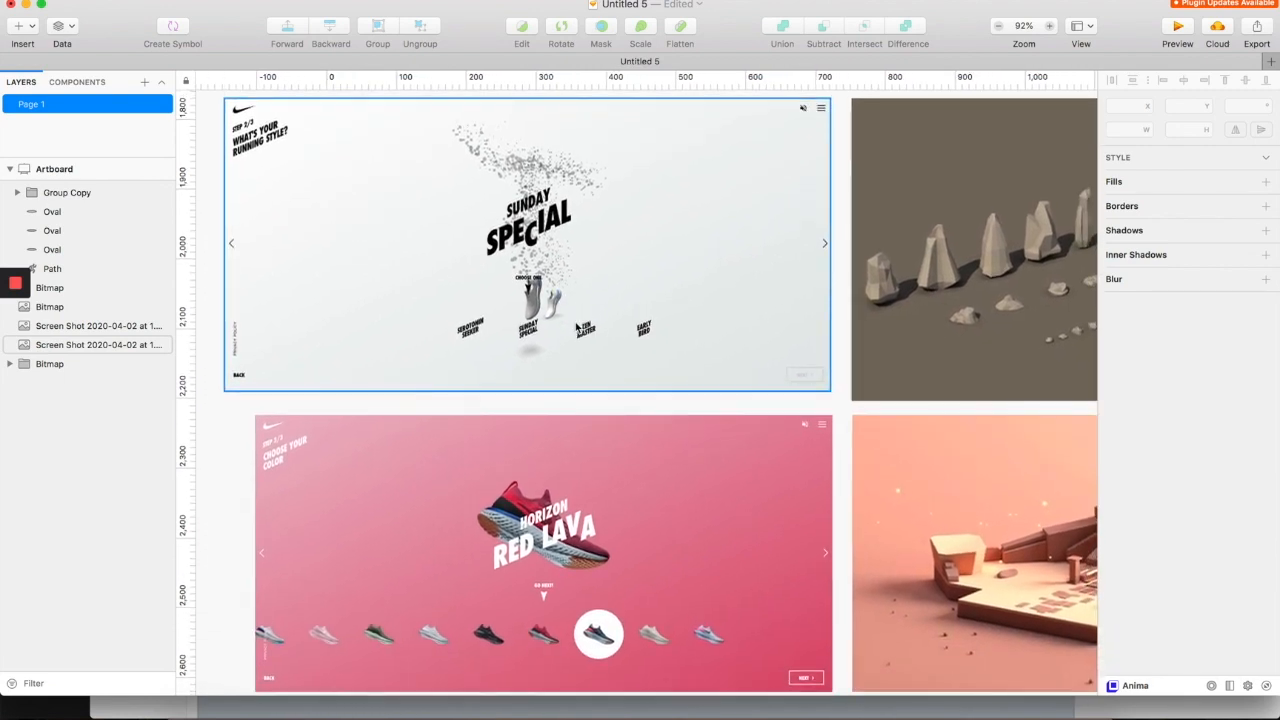
scroll(555, 253, "up", 5)
scroll(561, 215, "up", 5)
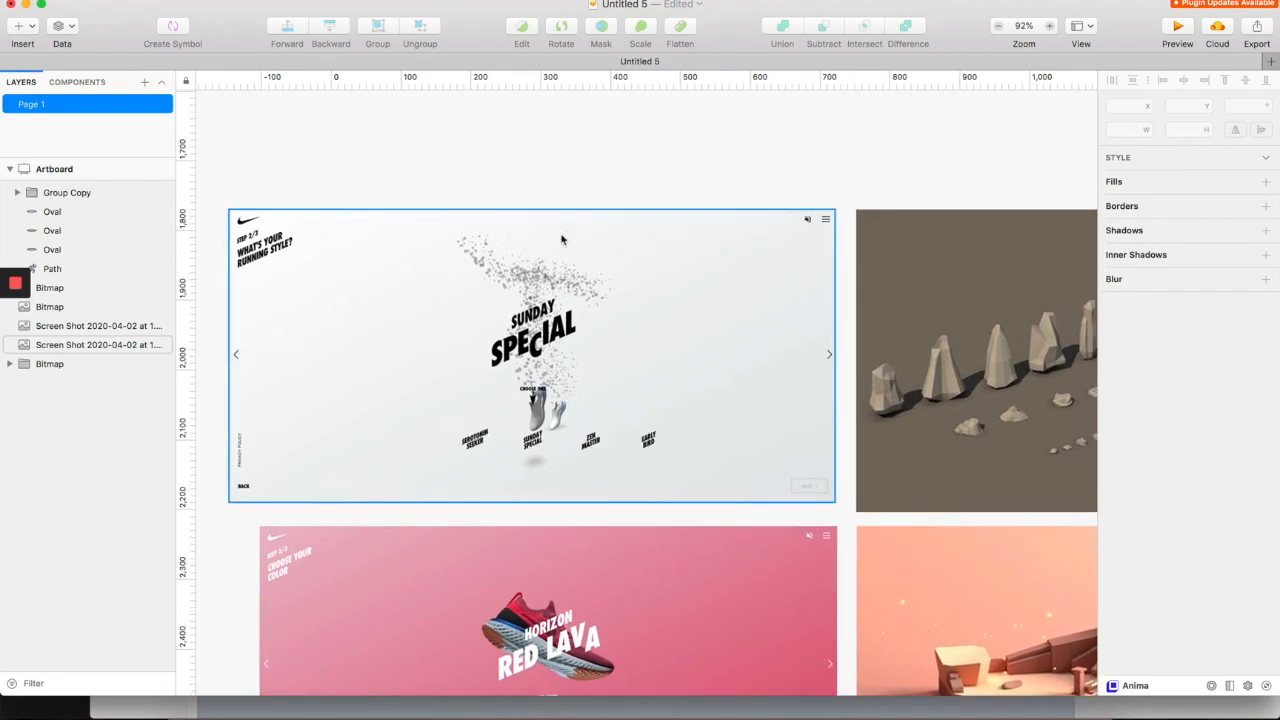
scroll(520, 265, "down", 10)
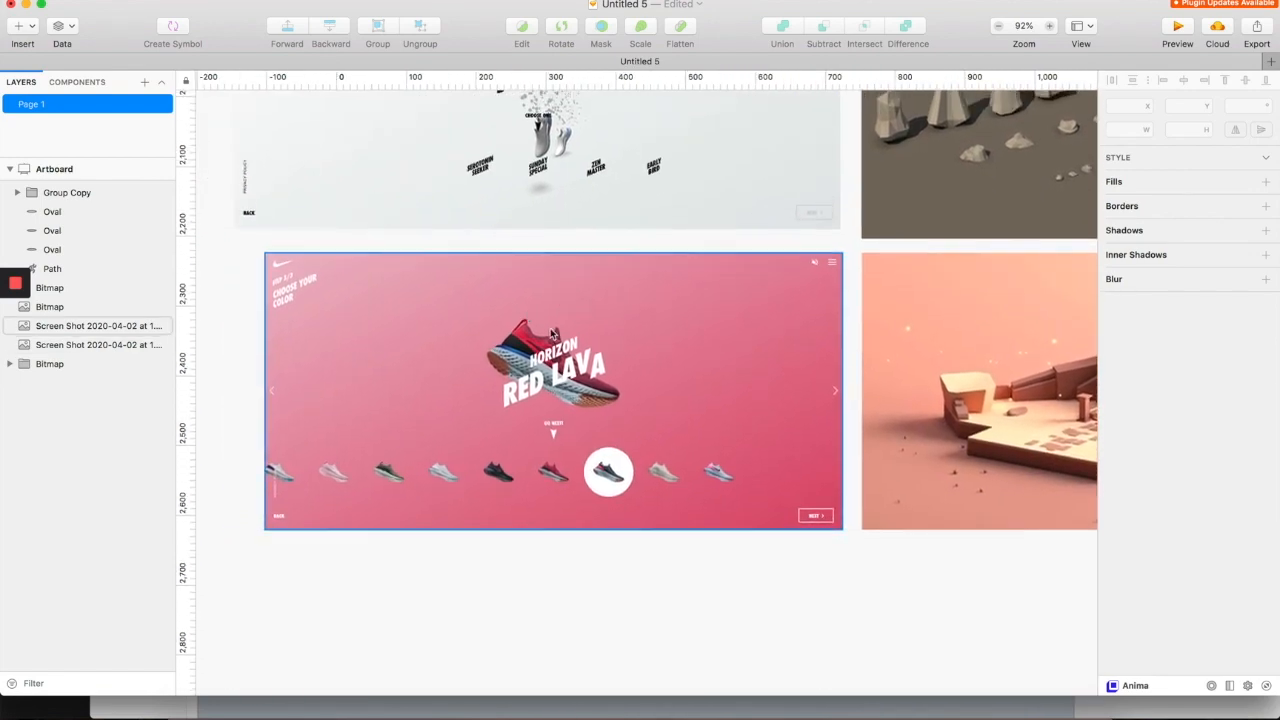
scroll(640, 400, "up", 3)
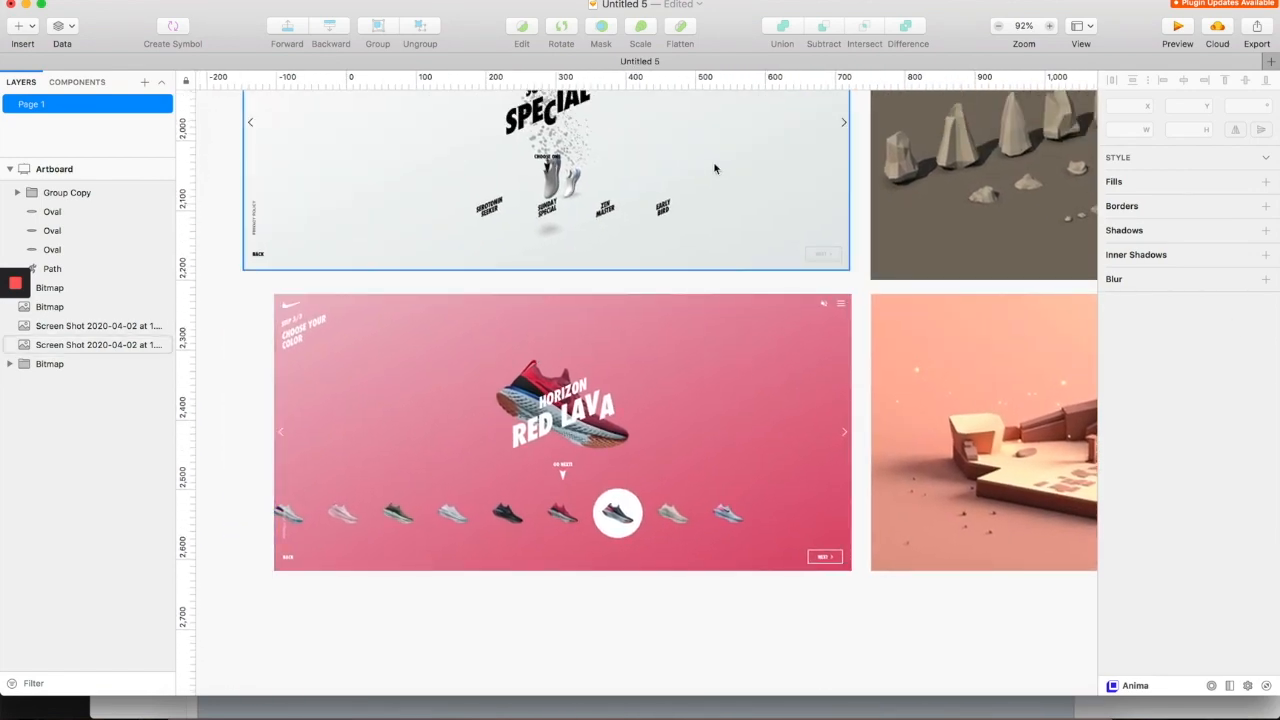
scroll(850, 240, "up", 8)
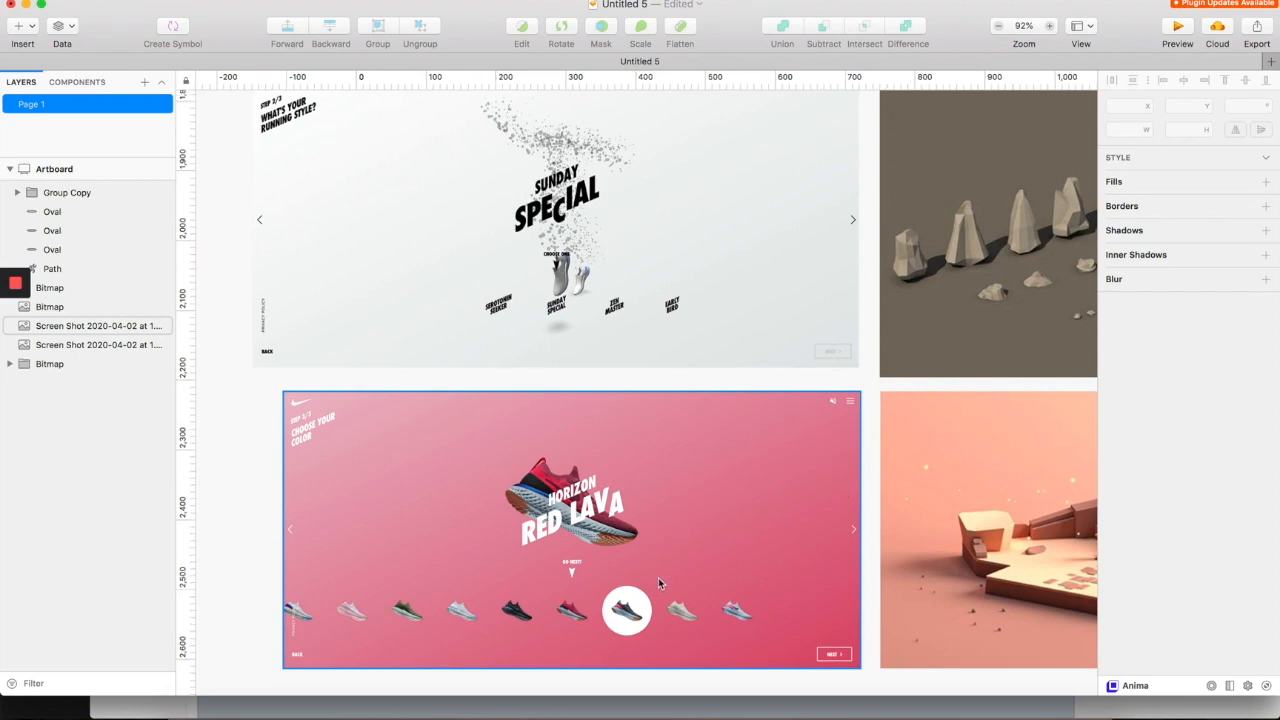
scroll(660, 577, "right", 5)
scroll(660, 577, "up", 2)
scroll(668, 591, "right", 3)
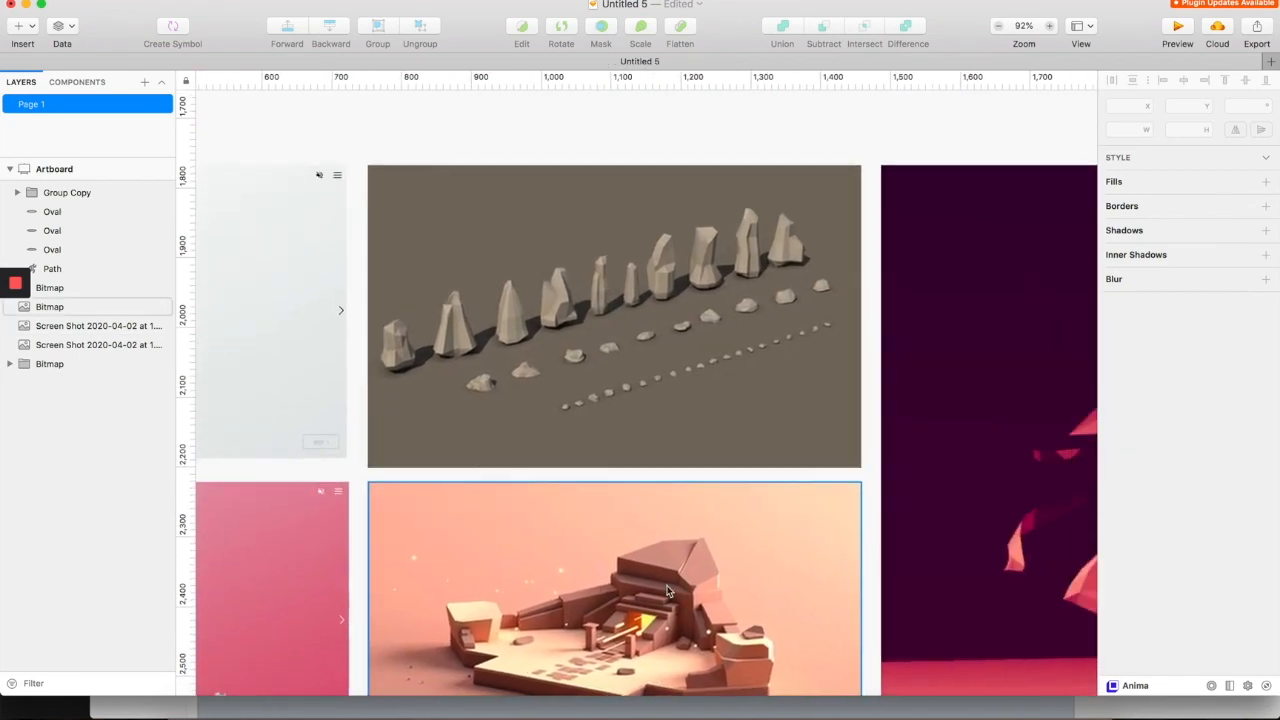
scroll(735, 520, "right", 1)
scroll(737, 530, "down", 2)
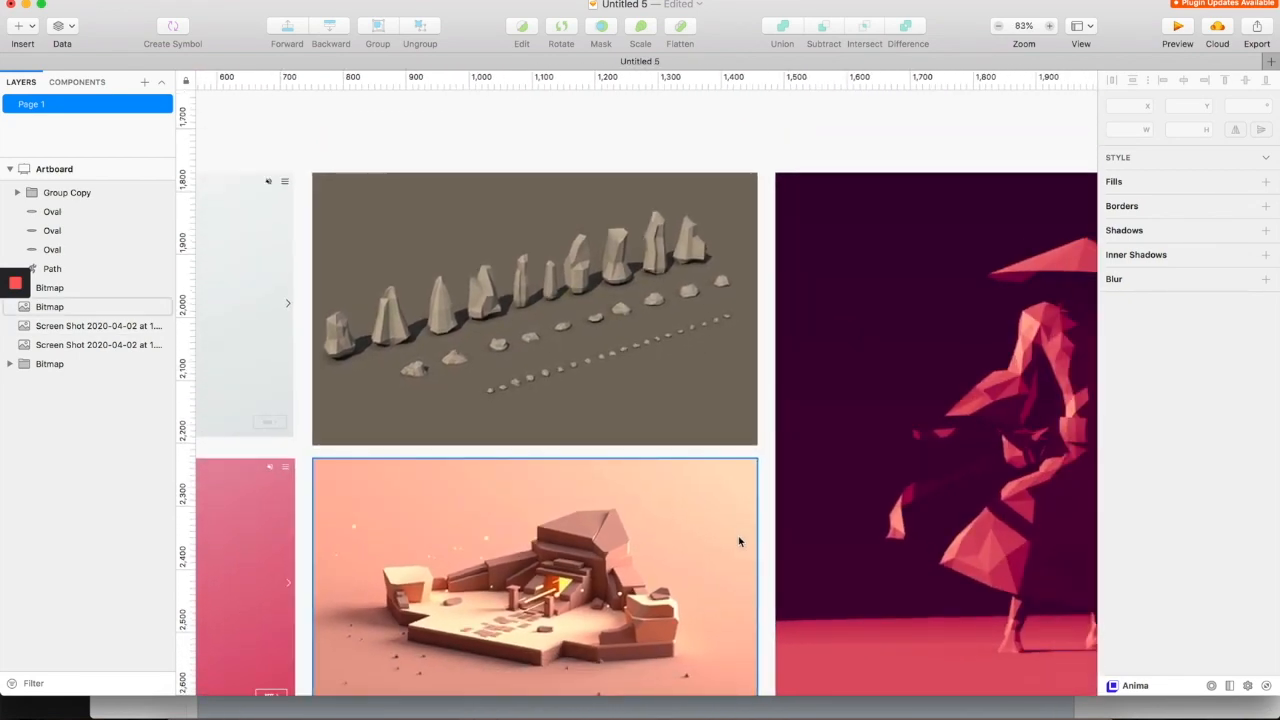
scroll(740, 541, "right", 2)
scroll(740, 541, "down", 1)
scroll(768, 511, "right", 1)
scroll(769, 511, "down", 2)
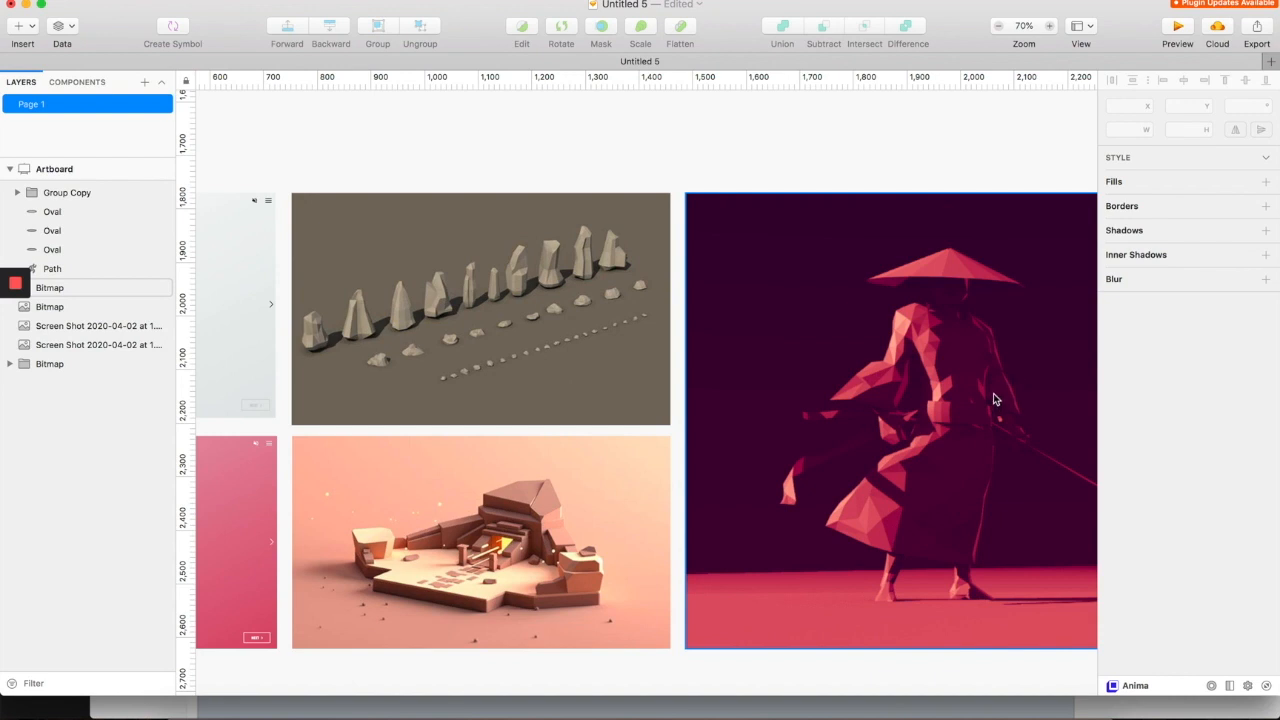
scroll(993, 398, "right", 5)
scroll(993, 398, "down", 2)
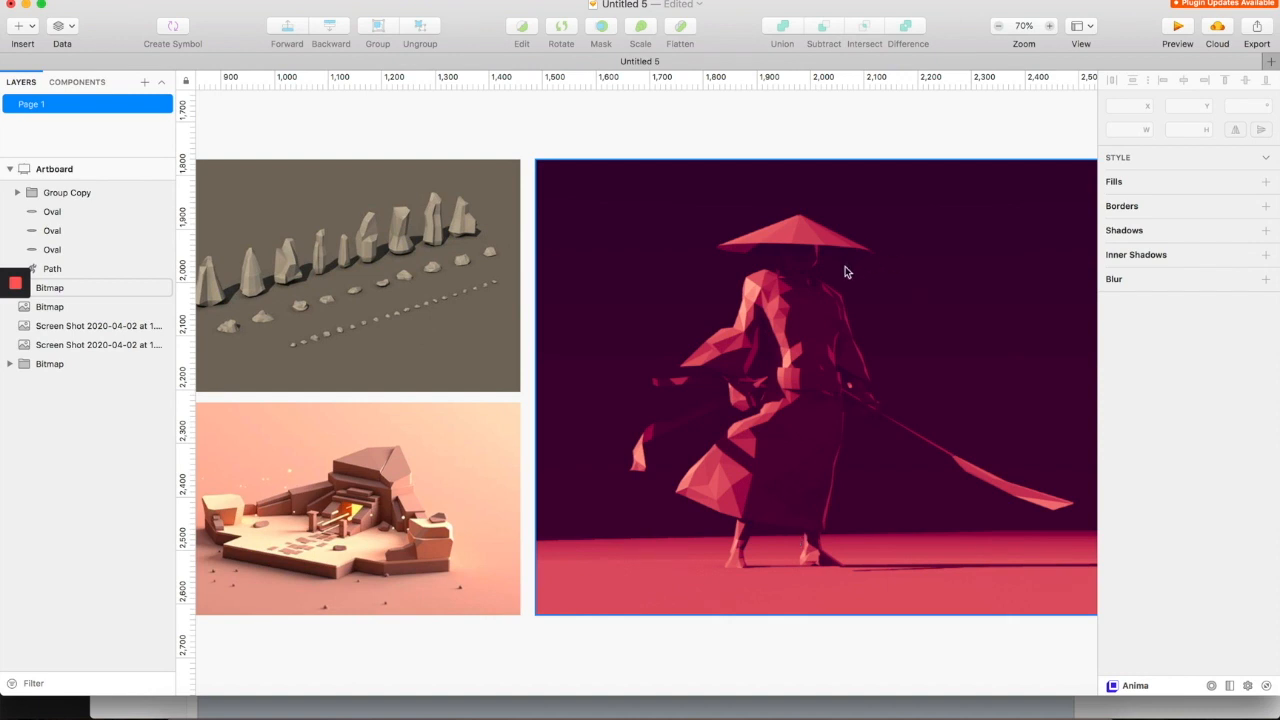
scroll(901, 405, "down", 2)
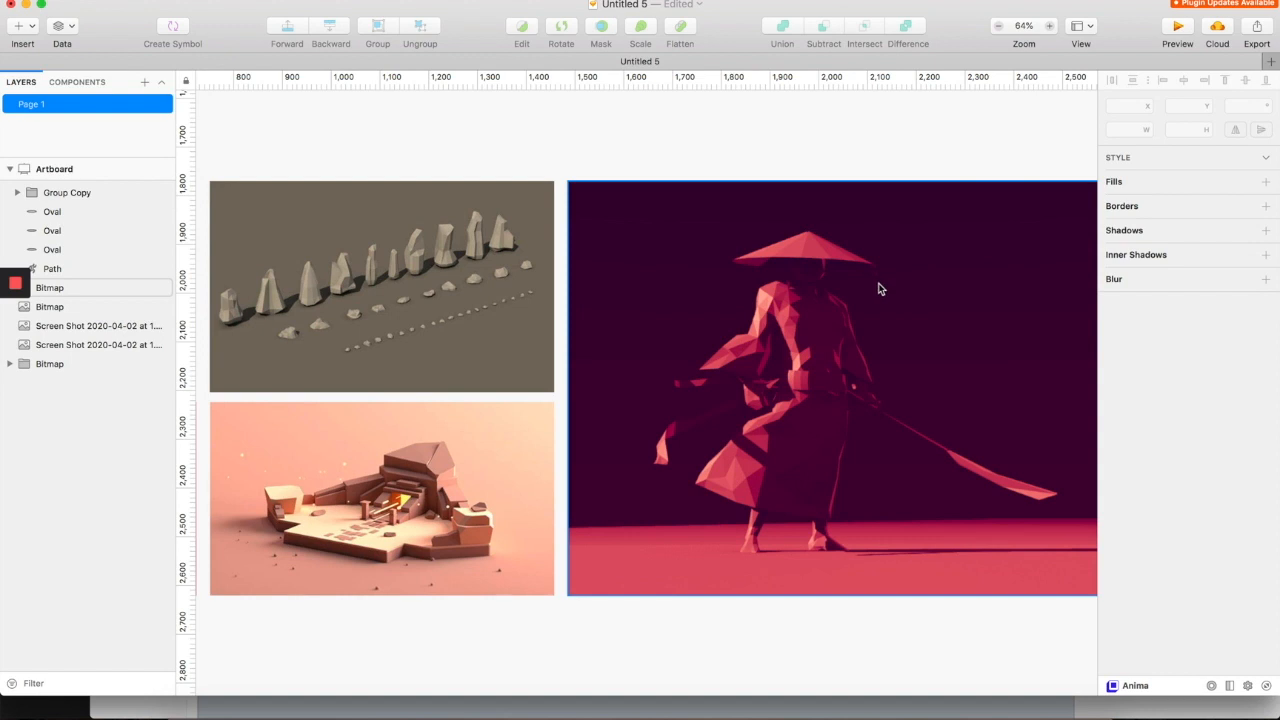
scroll(877, 284, "left", 5)
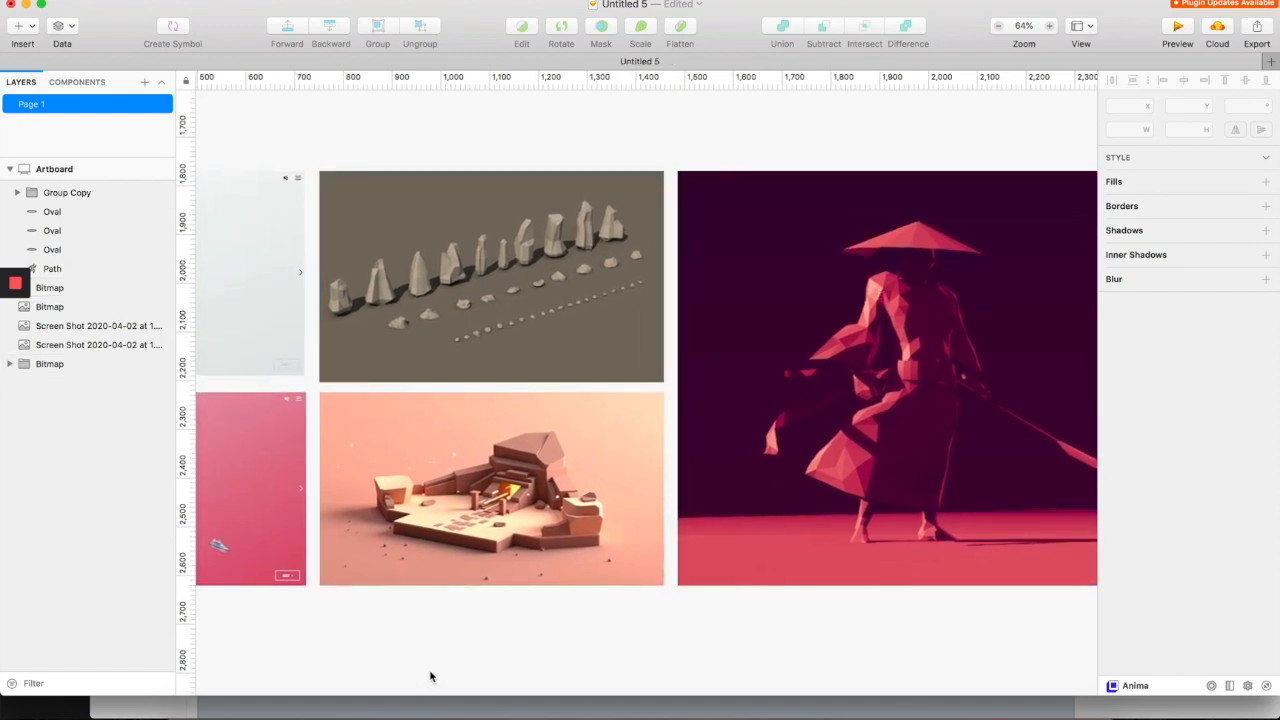
scroll(1009, 334, "right", 2)
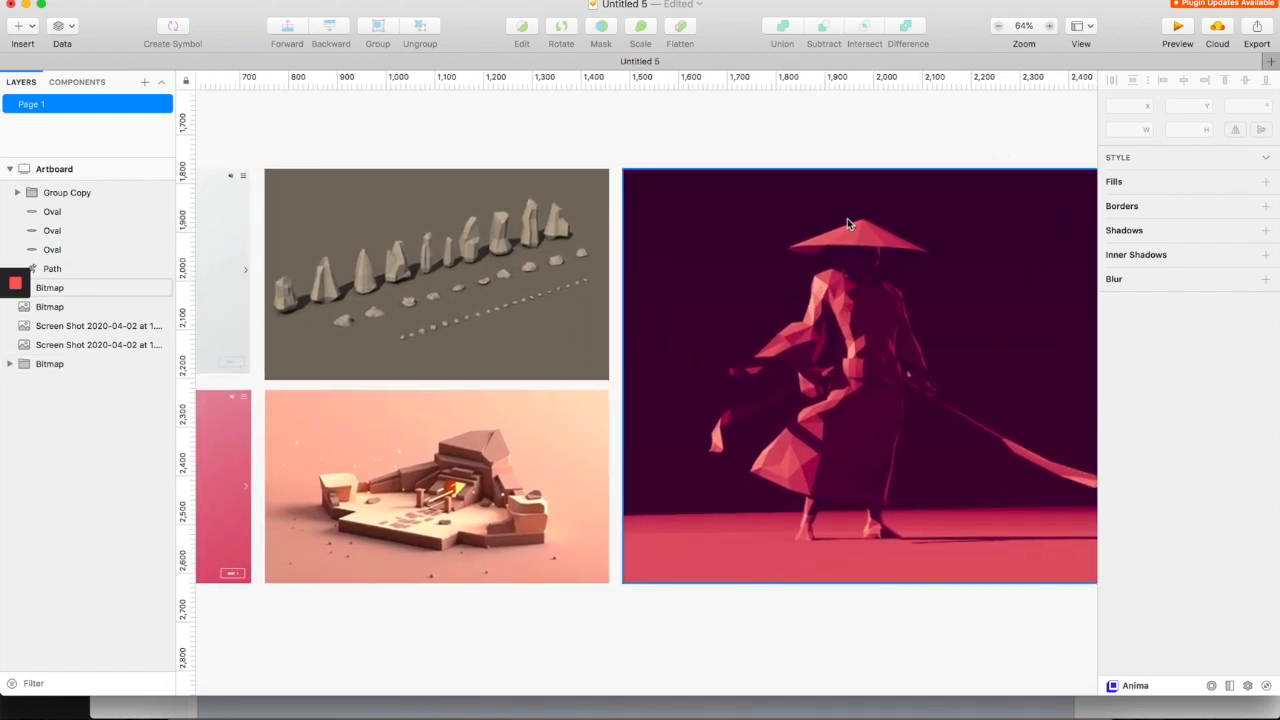
scroll(894, 343, "right", 3)
scroll(894, 343, "down", 1)
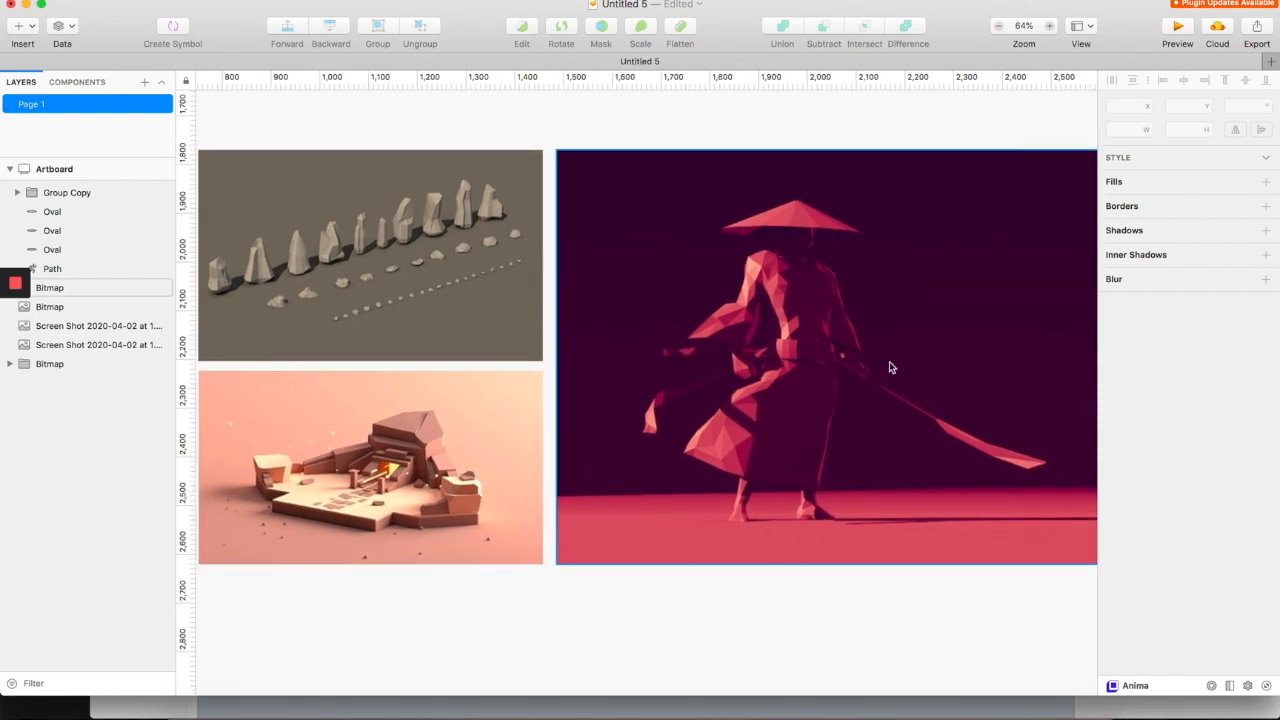
scroll(839, 465, "down", 2)
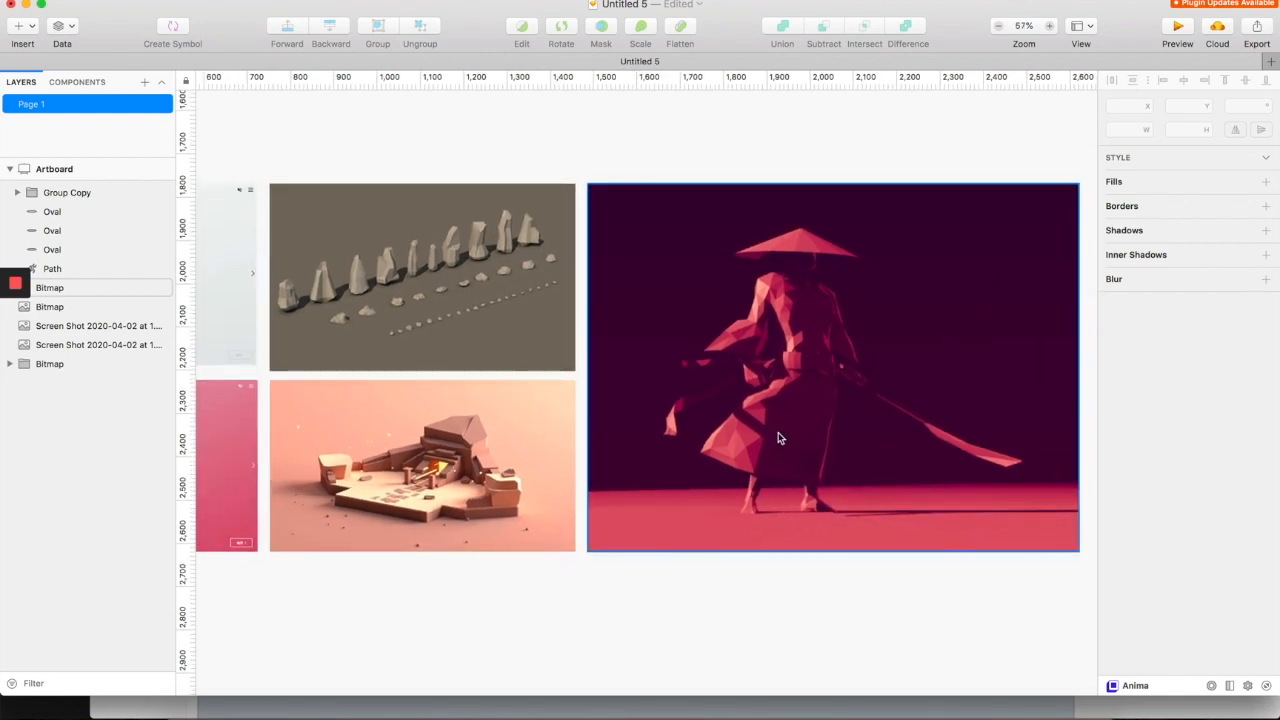
scroll(778, 432, "left", 6)
scroll(778, 432, "up", 1)
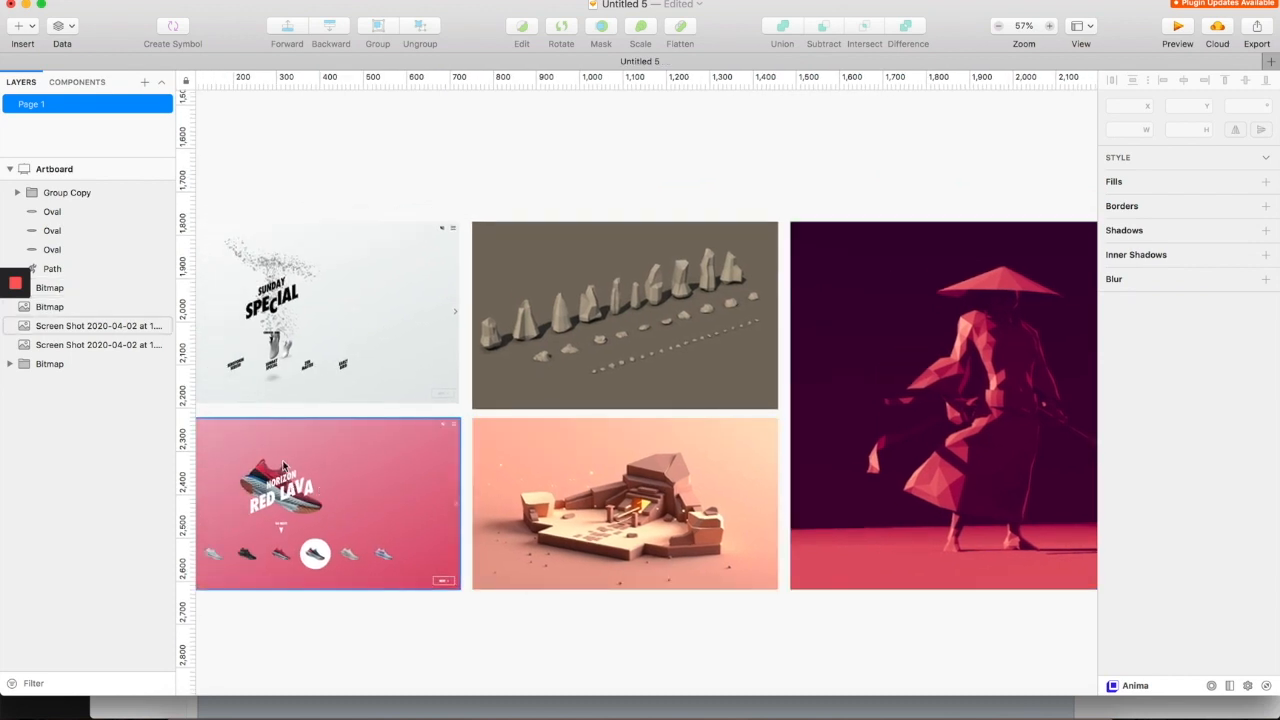
scroll(901, 489, "right", 5)
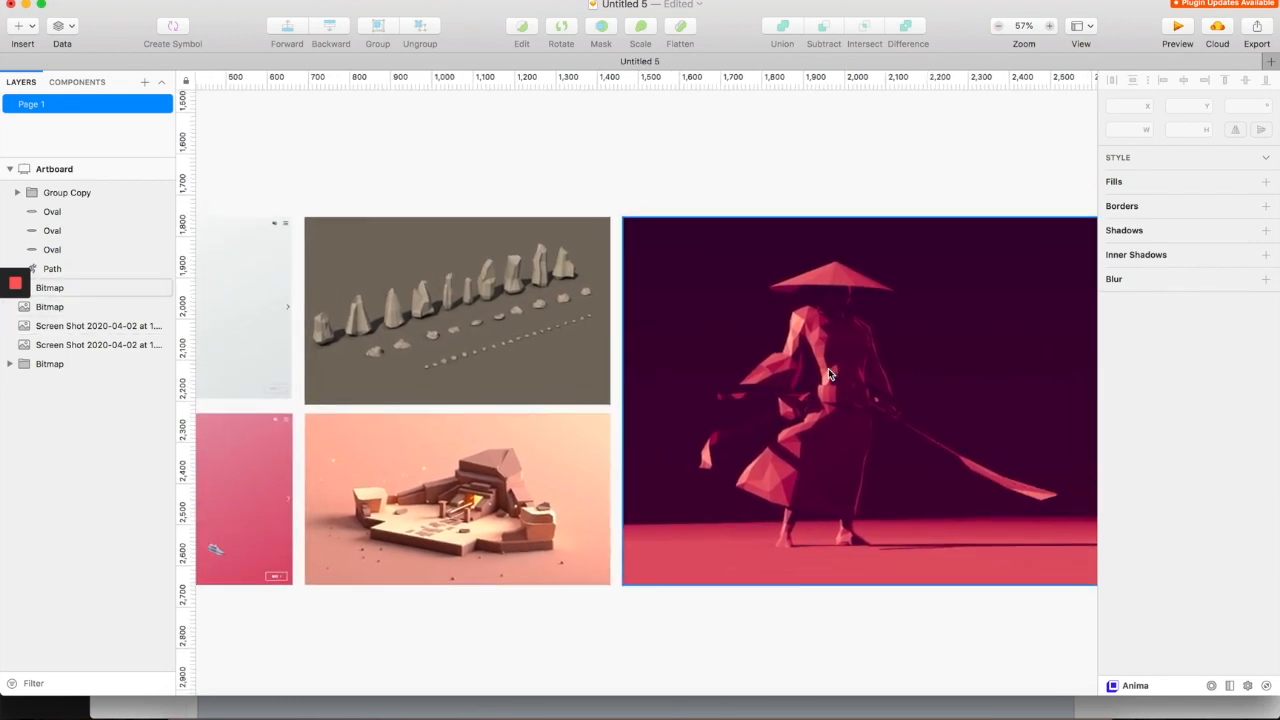
scroll(828, 372, "down", 2)
scroll(590, 308, "up", 3)
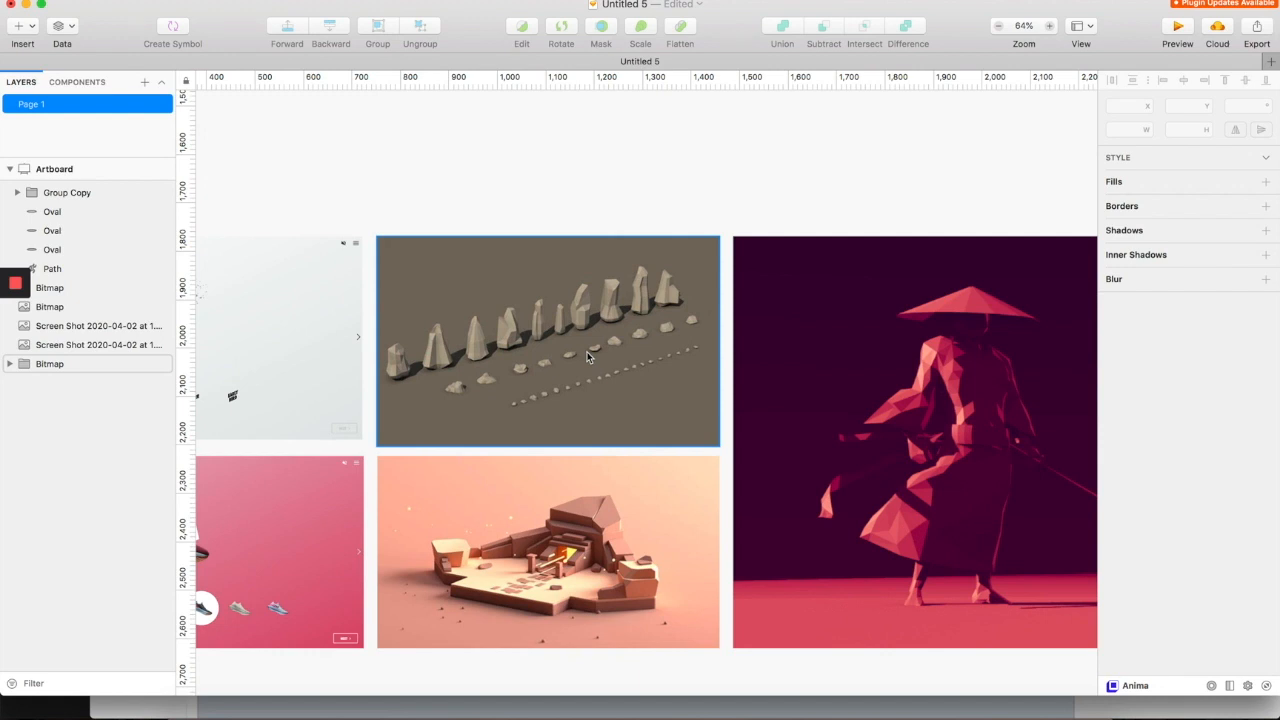
scroll(610, 310, "down", 3)
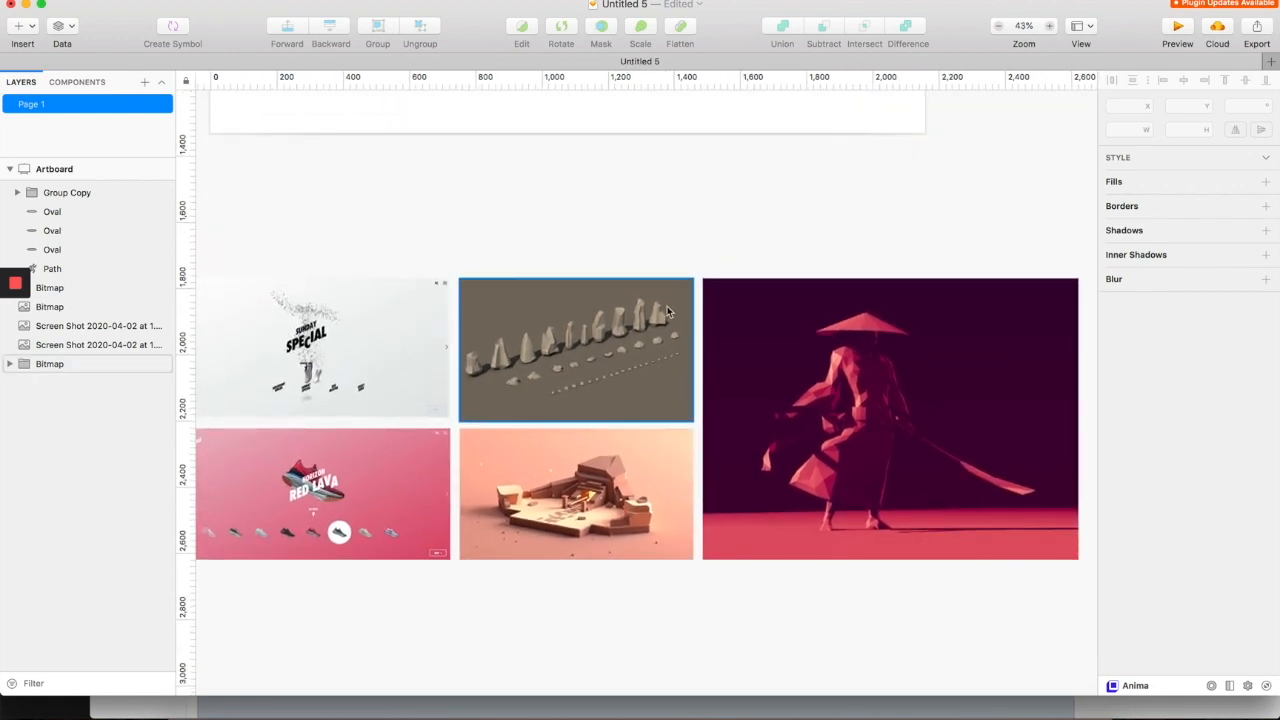
scroll(650, 584, "left", 3)
scroll(660, 589, "left", 1)
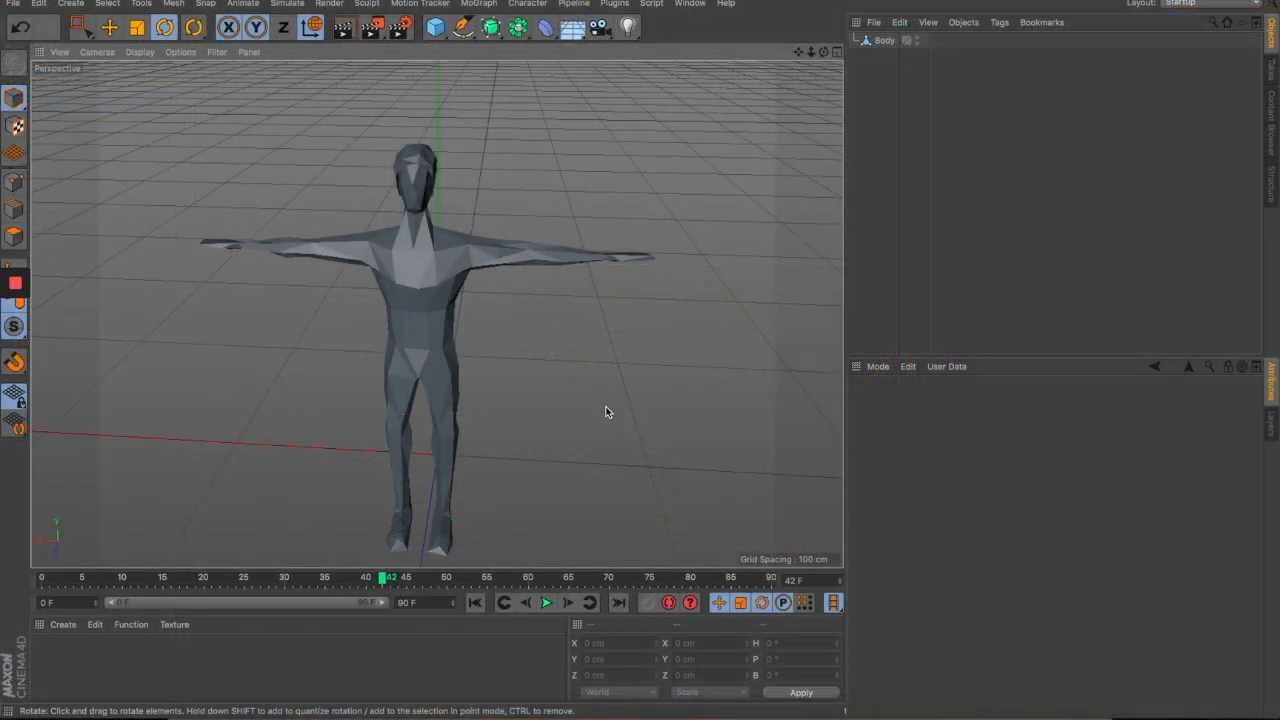
- Orbit and zoom around the low-poly T-pose figure in side and front views
left_click_drag(605, 411, 651, 407)
scroll(390, 275, "up", 3)
mouse_move(406, 289)
left_mouse_down()
mouse_move(466, 297)
mouse_move(589, 274)
mouse_move(362, 280)
mouse_move(383, 284)
left_mouse_up()
scroll(621, 383, "down", 3)
left_click_drag(621, 383, 349, 362)
left_click_drag(369, 362, 655, 382)
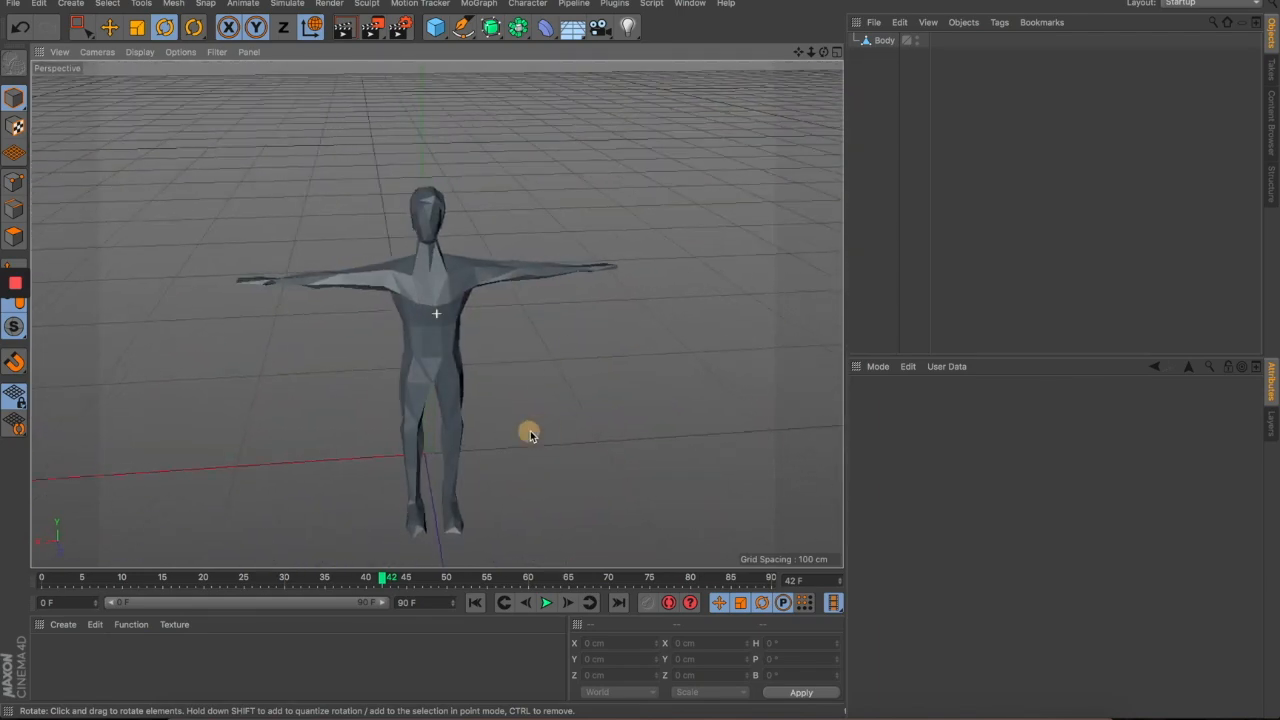
- View the figure from the other side, then bring up Mixamo in Chrome
left_click_drag(528, 436, 554, 433)
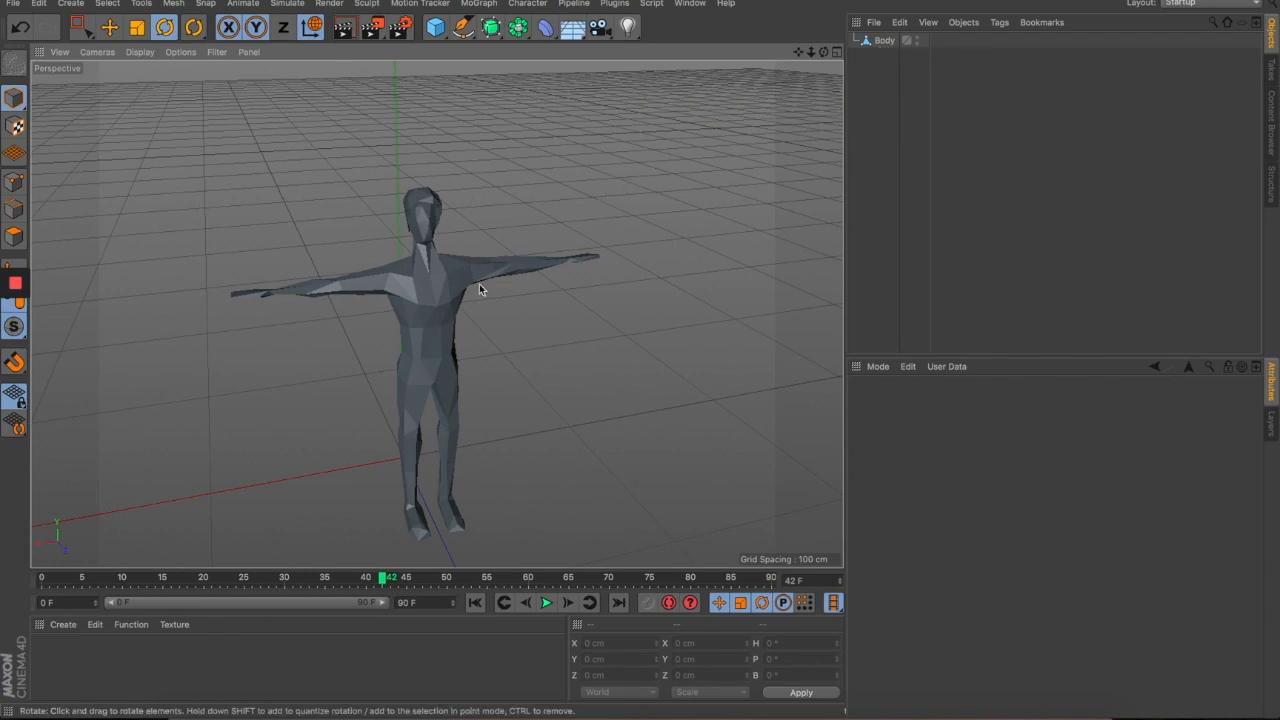
left_click_drag(493, 341, 480, 437)
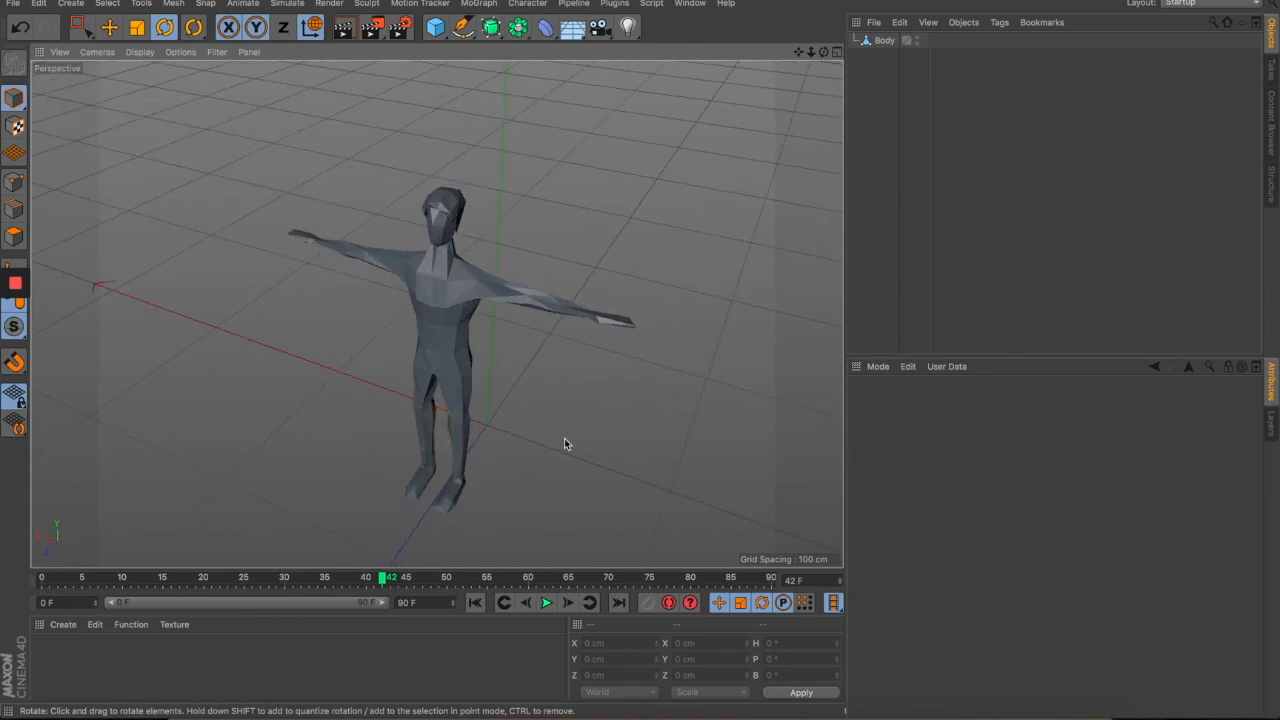
left_click_drag(552, 449, 650, 462)
left_click(222, 712)
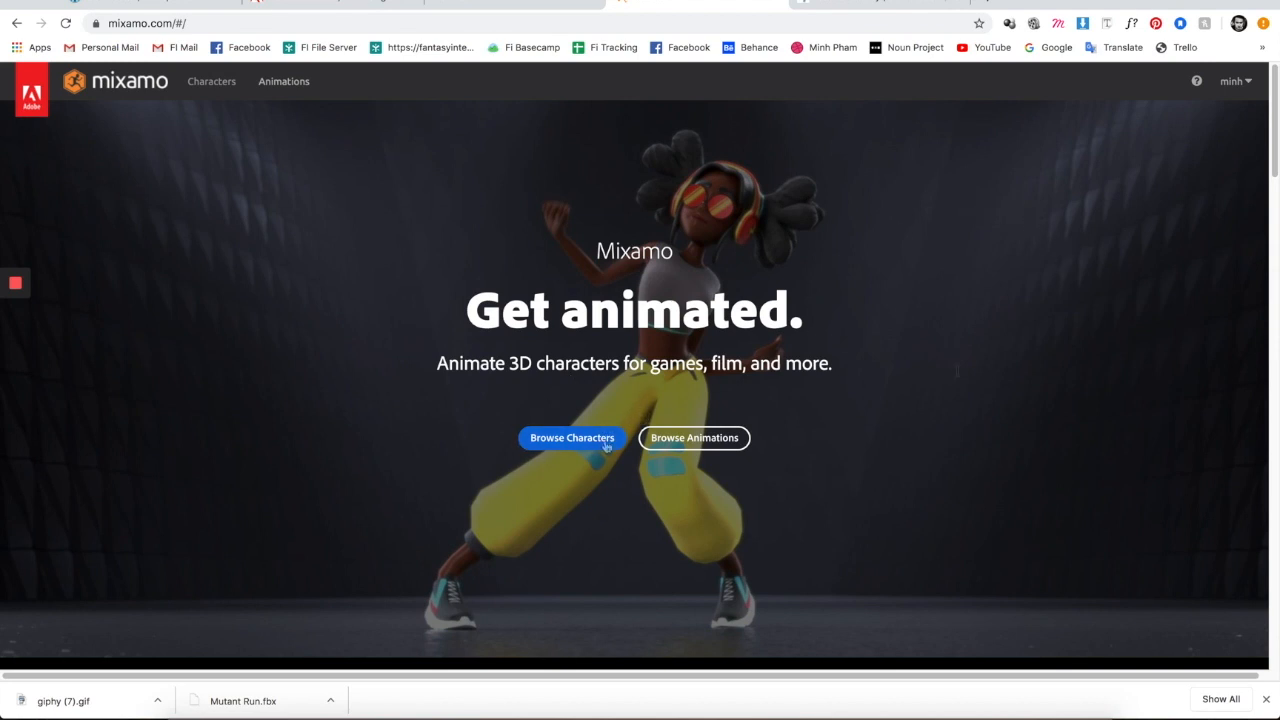
- Browse Mixamo's characters, then its animations, previewing Stand Up
left_click(546, 444)
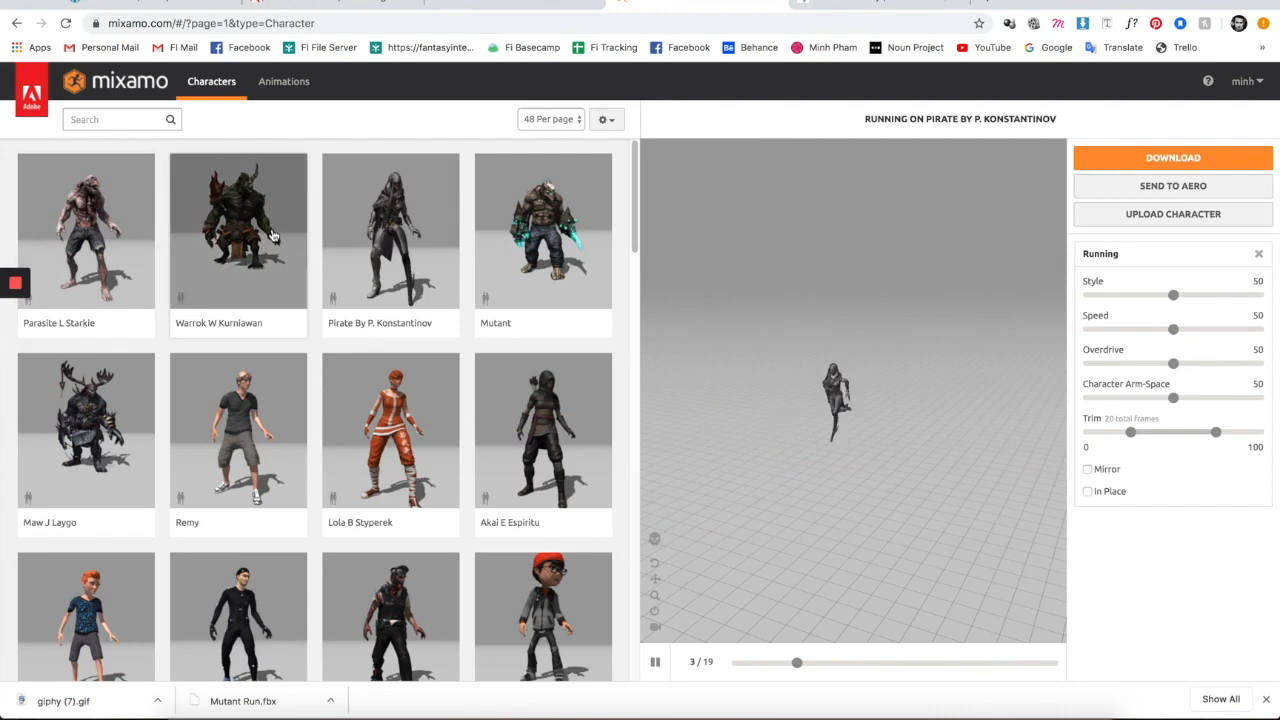
scroll(451, 294, "down", 4)
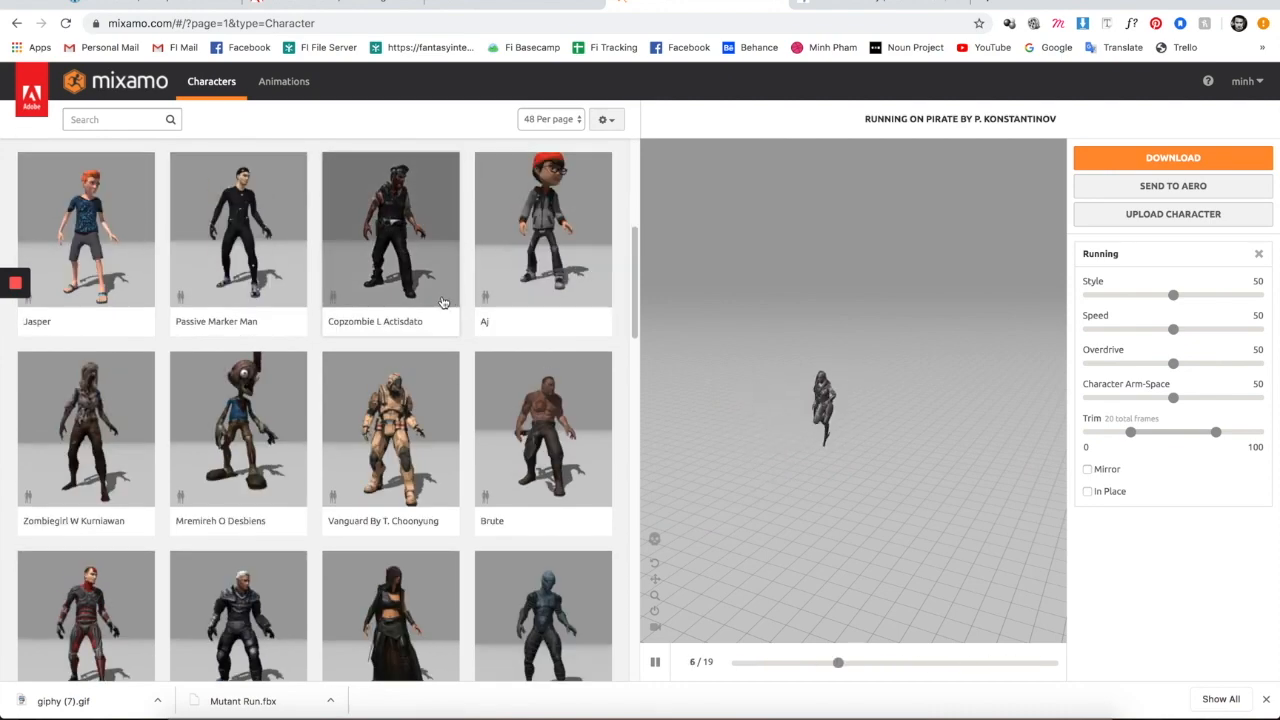
scroll(443, 300, "down", 2)
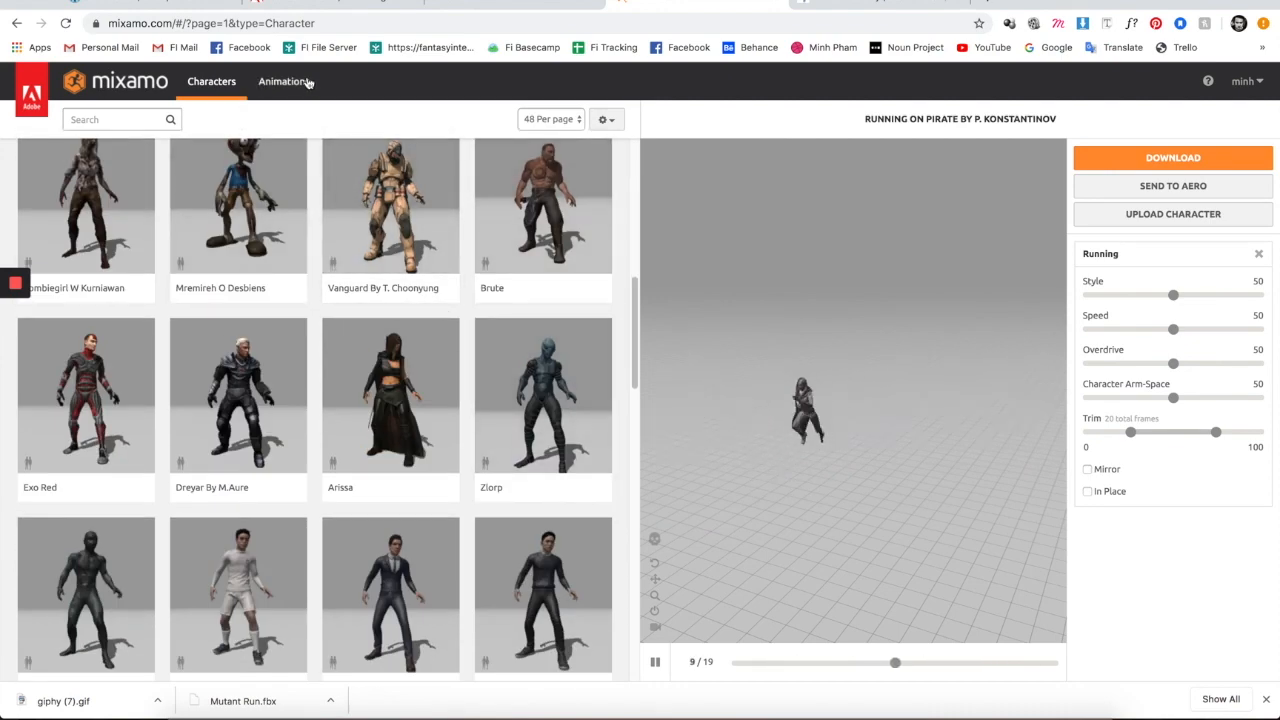
left_click(300, 82)
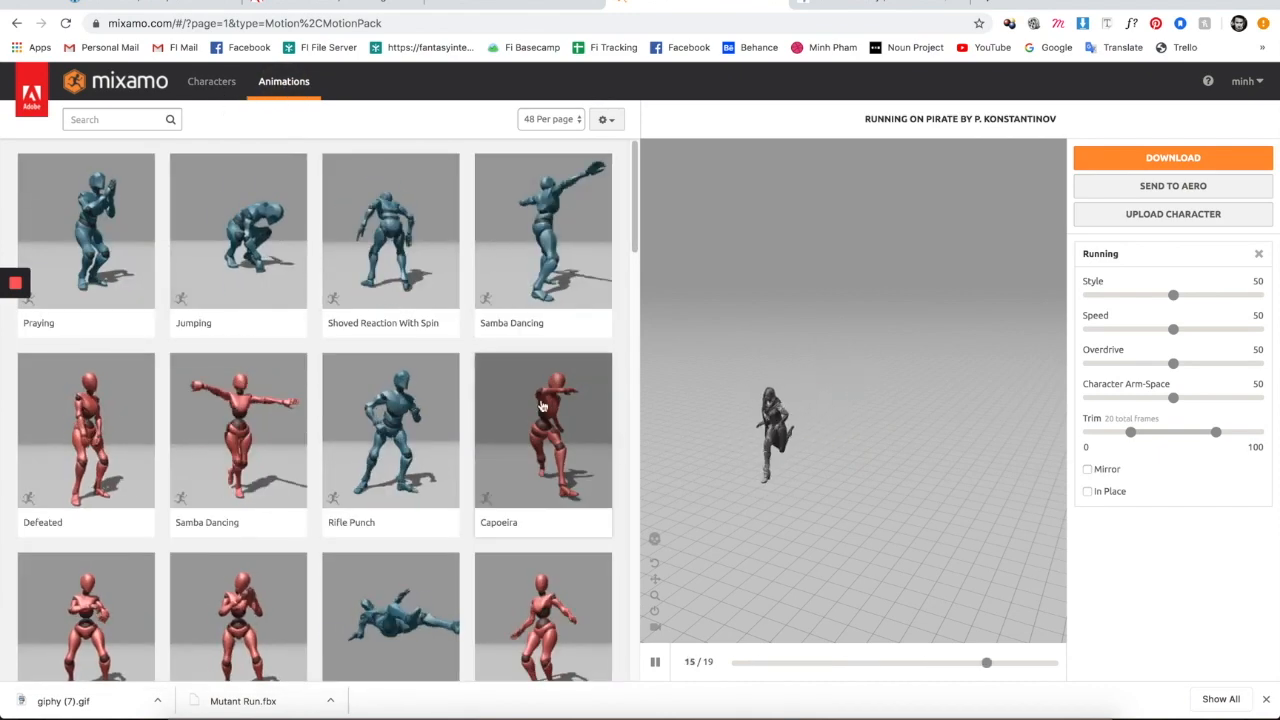
scroll(552, 398, "down", 9)
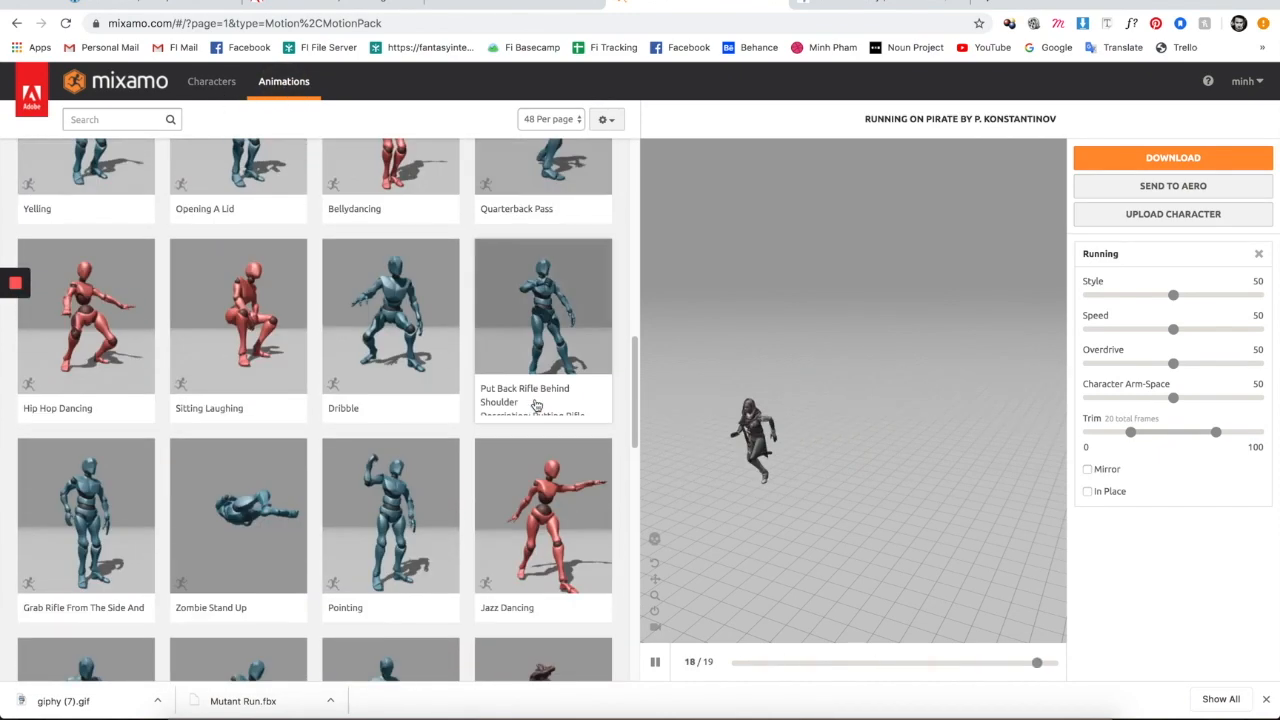
scroll(536, 405, "up", 6)
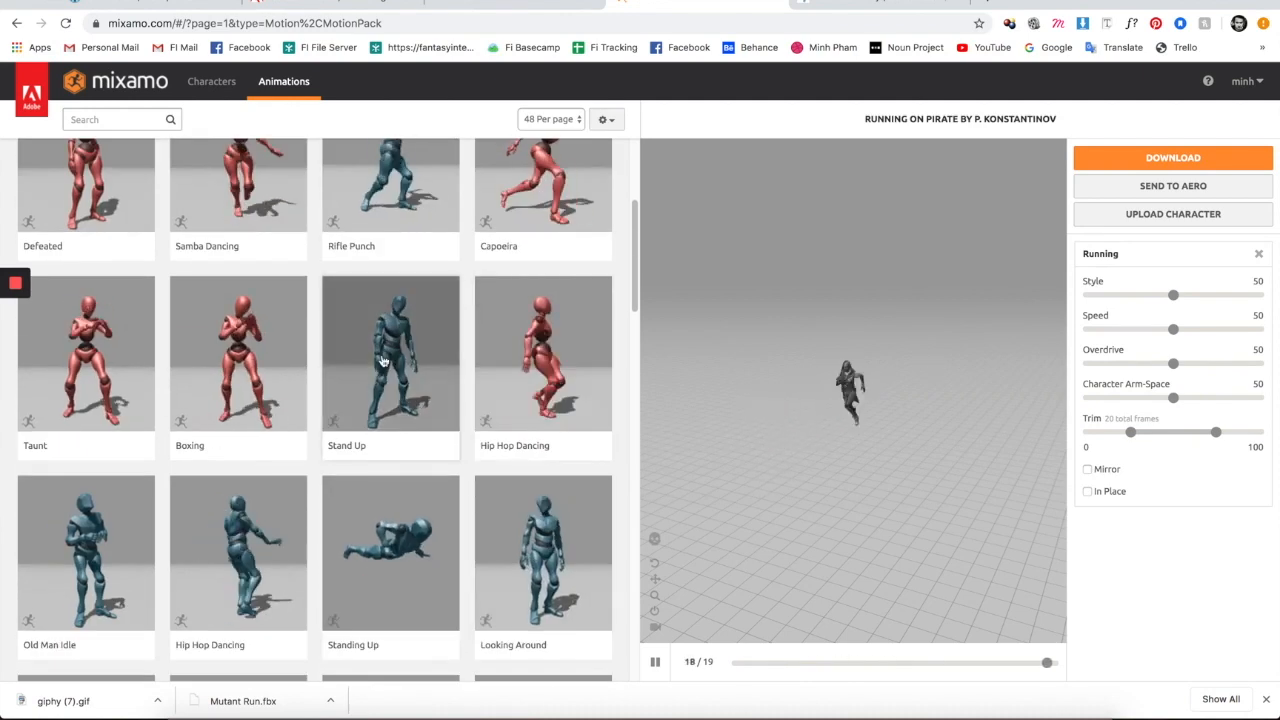
left_click(383, 361)
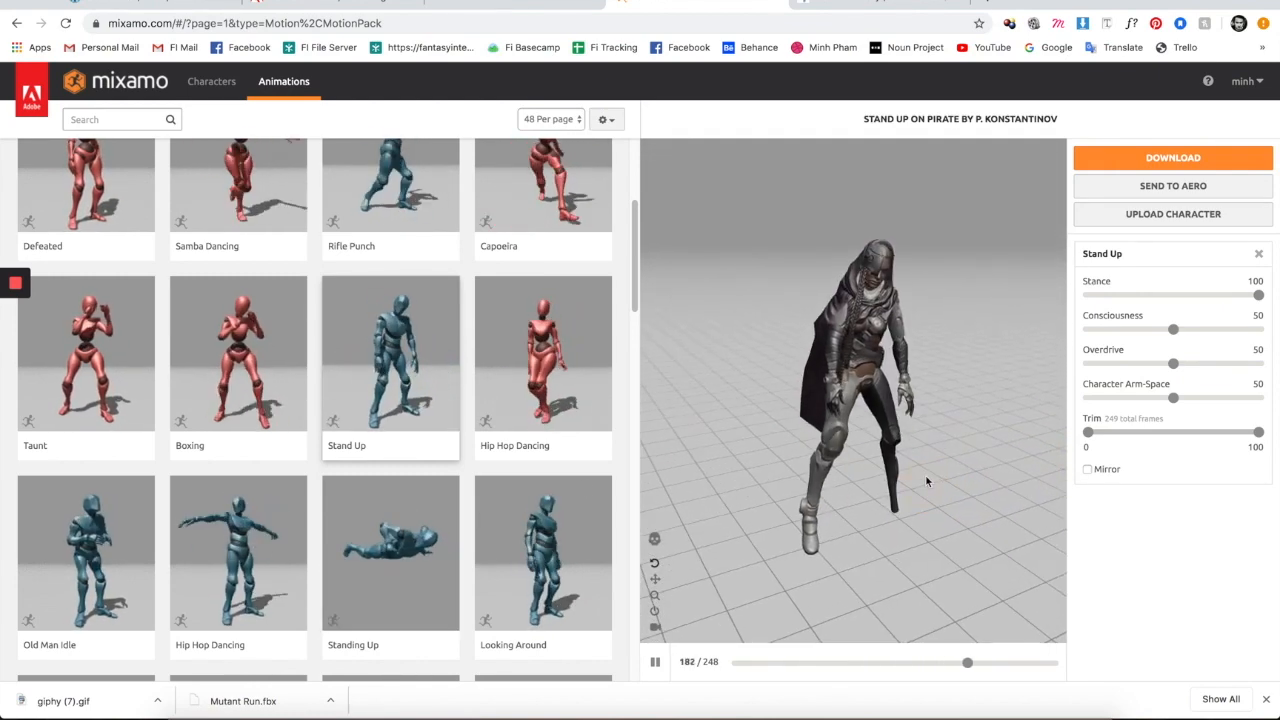
- Preview the Hip Hop Dancing animation and orbit around the dancer
left_click(546, 358)
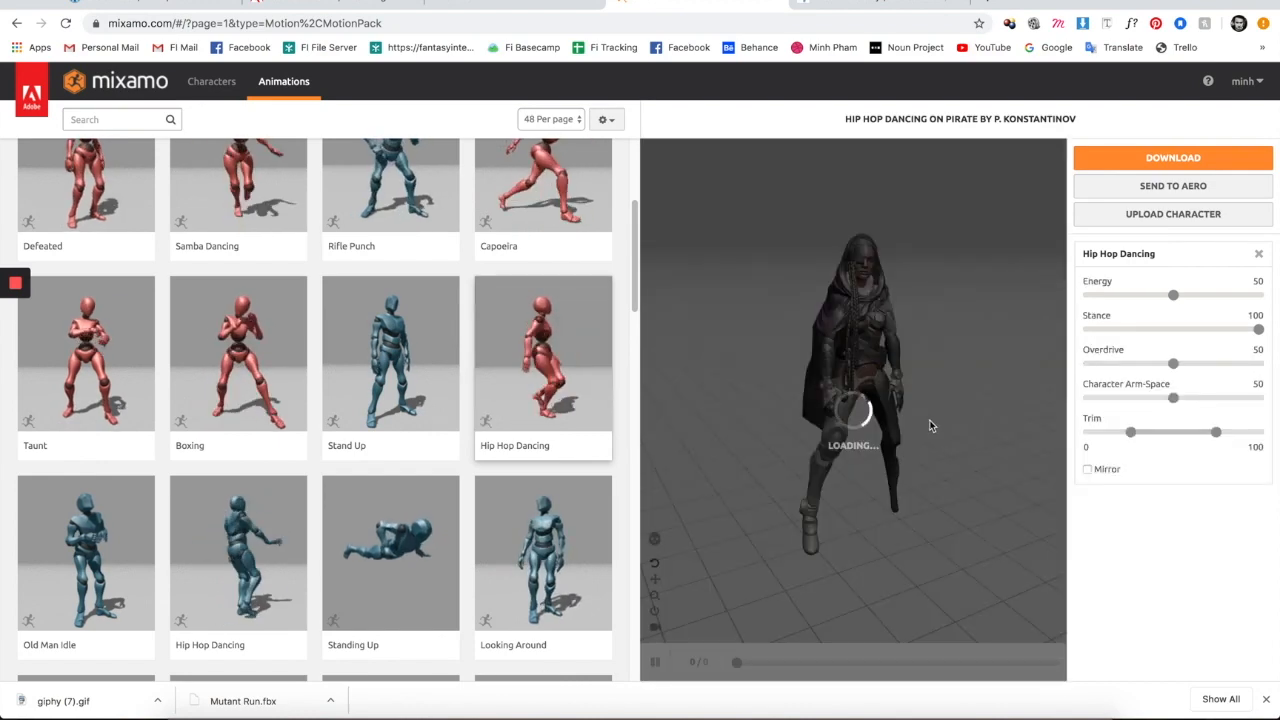
left_click_drag(811, 472, 911, 478)
scroll(395, 537, "down", 3)
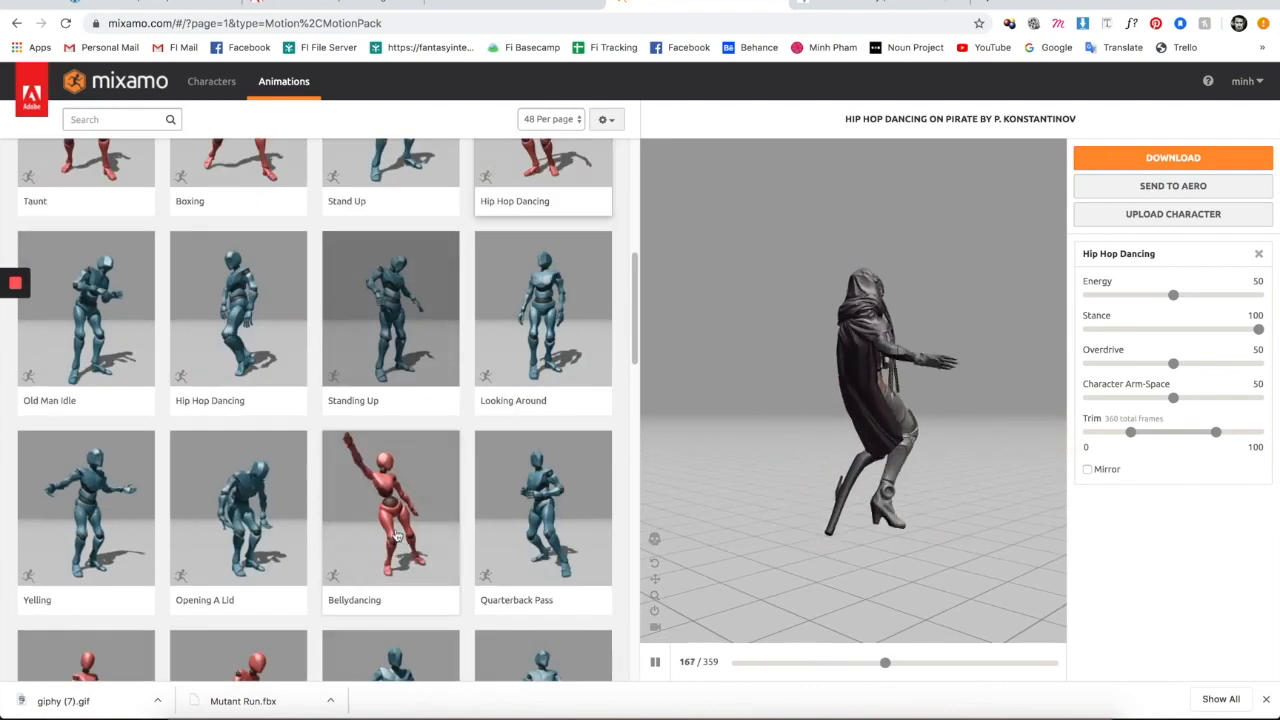
scroll(393, 527, "down", 4)
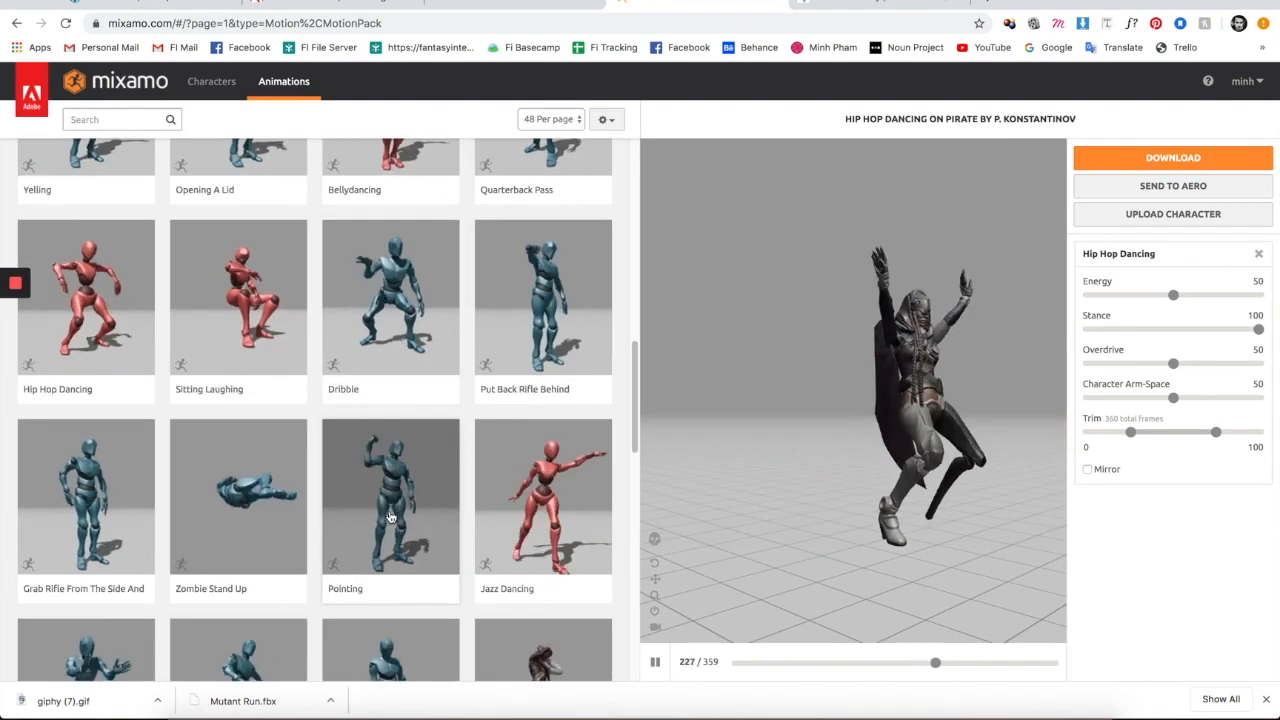
scroll(390, 517, "up", 4)
- Return to the character list and pick Warrok W Kurniawan
left_click(211, 81)
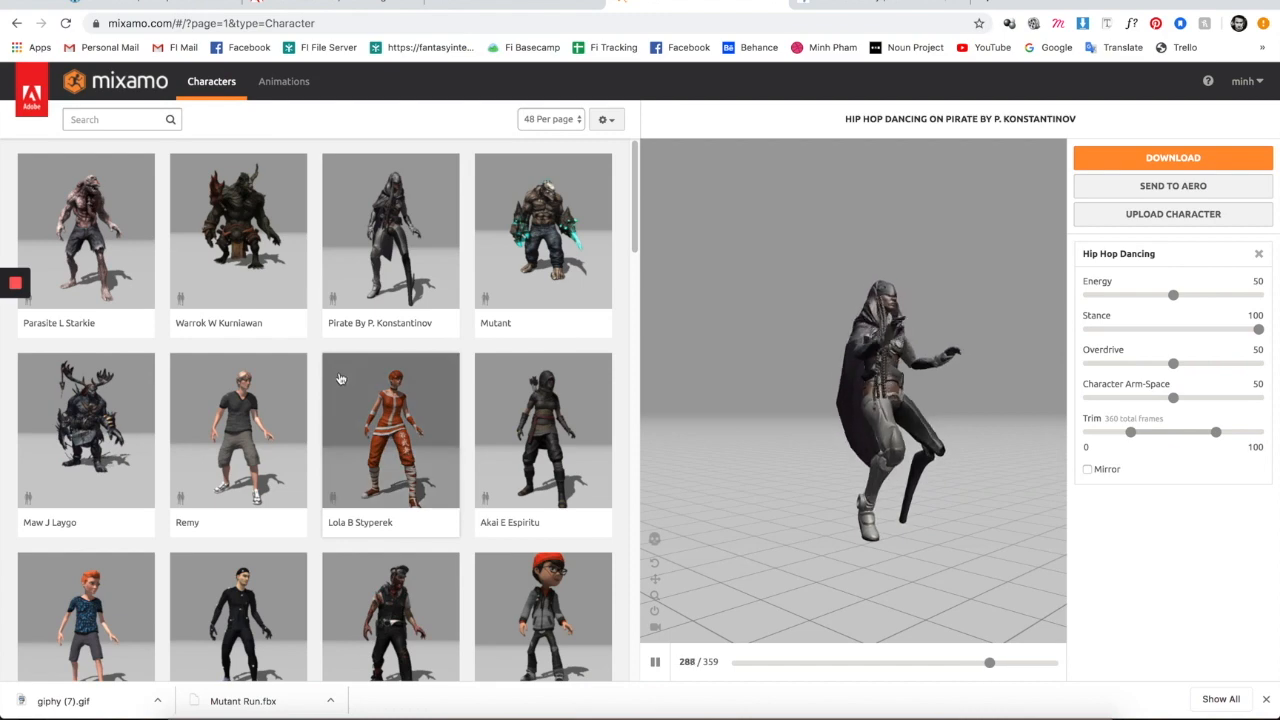
scroll(194, 370, "down", 2)
scroll(193, 366, "up", 2)
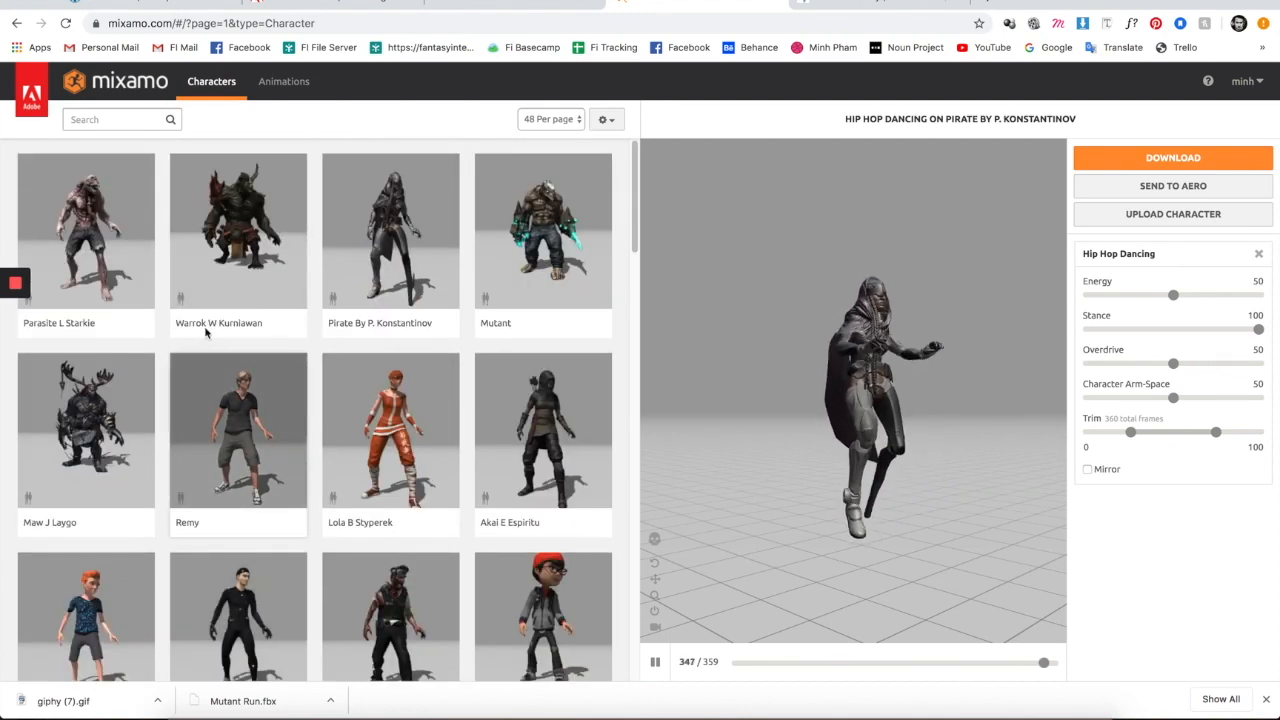
left_click(26, 214)
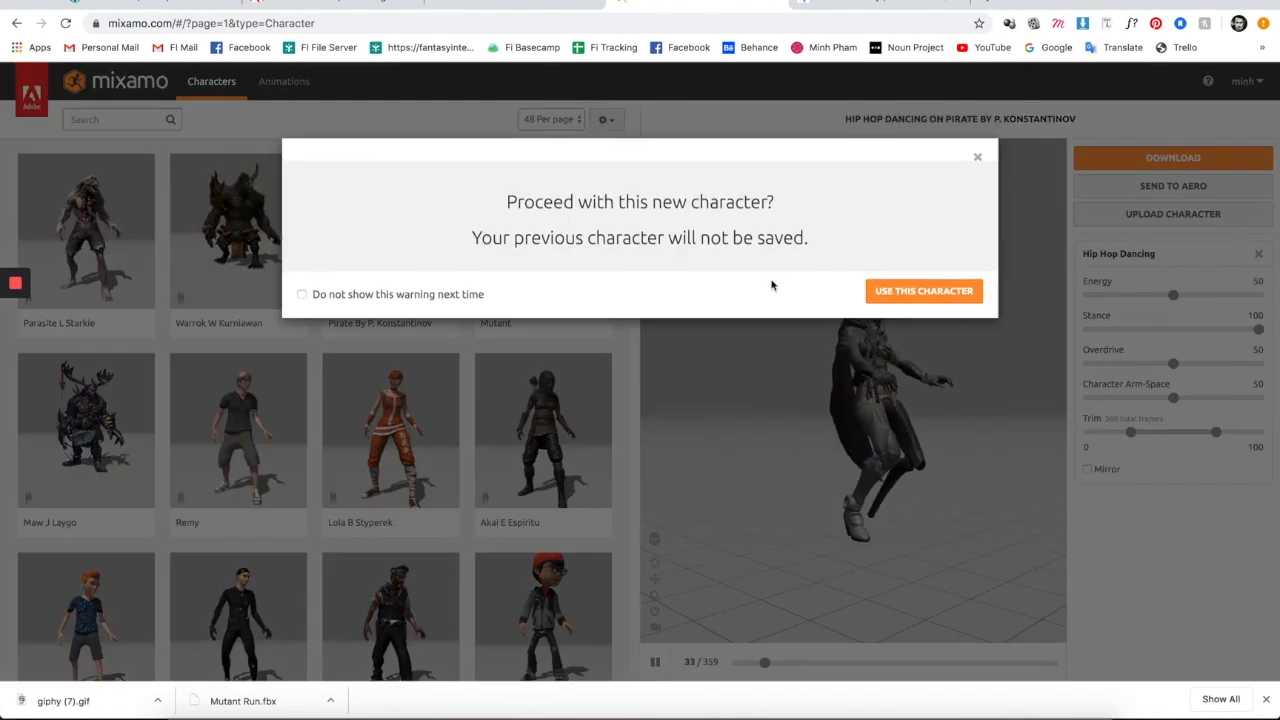
- Confirm Warrok W Kurniawan as the character and return to the animations list
left_click(922, 290)
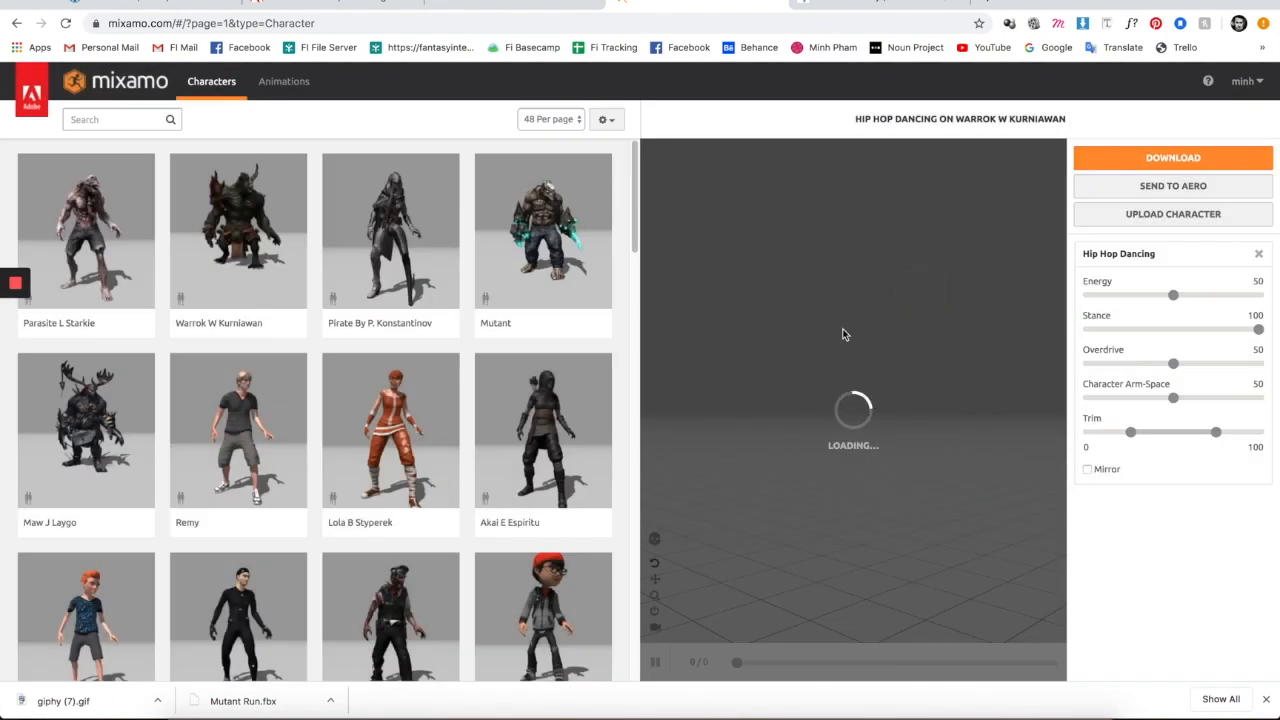
left_click(265, 87)
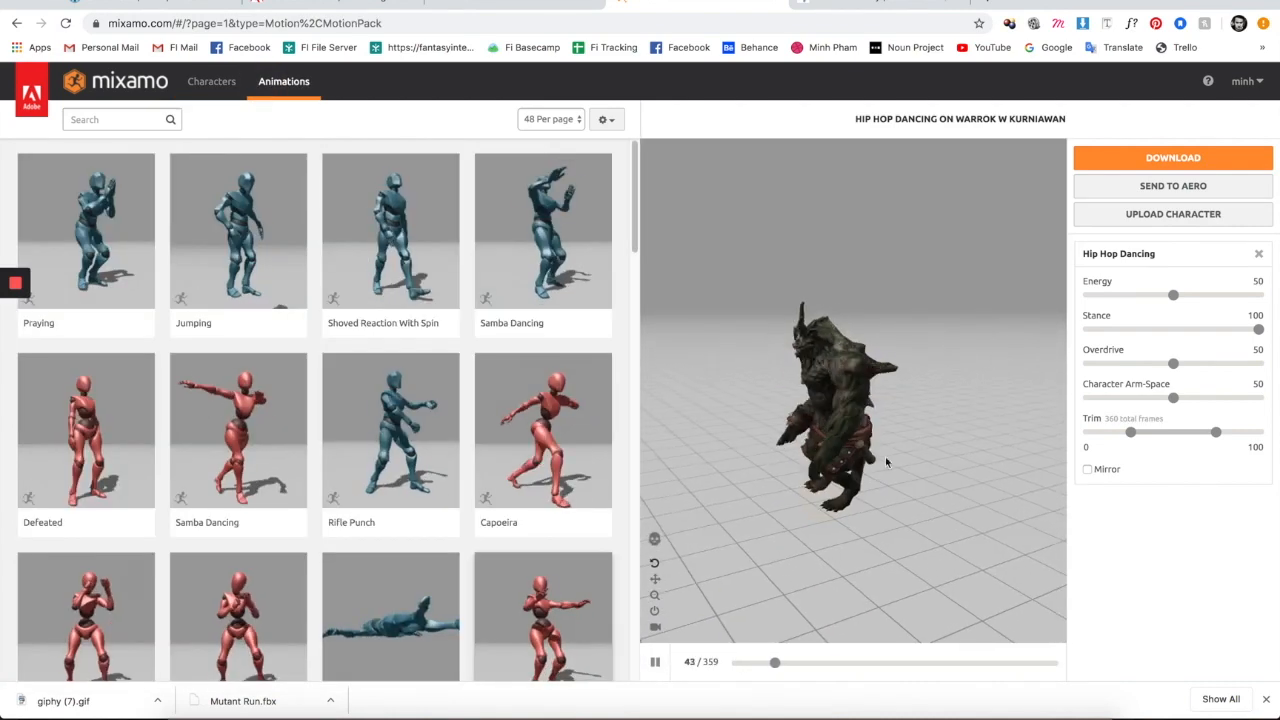
left_click_drag(893, 479, 1071, 469)
scroll(329, 449, "down", 3)
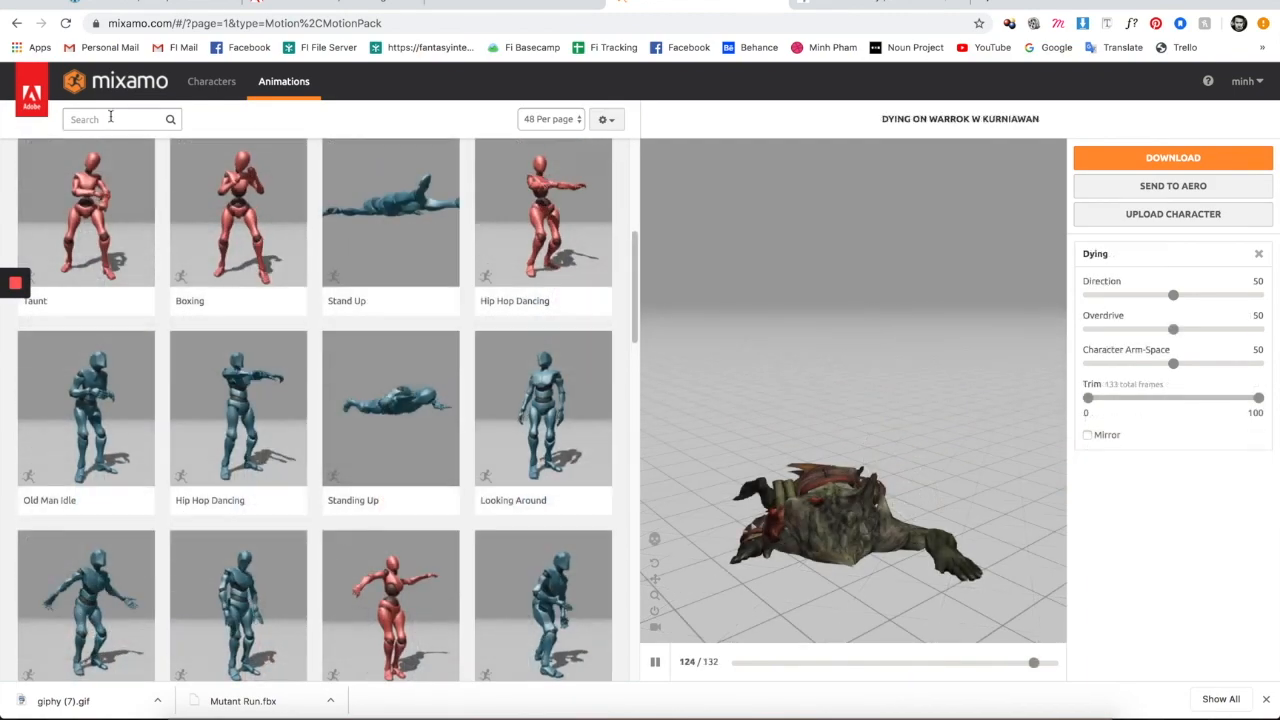
- Search the animations for 'run'
left_click(111, 118)
type("run")
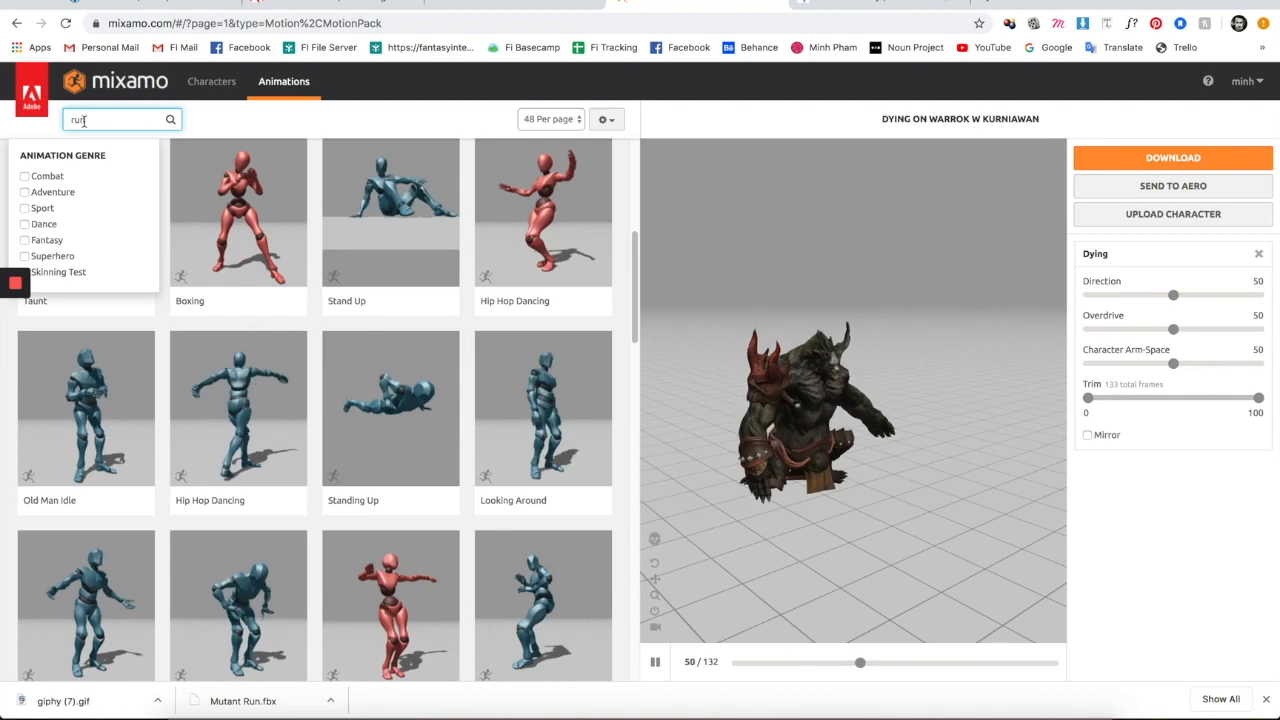
key("Return")
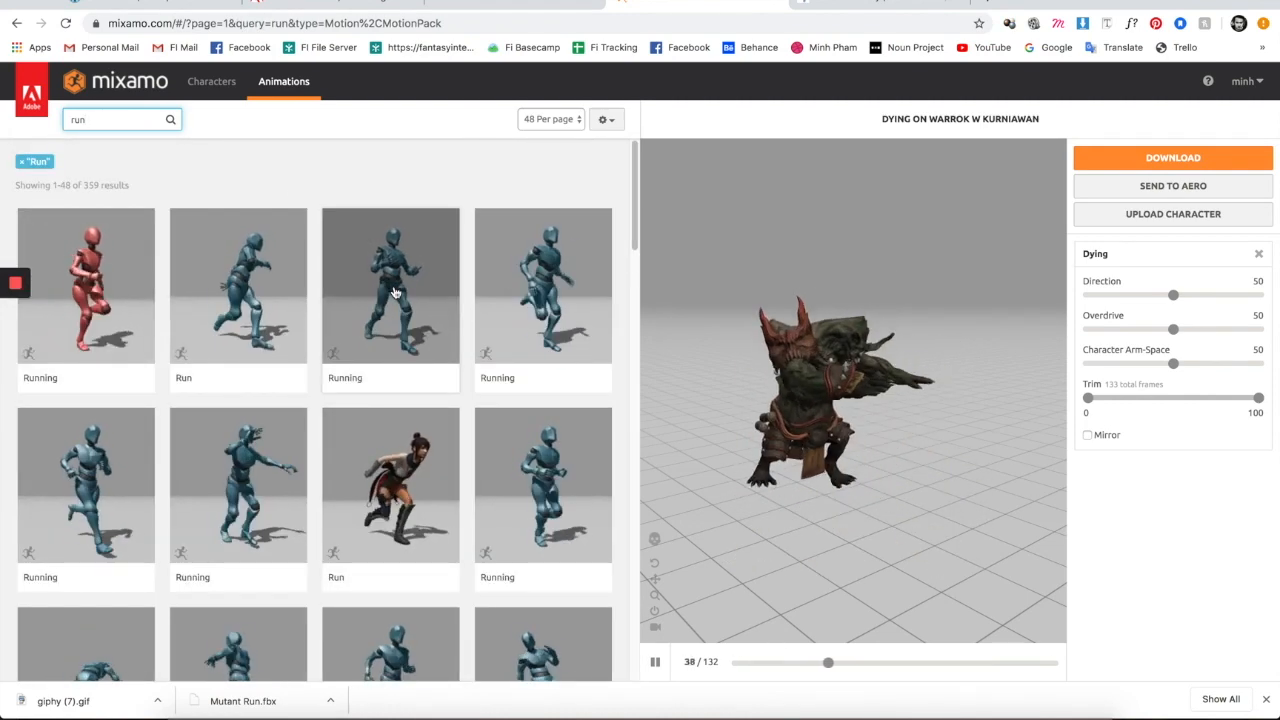
- Preview the Running and Run motions on Warrok, orbiting the camera
left_click(394, 290)
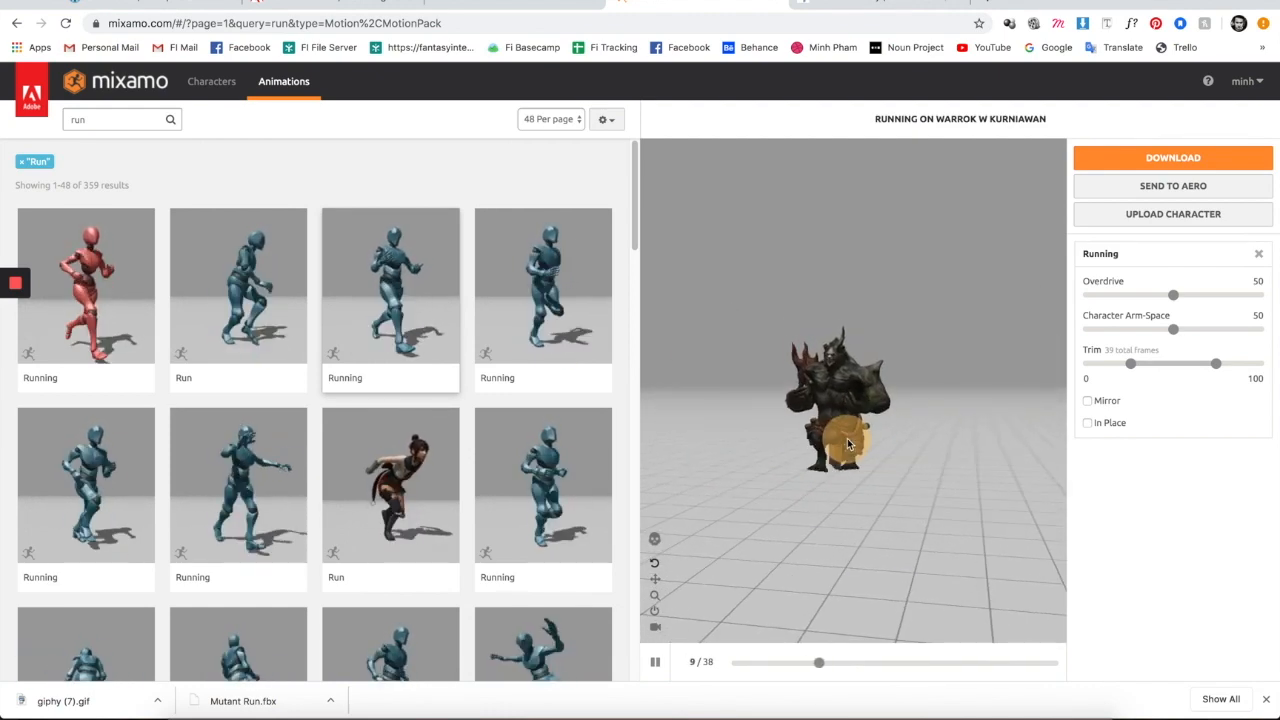
left_click(249, 270)
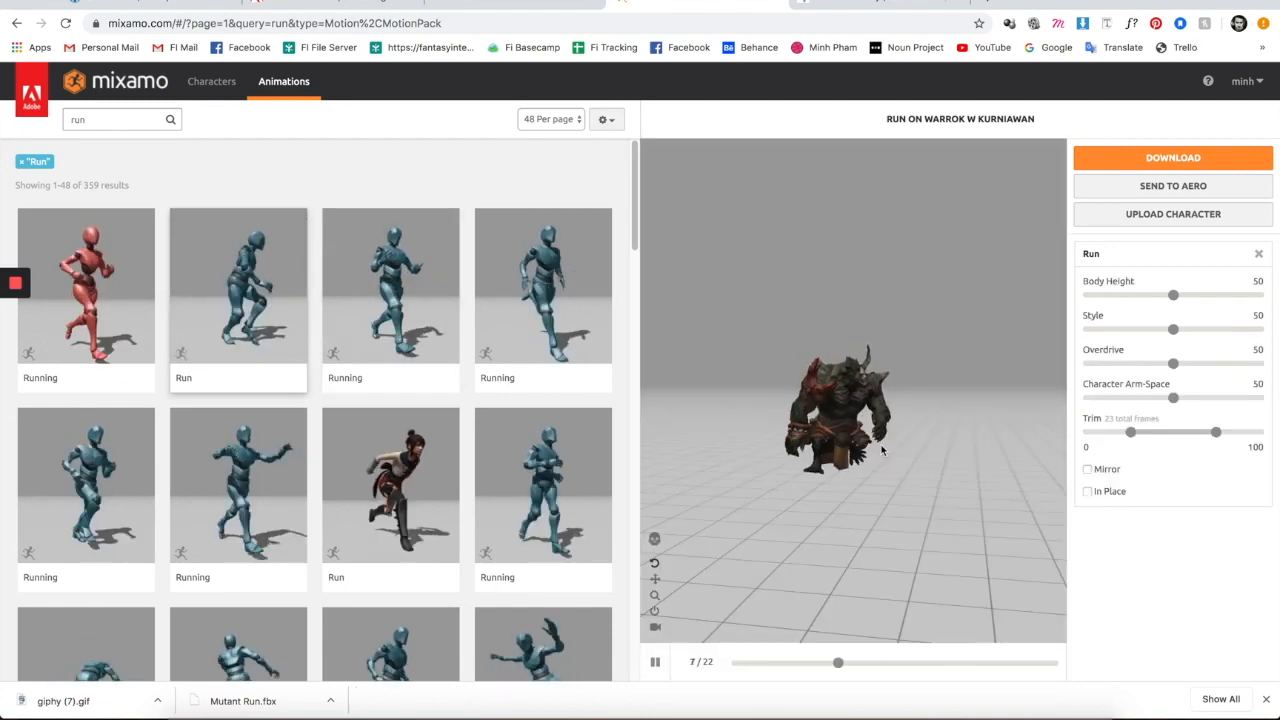
left_click_drag(889, 458, 997, 463)
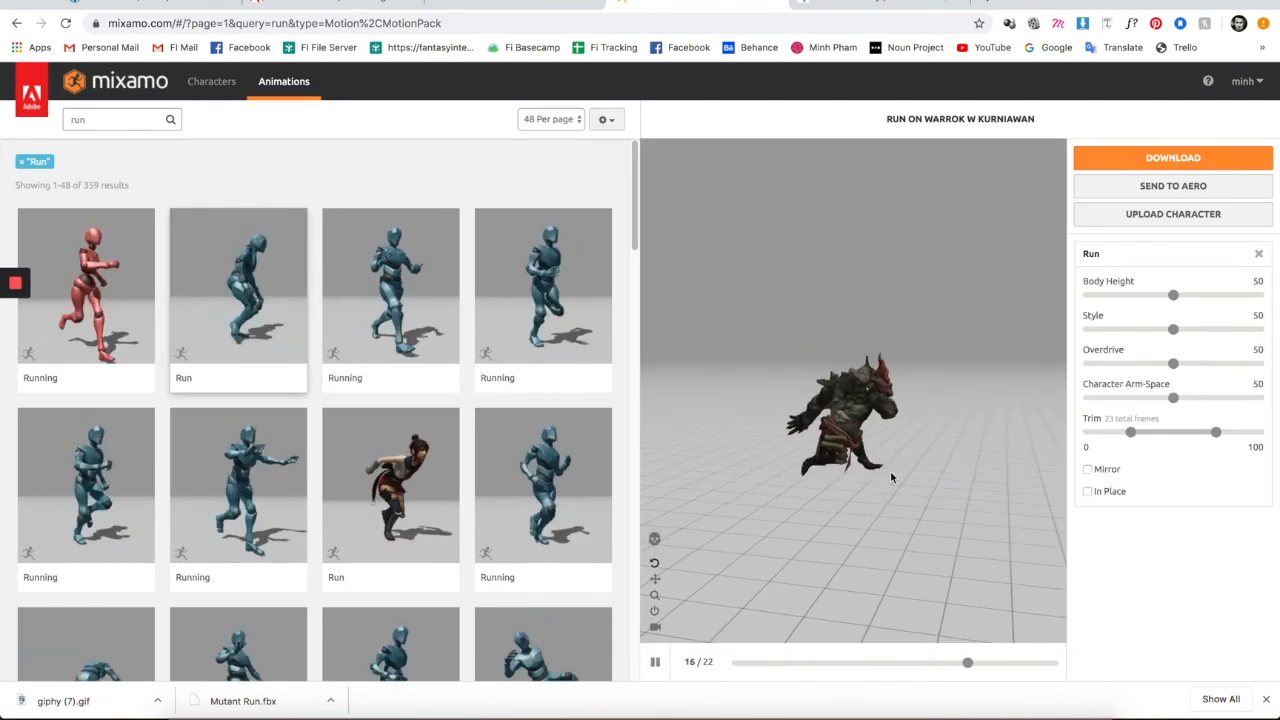
left_click_drag(919, 476, 941, 475)
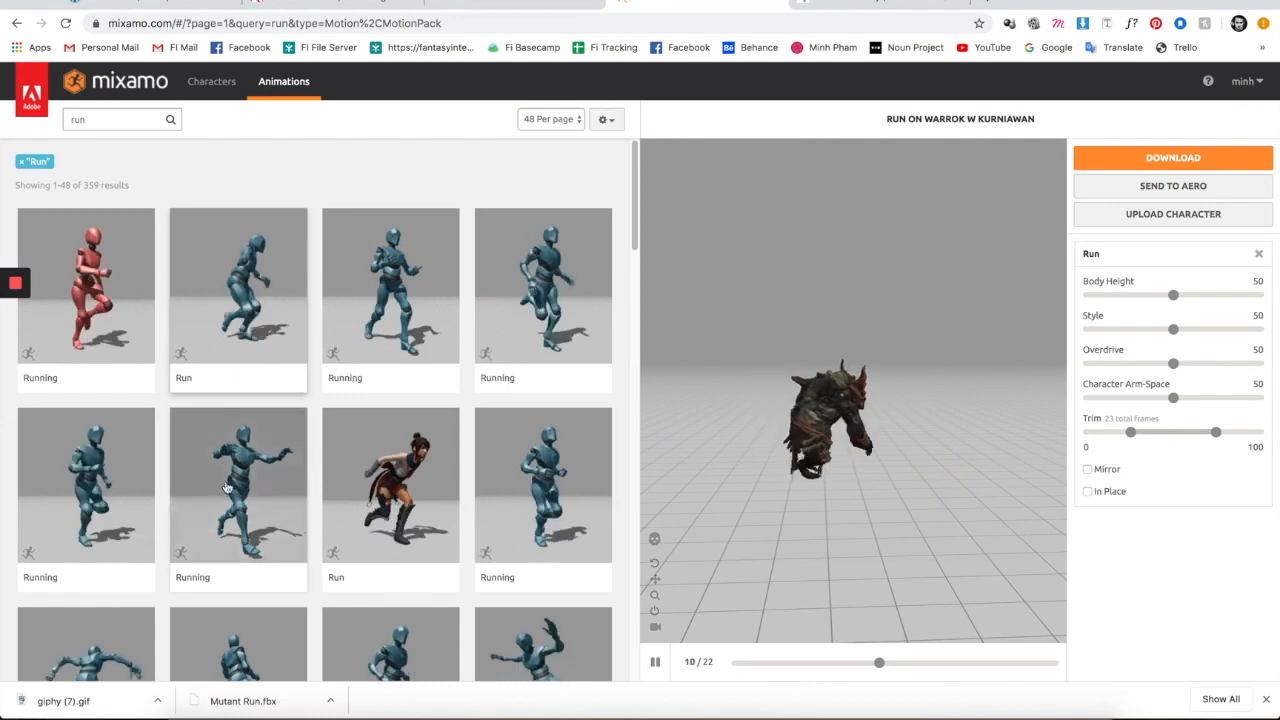
scroll(222, 494, "down", 1)
- Try another Run motion, then preview Wall Run and orbit to watch it
left_click(406, 458)
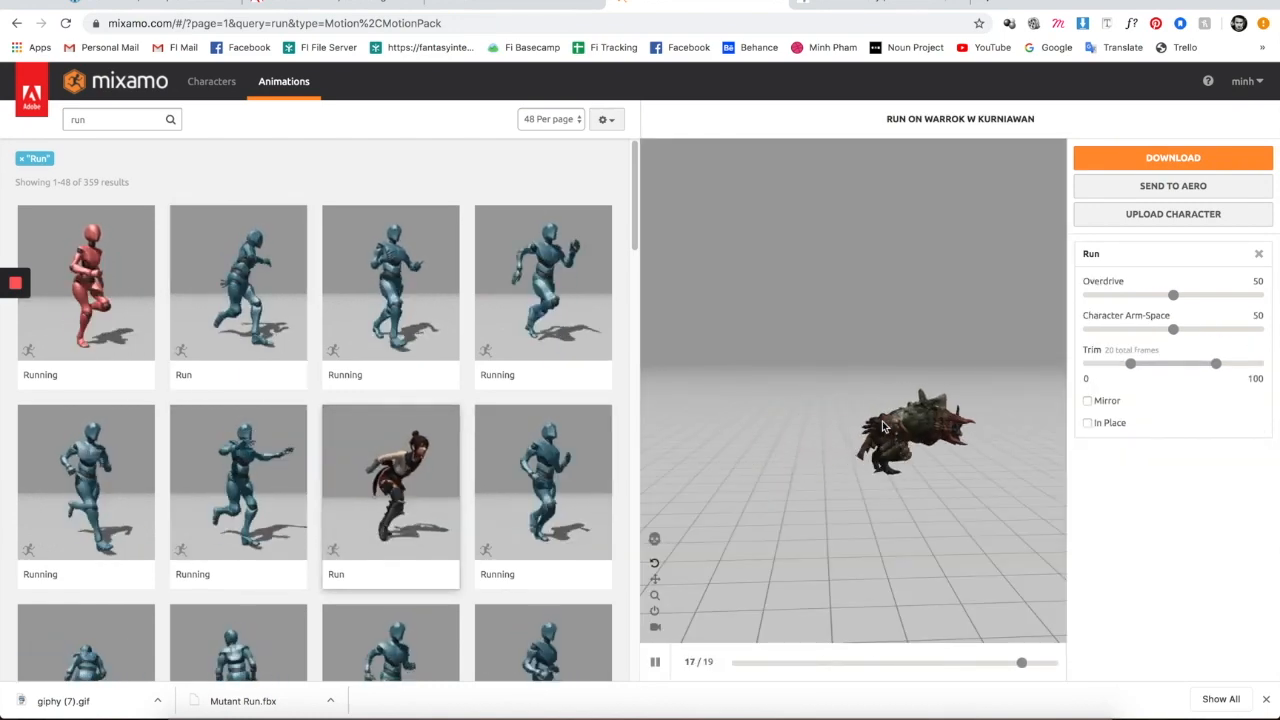
left_click_drag(759, 433, 711, 434)
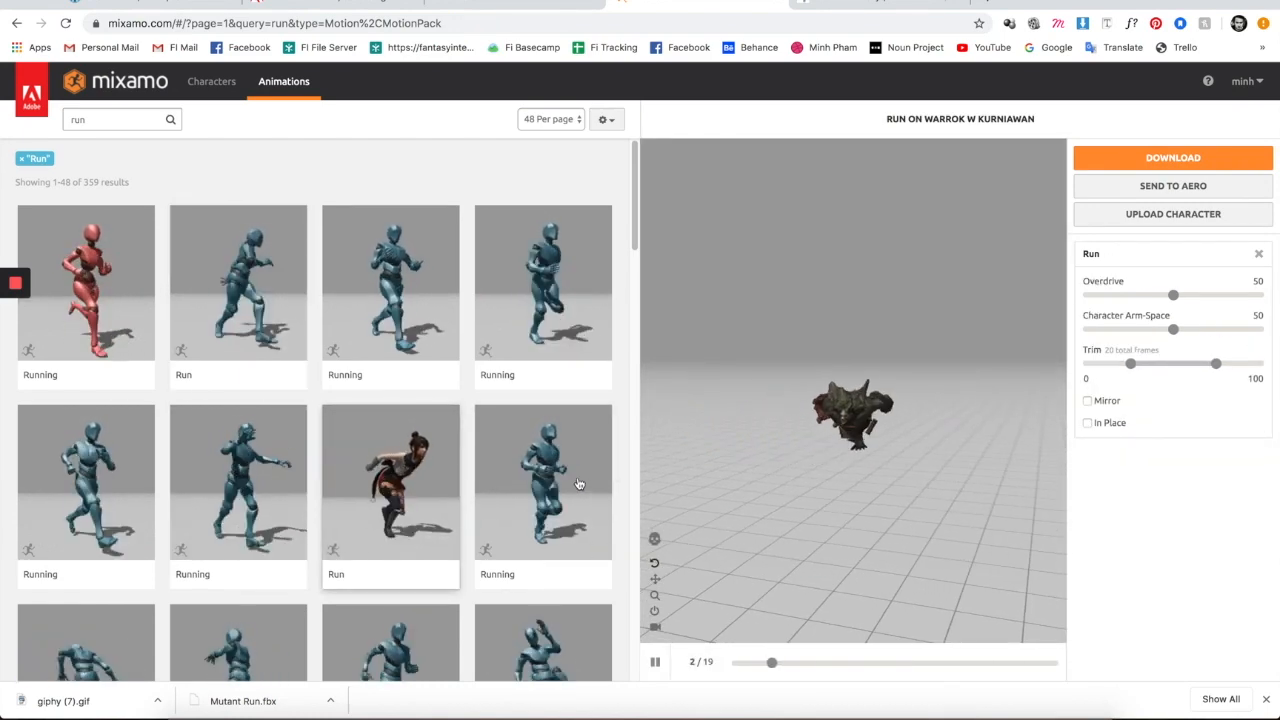
scroll(230, 460, "down", 2)
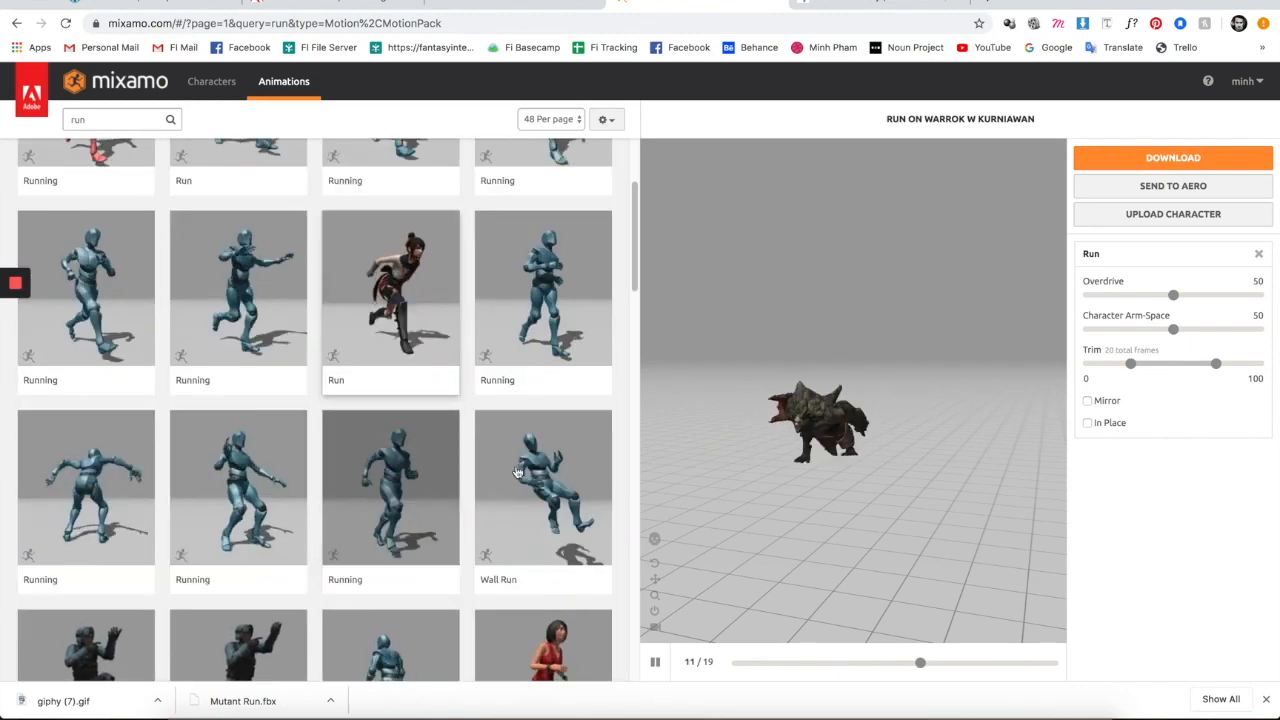
left_click(517, 472)
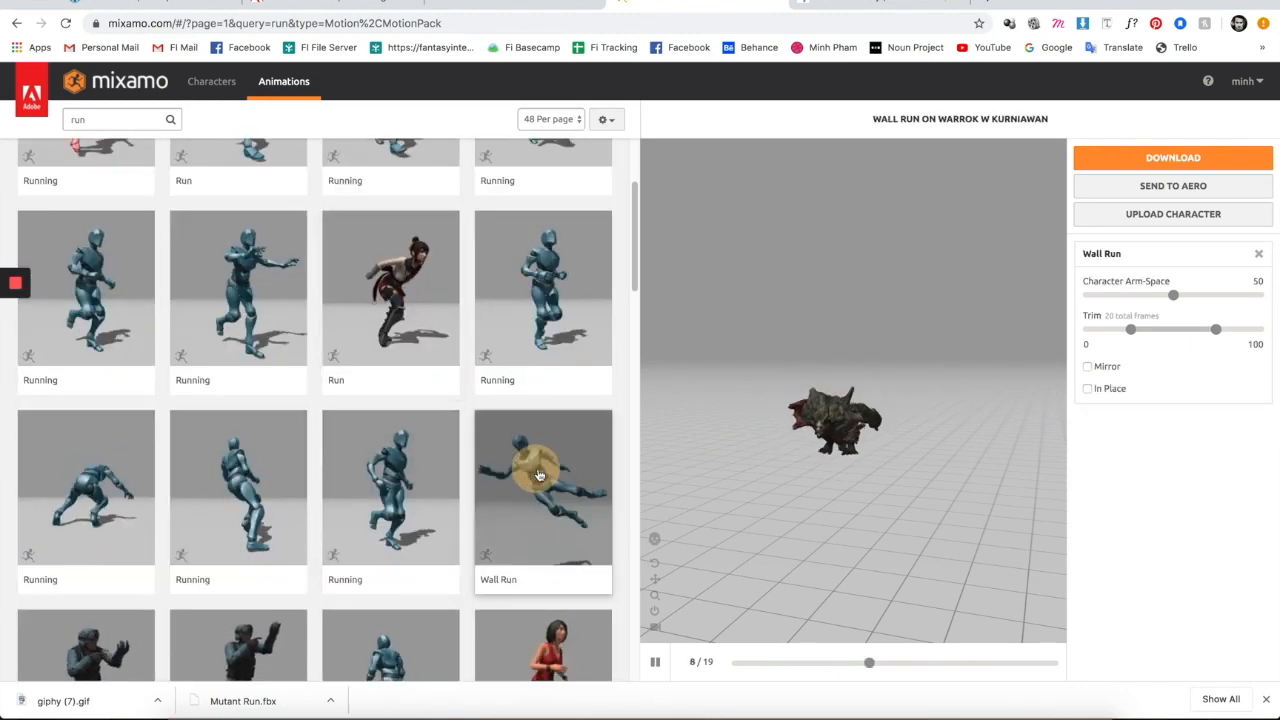
left_click_drag(900, 434, 952, 436)
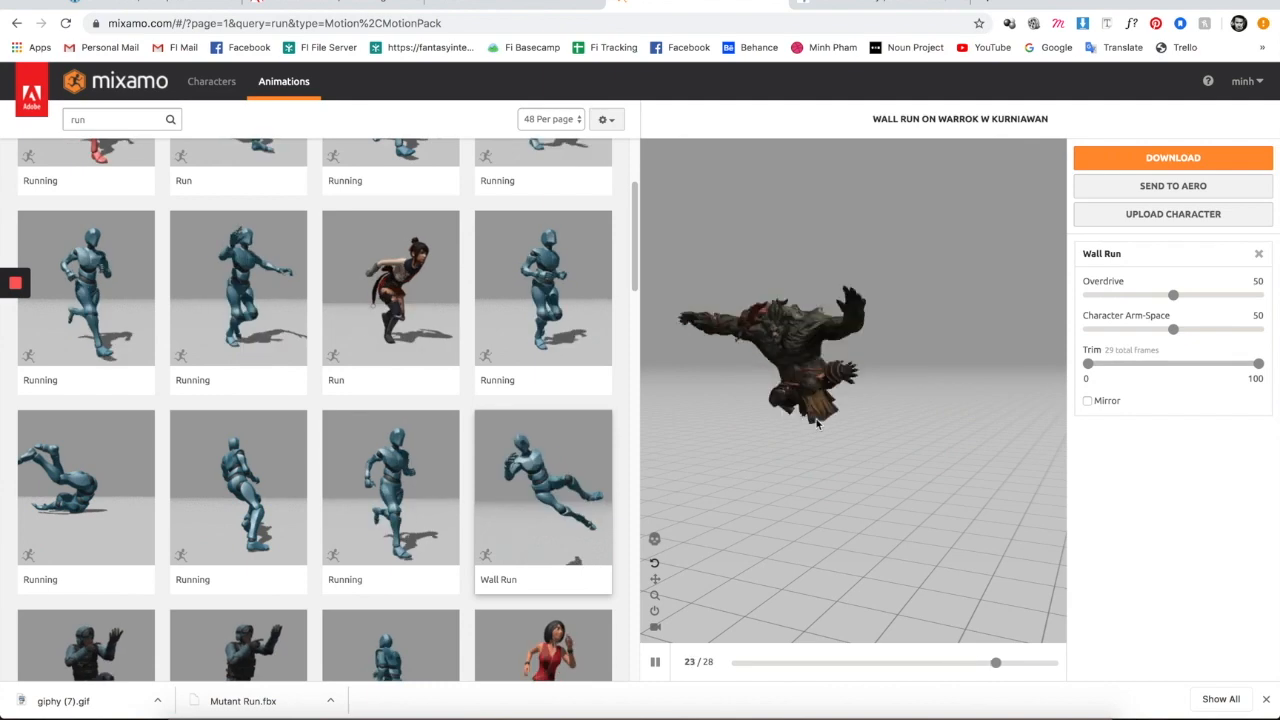
- Set Wall Run's Overdrive to 48 and Character Arm-Space to 90
left_click(1141, 335)
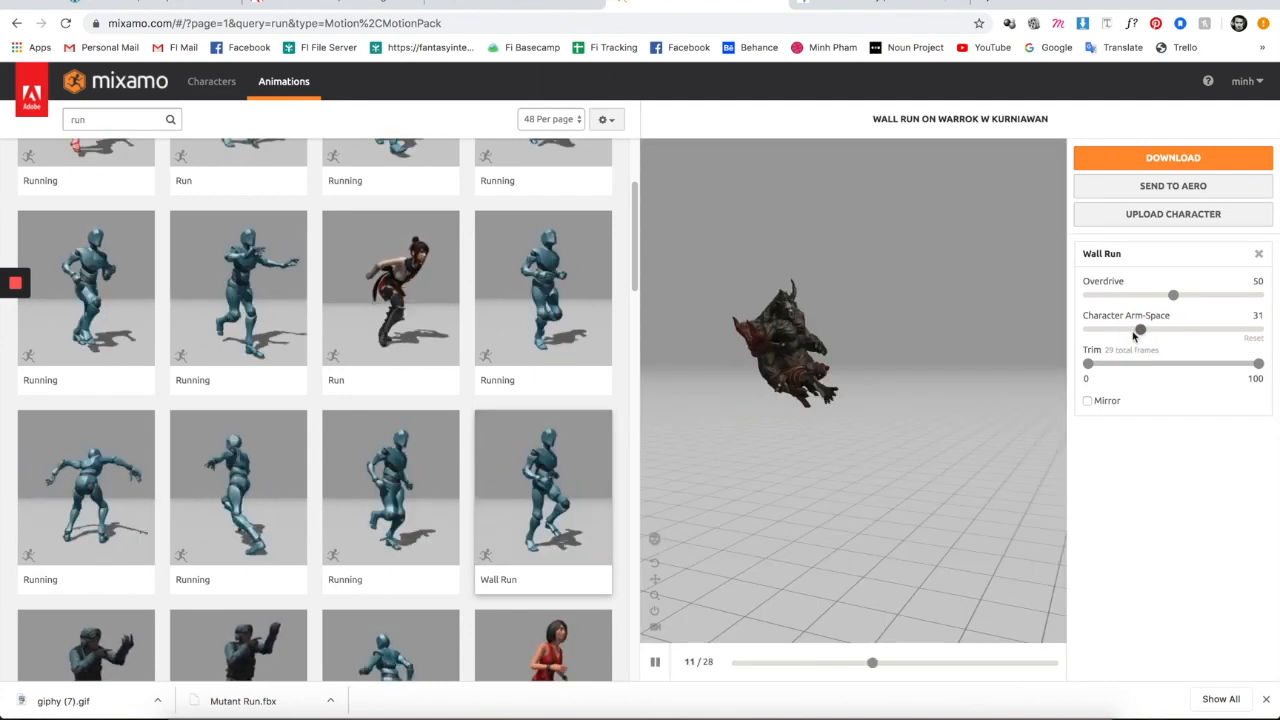
left_click_drag(1175, 300, 1110, 303)
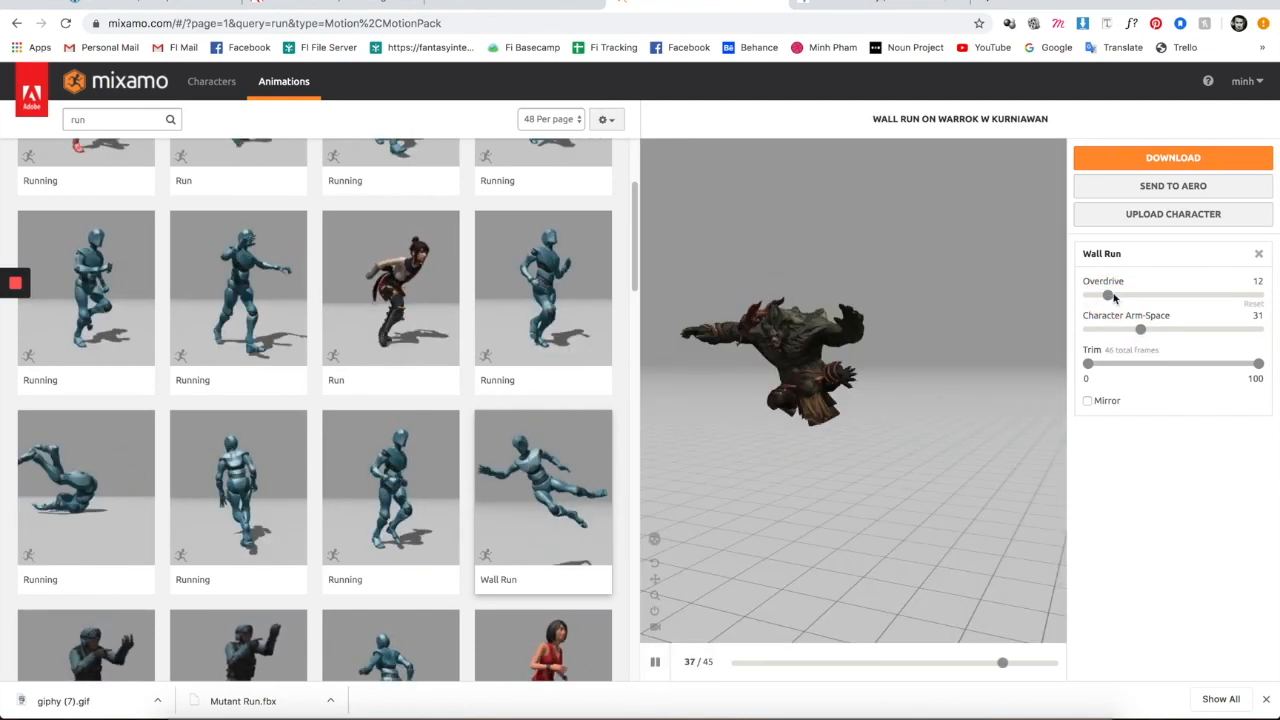
left_click(1170, 294)
left_click_drag(1140, 329, 1216, 330)
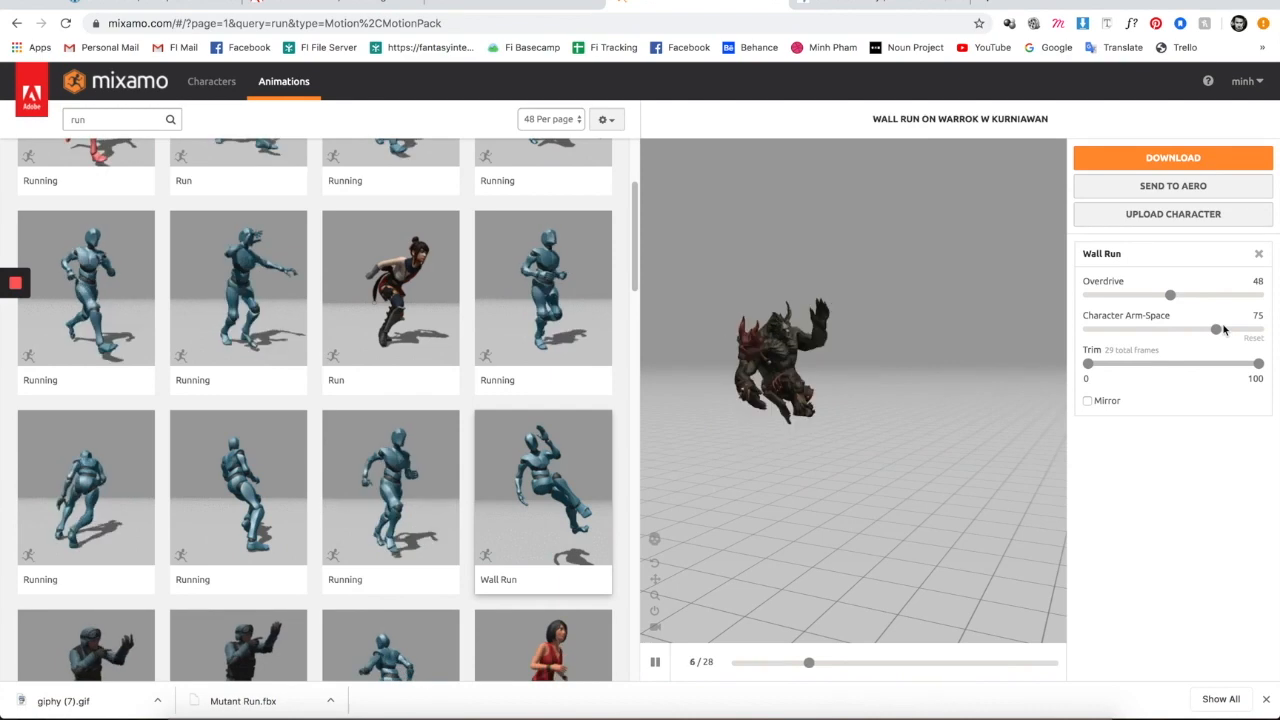
left_click_drag(1214, 330, 967, 350)
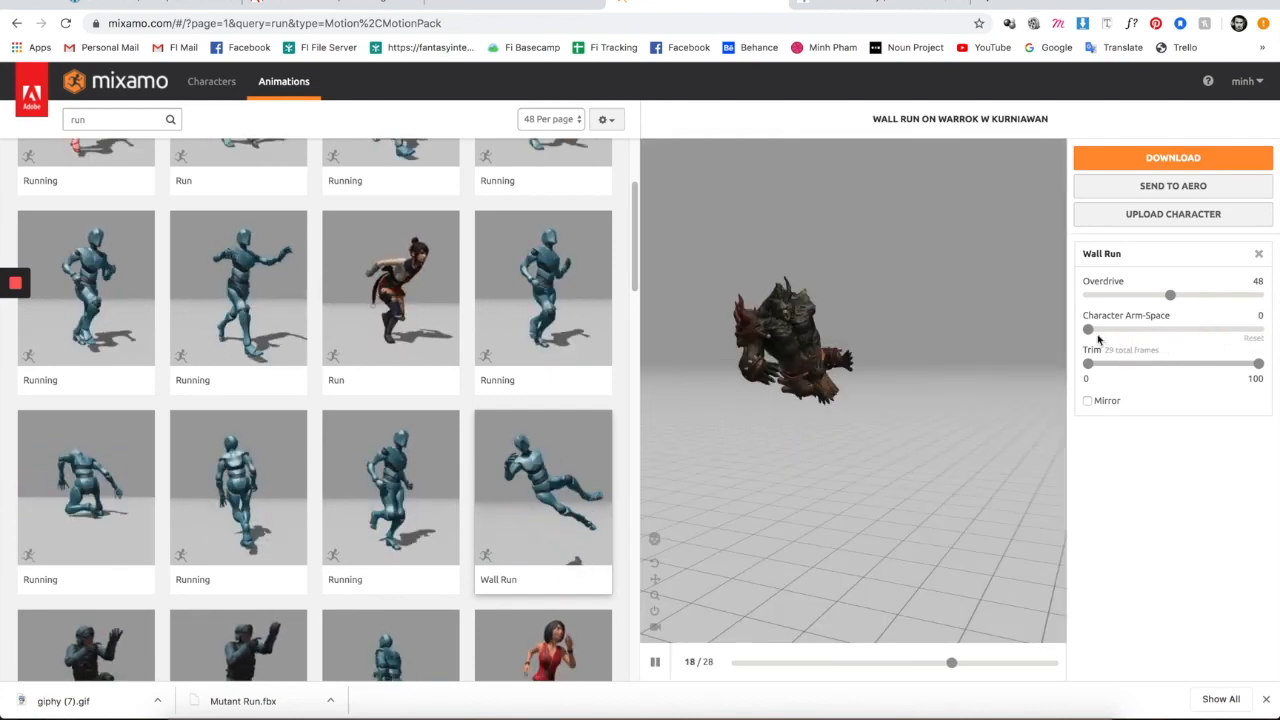
left_click_drag(1089, 330, 1243, 331)
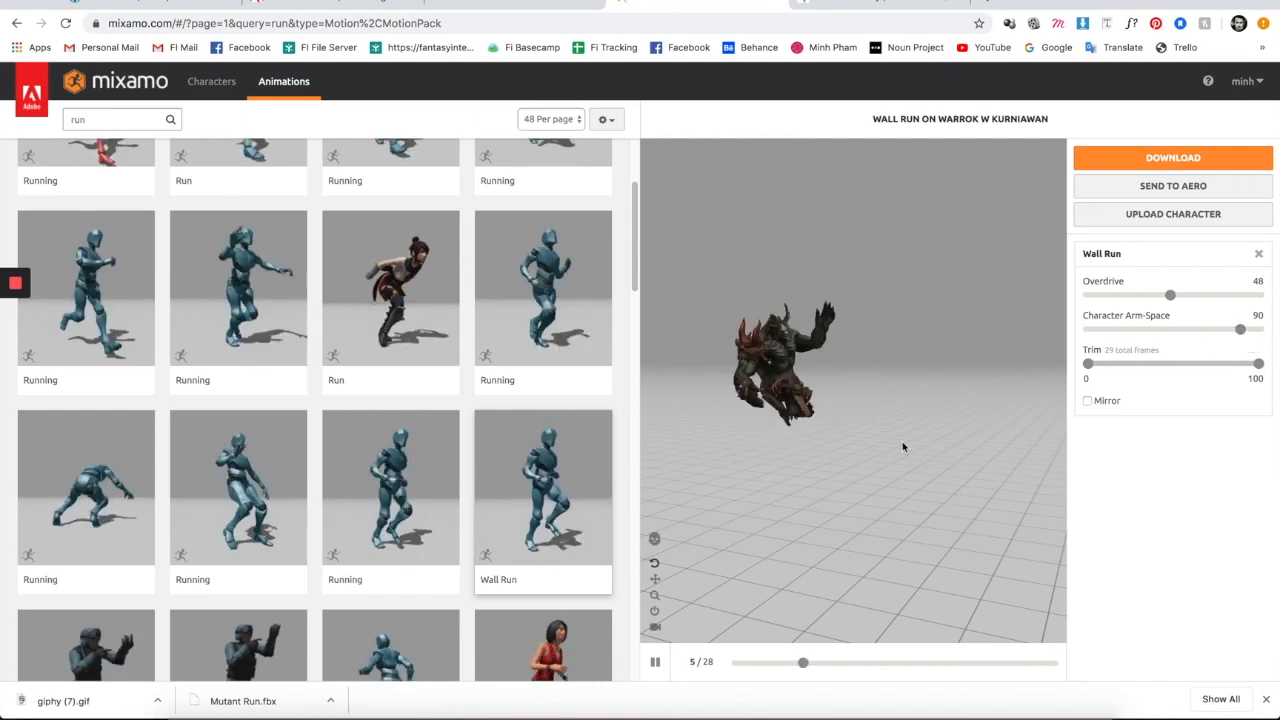
- Preview the Running Slide animation and orbit around the sliding character
scroll(414, 552, "down", 4)
left_click(525, 487)
left_click_drag(860, 444, 787, 456)
scroll(317, 345, "up", 1)
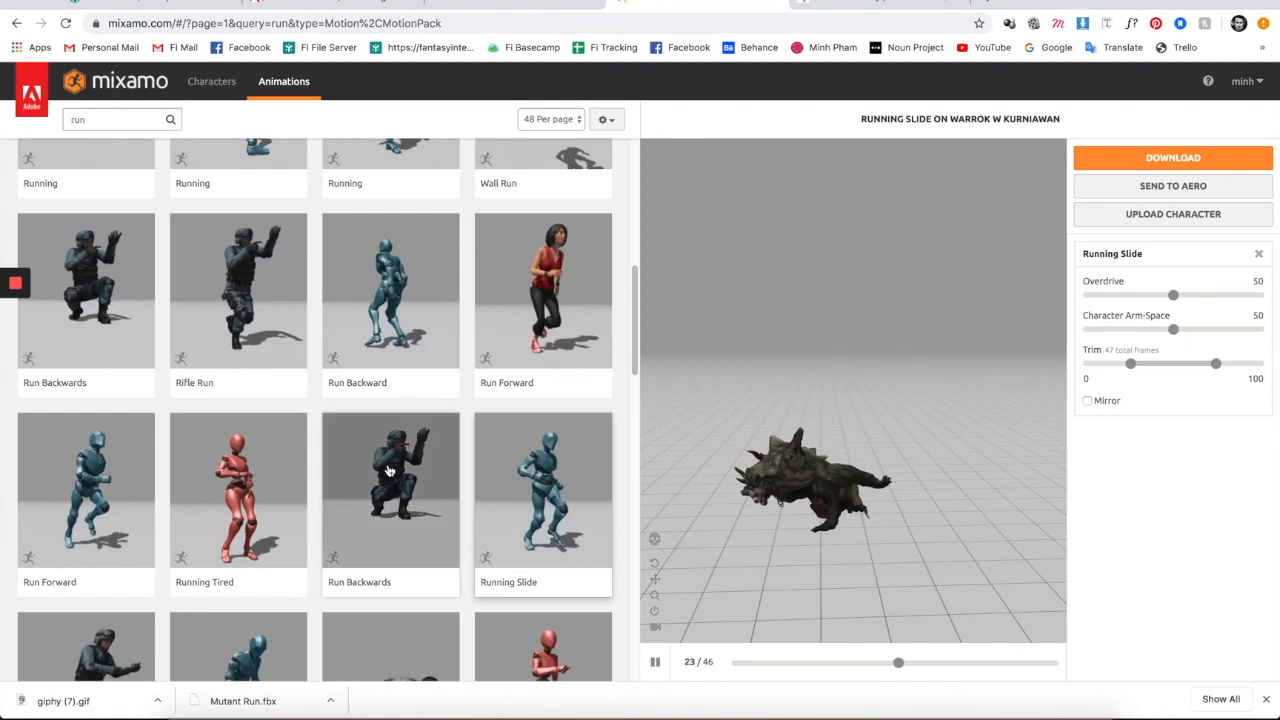
- Open Mixamo's Upload Character dialog, then switch over to Cinema 4D
scroll(386, 455, "down", 4)
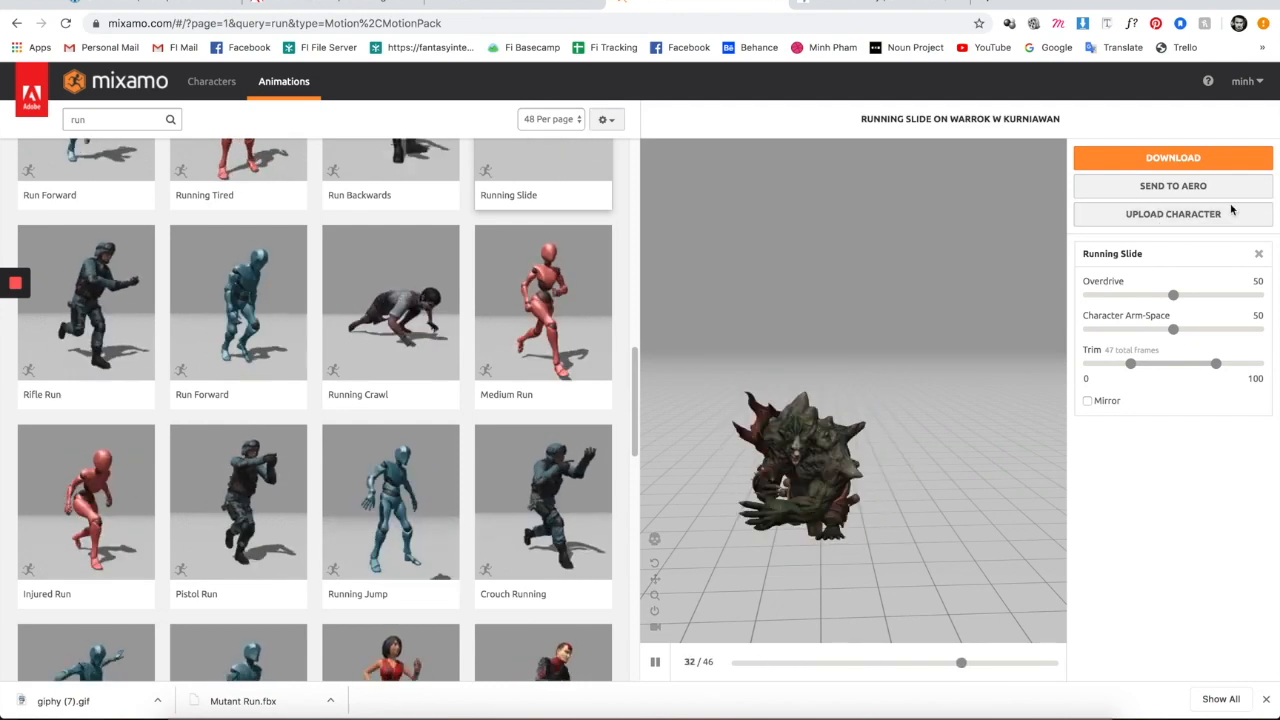
left_click(1178, 220)
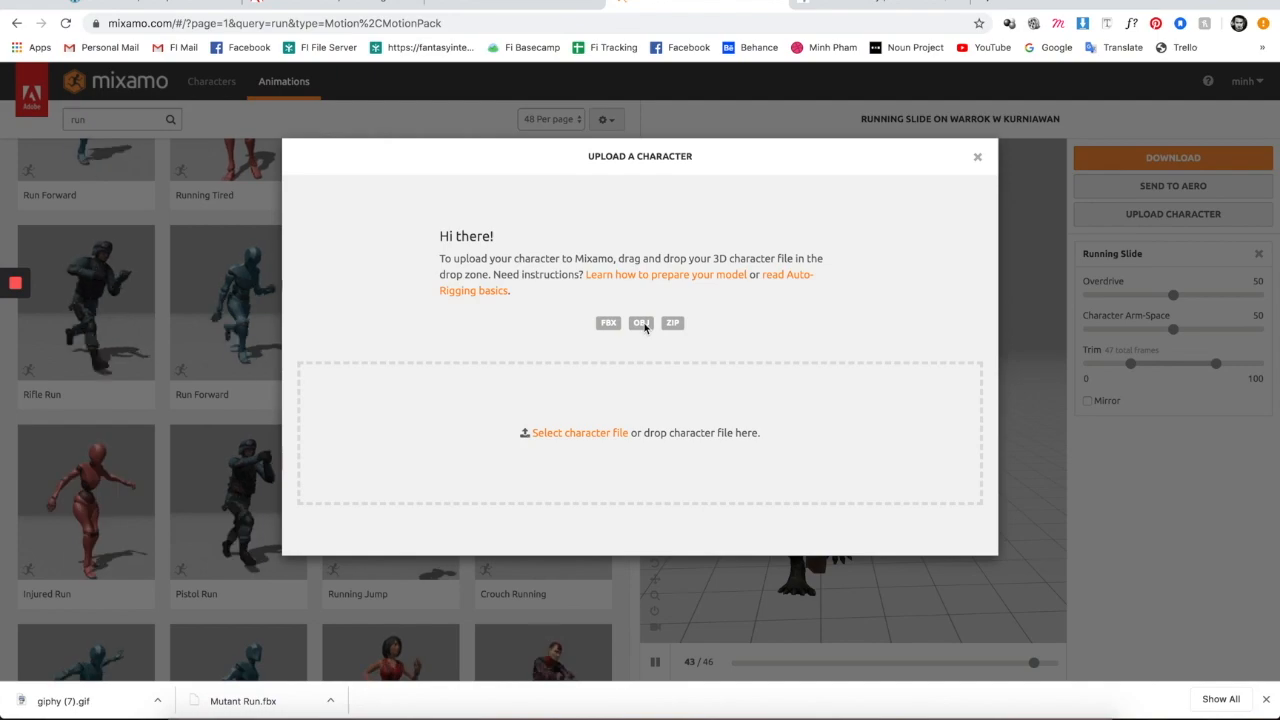
left_click(874, 712)
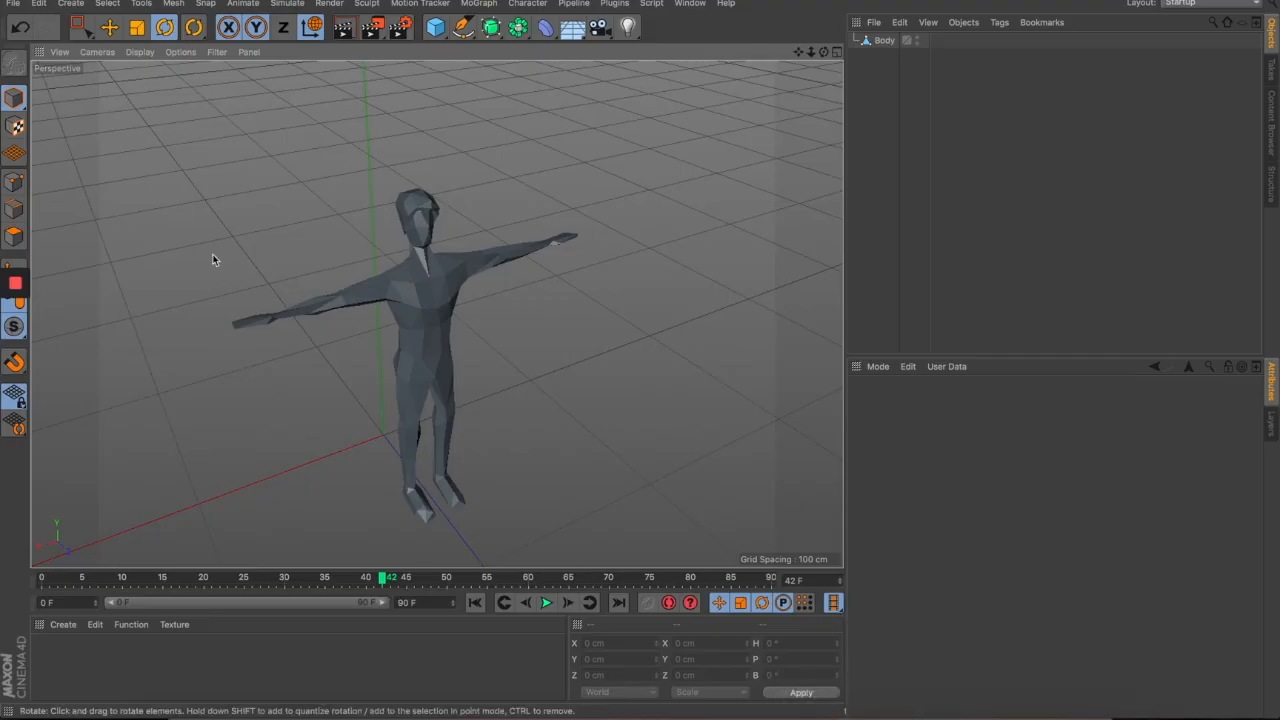
- Export the figure as Wavefront OBJ, replacing uploads_files_988589_People_Poses_run.obj, then return to Chrome
left_click(13, 3)
mouse_move(152, 293)
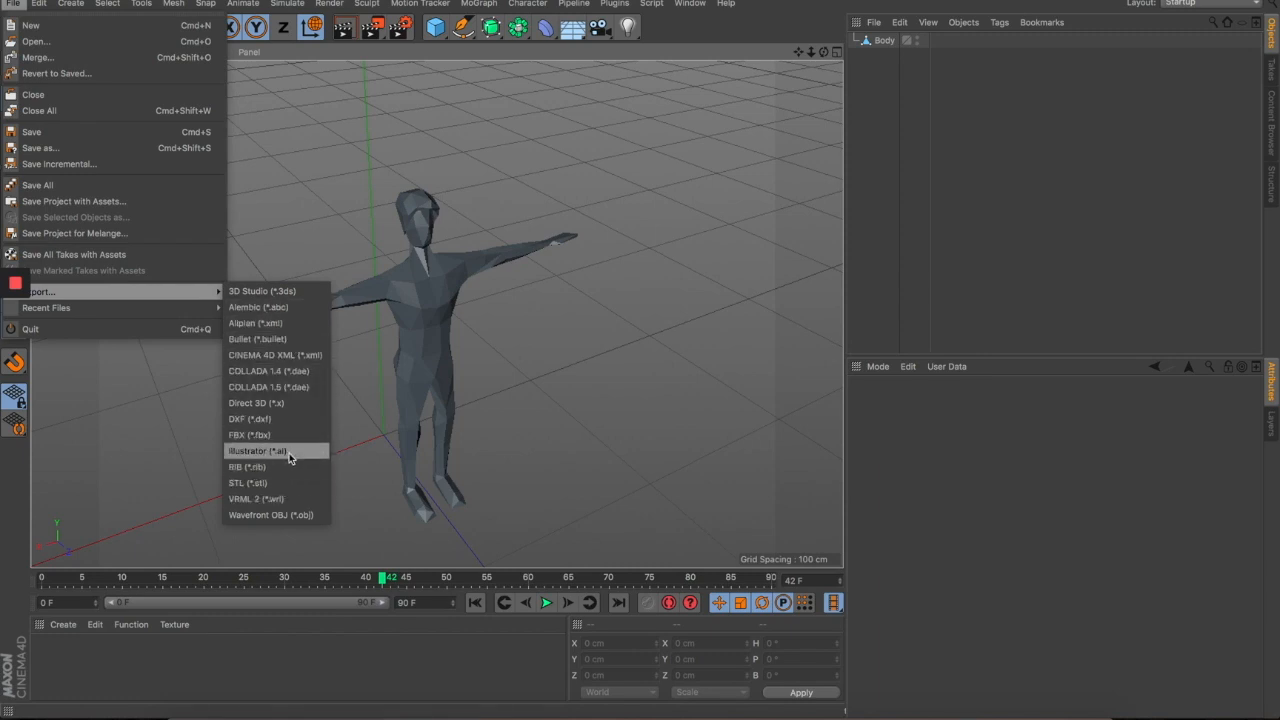
left_click(299, 515)
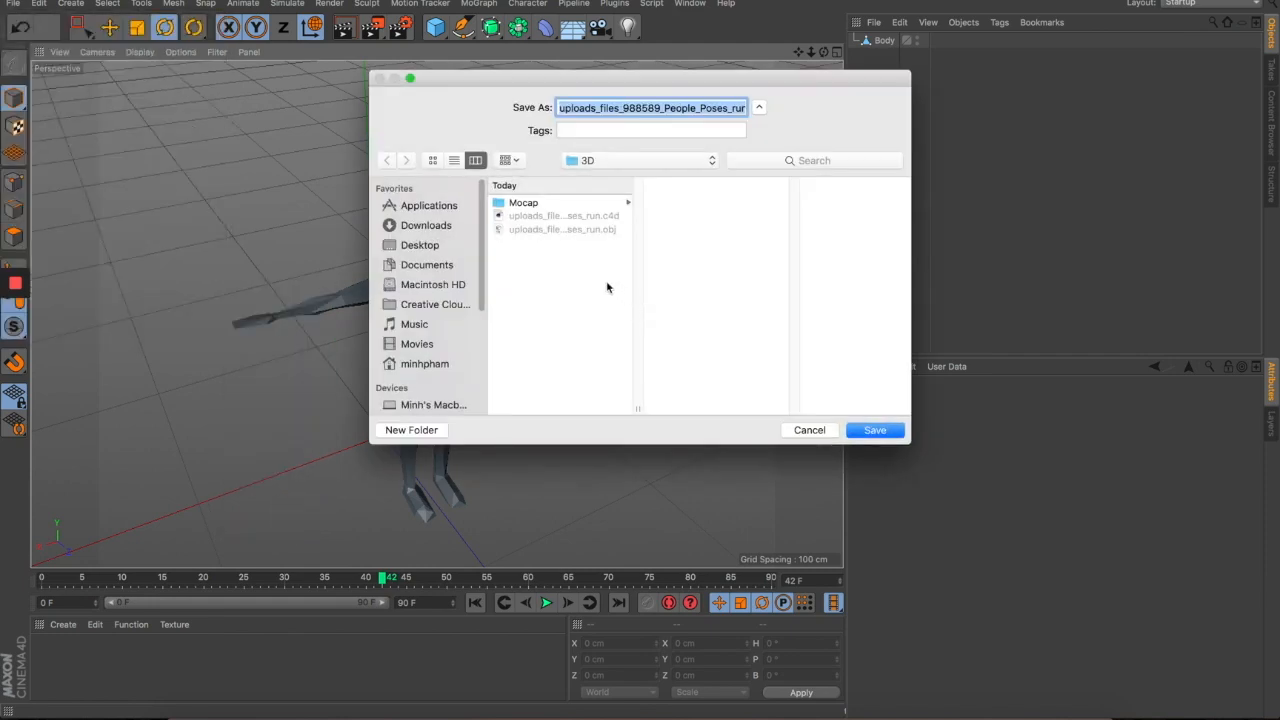
left_click(576, 231)
left_click(874, 430)
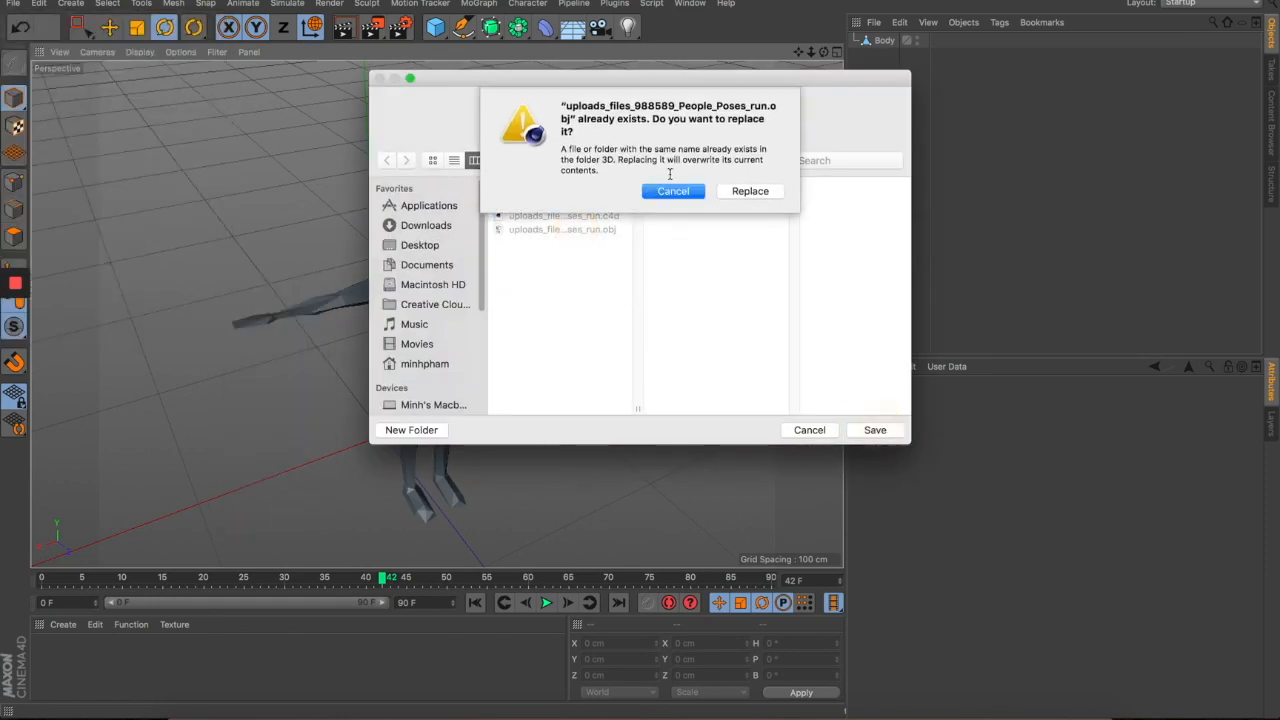
left_click(750, 189)
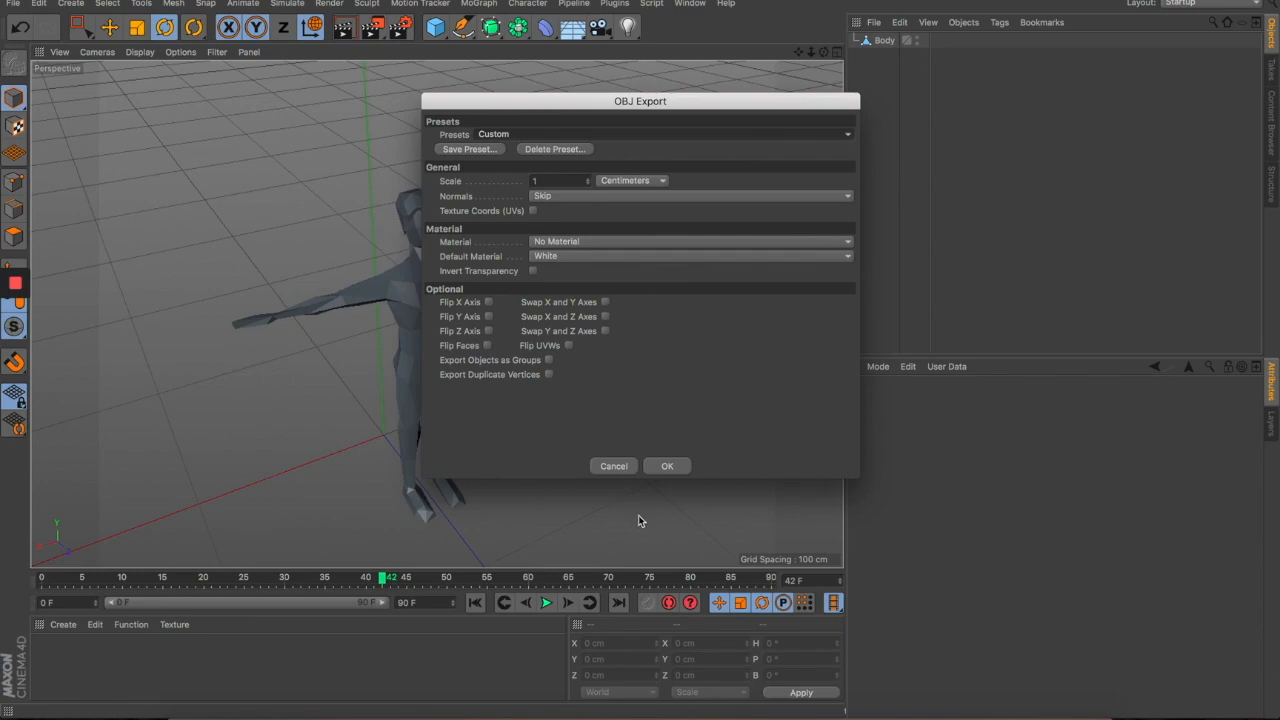
left_click(668, 469)
key("super+Tab")
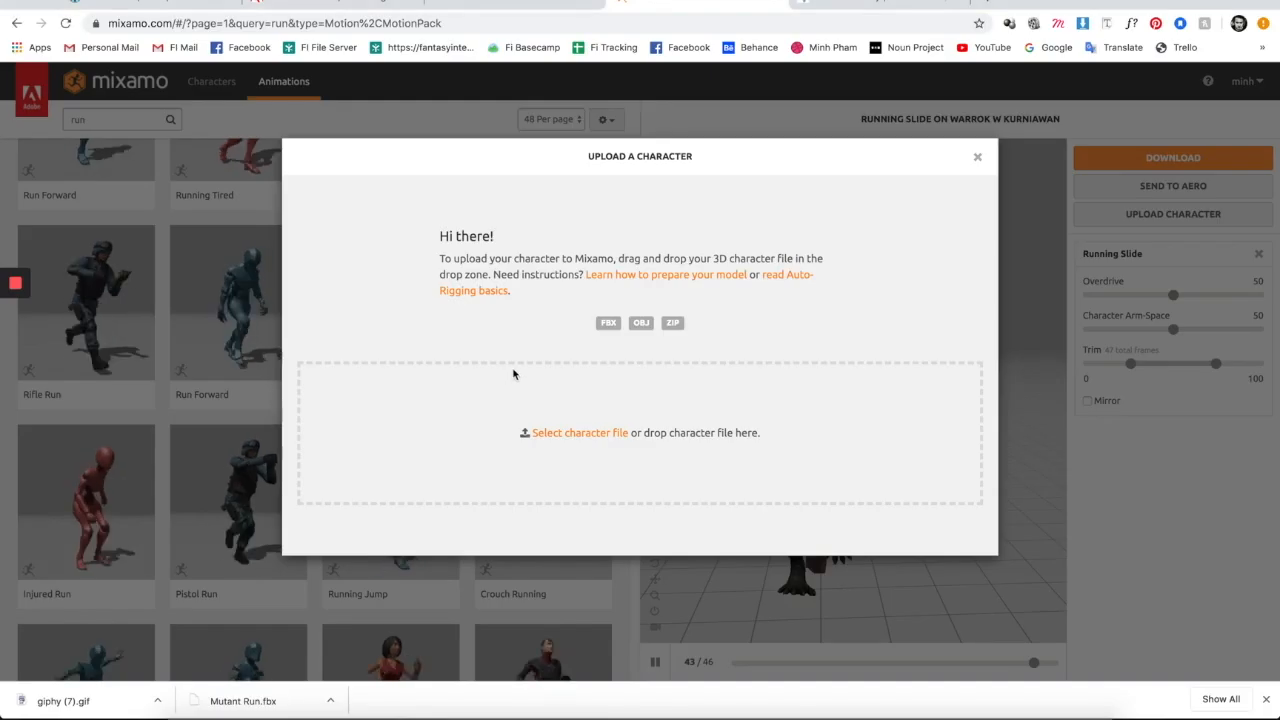
- Choose uploads_files_988589_People_Poses_run.obj from the 3D folder for the Mixamo upload
left_click(556, 437)
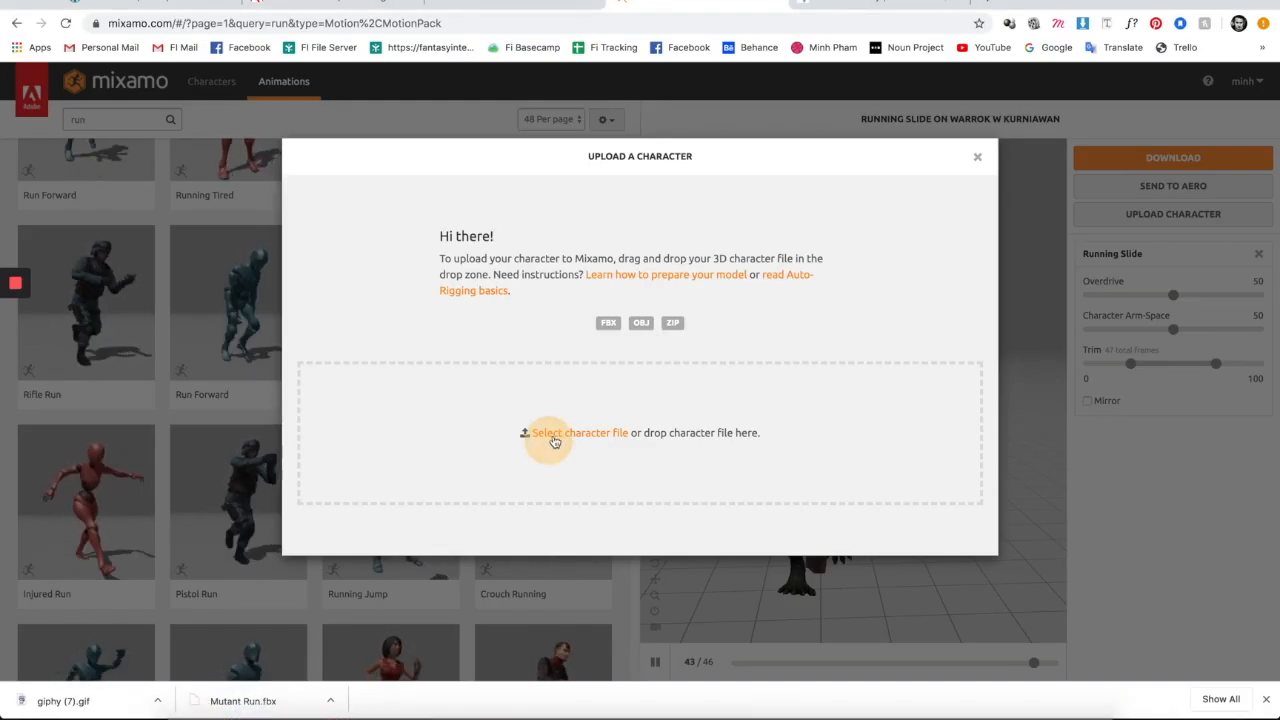
left_click(560, 116)
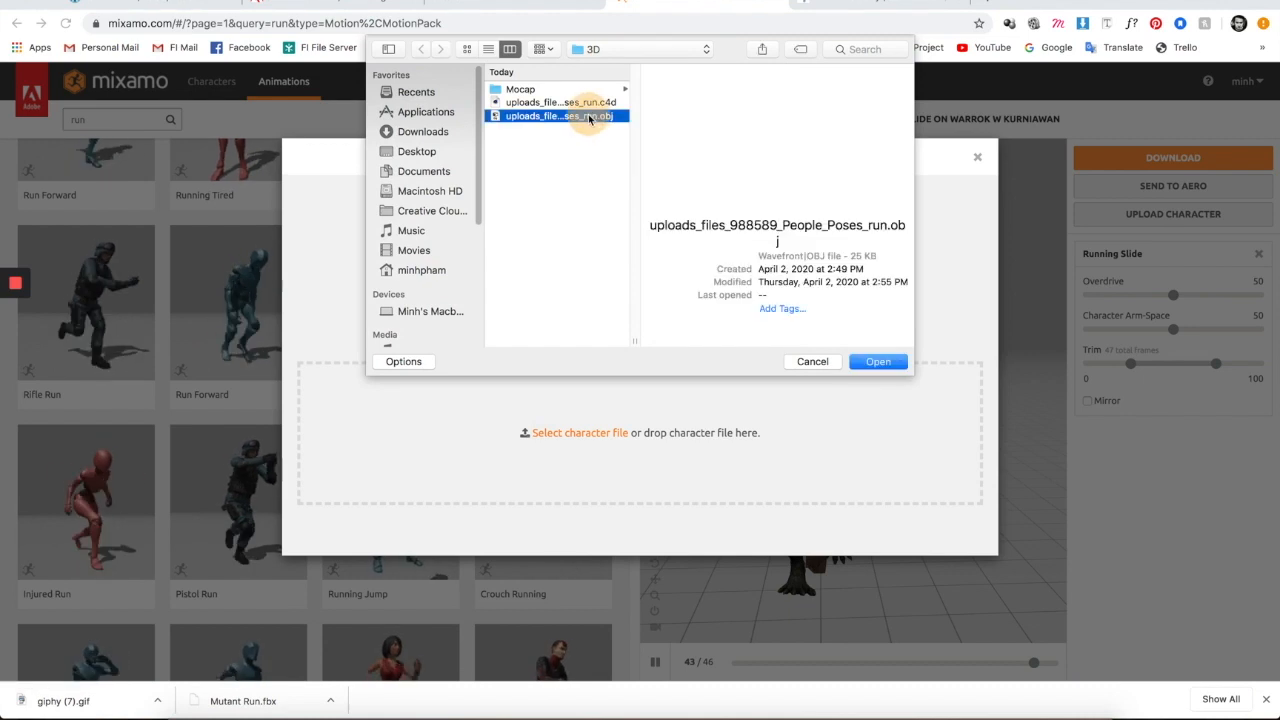
left_click(878, 361)
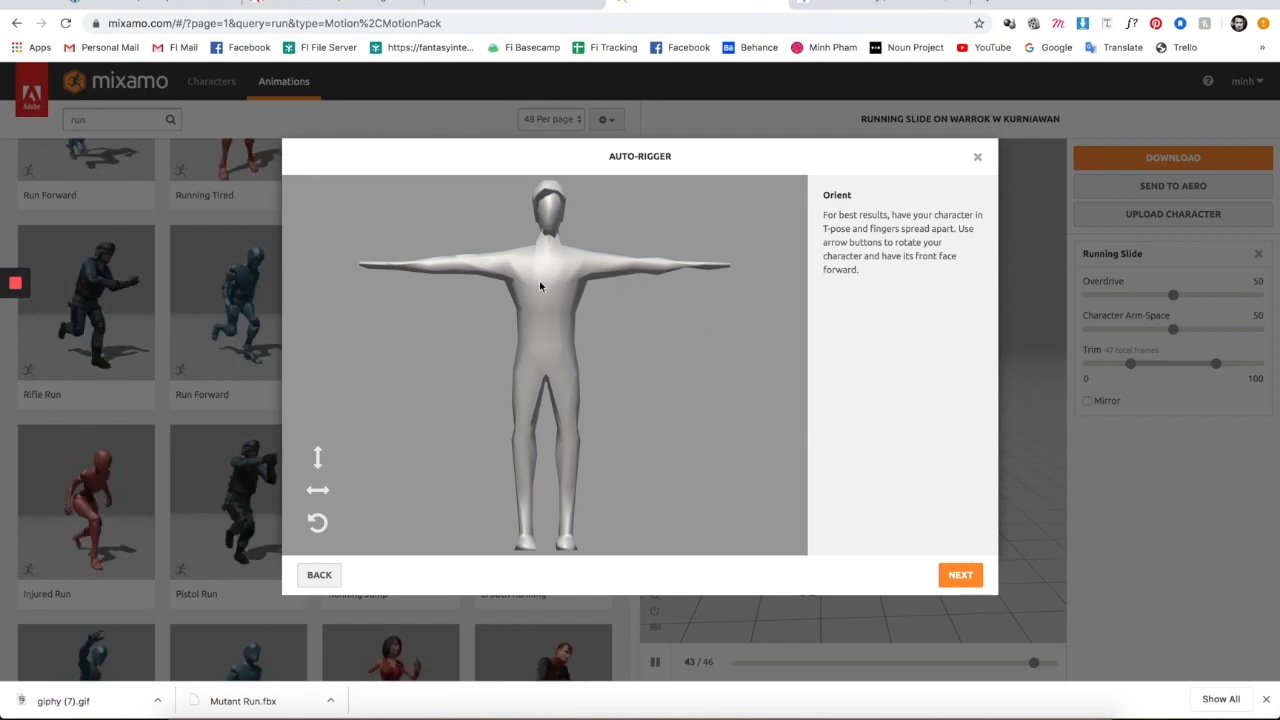
- Back in Cinema 4D, select the Body object and add a Phong tag to it
left_click(883, 712)
left_click_drag(641, 348, 517, 345)
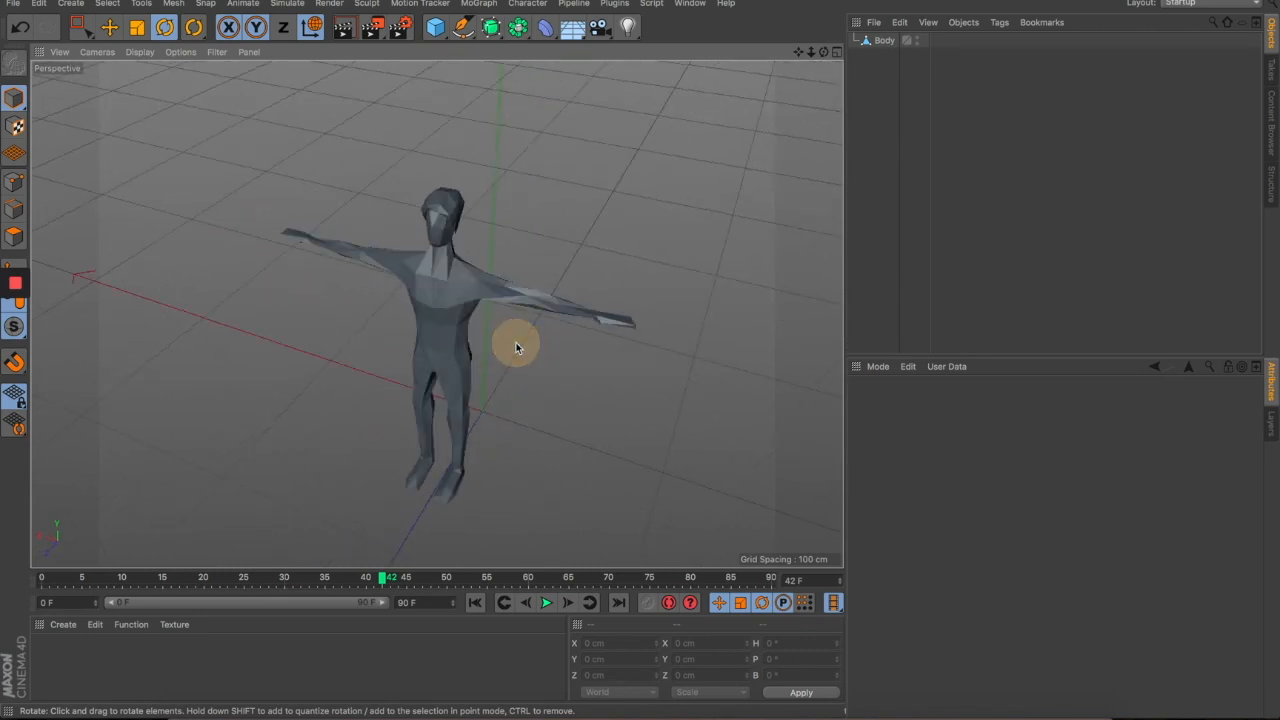
scroll(477, 256, "up", 5)
left_click_drag(486, 287, 588, 273)
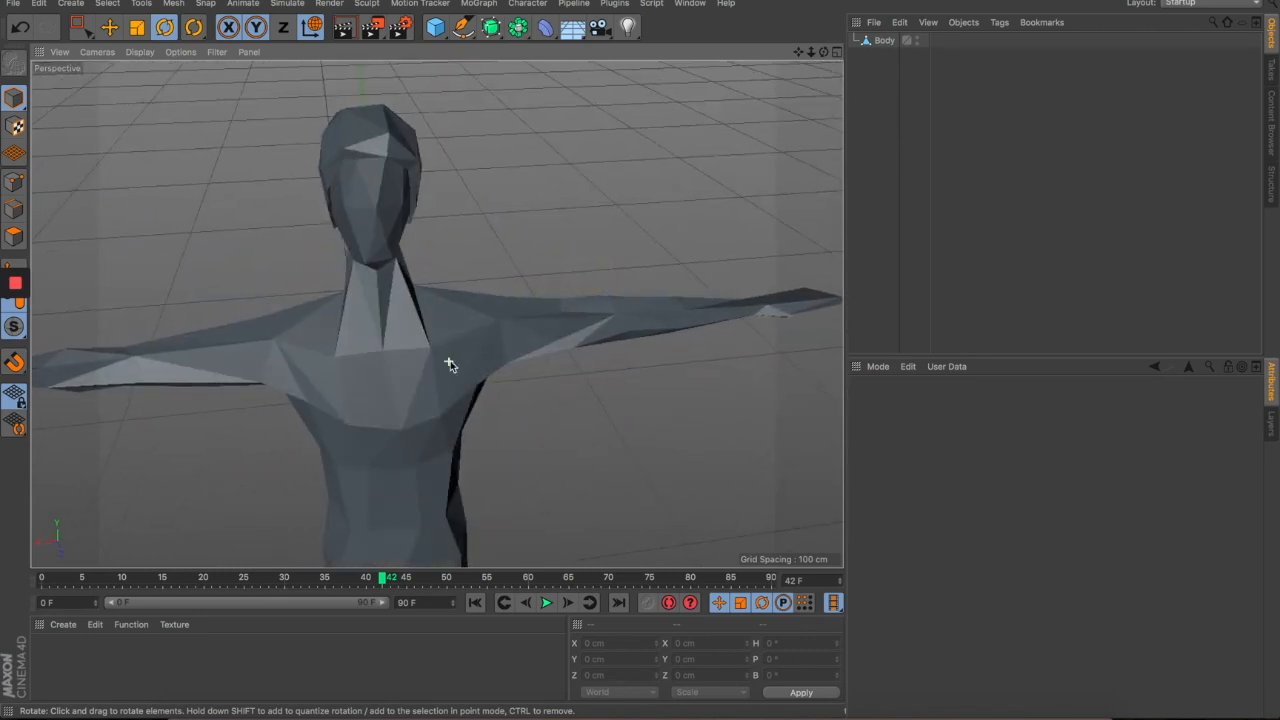
left_click(450, 363)
left_click_drag(398, 368, 415, 453)
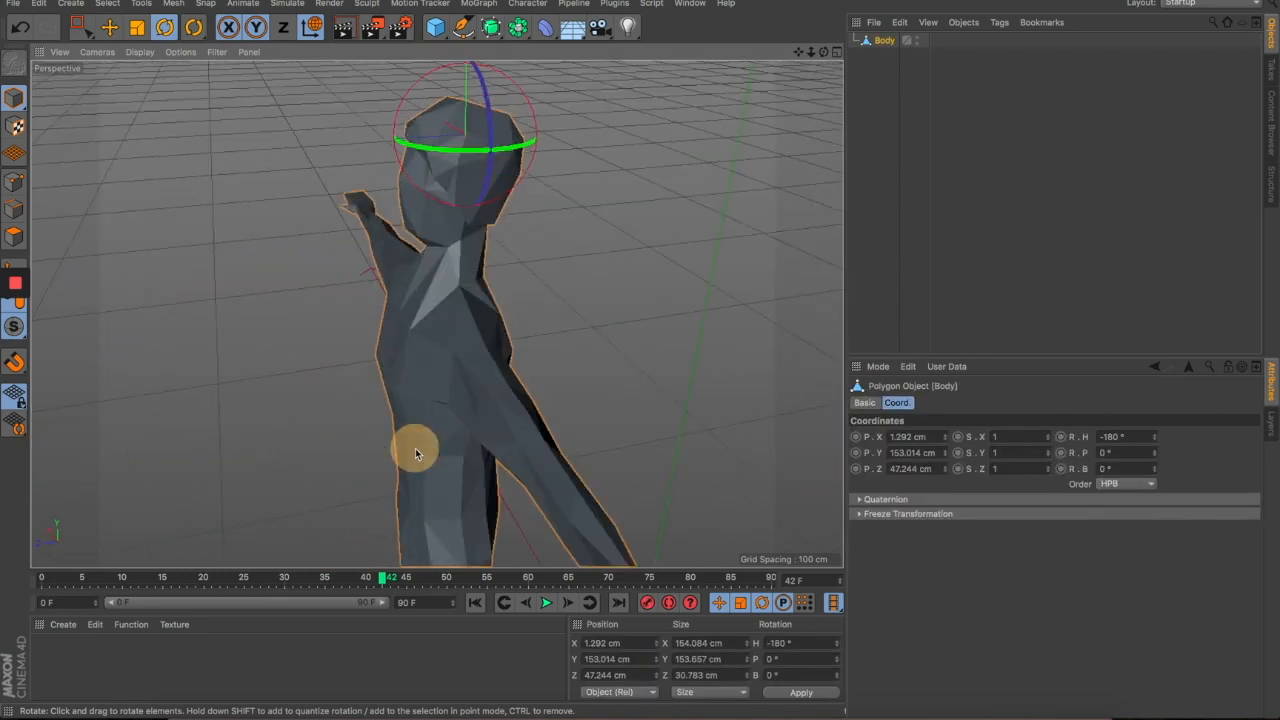
left_click(998, 22)
mouse_move(1060, 48)
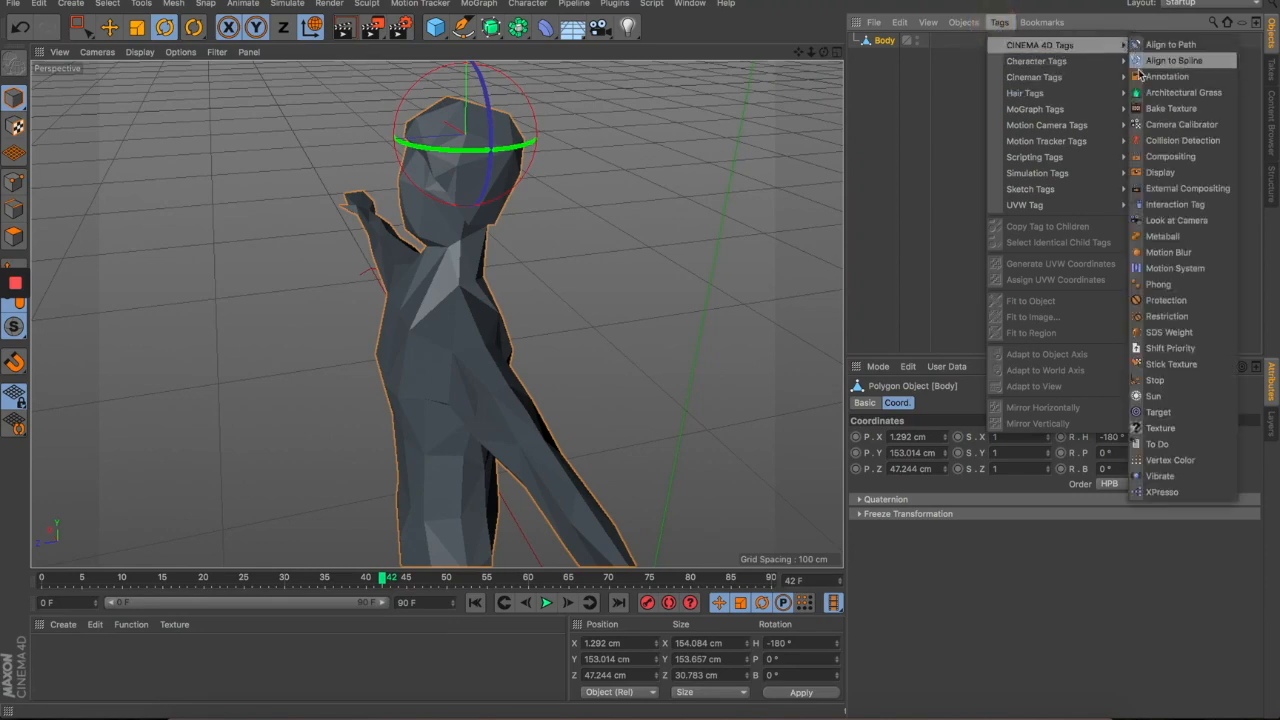
left_click(1160, 284)
- Delete Body's Phong tag for flat faceted shading, then deselect the object
mouse_move(572, 353)
left_mouse_down()
mouse_move(675, 333)
mouse_move(569, 335)
left_mouse_up()
left_click_drag(601, 406, 749, 409)
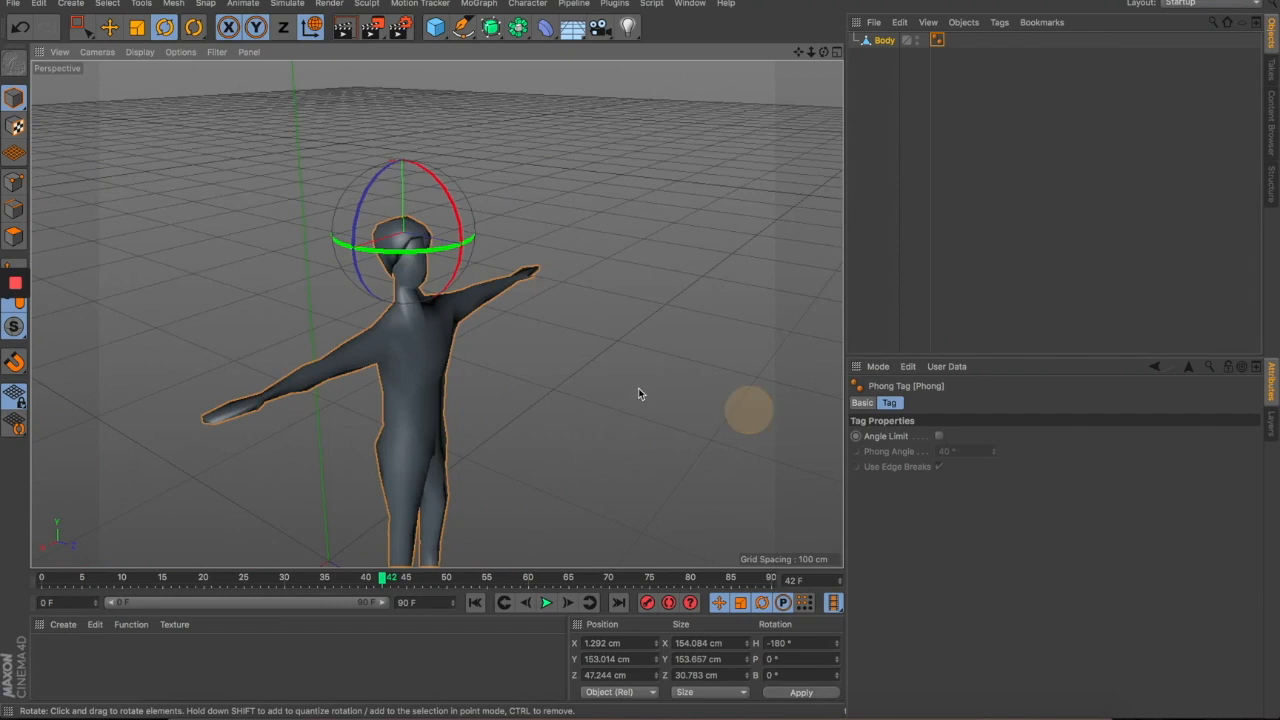
scroll(434, 354, "up", 5)
left_click_drag(560, 370, 399, 357)
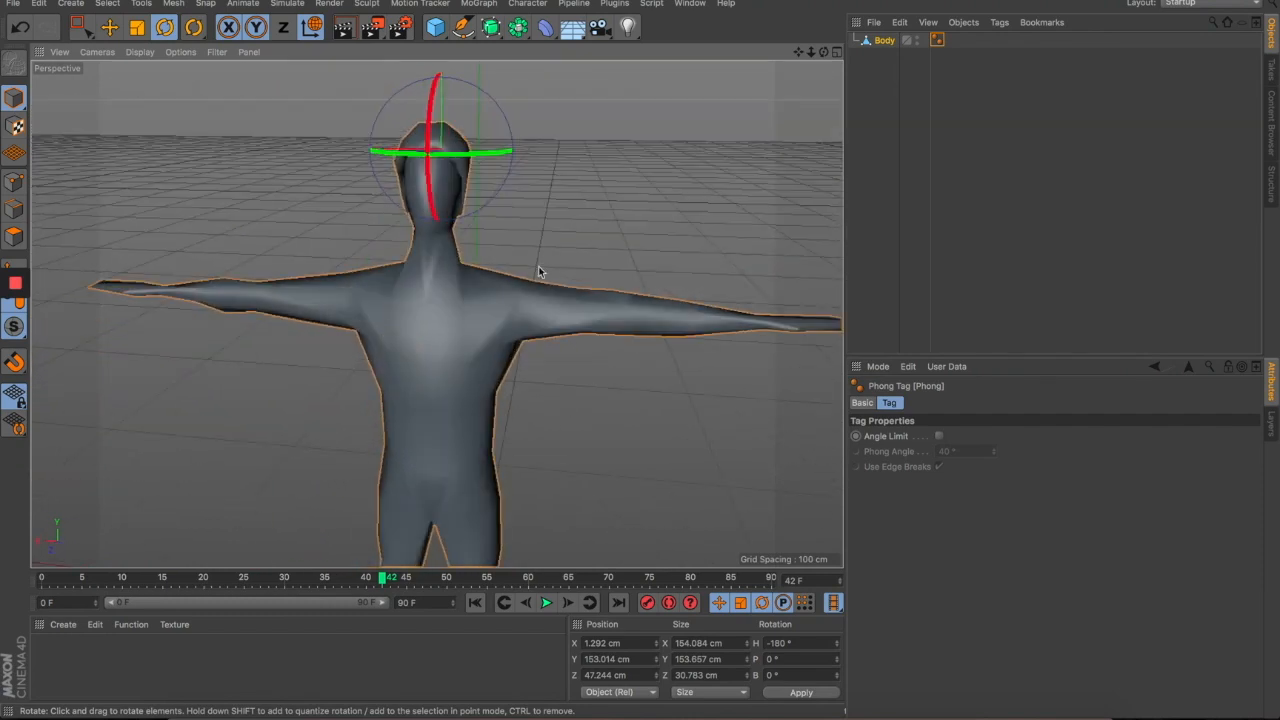
left_click(938, 40)
key("Delete")
left_click(650, 256)
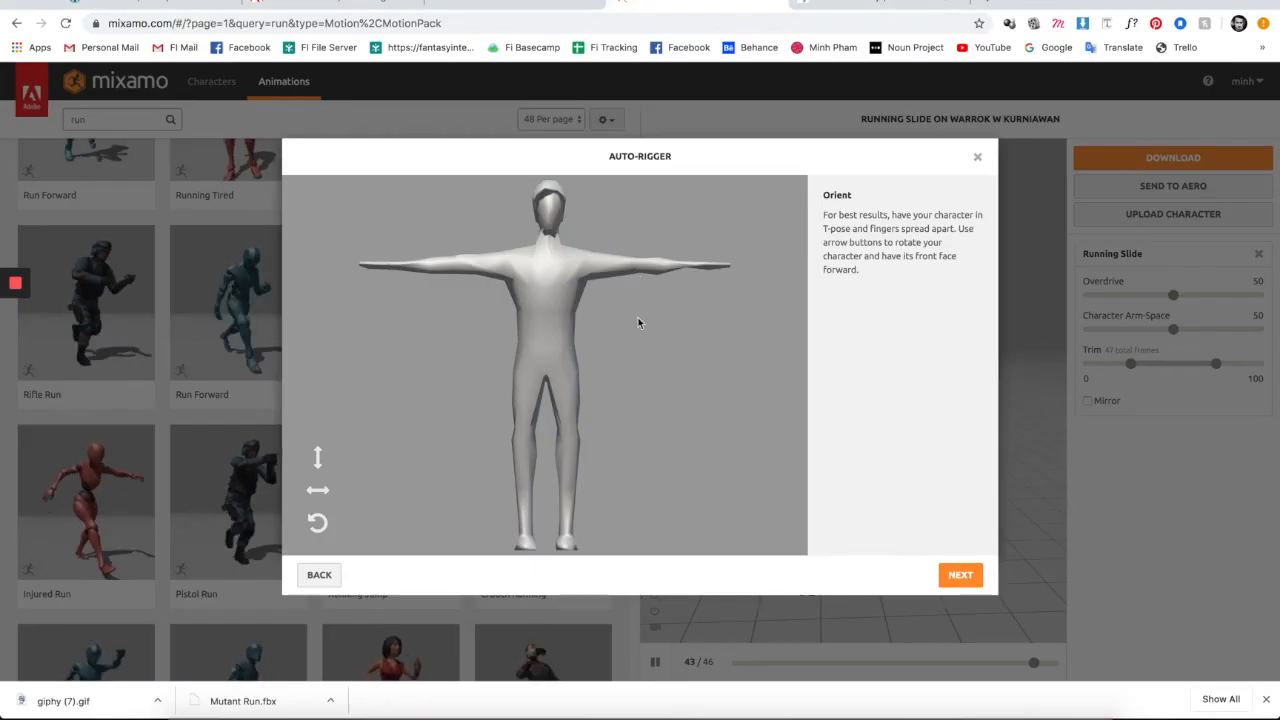
- Place the chin, wrist, elbow, knee and groin markers on the low-poly model
left_click(964, 580)
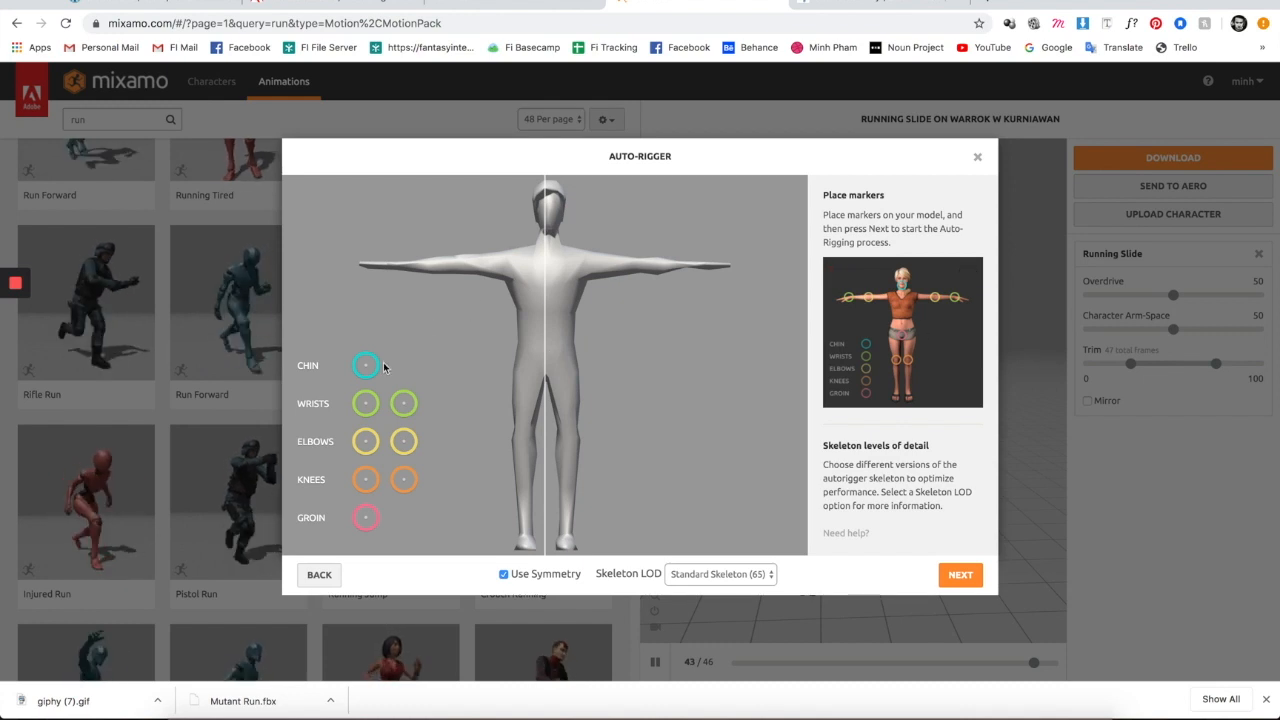
left_click_drag(366, 372, 545, 226)
mouse_move(368, 404)
left_mouse_down()
mouse_move(491, 263)
mouse_move(393, 268)
left_mouse_up()
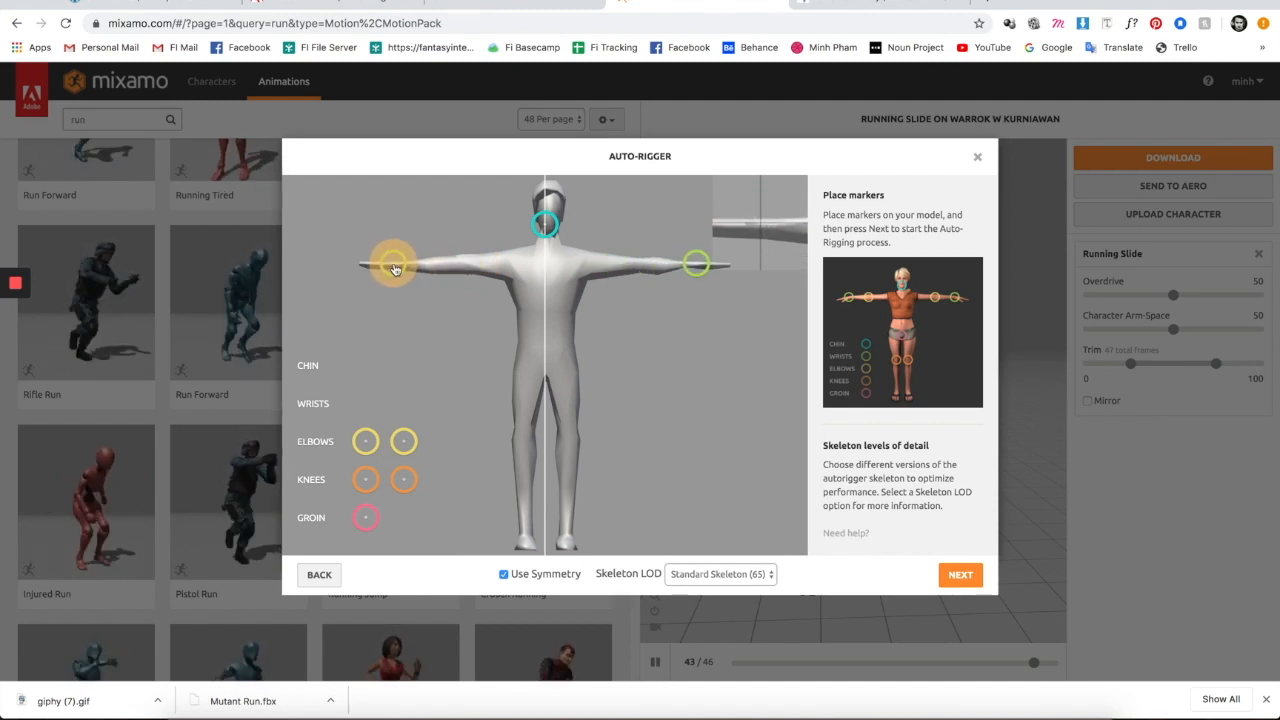
left_click_drag(395, 269, 394, 268)
mouse_move(366, 443)
left_mouse_down()
mouse_move(457, 237)
mouse_move(463, 268)
left_mouse_up()
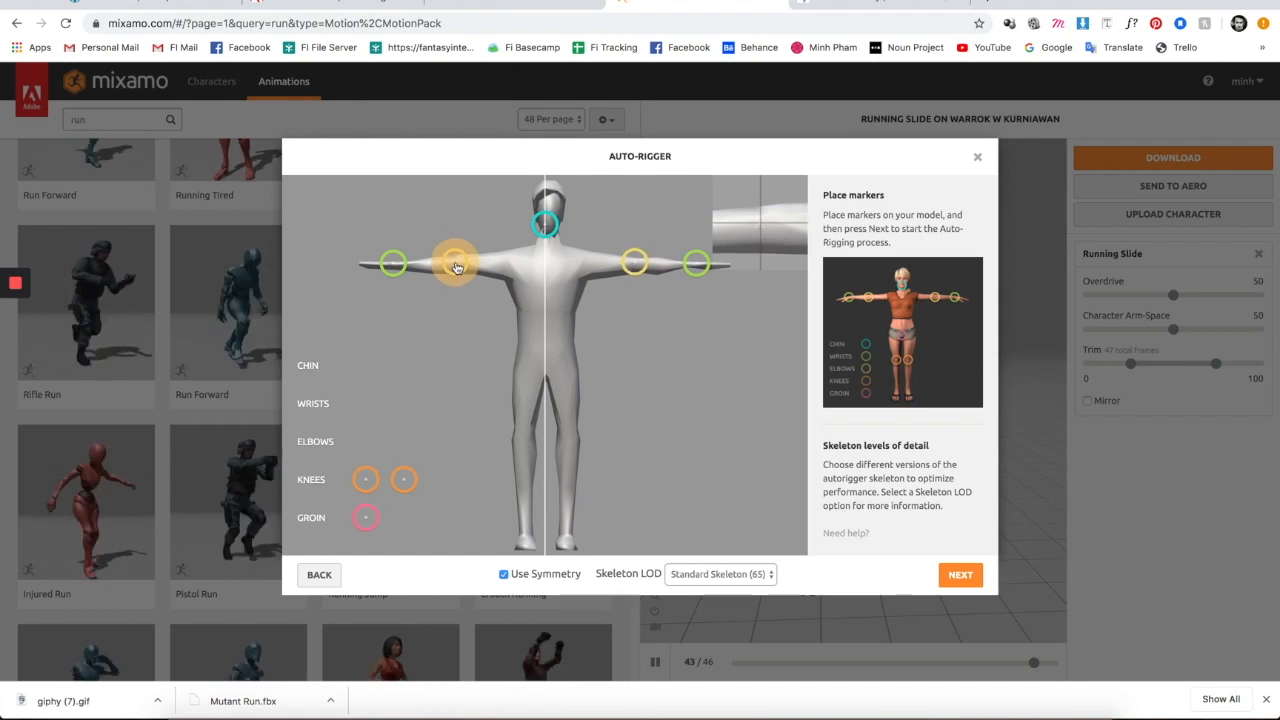
left_click_drag(457, 269, 457, 268)
left_click_drag(380, 479, 428, 467)
left_click_drag(516, 433, 521, 440)
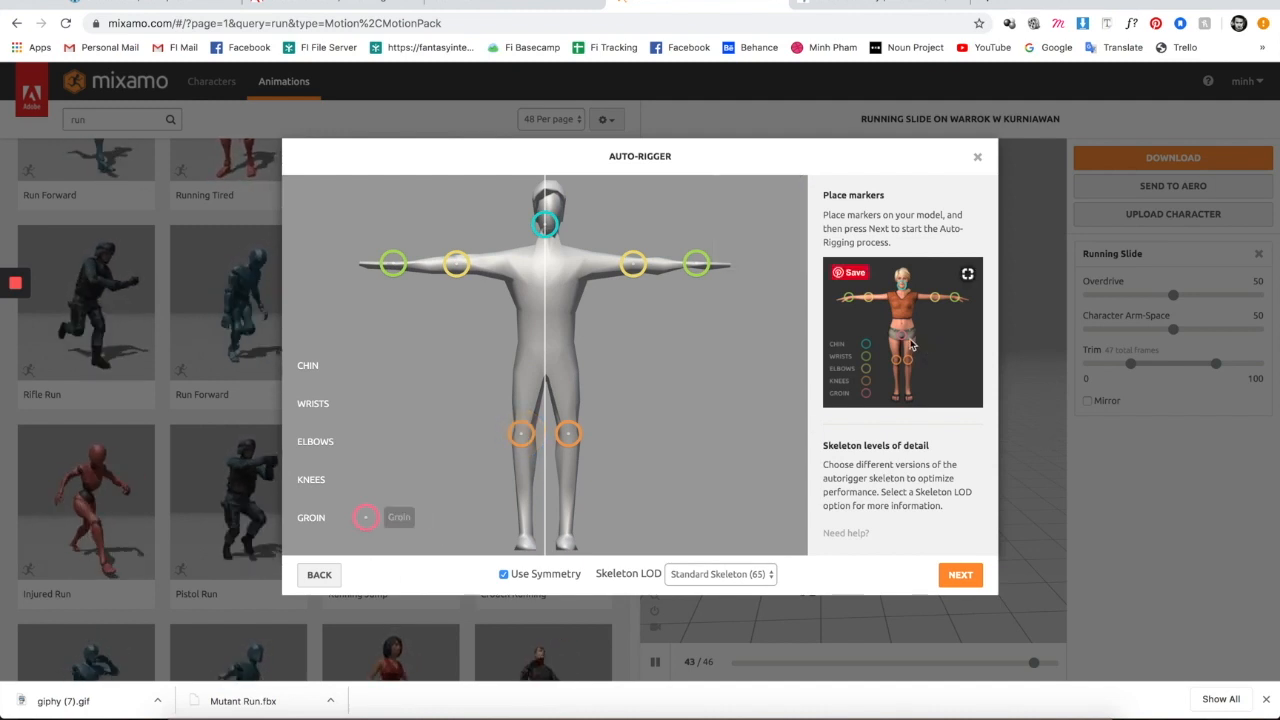
mouse_move(372, 524)
left_mouse_down()
mouse_move(566, 373)
mouse_move(546, 375)
left_mouse_up()
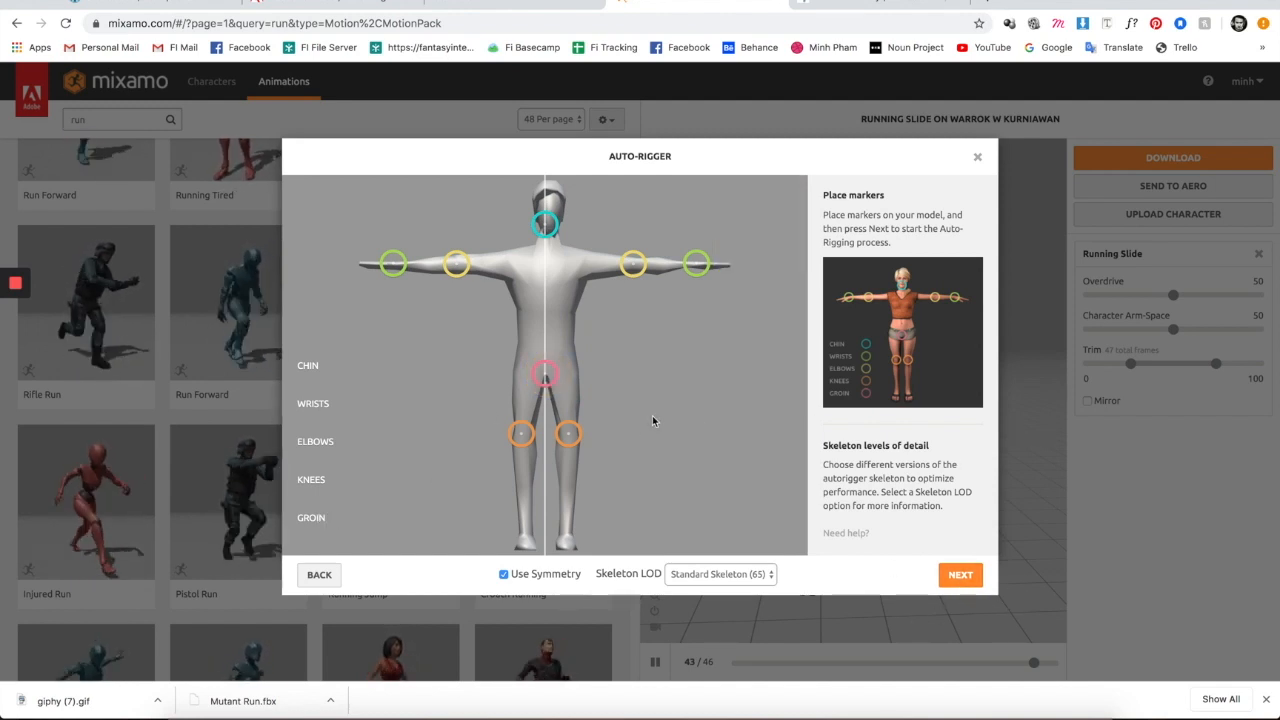
- Run the auto-rigger, accept the rigged result and make it the current character
left_click(964, 575)
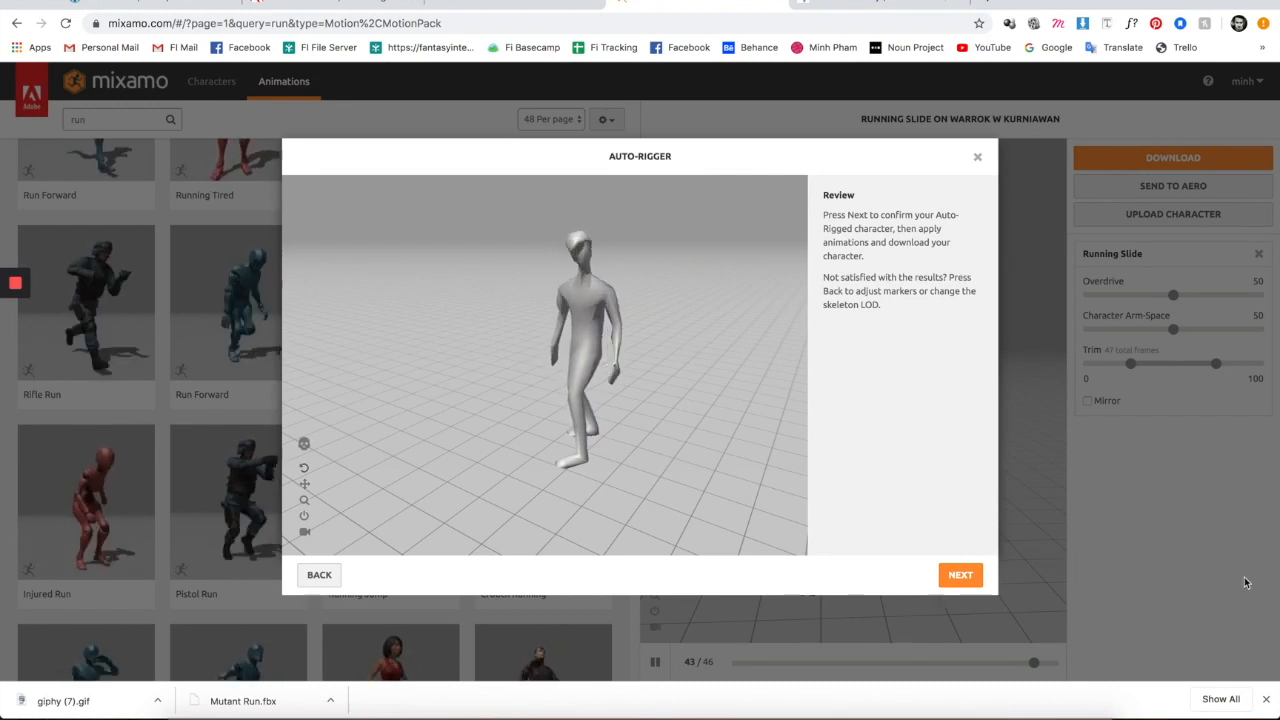
left_click(960, 577)
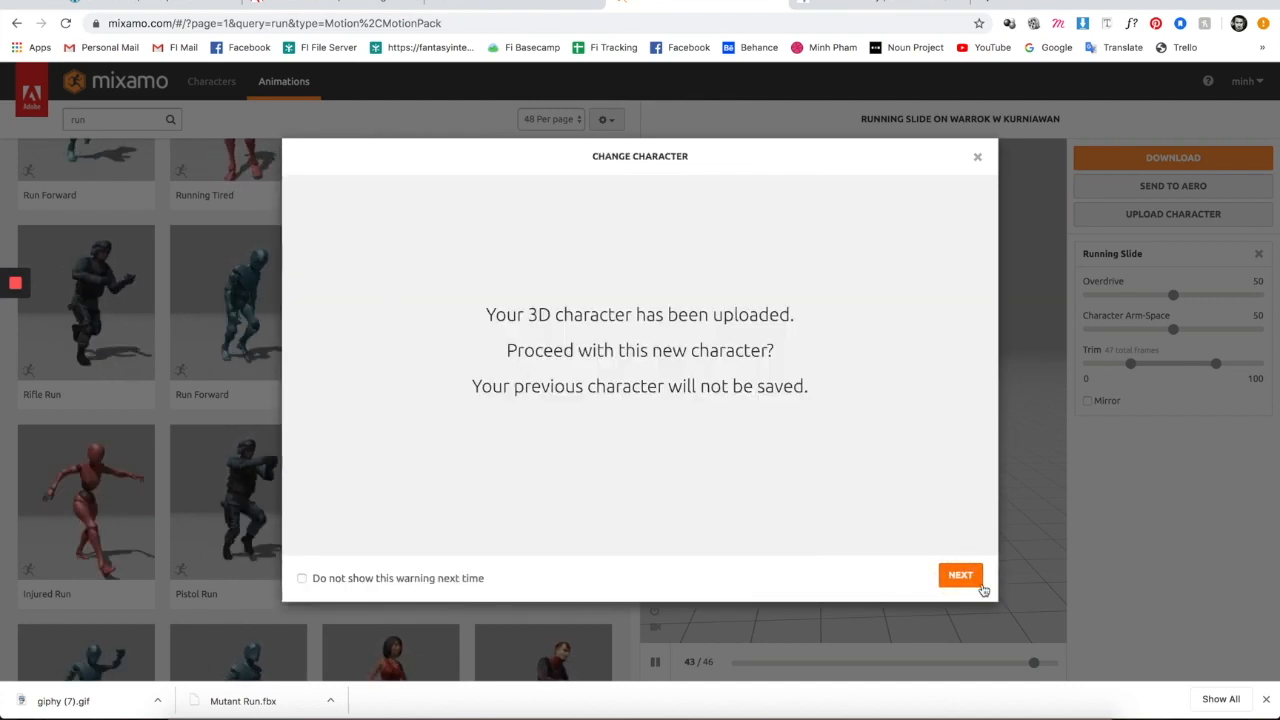
left_click(960, 576)
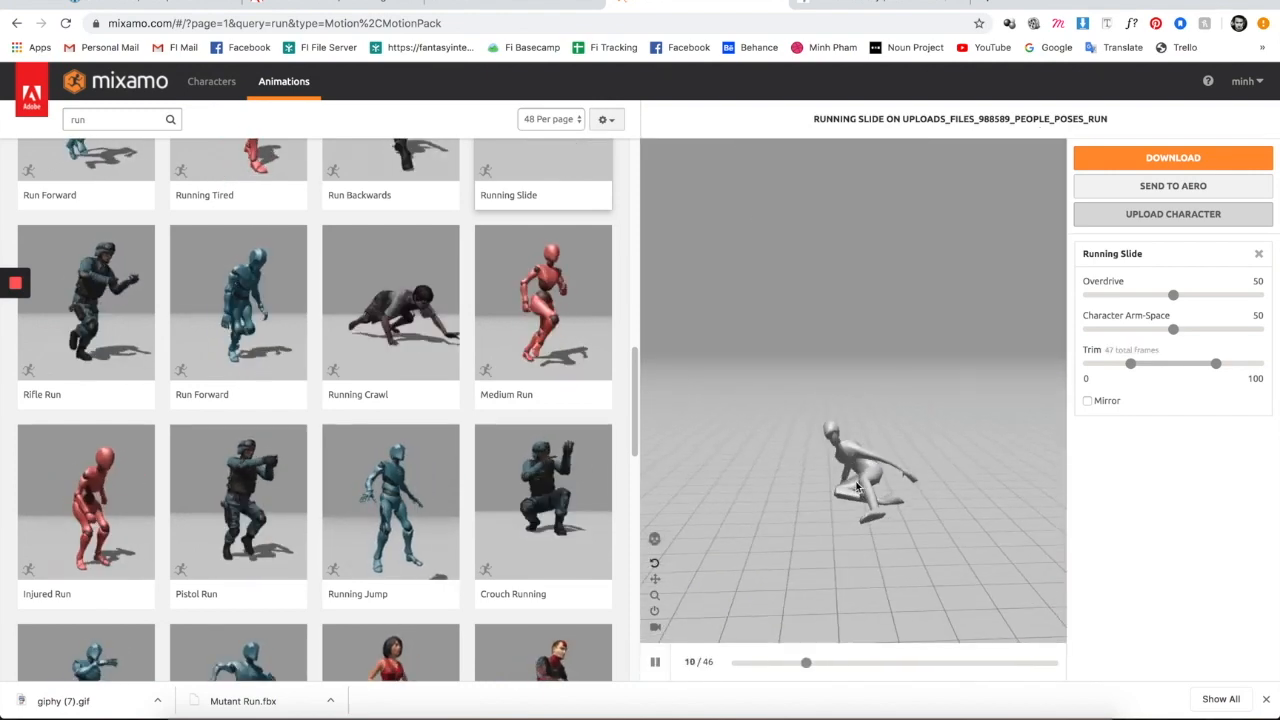
- Preview the Running Jump animation on the rigged character
mouse_move(920, 496)
left_mouse_down()
mouse_move(881, 502)
mouse_move(917, 499)
left_mouse_up()
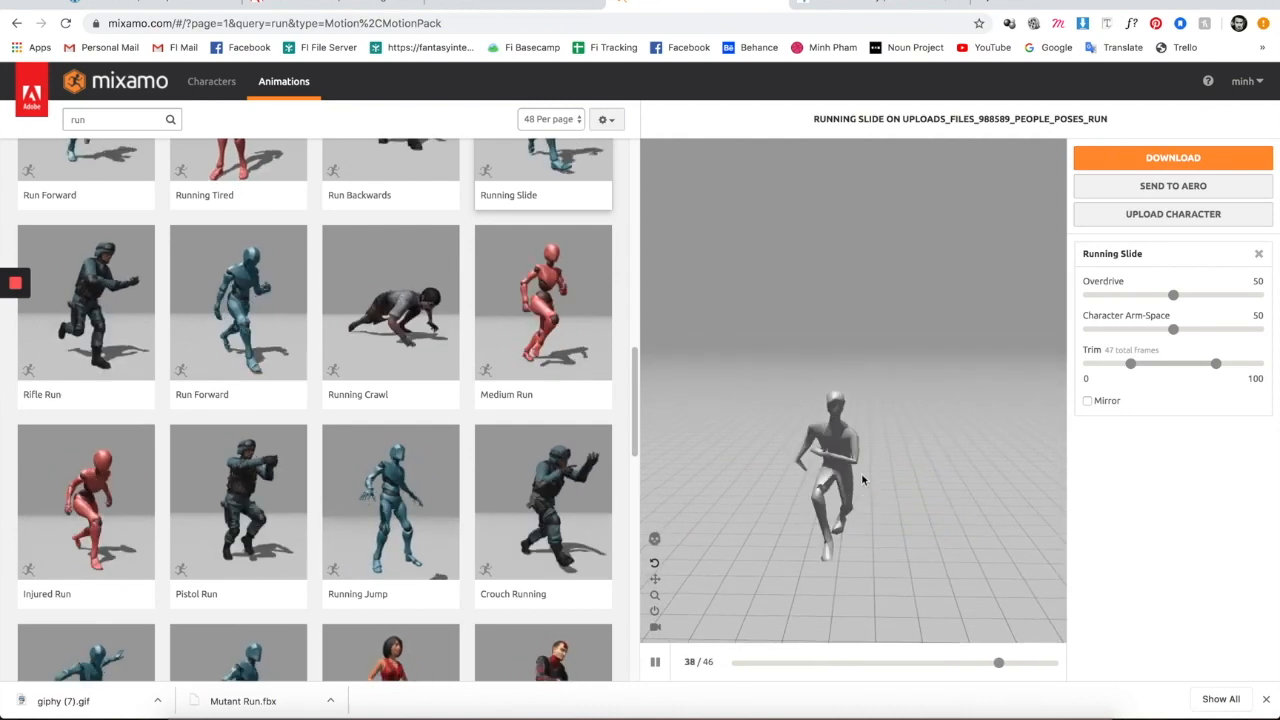
left_click(401, 522)
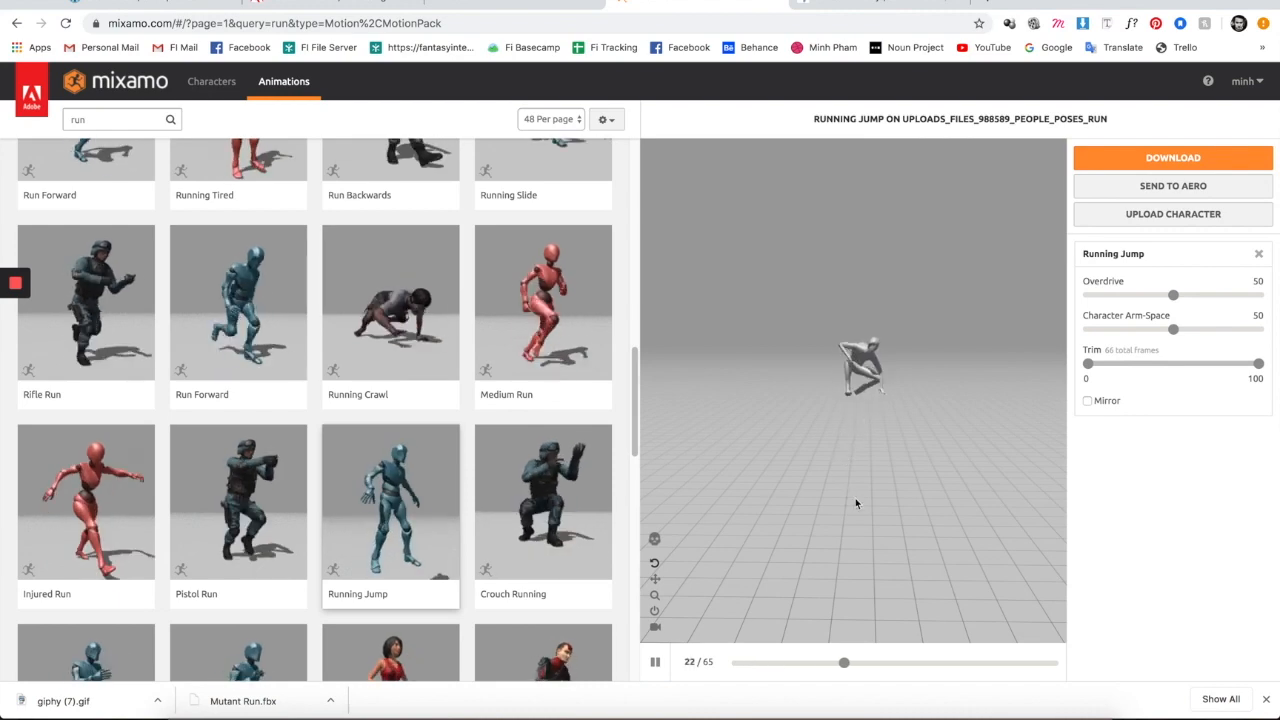
left_click_drag(888, 392, 846, 411)
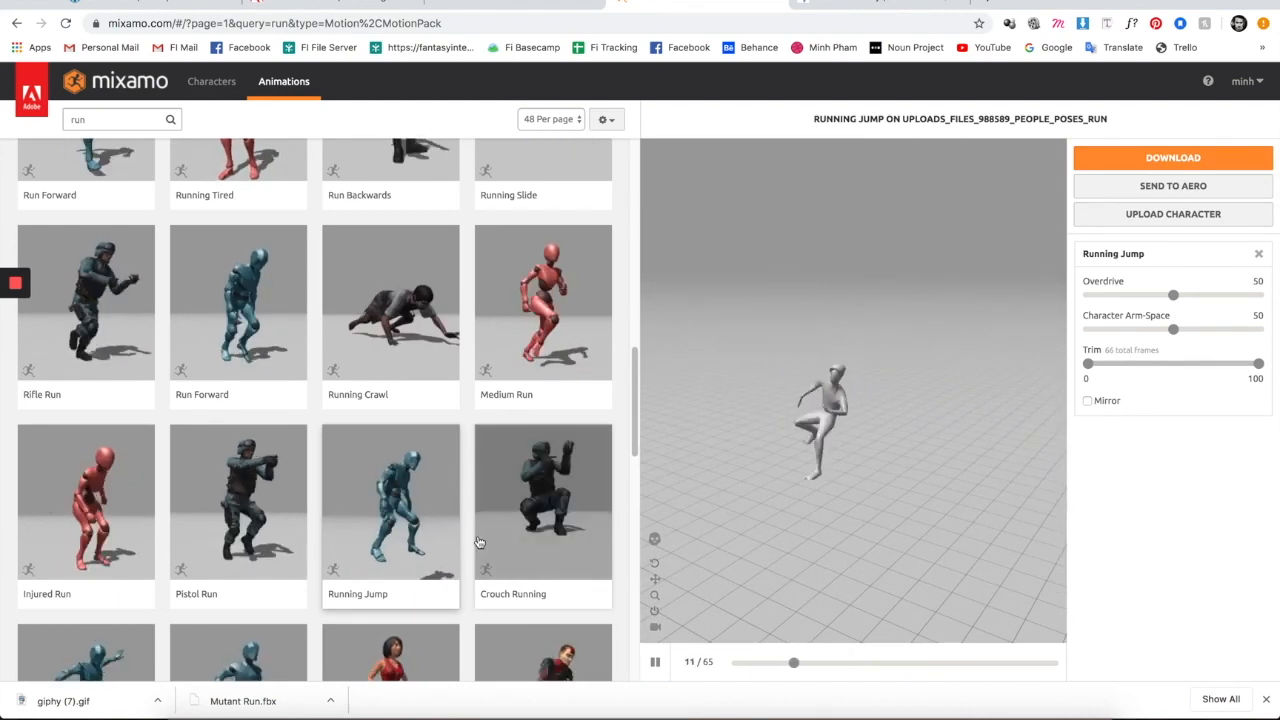
scroll(480, 544, "down", 2)
scroll(400, 530, "down", 3)
scroll(203, 516, "up", 4)
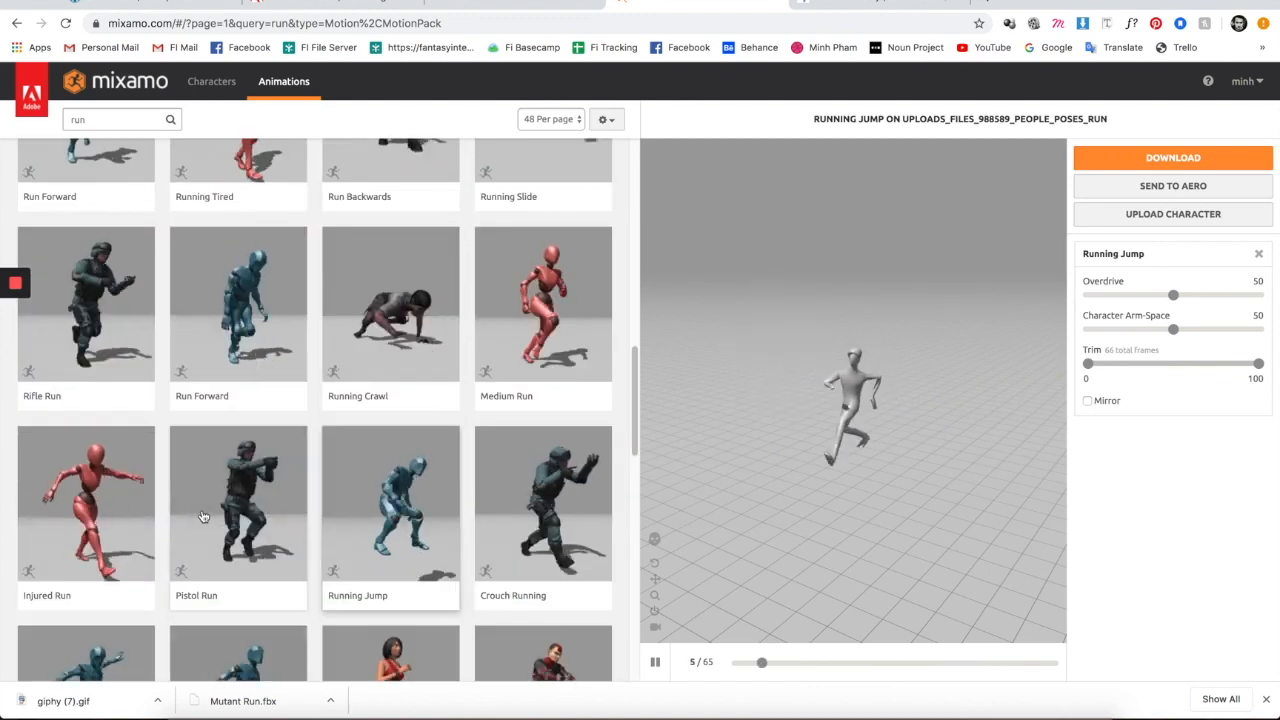
scroll(203, 516, "up", 10)
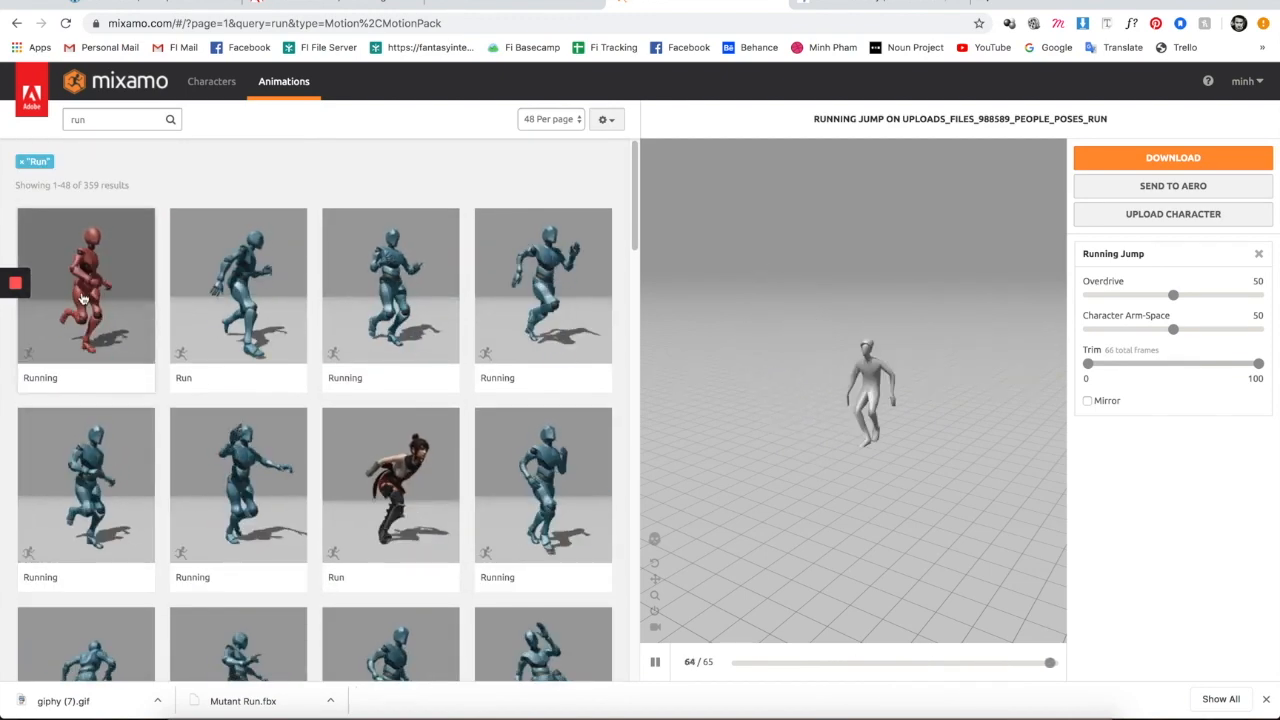
- Preview the first Running animation from lower and front angles
left_click(83, 300)
left_click(917, 485)
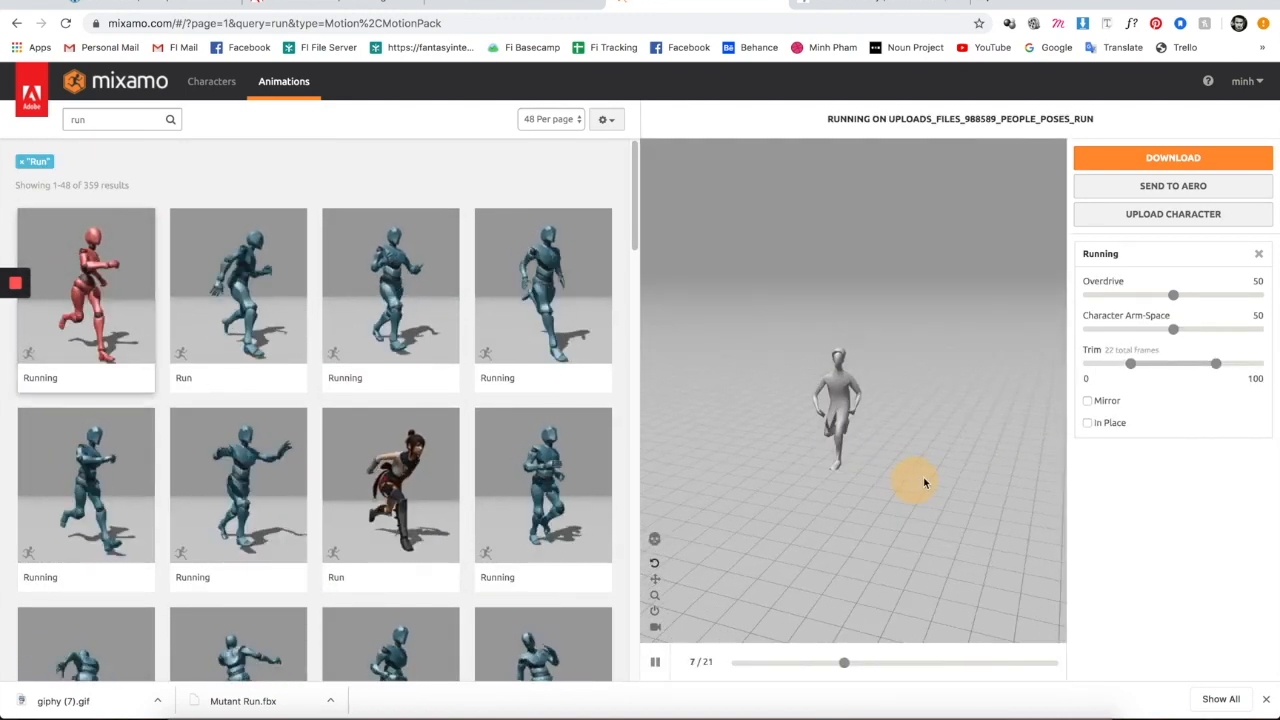
left_click_drag(917, 485, 988, 477)
left_click_drag(908, 462, 826, 457)
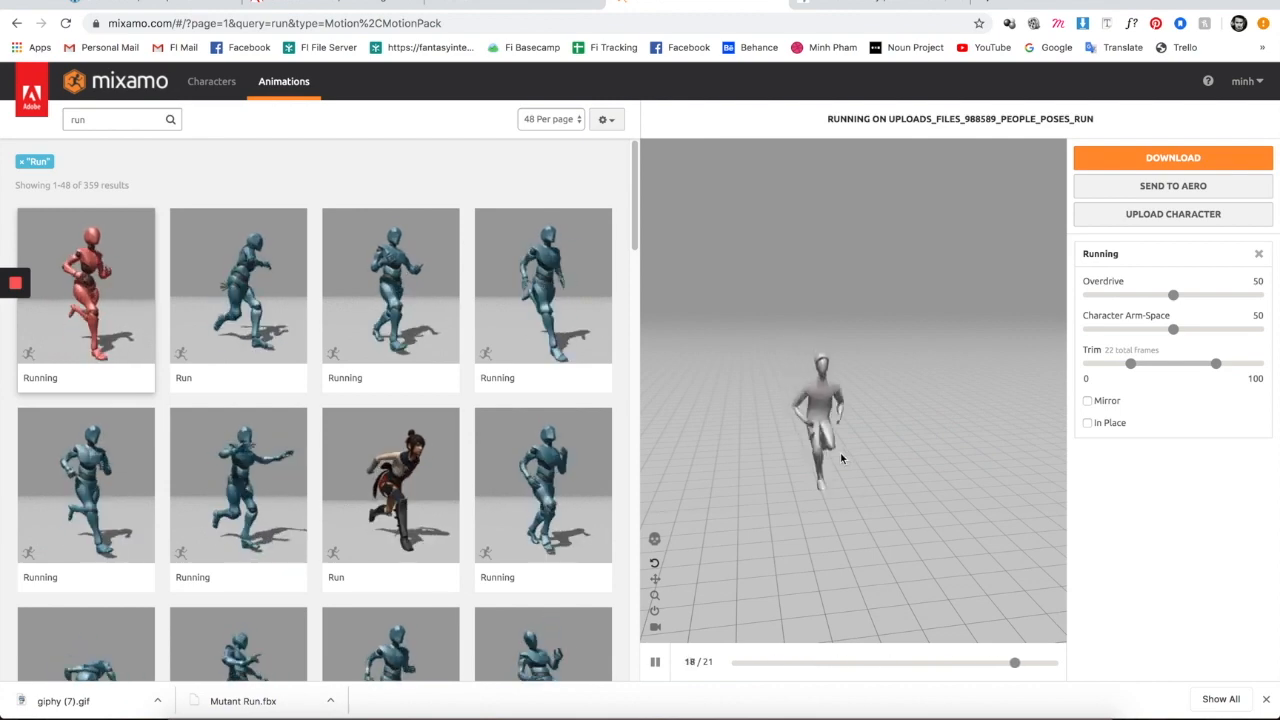
scroll(208, 470, "down", 2)
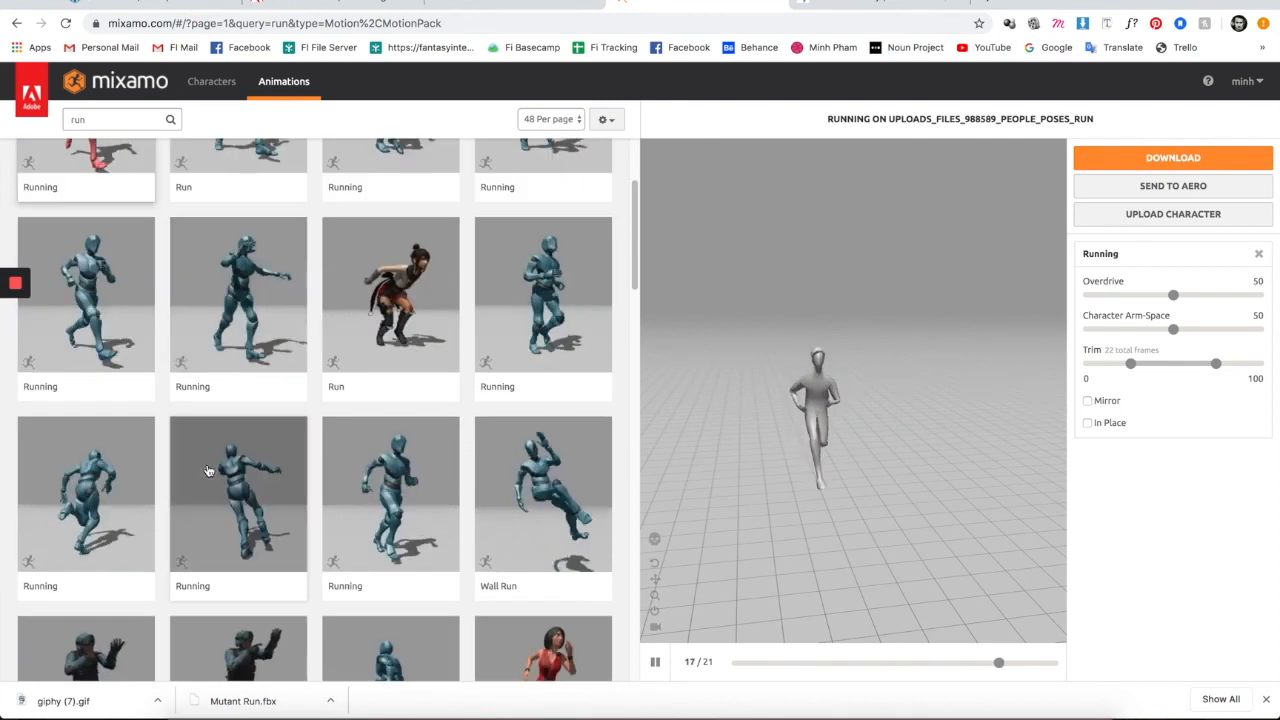
scroll(208, 455, "down", 4)
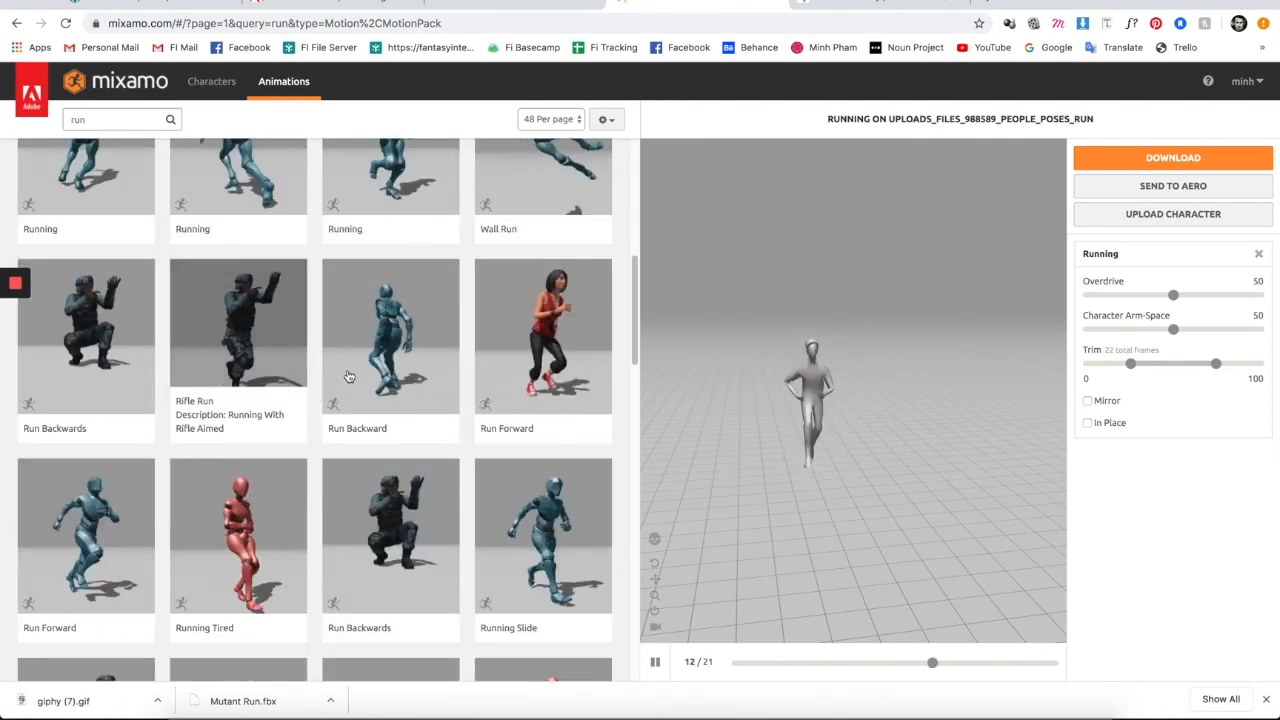
- Preview the Run Backward and Running Crawl animations
left_click(386, 343)
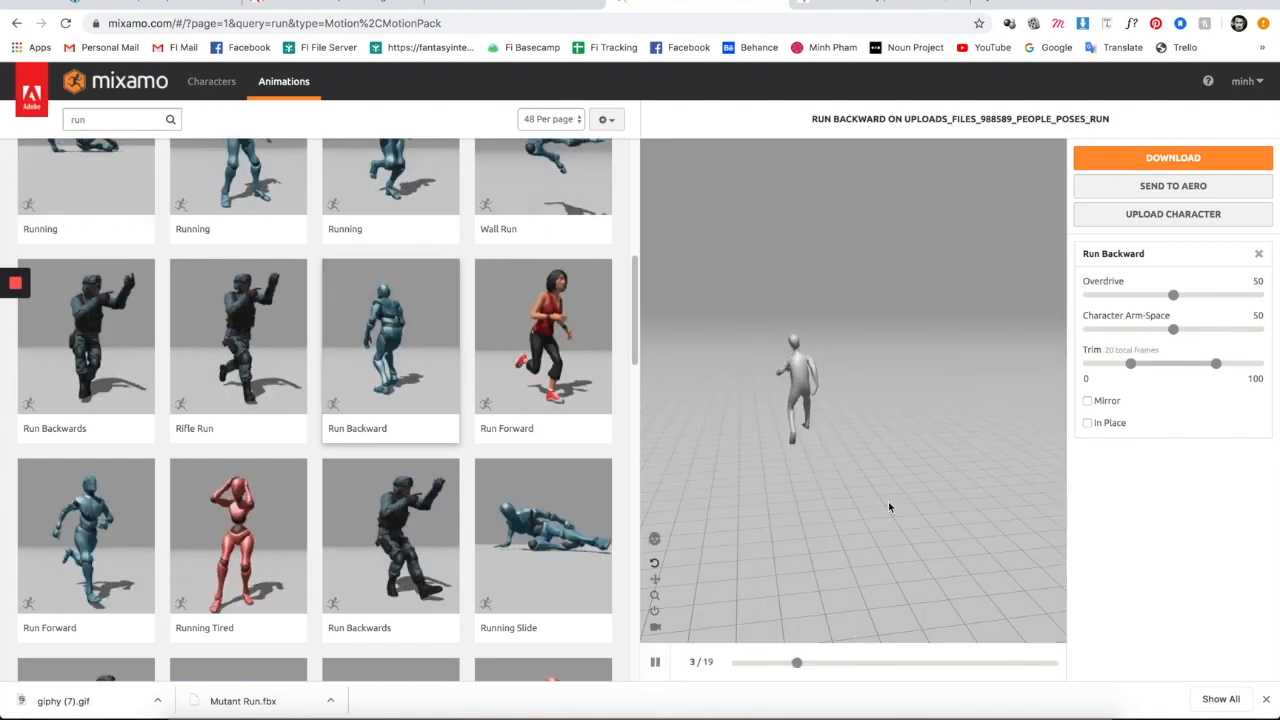
scroll(373, 545, "down", 1)
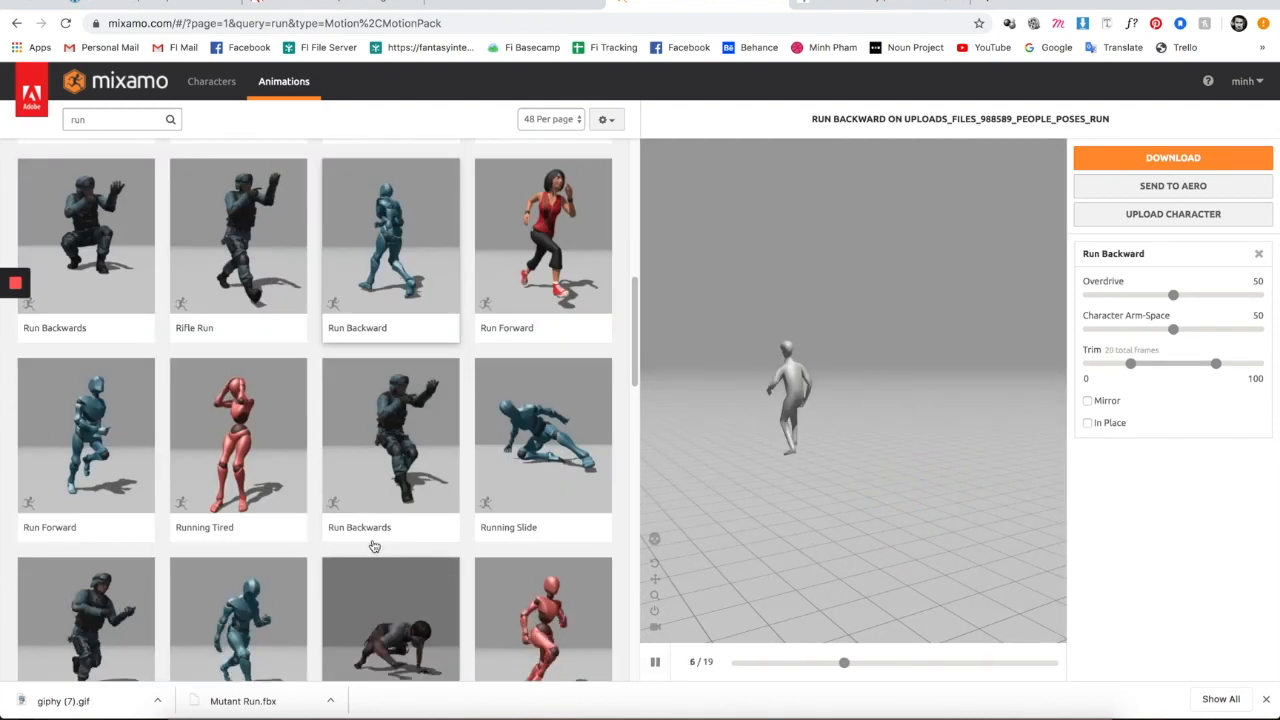
scroll(360, 500, "down", 2)
left_click(398, 443)
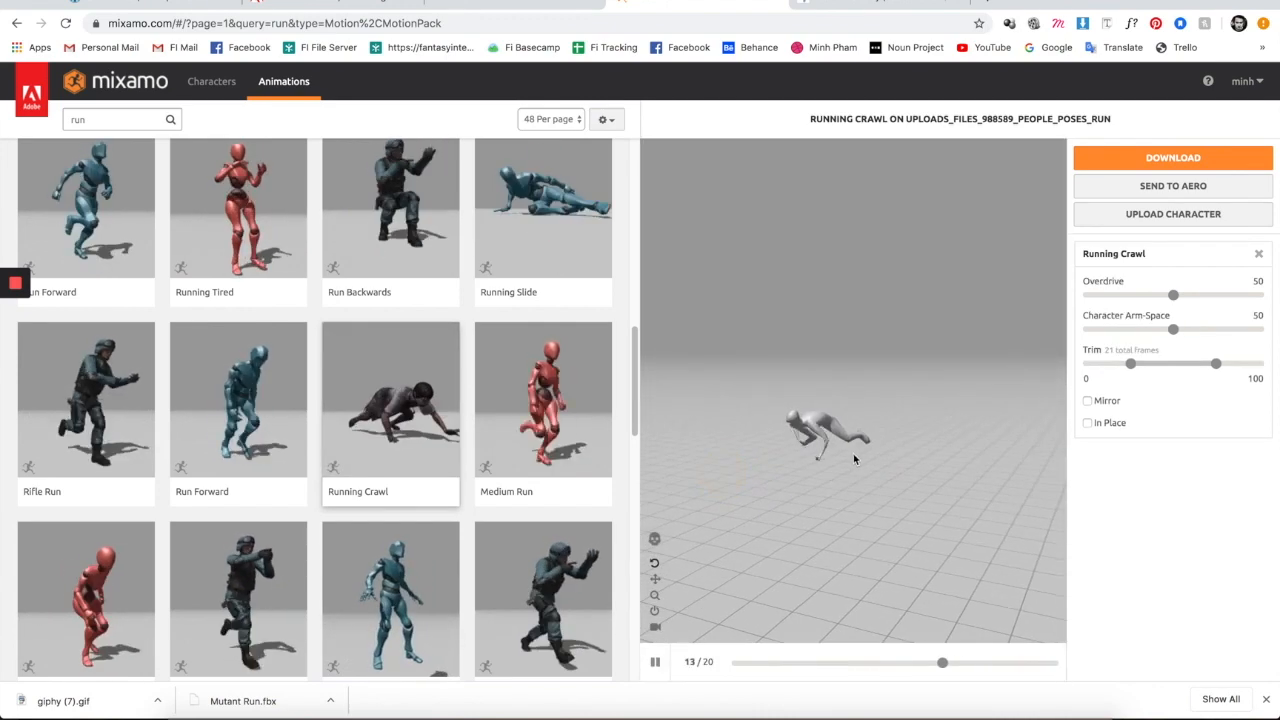
left_click_drag(842, 459, 906, 489)
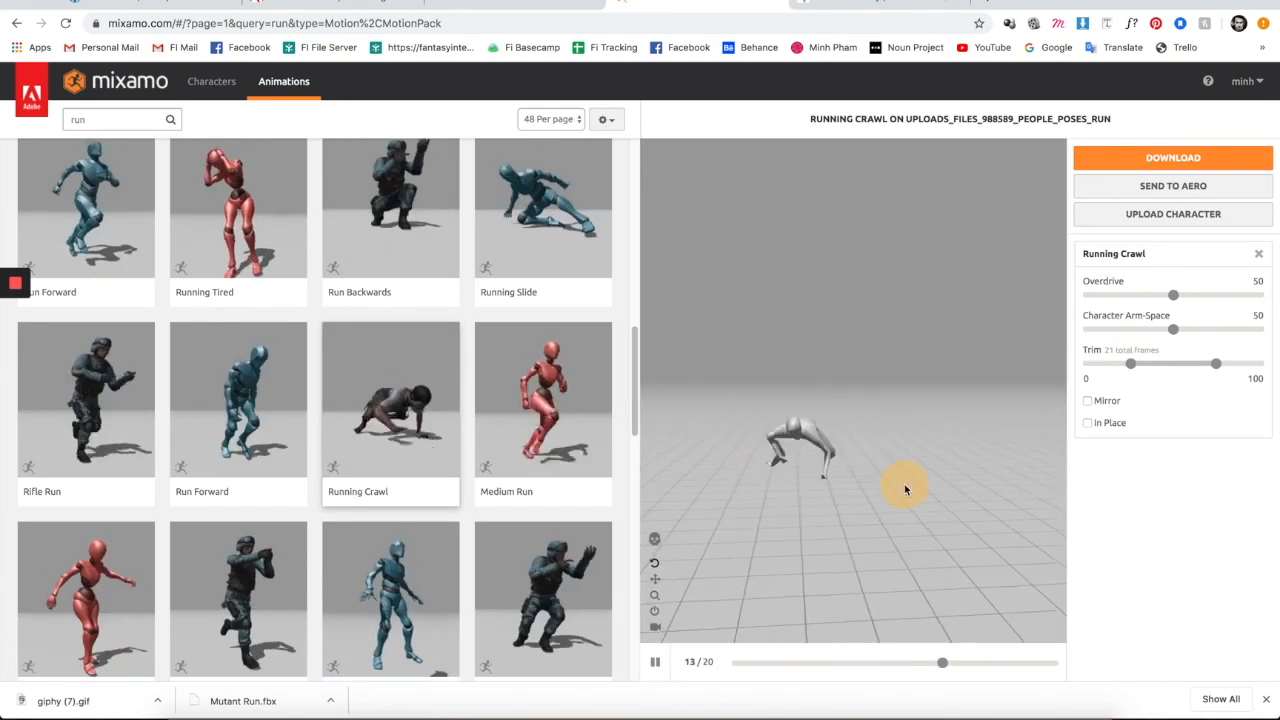
scroll(373, 549, "down", 6)
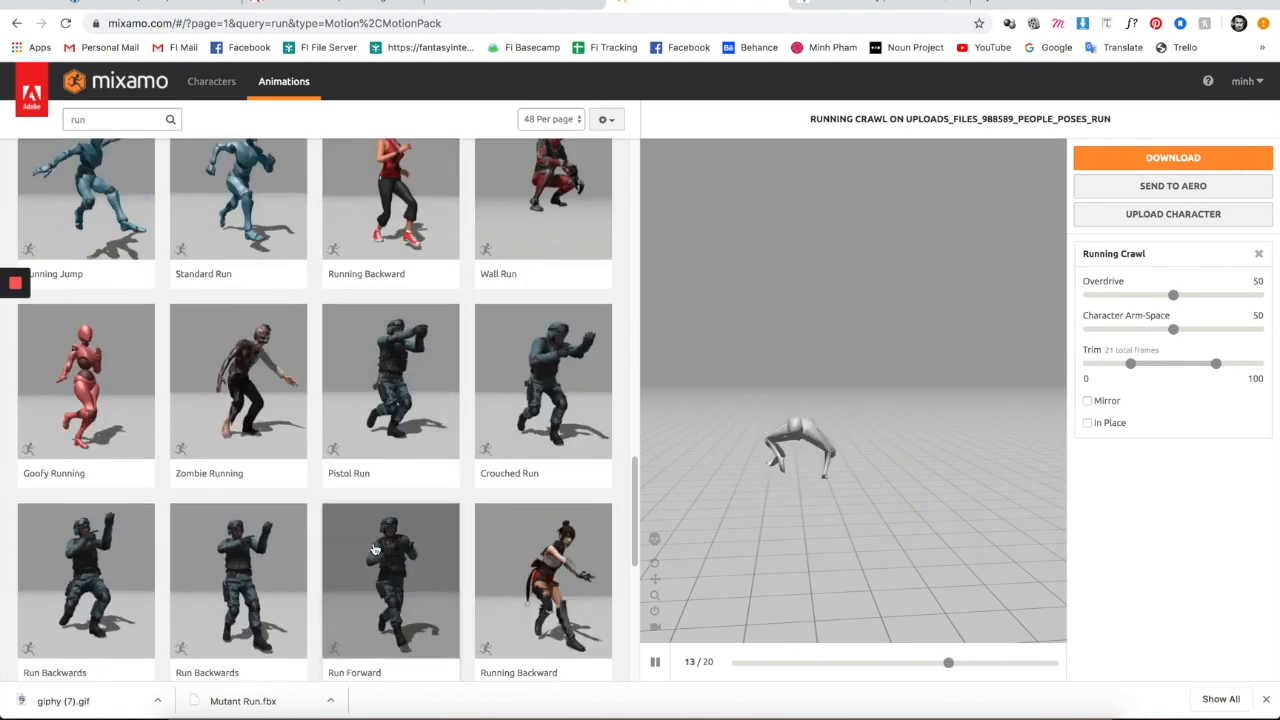
scroll(373, 549, "down", 5)
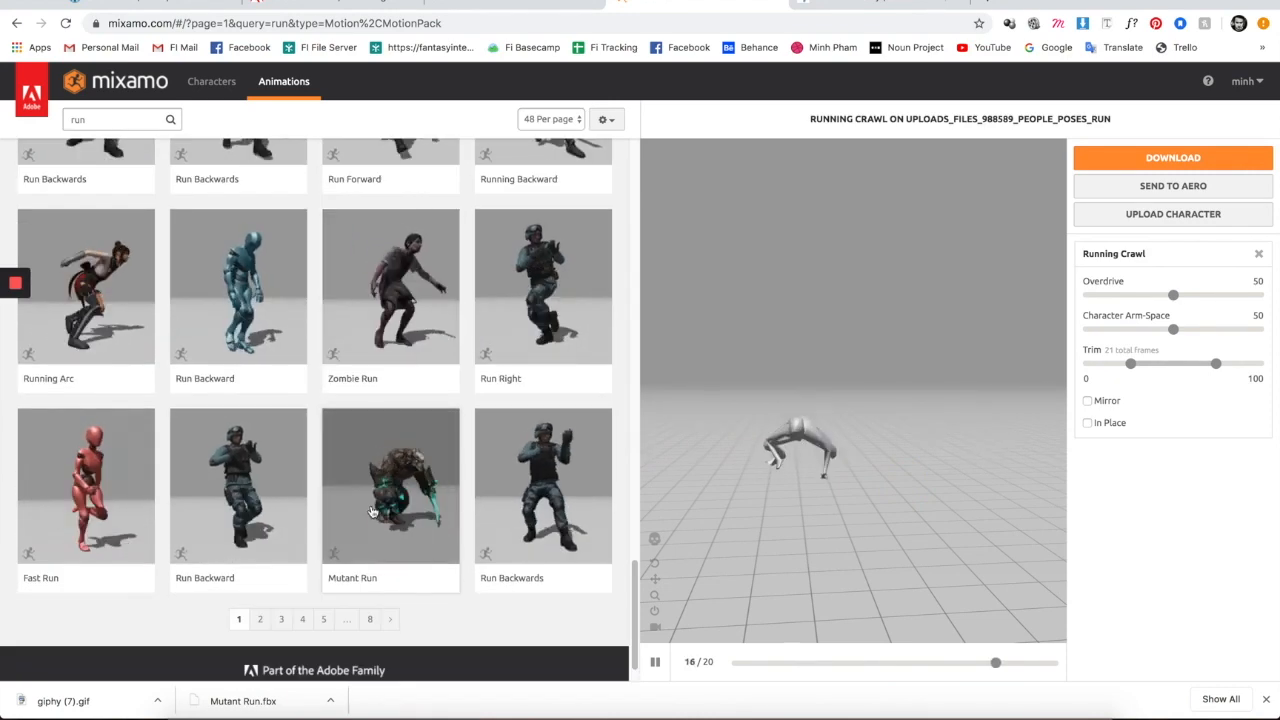
- Preview the Fast Run animation and compare it from the side with Running
left_click(86, 480)
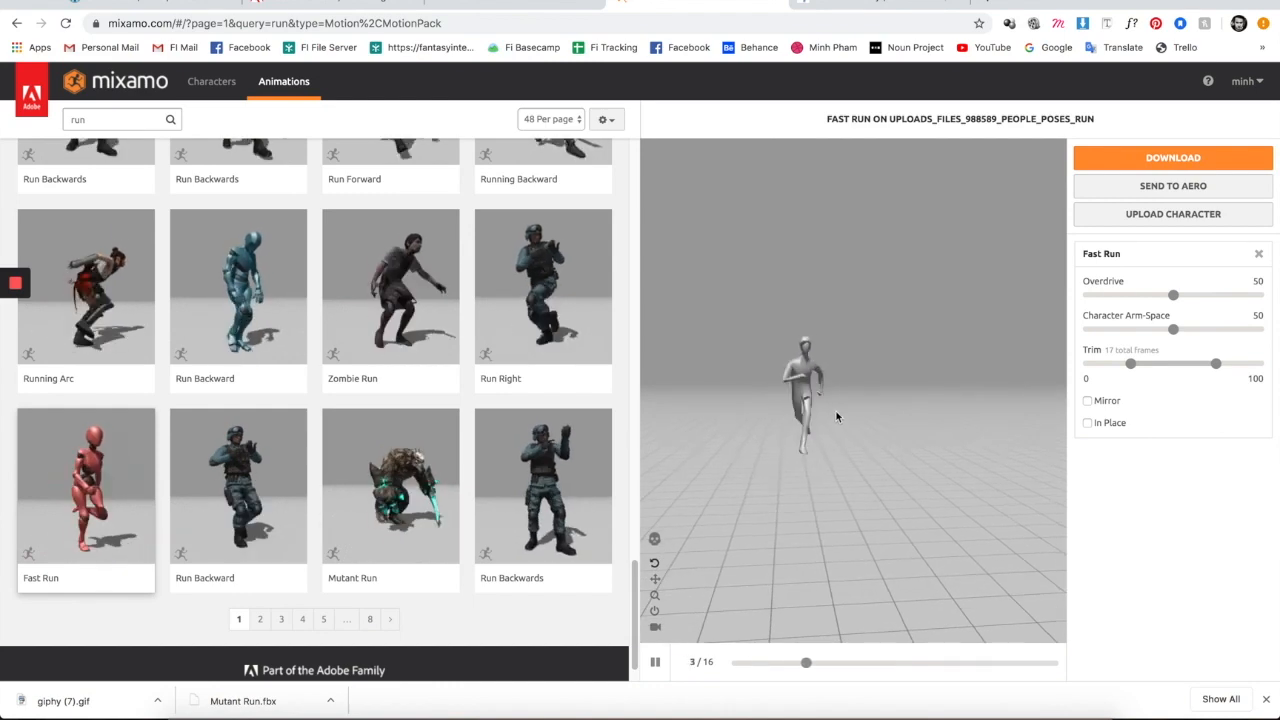
left_click_drag(843, 438, 892, 457)
left_click_drag(770, 456, 740, 459)
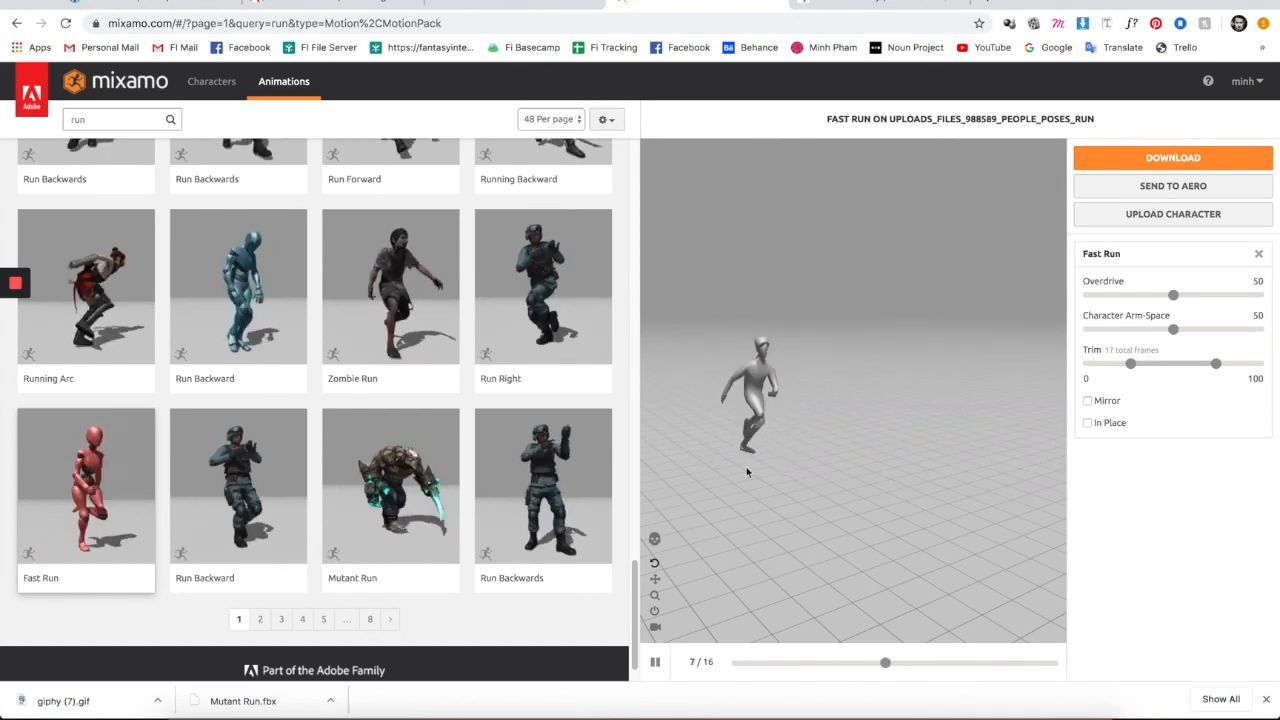
left_click_drag(762, 449, 760, 450)
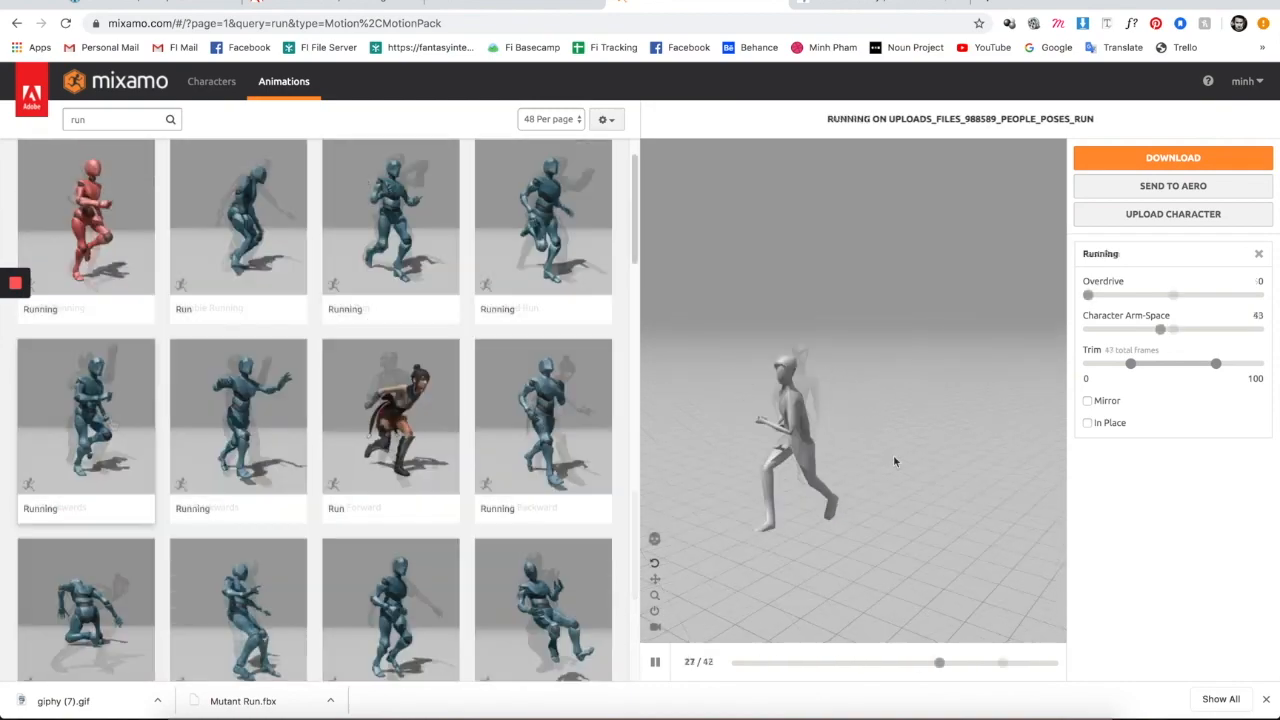
mouse_move(893, 454)
left_mouse_down()
mouse_move(915, 445)
mouse_move(908, 470)
left_mouse_up()
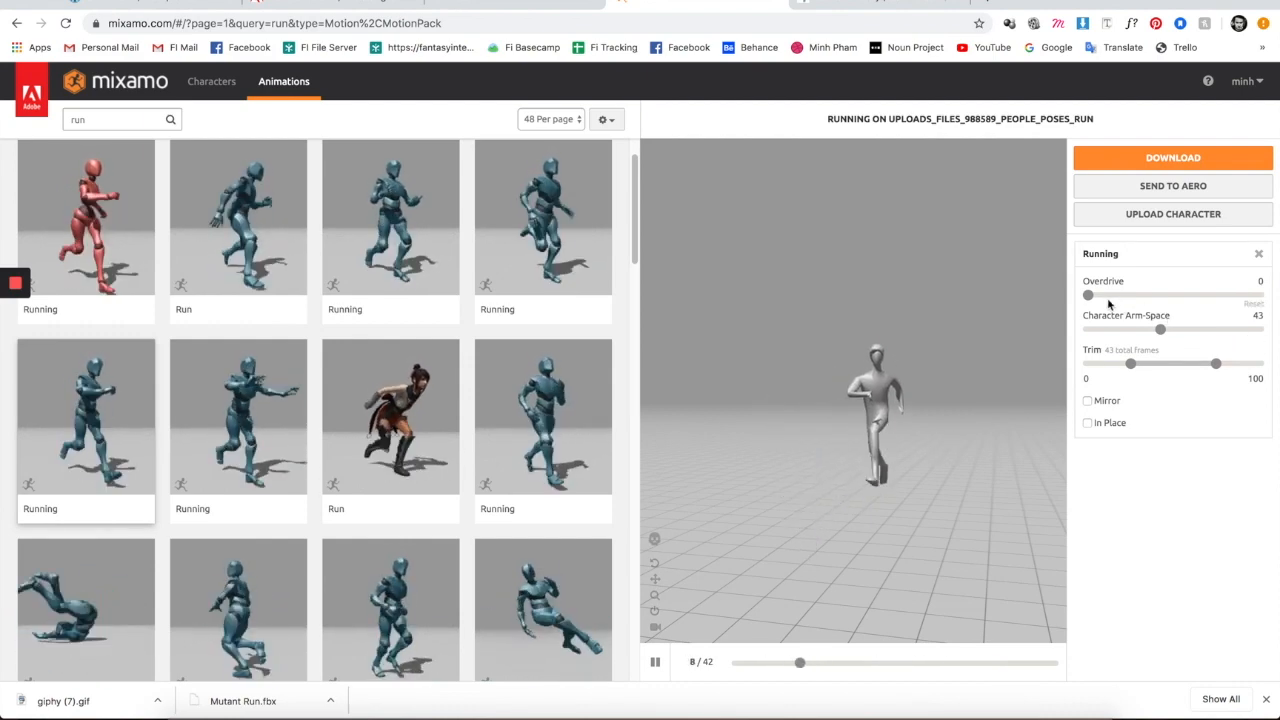
- Make the Running clip play In Place
left_click(935, 443)
left_click_drag(935, 443, 935, 488)
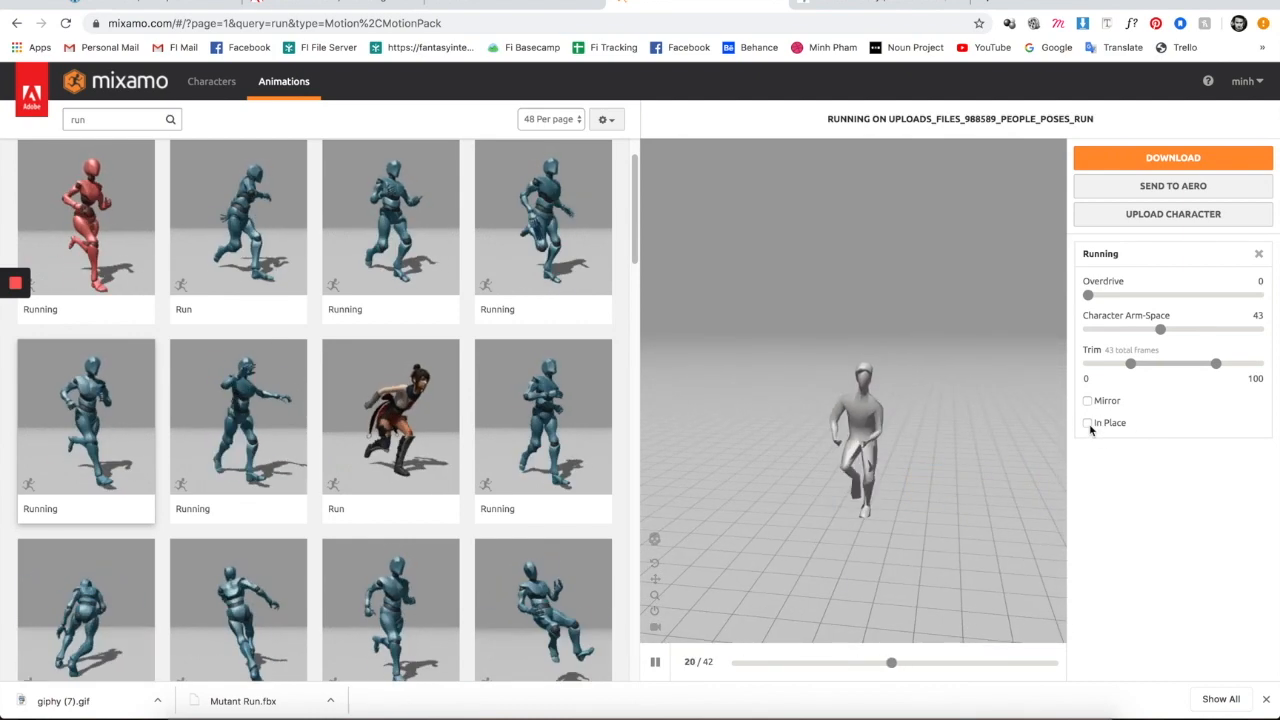
left_click(1088, 424)
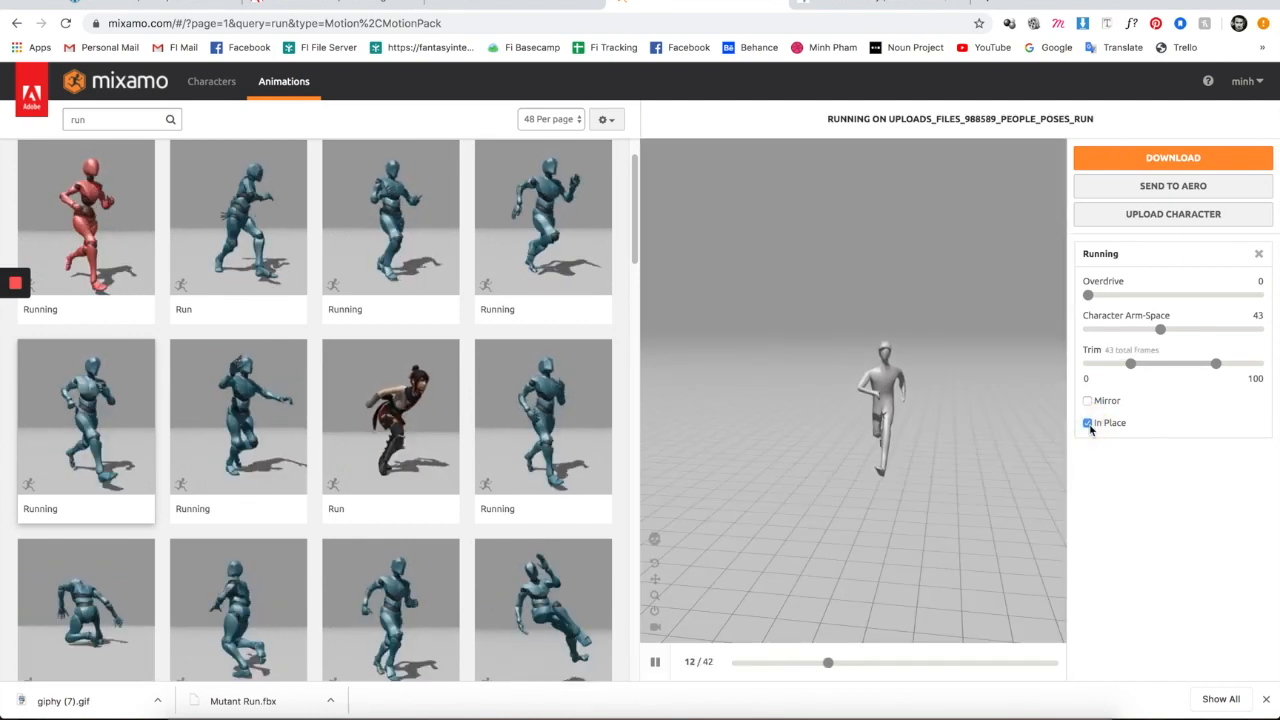
left_click_drag(993, 466, 969, 455)
scroll(880, 442, "up", 5)
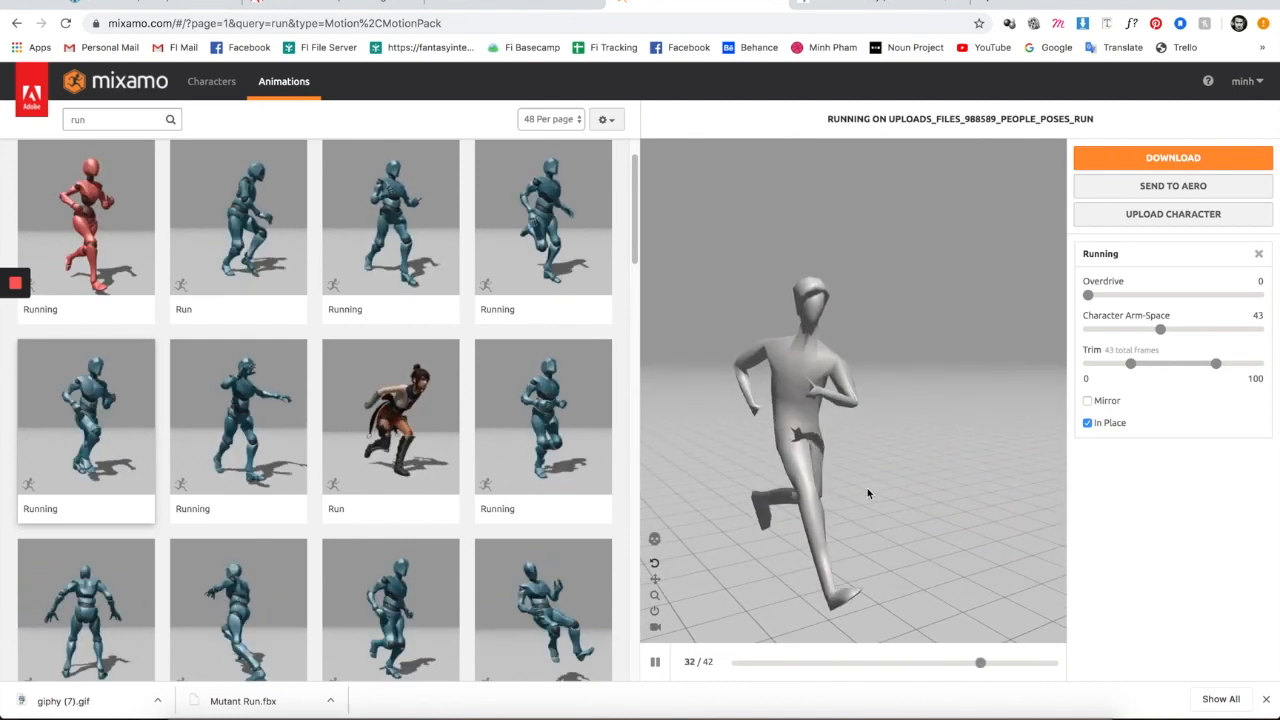
left_click_drag(868, 493, 957, 457)
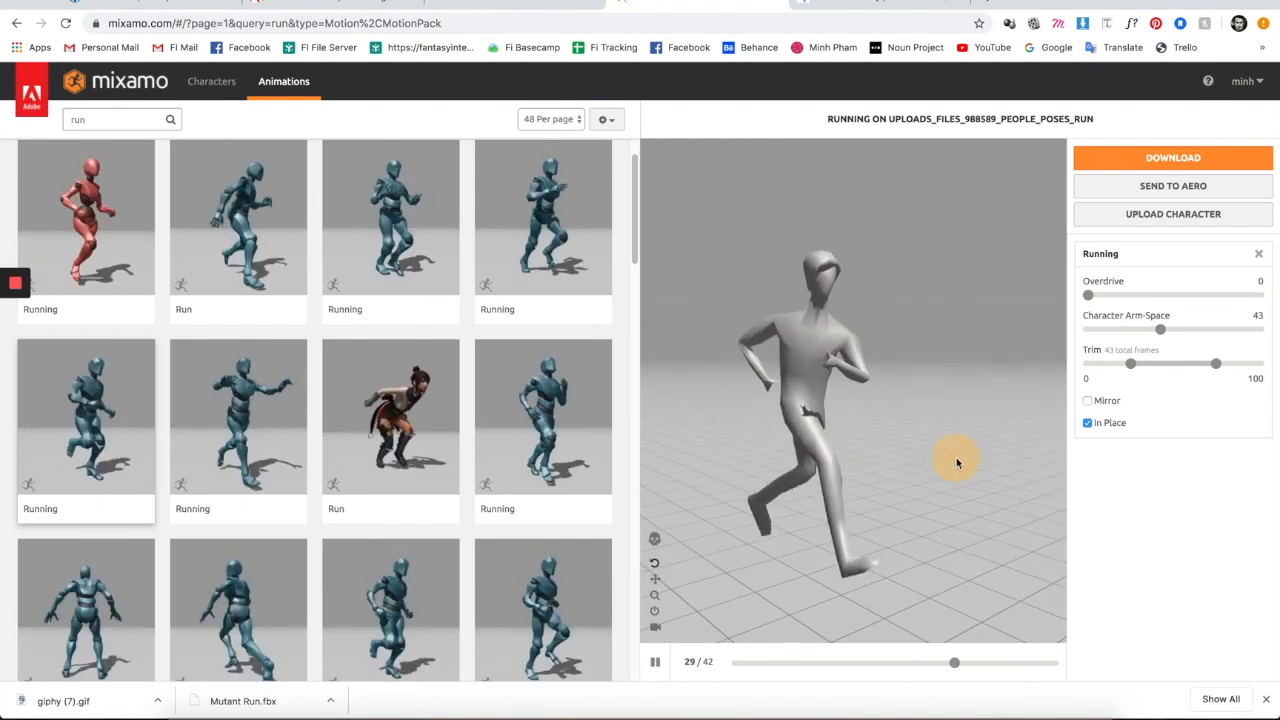
- Set the Character Arm-Space slider to 40
left_click_drag(1160, 329, 1184, 328)
left_click_drag(937, 422, 882, 420)
left_click_drag(1186, 329, 1141, 332)
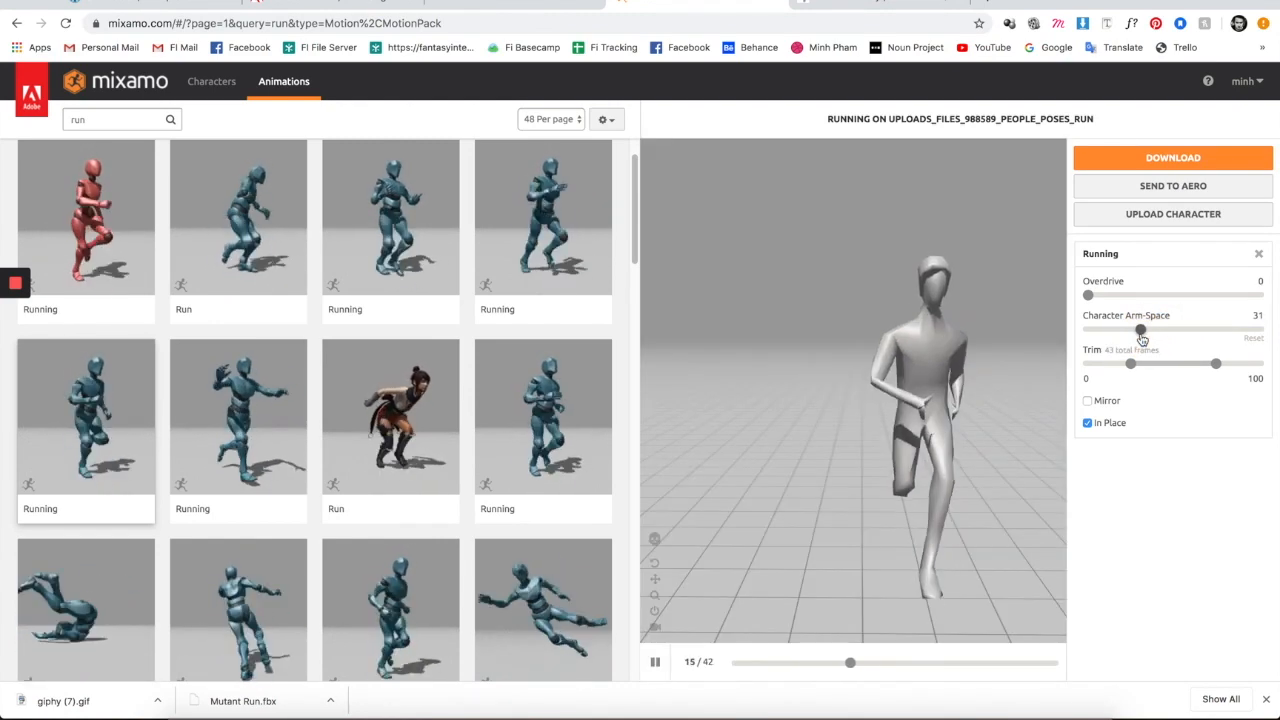
left_click_drag(1141, 332, 1158, 335)
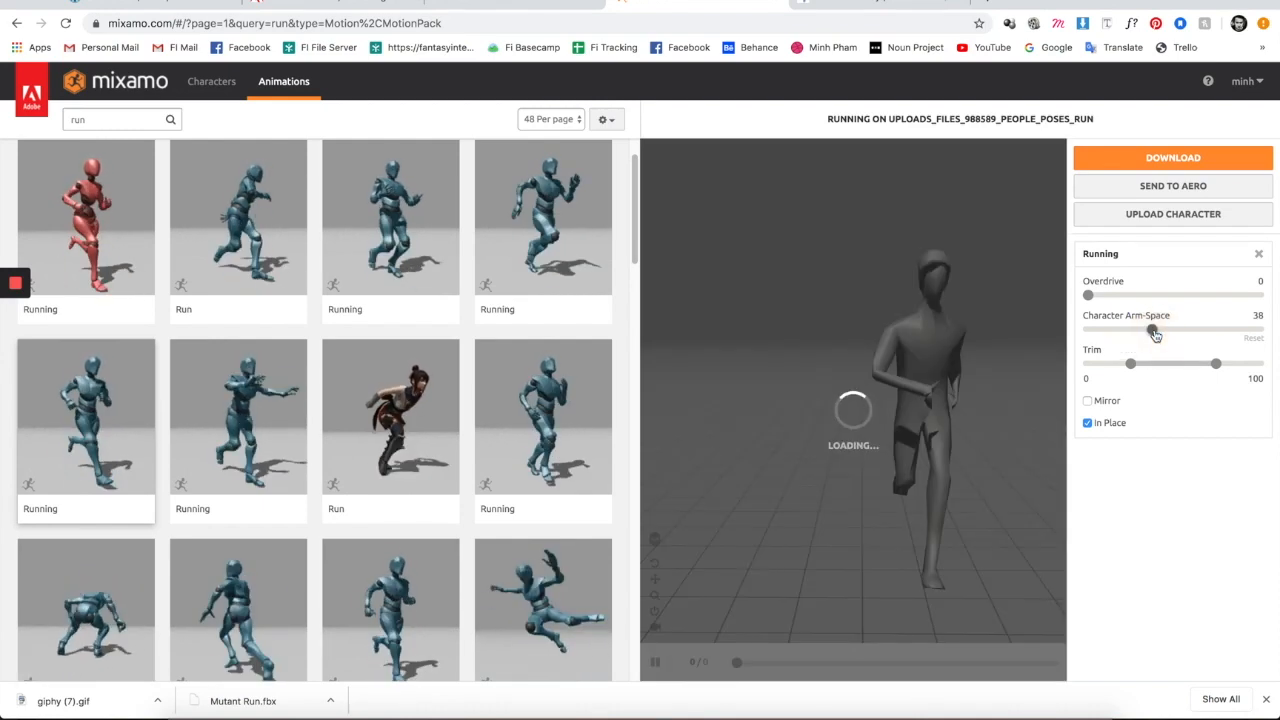
left_click(1158, 333)
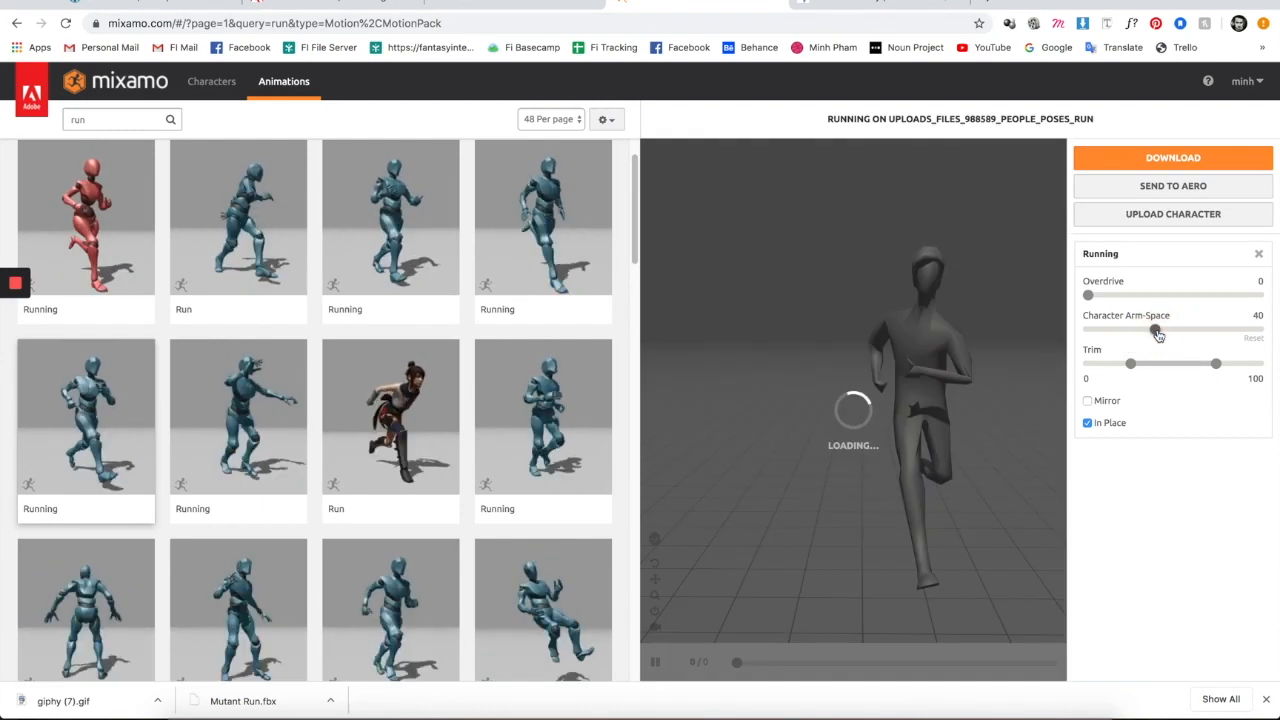
left_click_drag(993, 500, 1056, 487)
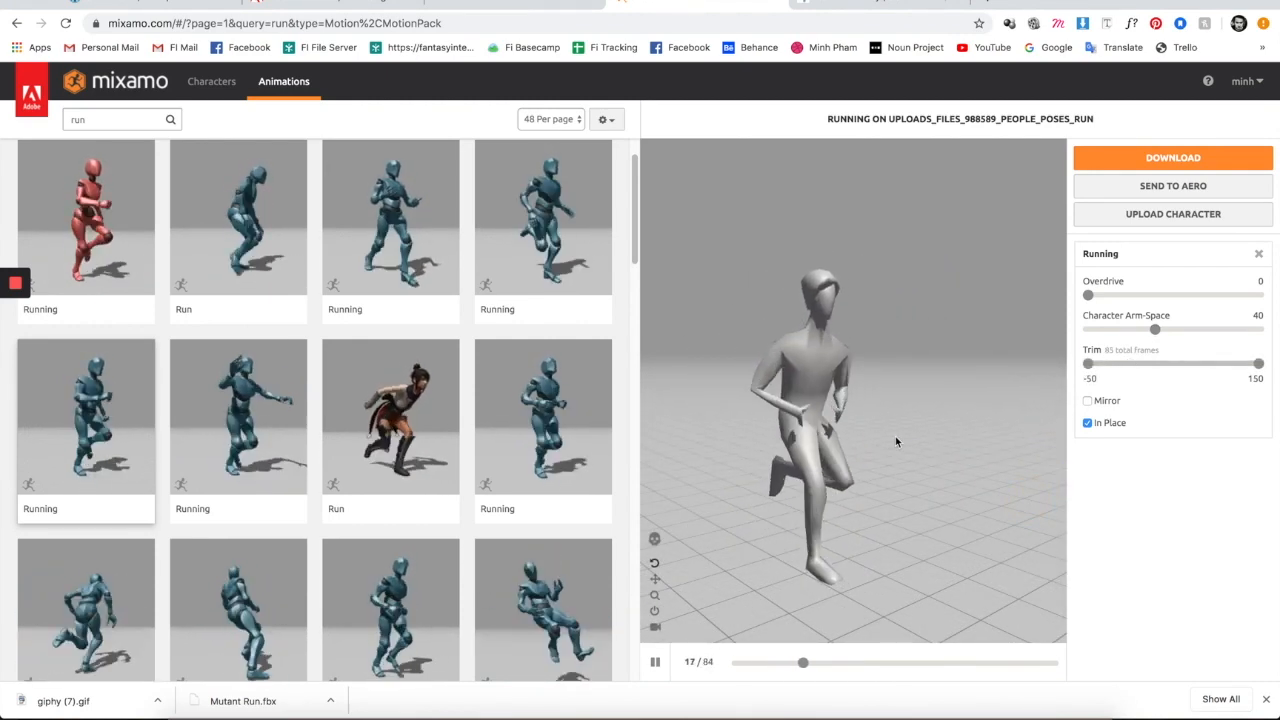
left_click_drag(886, 430, 883, 464)
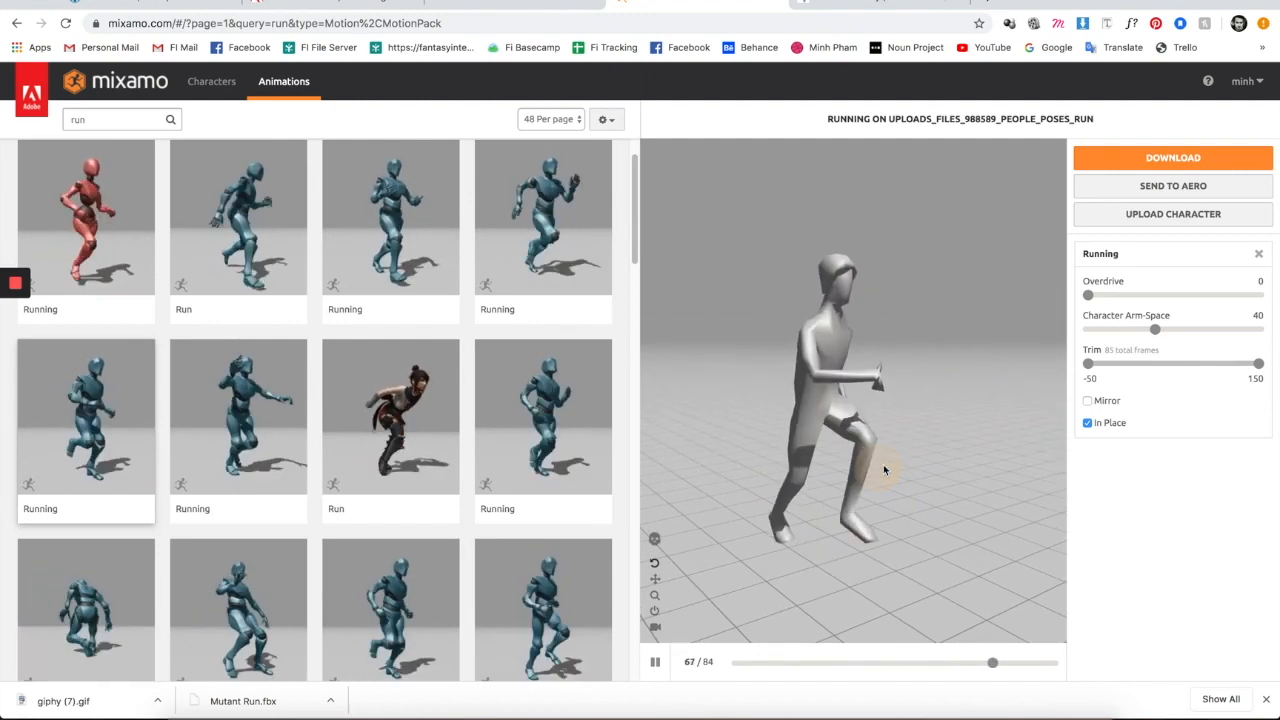
- Download Running as FBX(.fbx) With Skin at 60 fps, keyframe reduction none
left_click(1176, 159)
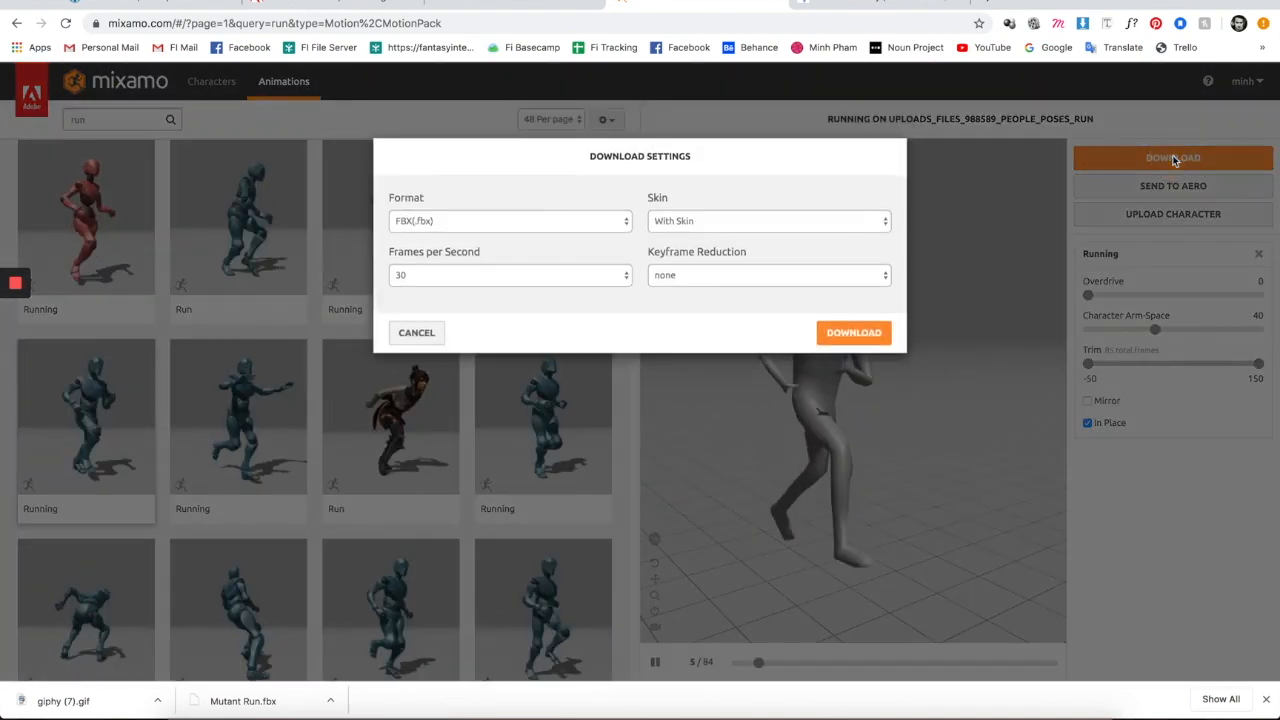
left_click(511, 223)
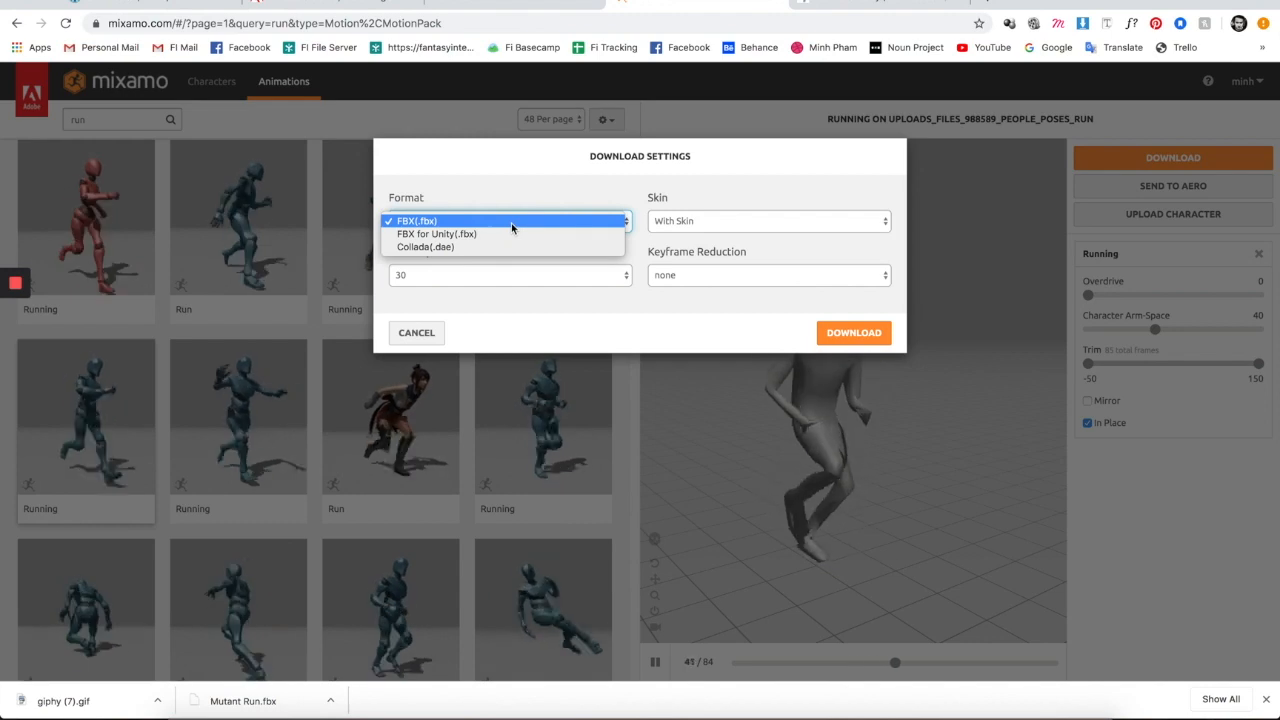
left_click(511, 223)
left_click(676, 230)
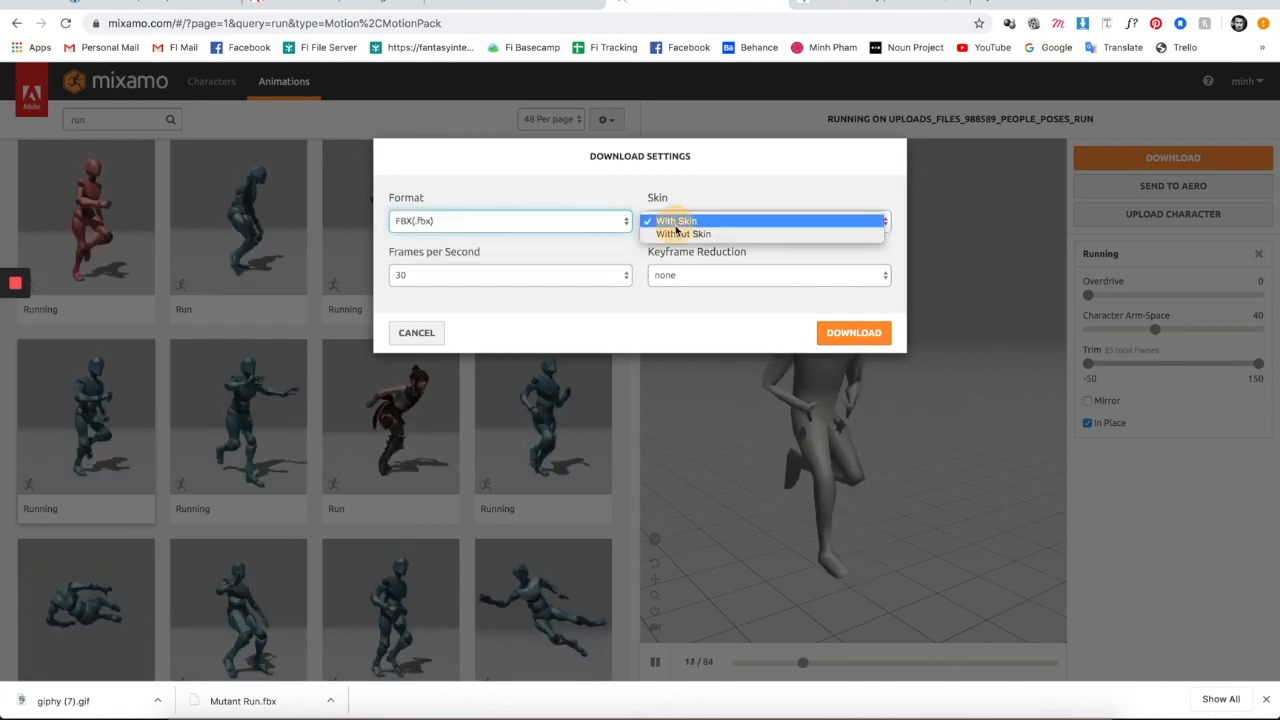
left_click(716, 218)
left_click(713, 275)
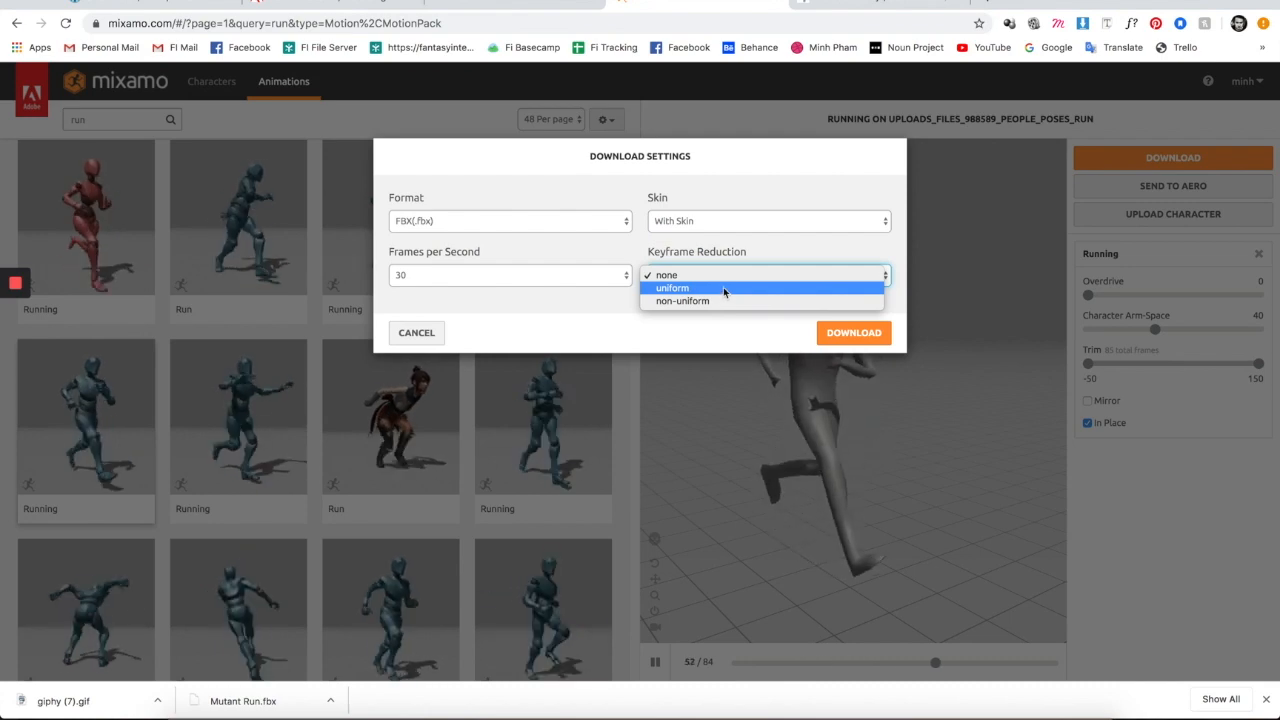
left_click(783, 106)
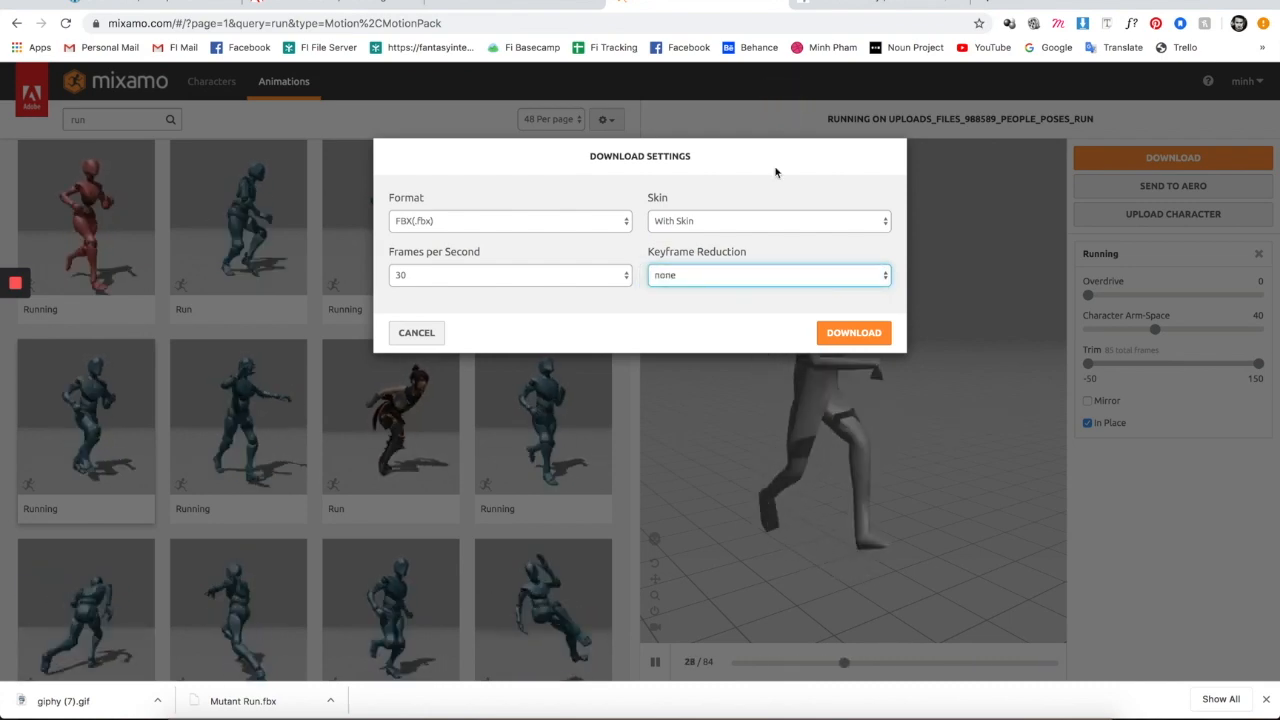
left_click(480, 272)
left_click(425, 263)
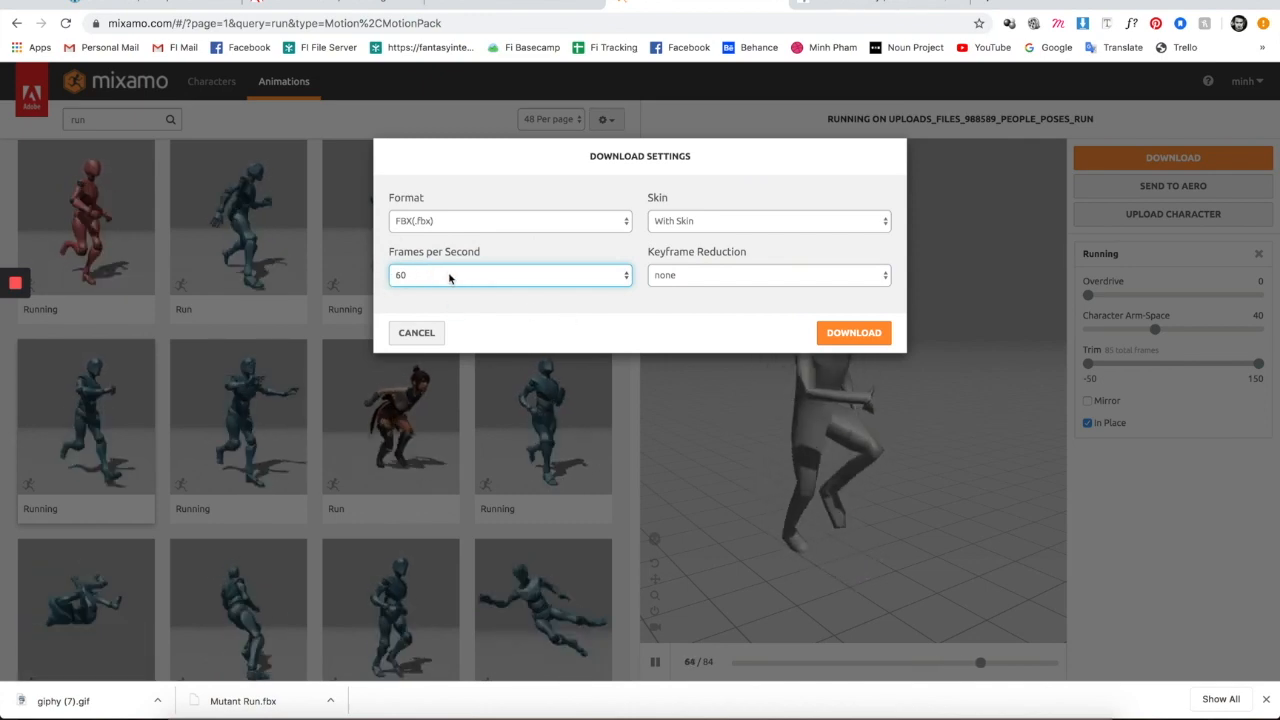
left_click(855, 333)
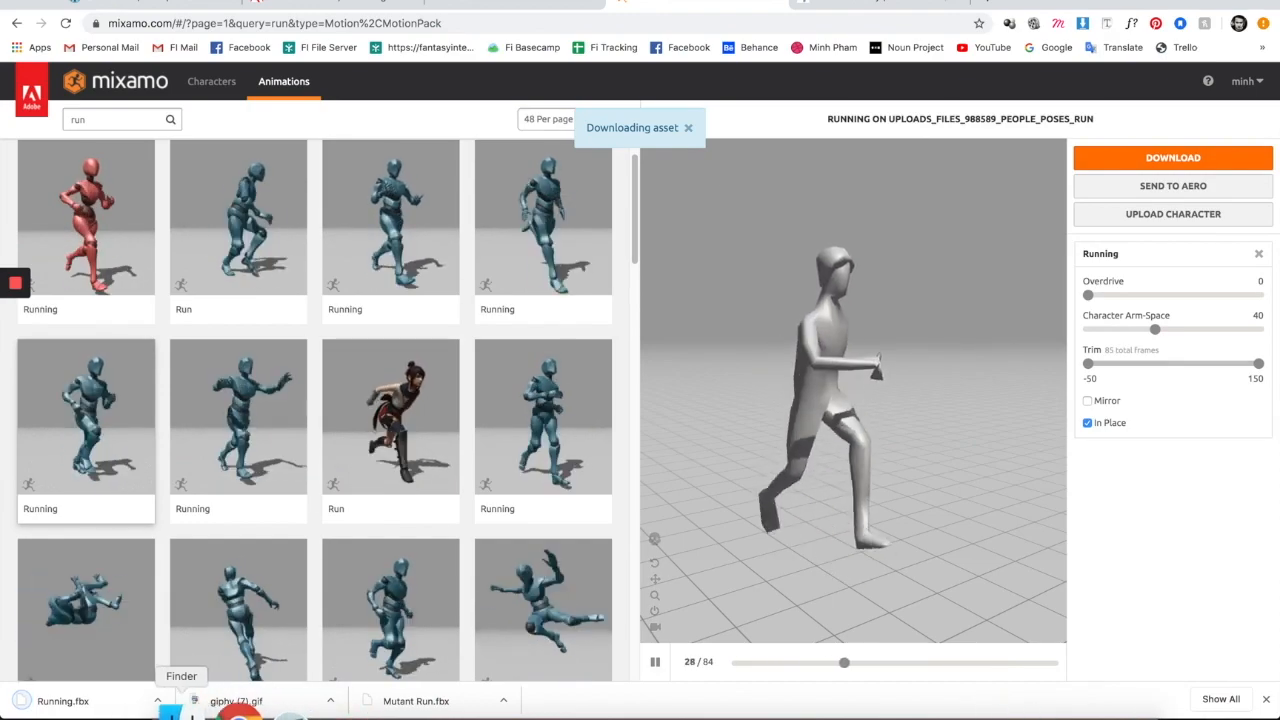
- Open Running.fbx from the 3D folder in Cinema 4D with default FBX import settings
left_click(180, 712)
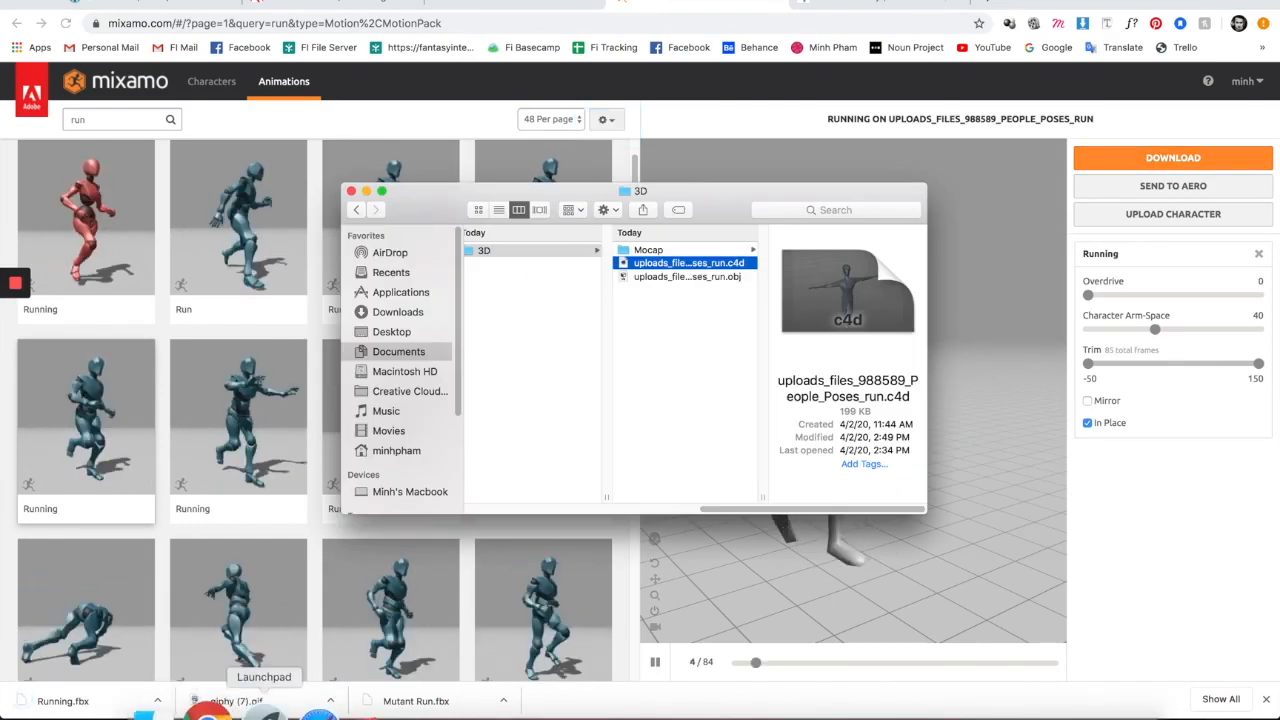
right_click(180, 712)
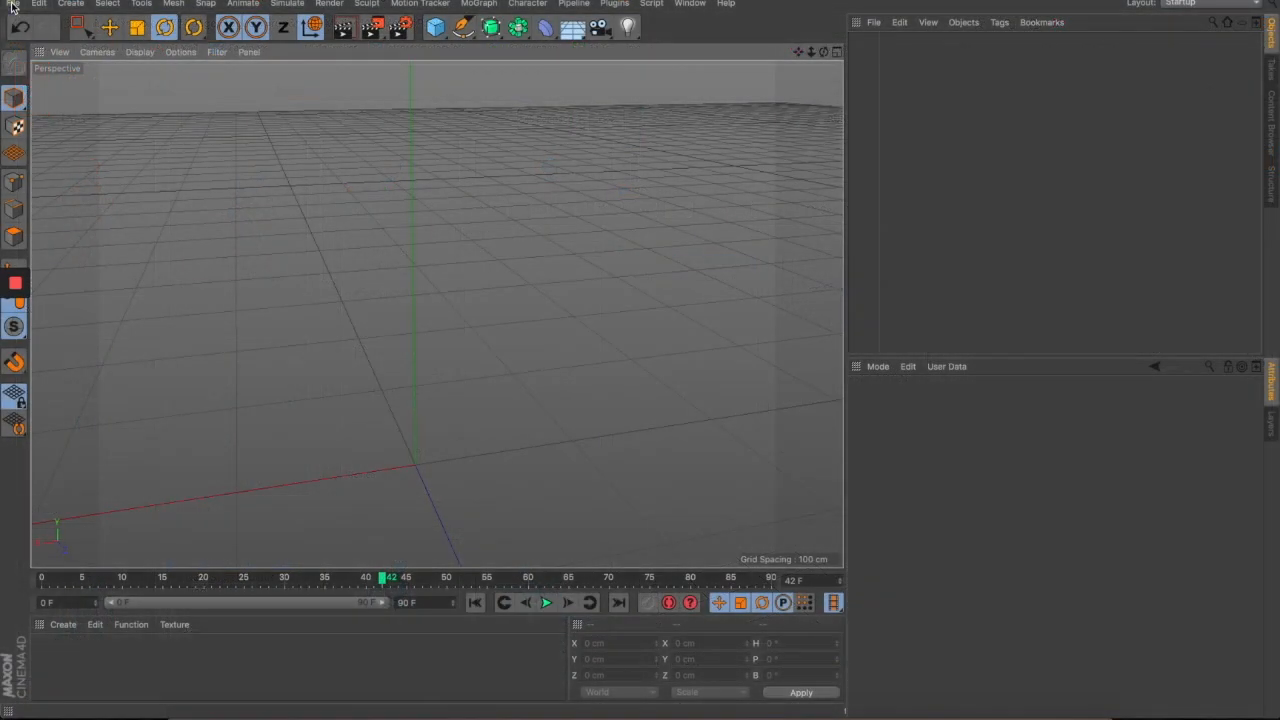
left_click(38, 3)
mouse_move(13, 3)
mouse_move(157, 307)
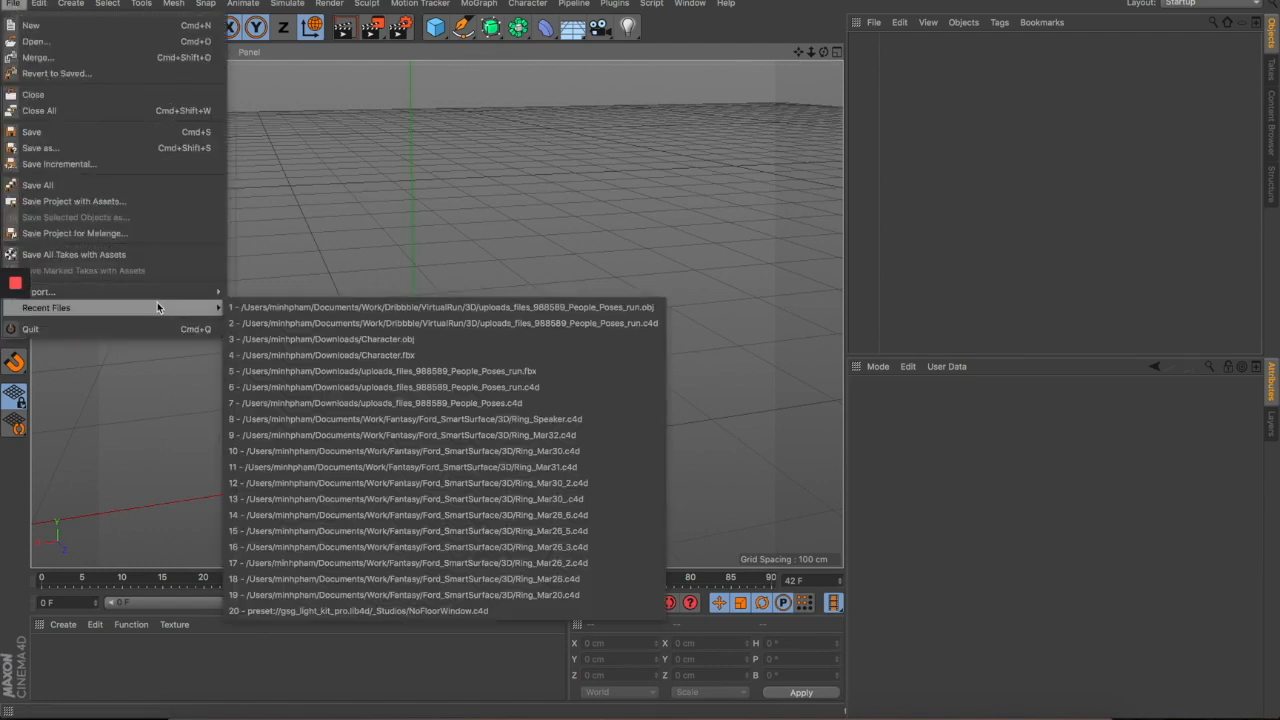
mouse_move(129, 290)
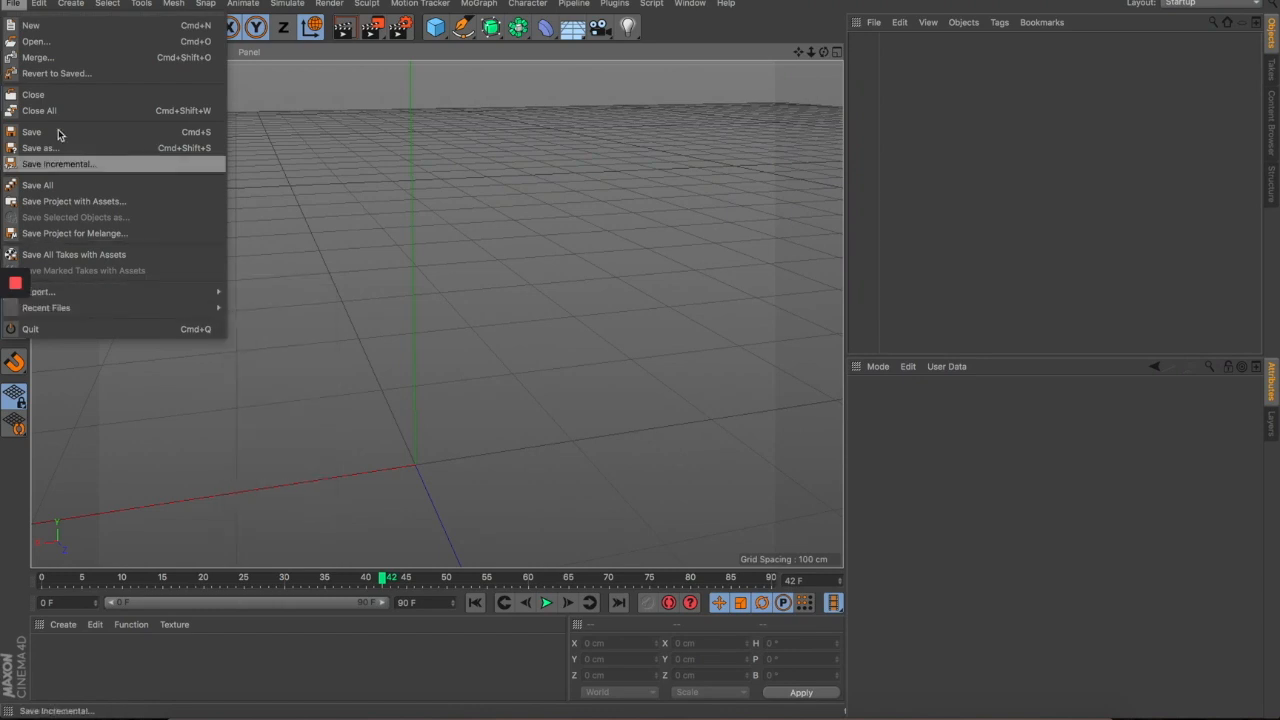
left_click(53, 59)
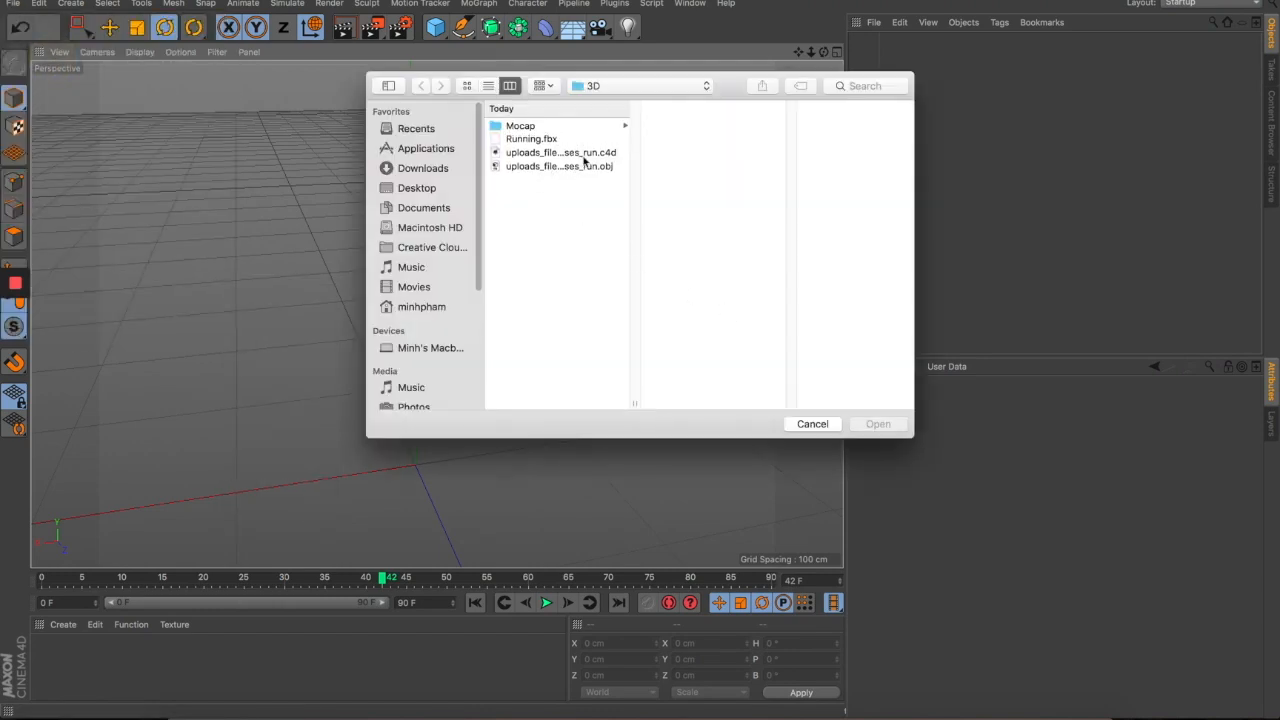
left_click(535, 141)
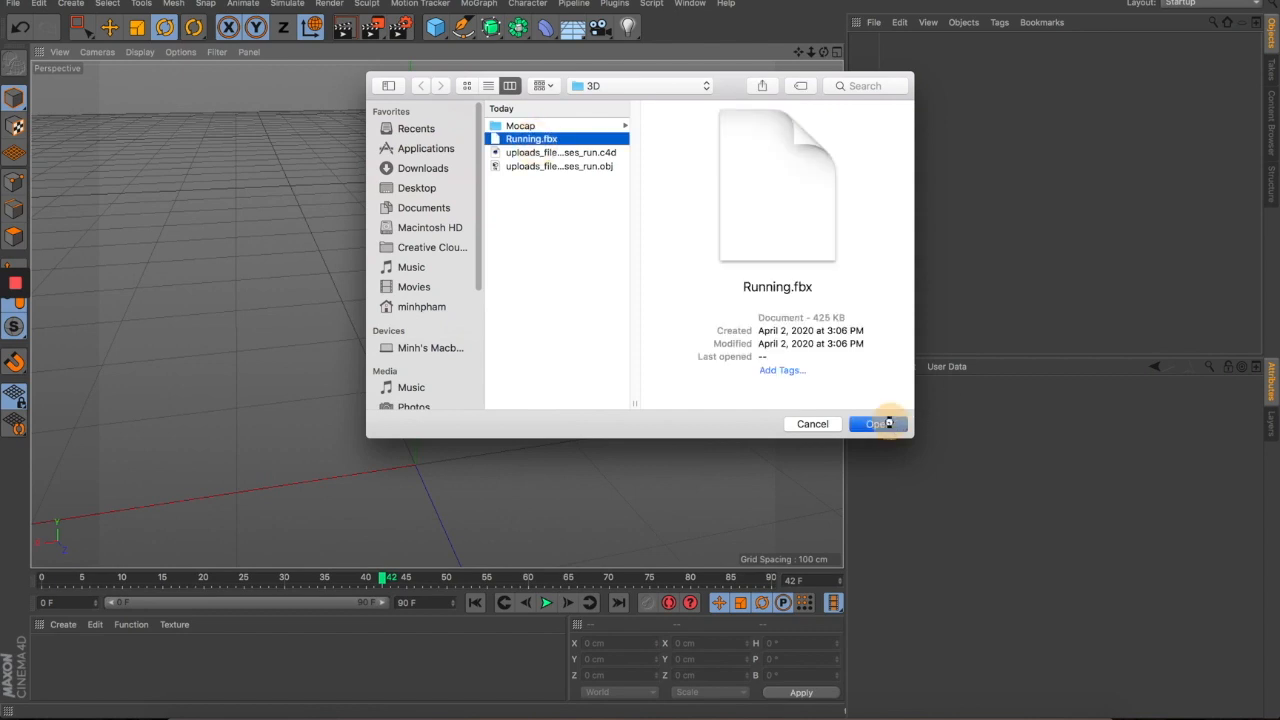
left_click(880, 424)
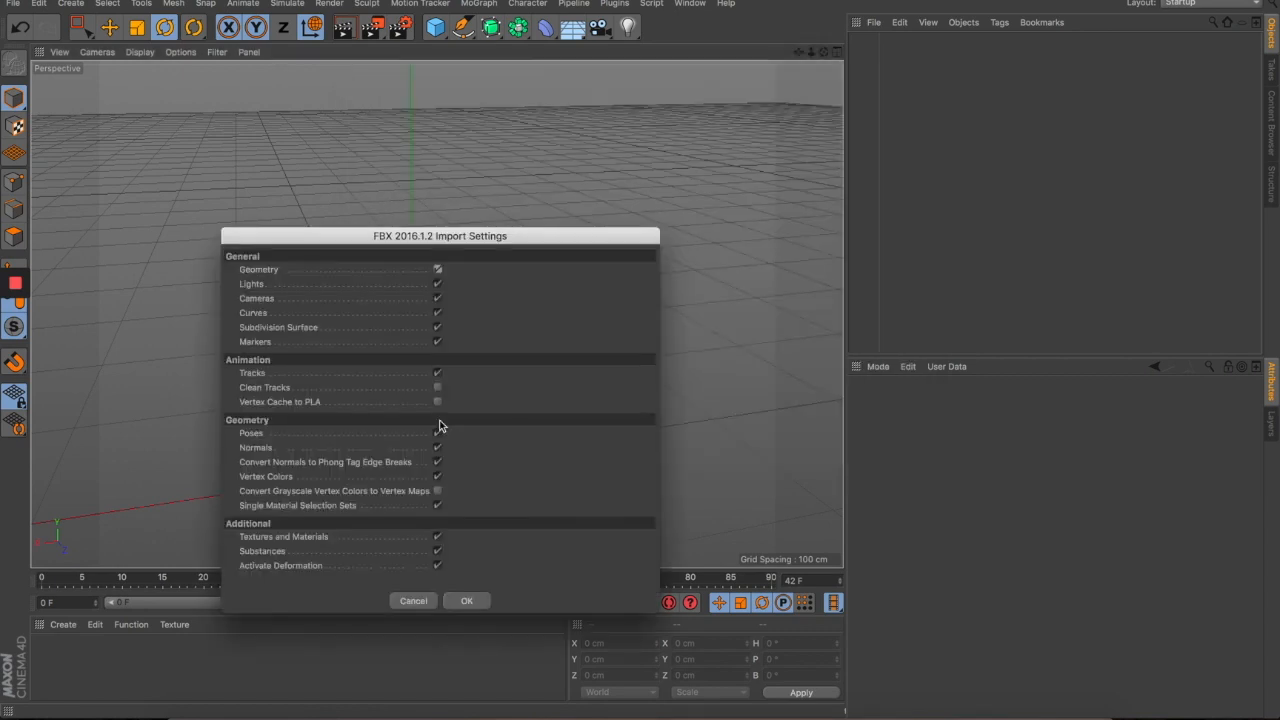
left_click(486, 601)
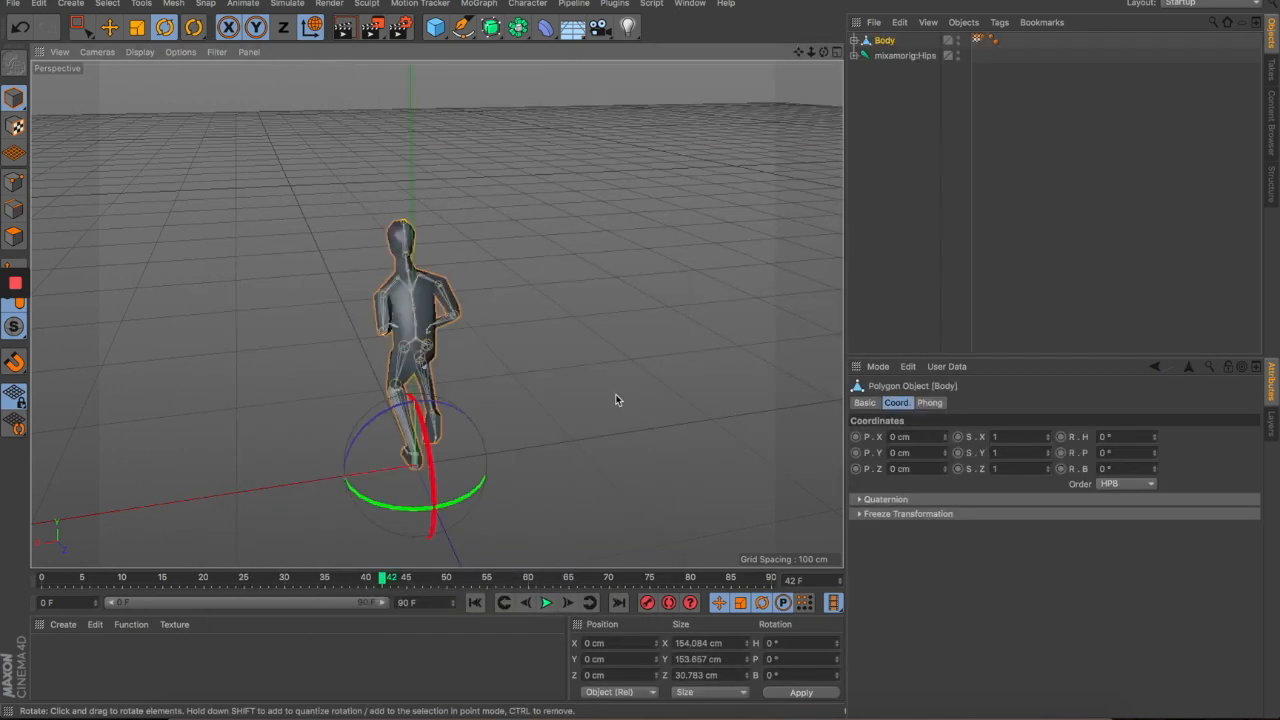
left_click_drag(531, 428, 428, 392)
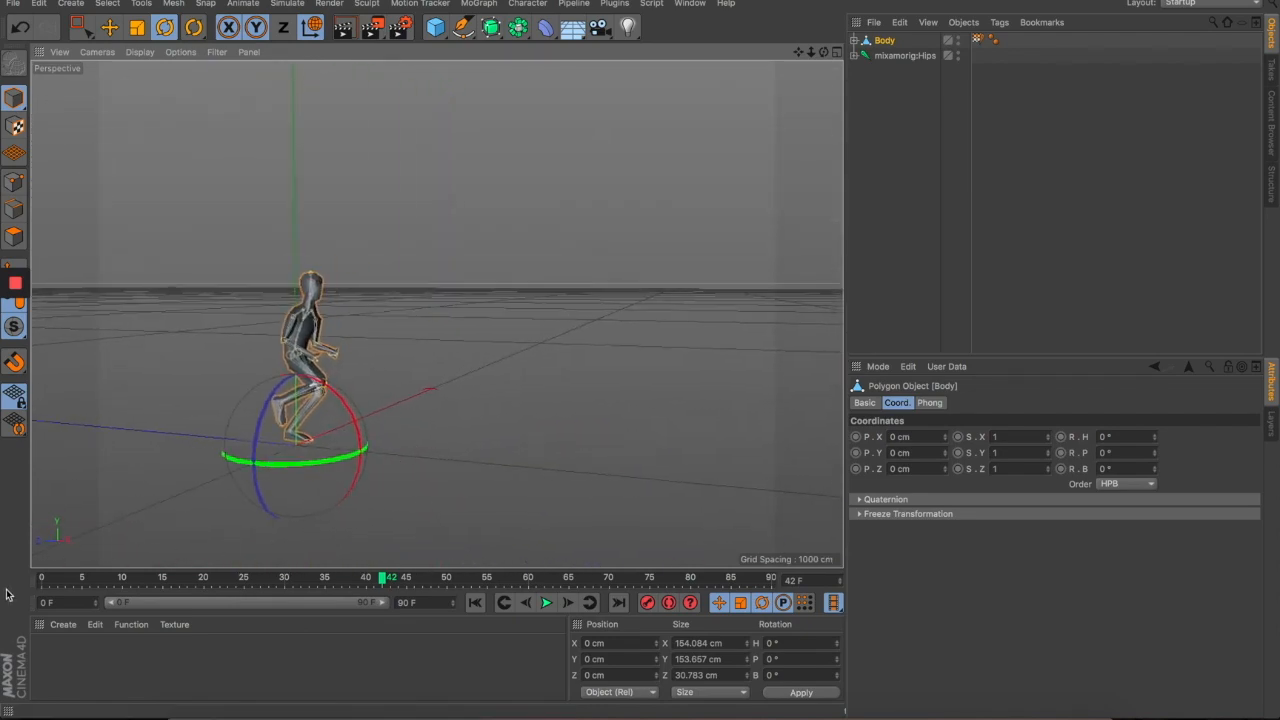
- Scrub through the imported run cycle and pause playback
left_click(50, 578)
left_click_drag(50, 578, 2, 588)
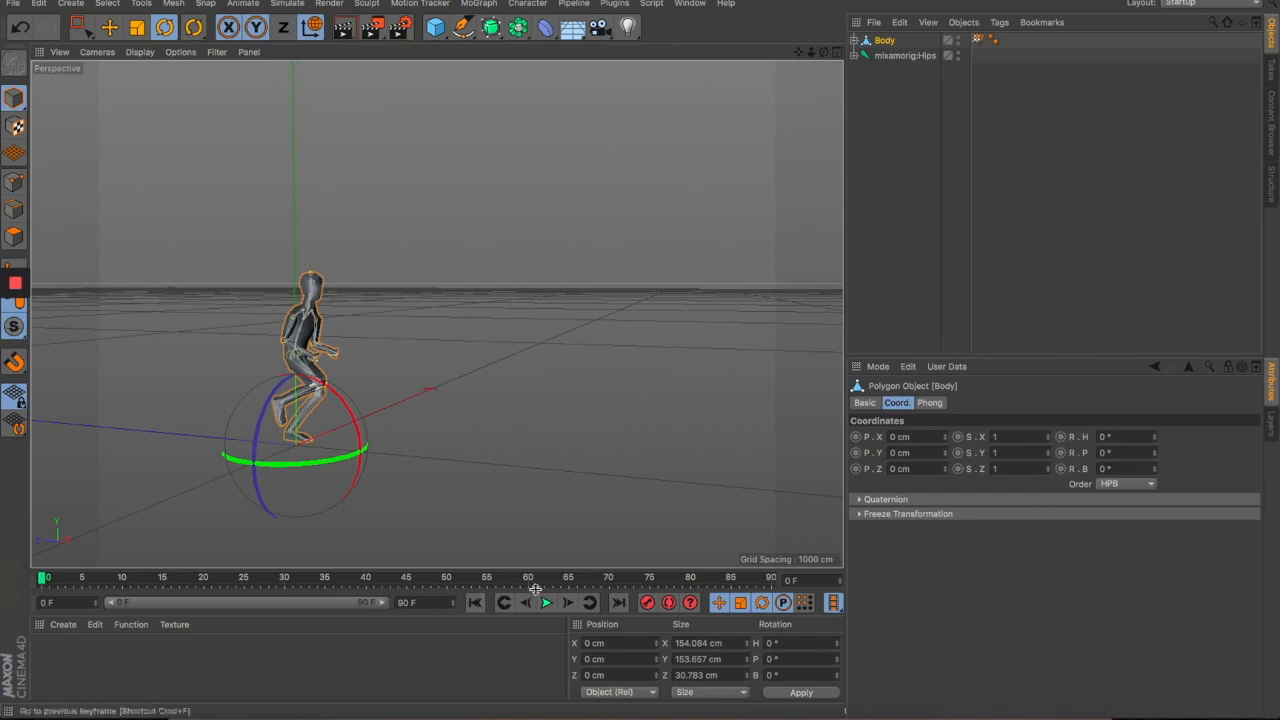
left_click_drag(494, 420, 472, 276)
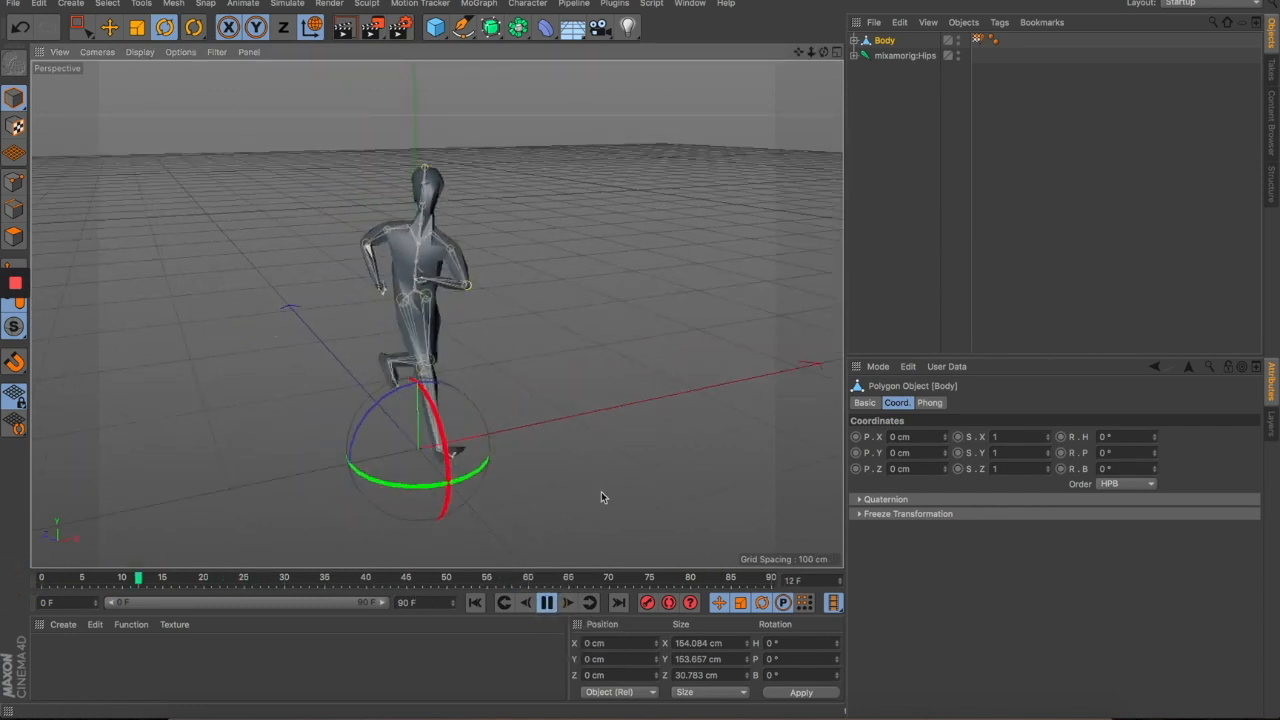
left_click_drag(562, 519, 615, 502)
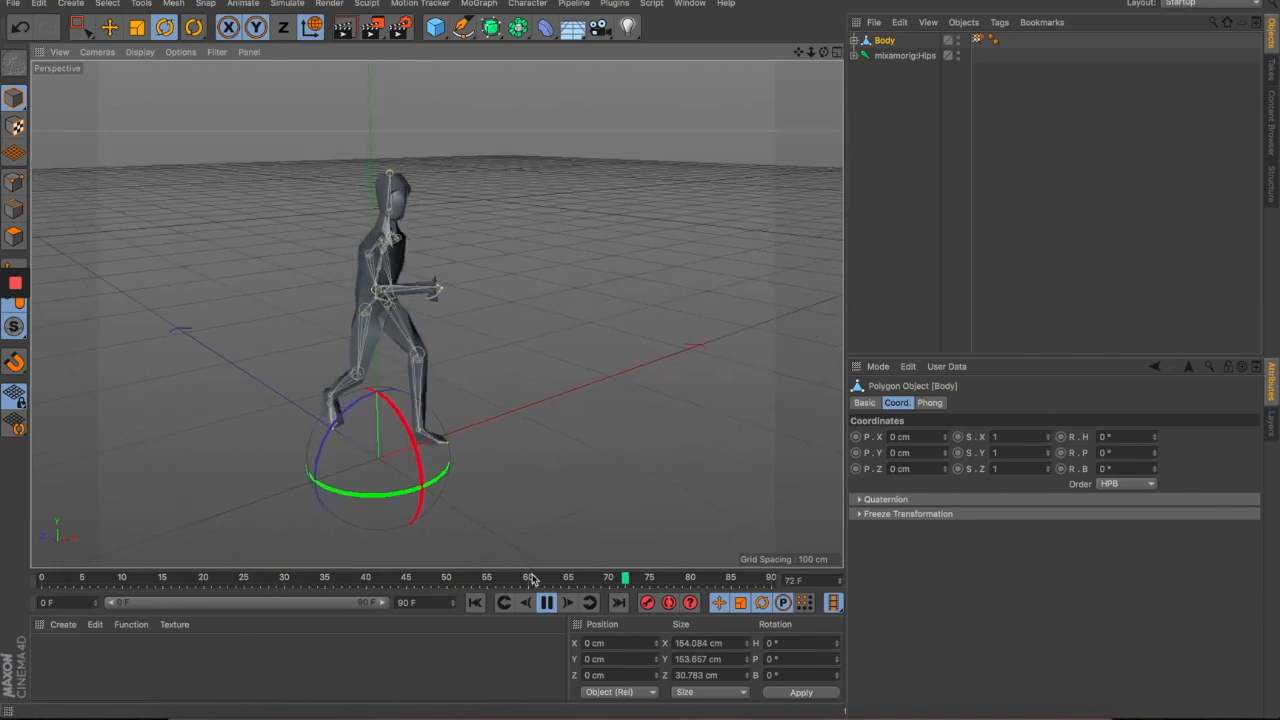
left_click(547, 602)
- Delete the Body's Phong tag so the mesh shows faceted low-poly shading
left_click(642, 222)
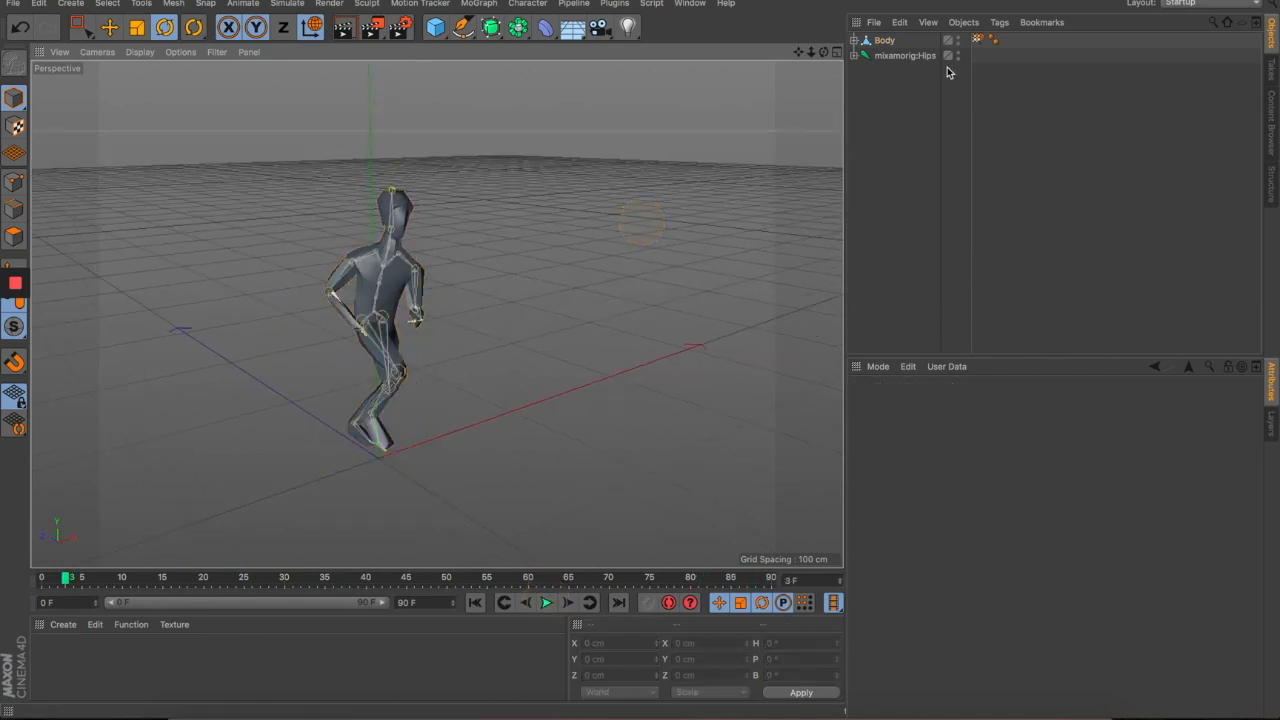
left_click(893, 40)
left_click(993, 42)
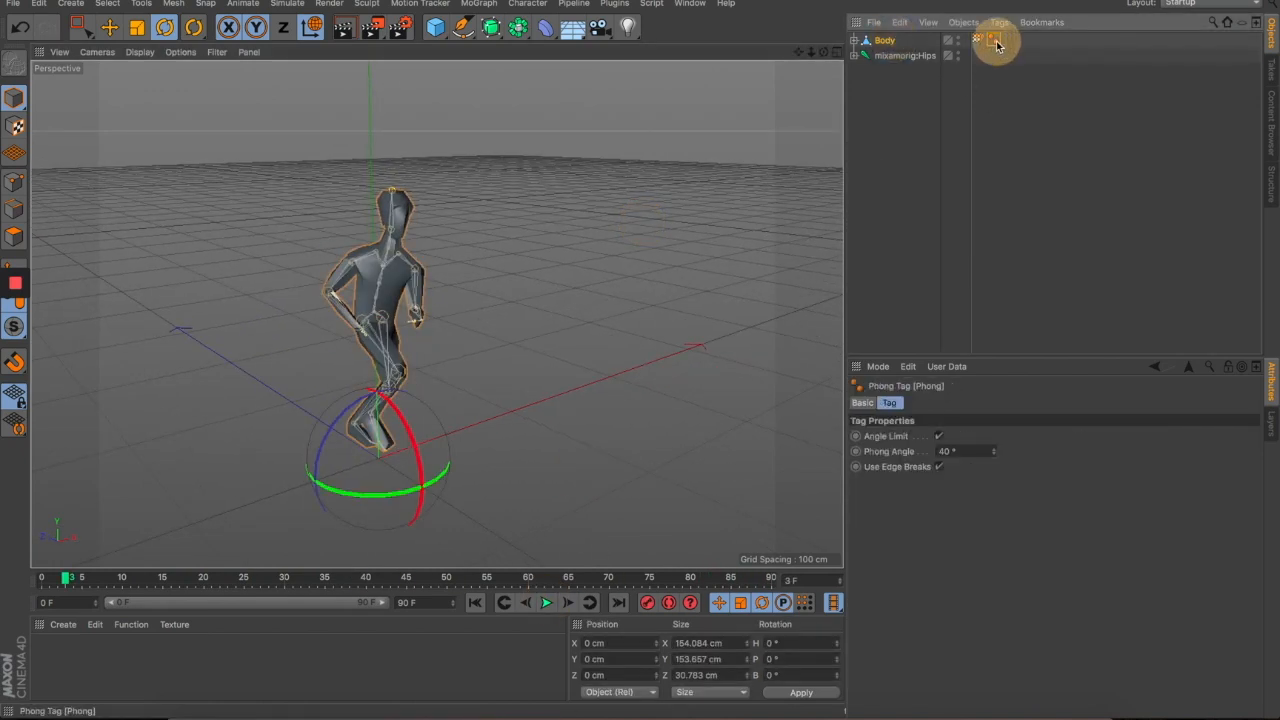
key("Delete")
left_click(562, 324)
left_click_drag(532, 418, 358, 427)
left_click_drag(456, 401, 714, 355)
left_click_drag(434, 420, 470, 460)
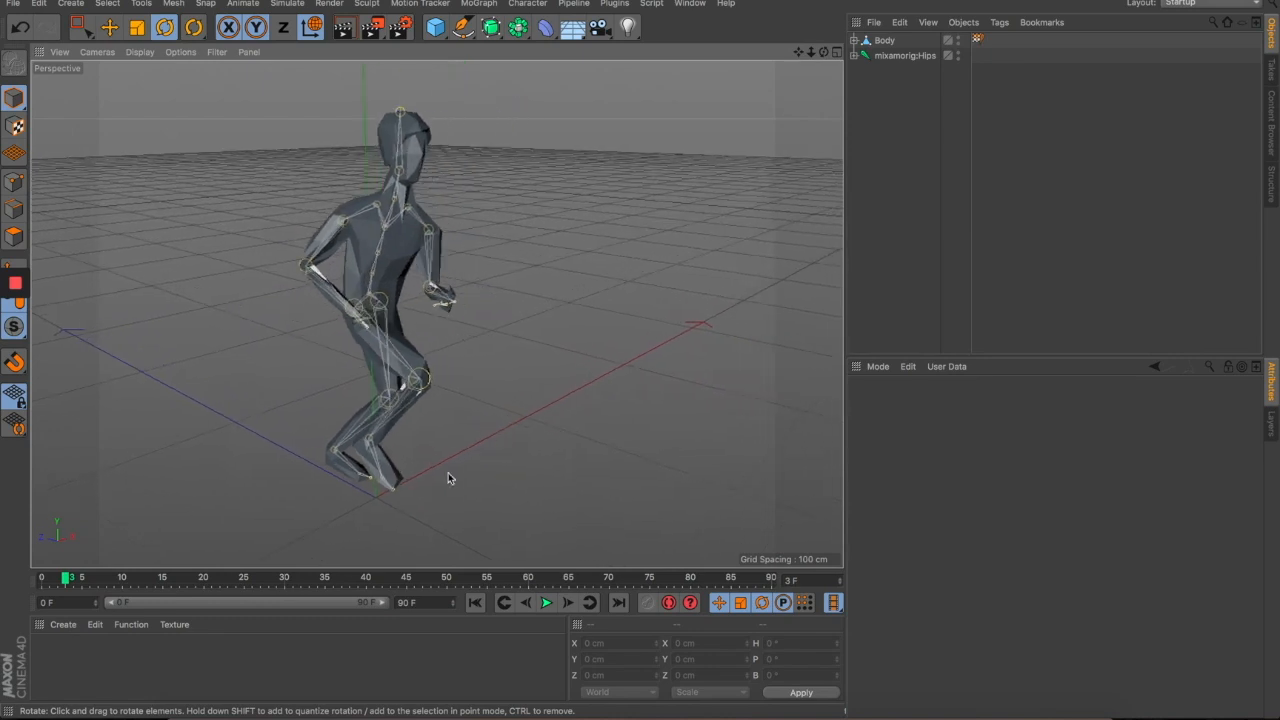
- Play the running animation, then stop and set it to frame 2
left_click(547, 602)
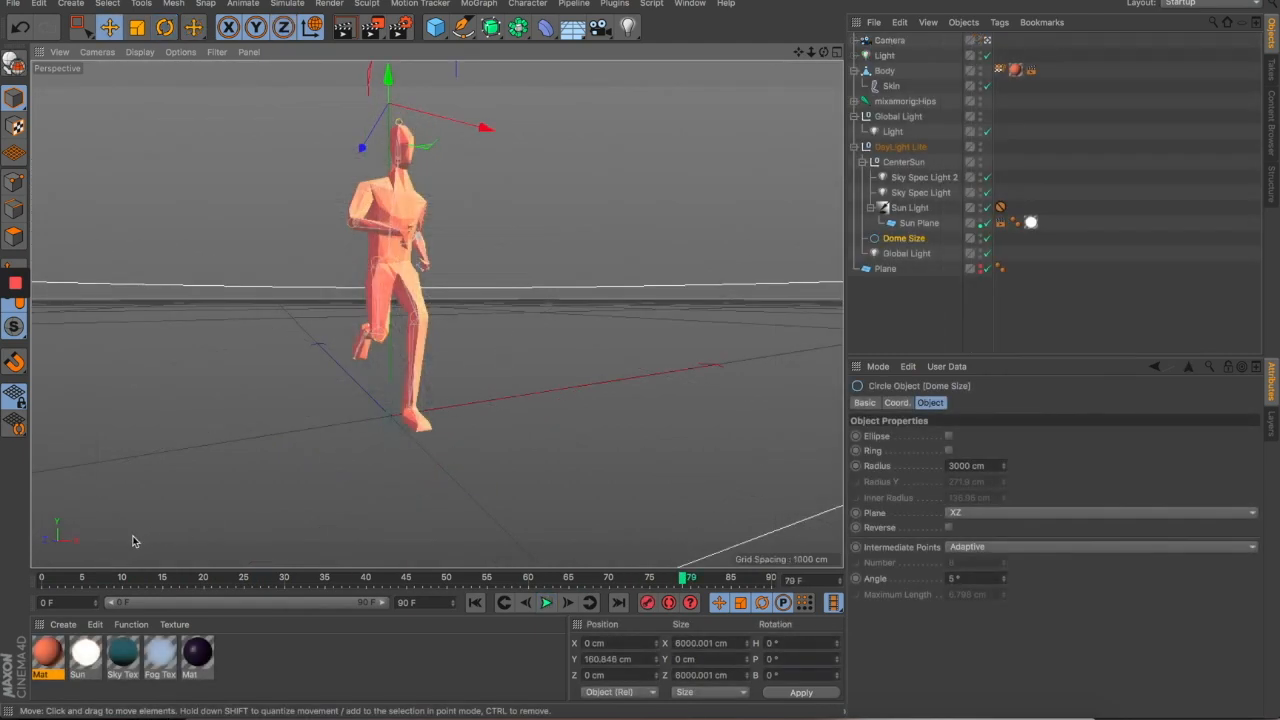
left_click(36, 582)
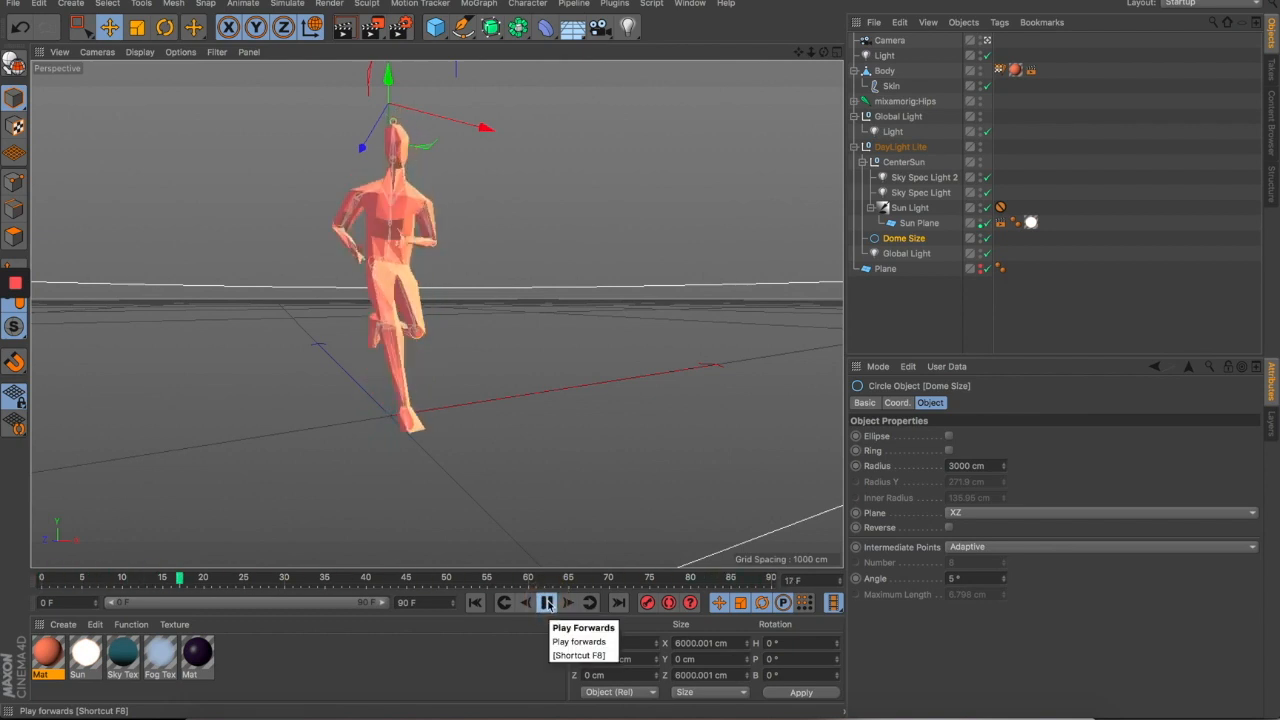
left_click(548, 603)
left_click_drag(85, 584, 58, 578)
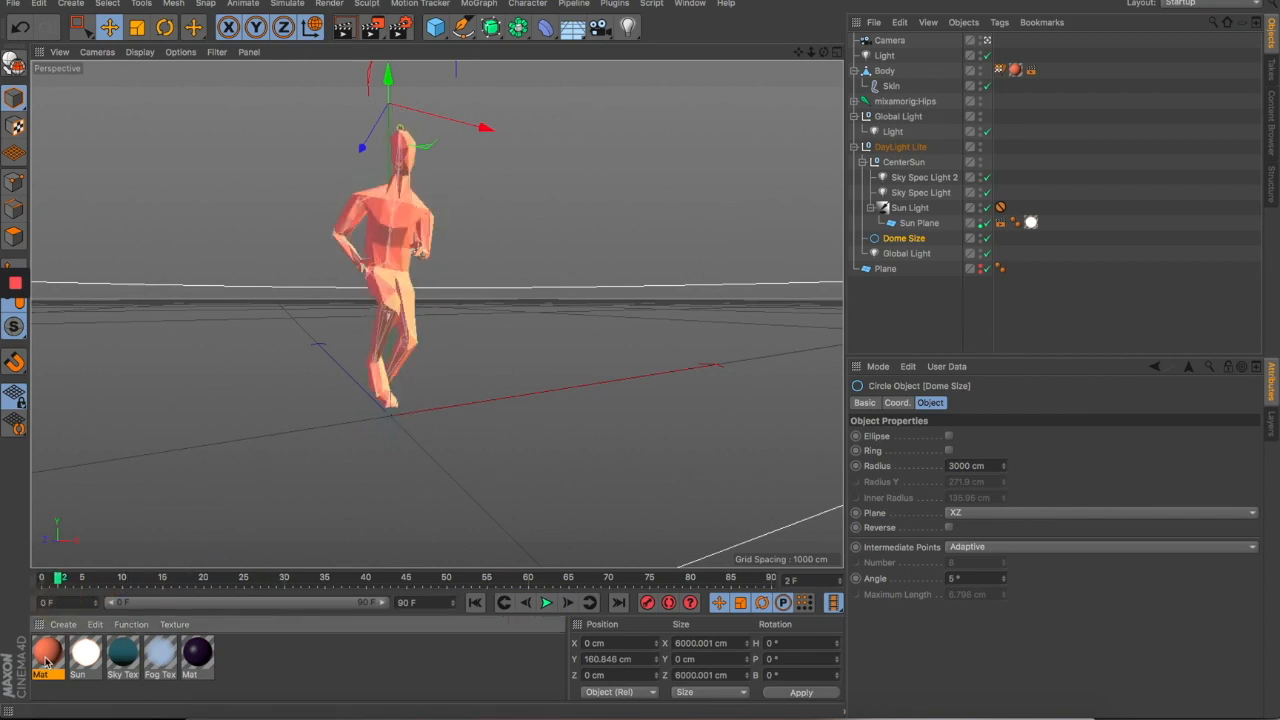
- Inspect the coral Mat material's Color channel (H 15°, S 54%, V 95%)
double_click(46, 662)
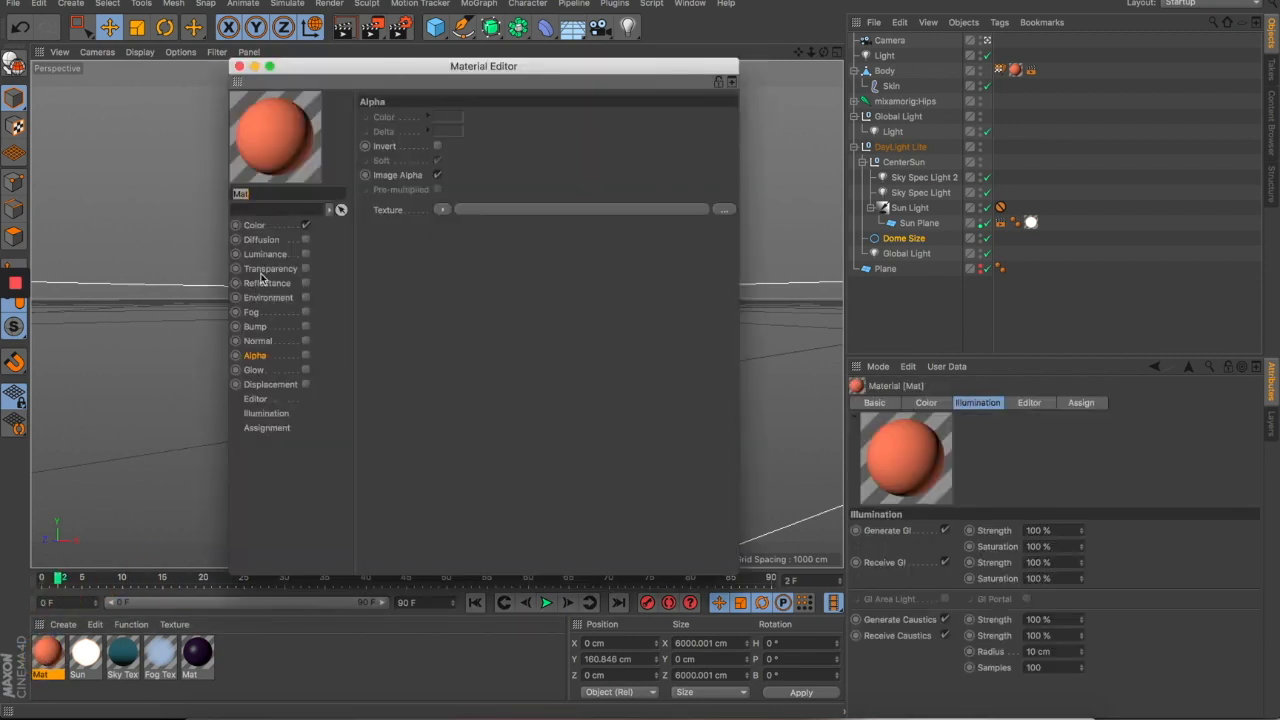
left_click(256, 225)
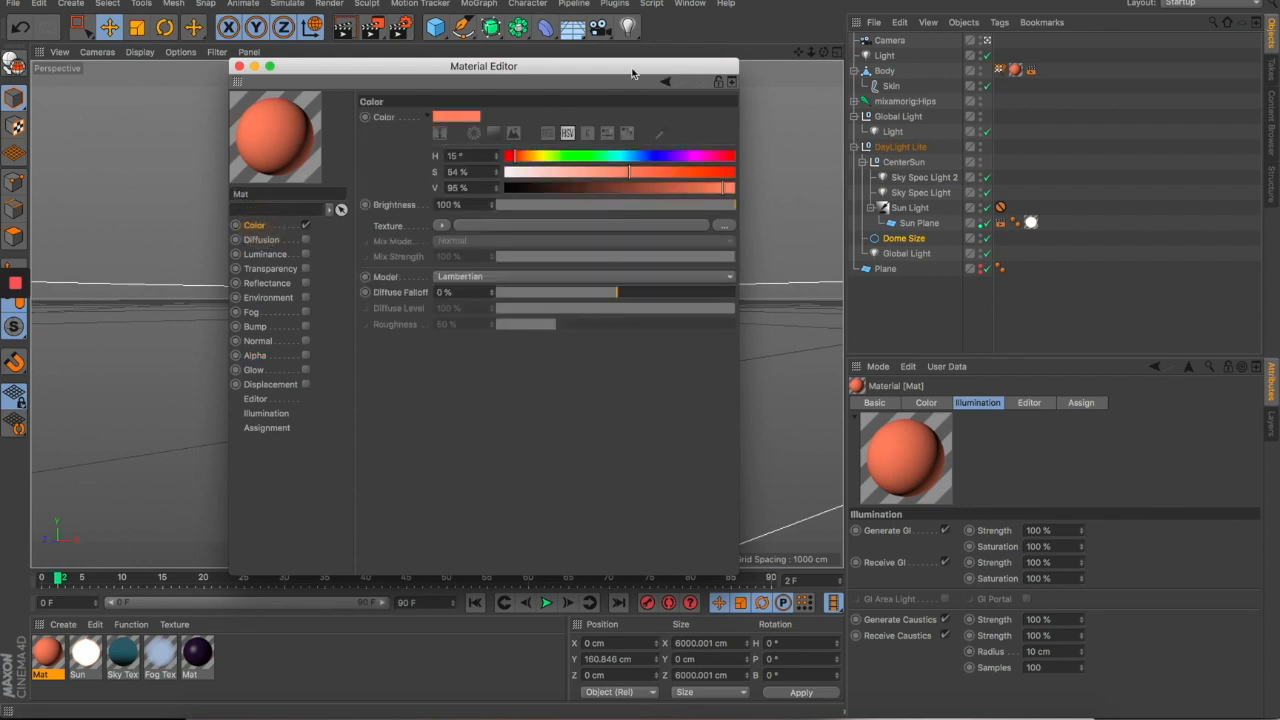
left_click_drag(632, 73, 869, 74)
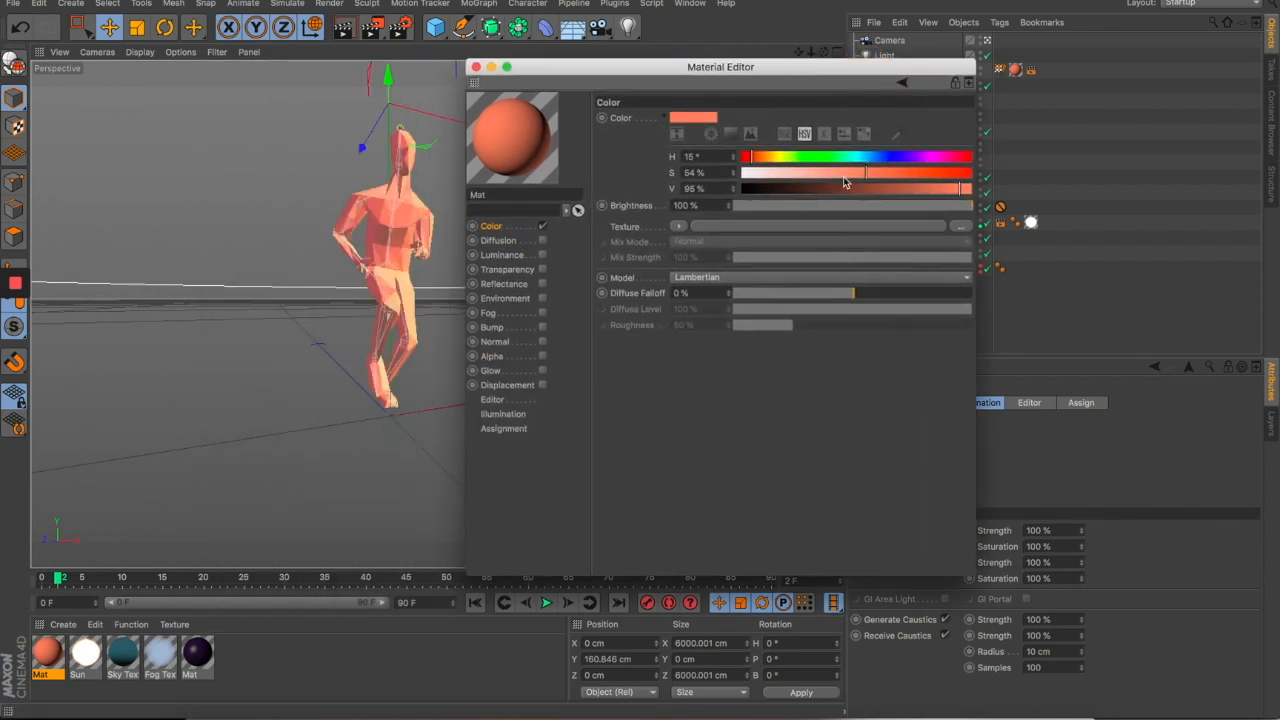
left_click_drag(789, 67, 944, 45)
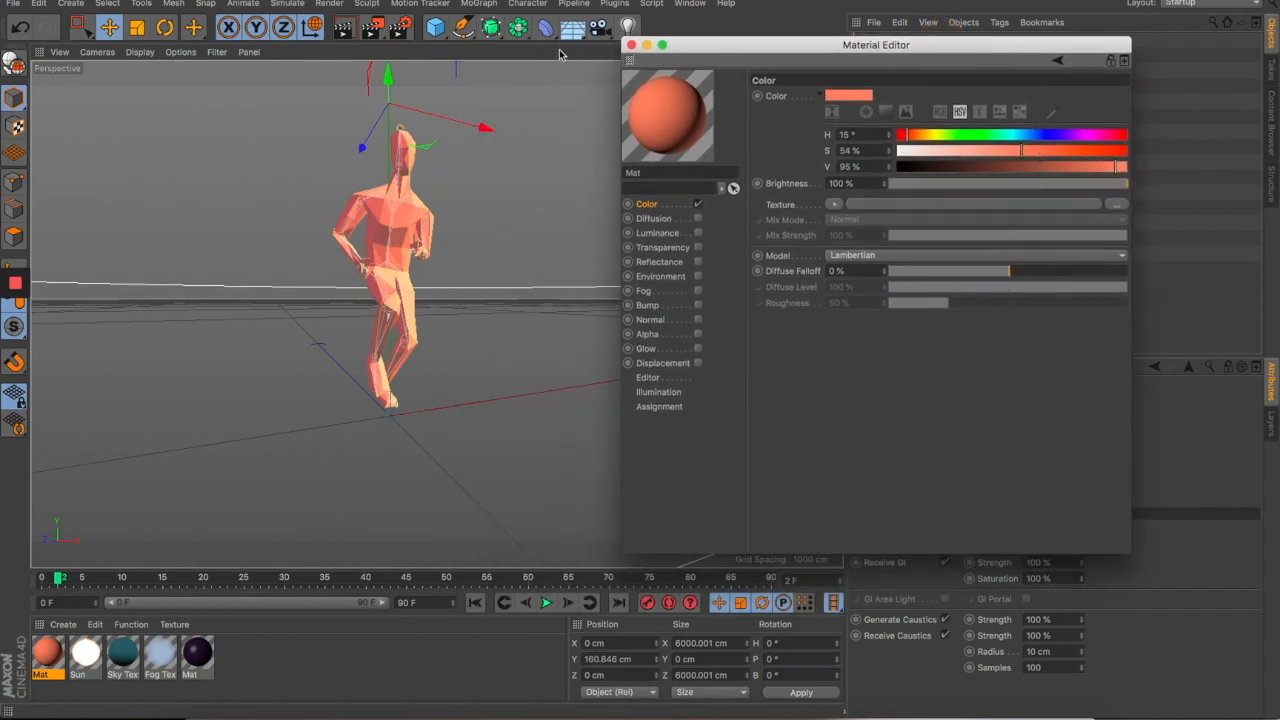
left_click(631, 45)
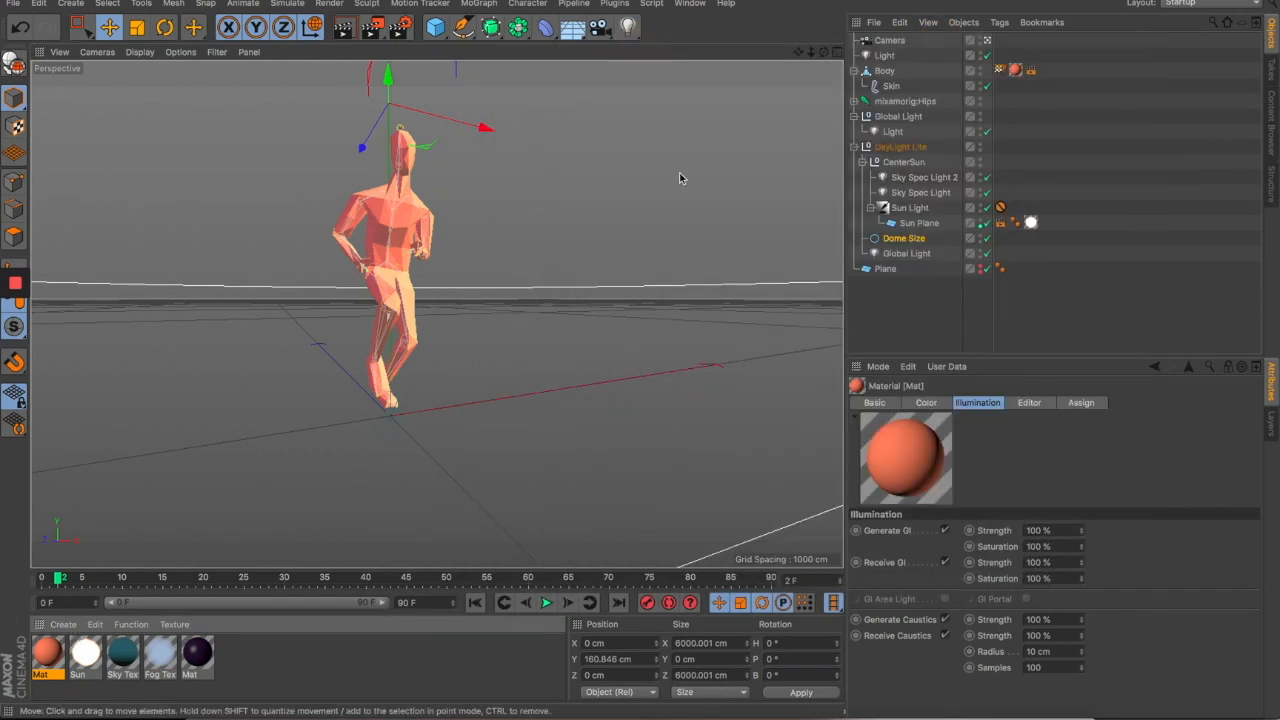
- Play the run from frame 54 through the scene Camera, then return to the editor view
left_click(988, 41)
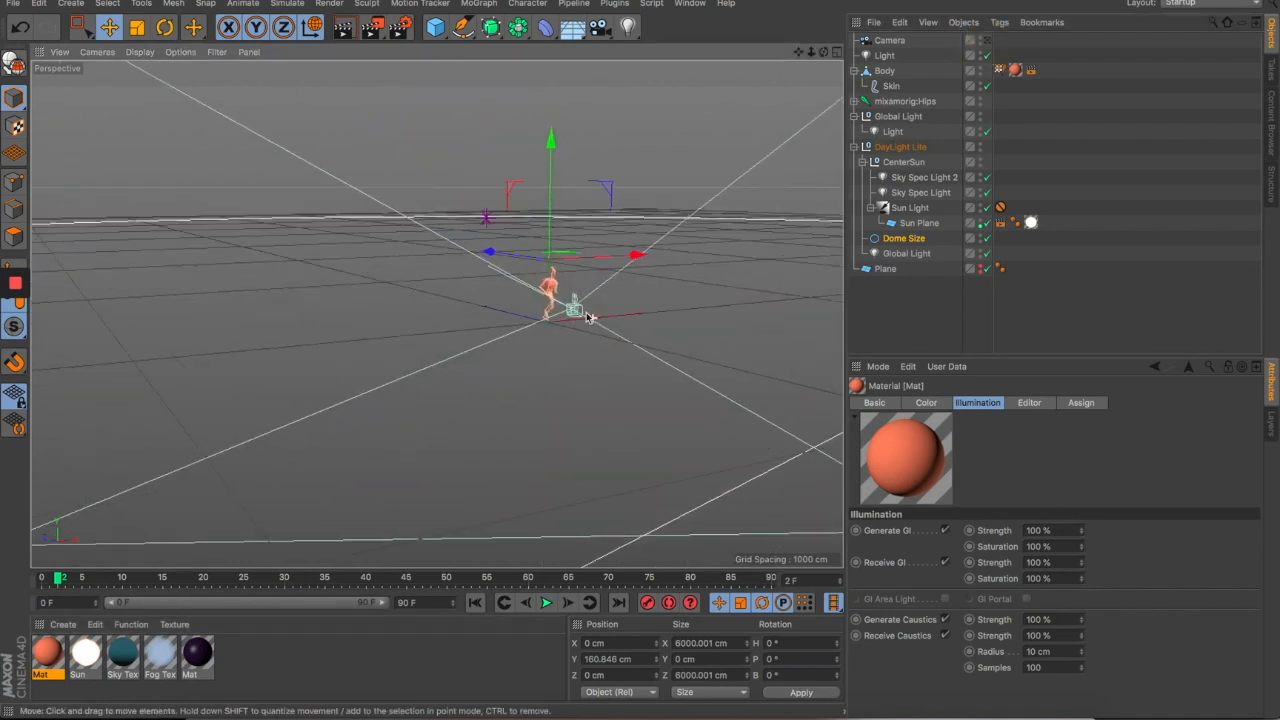
left_click(575, 309)
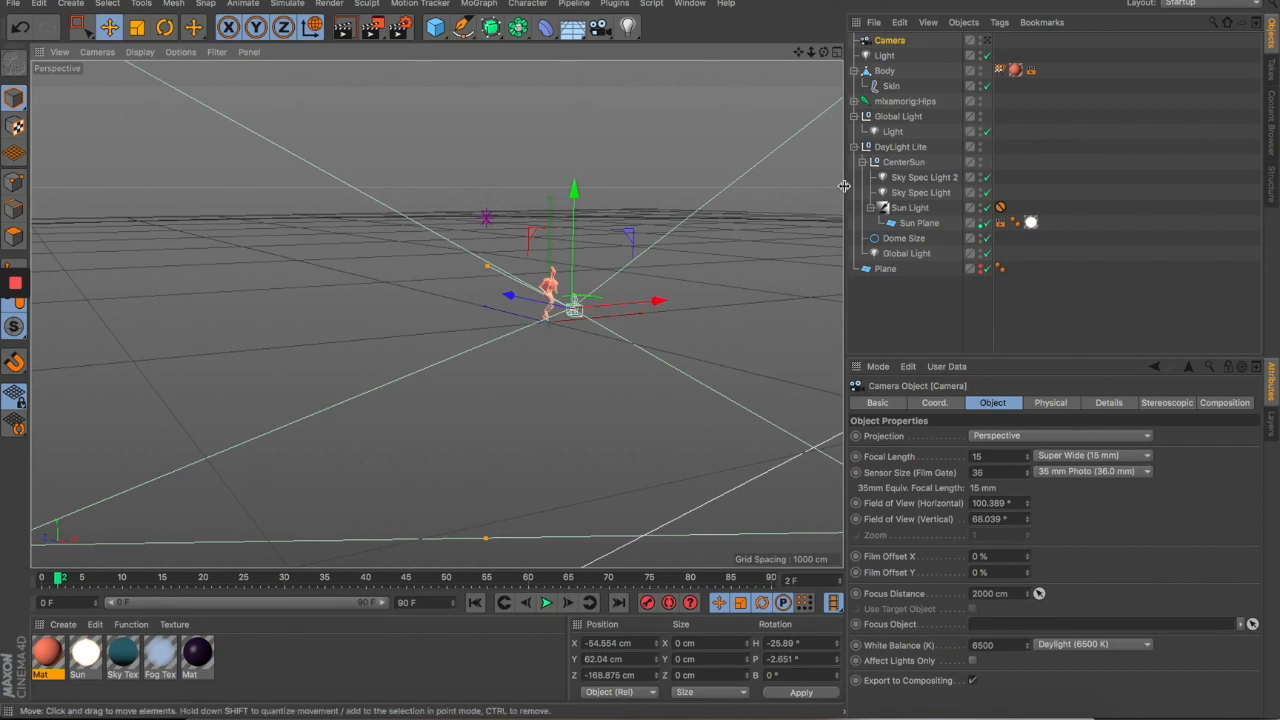
left_click(987, 40)
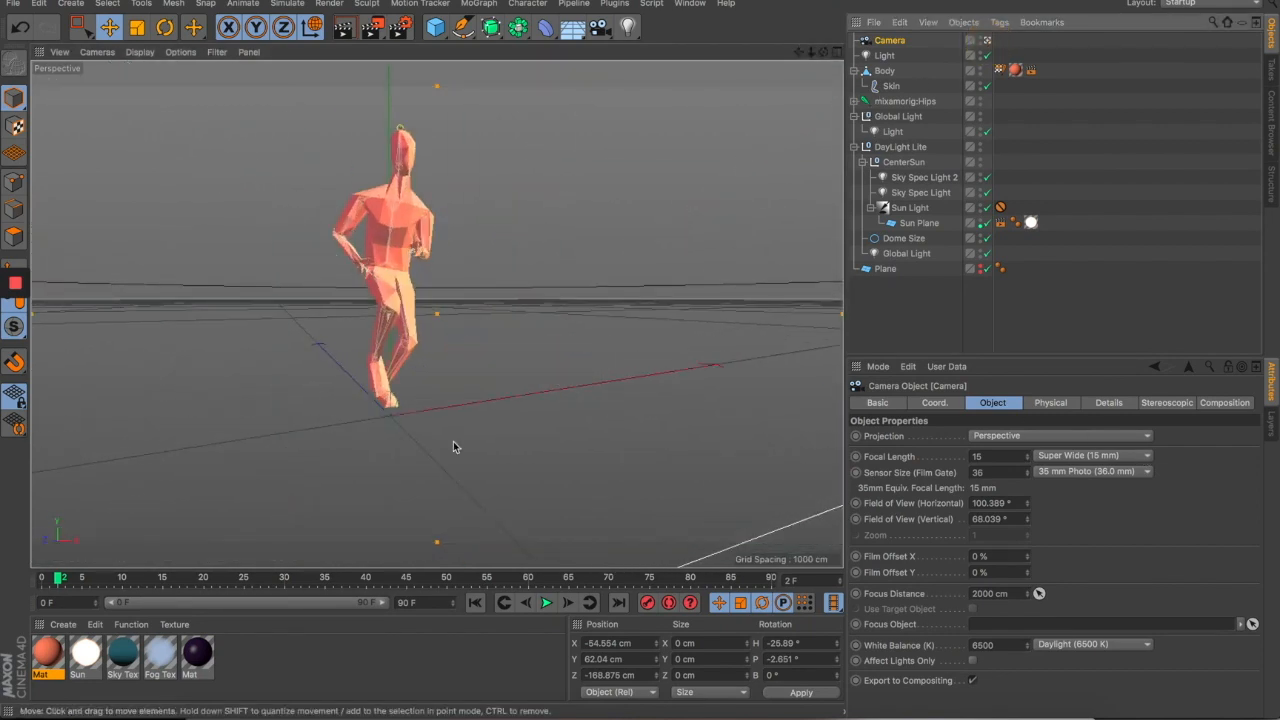
left_click_drag(112, 577, 488, 577)
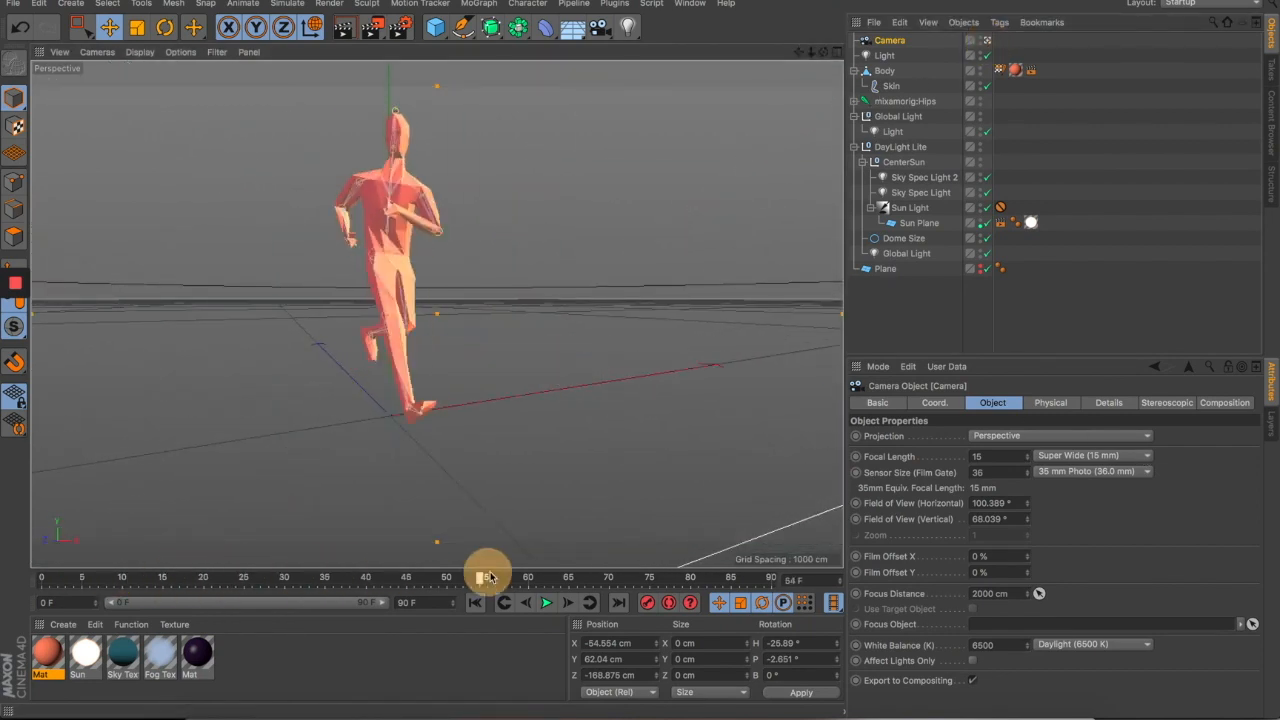
left_click(546, 604)
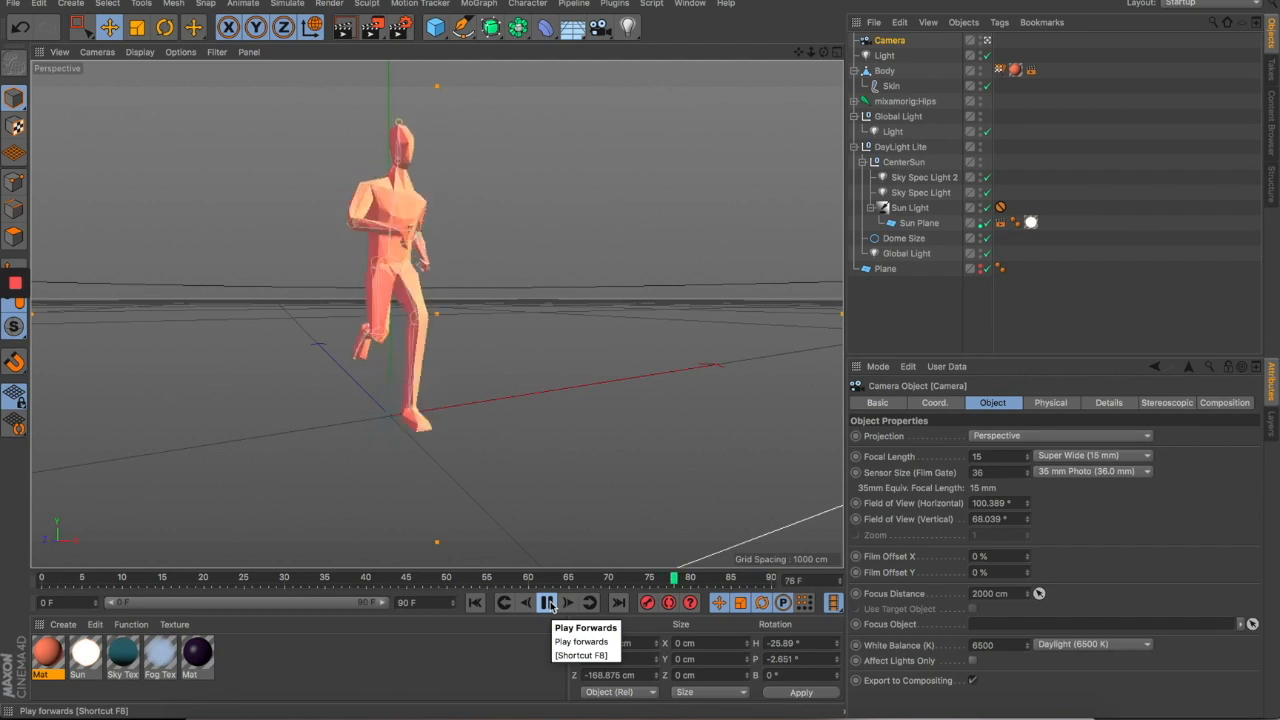
left_click(987, 41)
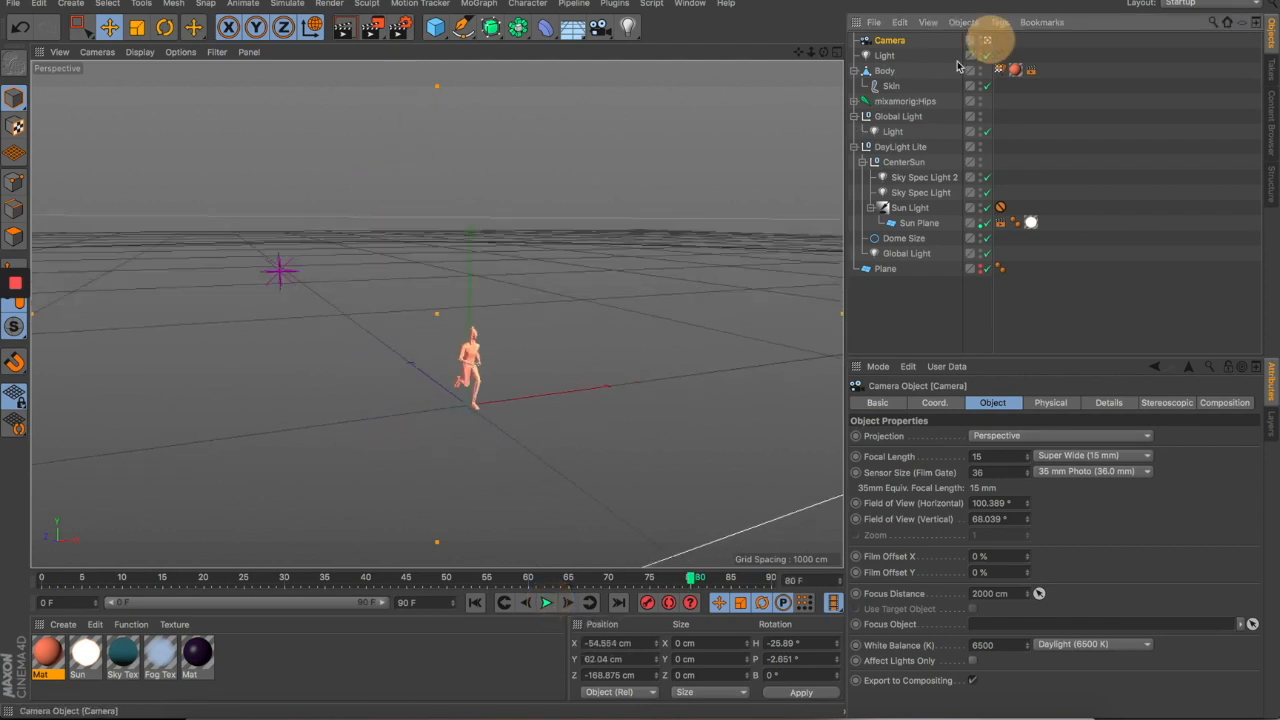
- Select the Sun Light in the scene
left_click_drag(633, 337, 129, 459)
scroll(331, 423, "down", 3)
left_click(686, 344)
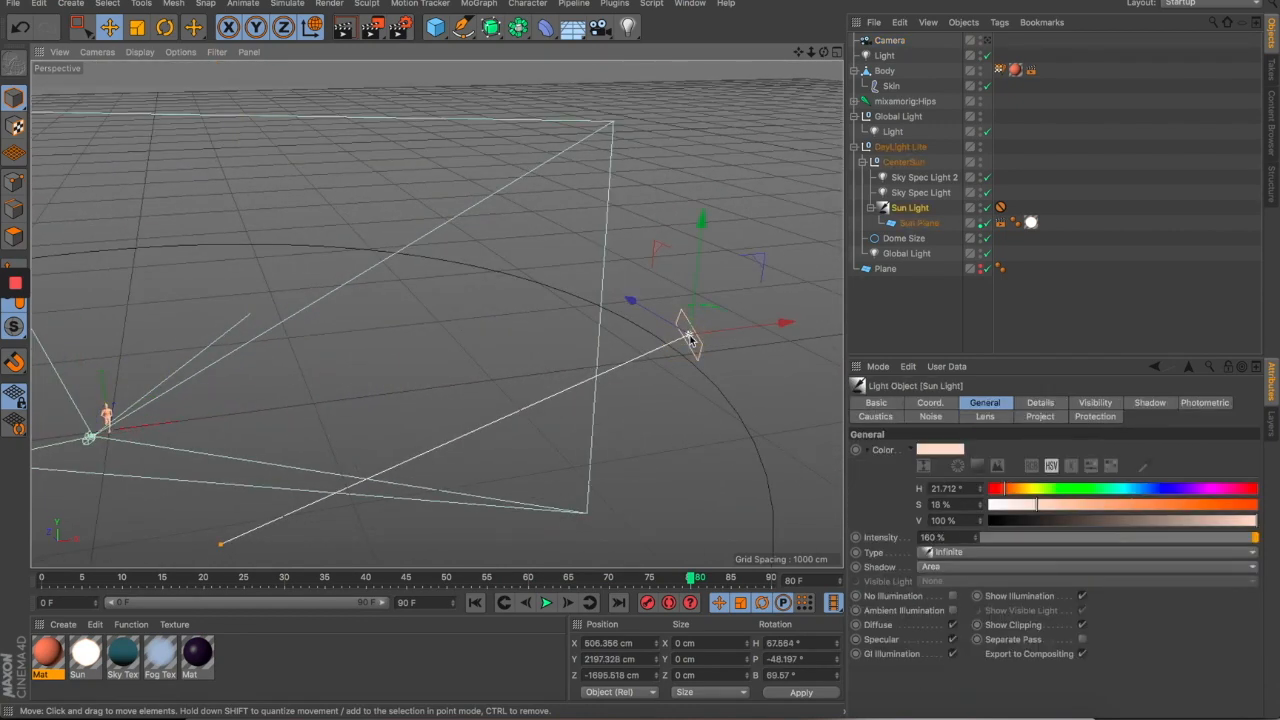
left_click_drag(250, 331, 484, 281)
scroll(505, 311, "up", 2)
scroll(289, 369, "up", 3)
scroll(396, 380, "up", 2)
- Select the magenta omni Light and disable it
left_click(347, 326)
left_click_drag(332, 413, 679, 244)
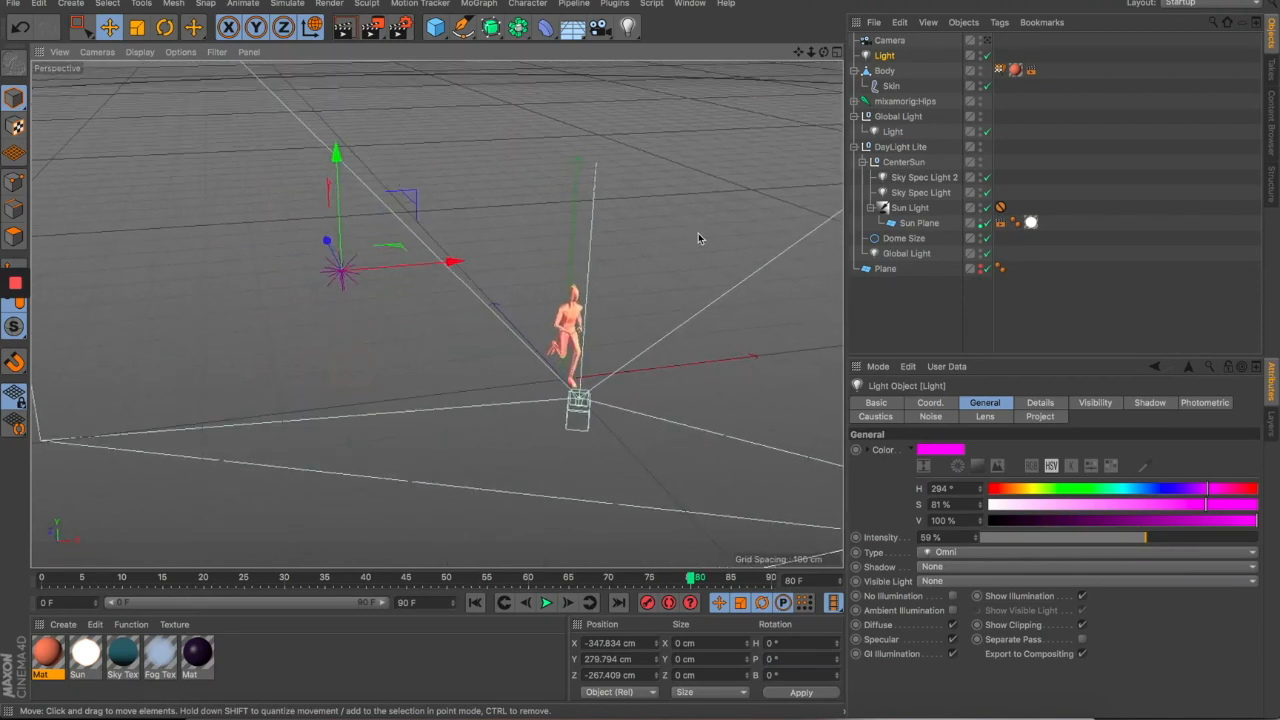
scroll(638, 332, "up", 8)
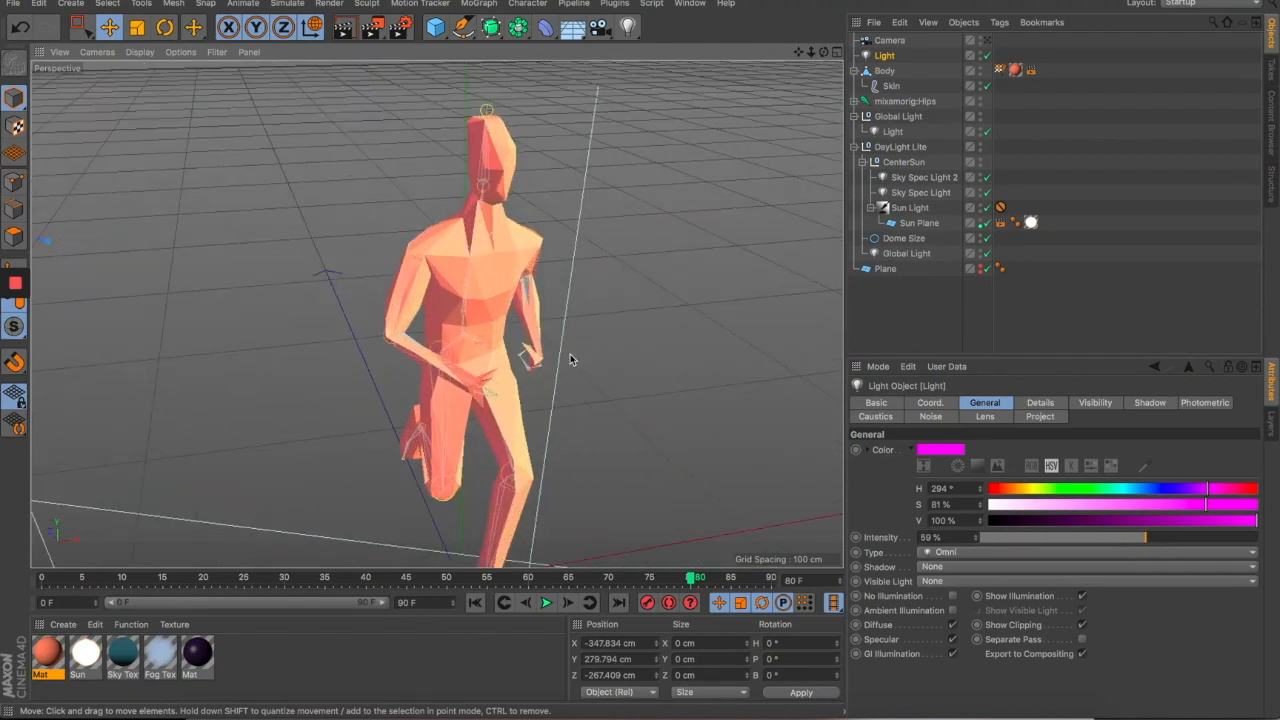
scroll(575, 340, "up", 3)
scroll(563, 369, "down", 8)
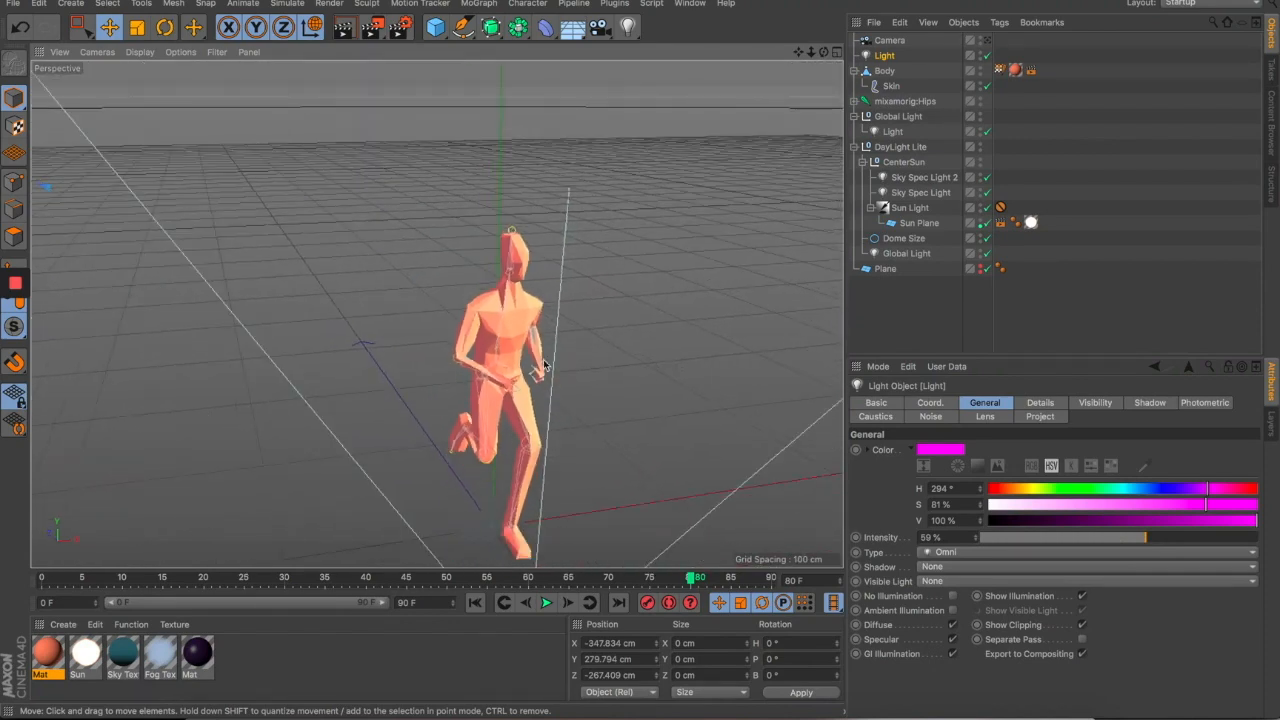
scroll(560, 369, "down", 4)
scroll(395, 283, "up", 2)
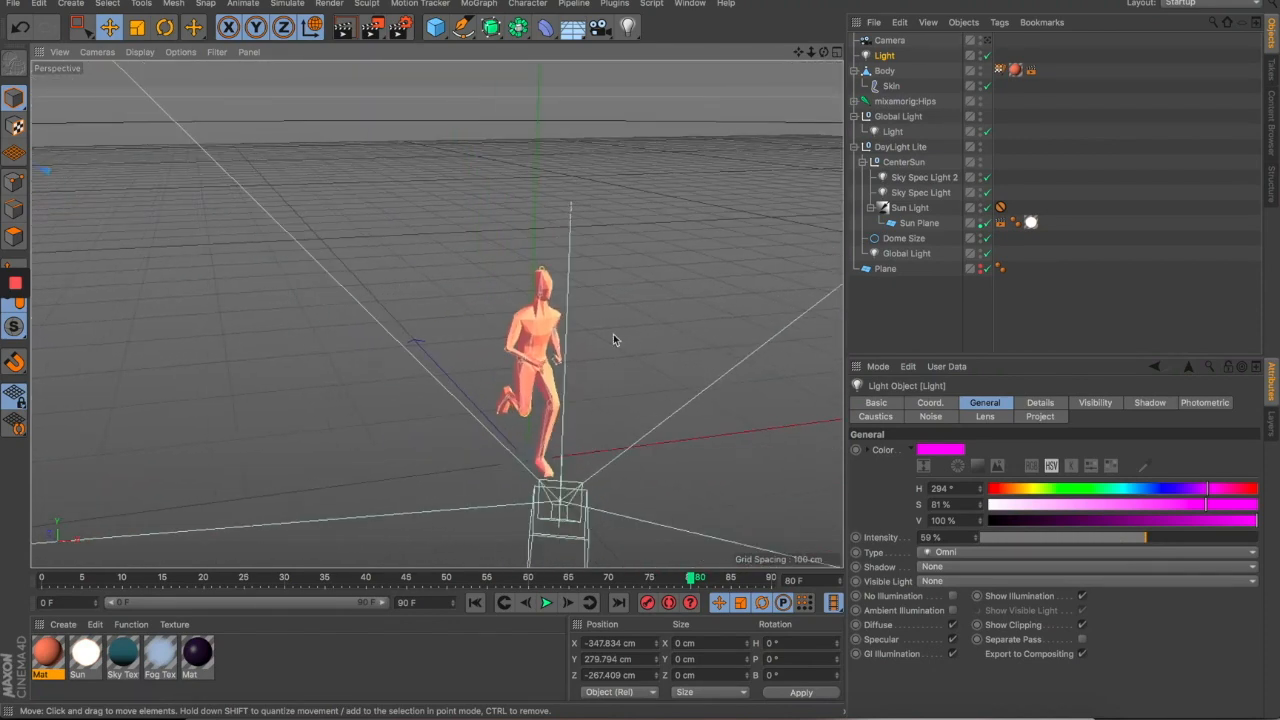
scroll(613, 336, "up", 3)
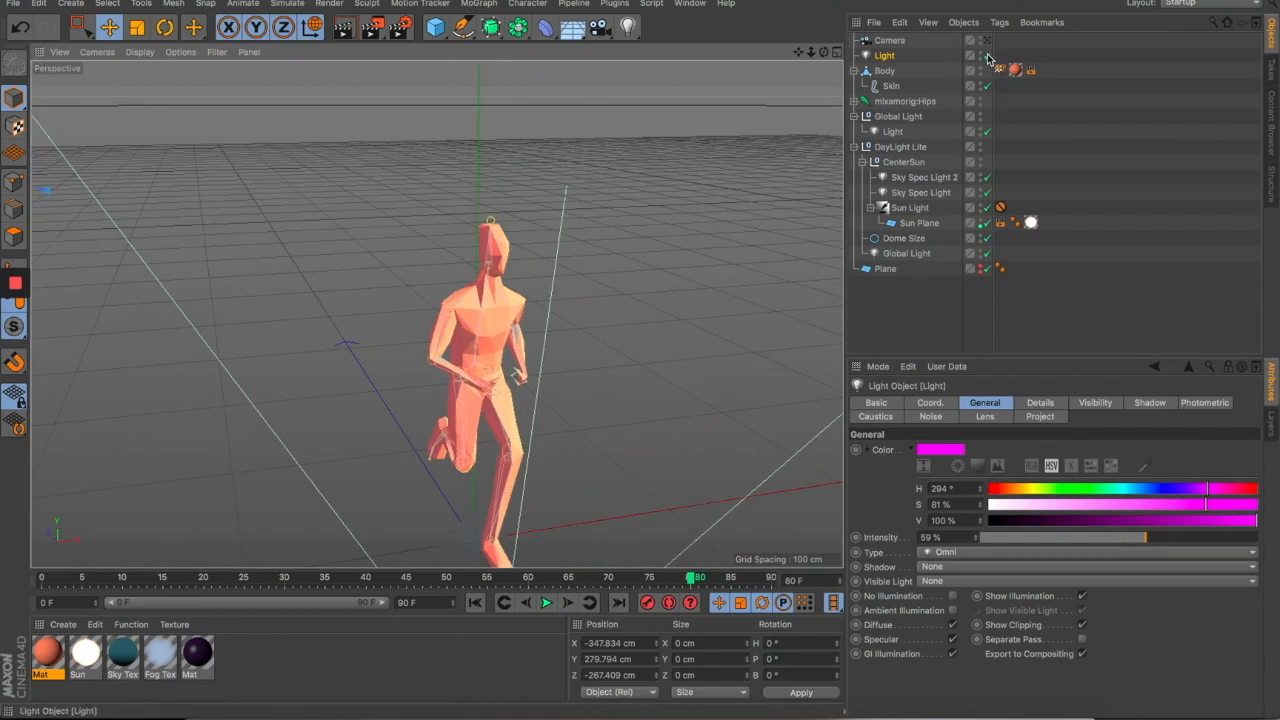
left_click(987, 55)
scroll(426, 410, "up", 2)
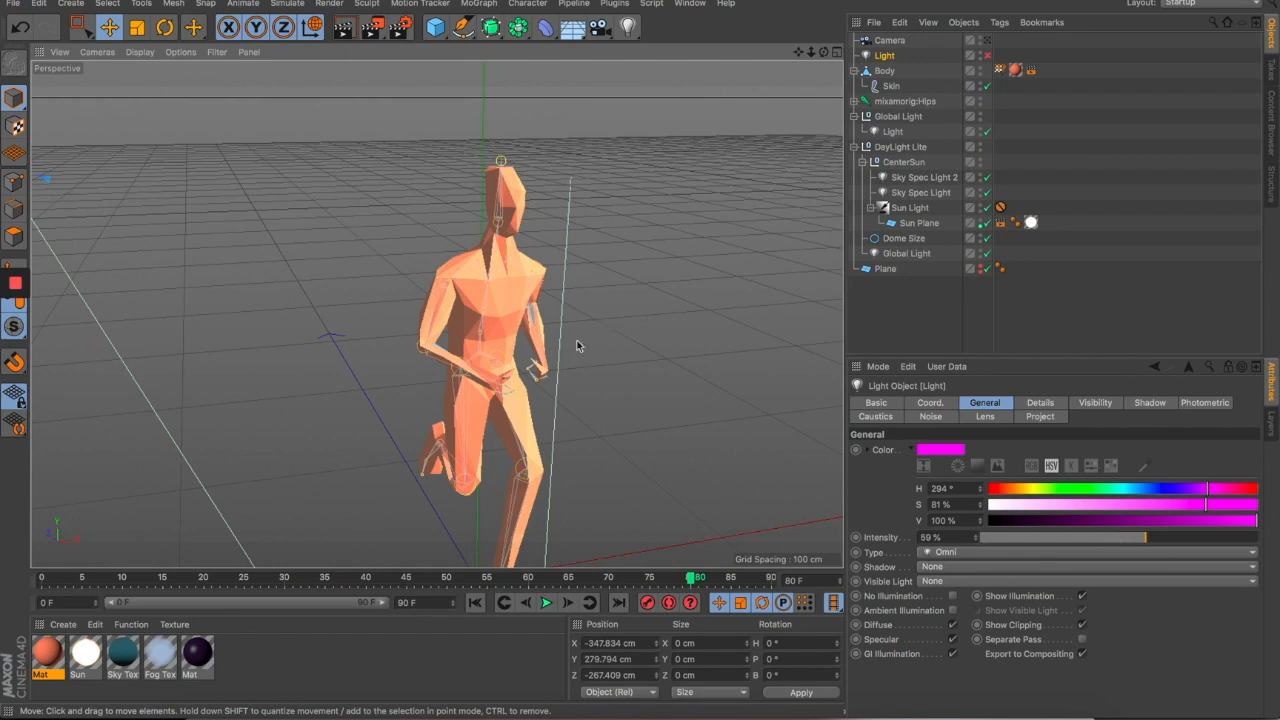
- Toggle the magenta Light off and back on to compare the figure's shading
left_click_drag(570, 383, 510, 420)
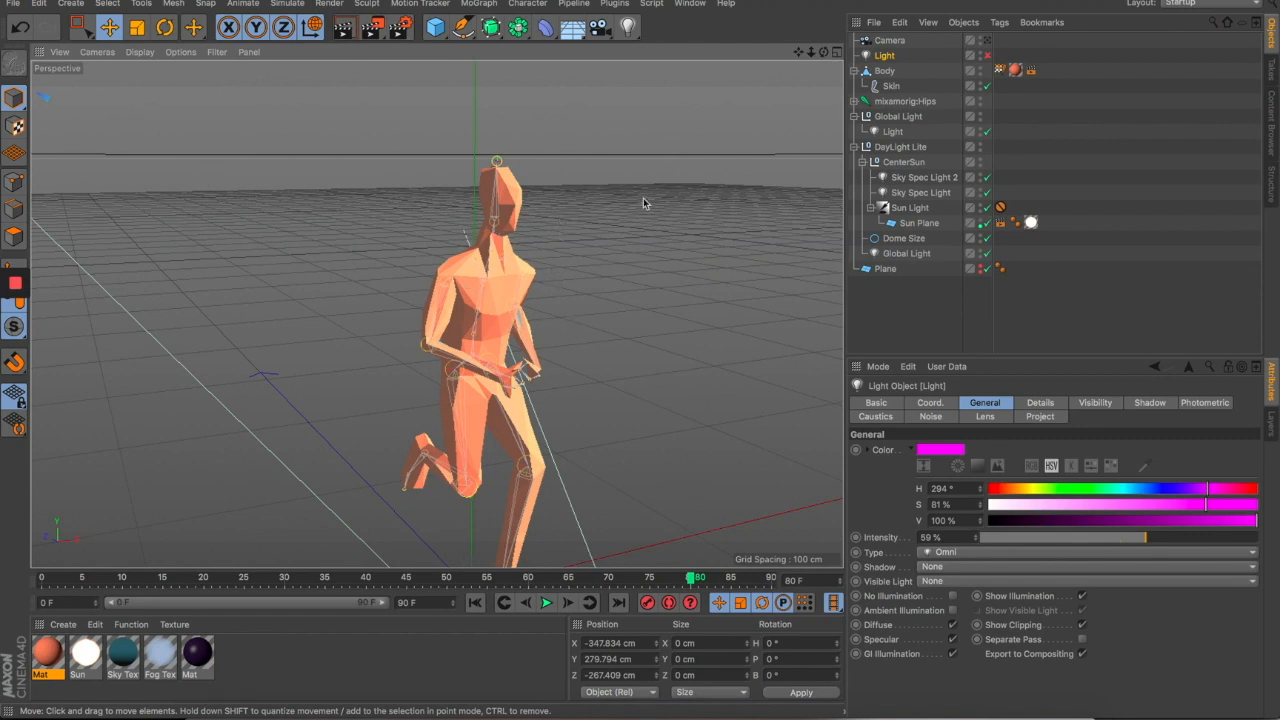
left_click(990, 57)
left_click(990, 57)
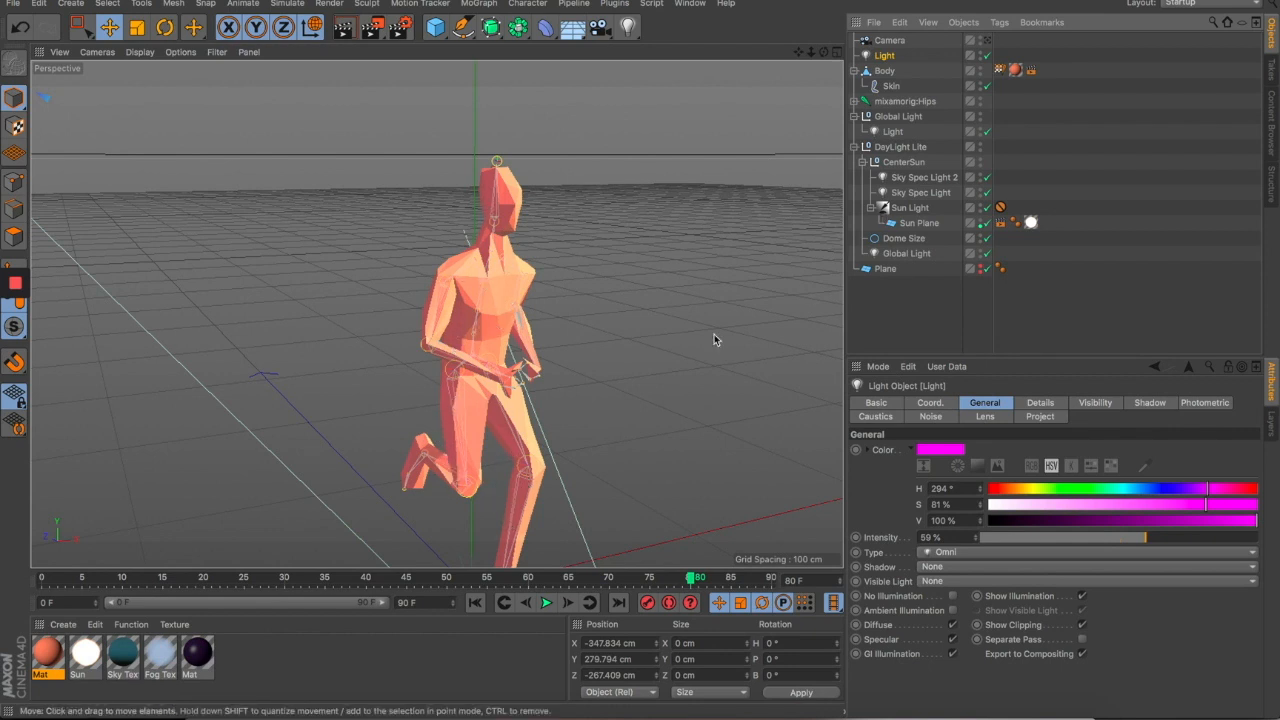
- Replay the run from frame 53, then view it through the scene Camera
left_click_drag(597, 397, 500, 337)
left_click_drag(88, 578, 472, 547)
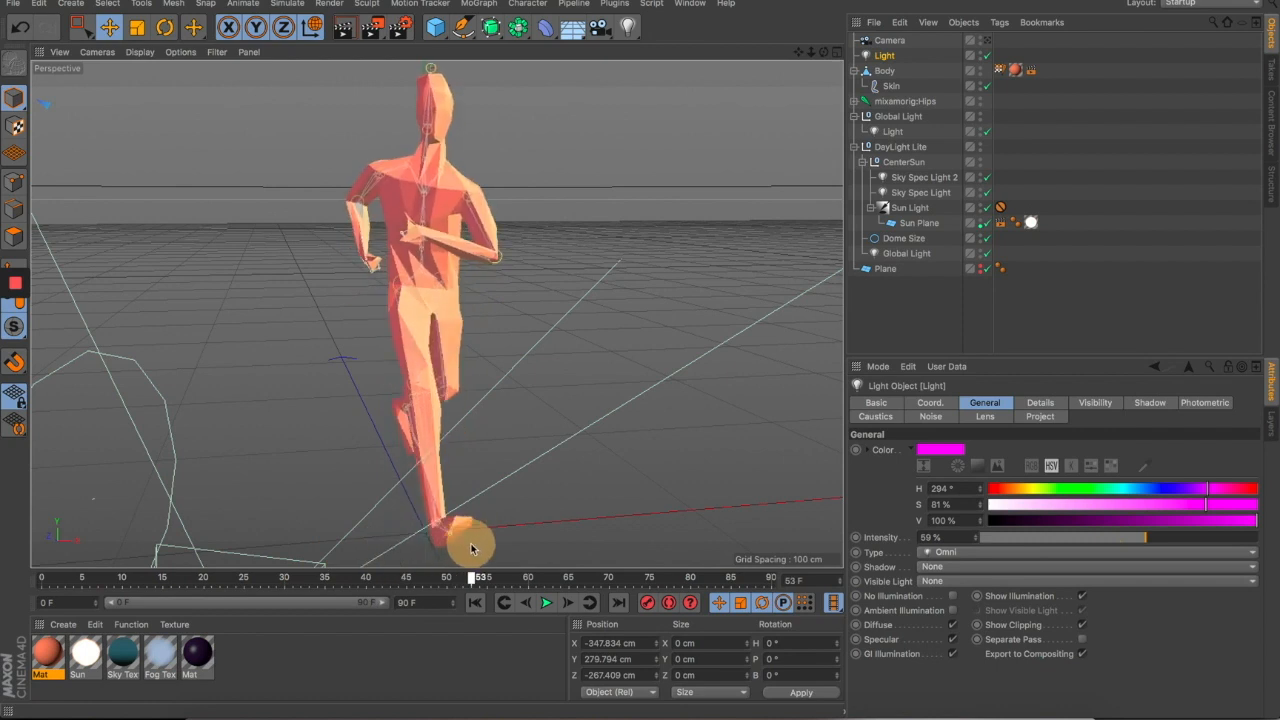
left_click(546, 602)
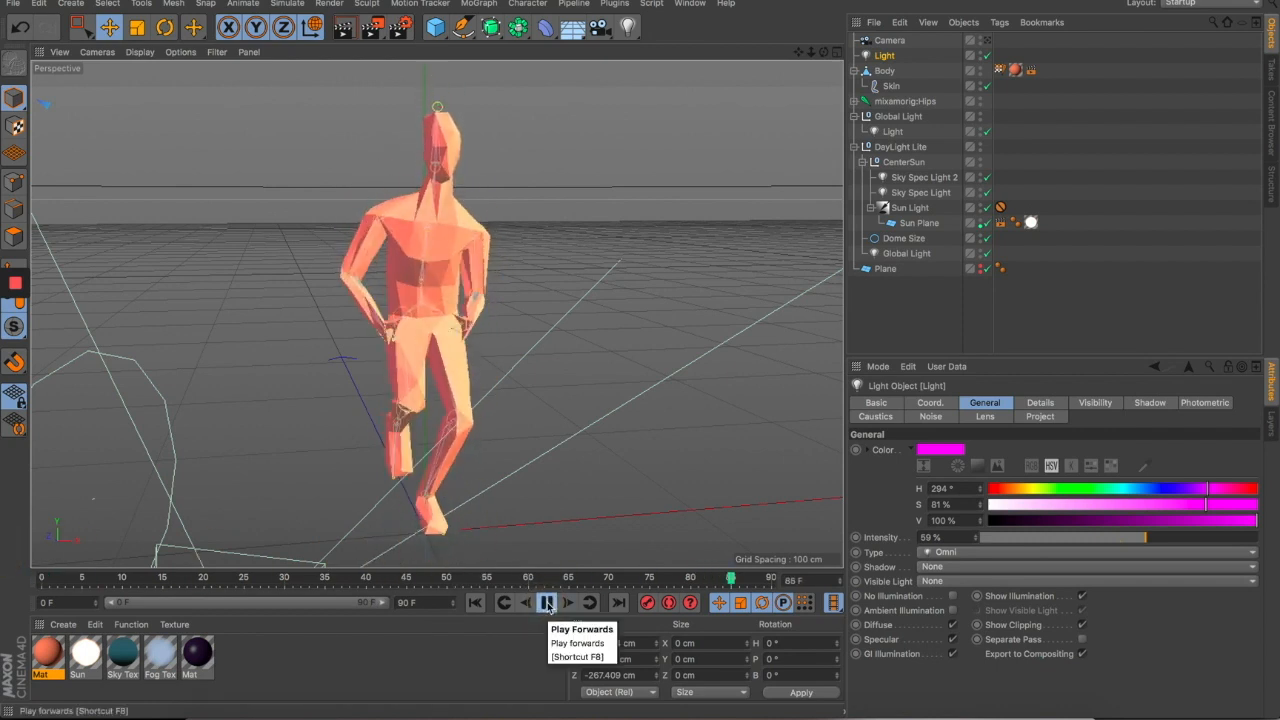
left_click(547, 604)
left_click_drag(700, 204, 714, 194)
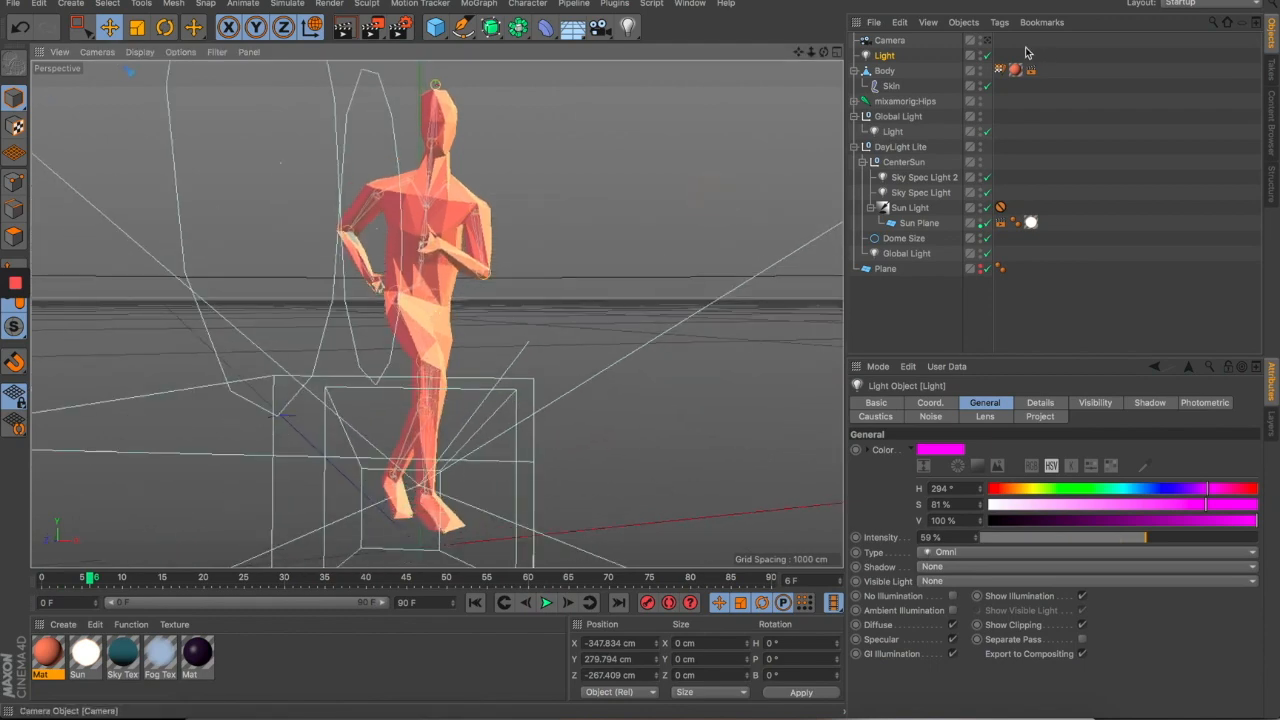
left_click(987, 40)
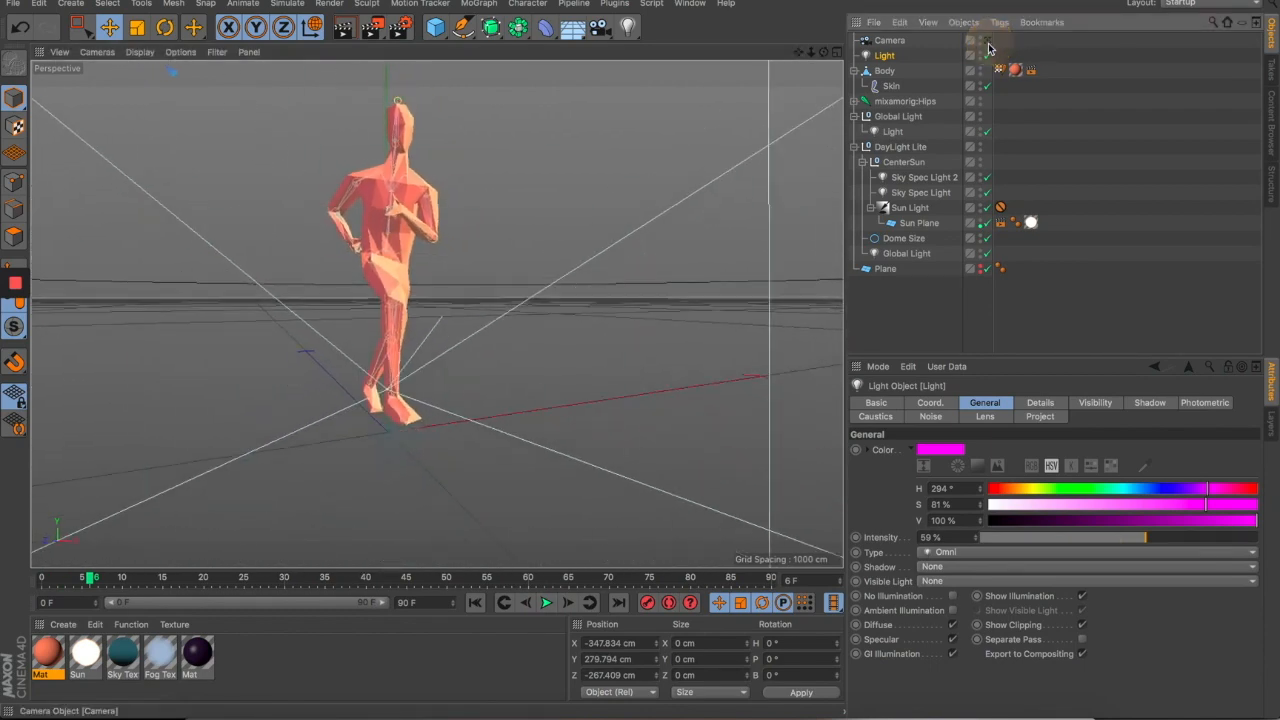
left_click(602, 197)
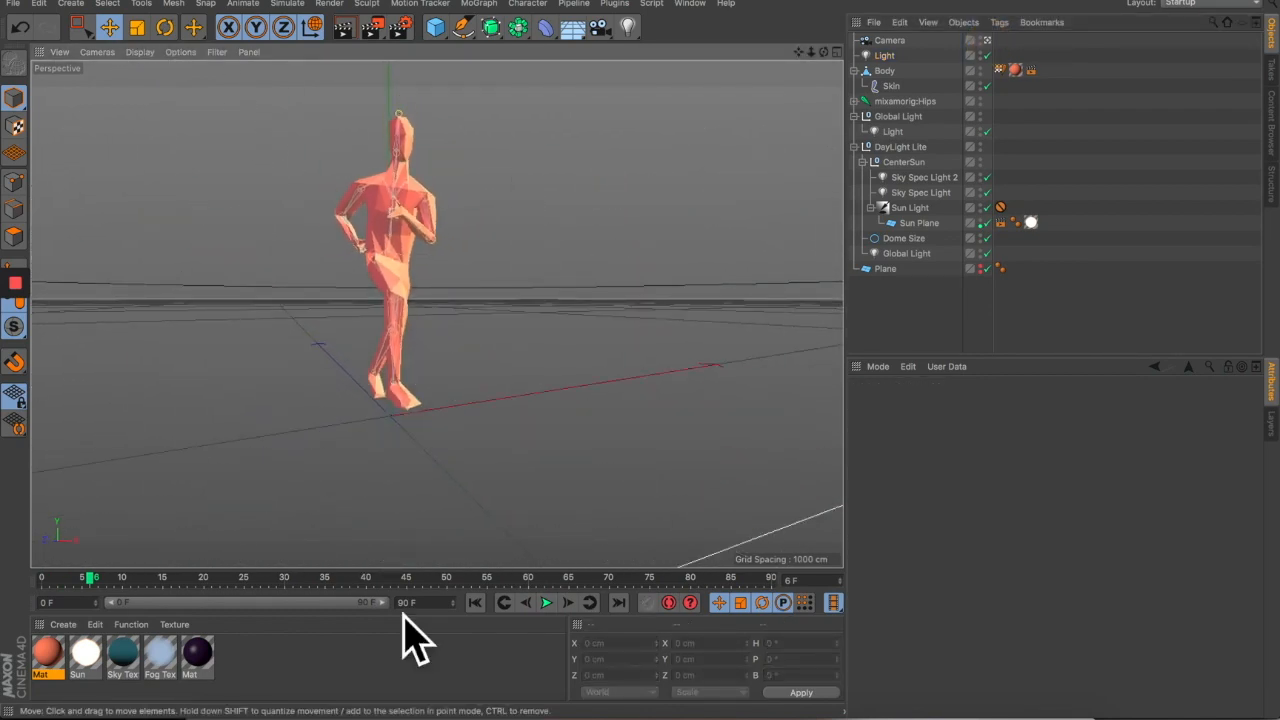
- Move the run to mid-stride frame 55 and inspect a test render of the character
left_click(183, 582)
left_click_drag(205, 585, 484, 550)
left_click(372, 27)
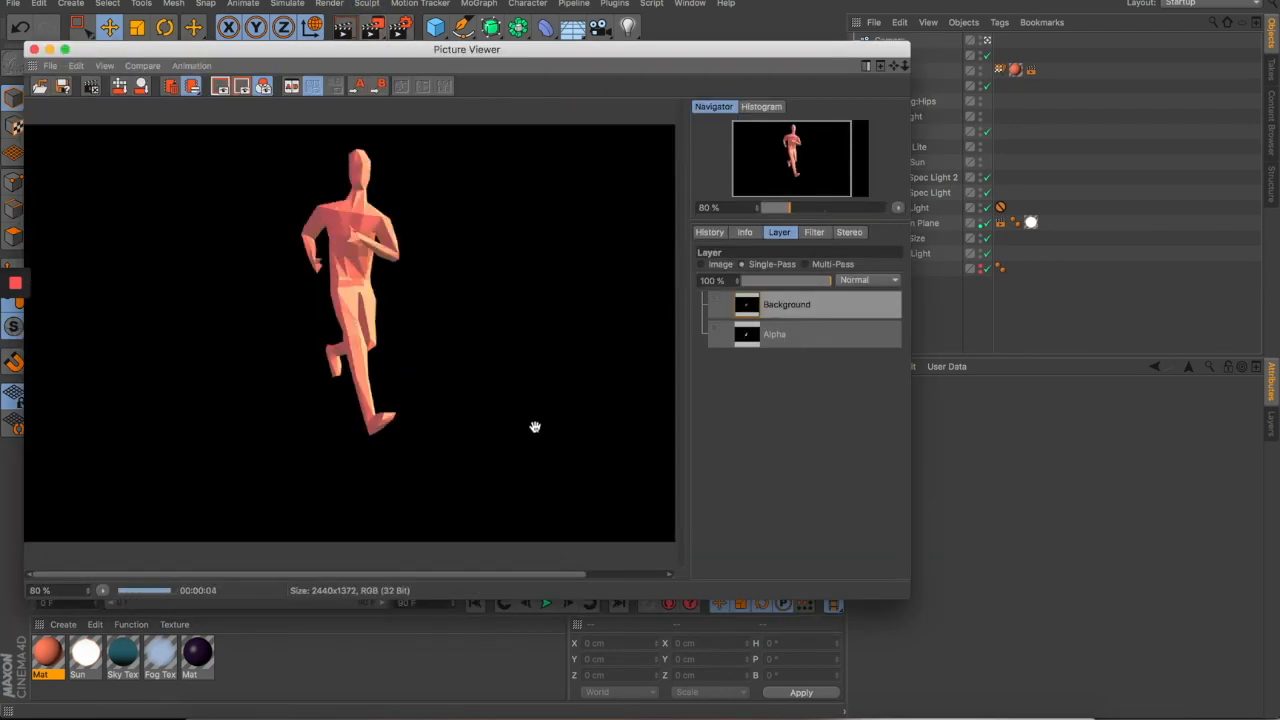
scroll(322, 207, "up", 2)
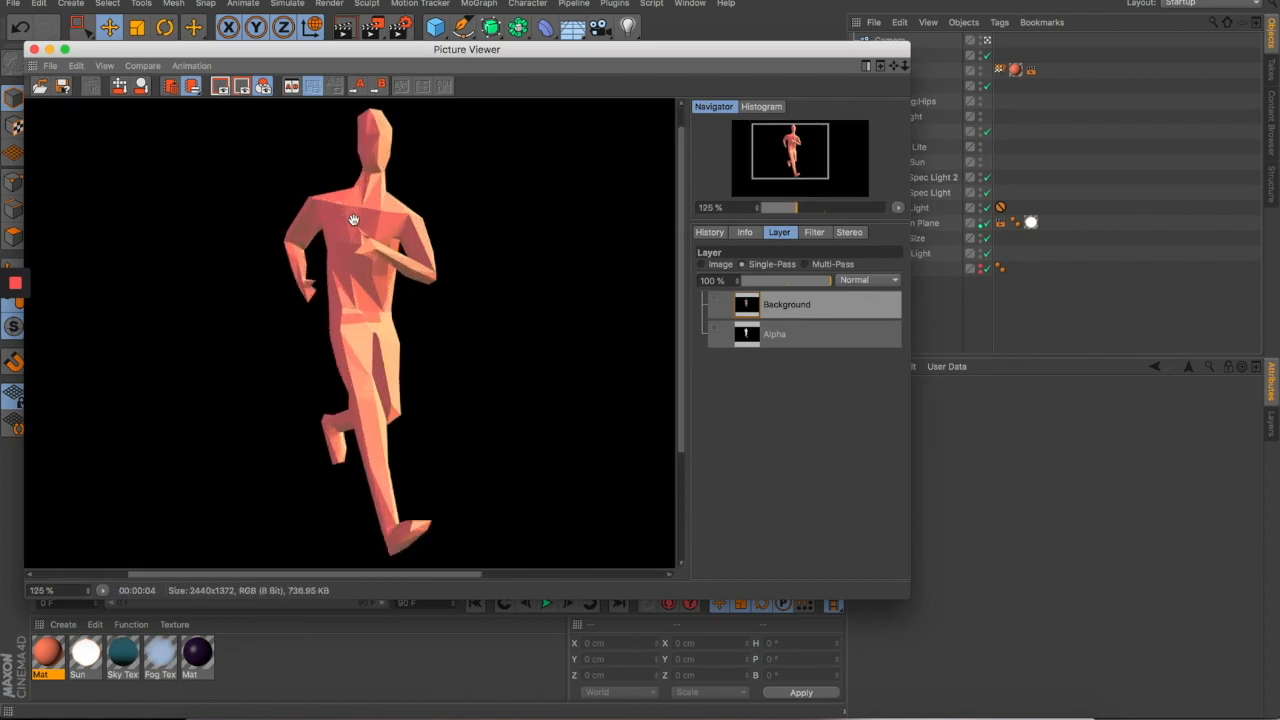
scroll(353, 219, "down", 1)
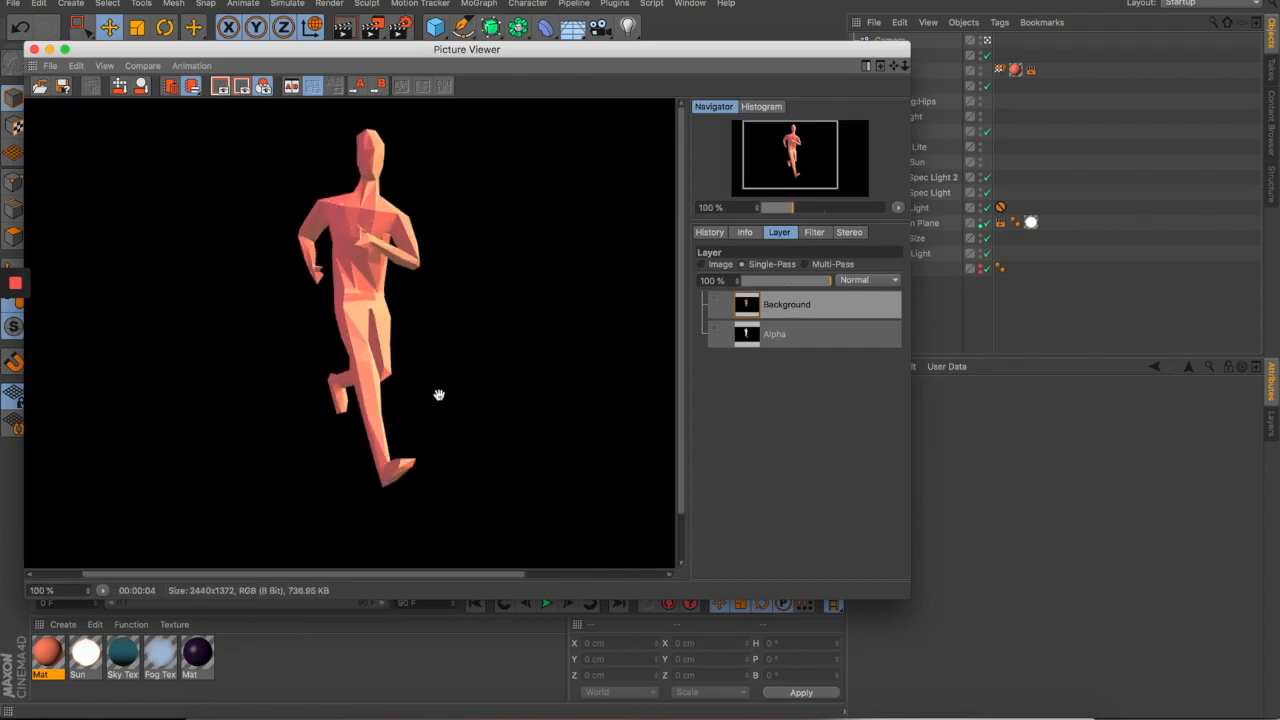
scroll(364, 333, "up", 2)
scroll(364, 336, "down", 2)
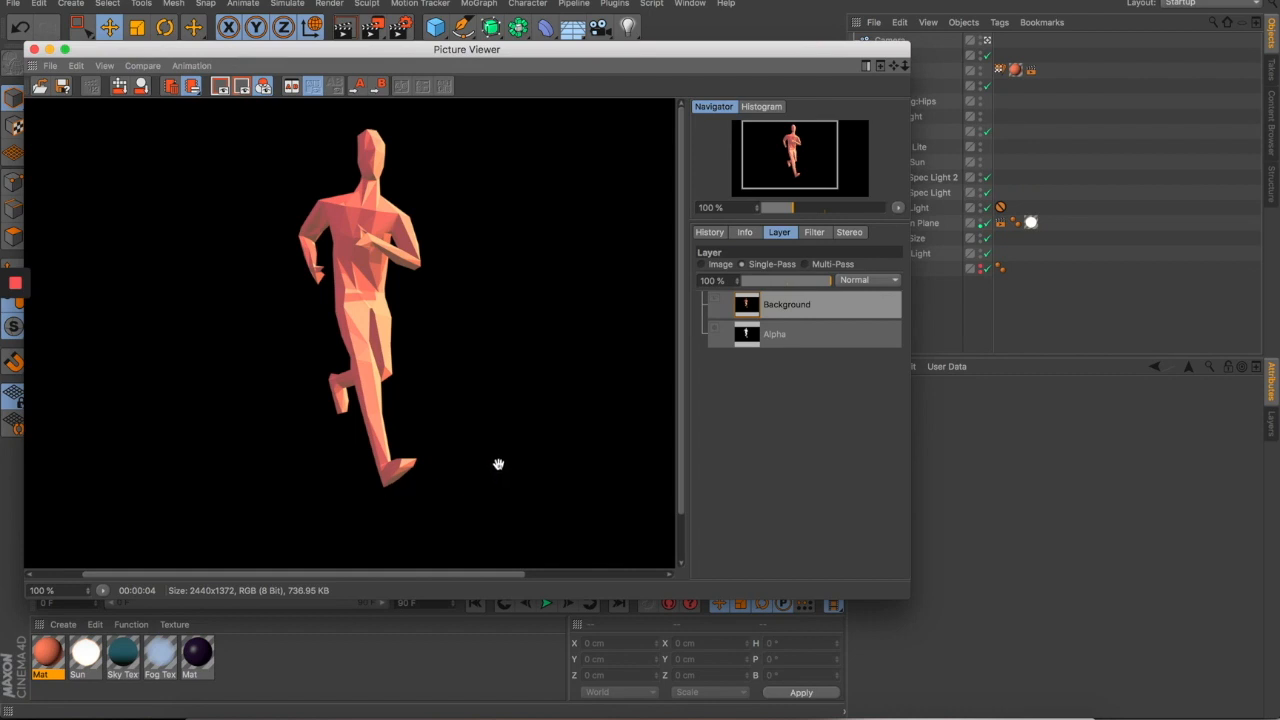
scroll(498, 464, "down", 1)
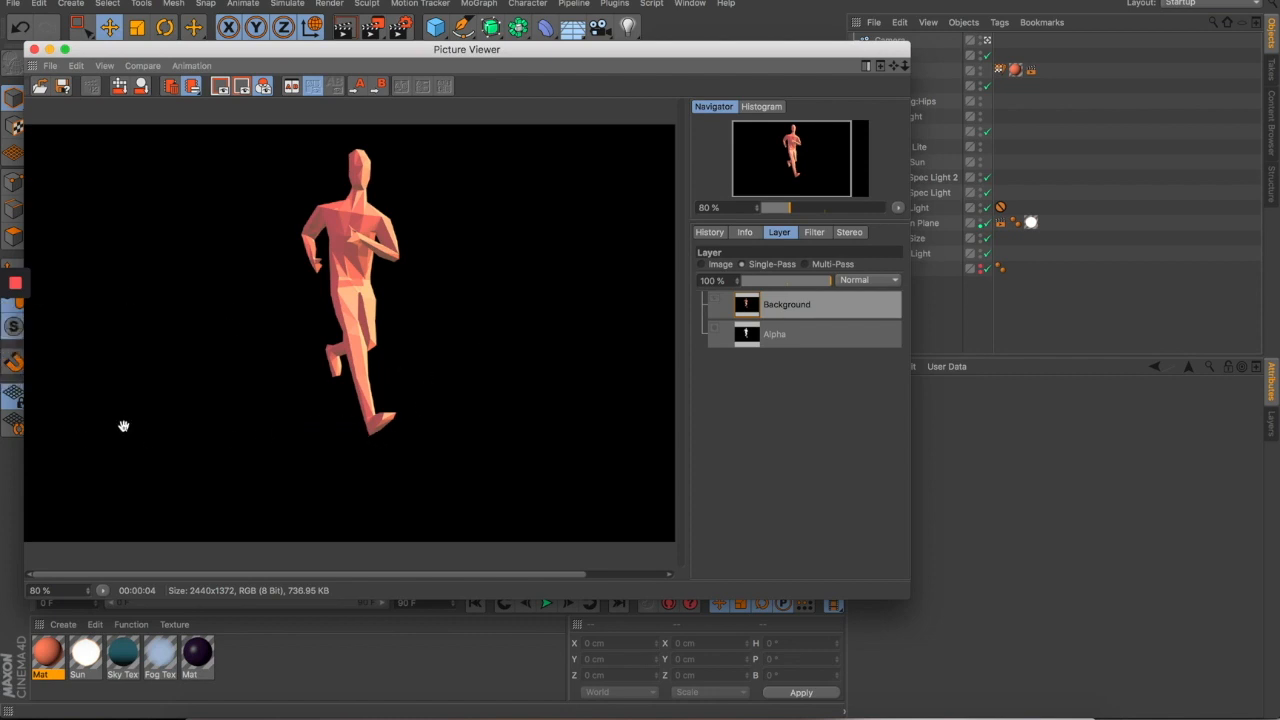
left_click(33, 49)
- Add a floor plane raised slightly on Y, sized 2000 × 2000 cm
left_click(571, 300)
left_click_drag(438, 36, 580, 80)
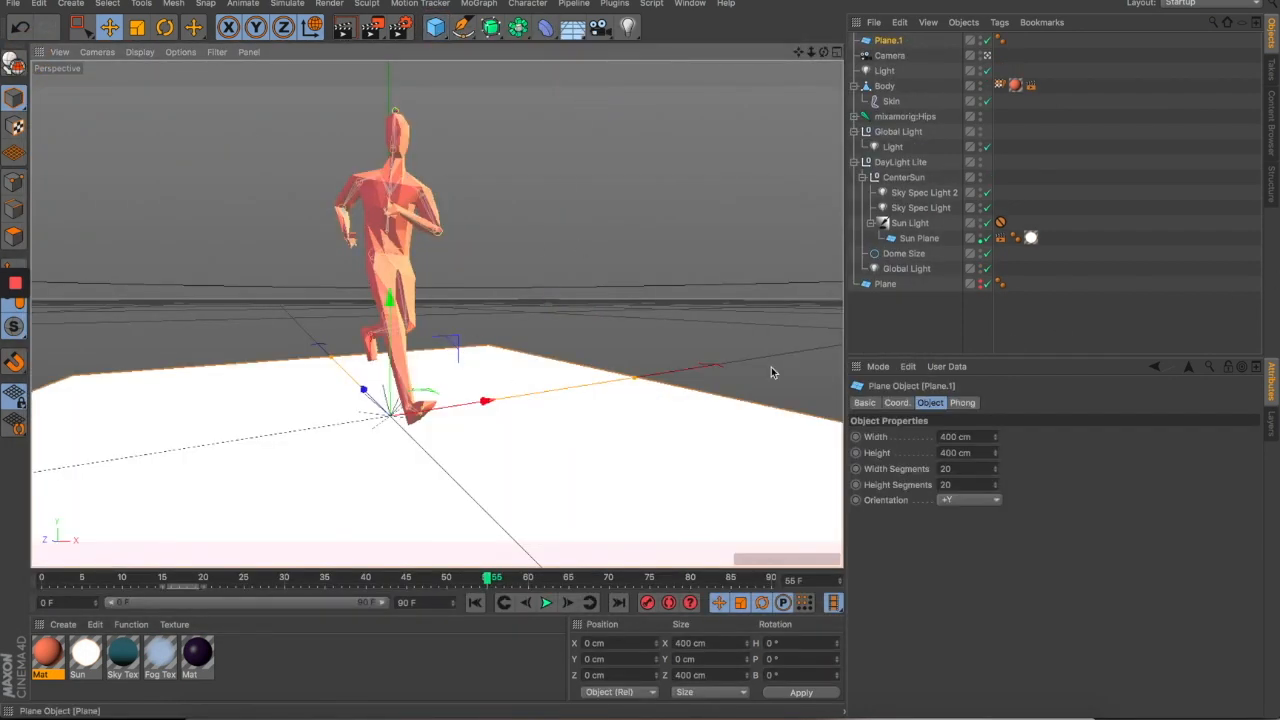
left_click_drag(381, 343, 398, 326)
left_click(955, 436)
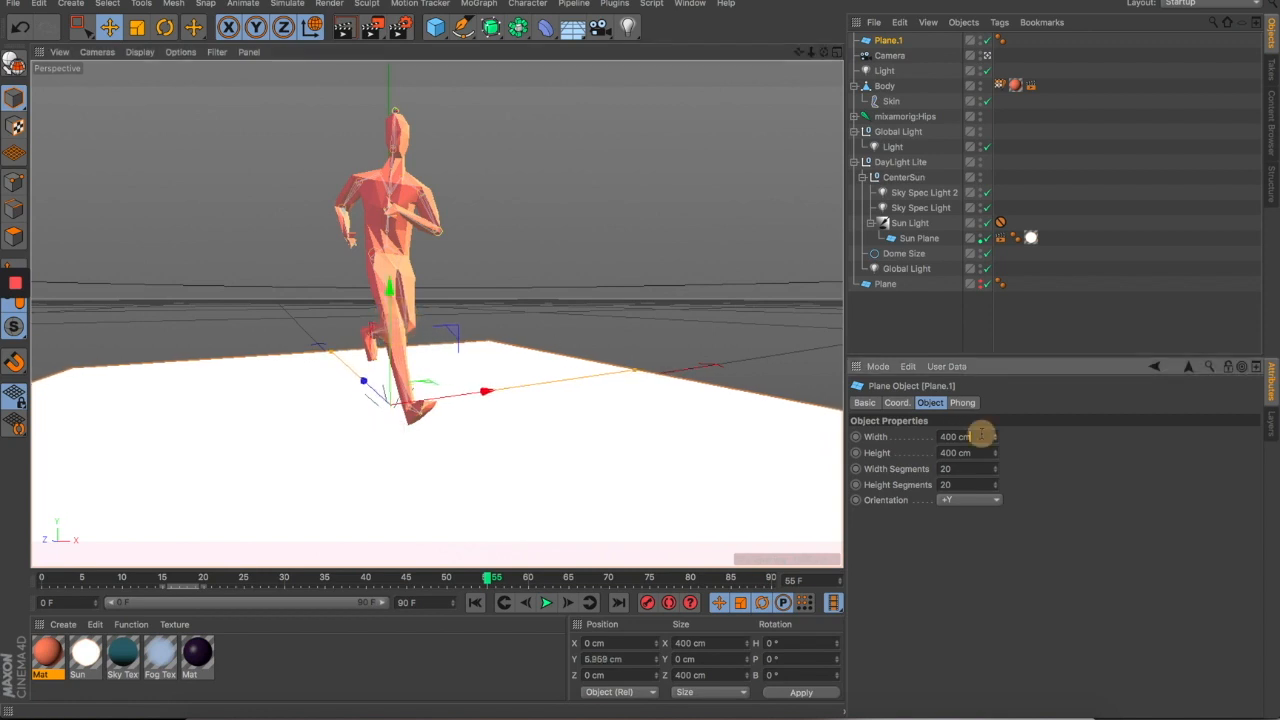
type("2000")
left_click_drag(977, 453, 798, 446)
type("2000")
left_click(982, 436)
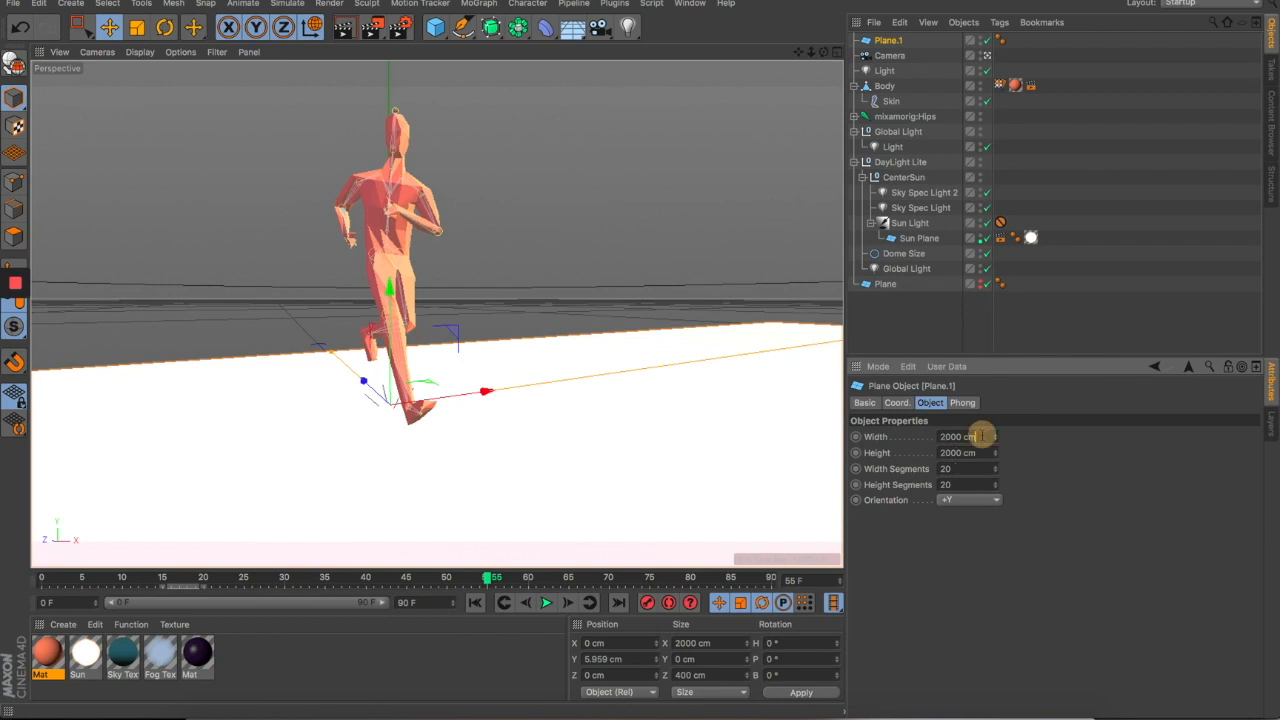
left_click(677, 271)
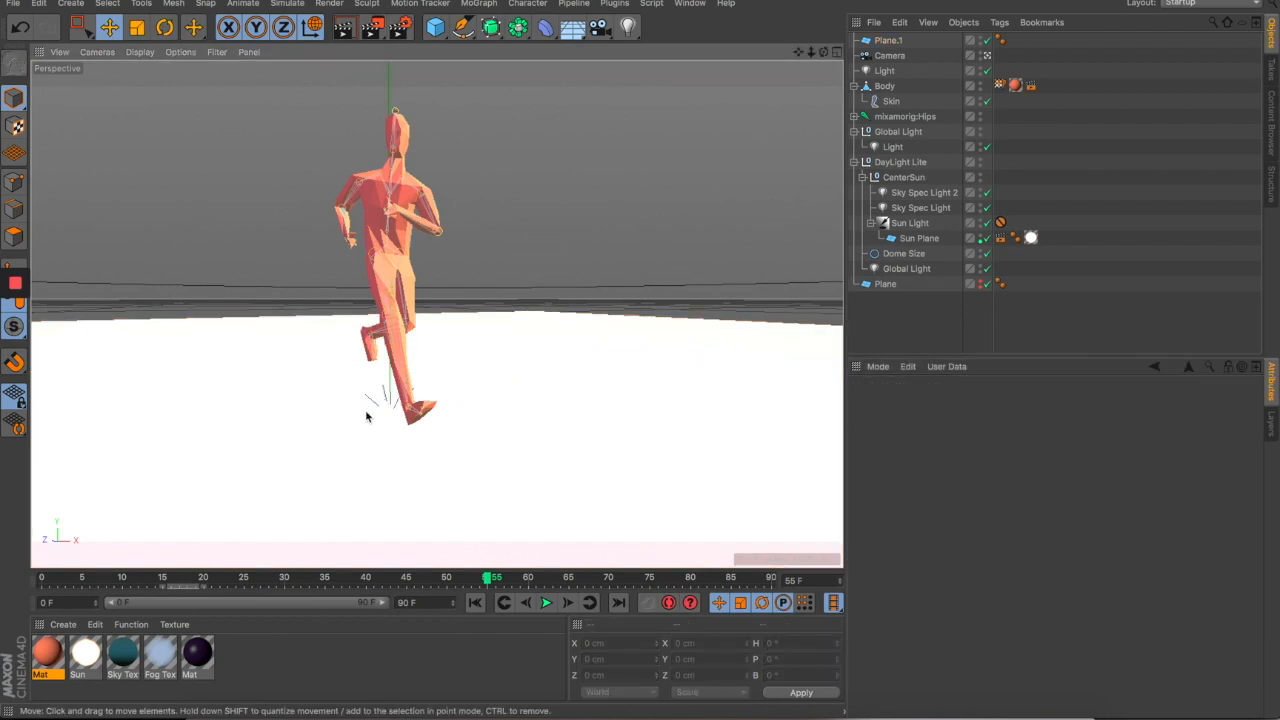
left_click(63, 624)
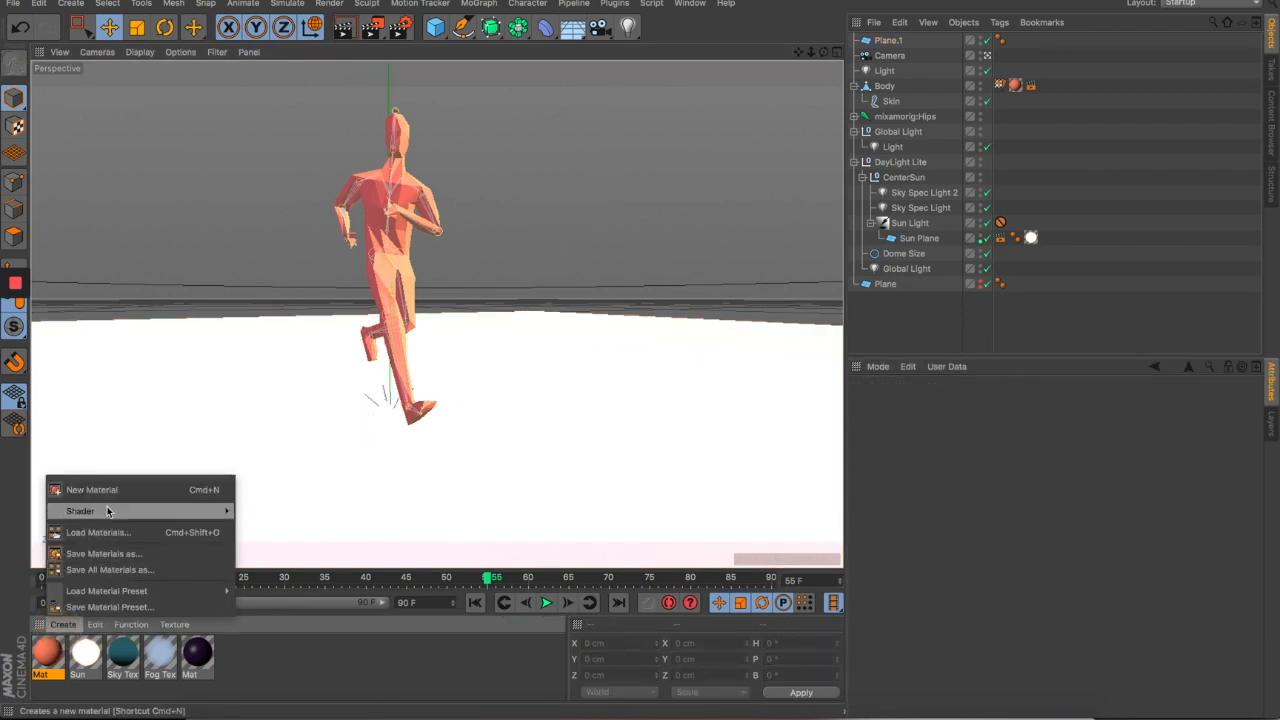
- Create a Shadow Catcher material, apply it to Plane.1, and render a test frame
mouse_move(110, 512)
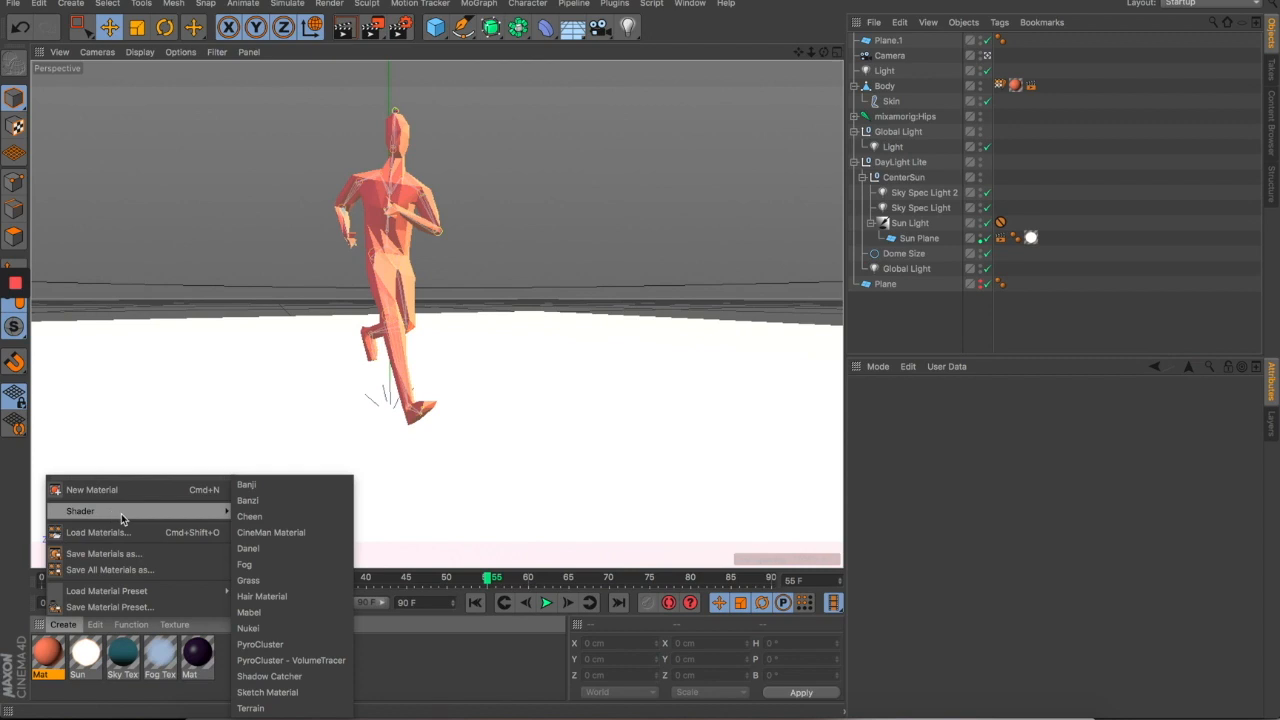
left_click(290, 677)
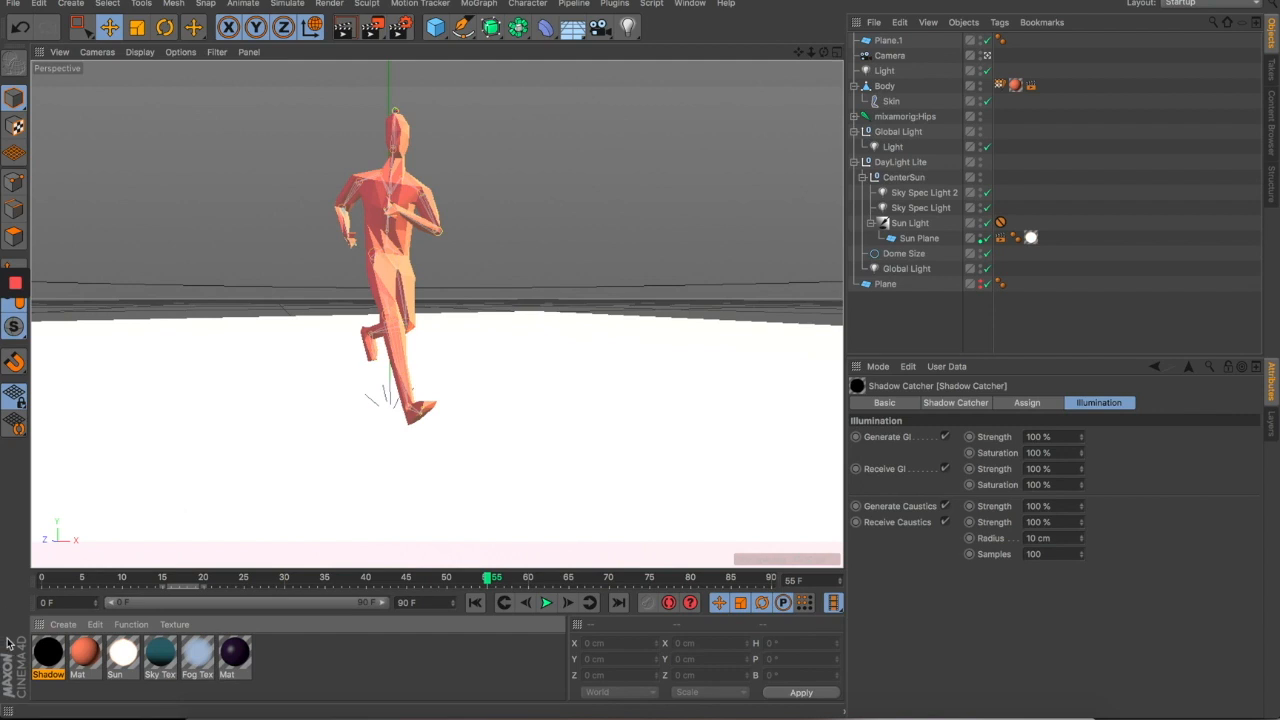
key("ctrl+z")
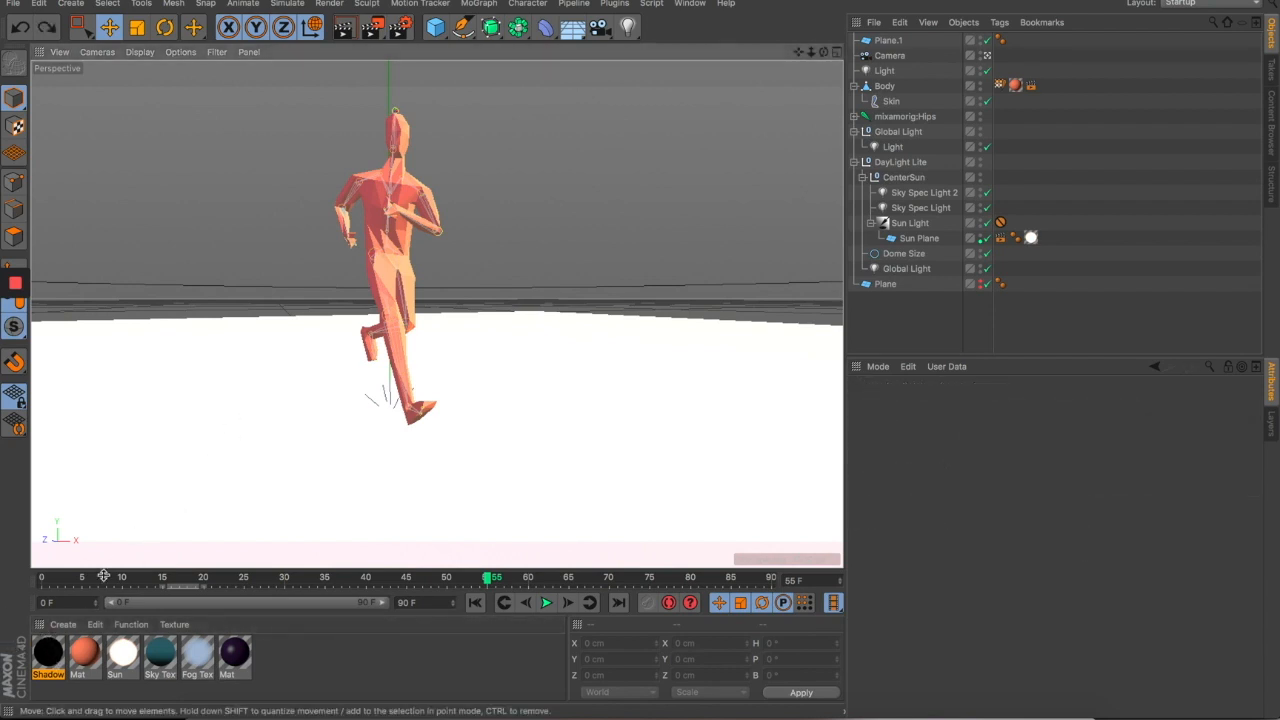
left_click_drag(53, 656, 286, 406)
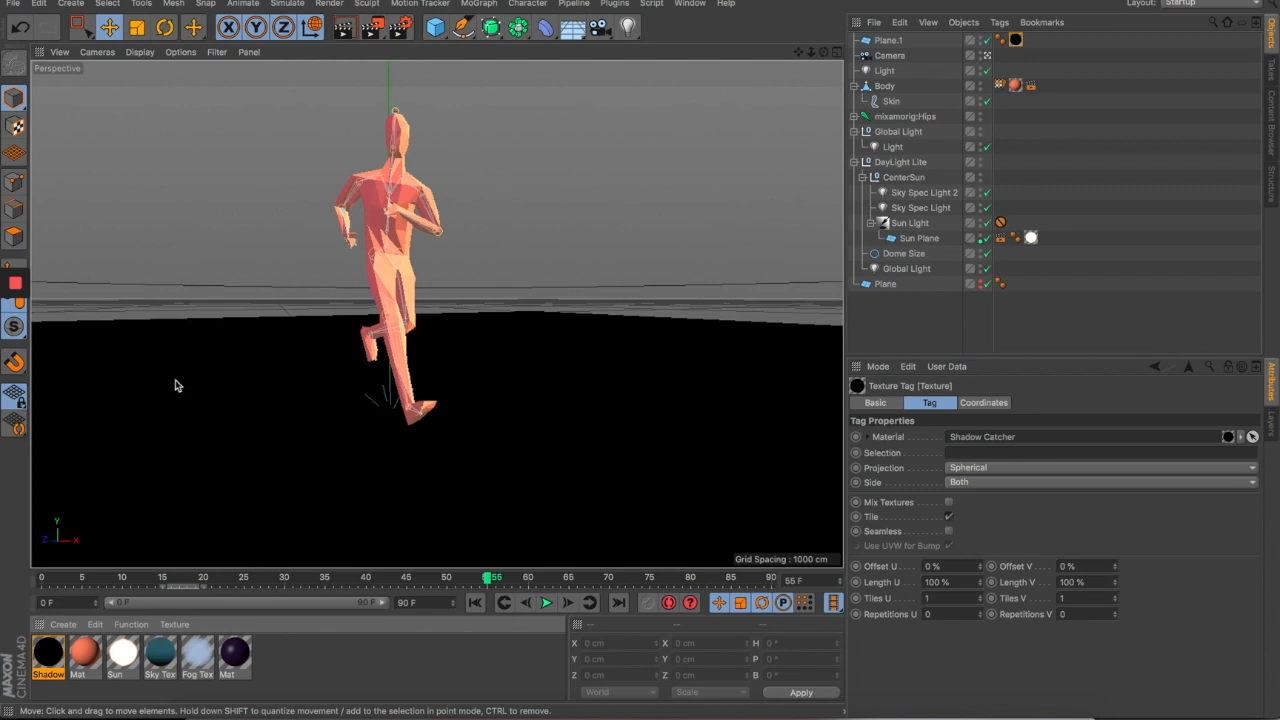
left_click(372, 27)
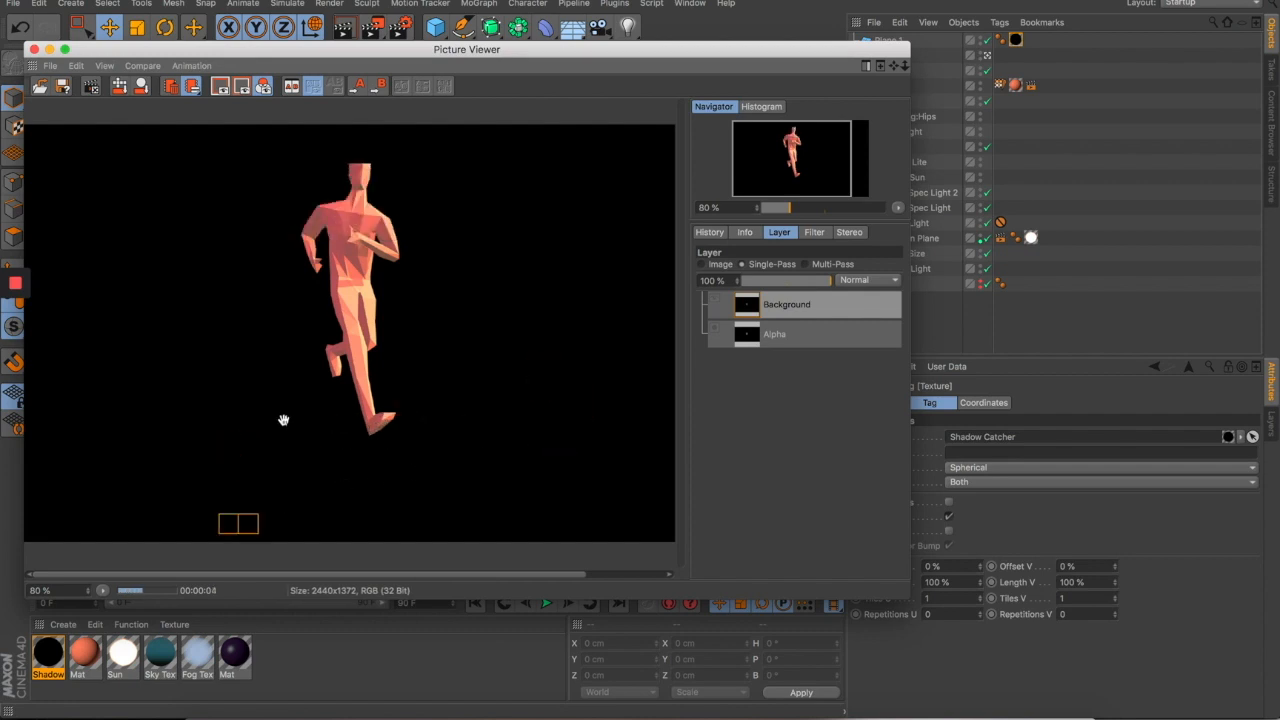
- Switch the render between its Alpha layer and colour Background to check the runner's shadow
left_click(794, 343)
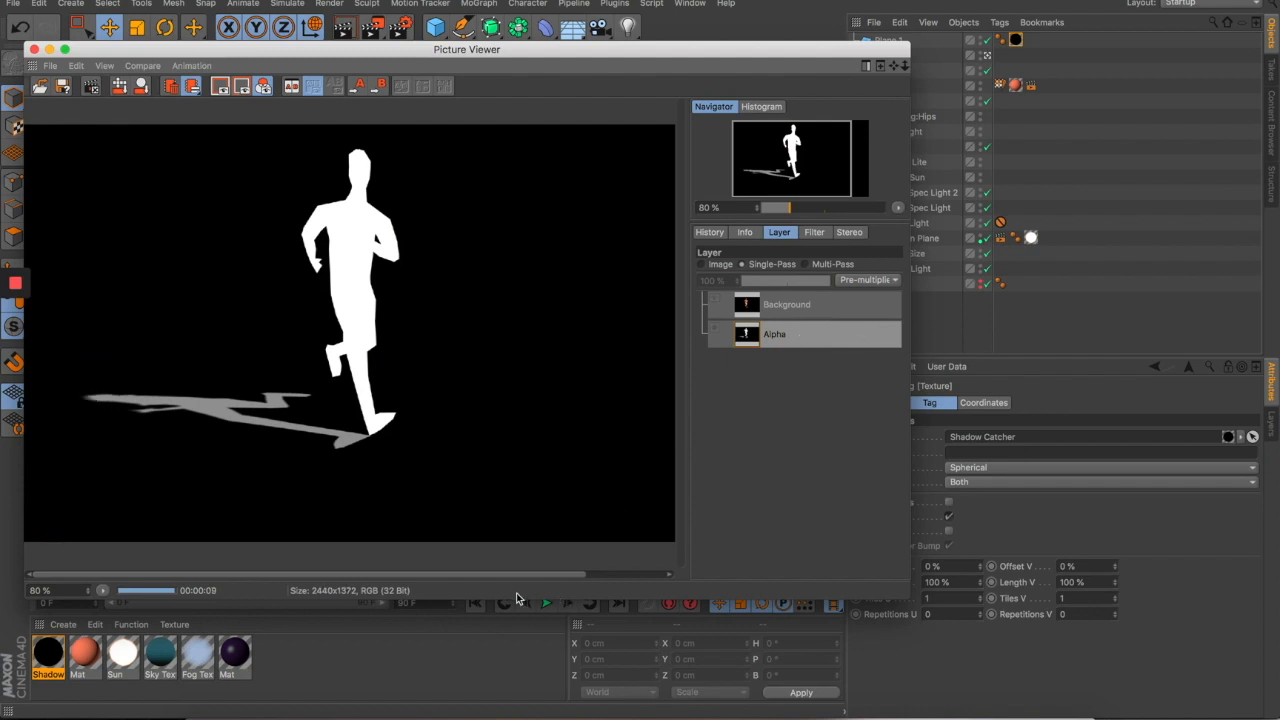
left_click(832, 312)
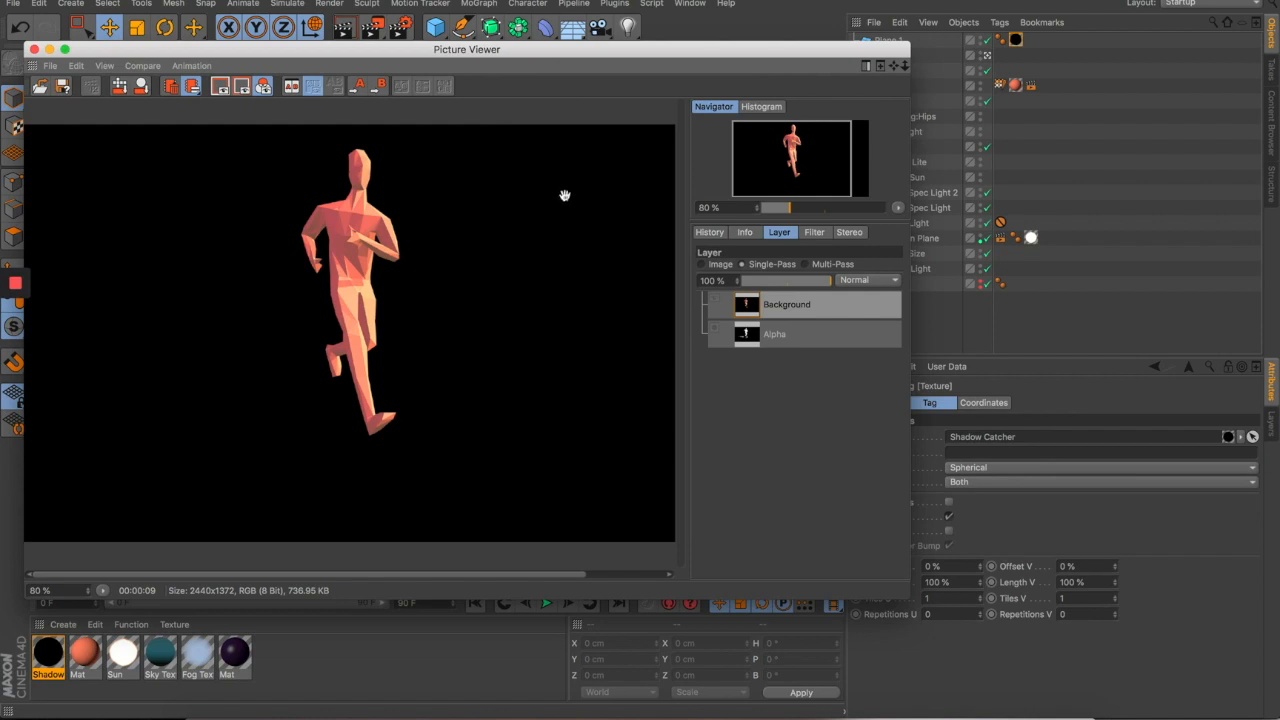
left_click(808, 335)
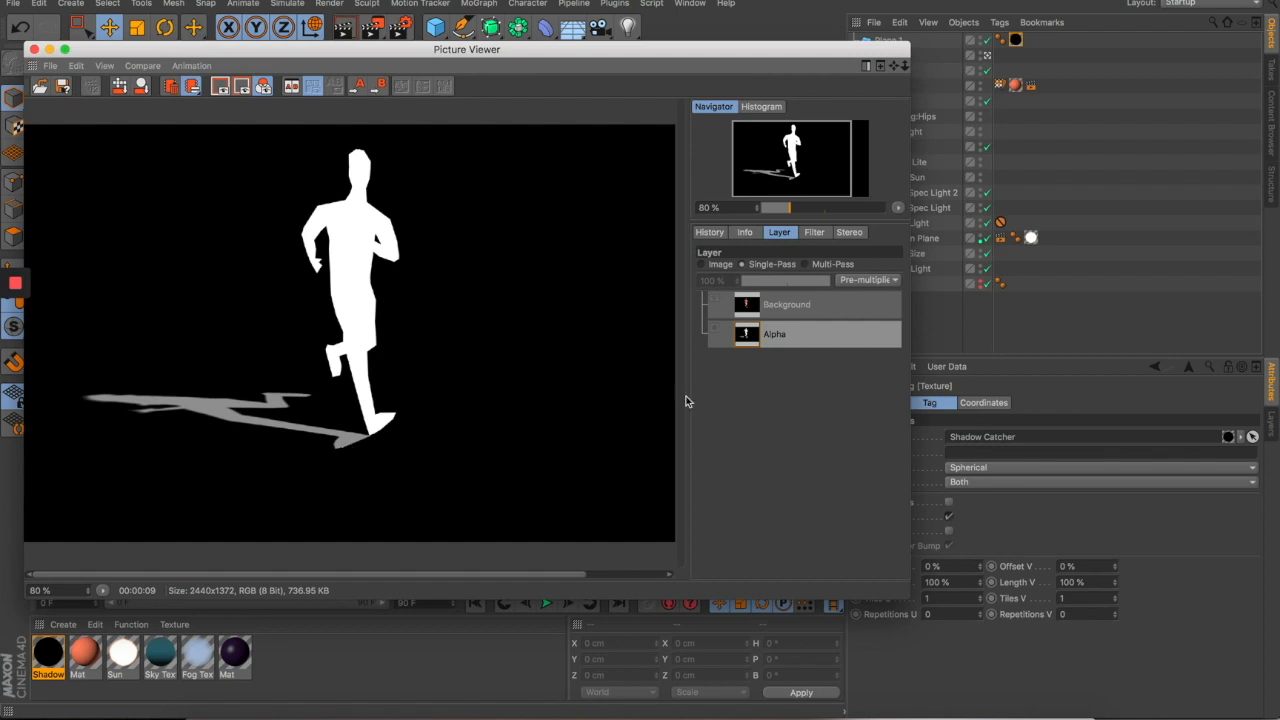
left_click(829, 309)
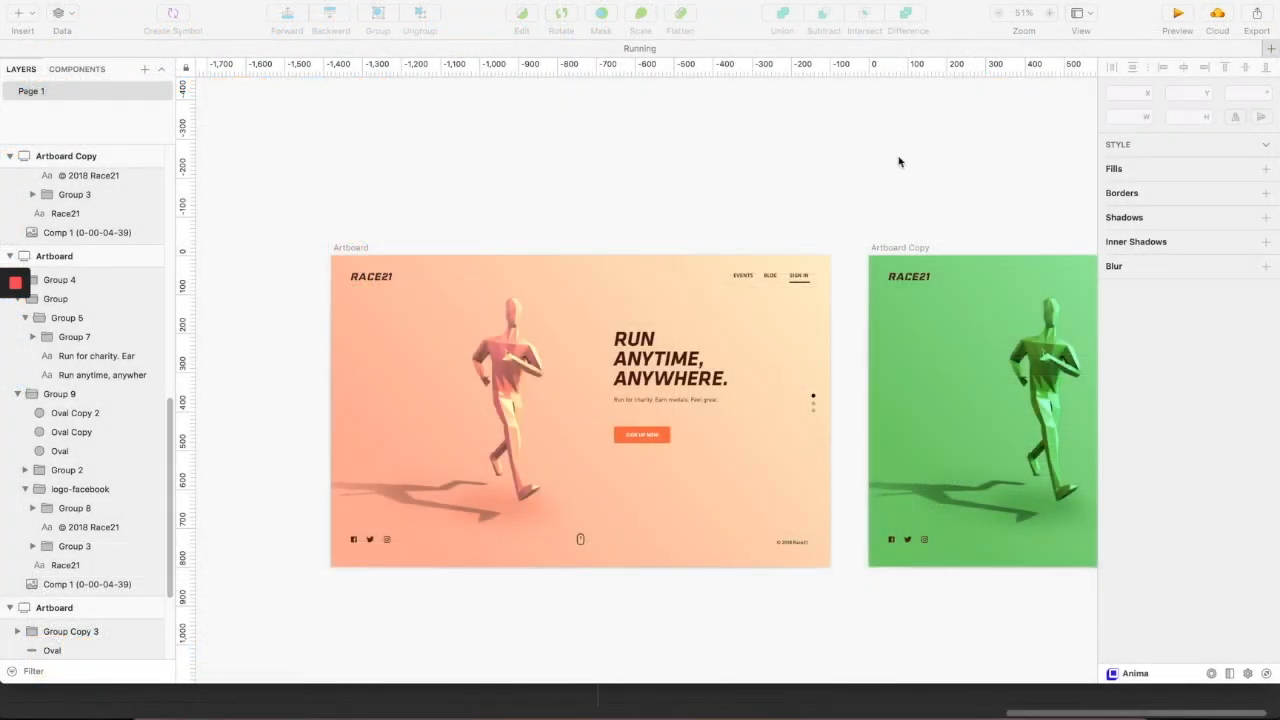
scroll(906, 168, "down", 2)
scroll(906, 168, "right", 6)
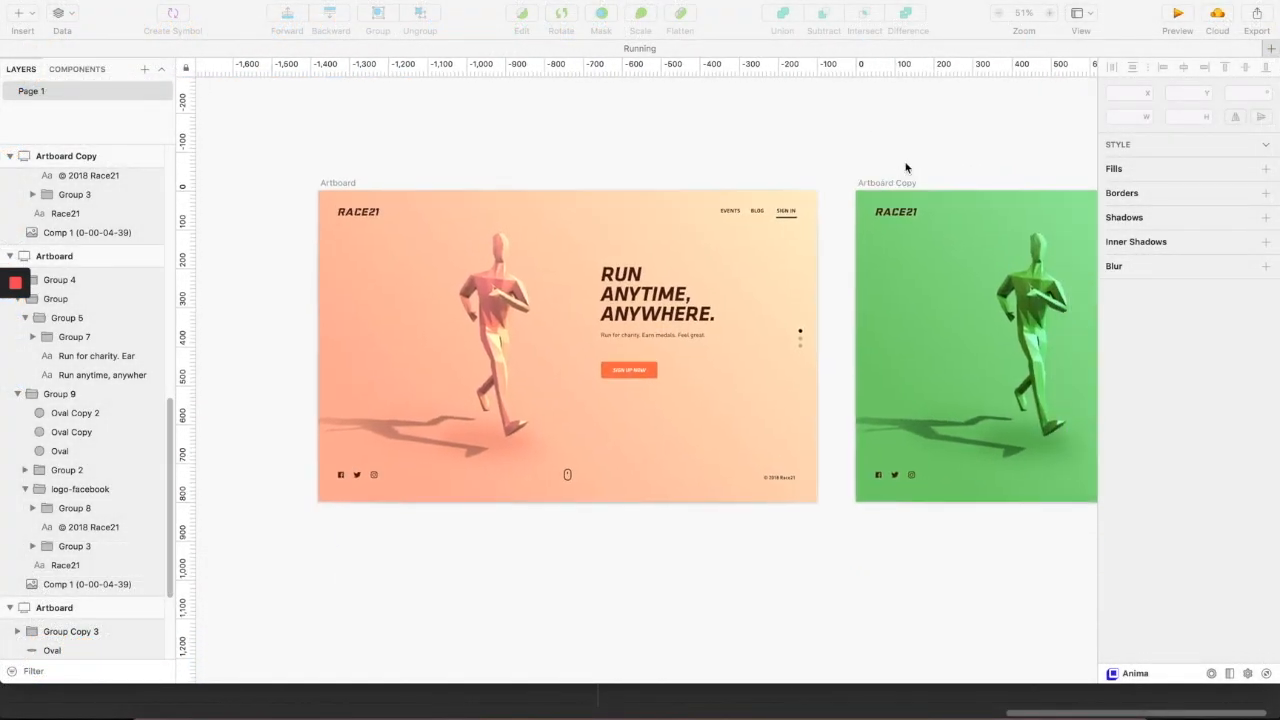
scroll(906, 168, "right", 5)
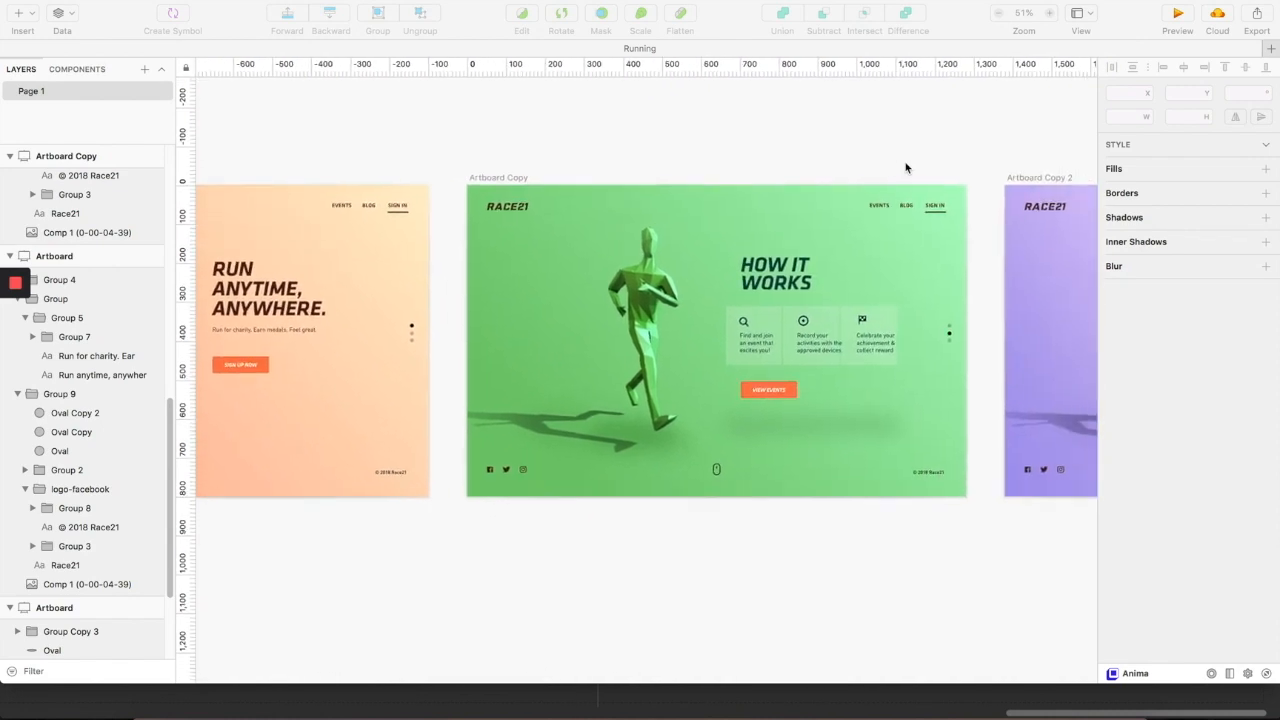
scroll(906, 168, "left", 8)
scroll(906, 168, "up", 1)
scroll(906, 168, "right", 3)
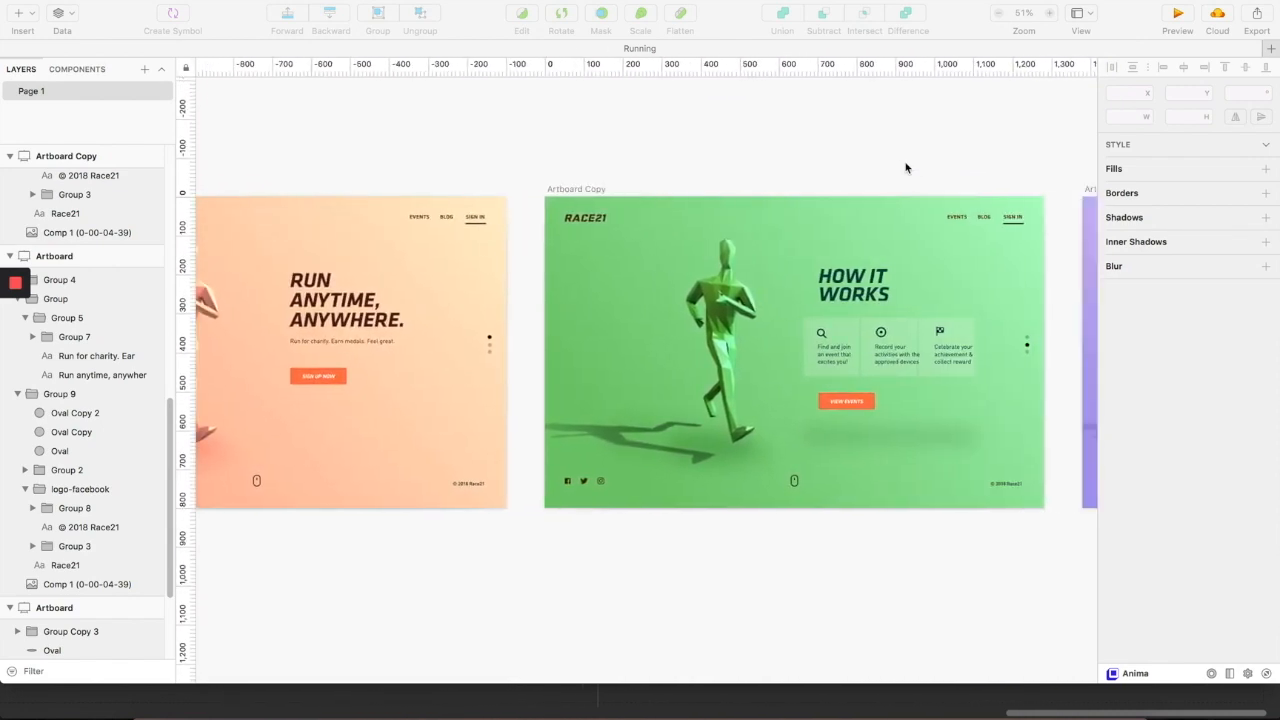
scroll(931, 247, "right", 5)
scroll(931, 247, "left", 10)
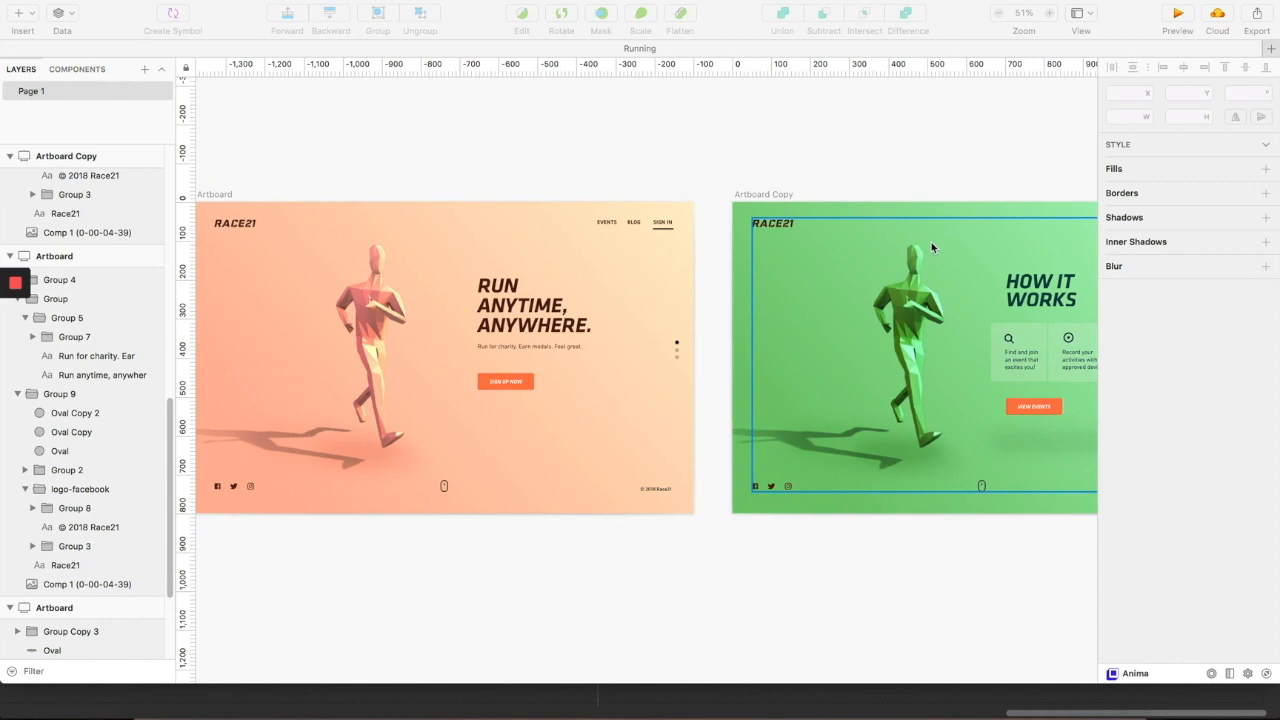
scroll(931, 247, "left", 5)
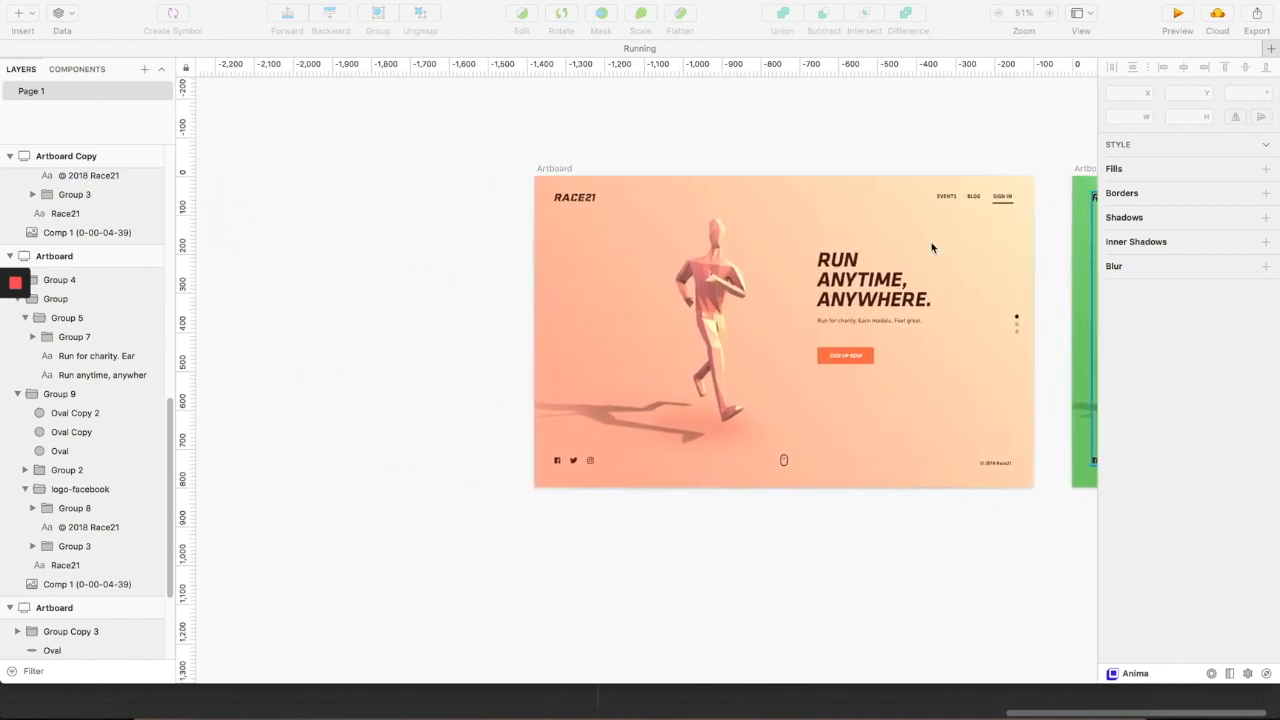
scroll(931, 247, "right", 3)
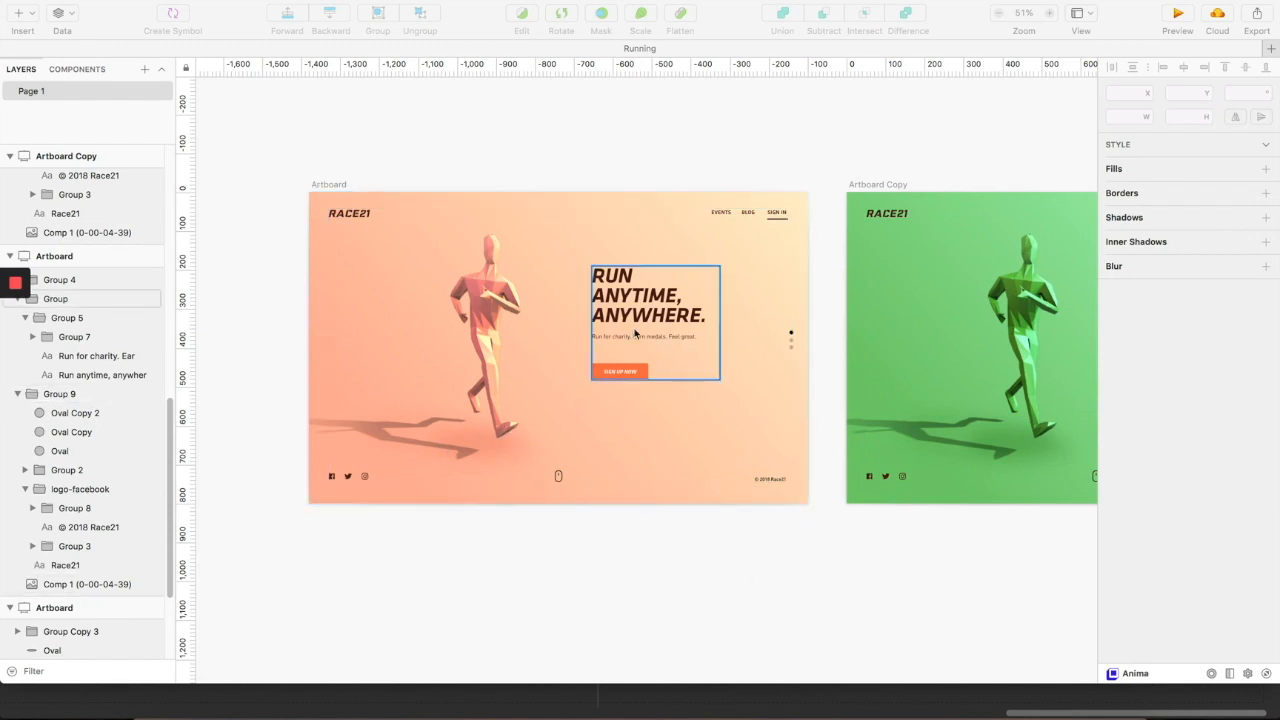
scroll(670, 335, "right", 4)
scroll(670, 335, "right", 6)
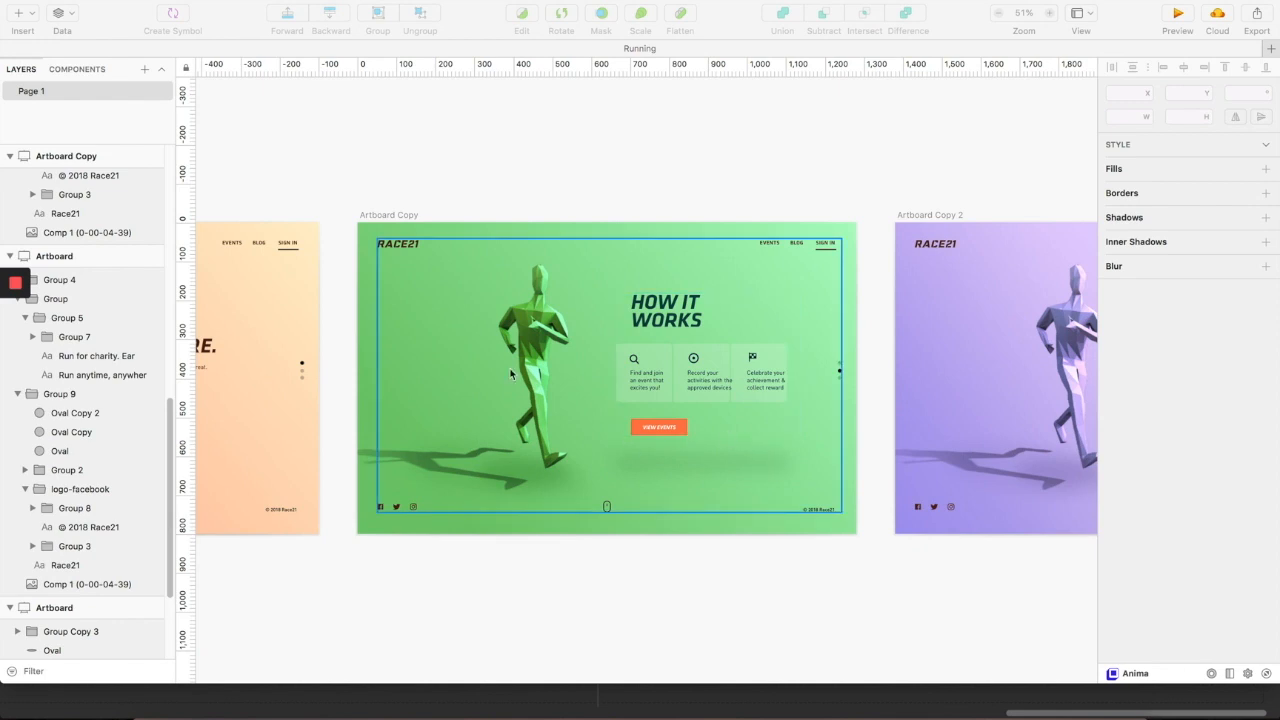
scroll(510, 374, "left", 2)
scroll(510, 374, "right", 3)
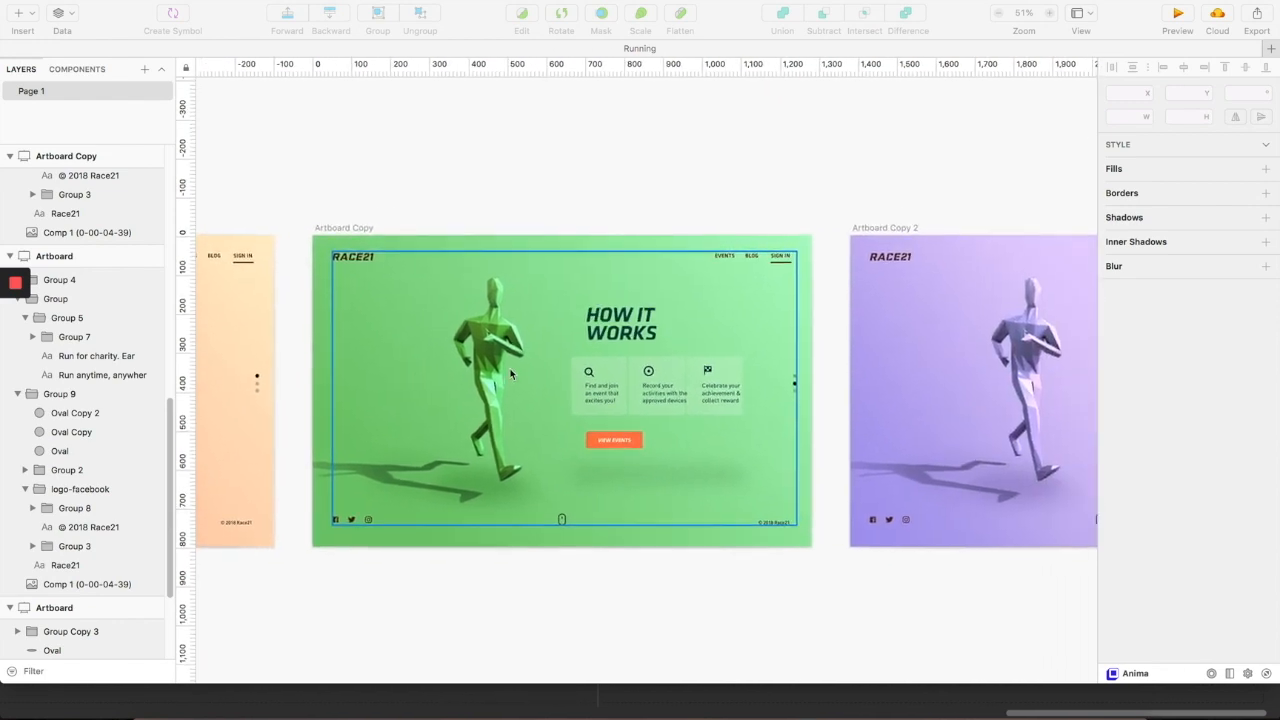
scroll(510, 374, "down", 2)
scroll(510, 374, "right", 1)
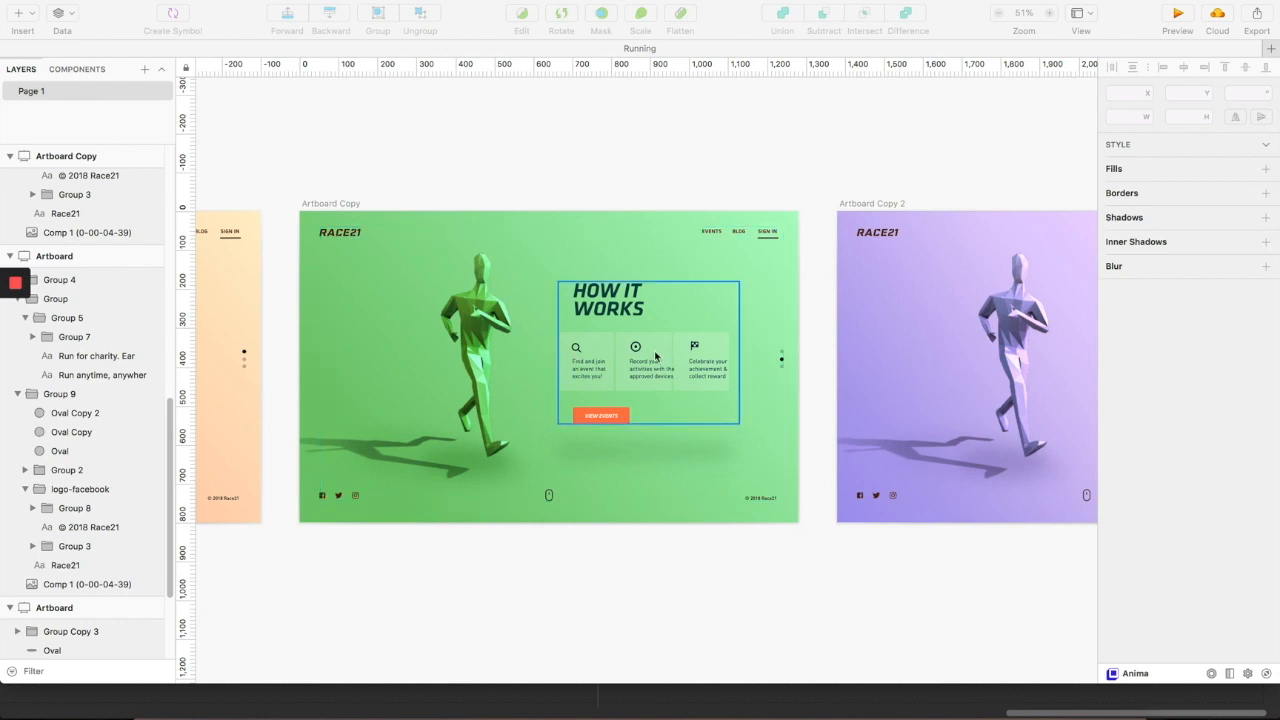
scroll(655, 355, "left", 4)
scroll(655, 355, "right", 3)
scroll(655, 355, "up", 1)
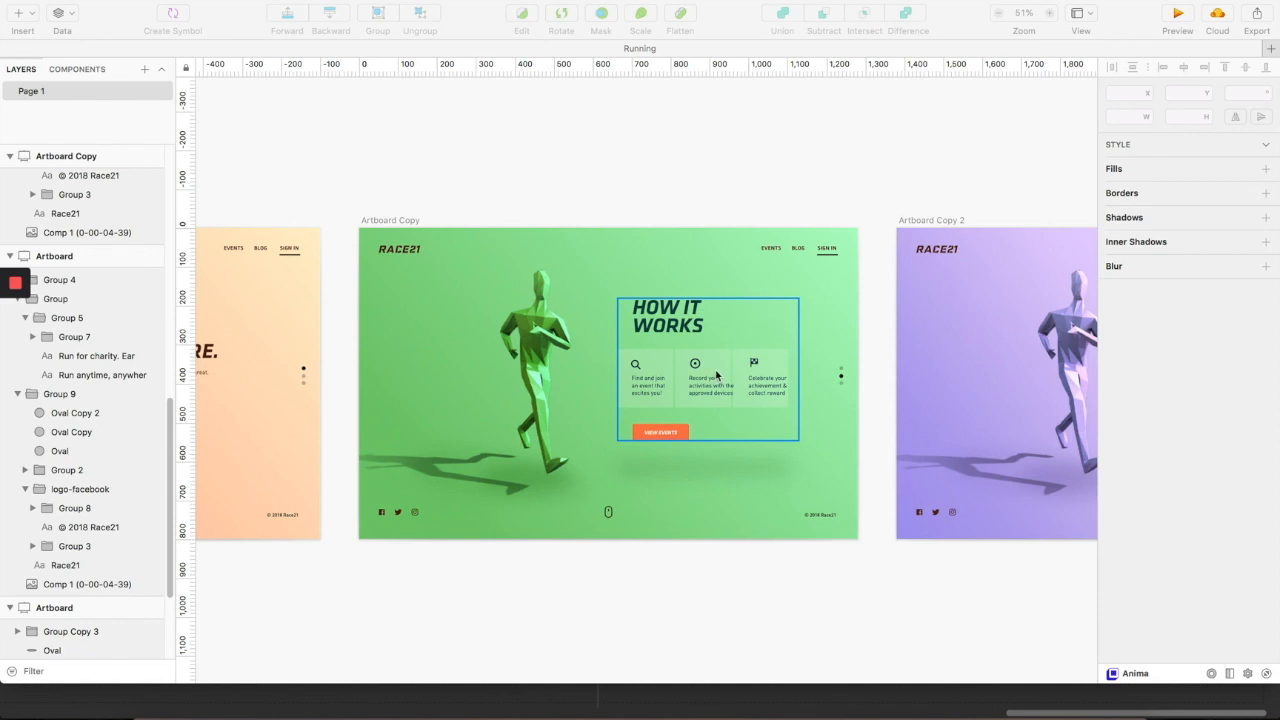
scroll(749, 349, "left", 5)
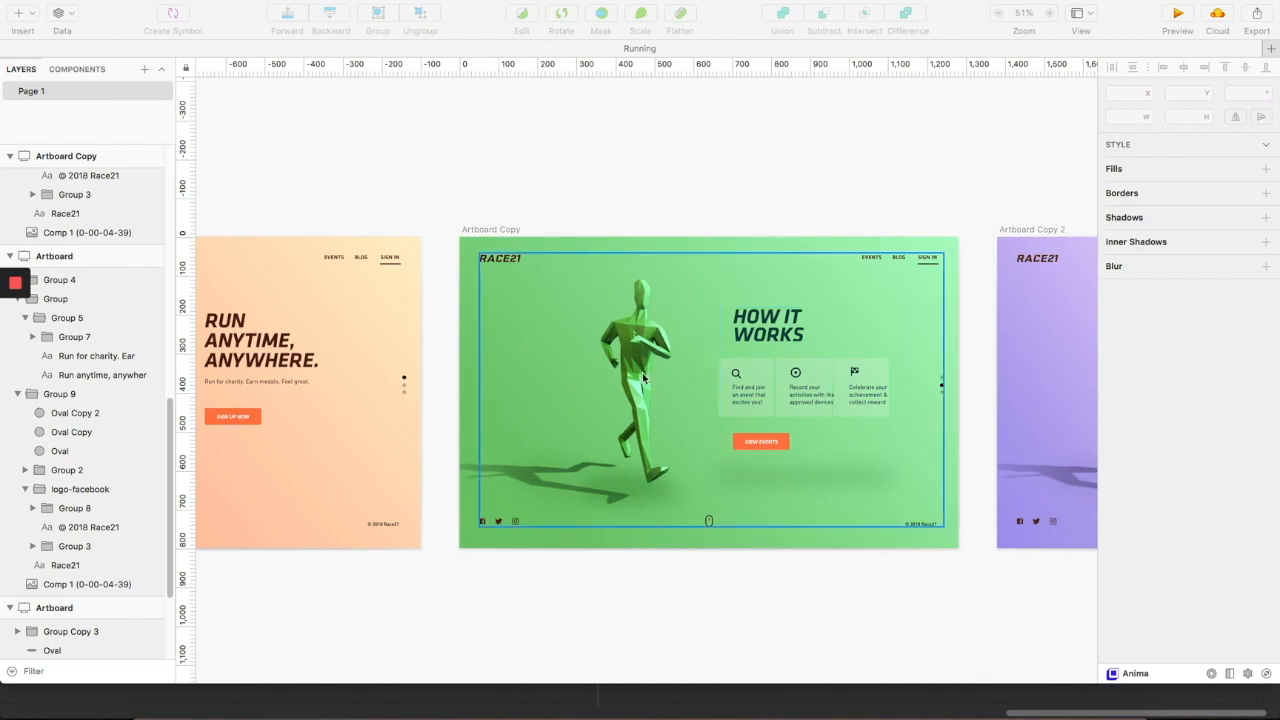
scroll(818, 418, "left", 5)
scroll(818, 418, "right", 4)
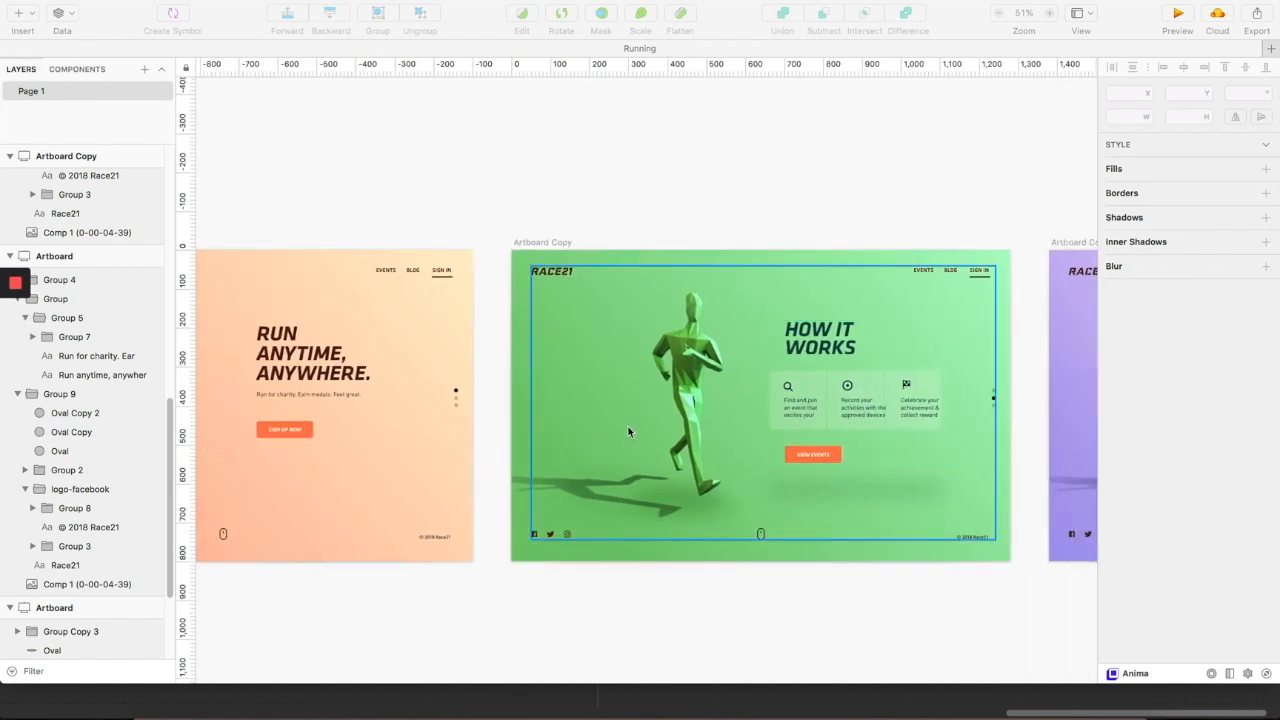
left_click(940, 157)
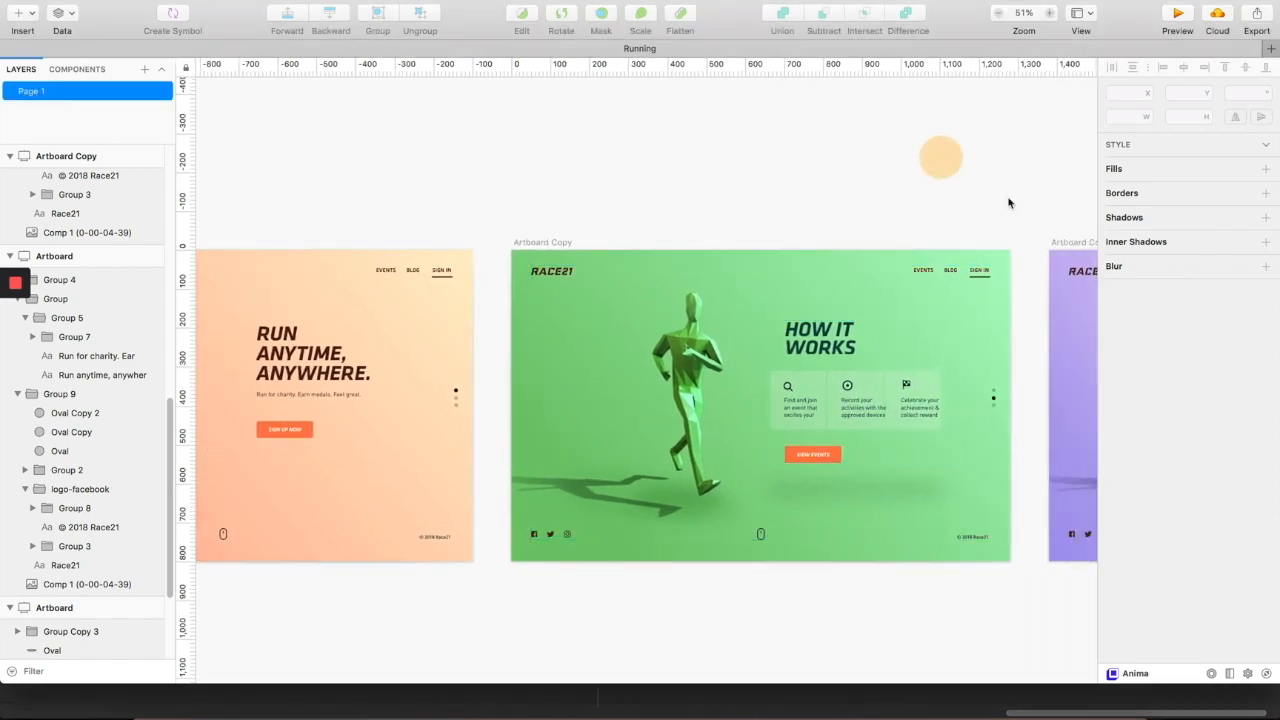
scroll(1008, 280, "up", 5)
- Select all three card rectangles and nudge them into line beneath the HOW IT WORKS heading
left_click(865, 436)
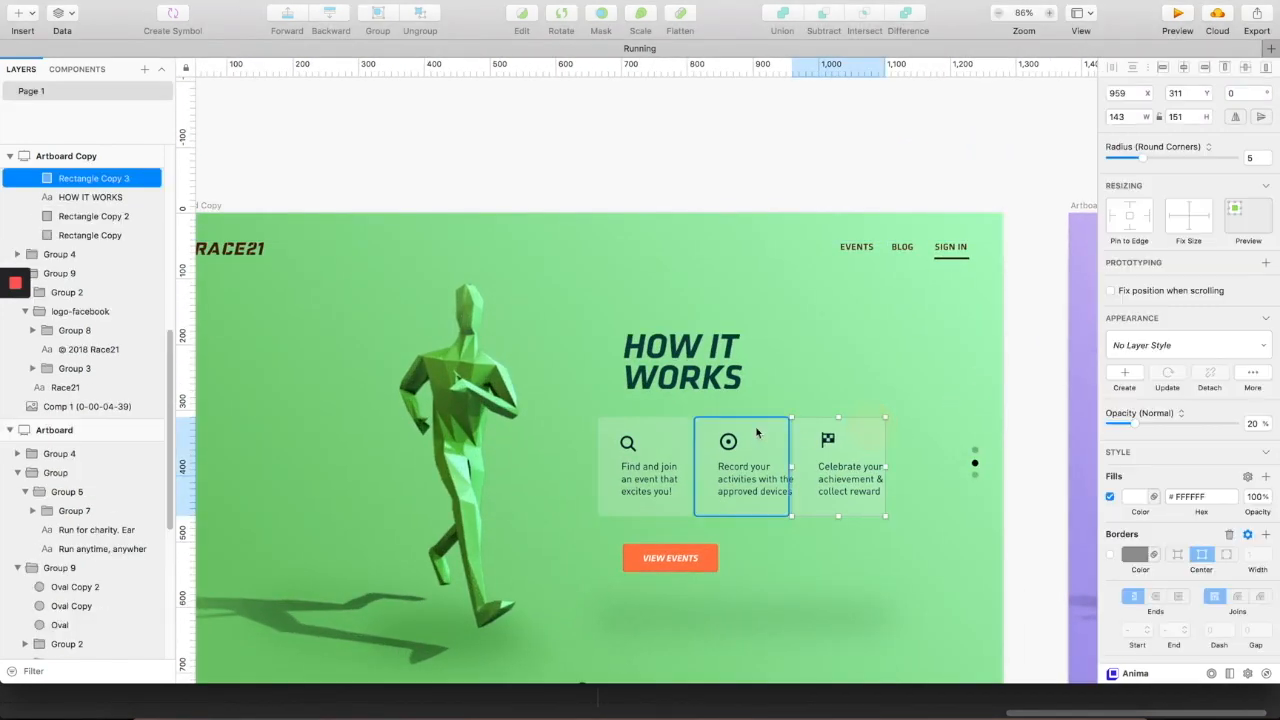
left_click(757, 432, "shift")
left_click(679, 424, "shift")
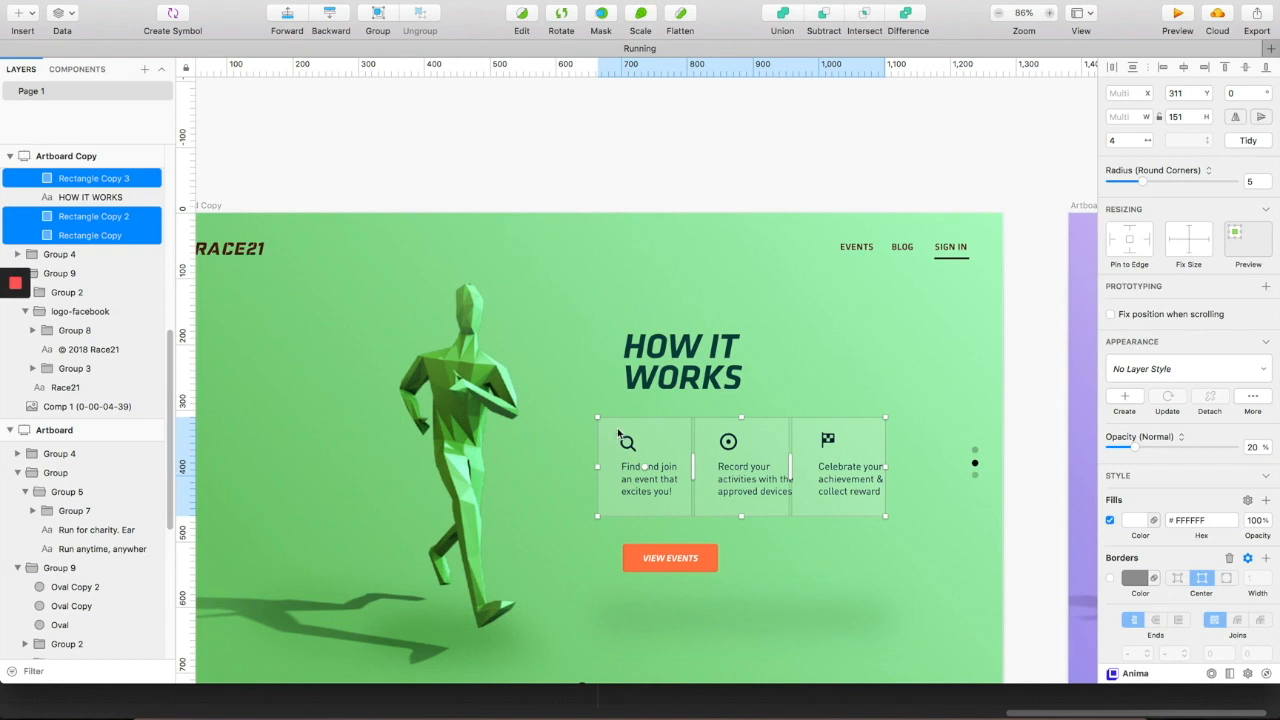
scroll(617, 427, "down", 2)
mouse_move(598, 399)
left_mouse_down()
mouse_move(588, 412)
mouse_move(597, 398)
mouse_move(580, 394)
mouse_move(490, 414)
mouse_move(549, 396)
mouse_move(585, 405)
left_mouse_up()
left_click_drag(758, 448, 771, 448)
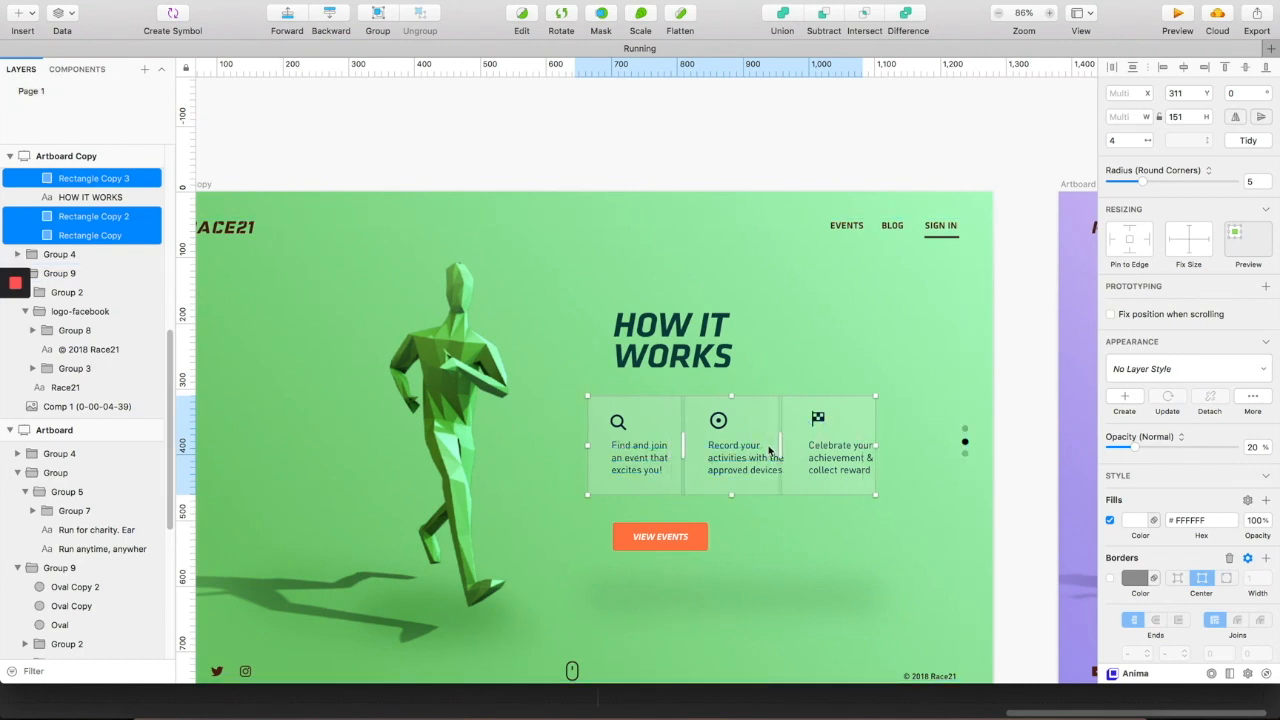
left_click_drag(864, 407, 866, 405)
scroll(932, 386, "down", 4)
scroll(922, 245, "right", 6)
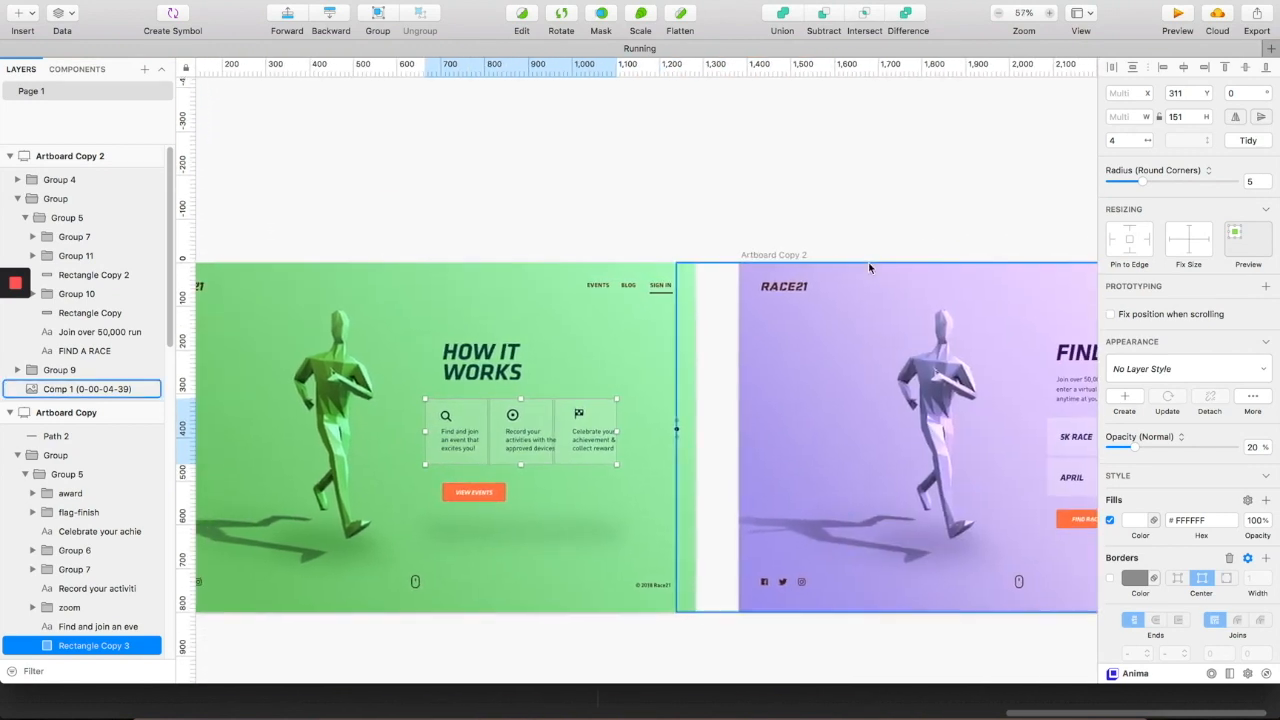
left_click(922, 217)
scroll(930, 222, "right", 8)
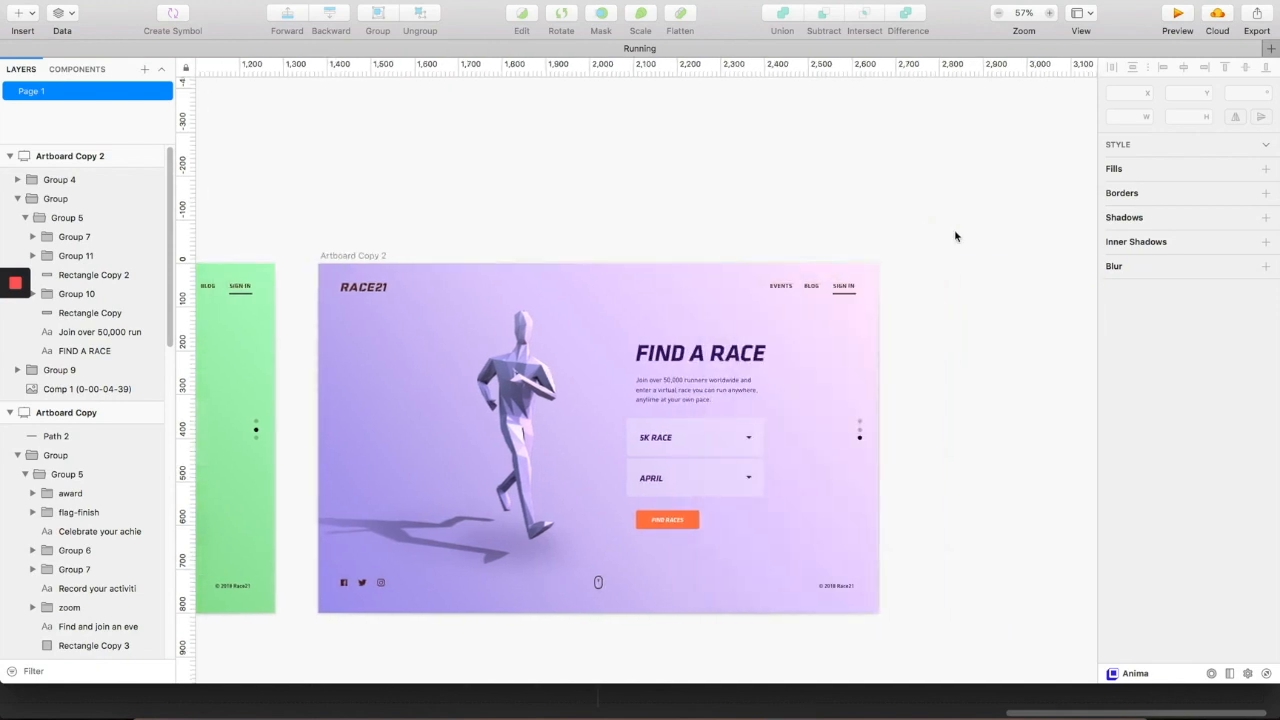
scroll(930, 240, "down", 1)
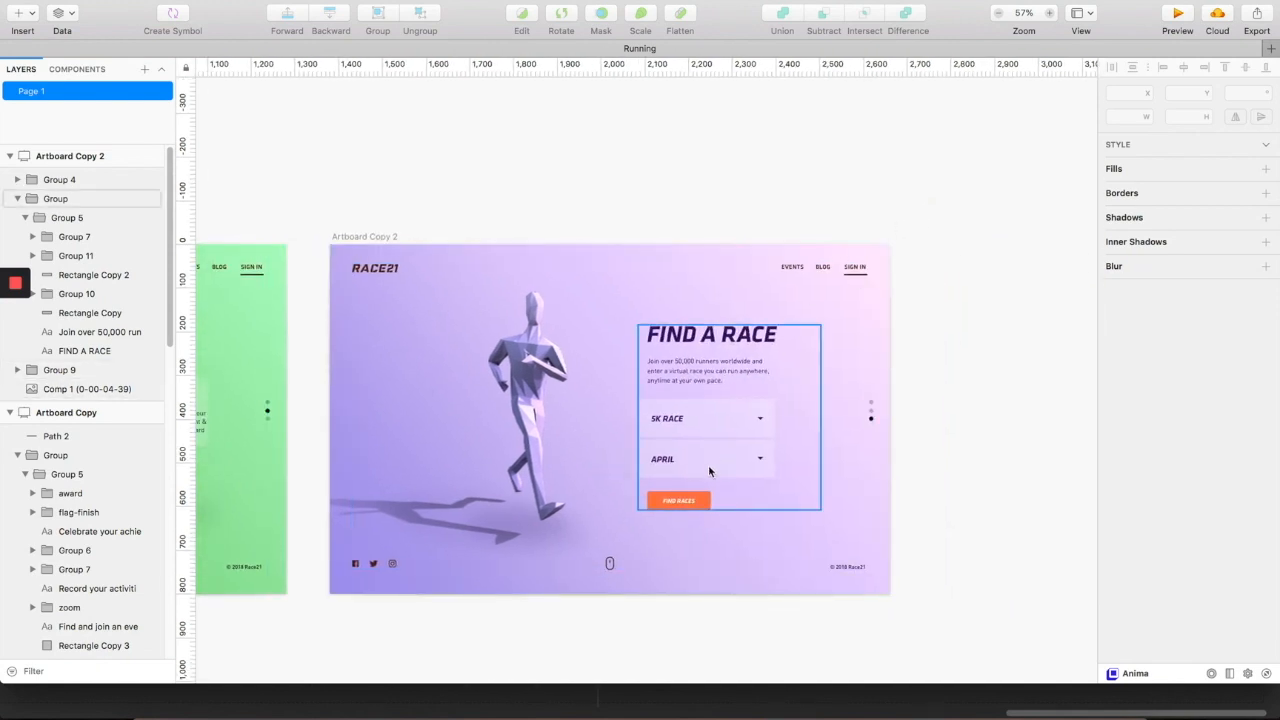
scroll(708, 464, "up", 3)
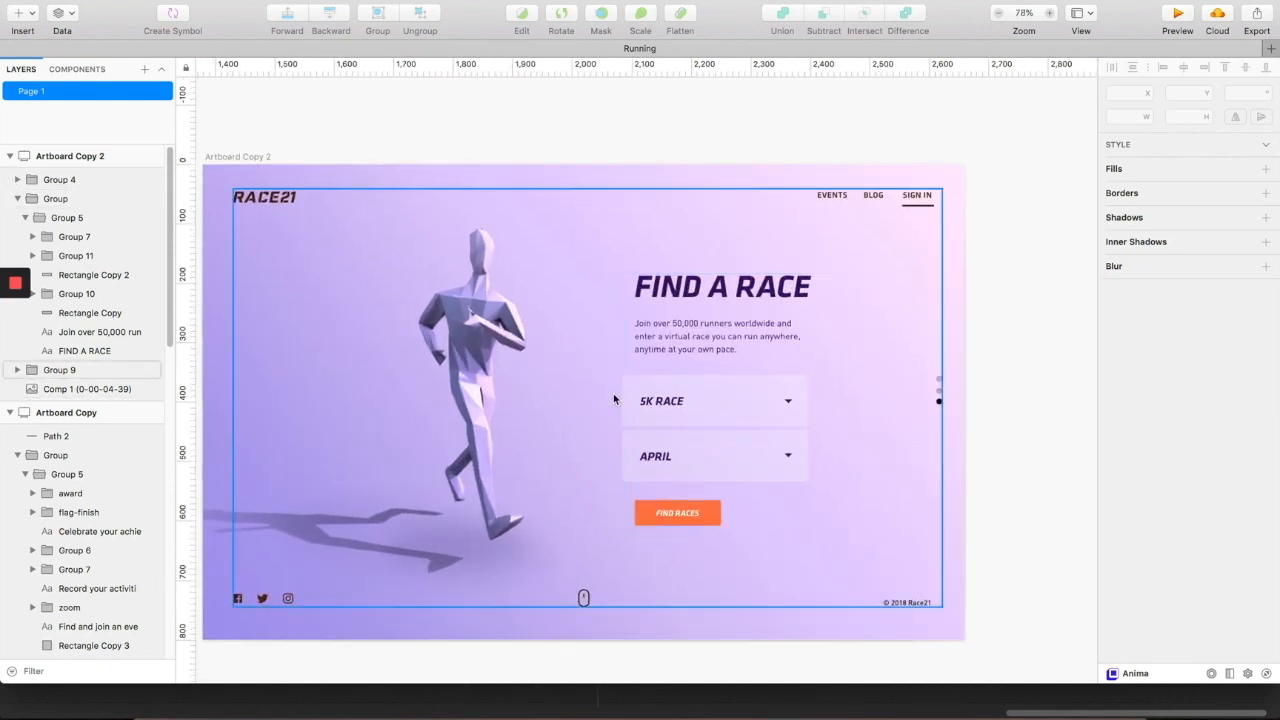
scroll(614, 394, "up", 3)
scroll(620, 397, "down", 5)
scroll(620, 395, "down", 4)
scroll(774, 389, "left", 6)
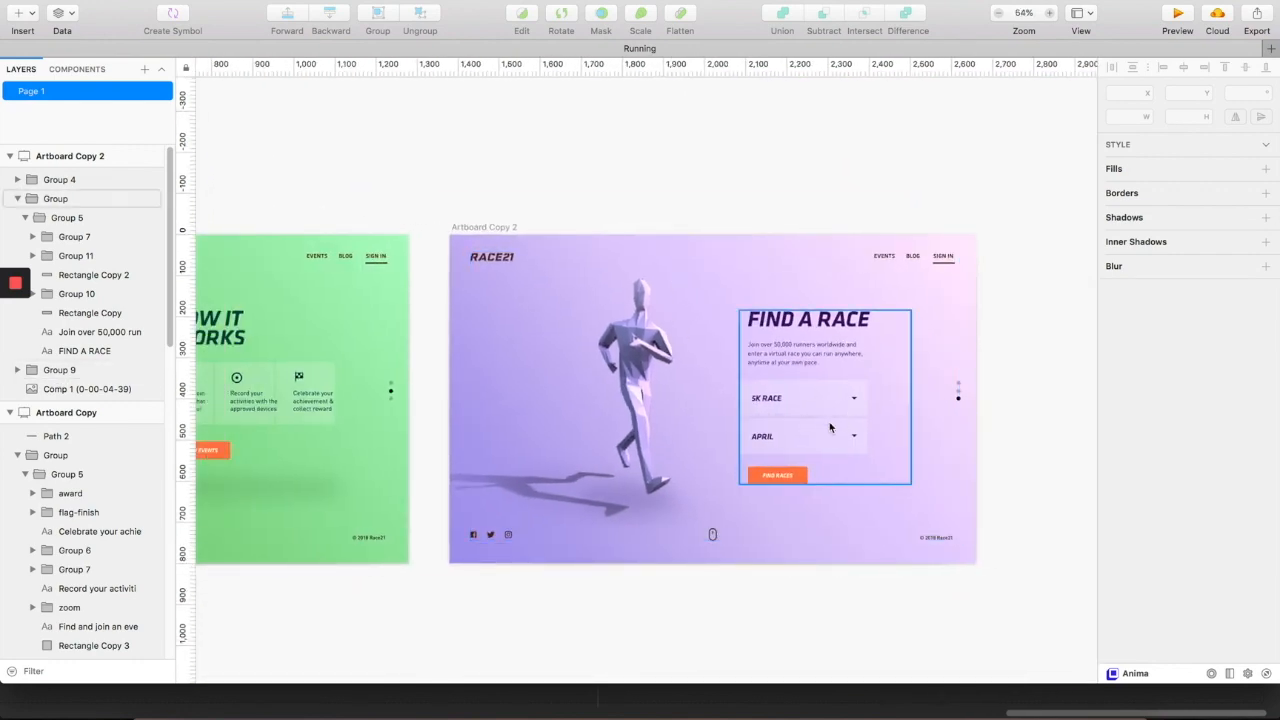
scroll(830, 428, "down", 1)
scroll(663, 357, "left", 6)
scroll(640, 360, "down", 2)
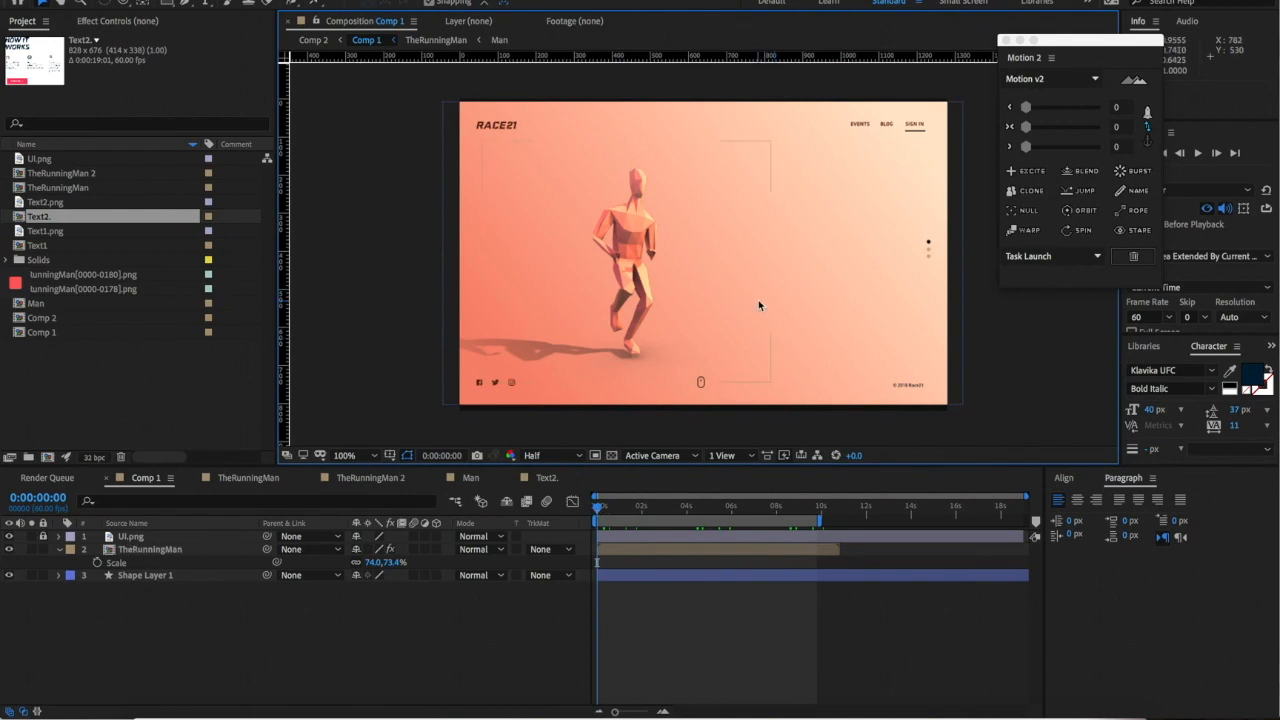
- Stretch Shape Layer 1's background taller by pulling its bottom edge down
left_click(945, 350)
left_click(702, 417)
left_click_drag(702, 417, 702, 419)
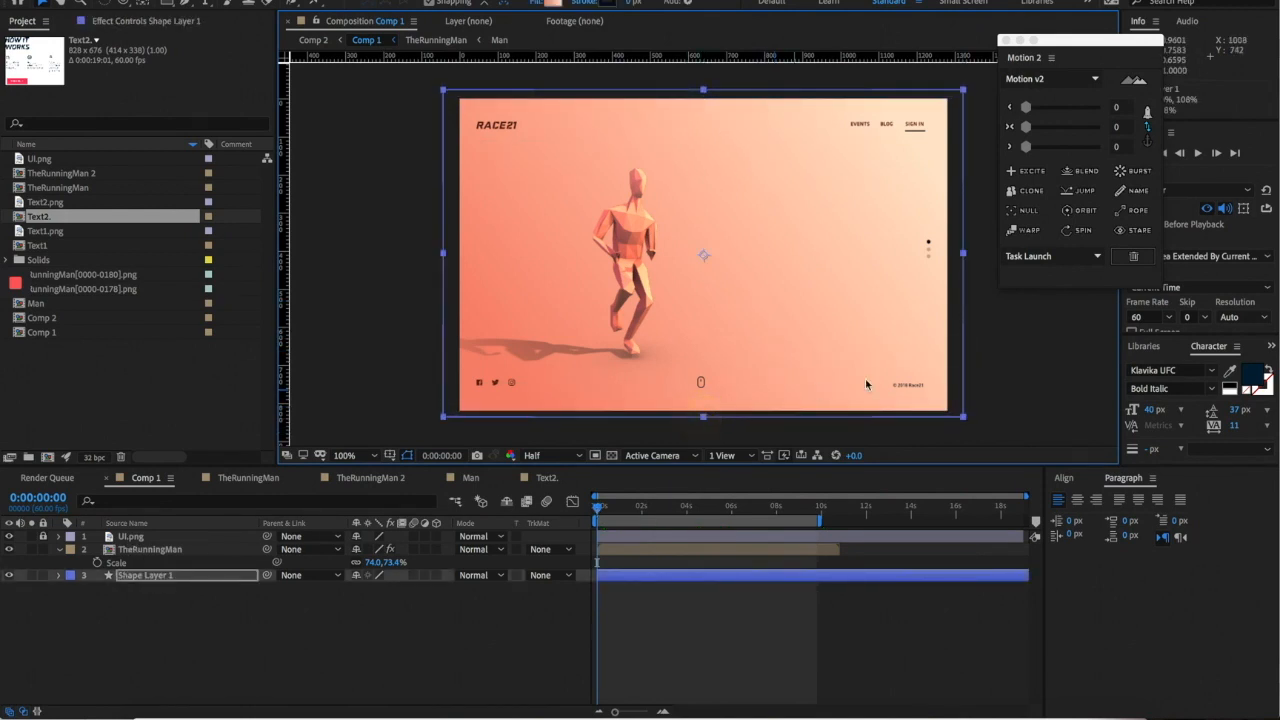
left_click(1003, 392)
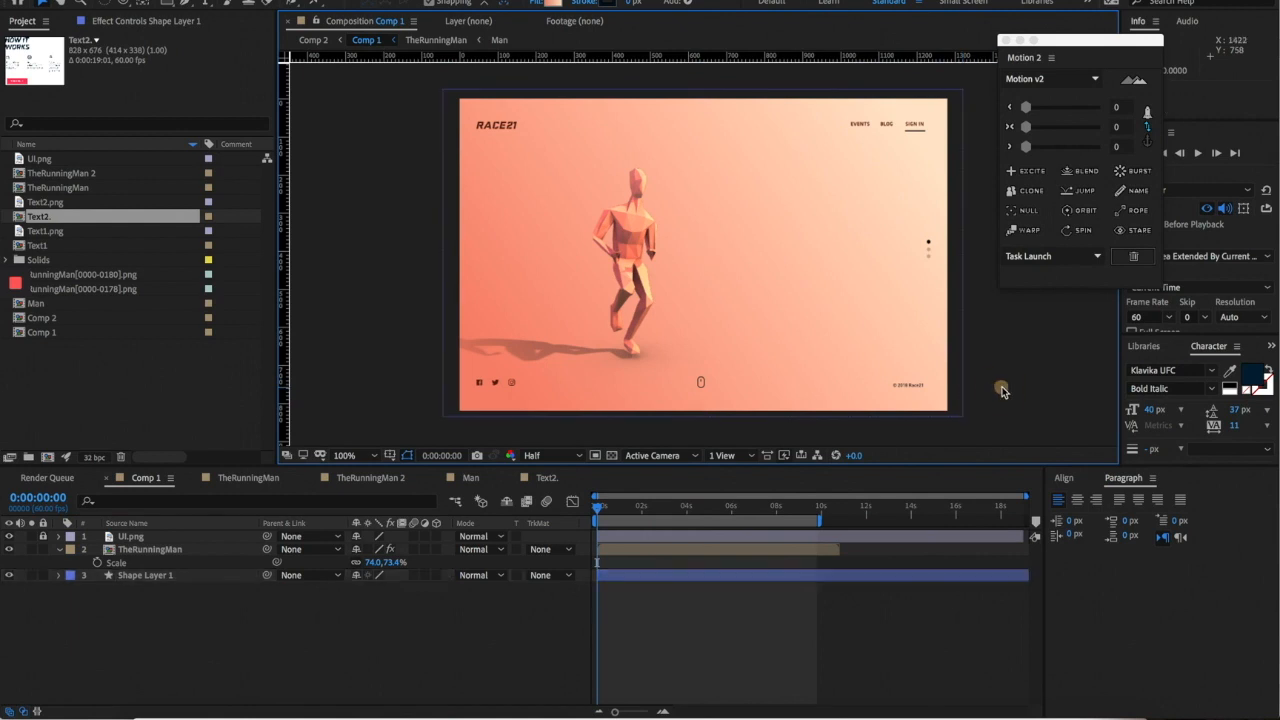
- Preview the runner animation at Quarter resolution, then return the playhead to frame 0
left_click(571, 501)
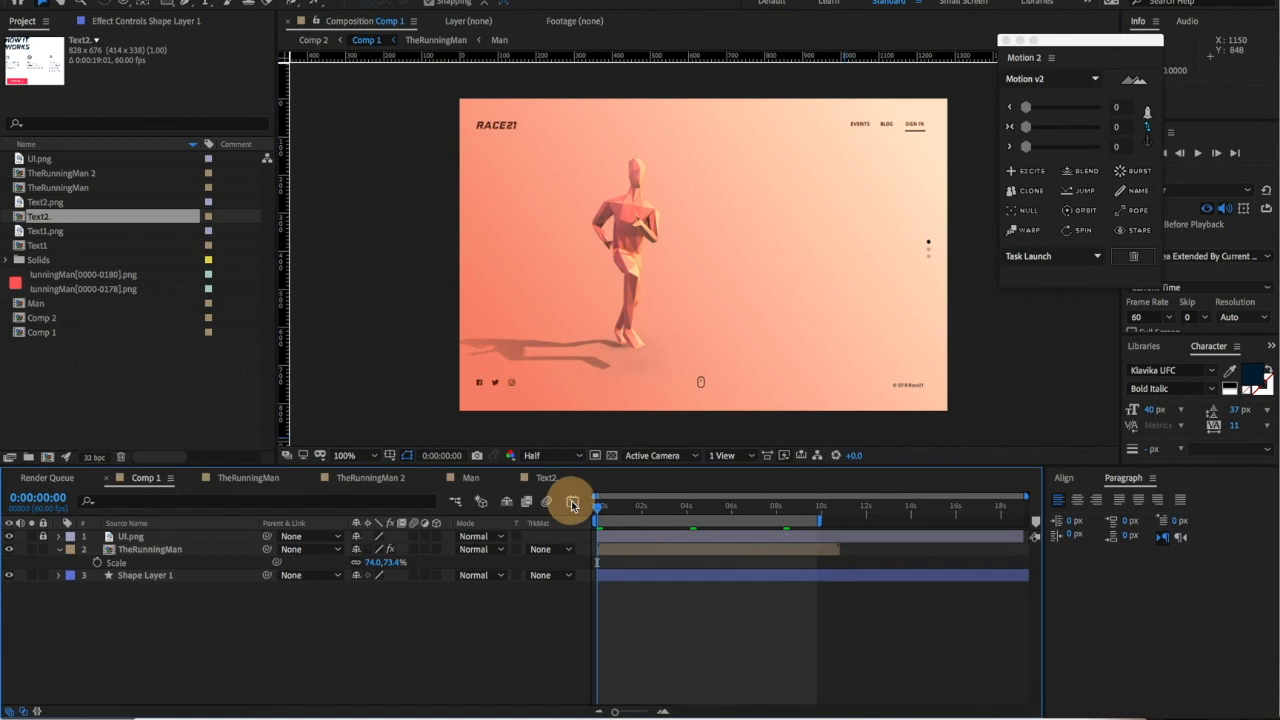
left_click(550, 460)
left_click(543, 530)
key("space")
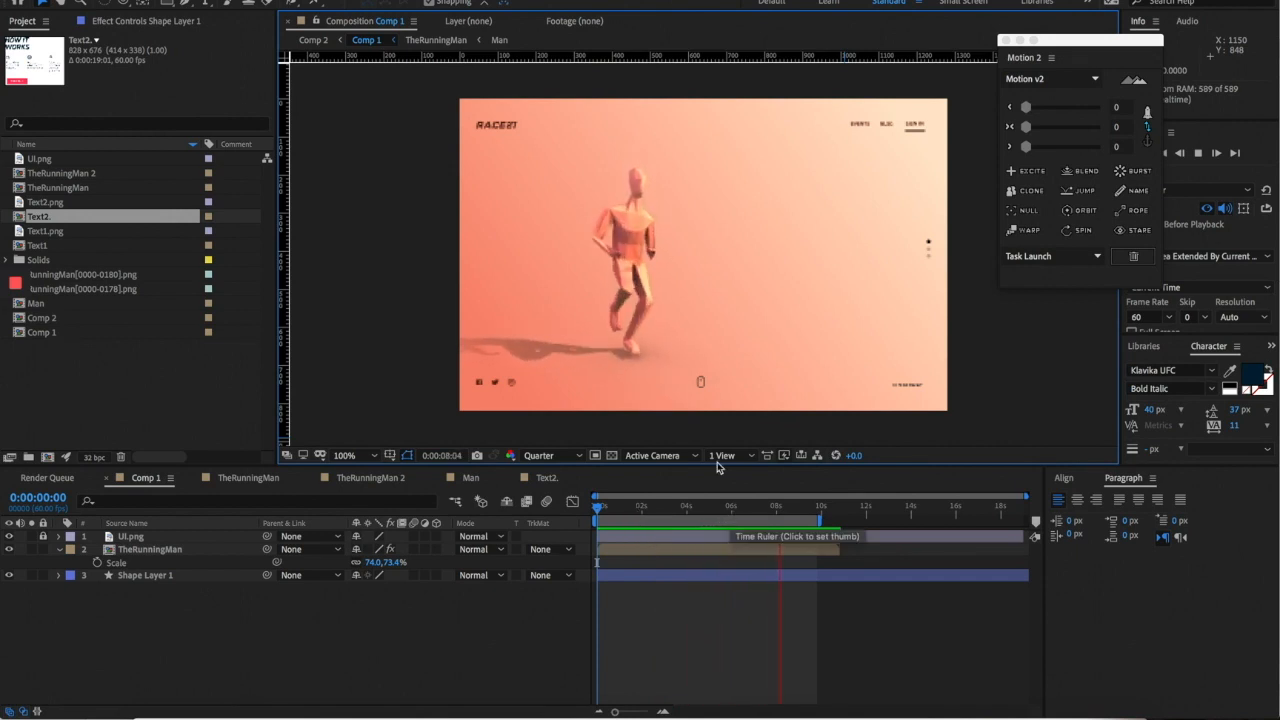
left_click(724, 507)
left_click(598, 512)
left_click_drag(578, 520, 572, 515)
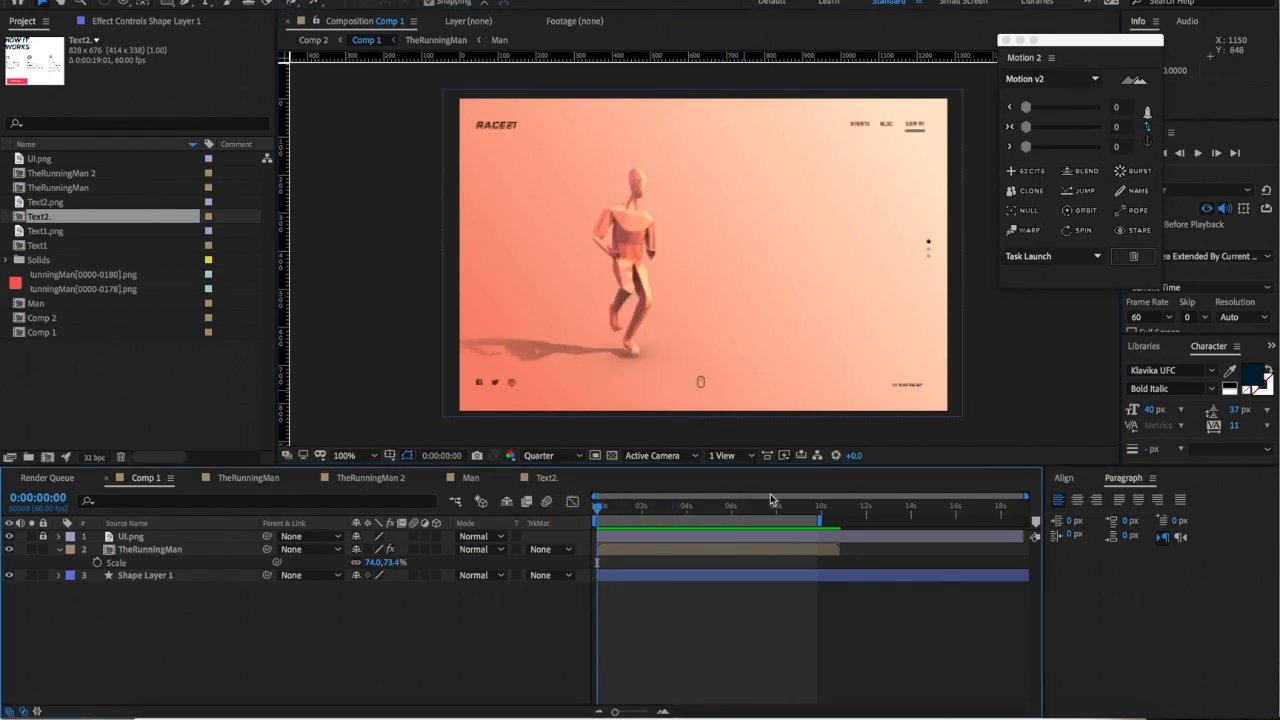
left_click(140, 563)
left_click(726, 311)
- Place Text1 in the composition, scaled and positioned to the right of the runner
left_click(71, 394)
left_click_drag(71, 246, 757, 253)
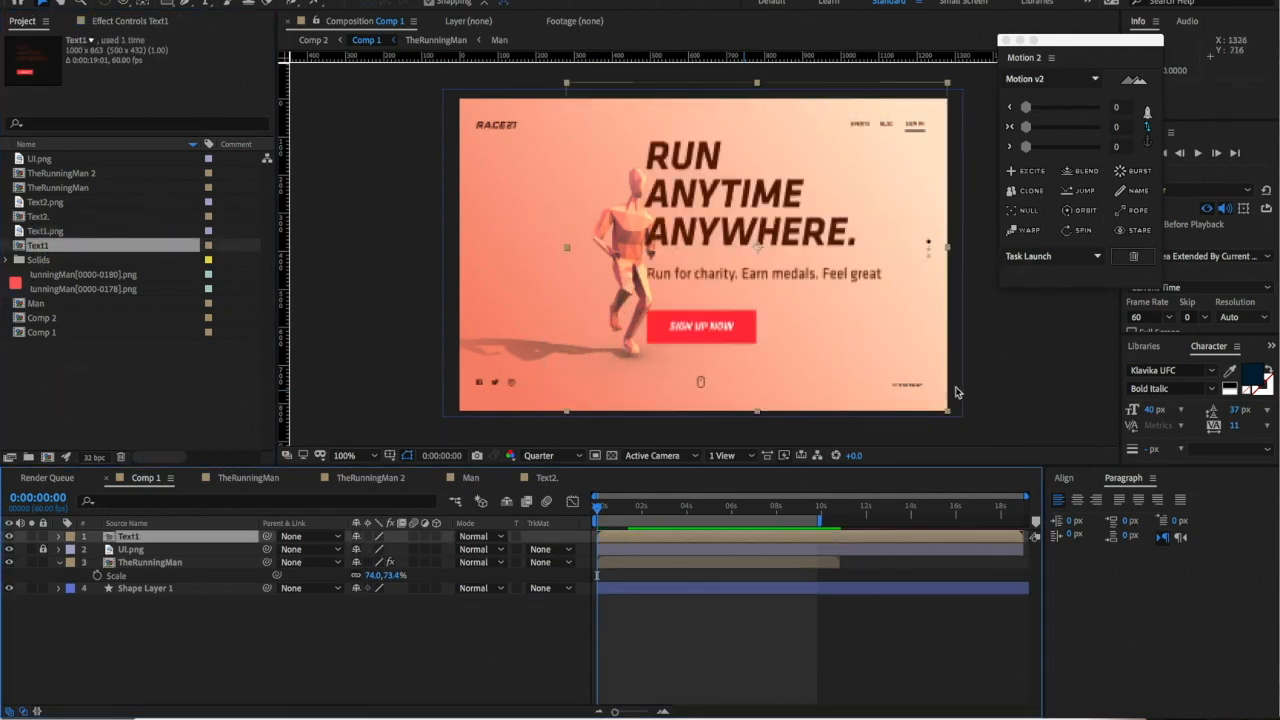
left_click_drag(963, 417, 856, 332)
left_click_drag(814, 281, 838, 278)
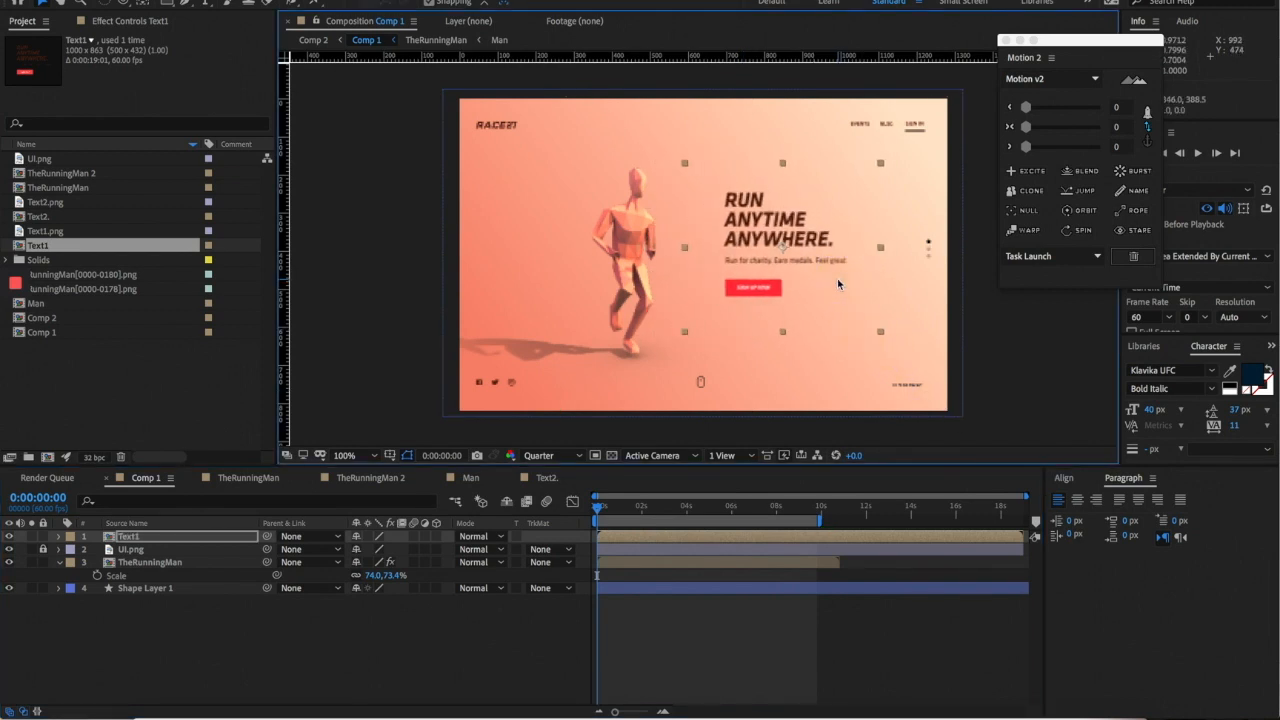
left_click(886, 286)
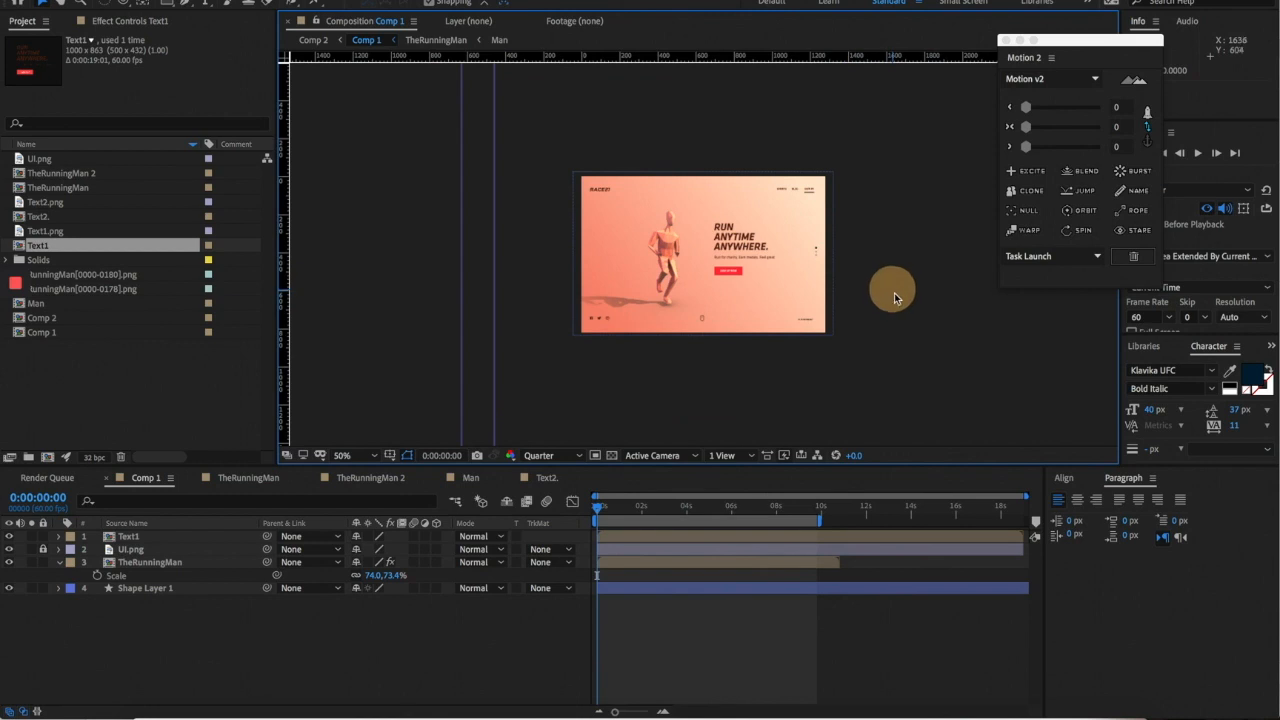
left_click(886, 332)
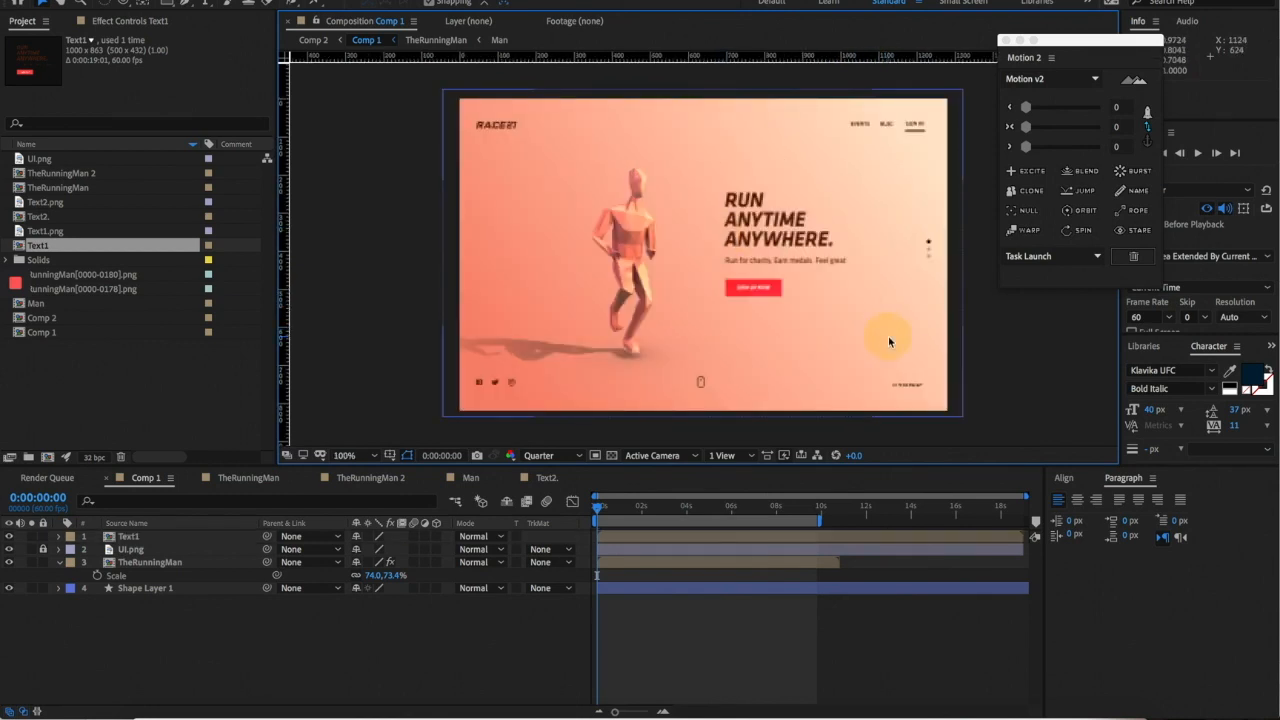
left_click(817, 292)
left_click_drag(880, 332, 885, 336)
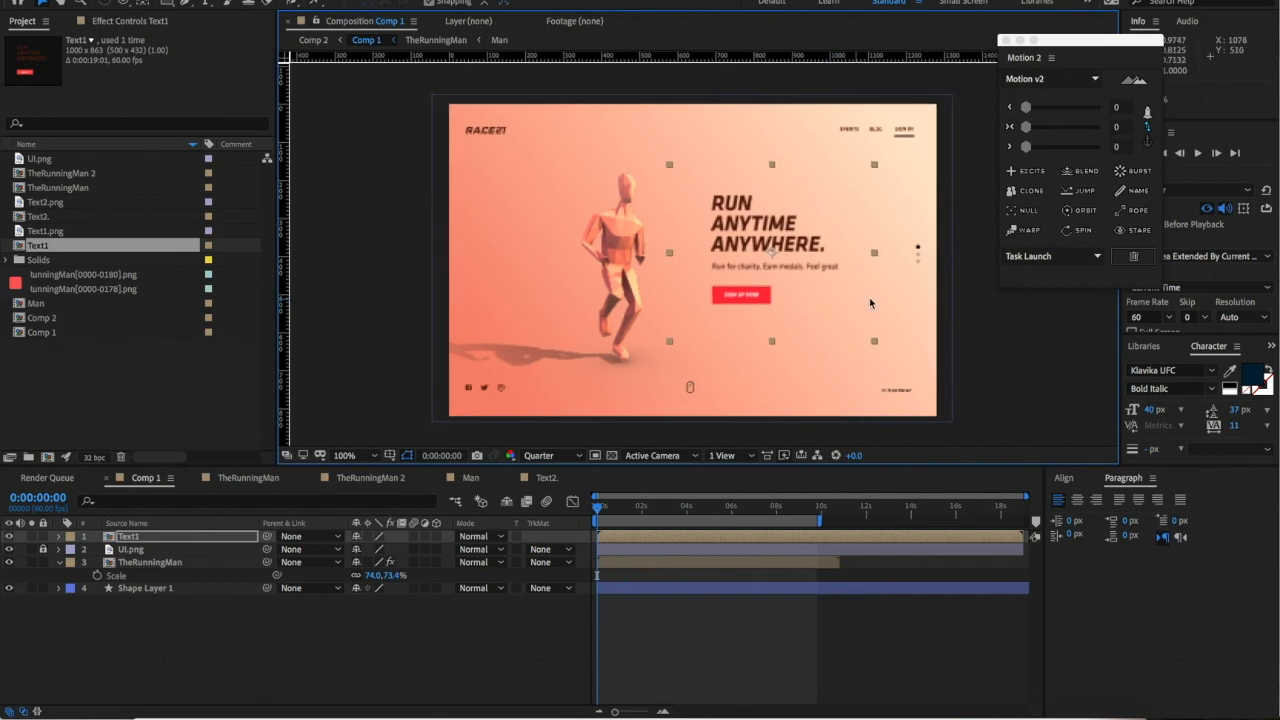
key("comma")
left_click(957, 333)
key("period")
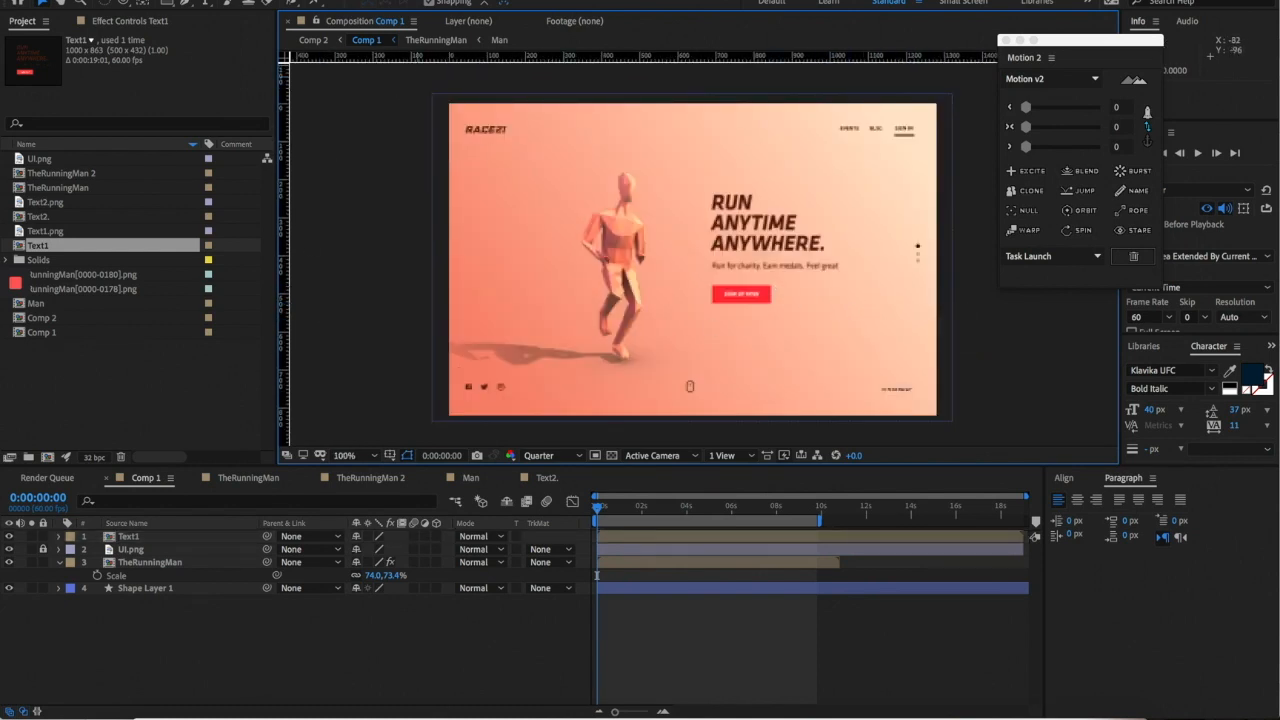
left_click(765, 235)
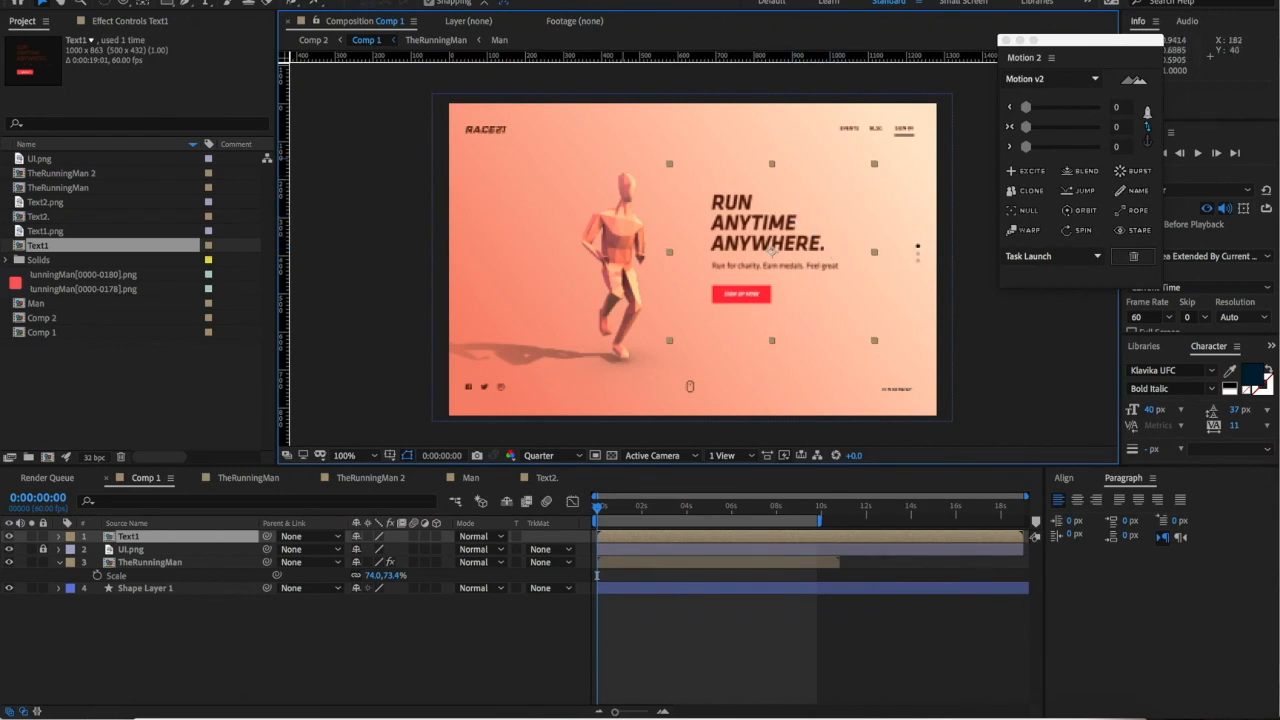
- Add a 35mm two-node camera, Camera 1, to the composition
left_click(278, 1)
mouse_move(290, 1)
left_click(487, 37)
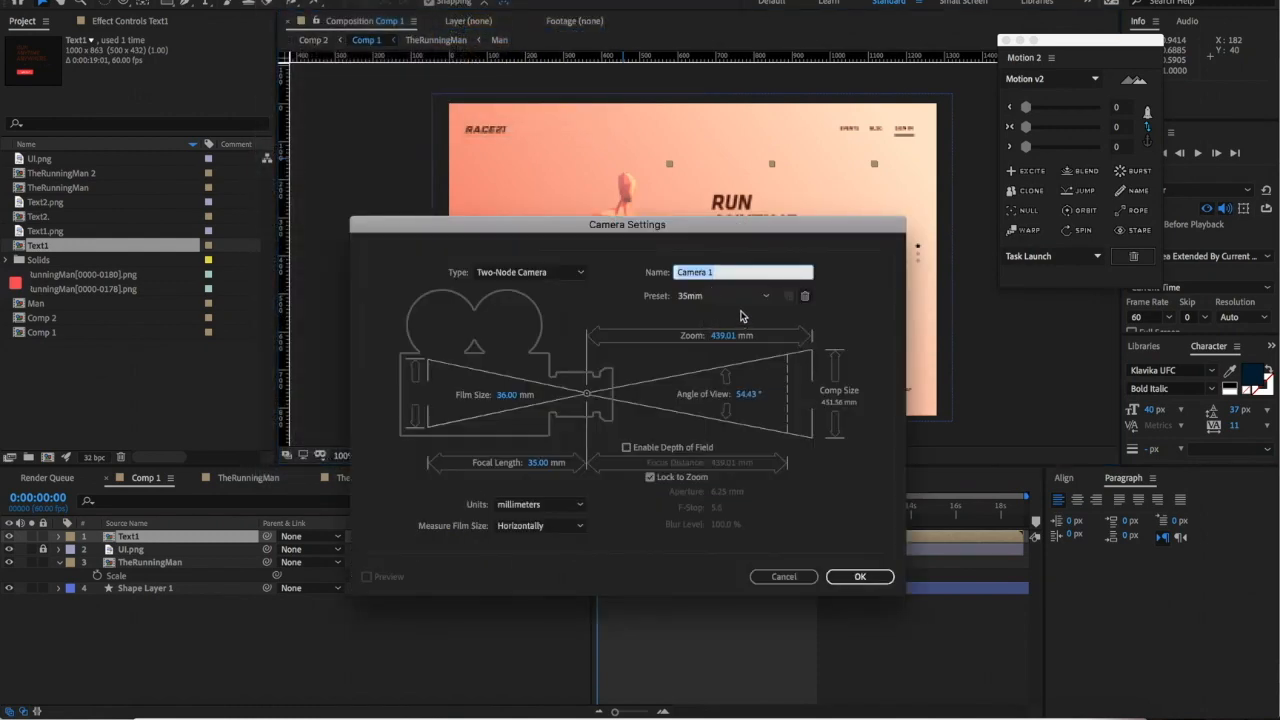
left_click(859, 576)
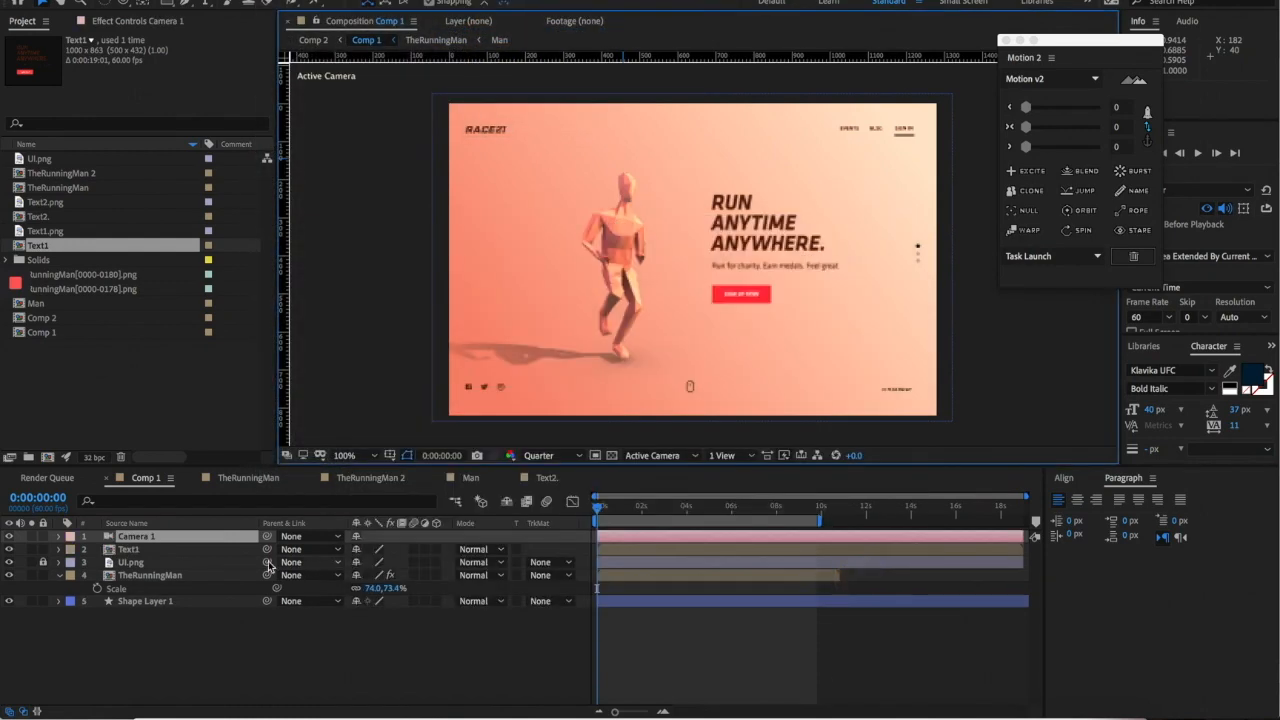
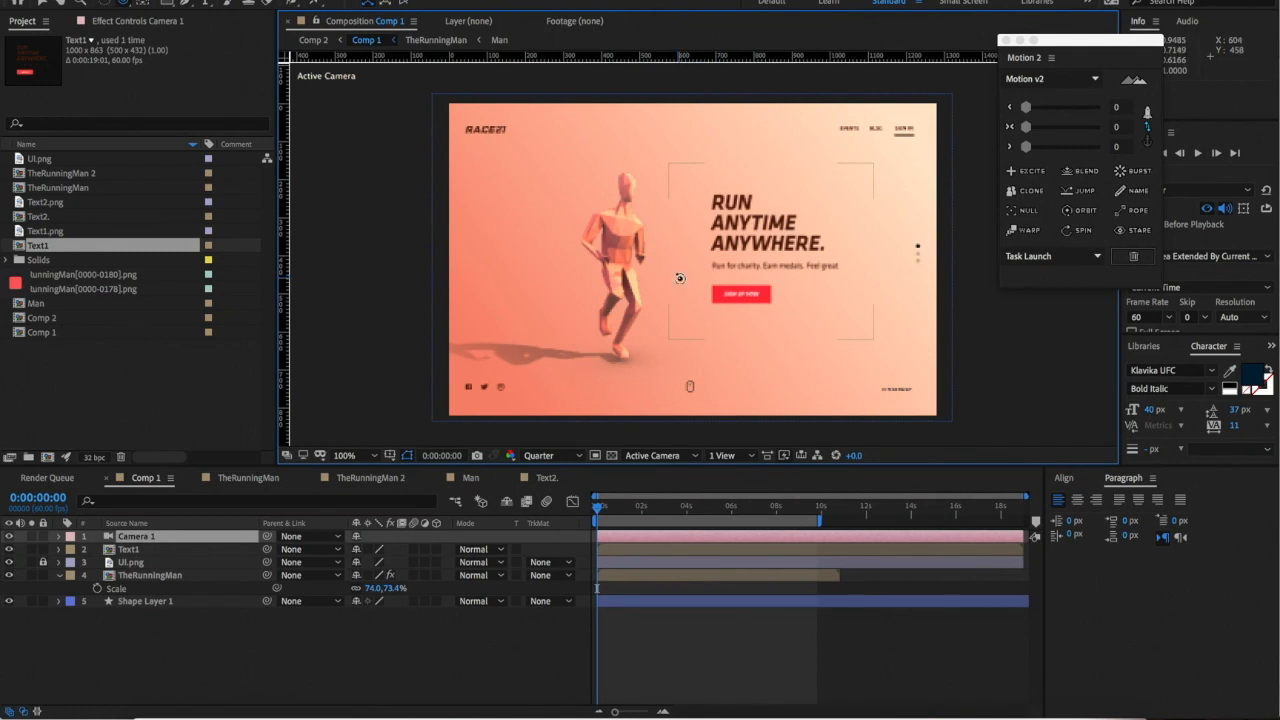
- Enable the 3D Layer switch on Text1 and orbit the camera to check its depth
left_click_drag(687, 290, 709, 290)
left_click(152, 550)
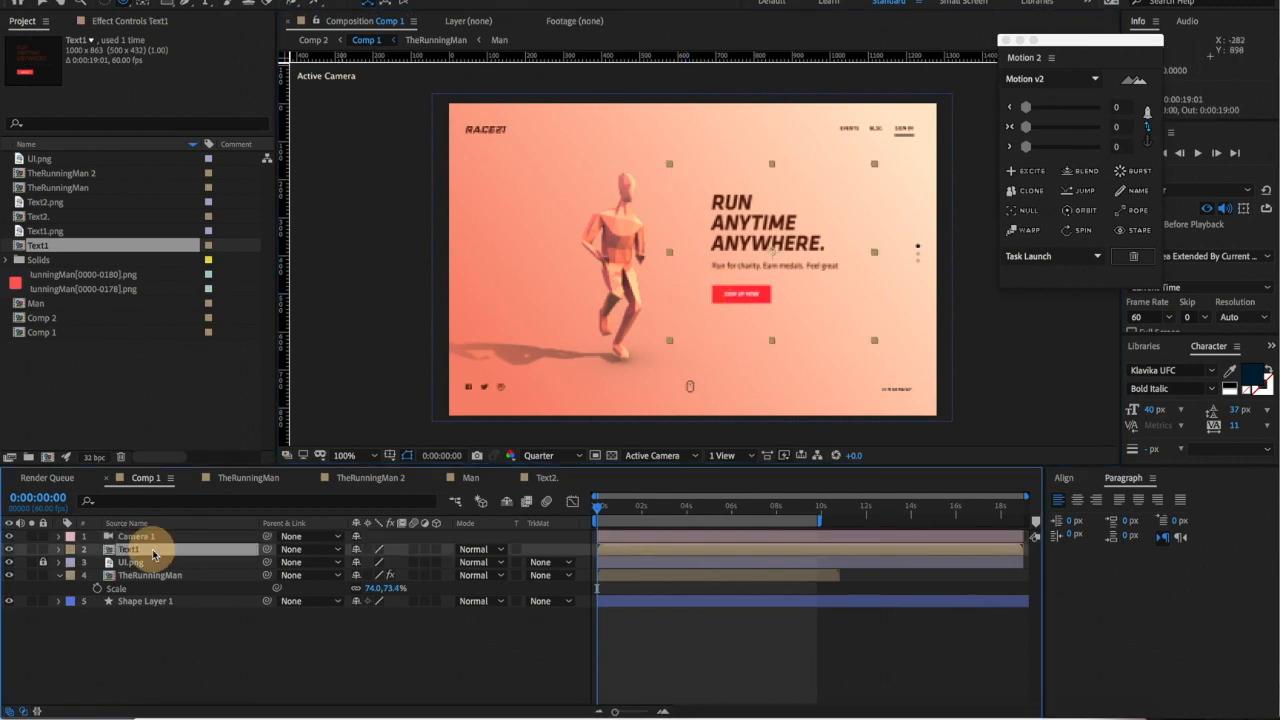
left_click(436, 549)
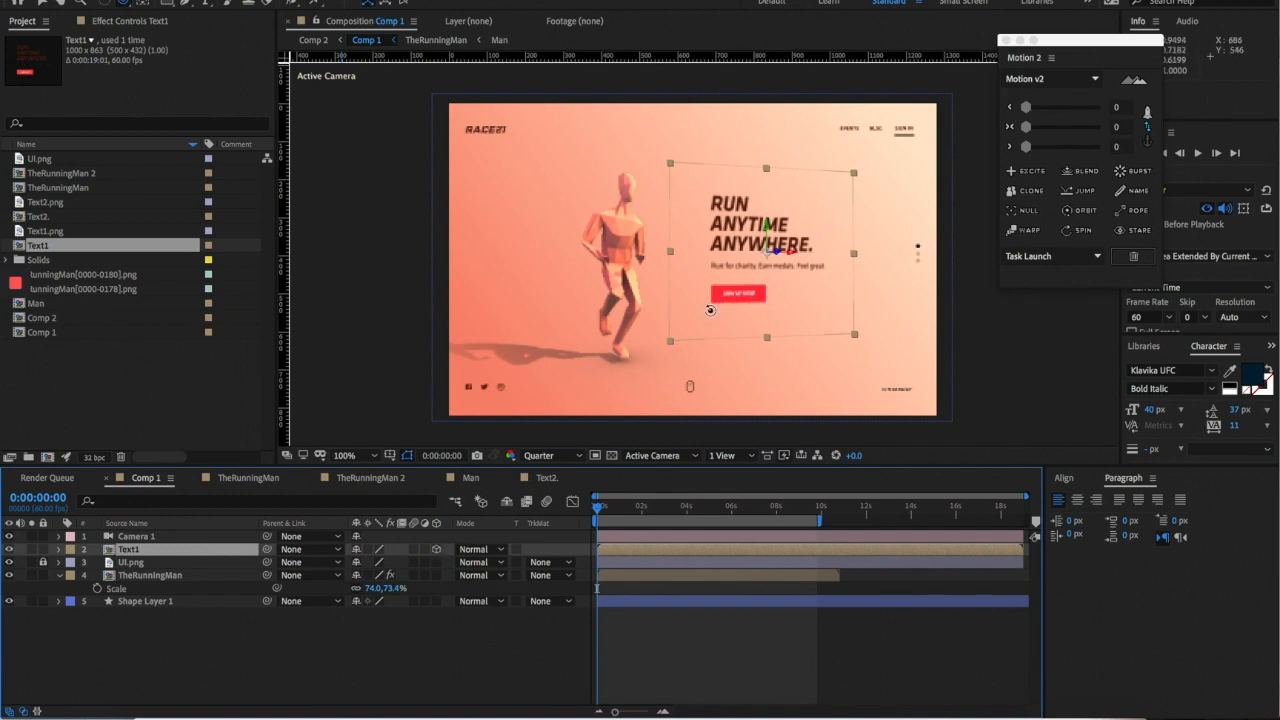
left_click_drag(730, 325, 730, 330)
left_click(990, 368)
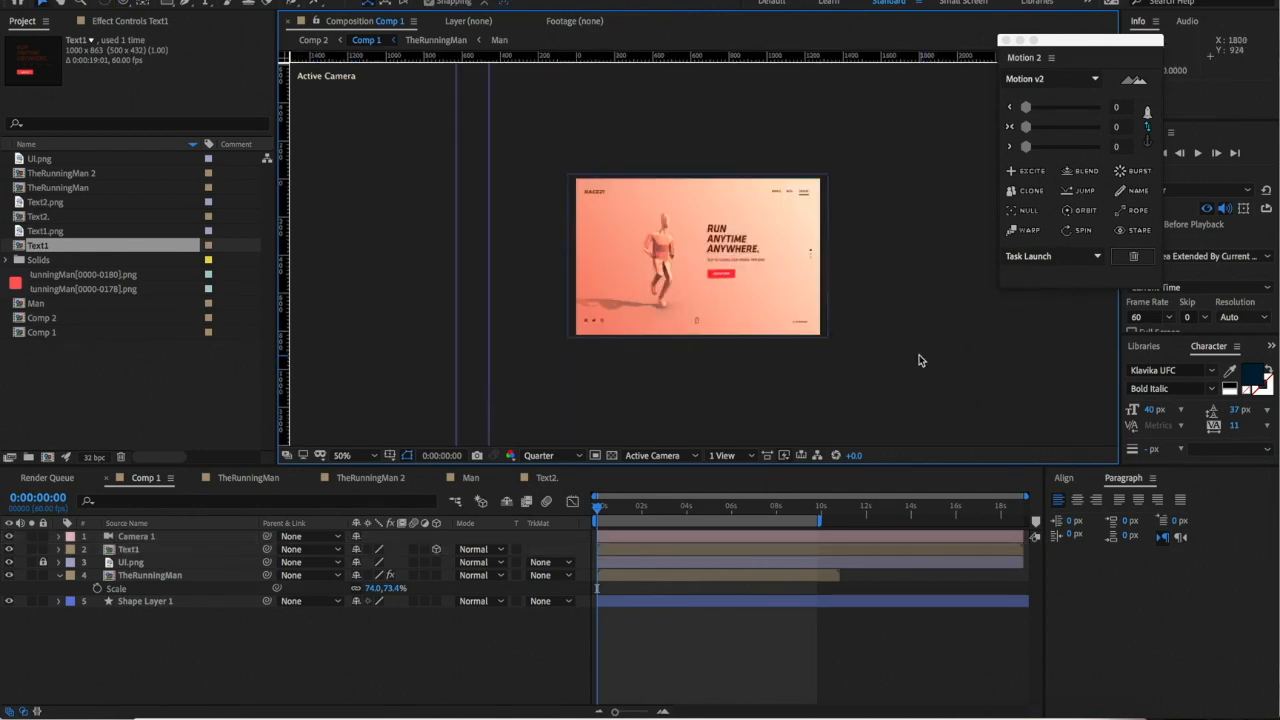
left_click(688, 507)
scroll(744, 320, "down", 1)
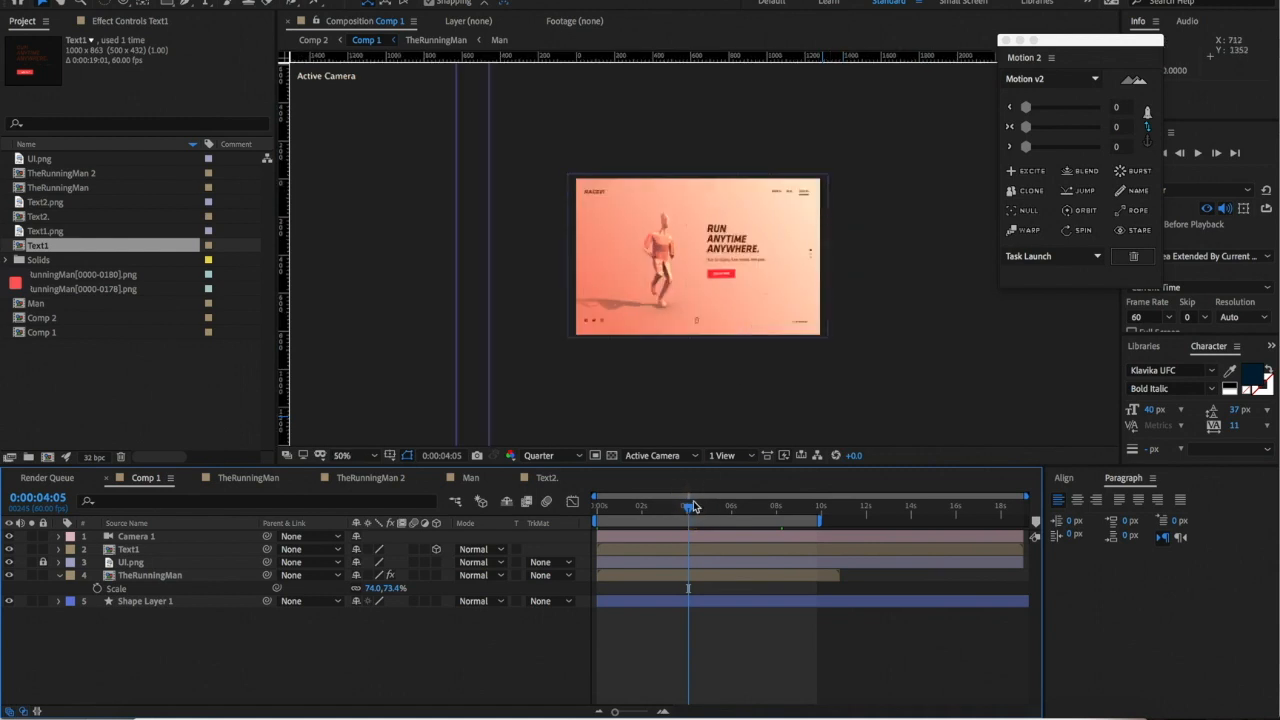
left_click_drag(716, 517, 596, 515)
scroll(733, 337, "up", 1)
key("space")
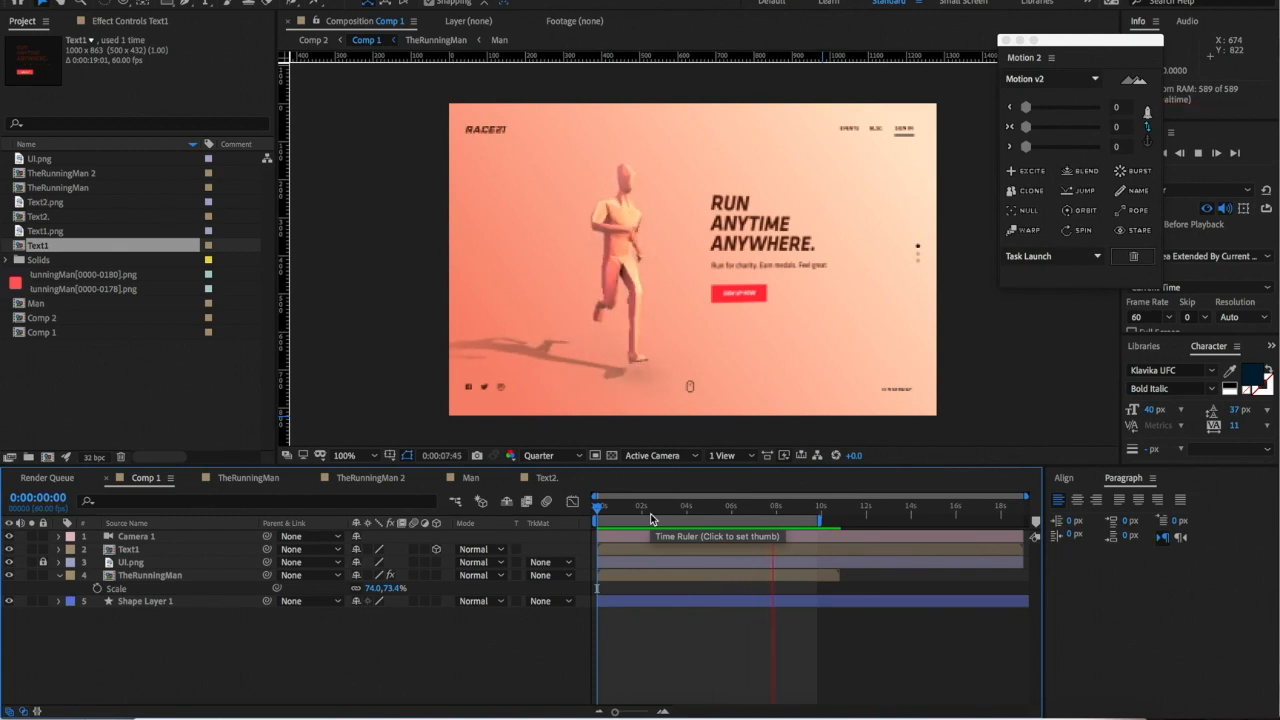
left_click(650, 513)
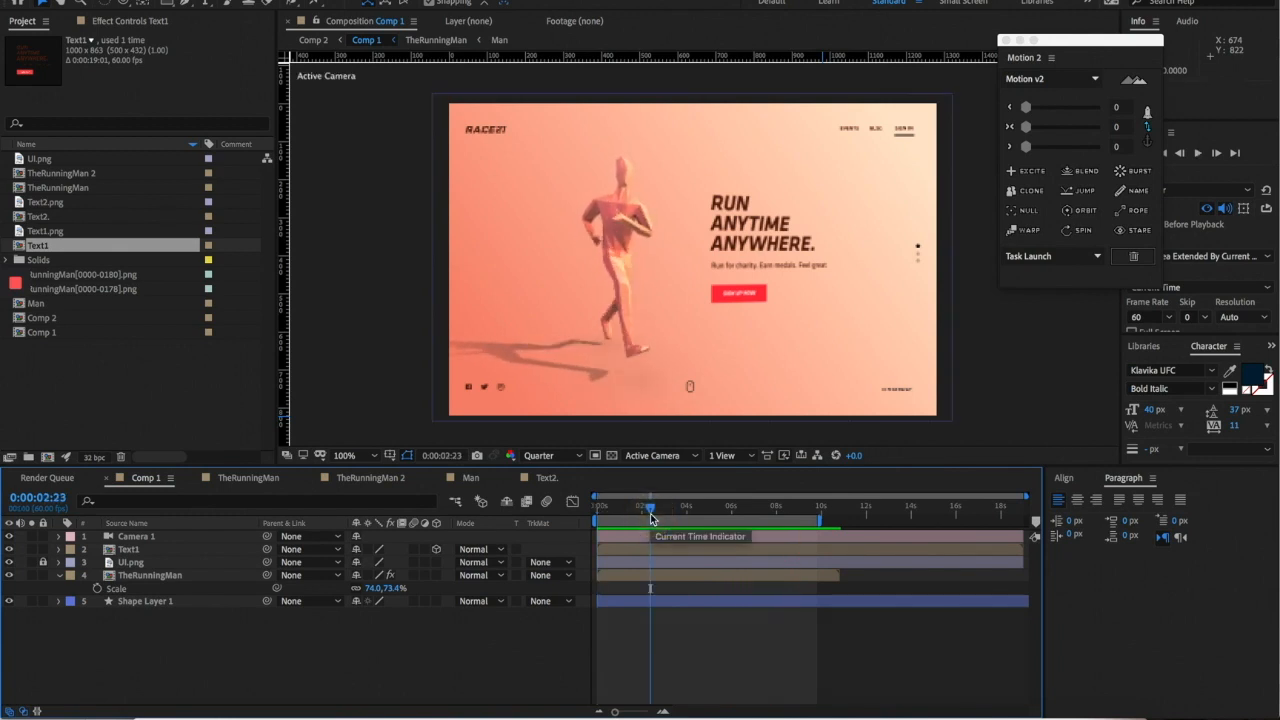
left_click_drag(650, 513, 586, 531)
left_click(786, 253)
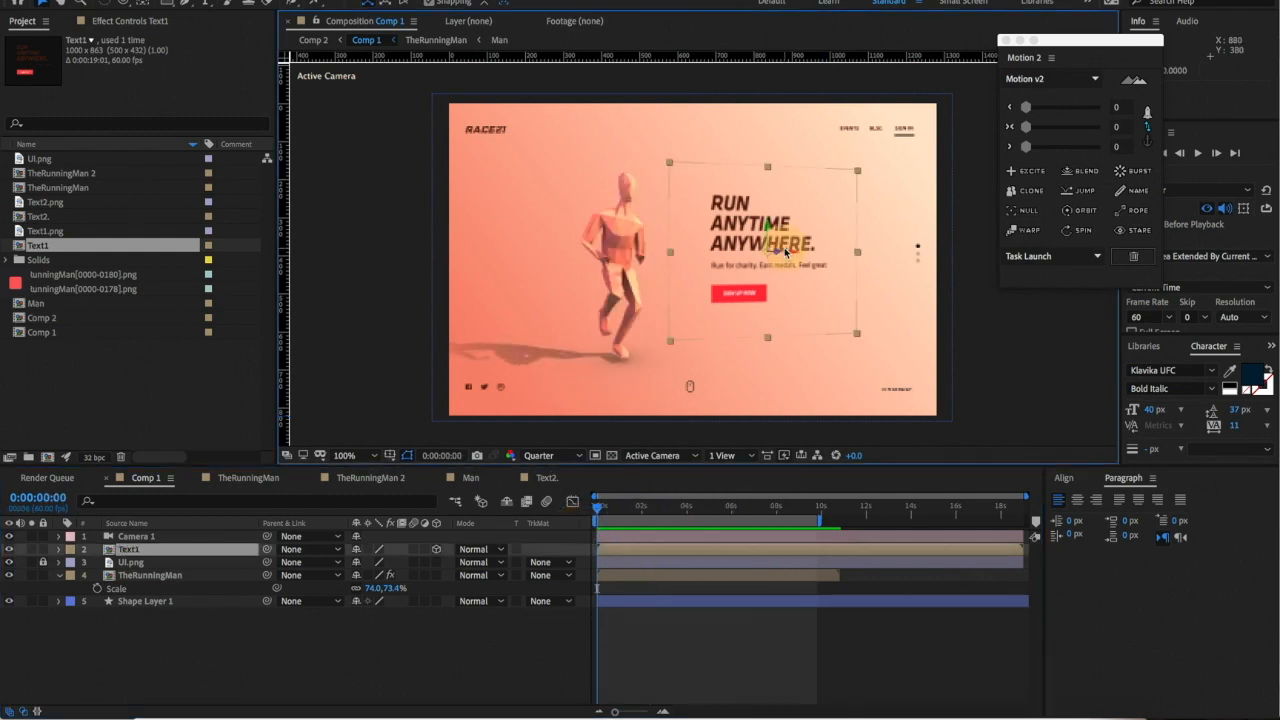
scroll(805, 235, "down", 2)
scroll(797, 263, "up", 2)
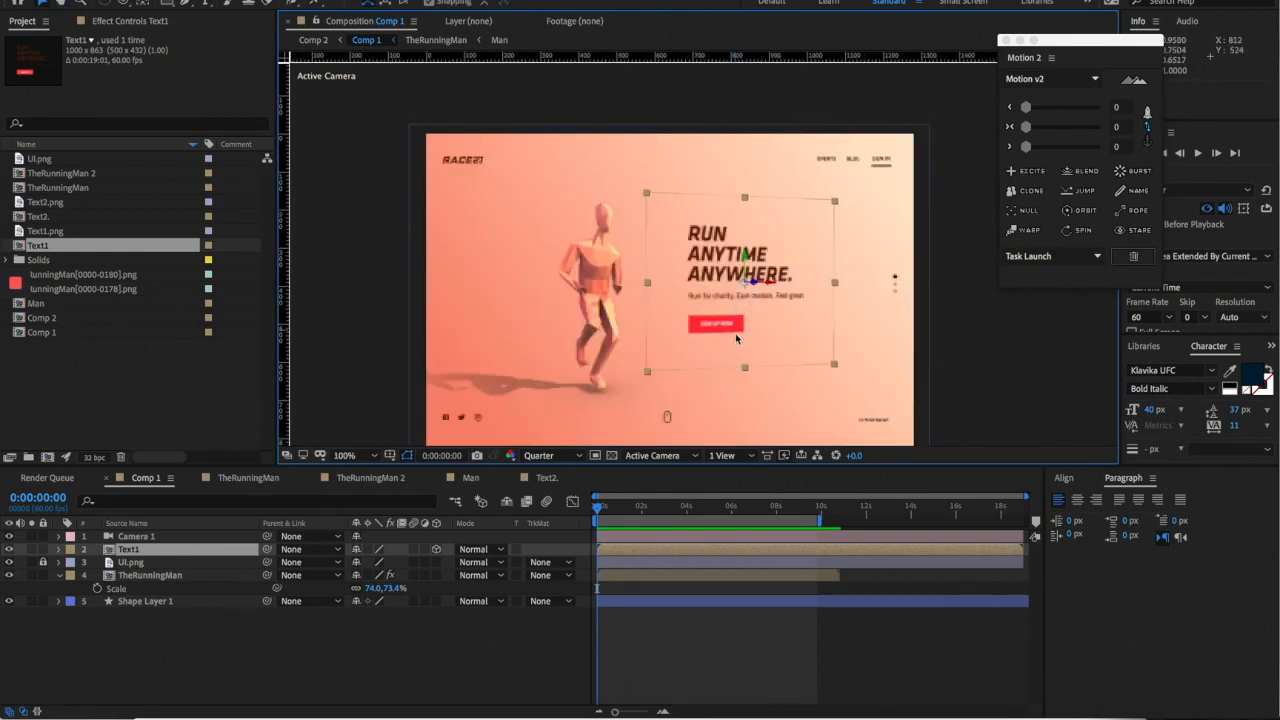
mouse_move(631, 514)
left_mouse_down()
mouse_move(586, 513)
mouse_move(641, 511)
left_mouse_up()
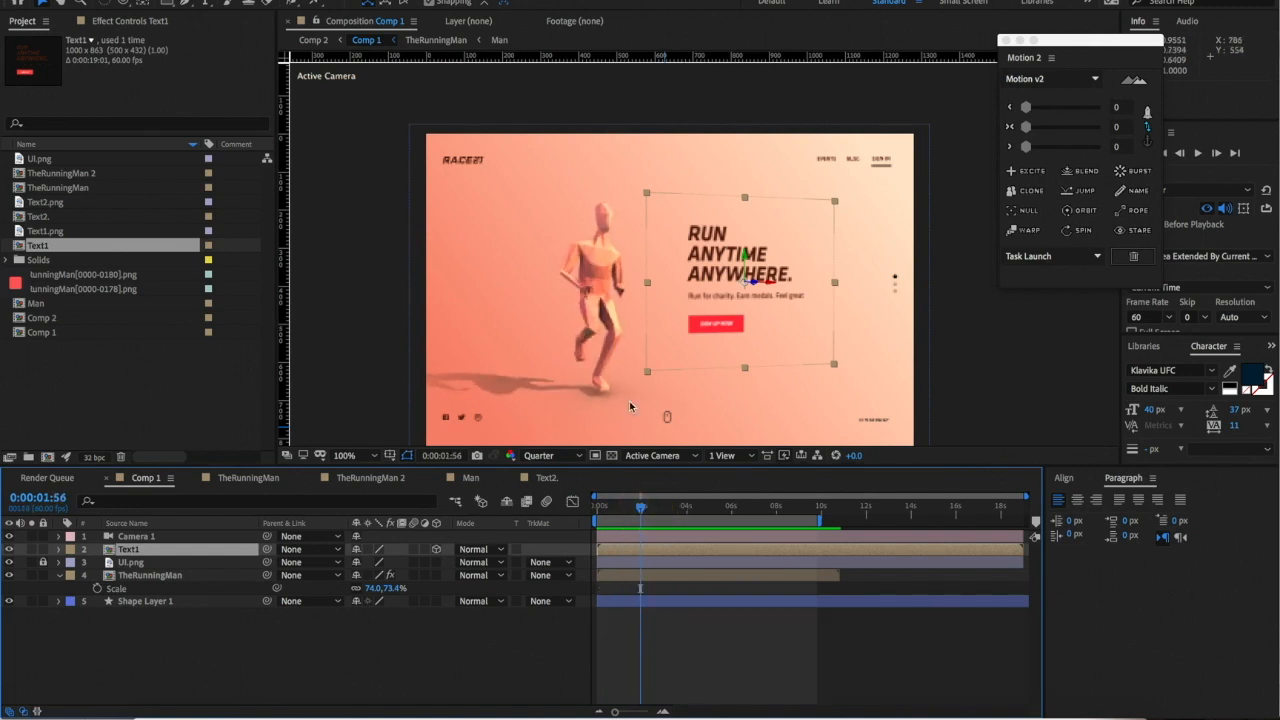
- Keyframe Text1's Position at 1:56 and push it back to Z 1978 at 3:12
left_click(58, 549)
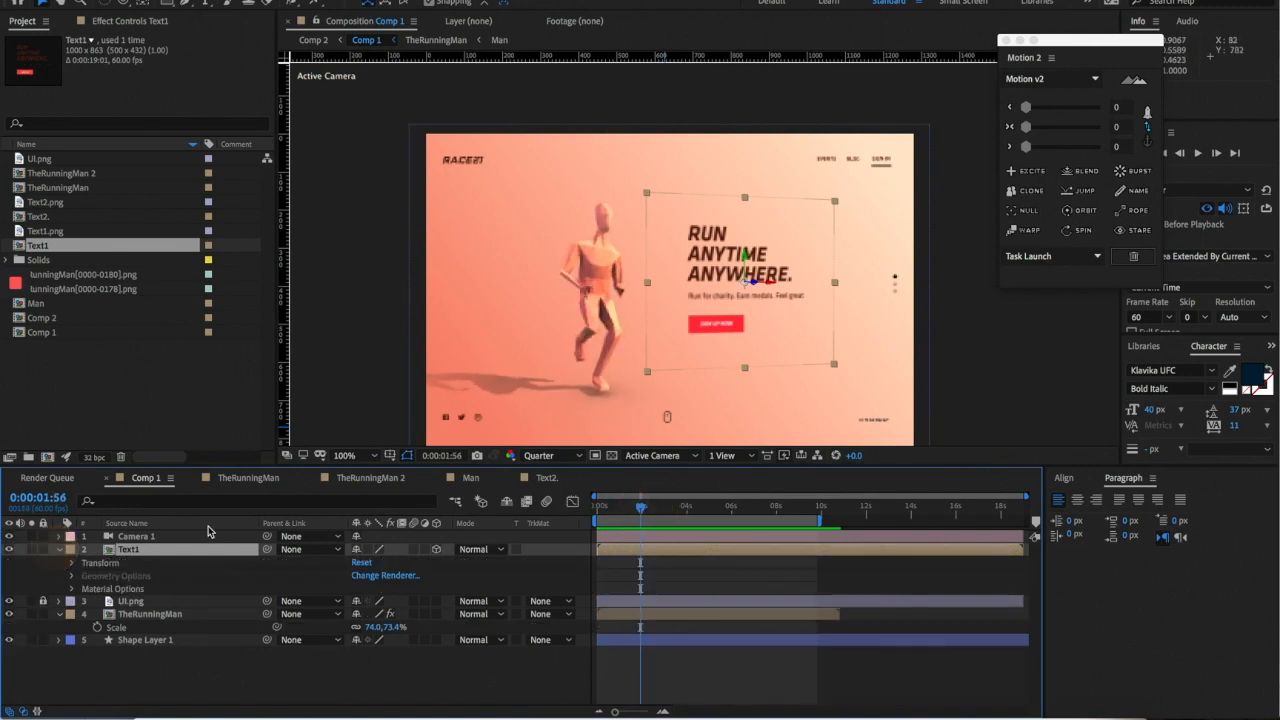
left_click(72, 563)
left_click(97, 589)
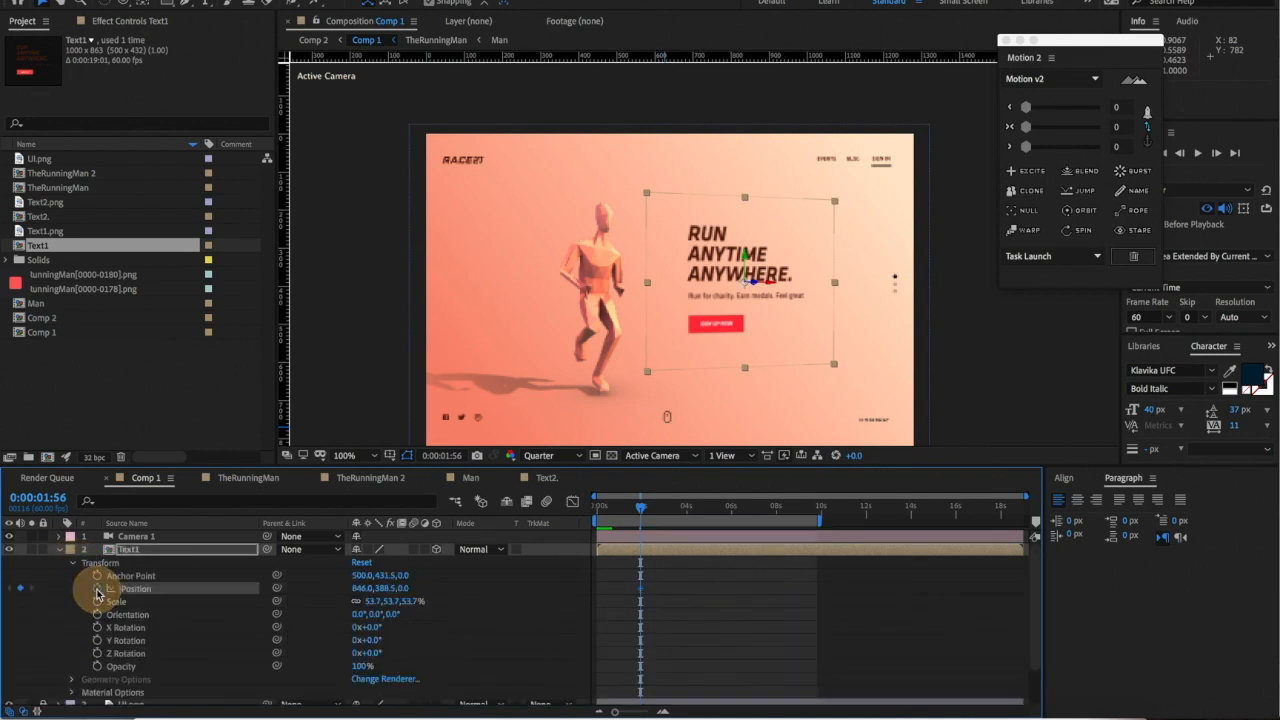
left_click(660, 516)
mouse_move(664, 509)
left_mouse_down()
mouse_move(686, 509)
mouse_move(668, 509)
left_mouse_up()
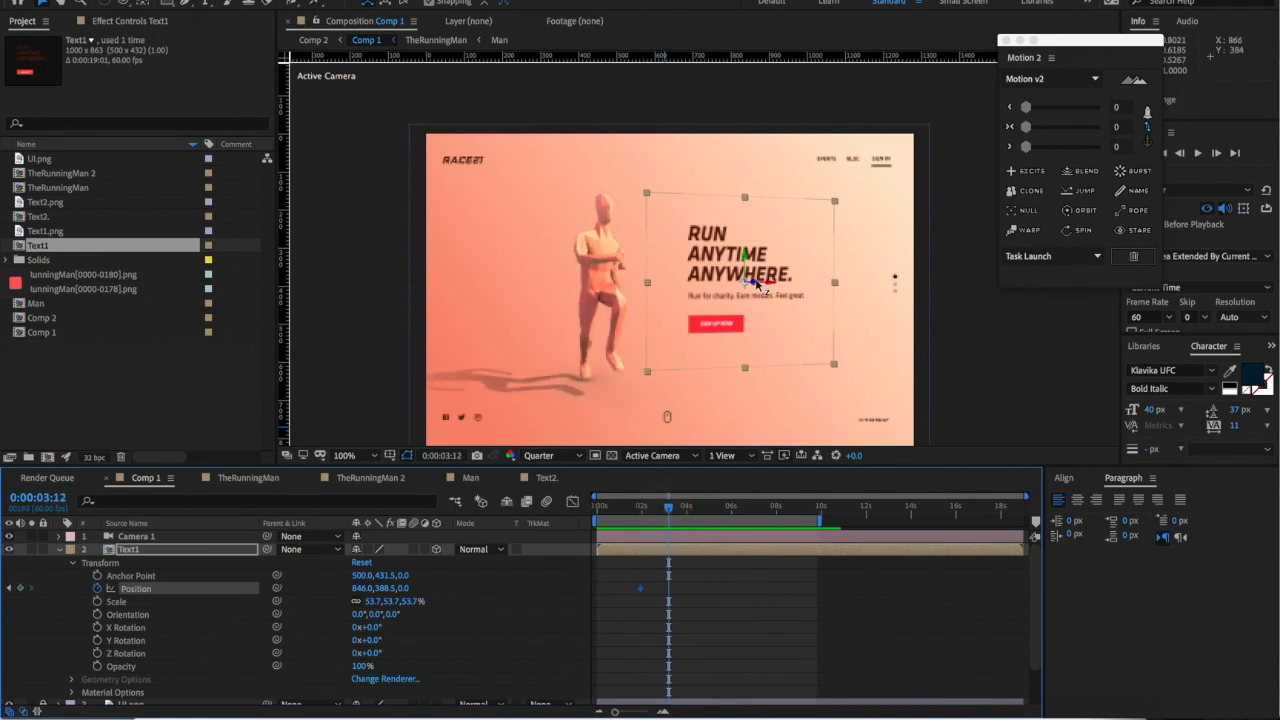
left_click_drag(755, 287, 10, 512)
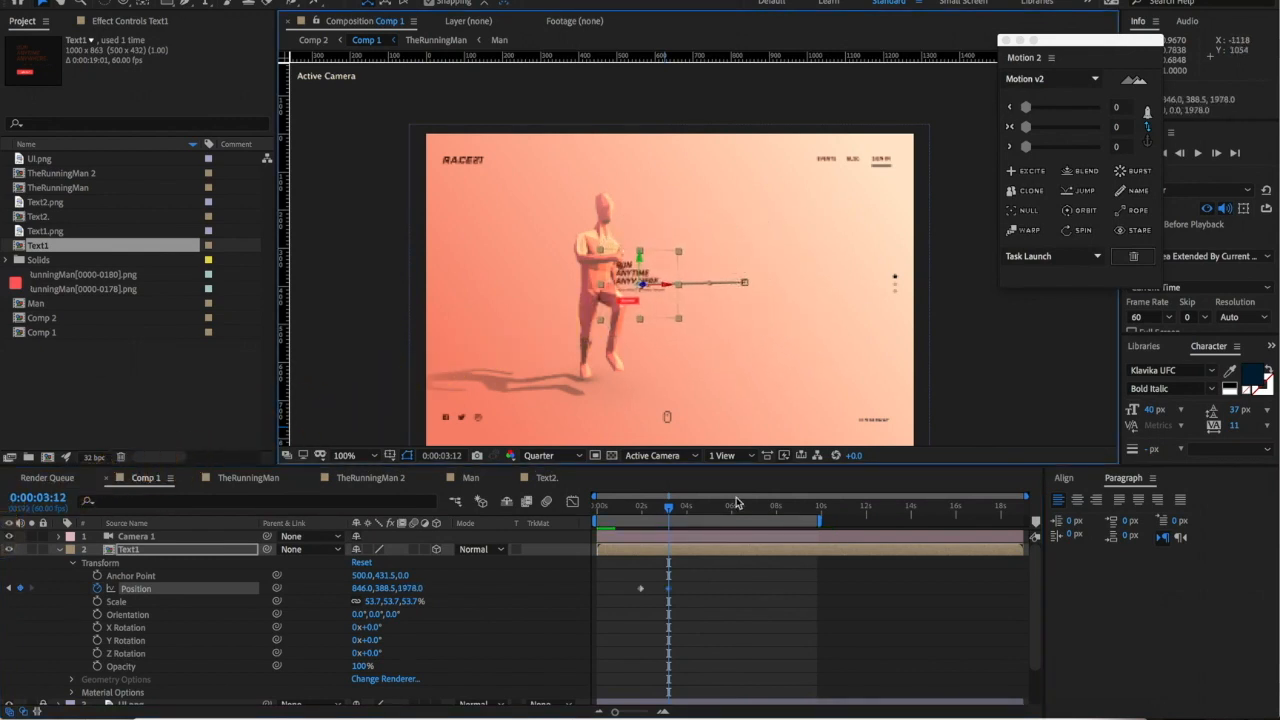
- Ease both Position keyframes with Motion 2 and preview the headline receding
left_click_drag(632, 576, 702, 605)
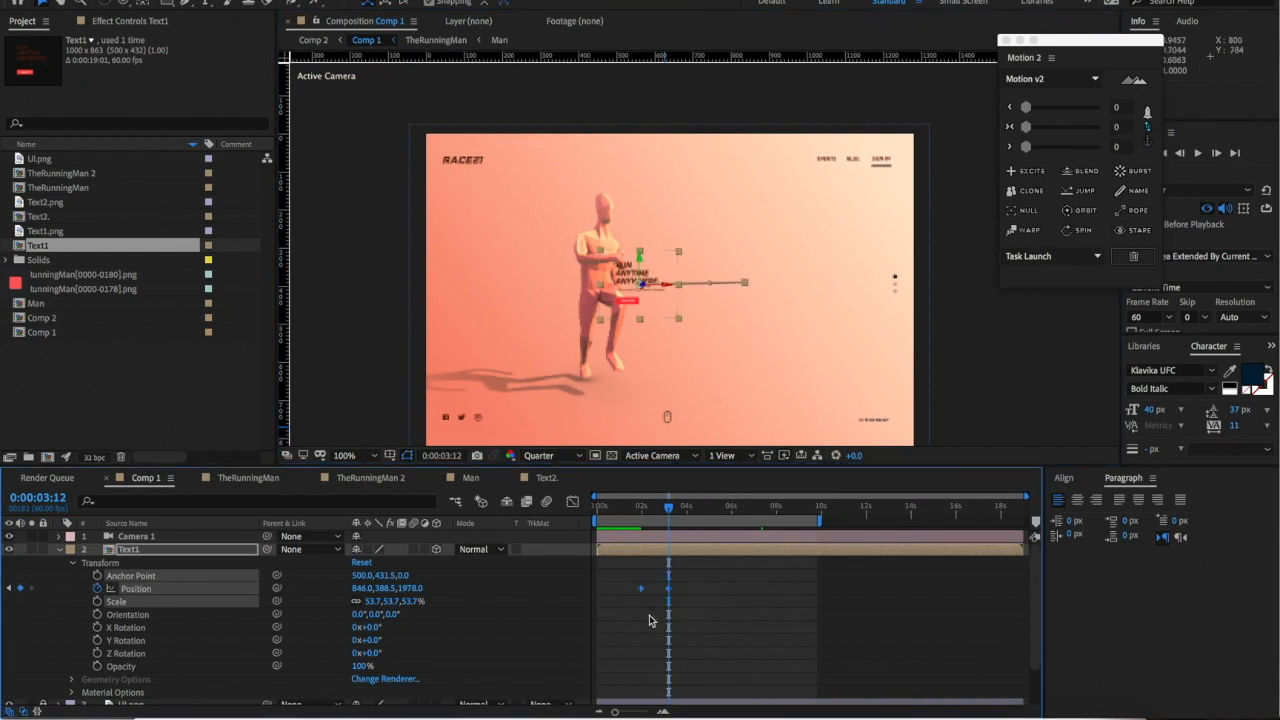
left_click(1073, 127)
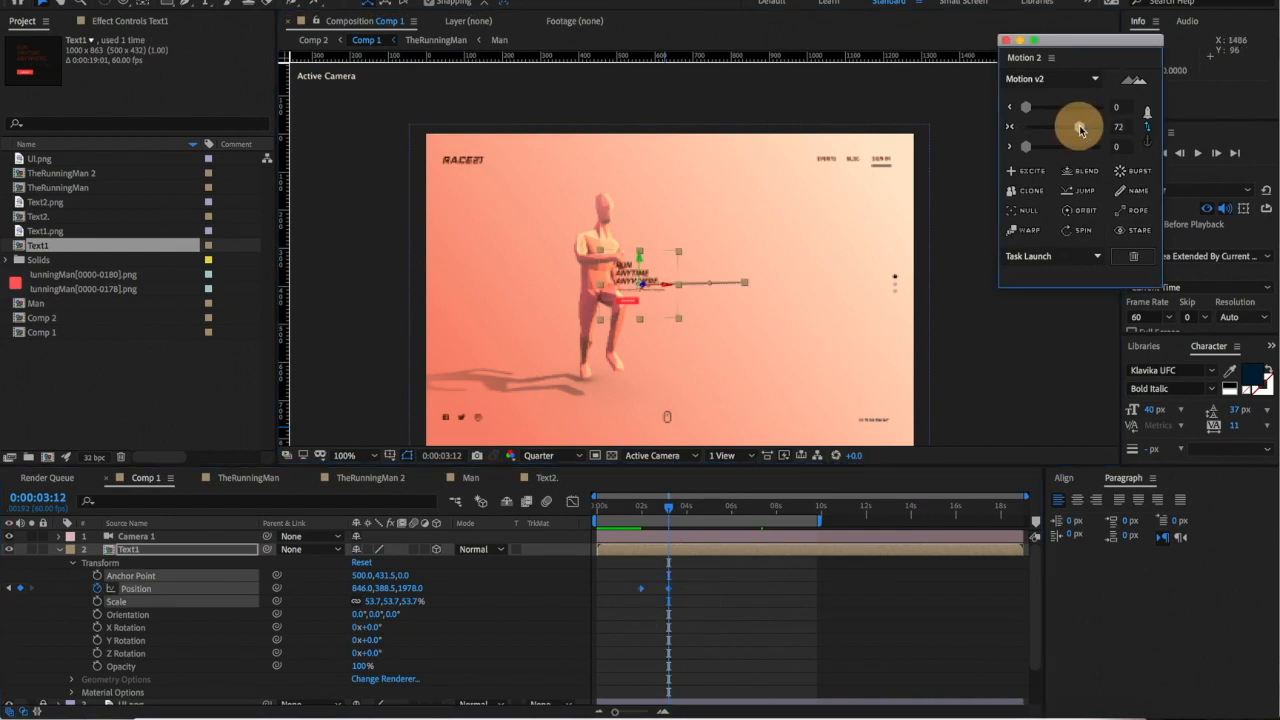
left_click(641, 511)
key("space")
left_click(640, 509)
left_click_drag(640, 509, 631, 509)
key("space")
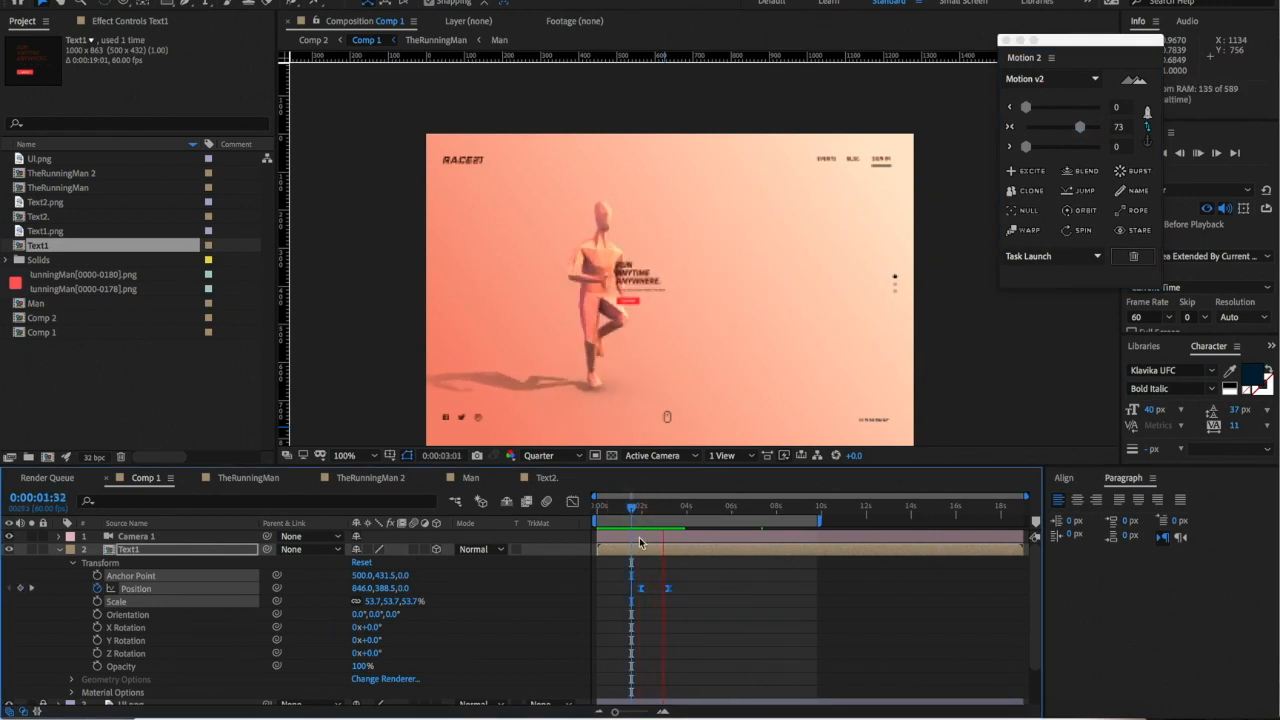
left_click(641, 511)
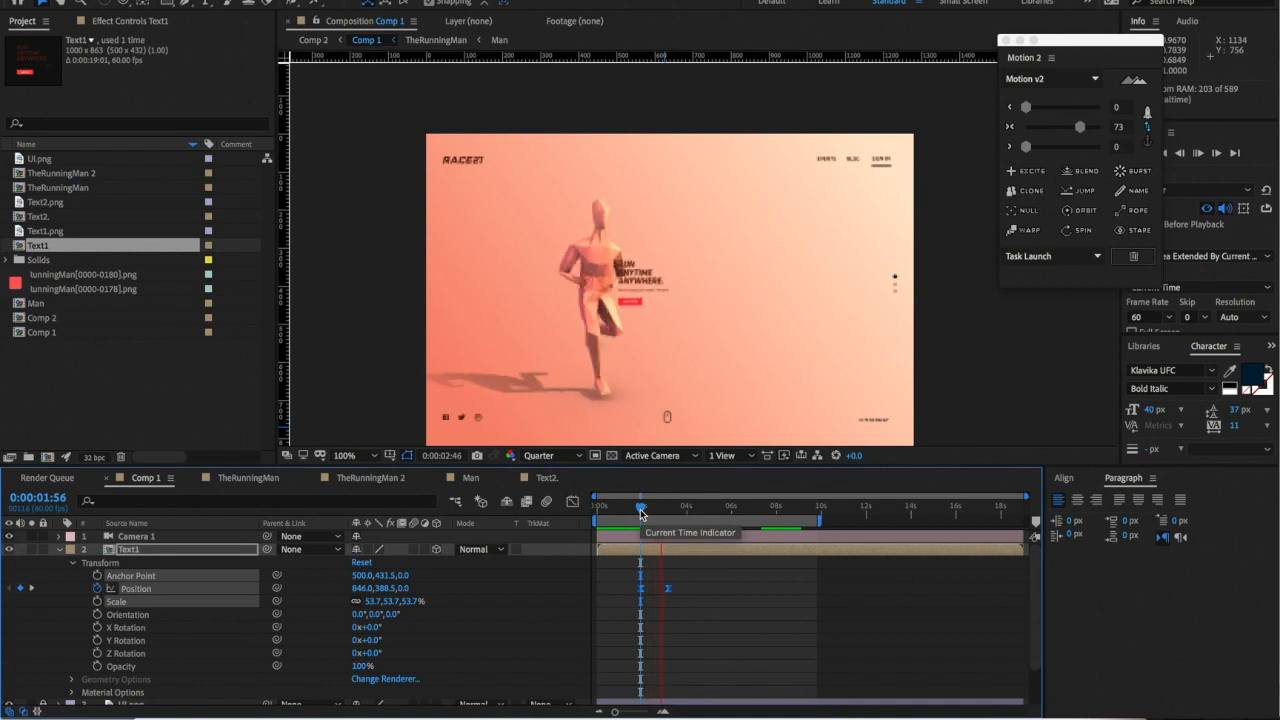
- Collapse Text1, move it below TheRunningMan, and preview the animation
left_click(58, 549)
left_click_drag(140, 563, 137, 598)
key("space")
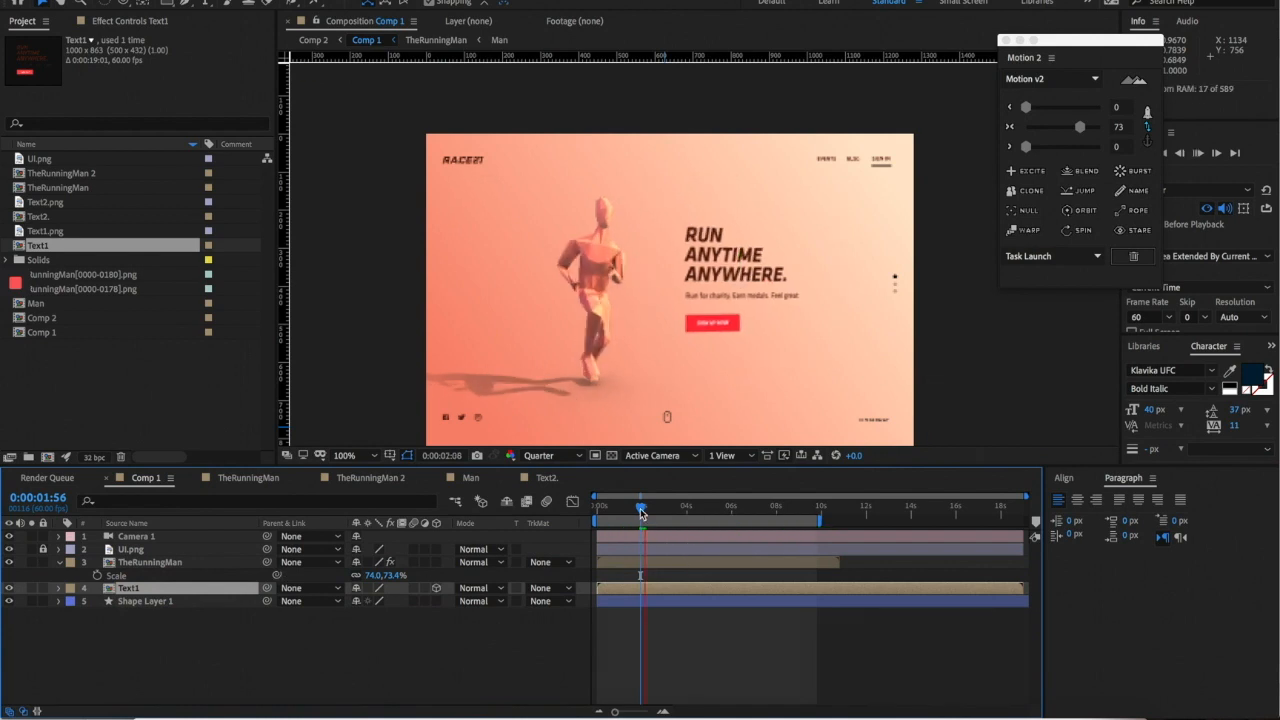
- Keyframe Text1's Opacity at 100%, then 0% at 2:43, and ease both keys
left_click_drag(640, 513, 647, 508)
key("t")
left_click(97, 602)
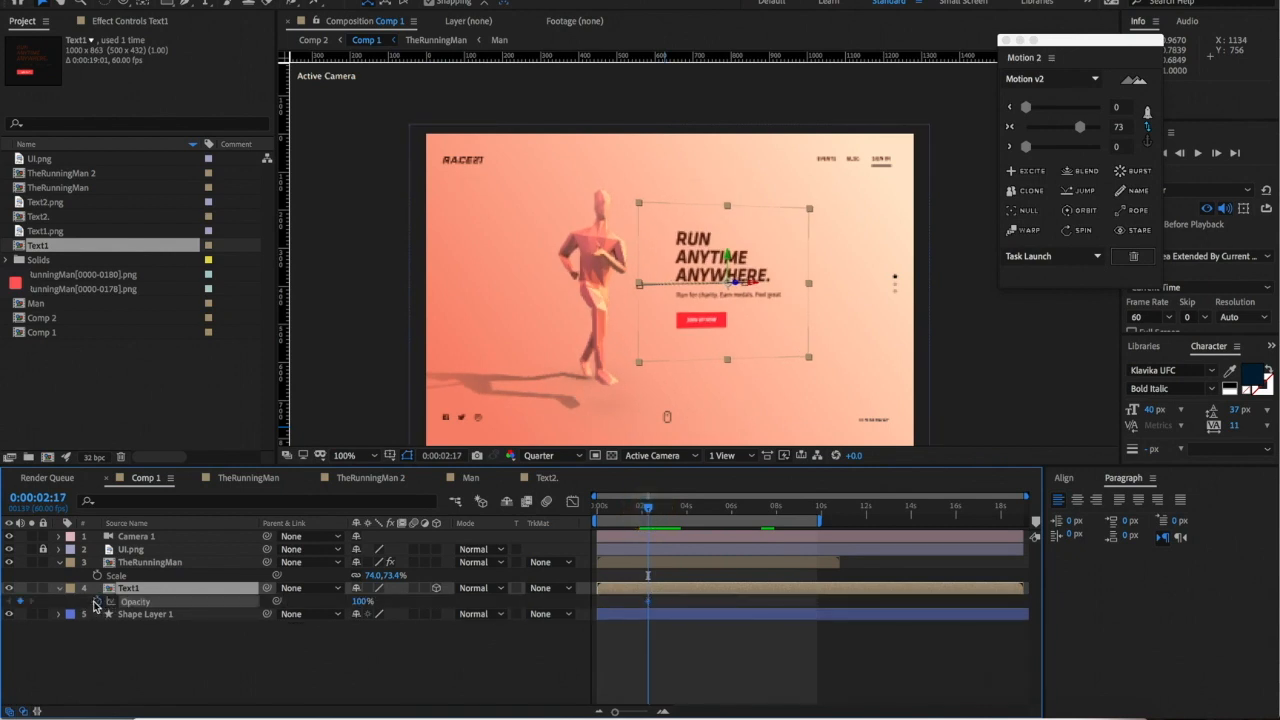
left_click_drag(650, 513, 658, 508)
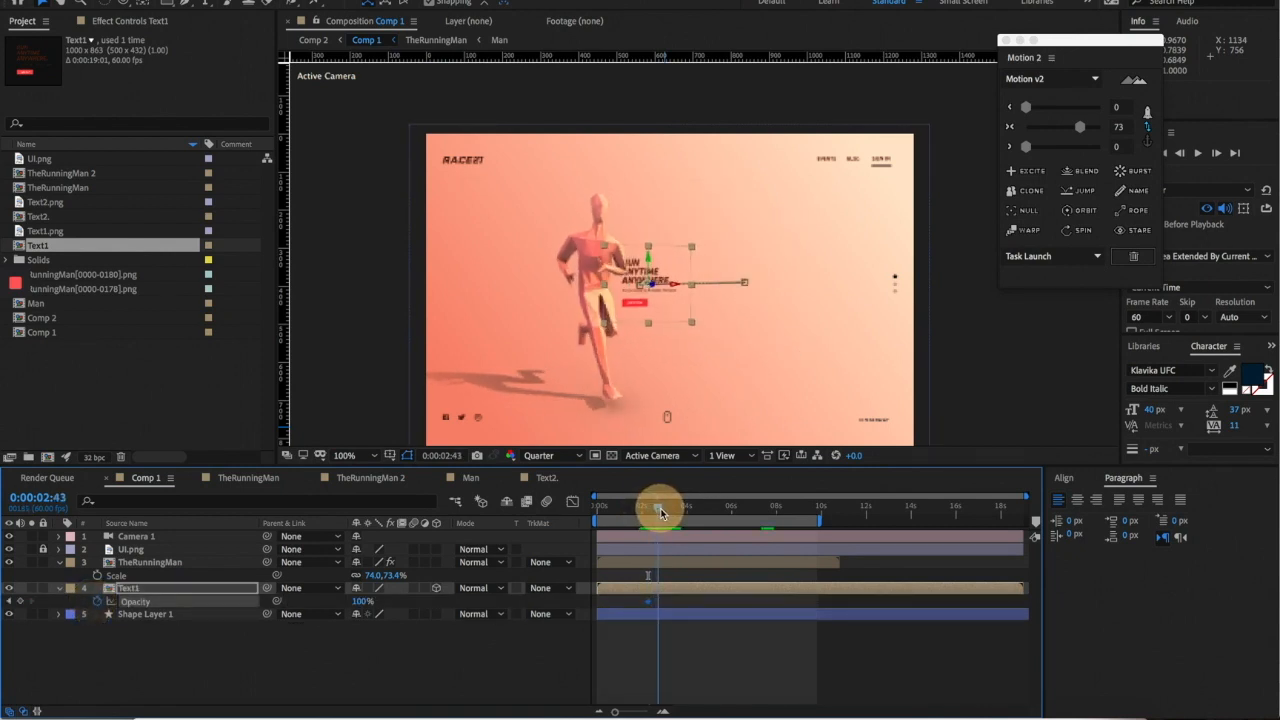
left_click(362, 601)
type("0")
key("Return")
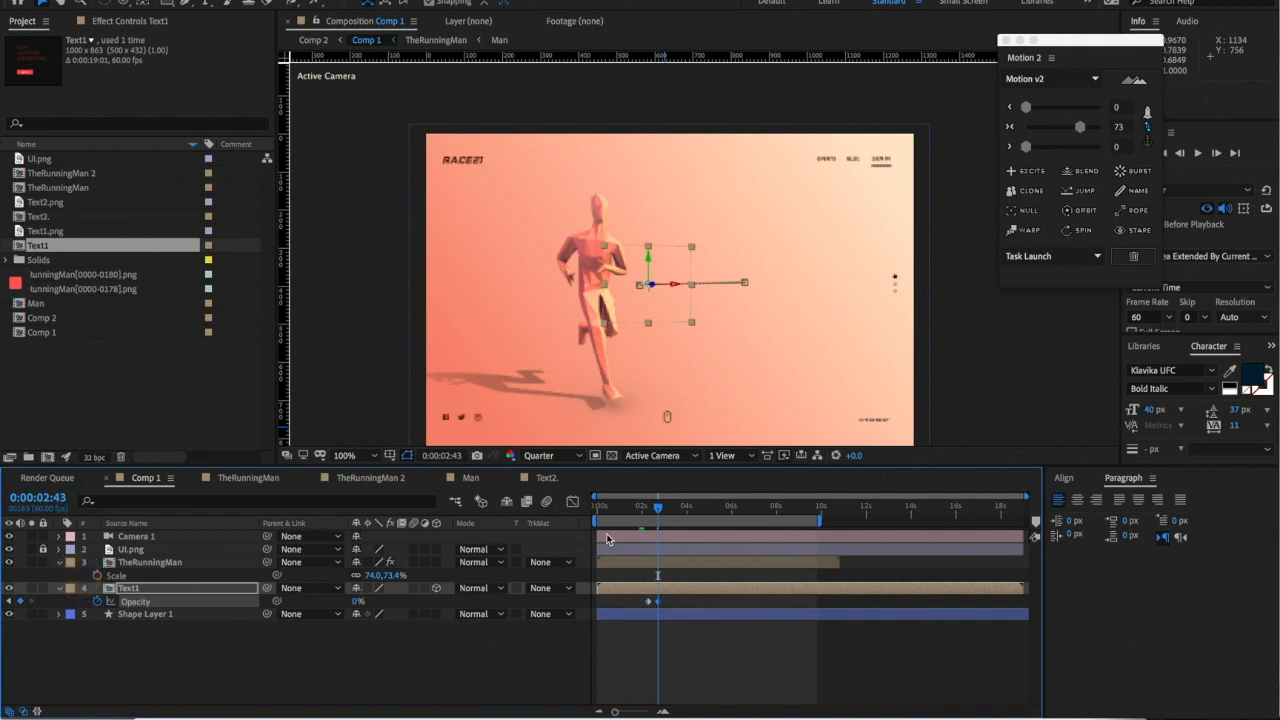
left_click_drag(643, 601, 686, 606)
left_click_drag(1080, 126, 1075, 126)
- Preview the headline fading out from 2:02 and select the Text1 layer
left_click(642, 507)
key("space")
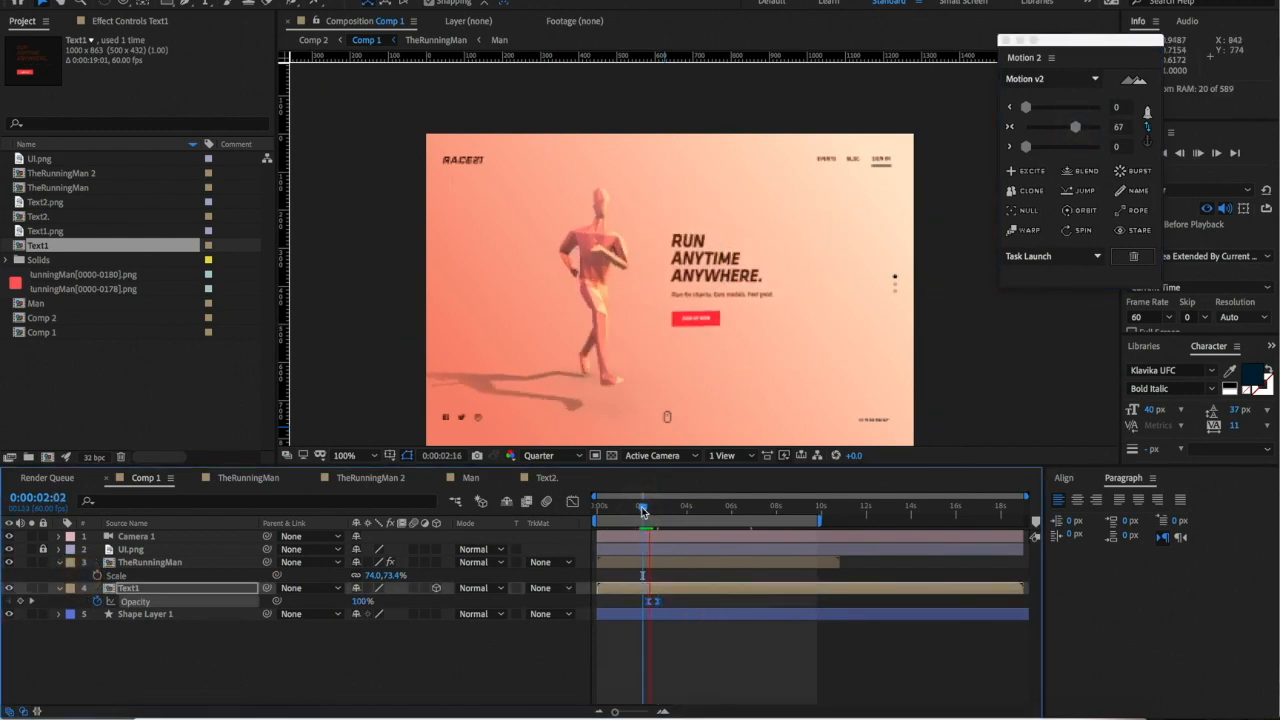
left_click(648, 509)
left_click_drag(648, 509, 616, 507)
left_click(632, 592)
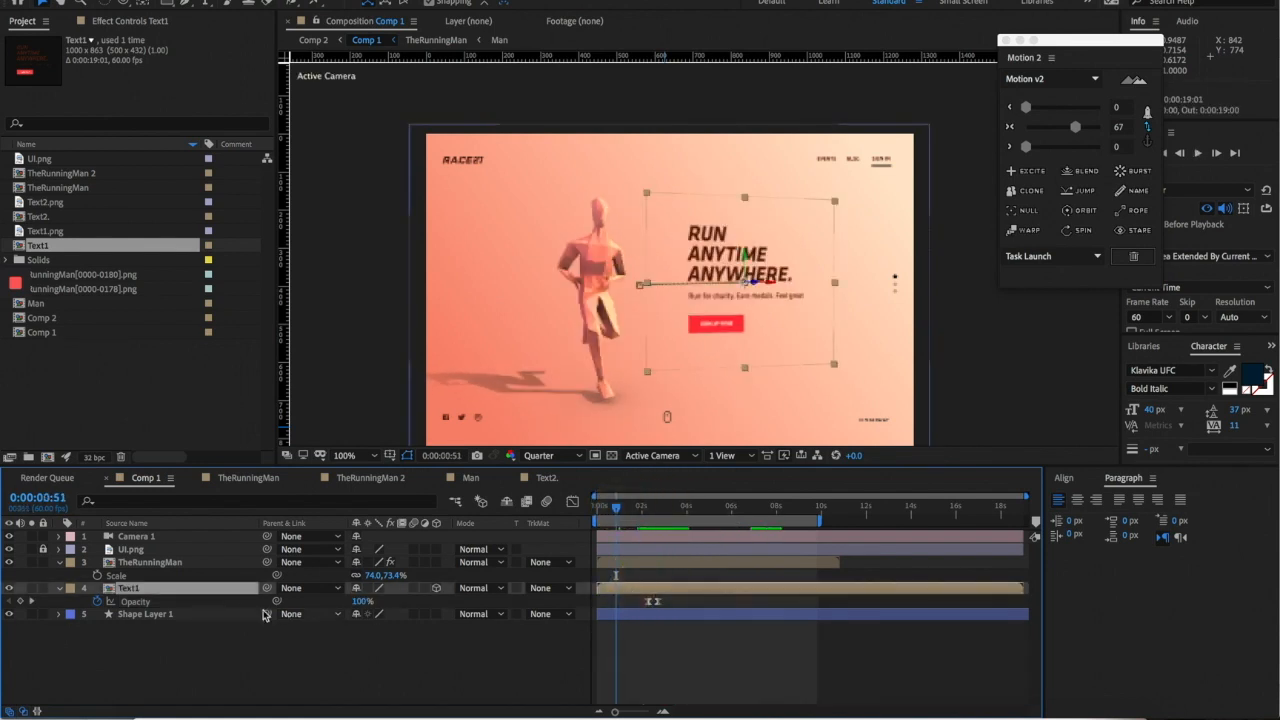
- Duplicate Text1 and replace the duplicate's source with the Text2. composition
left_click(72, 217)
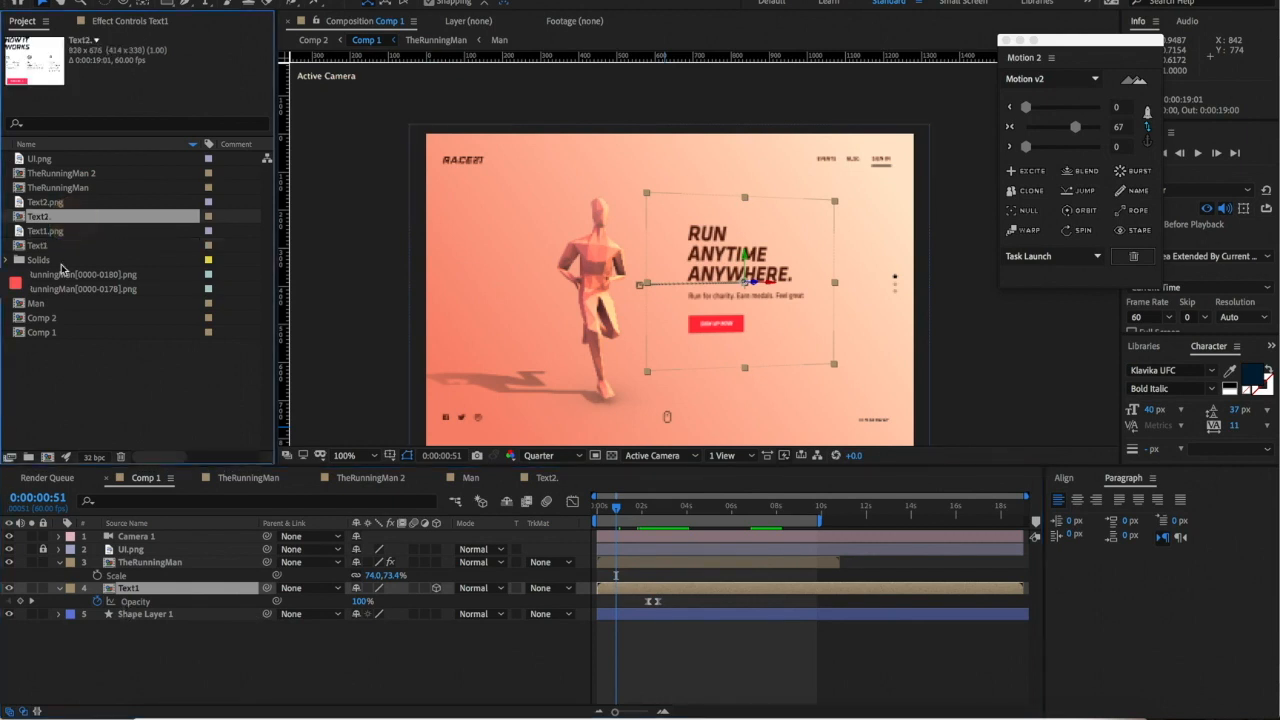
left_click(138, 598)
key("ctrl+d")
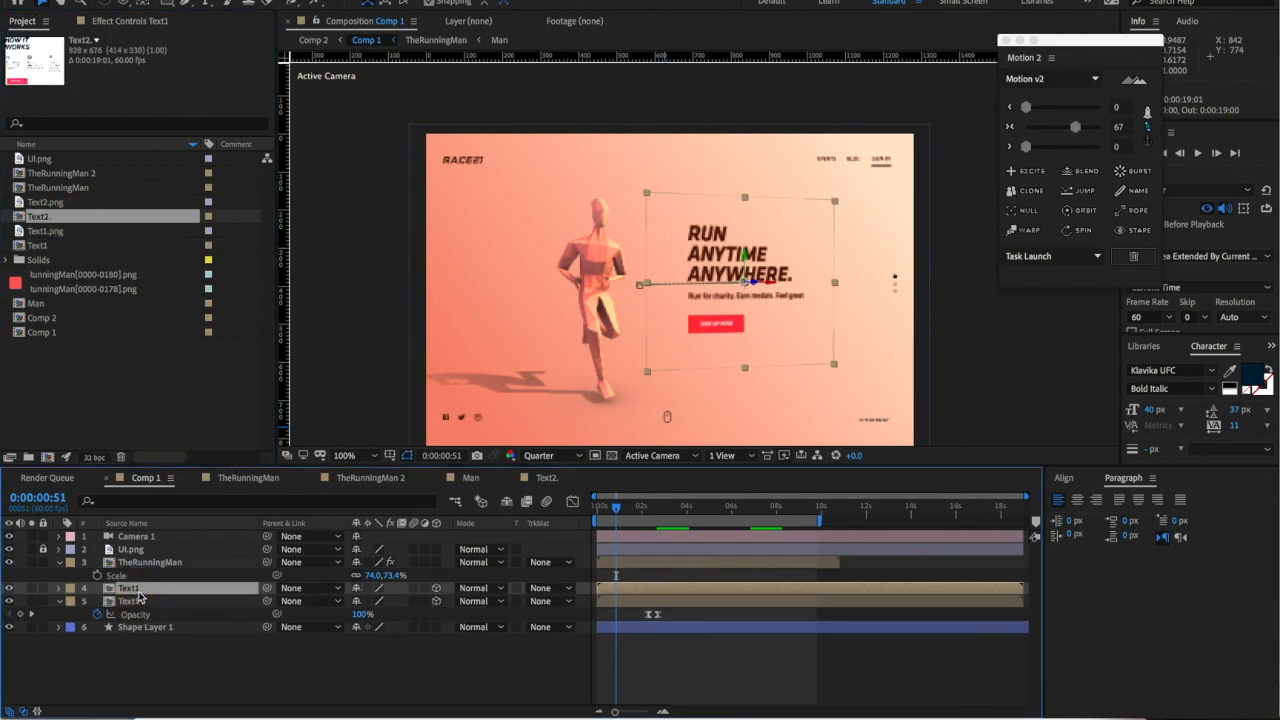
left_click(46, 219)
left_click_drag(38, 222, 130, 590)
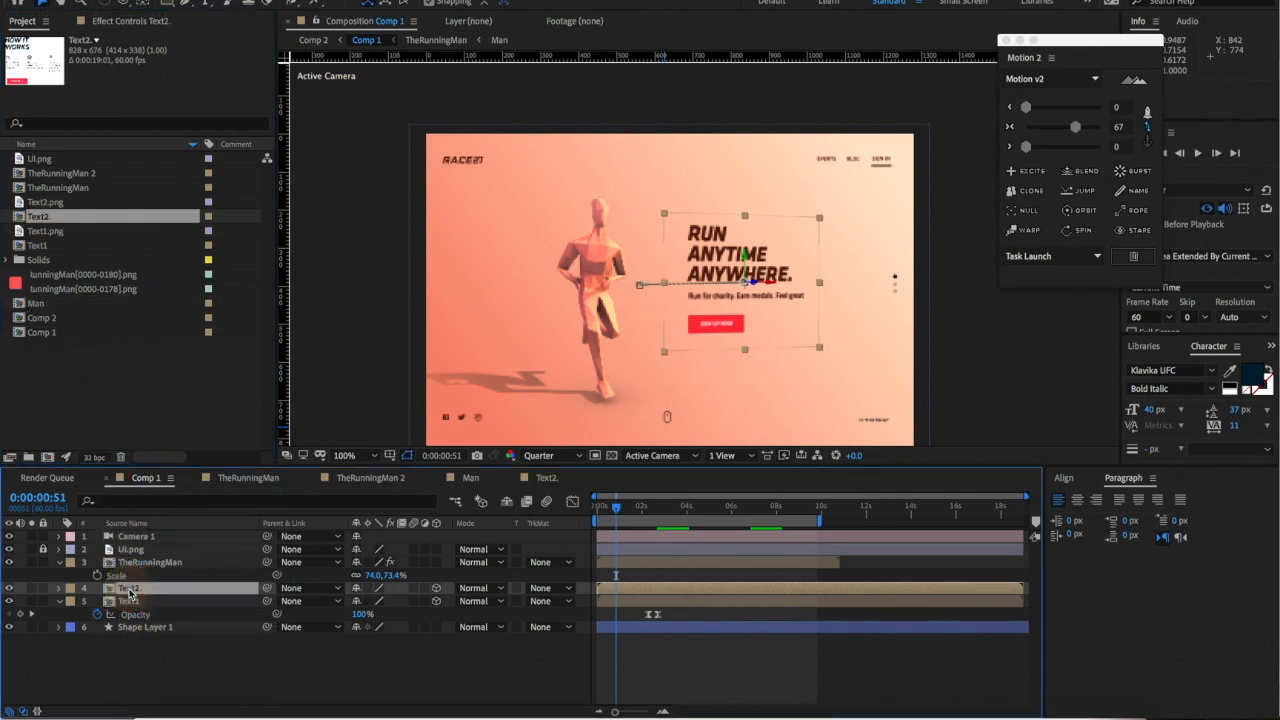
- Remove the Text2. layer's Position animation and parent it to Text1
mouse_move(621, 512)
left_mouse_down()
mouse_move(668, 508)
mouse_move(637, 516)
left_mouse_up()
key("p")
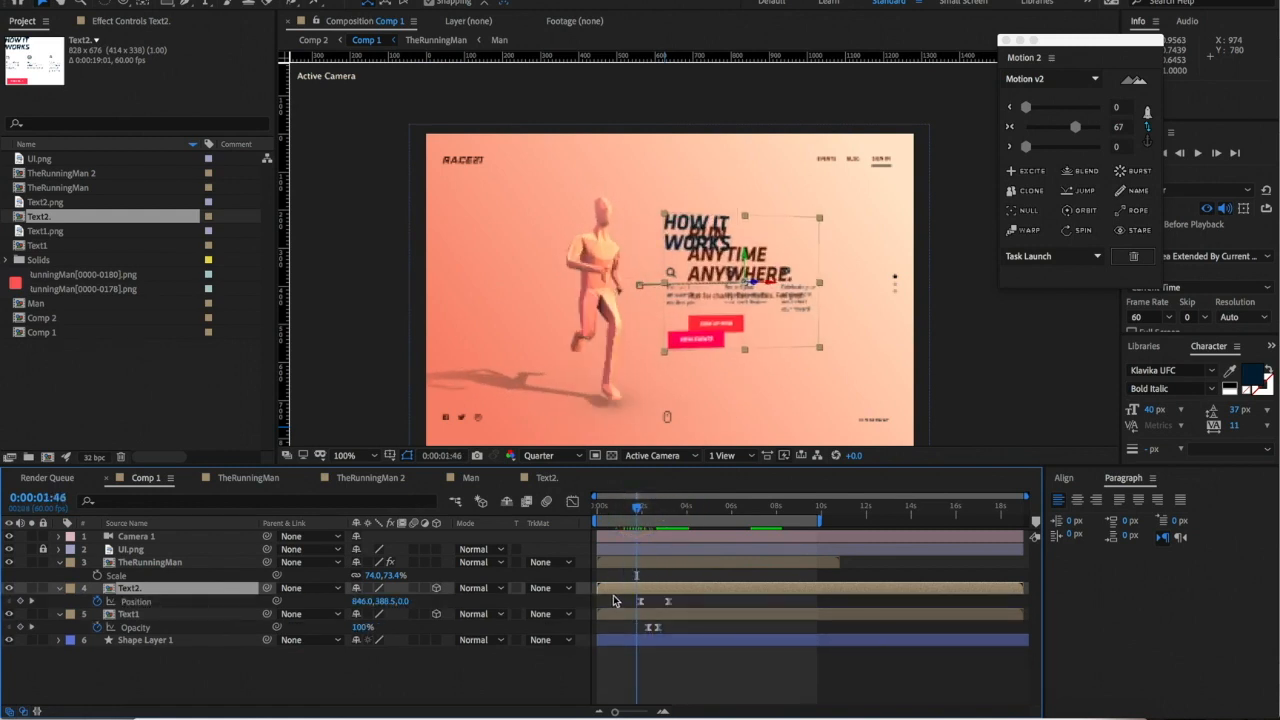
key("k")
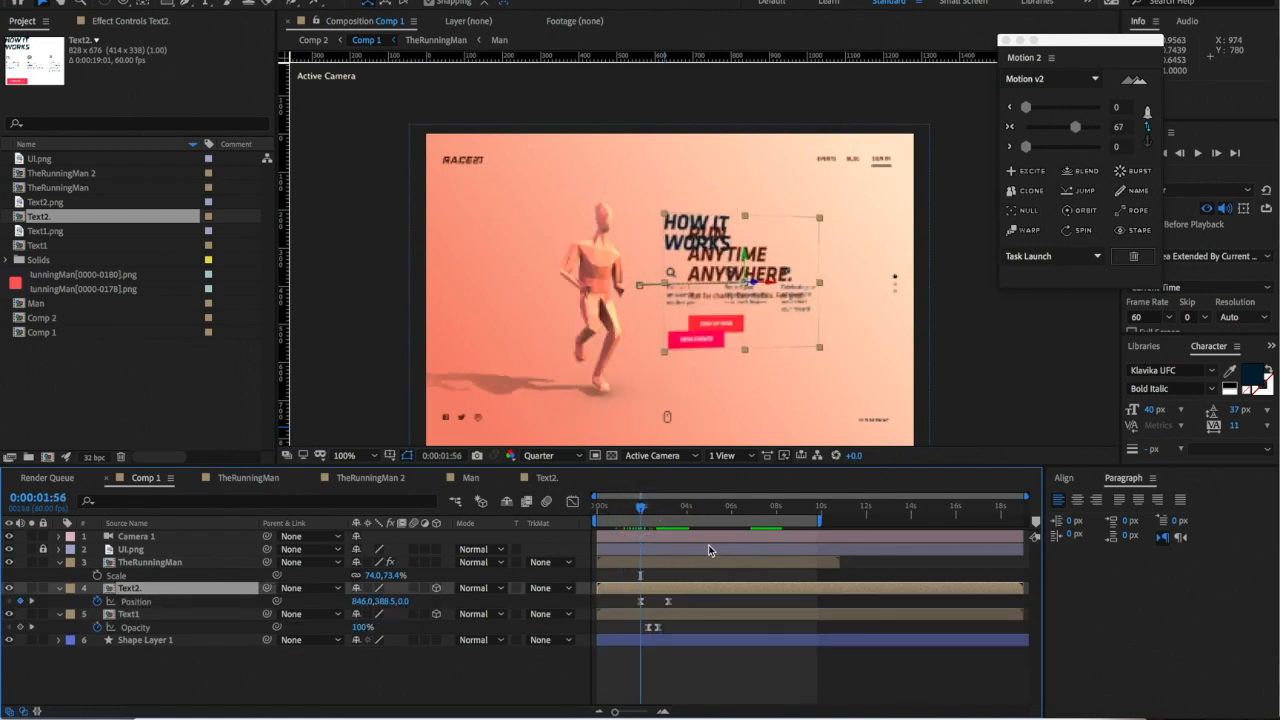
mouse_move(645, 511)
left_mouse_down()
mouse_move(657, 508)
mouse_move(638, 508)
left_mouse_up()
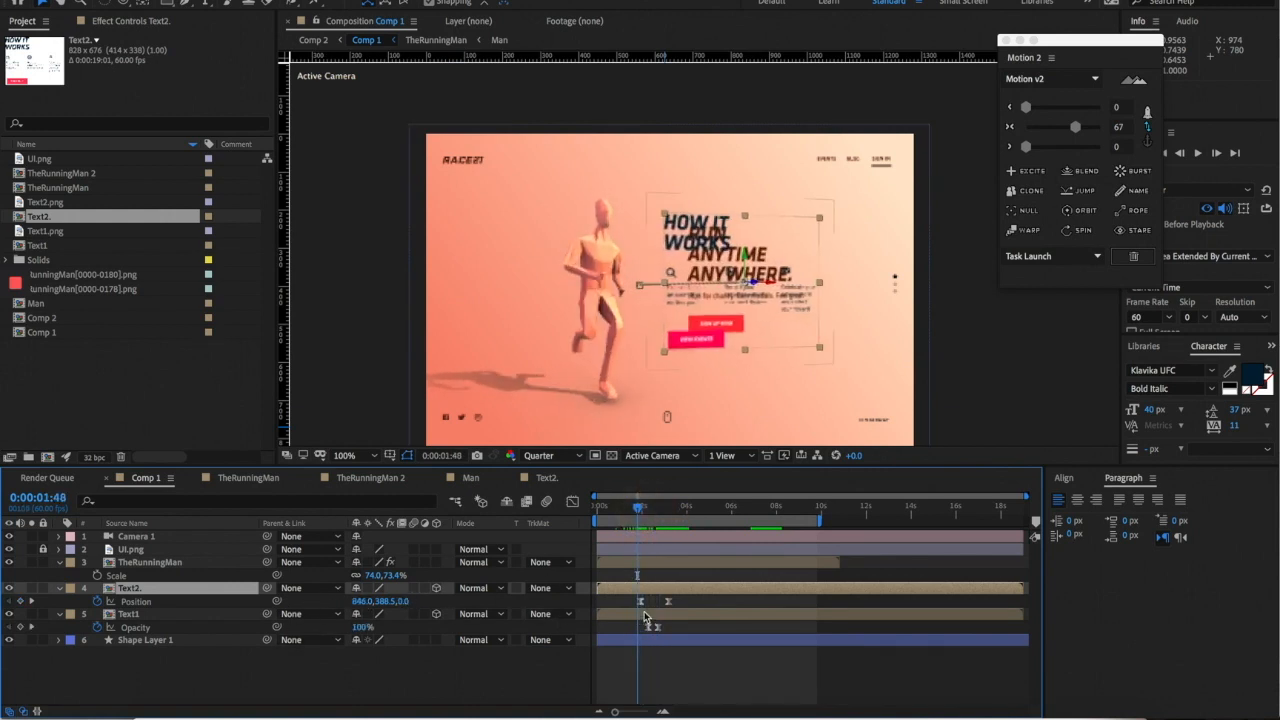
left_click(97, 601)
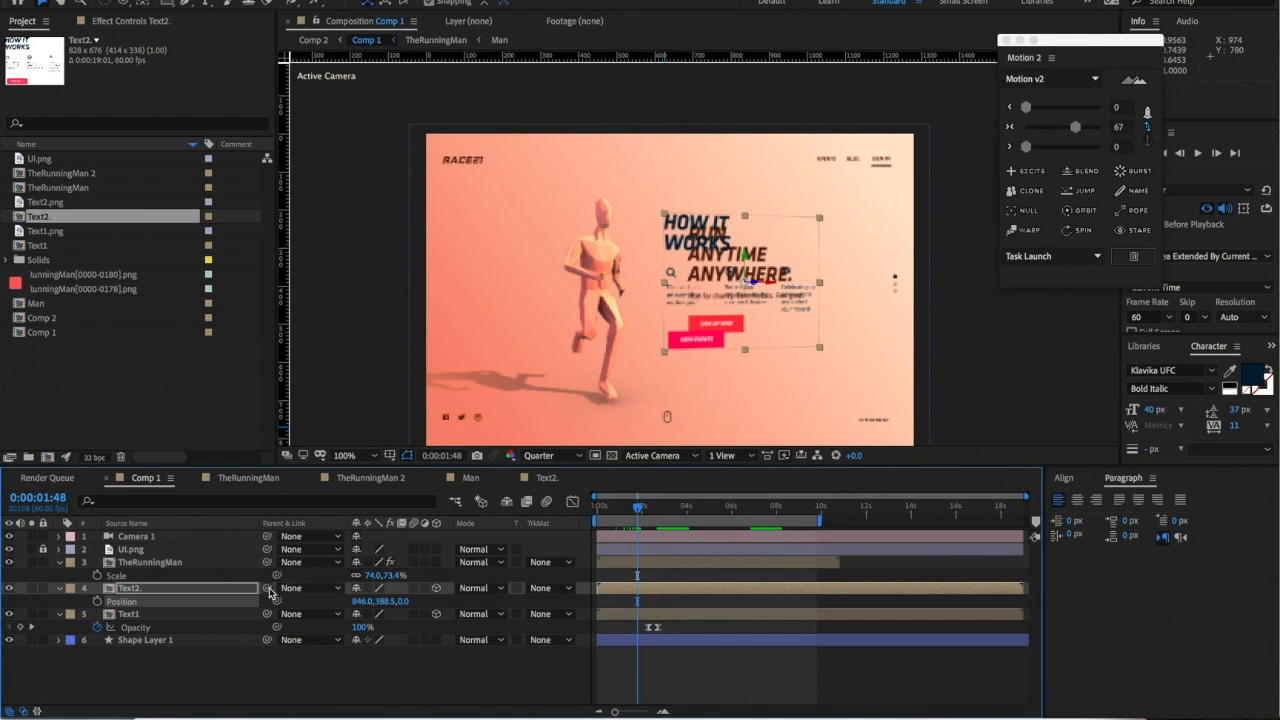
left_click_drag(265, 588, 131, 620)
- Add a vertical guide and scrub to confirm the headline fades out by about 2:57
left_click(143, 589)
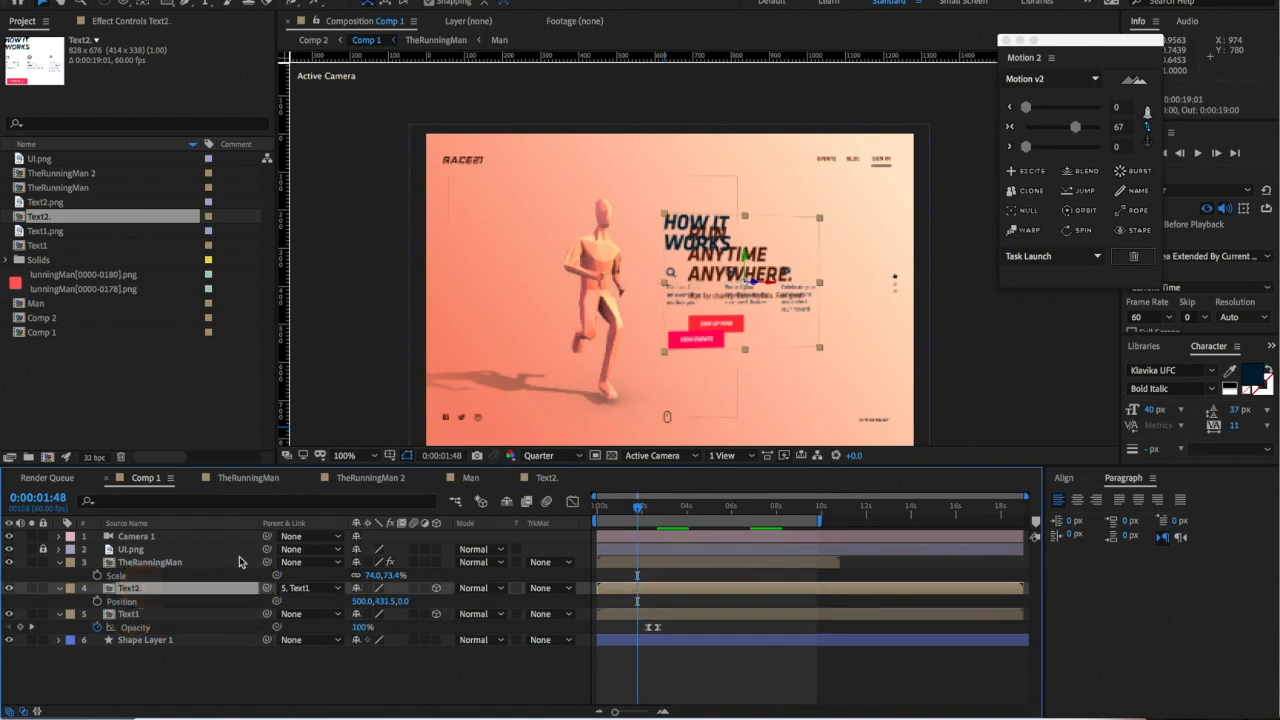
left_click(133, 614)
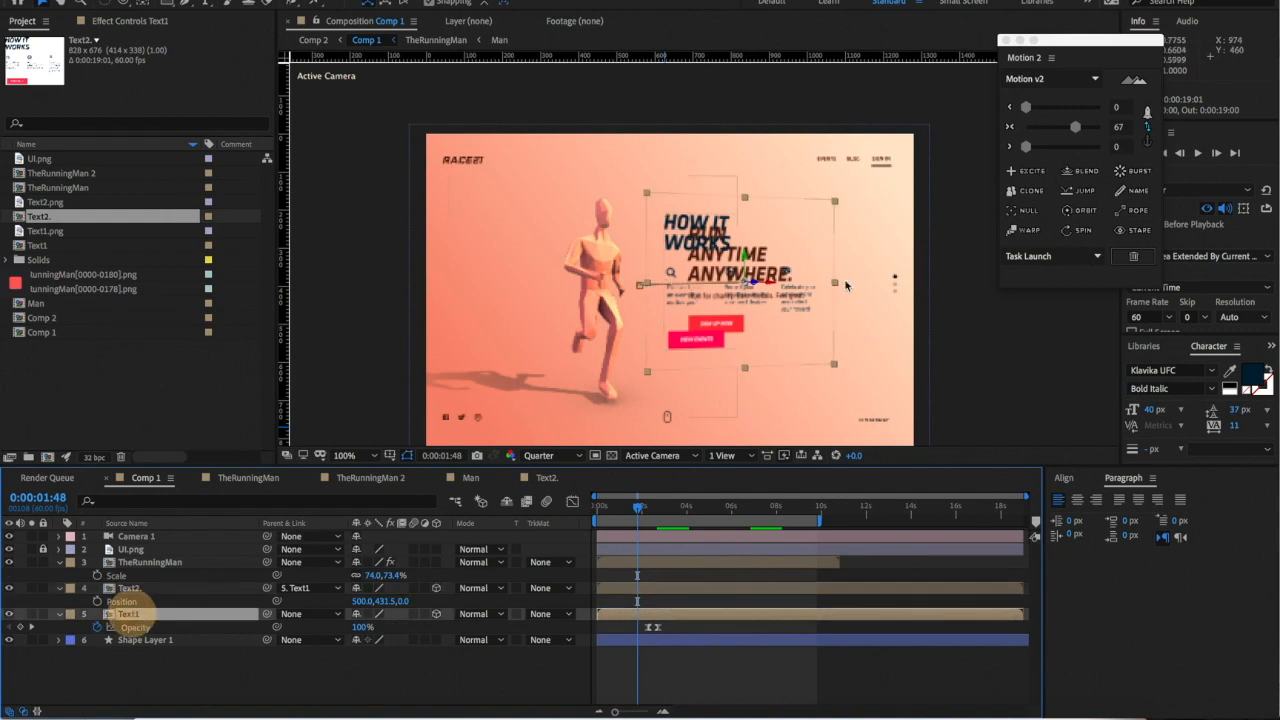
mouse_move(640, 509)
left_mouse_down()
mouse_move(658, 508)
mouse_move(632, 508)
left_mouse_up()
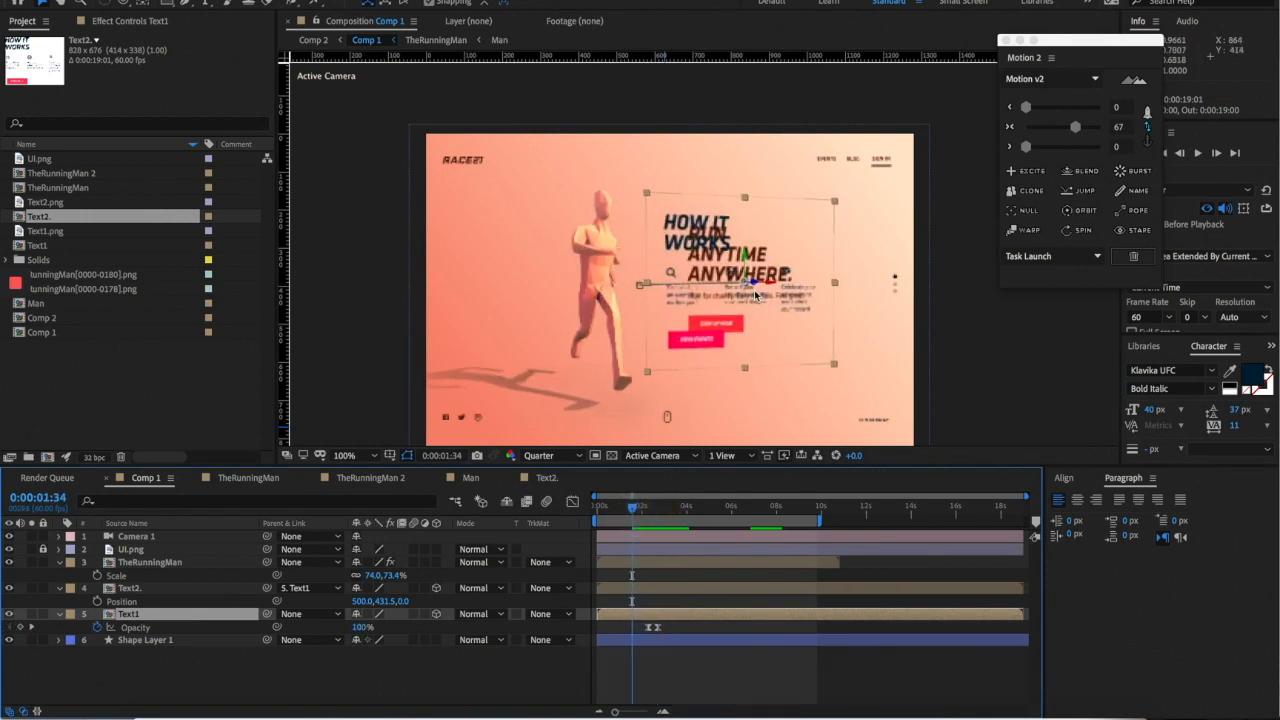
mouse_move(643, 510)
left_mouse_down()
mouse_move(663, 508)
mouse_move(635, 508)
left_mouse_up()
left_click_drag(285, 430, 688, 323)
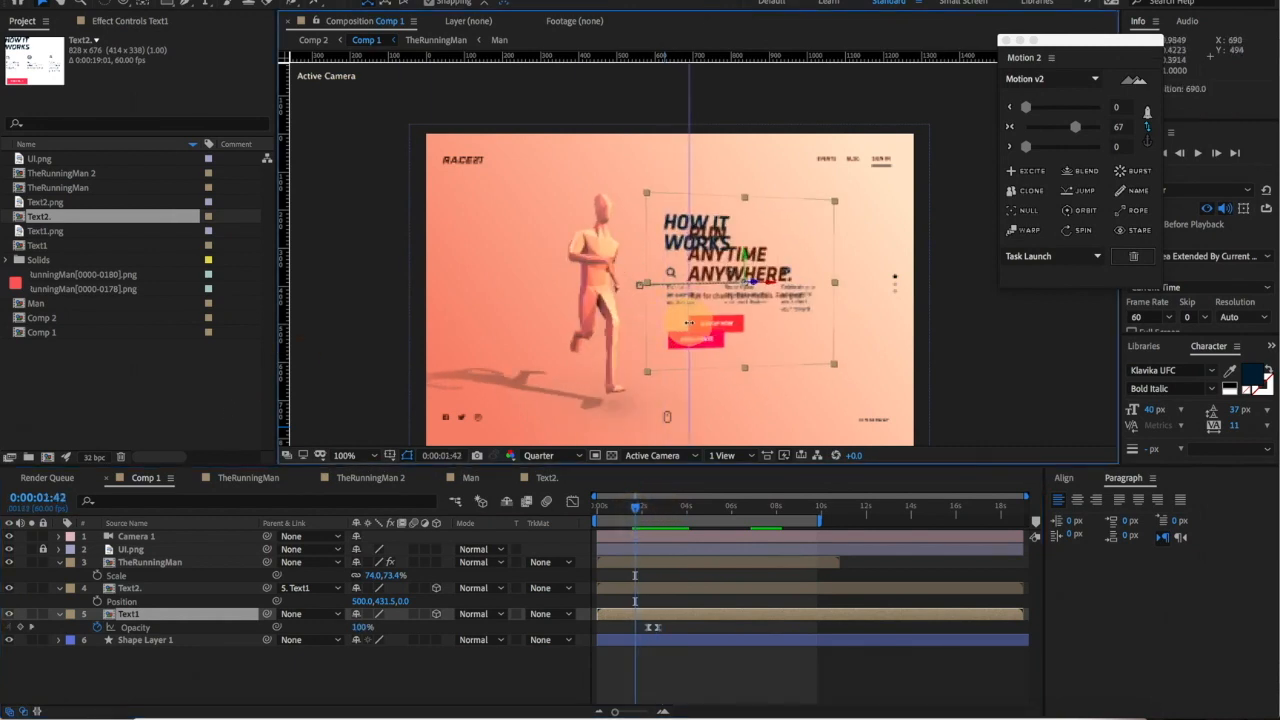
mouse_move(645, 513)
left_mouse_down()
mouse_move(663, 508)
mouse_move(639, 508)
left_mouse_up()
left_click(650, 592)
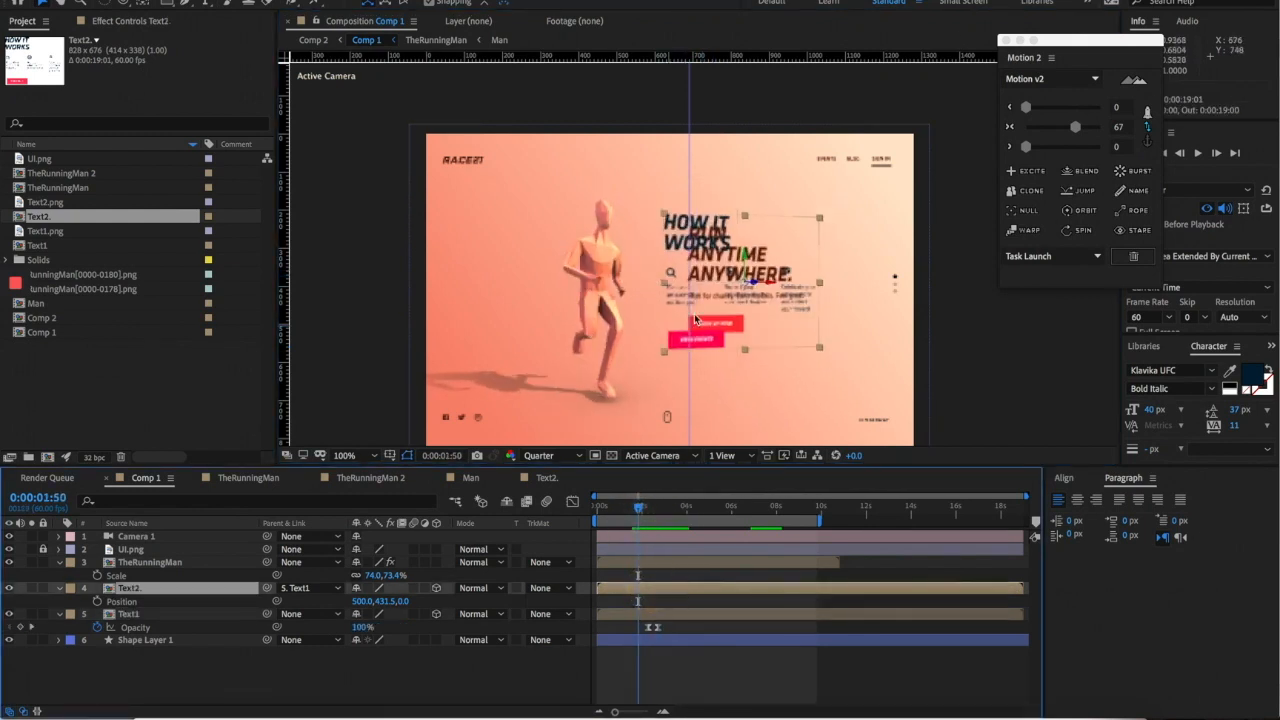
mouse_move(658, 512)
left_mouse_down()
mouse_move(649, 505)
mouse_move(664, 503)
left_mouse_up()
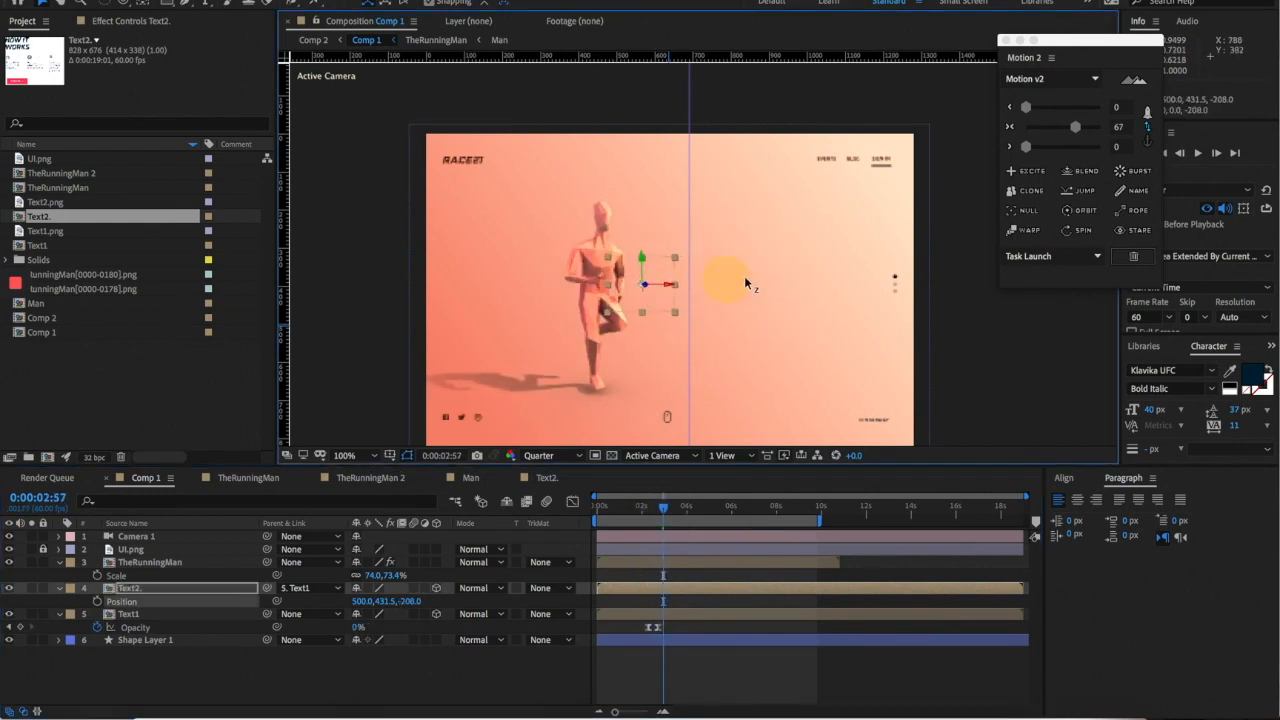
- Remove Text2's Opacity animation, set it to 100%, and pull it forward in Z
key("t")
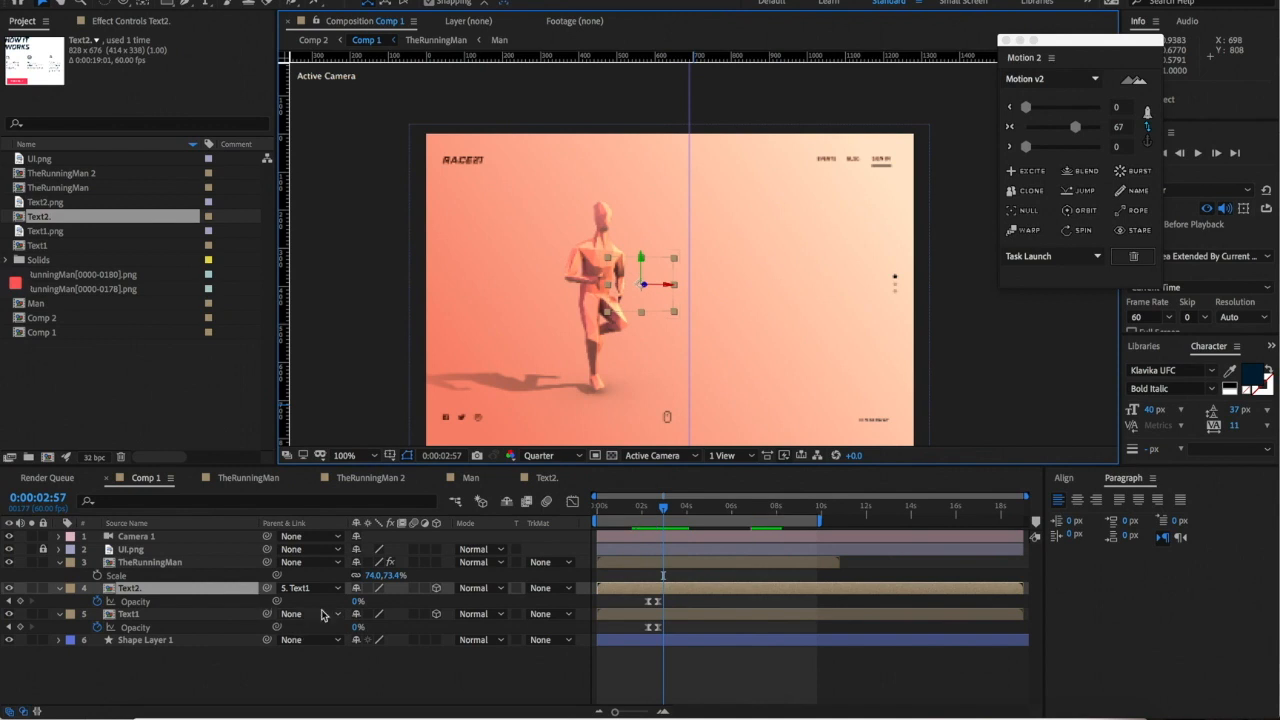
left_click(97, 602)
left_click_drag(368, 601, 749, 330)
left_click_drag(646, 286, 1274, 90)
left_click_drag(676, 289, 1018, 249)
left_click(956, 321)
key("comma")
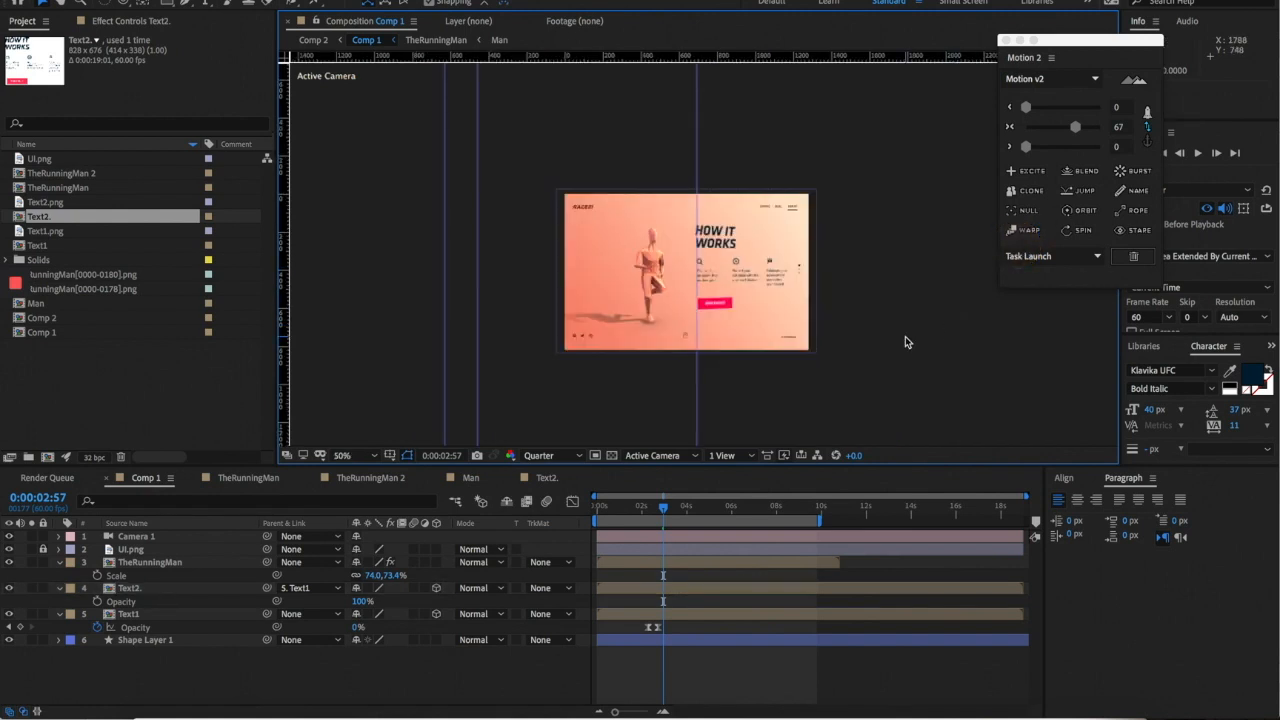
key("period")
mouse_move(661, 511)
left_mouse_down()
mouse_move(640, 503)
mouse_move(668, 507)
left_mouse_up()
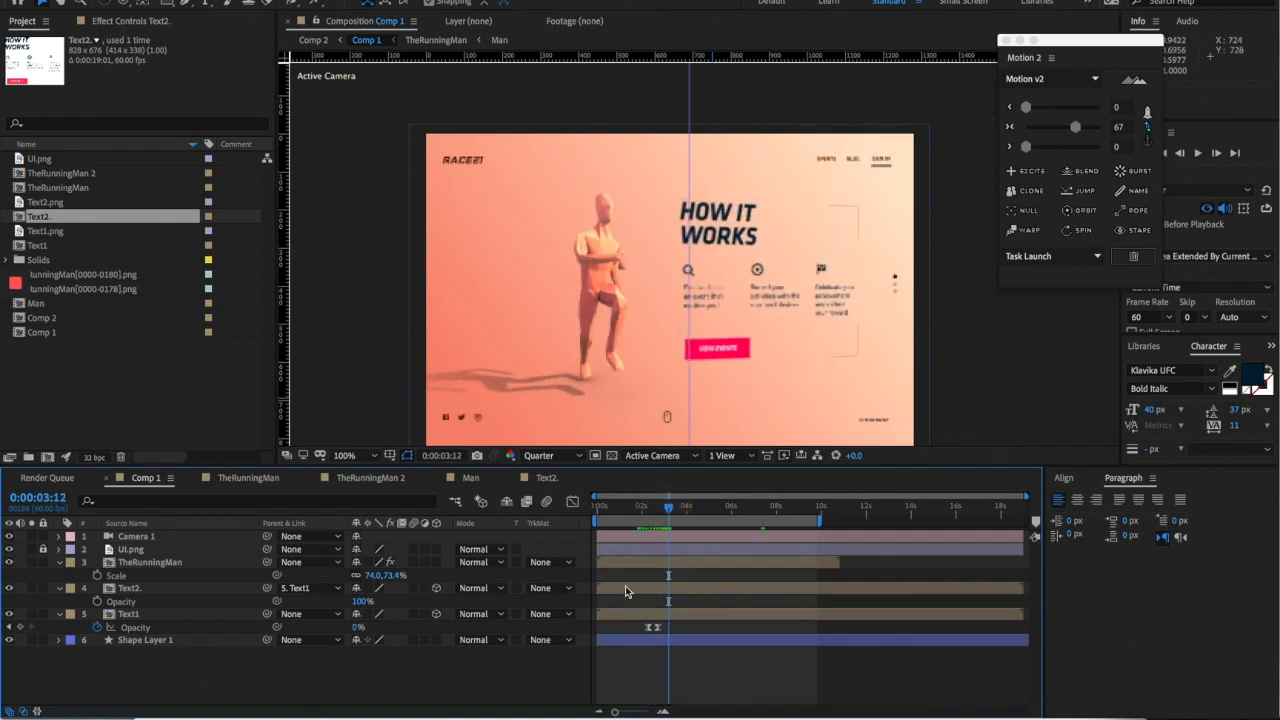
- Shrink the HOW IT WORKS block, nudge it left beside the runner, and realign the guide
left_click(836, 286)
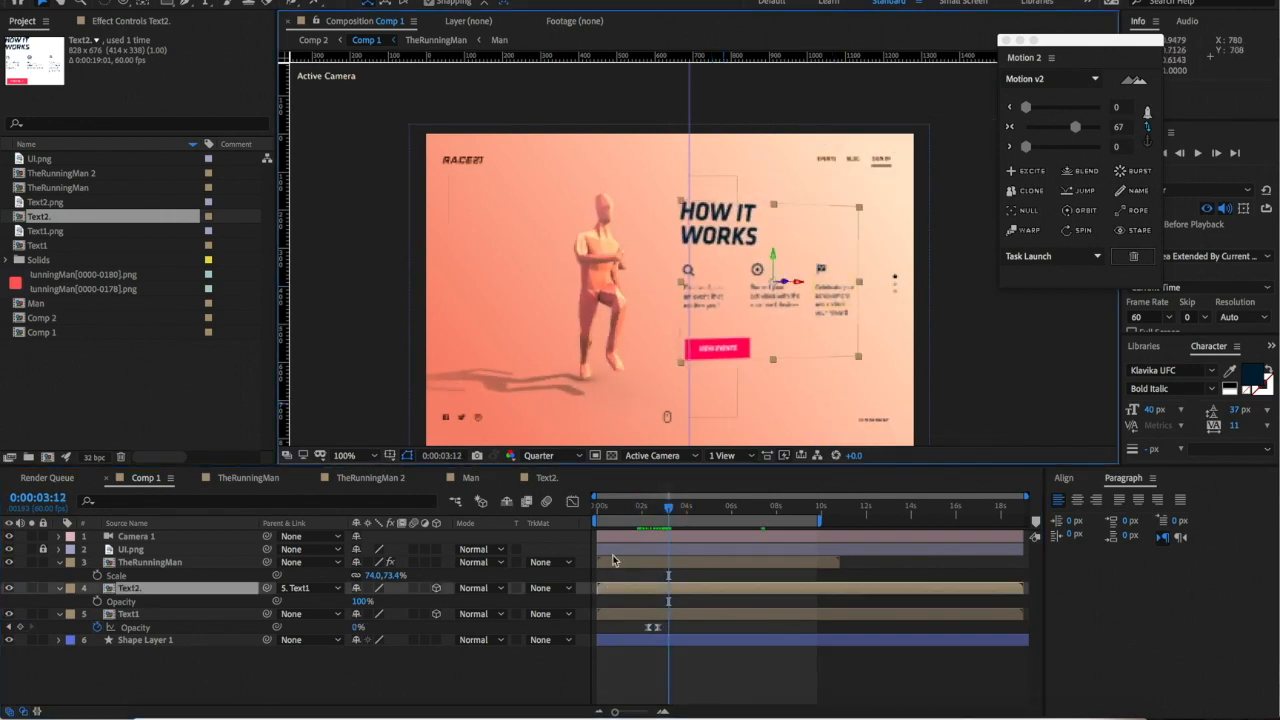
mouse_move(656, 513)
left_mouse_down()
mouse_move(641, 509)
mouse_move(664, 507)
left_mouse_up()
left_click_drag(866, 359, 855, 353)
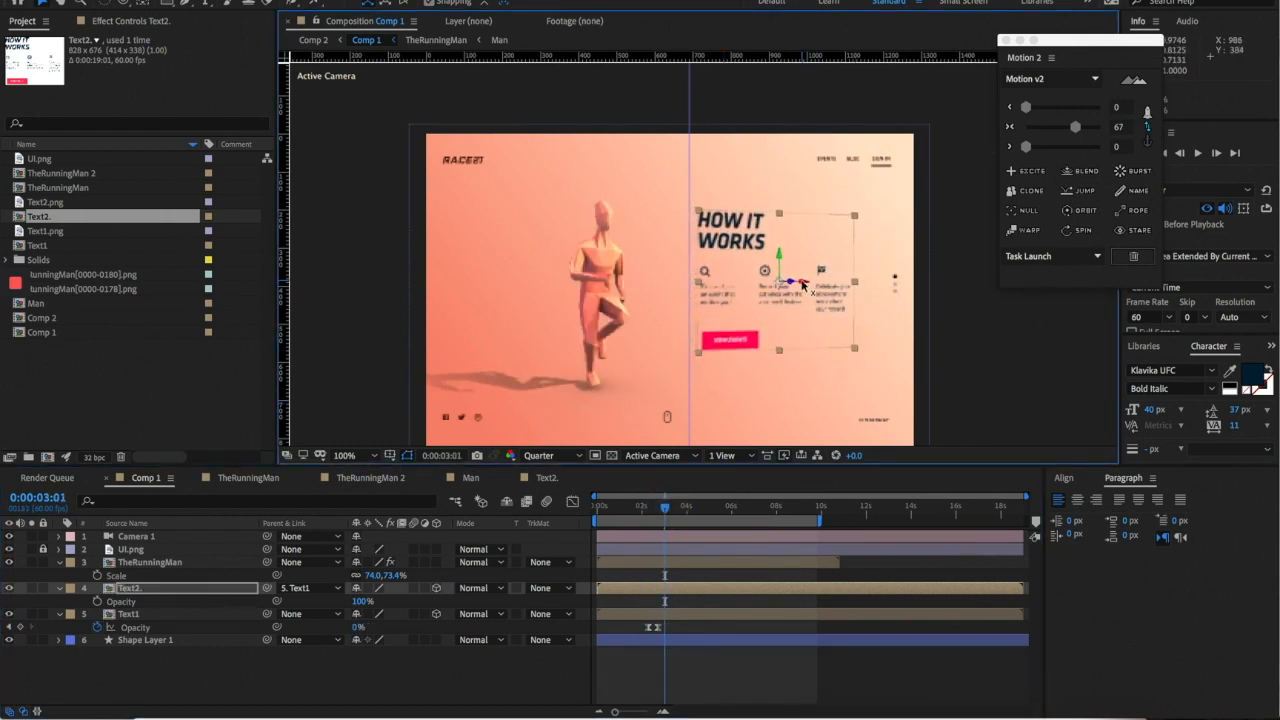
left_click_drag(800, 285, 787, 285)
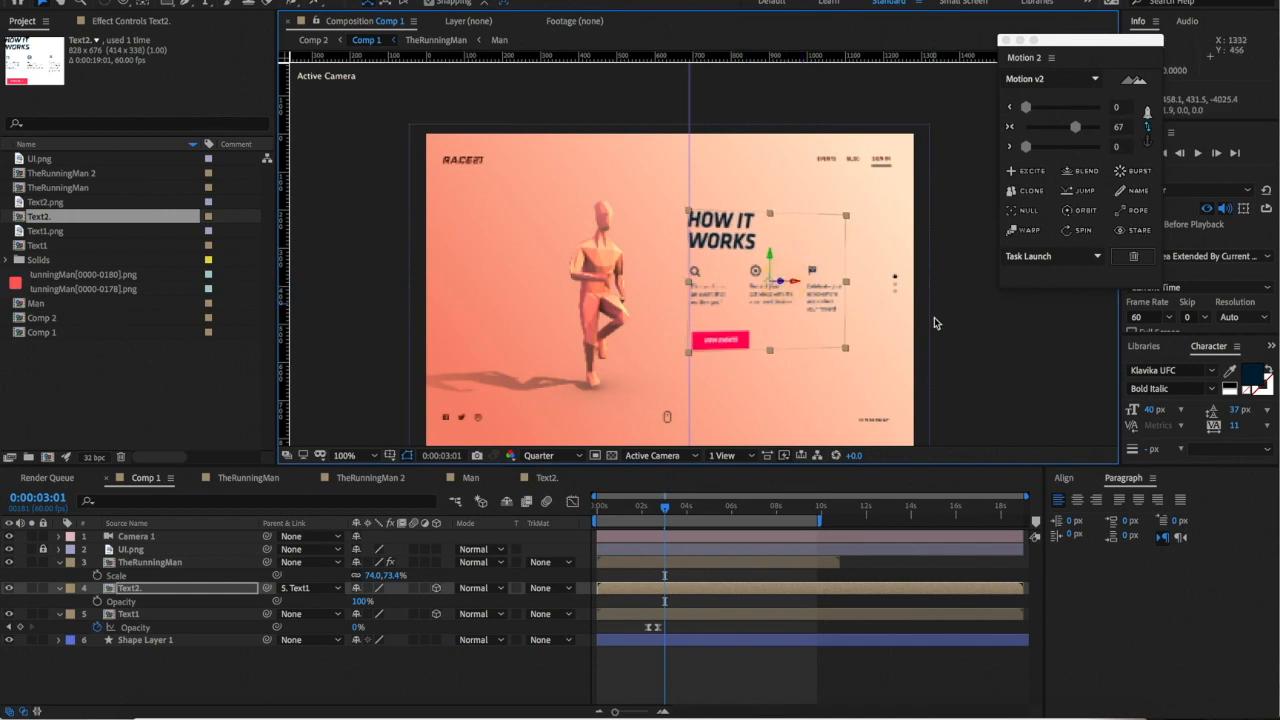
left_click(966, 357)
key("comma")
key("comma")
left_click_drag(697, 166, 468, 166)
key("period")
- Set the preview resolution to Half
left_click(552, 455)
left_click(545, 492)
key("comma")
key("comma")
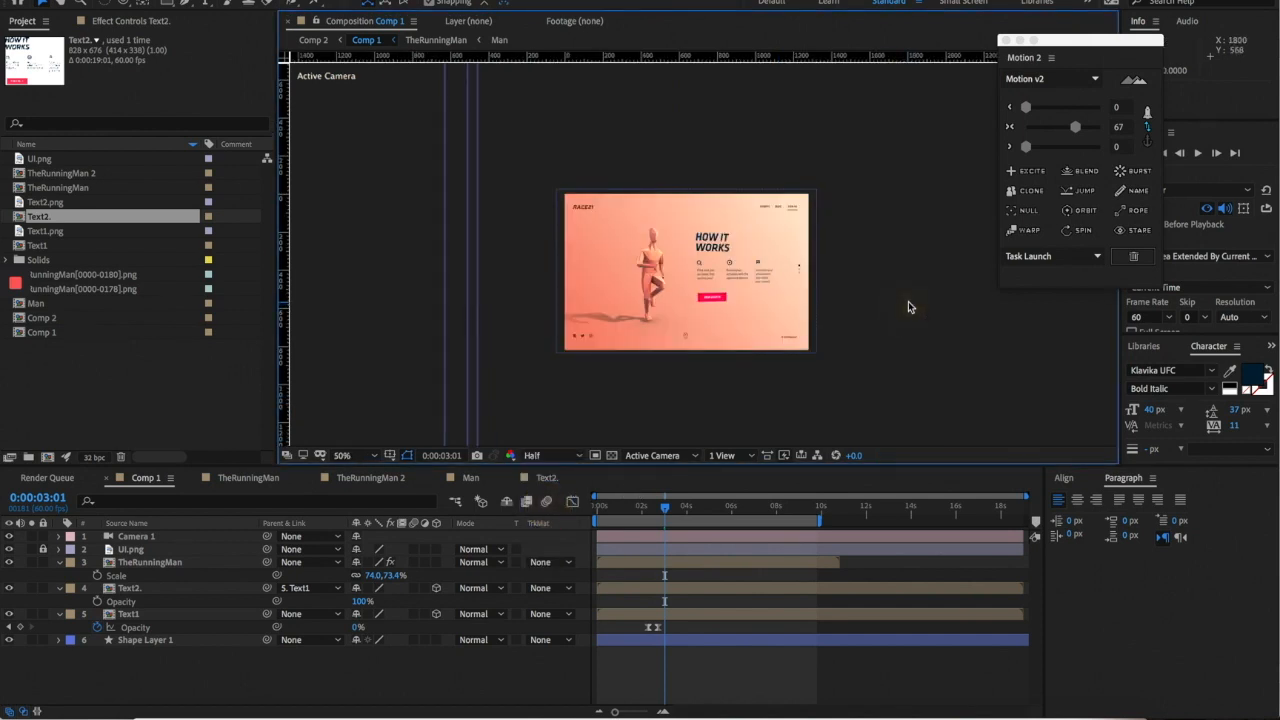
- Set the viewer resolution to Third
key("period")
left_click_drag(664, 508, 655, 508)
left_click(552, 455)
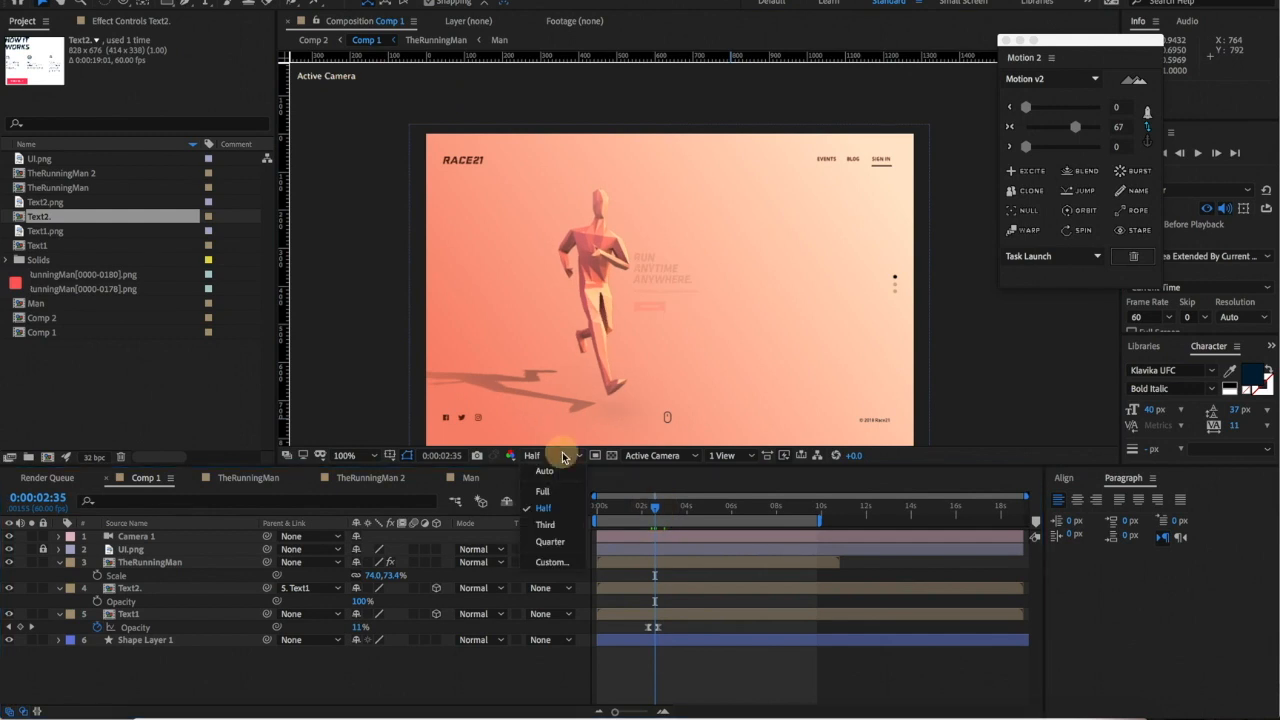
left_click(548, 512)
- Preview from 0:00:02:14 as RUN ANYTIME ANYWHERE gives way to HOW IT WORKS
left_click(647, 510)
key("comma")
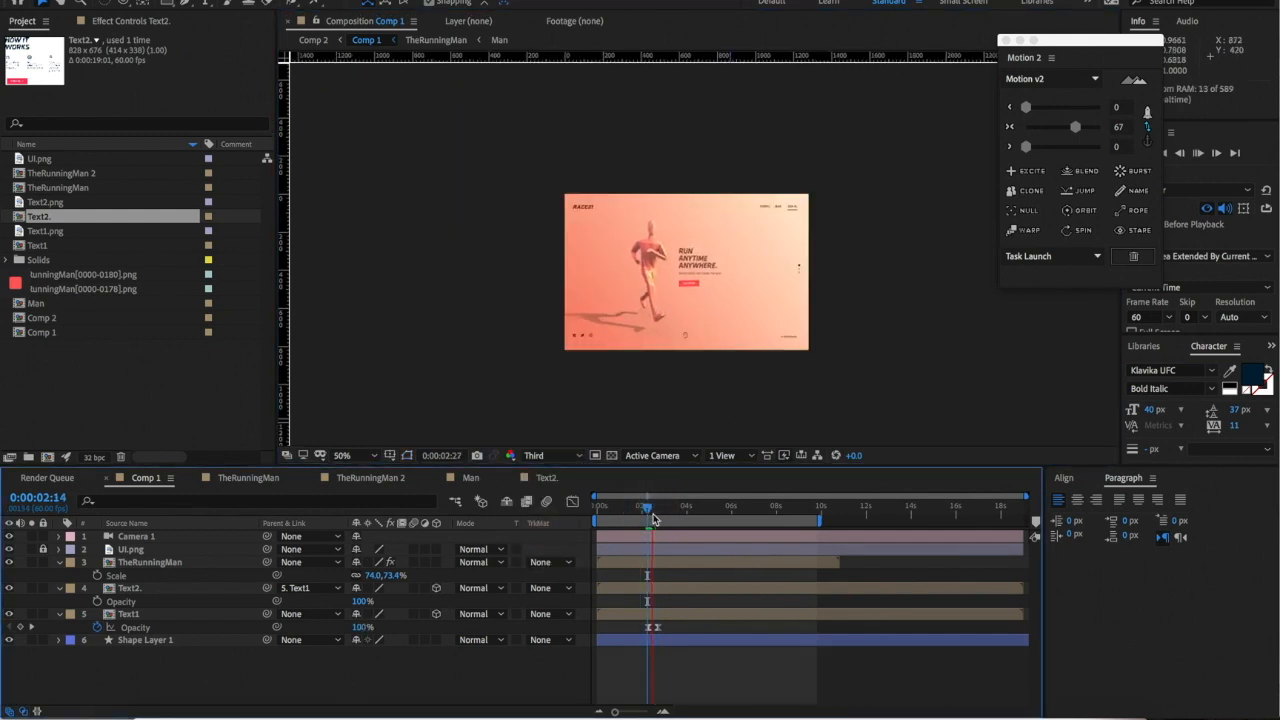
key("period")
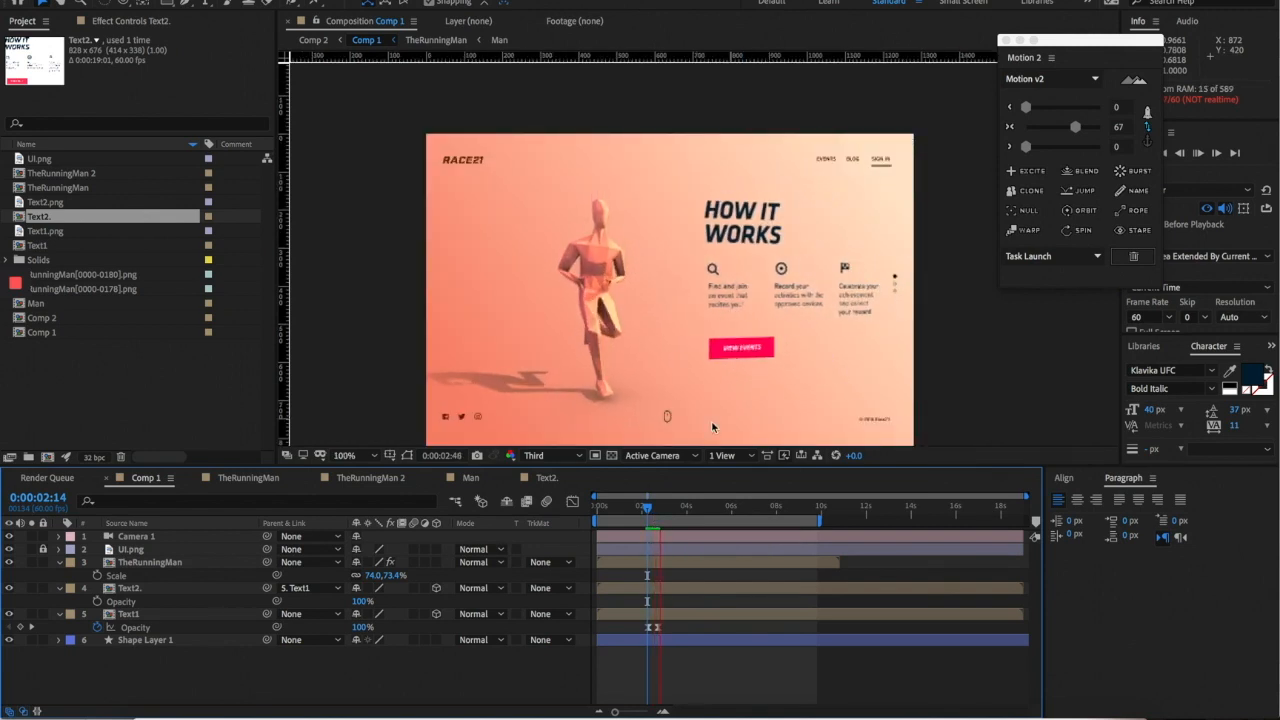
left_click(645, 510)
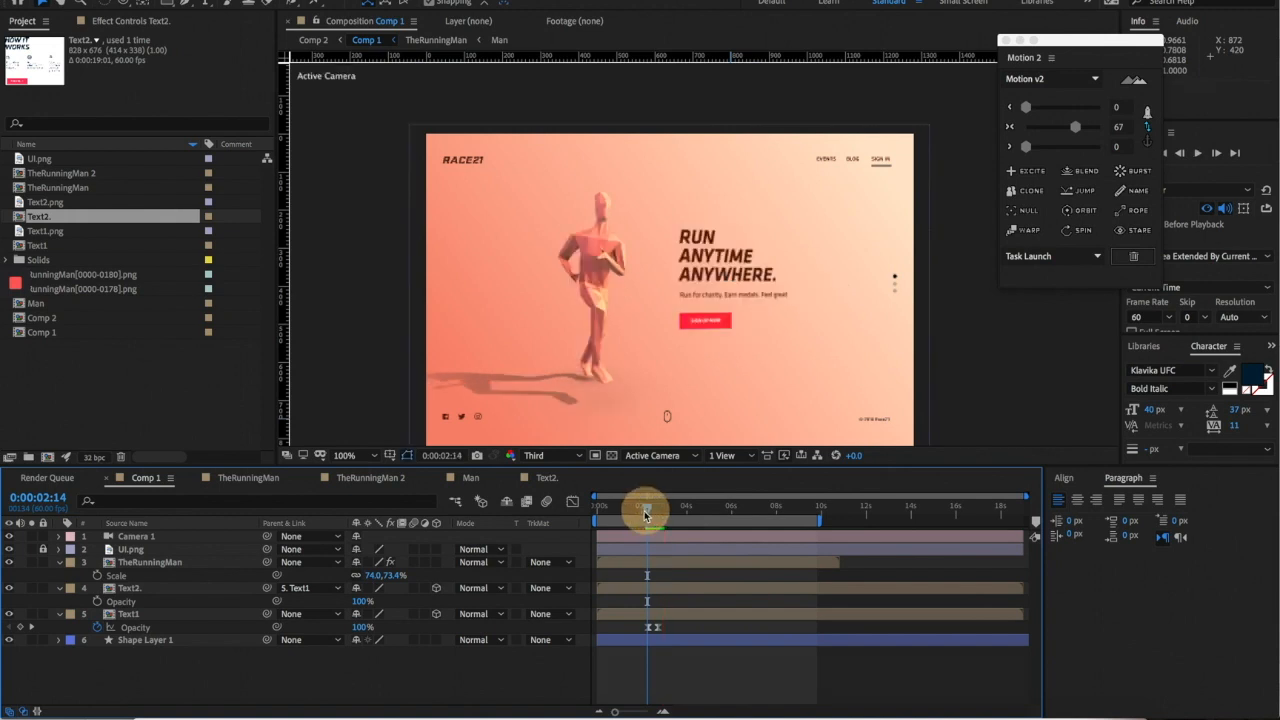
left_click(645, 512)
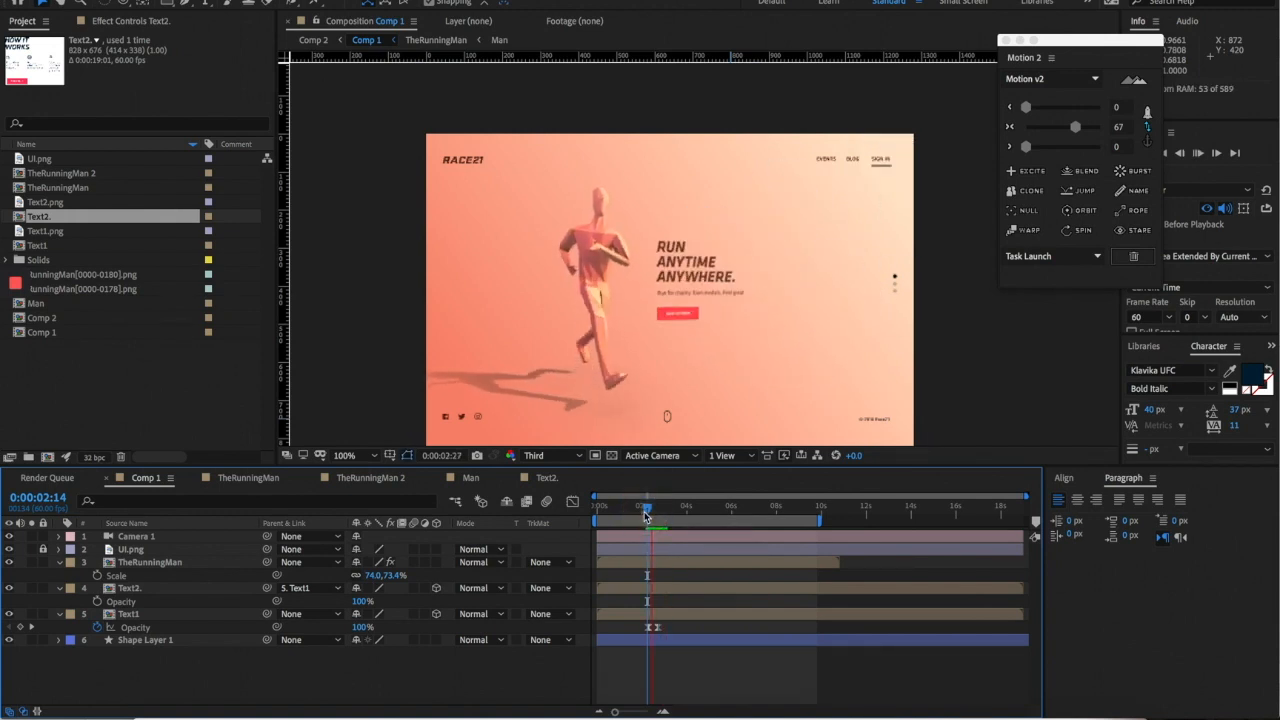
left_click(645, 512)
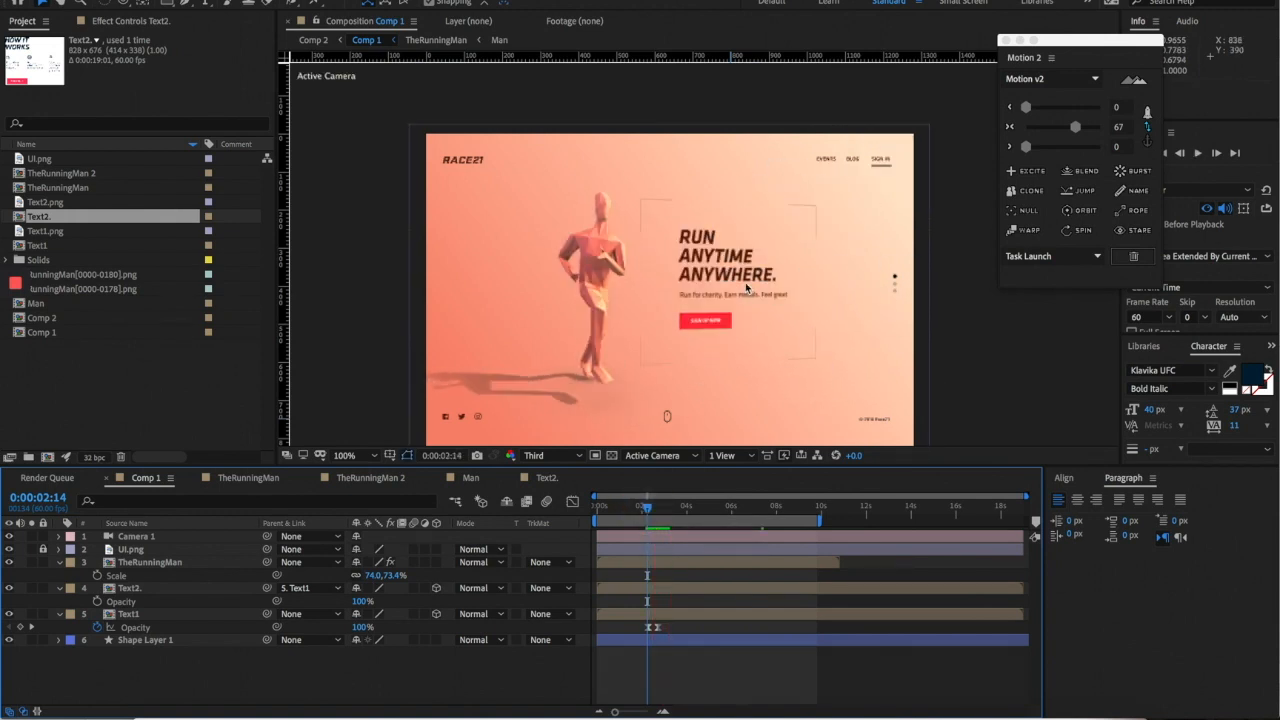
left_click_drag(645, 507, 660, 507)
- Keyframe Text2's Opacity at 0% at 0:00:02:39 and ease both opacity keys with Motion 2
left_click(763, 307)
key("t")
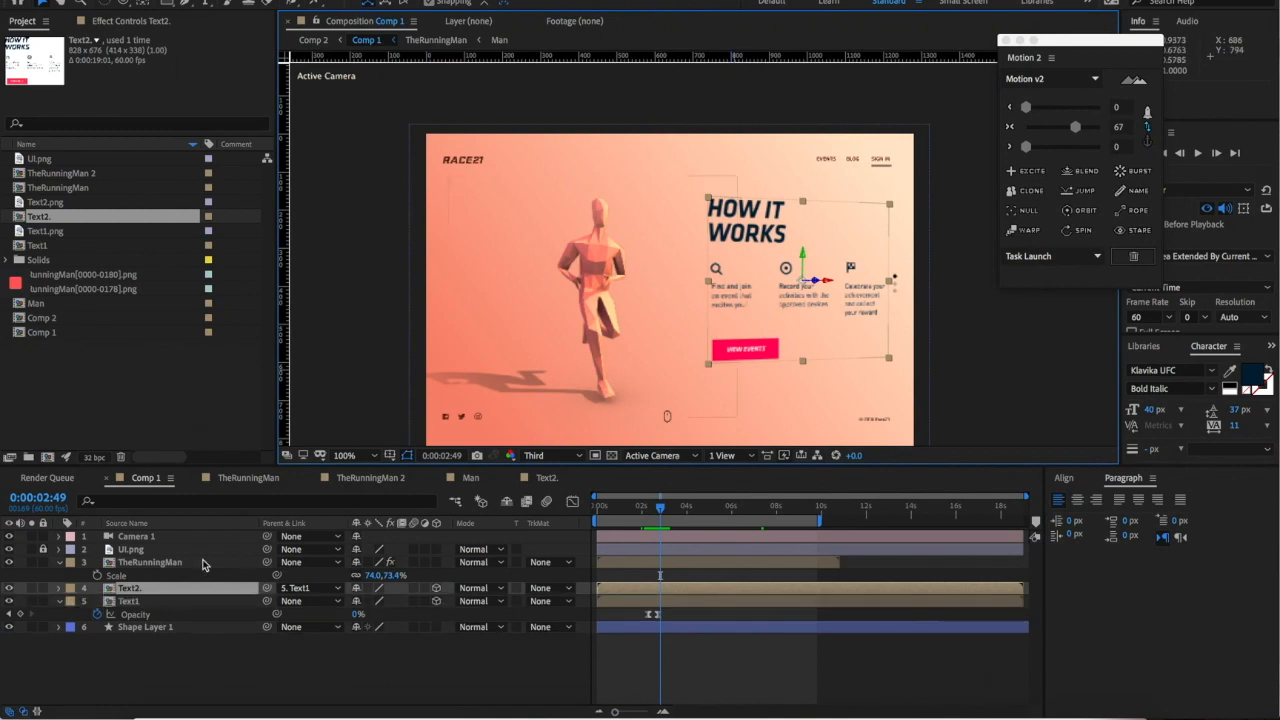
key("t")
left_click_drag(661, 510, 658, 510)
left_click_drag(362, 601, 203, 601)
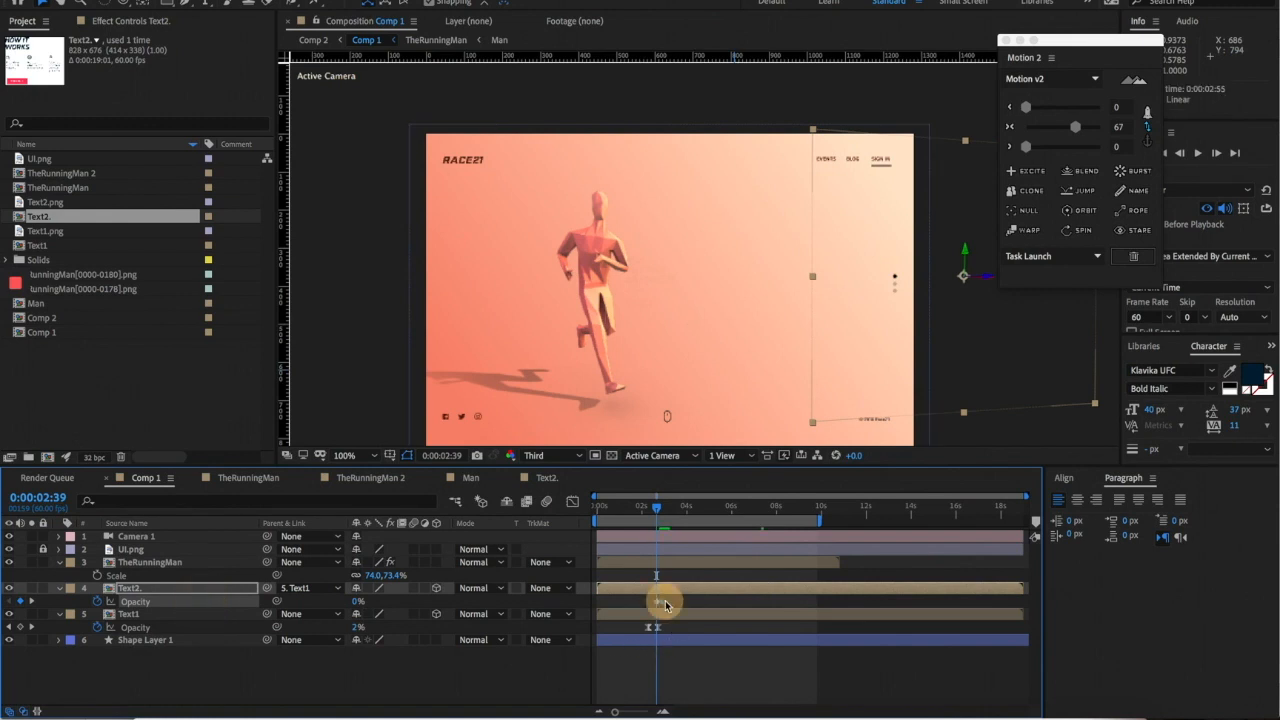
left_click_drag(633, 601, 691, 608)
left_click(1075, 127)
- Preview the HOW IT WORKS fade-in from 0:00:01:56
key("space")
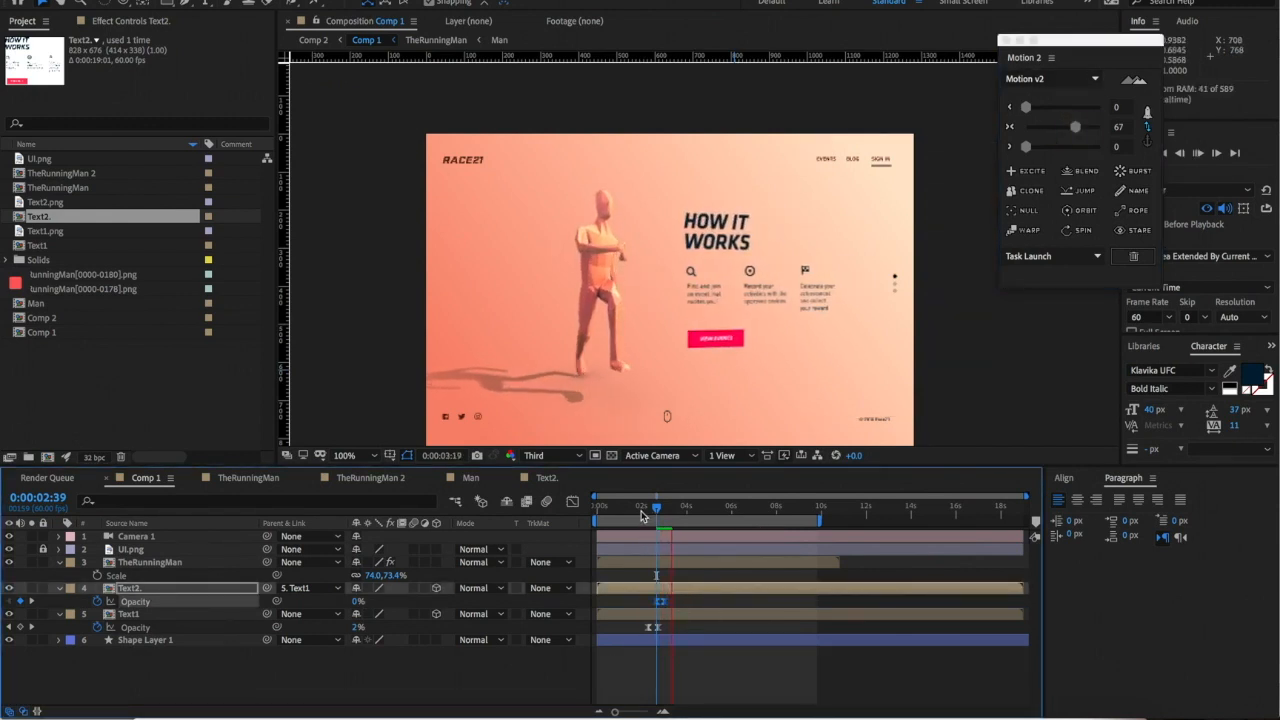
left_click(641, 514)
key("space")
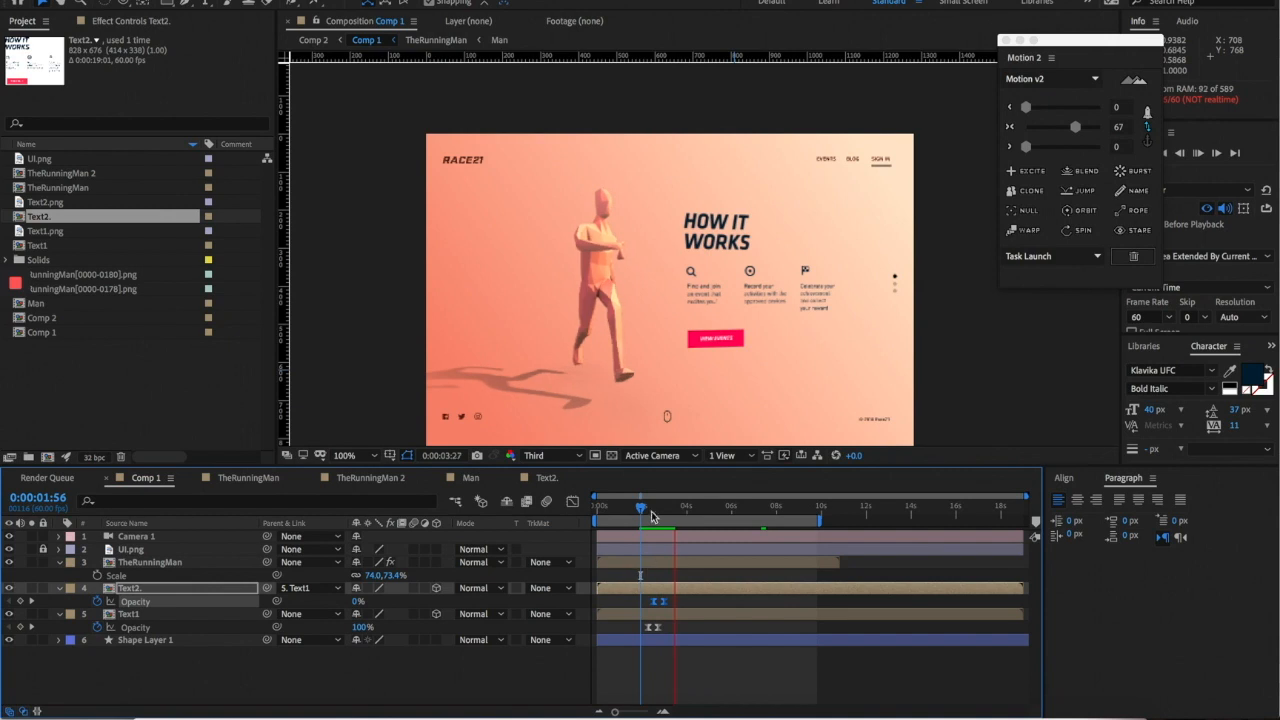
key("space")
- Drag Text1's Position and Opacity keyframes later, moving the final Z 1978 key to about 3:34
left_click(130, 614)
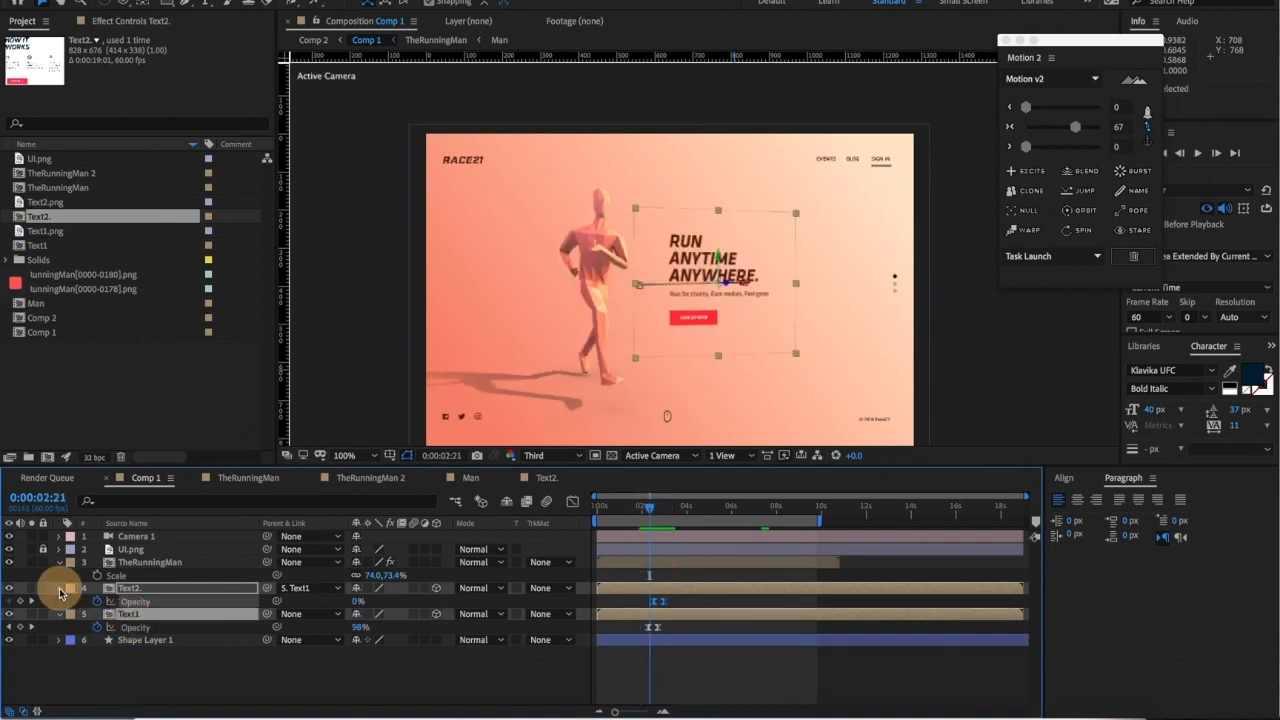
left_click(58, 588)
scroll(617, 630, "down", 2)
left_click_drag(617, 618, 693, 655)
scroll(693, 655, "down", 5)
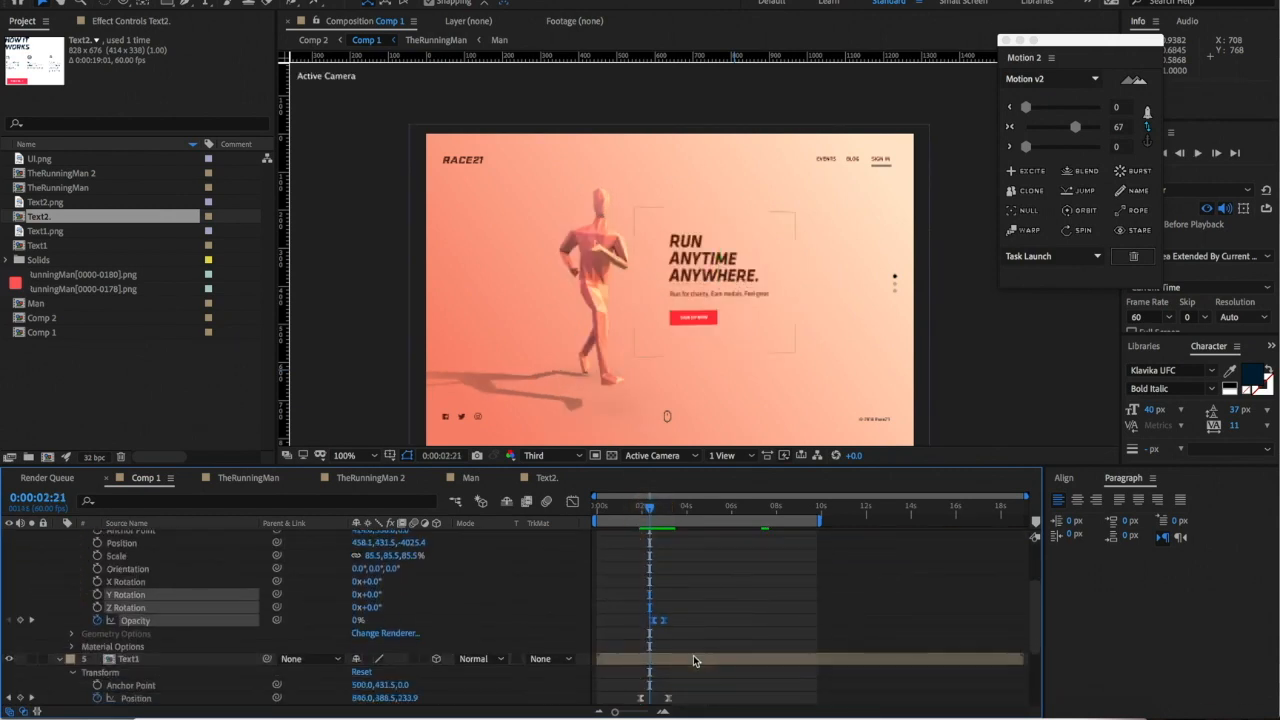
left_click_drag(600, 586, 699, 655)
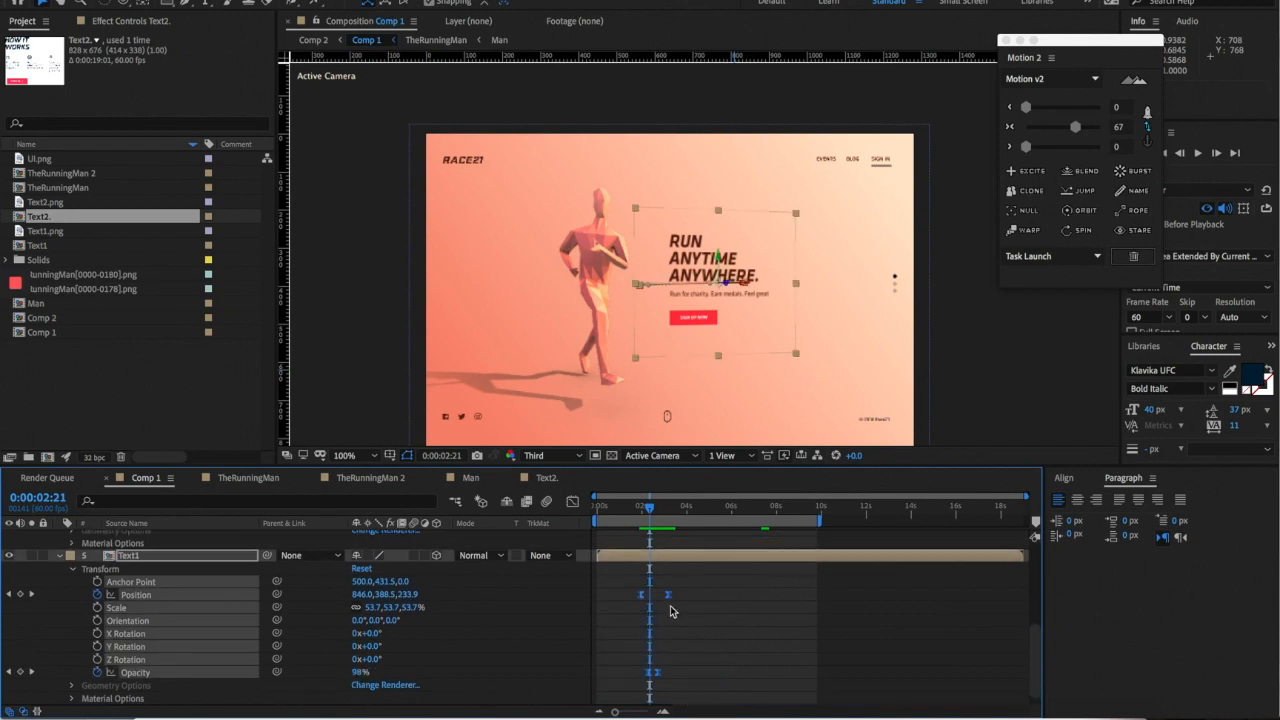
scroll(665, 598, "up", 3)
left_click(665, 622)
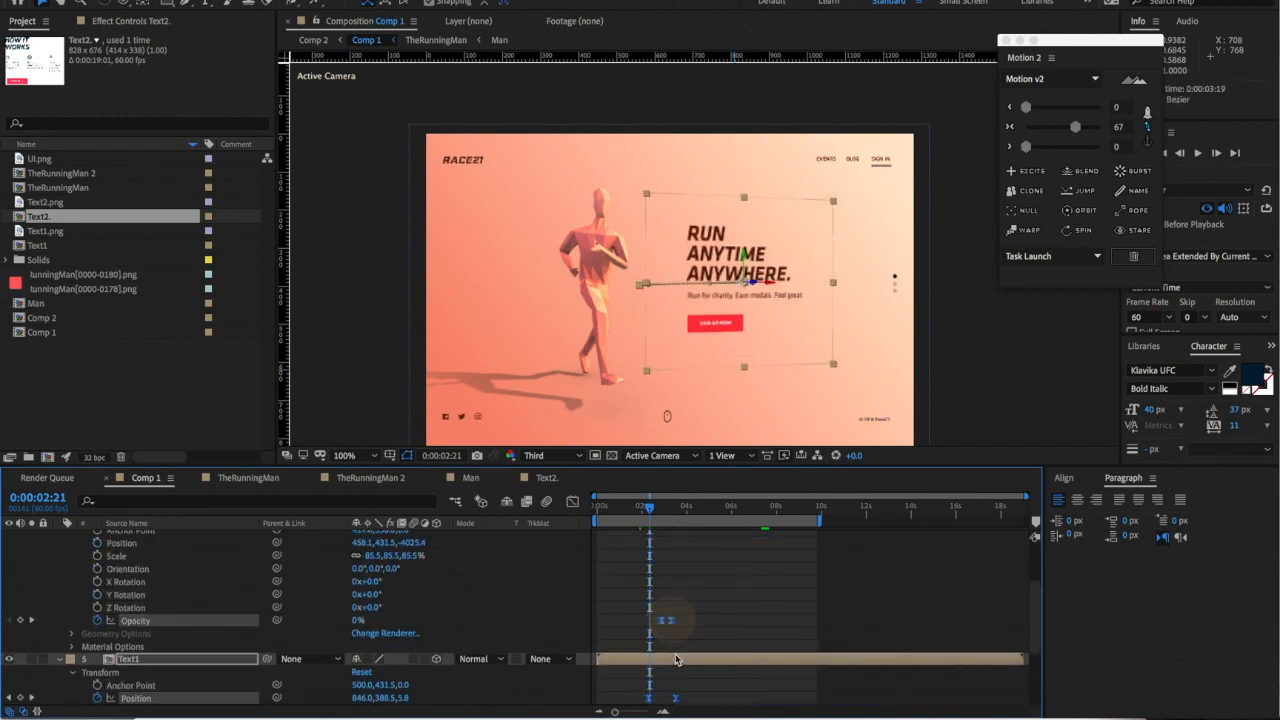
scroll(688, 647, "down", 1)
left_click_drag(670, 676, 685, 678)
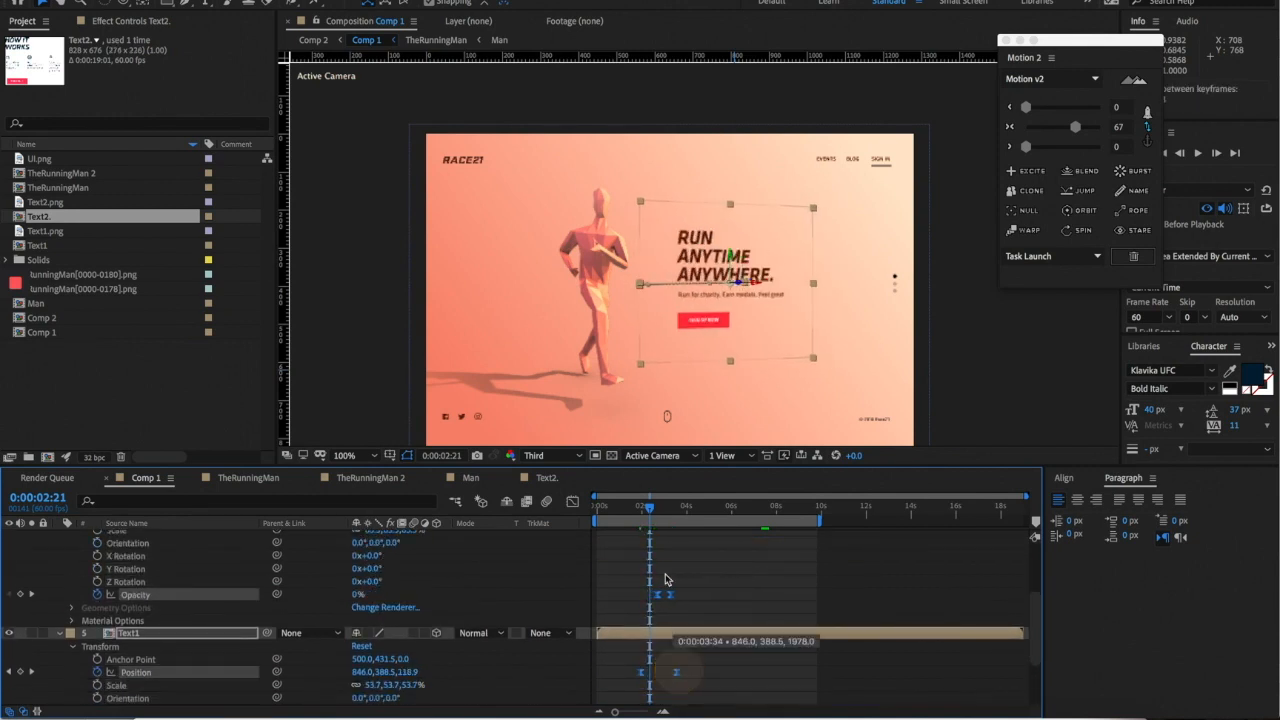
left_click(632, 508)
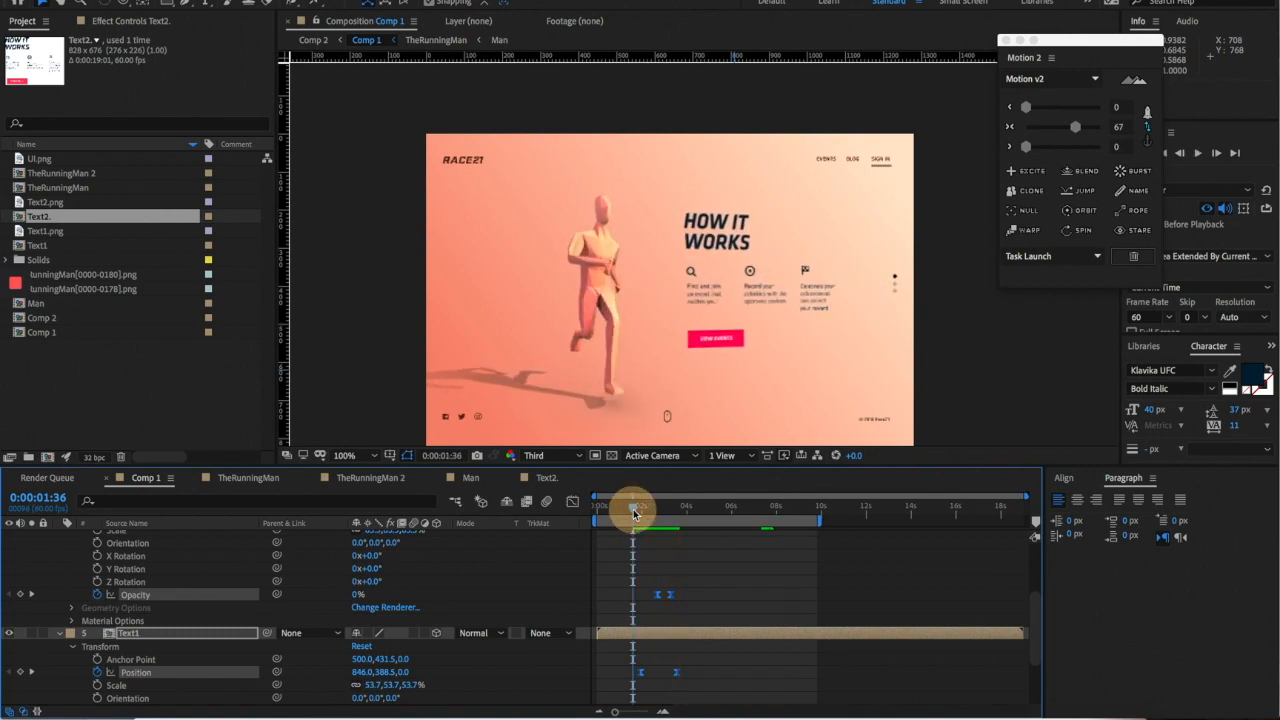
key("space")
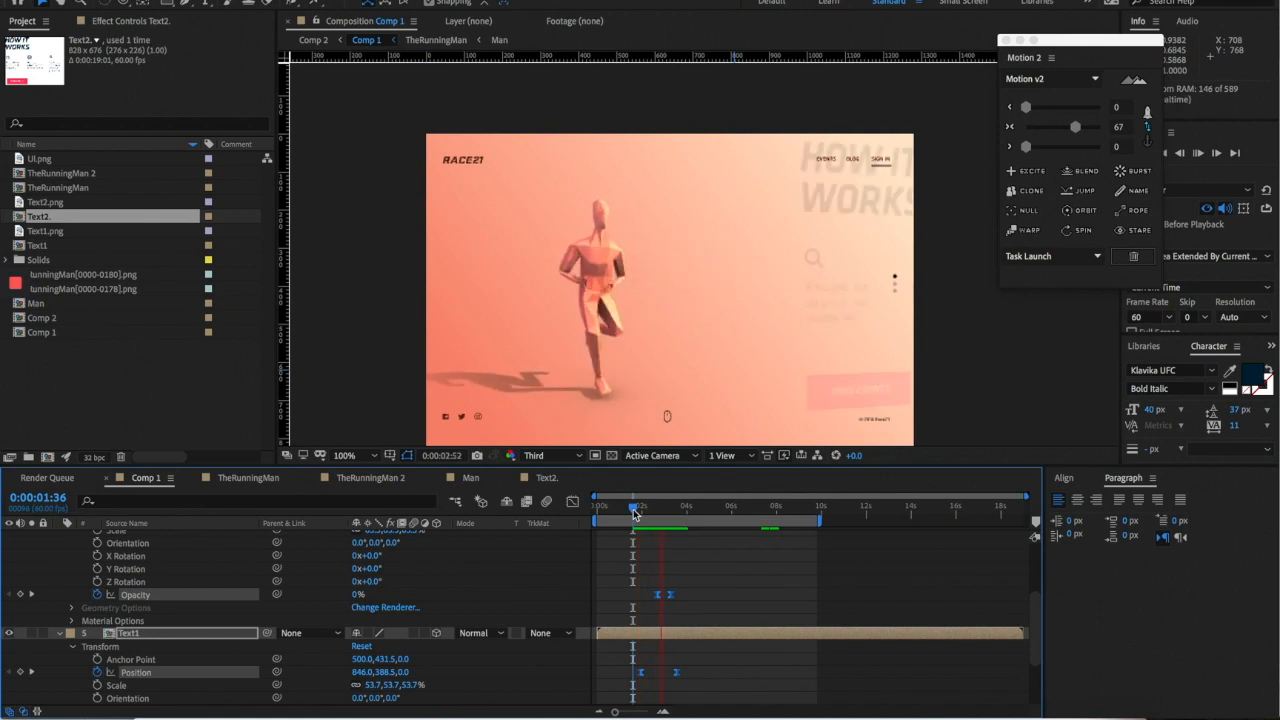
key("space")
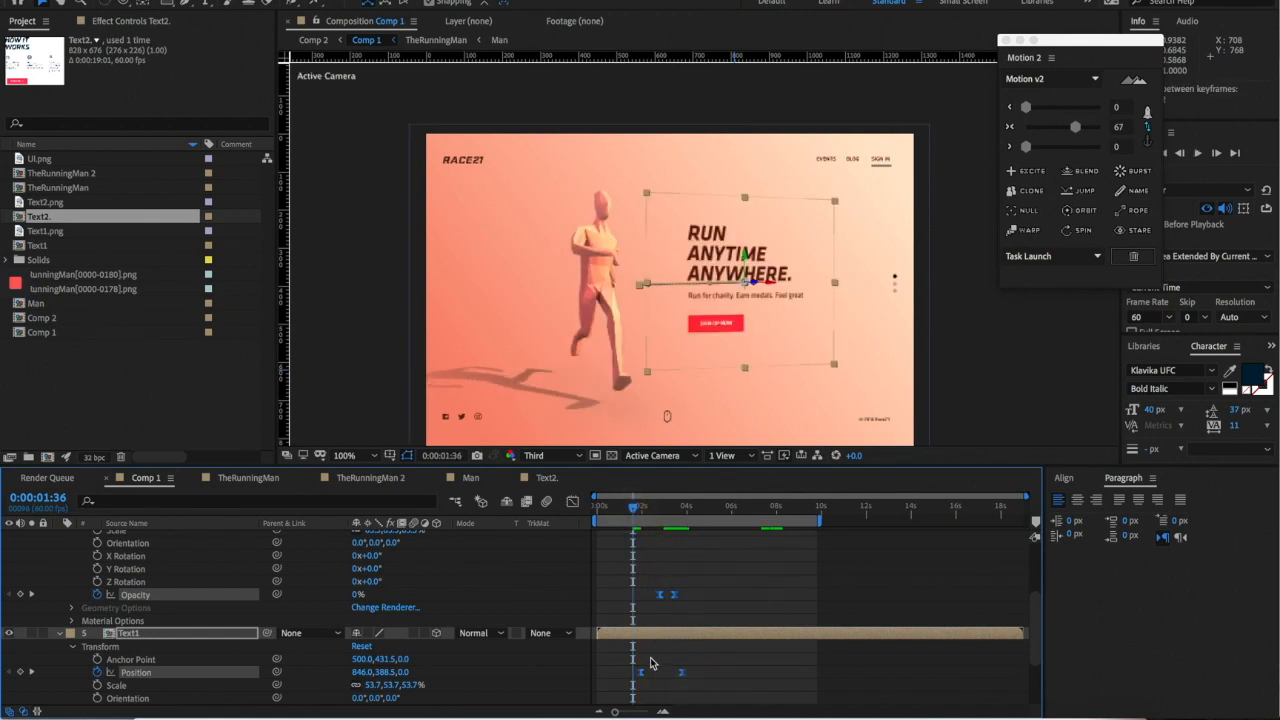
key("space")
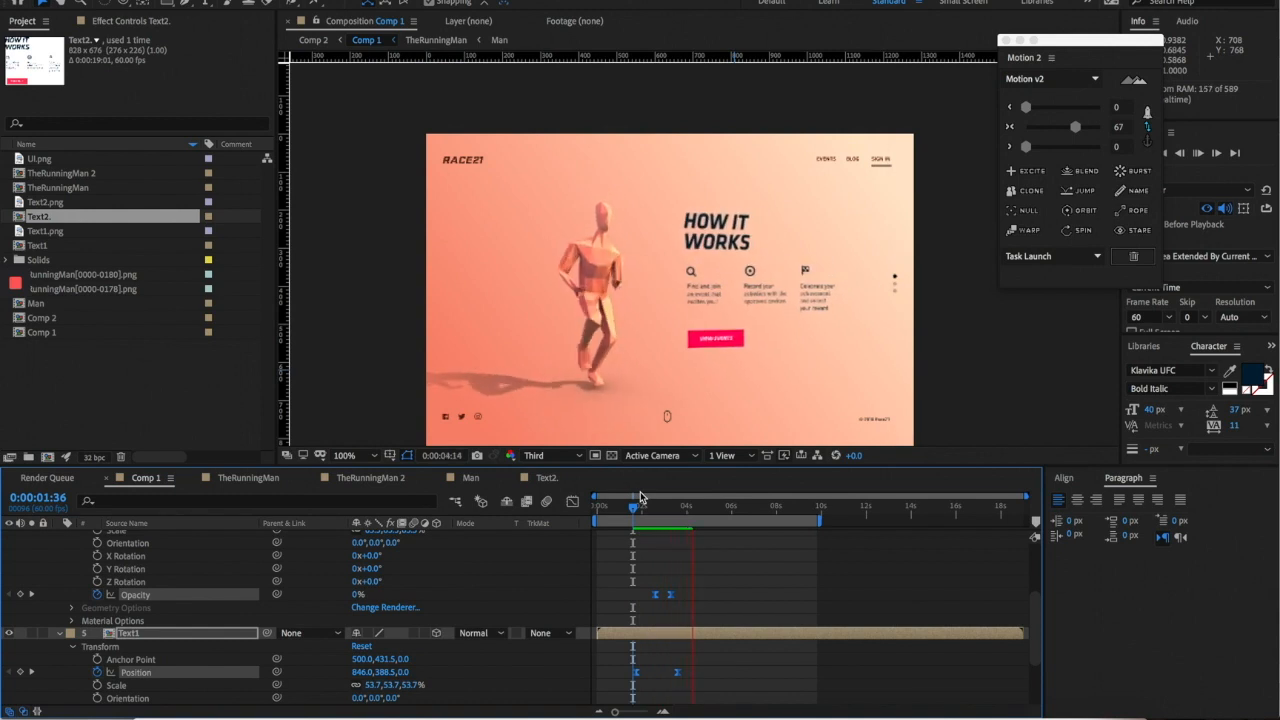
scroll(740, 300, "down", 2)
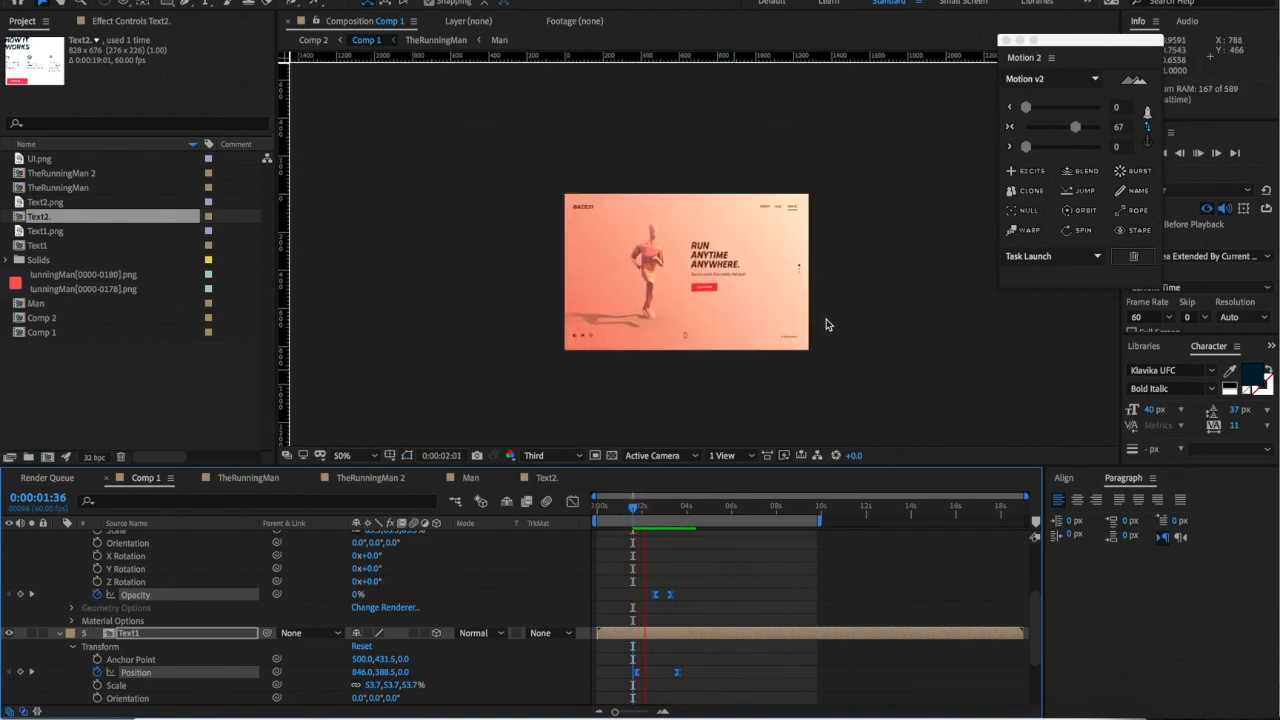
left_click(647, 508)
key("space")
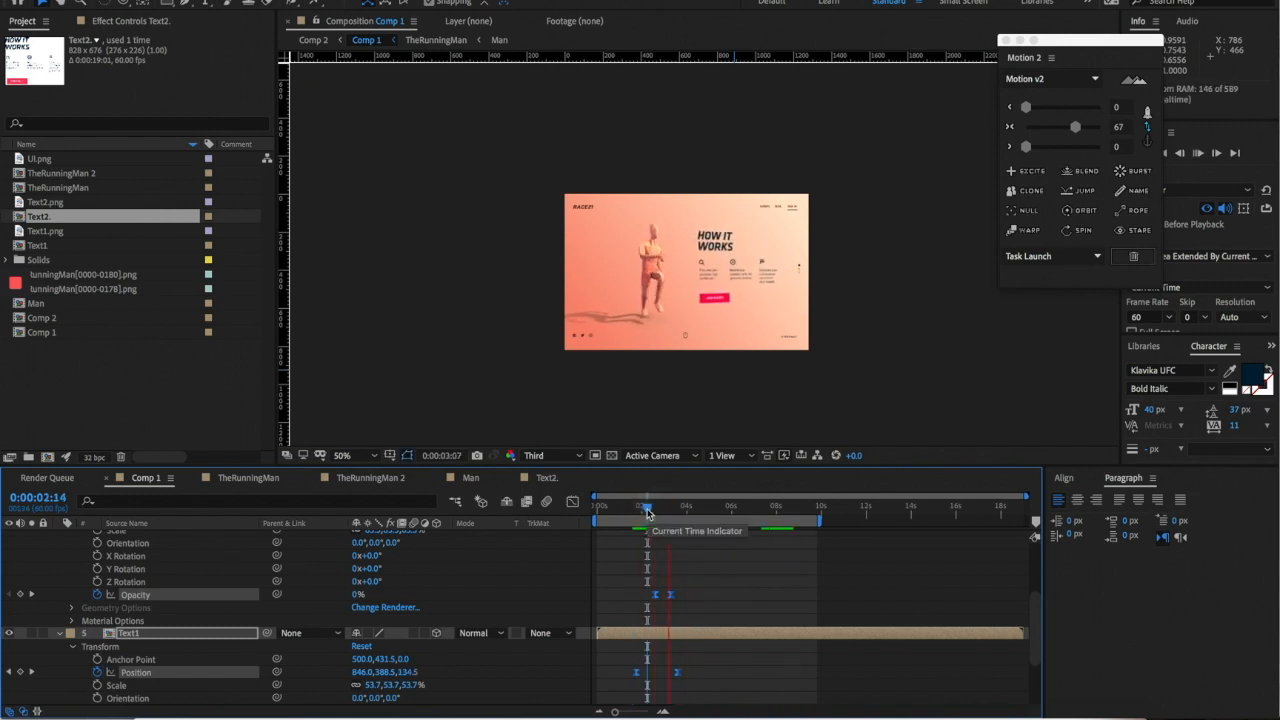
left_click_drag(644, 508, 641, 508)
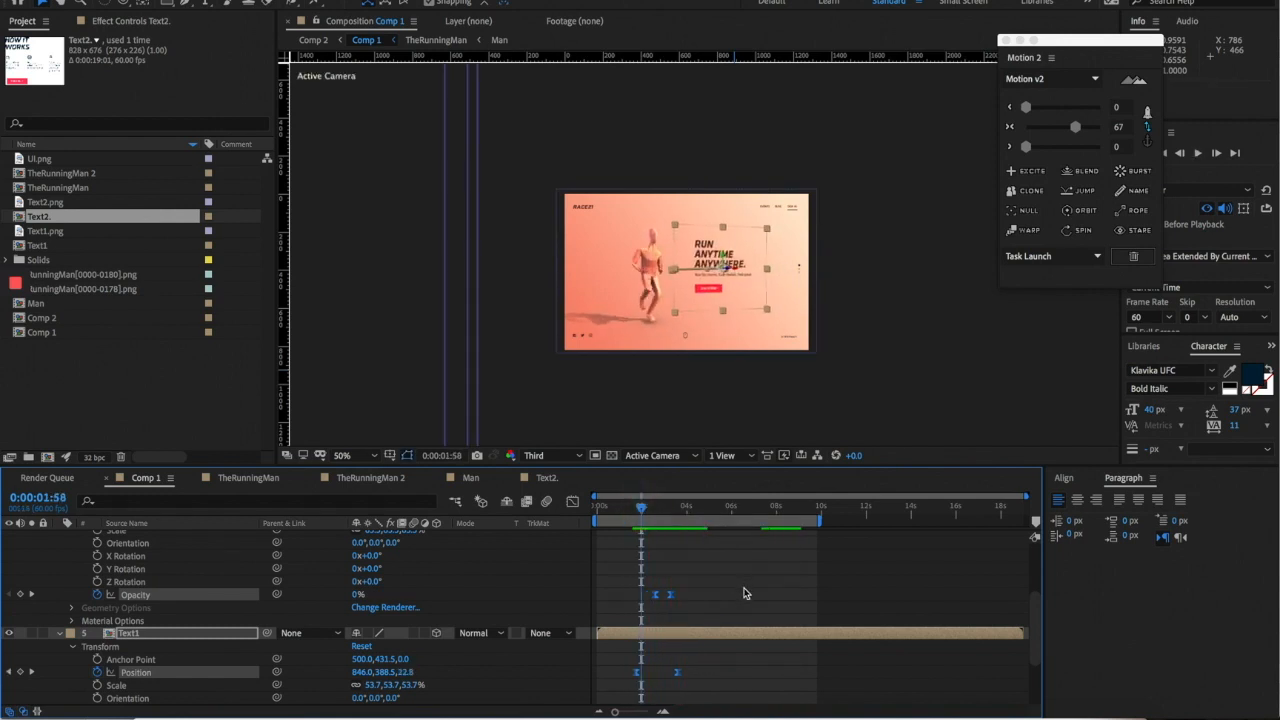
left_click(743, 588)
scroll(742, 299, "up", 1)
key("space")
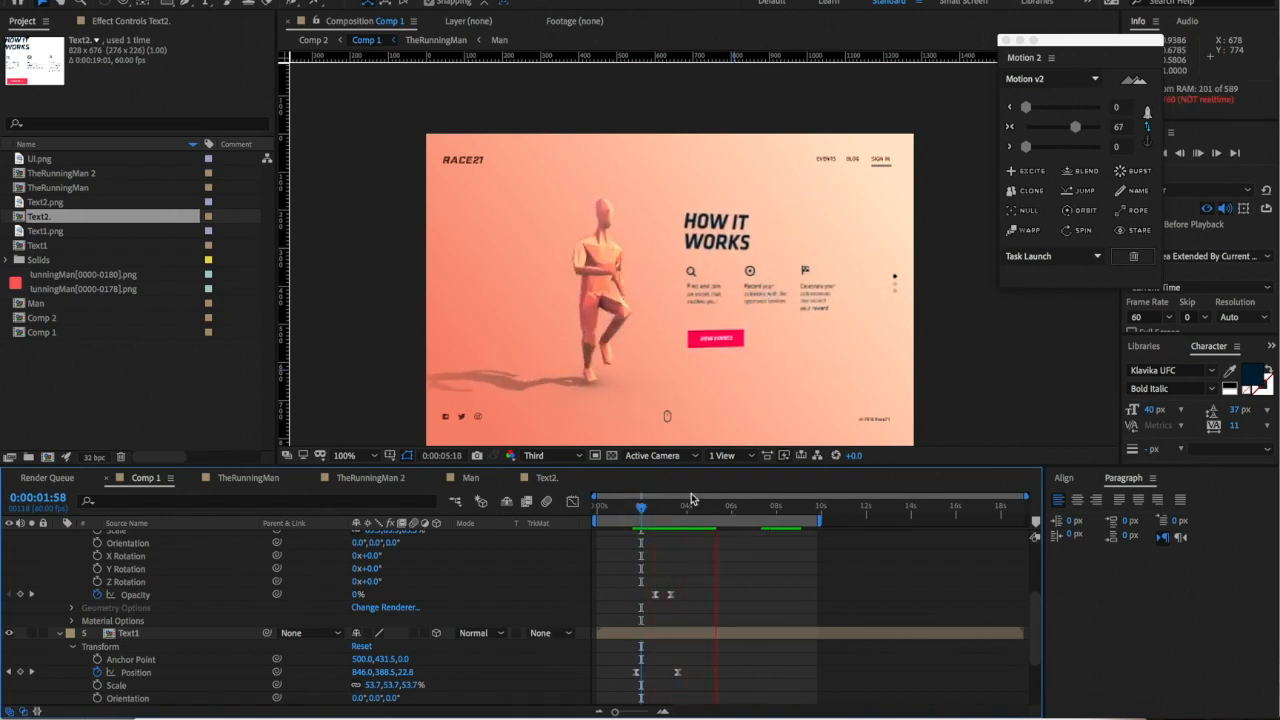
left_click_drag(656, 511, 645, 511)
key("space")
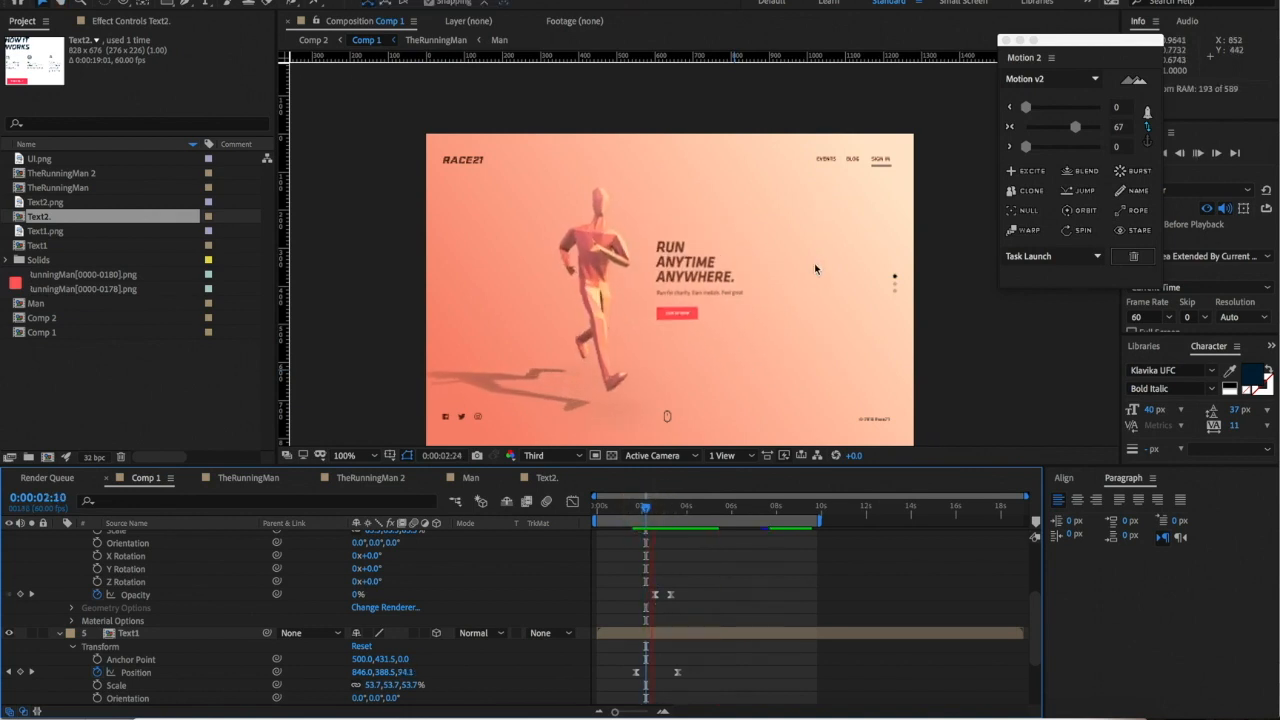
left_click(690, 511)
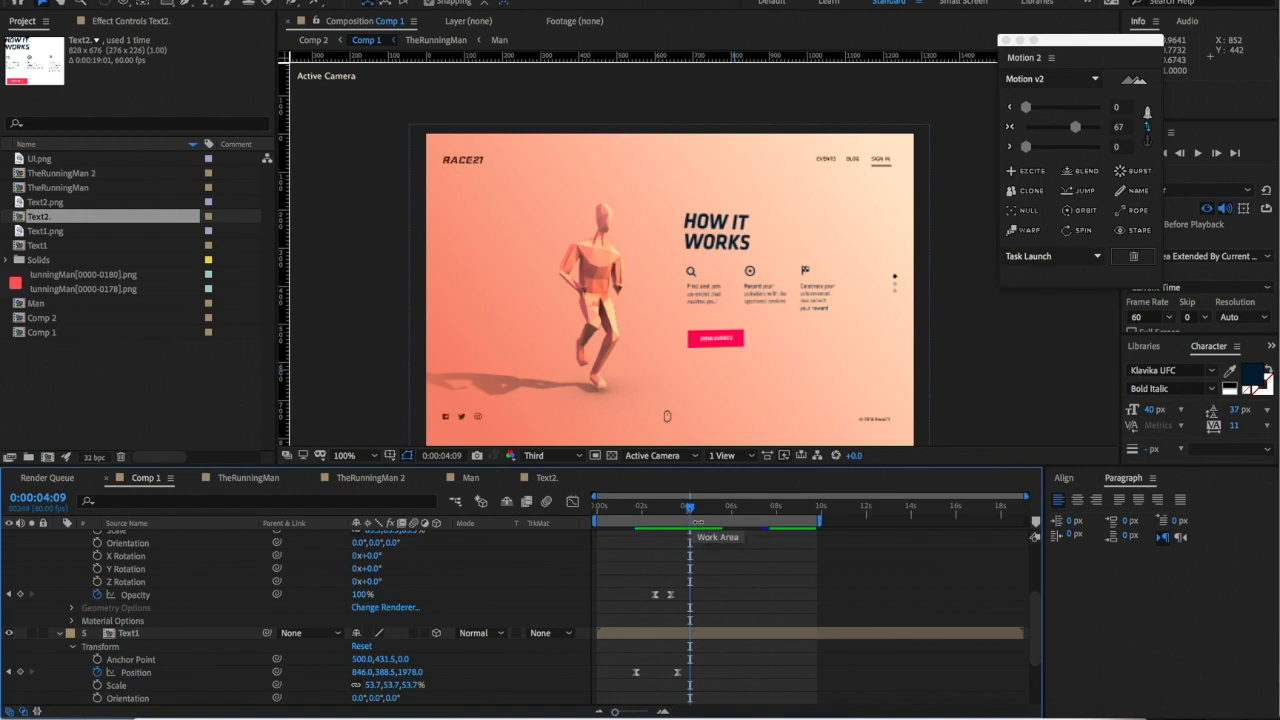
mouse_move(689, 508)
left_mouse_down()
mouse_move(648, 509)
mouse_move(681, 508)
left_mouse_up()
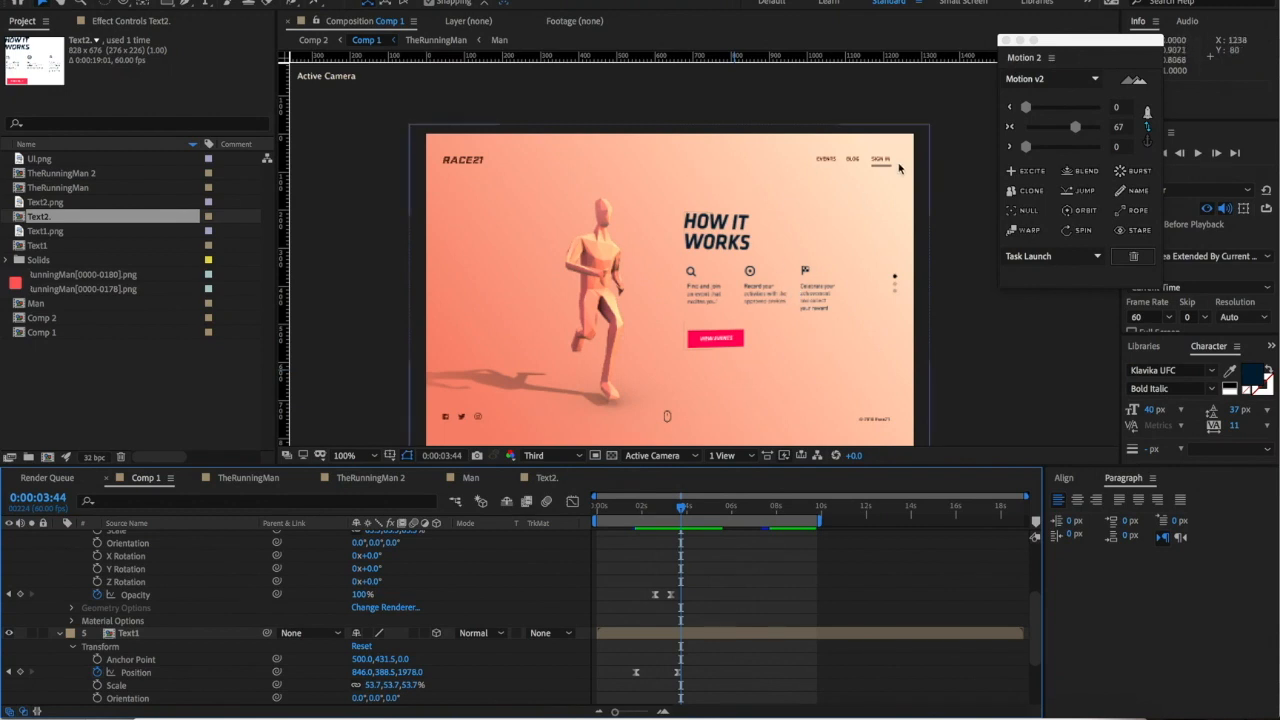
left_click(789, 290)
- Open the Text2. precomp, select the HOW IT WORKS layer, and show Effects & Presets via Help search 'eff'
double_click(806, 269)
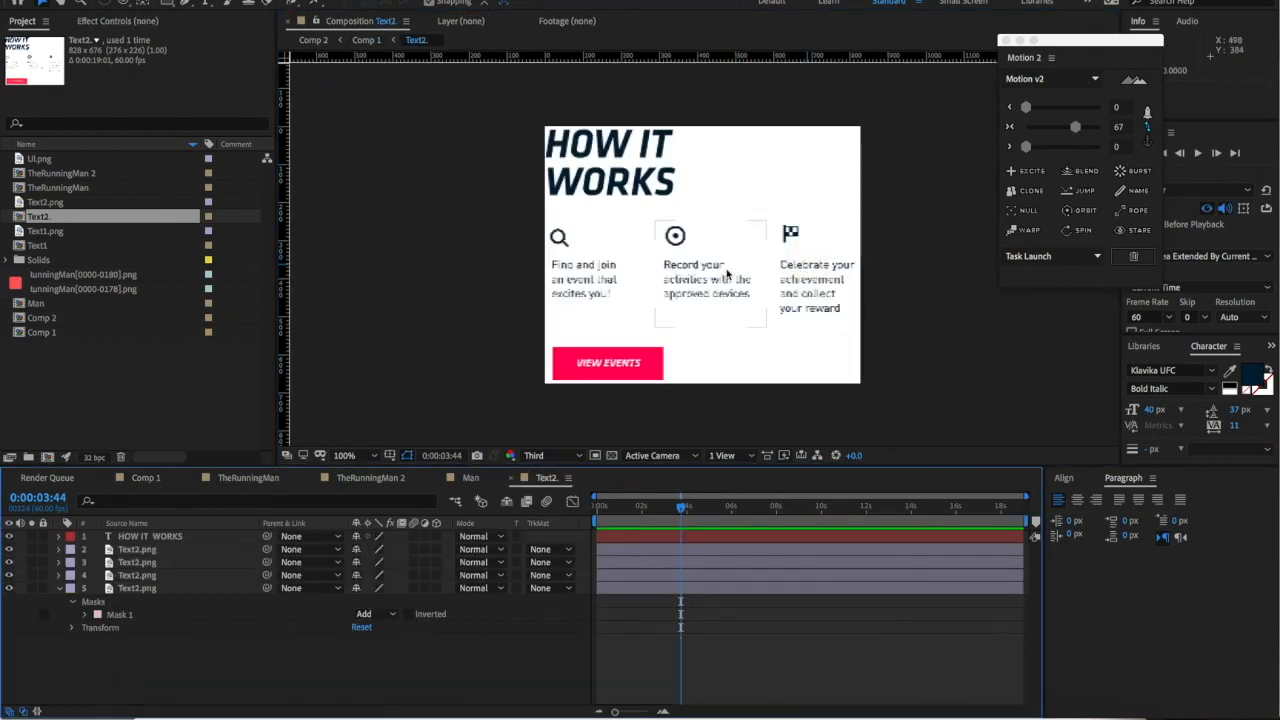
left_click(603, 195)
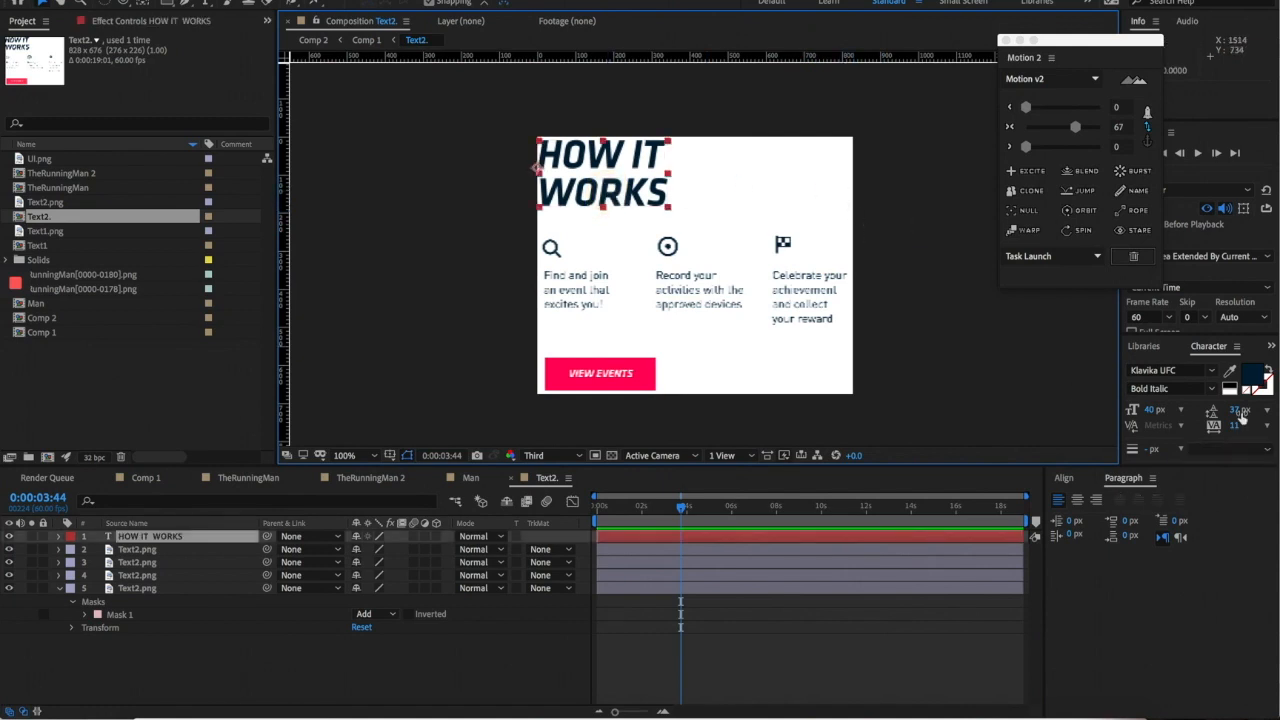
left_click(468, 1)
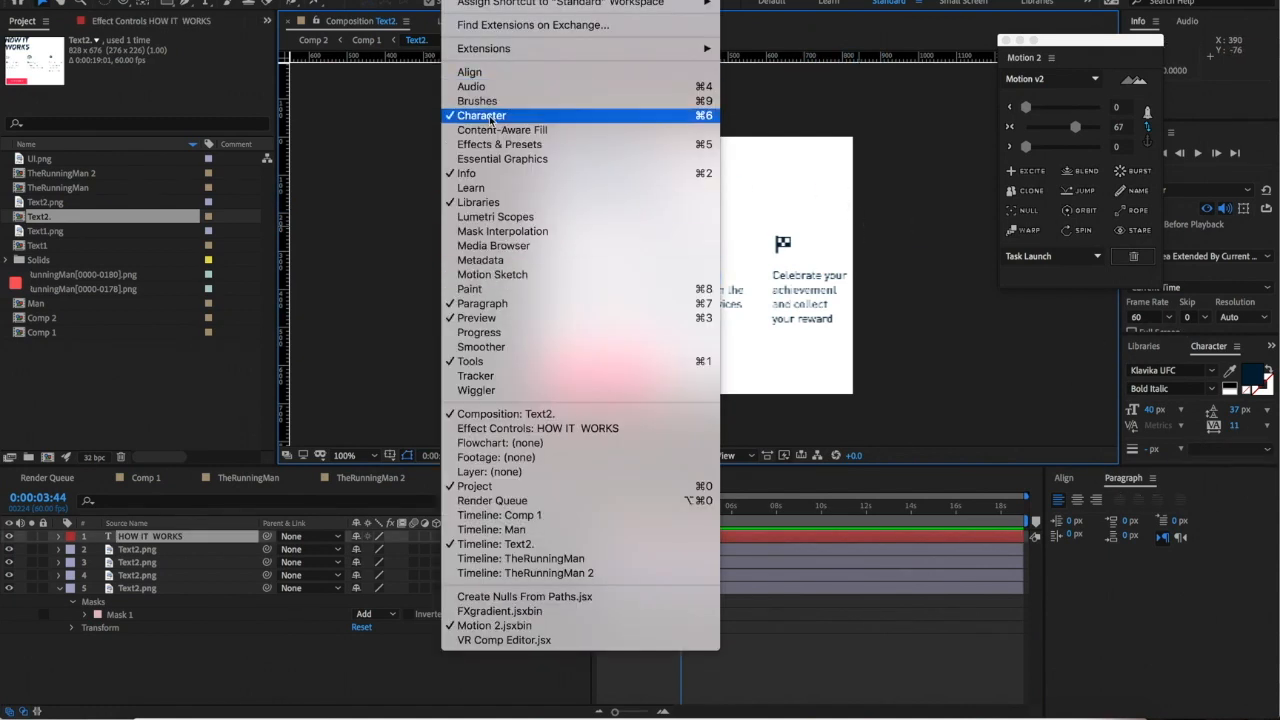
mouse_move(512, 1)
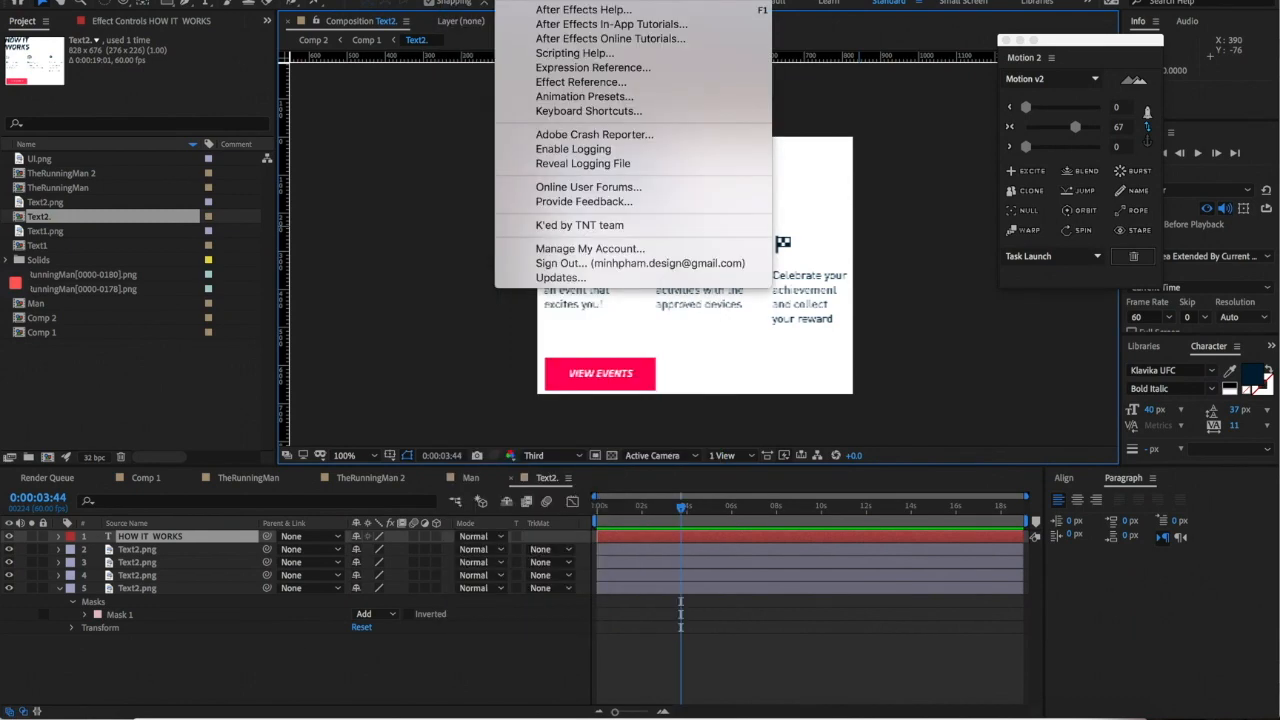
type("eff")
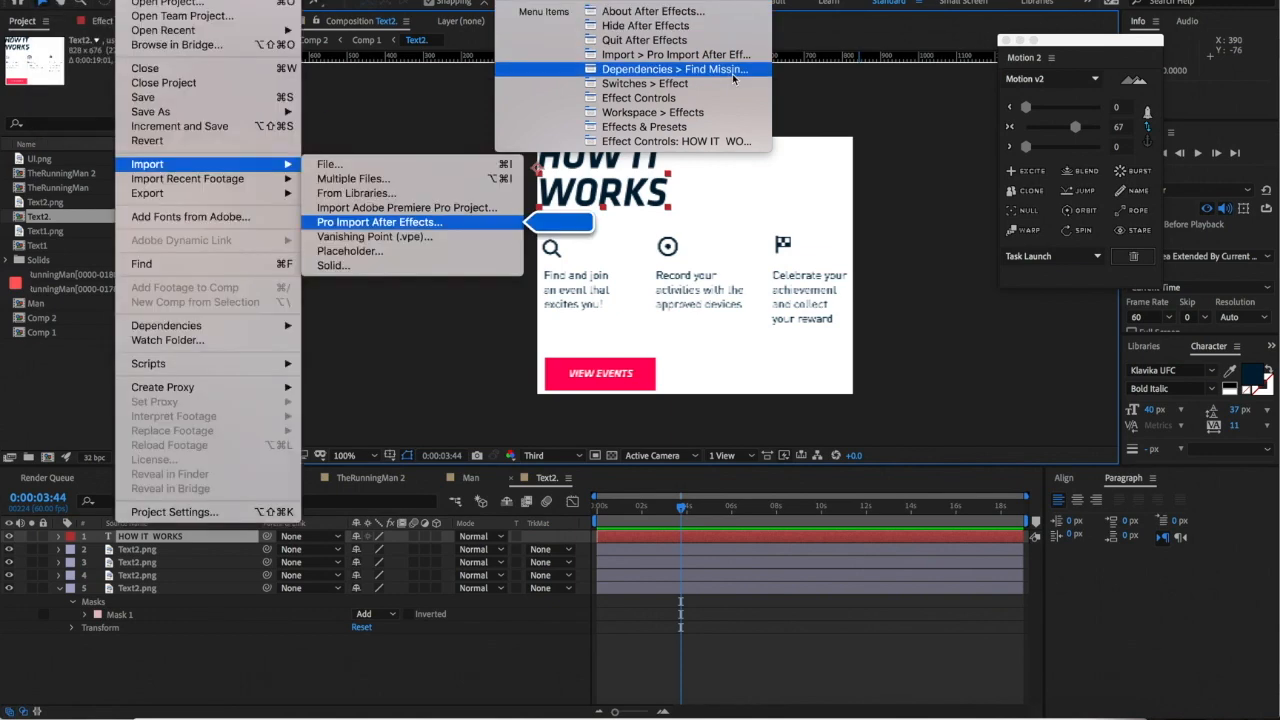
left_click(683, 127)
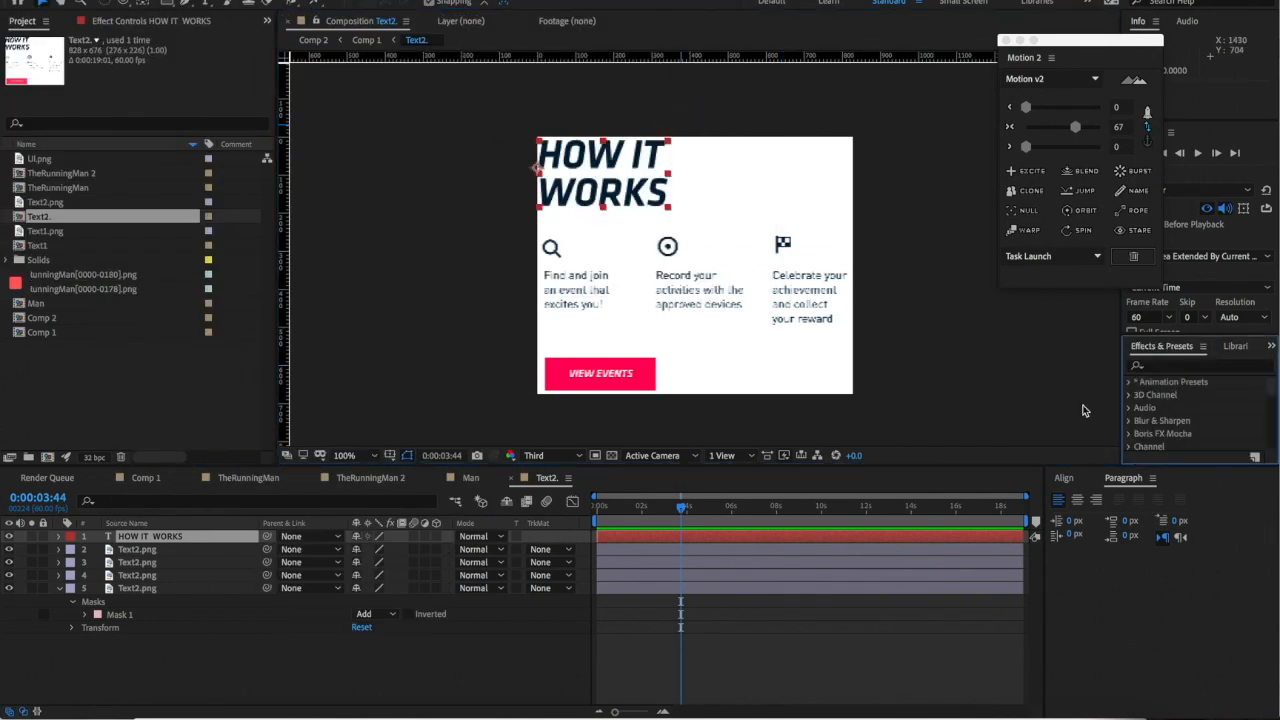
- Try the Drop In Character preset from Animation Presets > Text > Animate In, then undo it
left_click(1127, 388)
scroll(1170, 412, "down", 2)
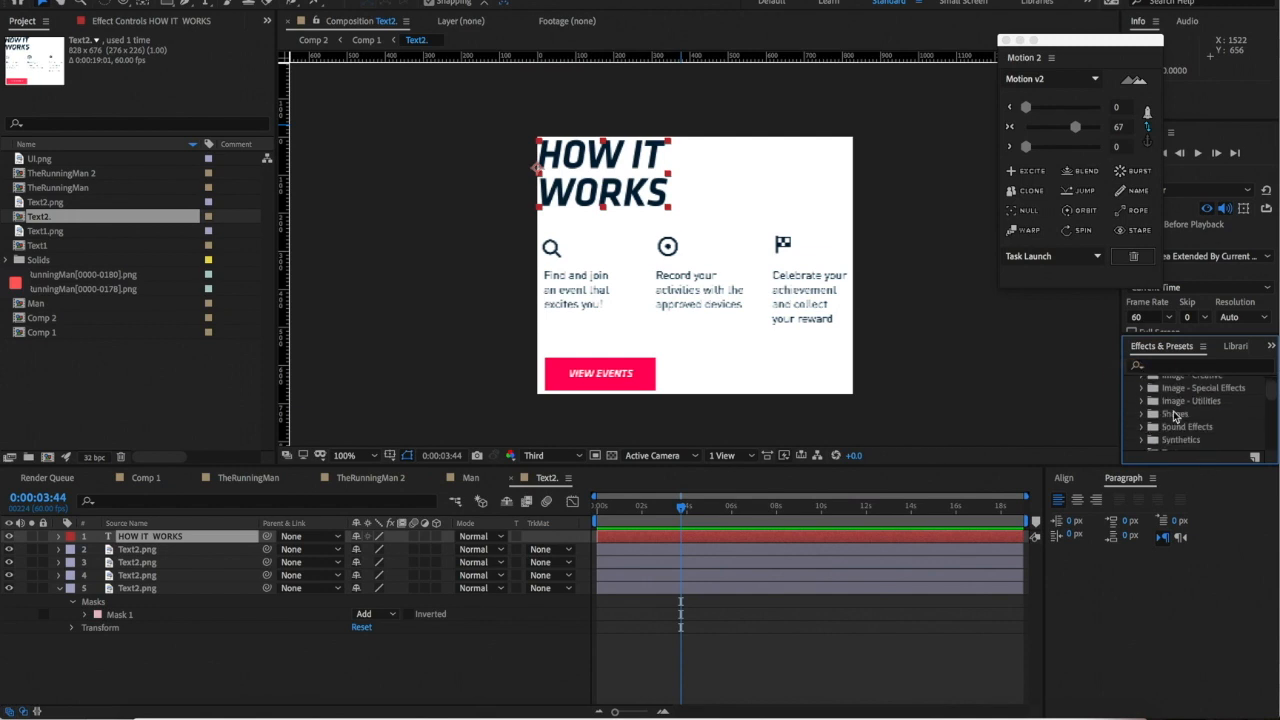
scroll(1150, 426, "down", 1)
left_click(1141, 429)
scroll(1170, 430, "down", 2)
left_click(1156, 392)
scroll(1170, 410, "down", 2)
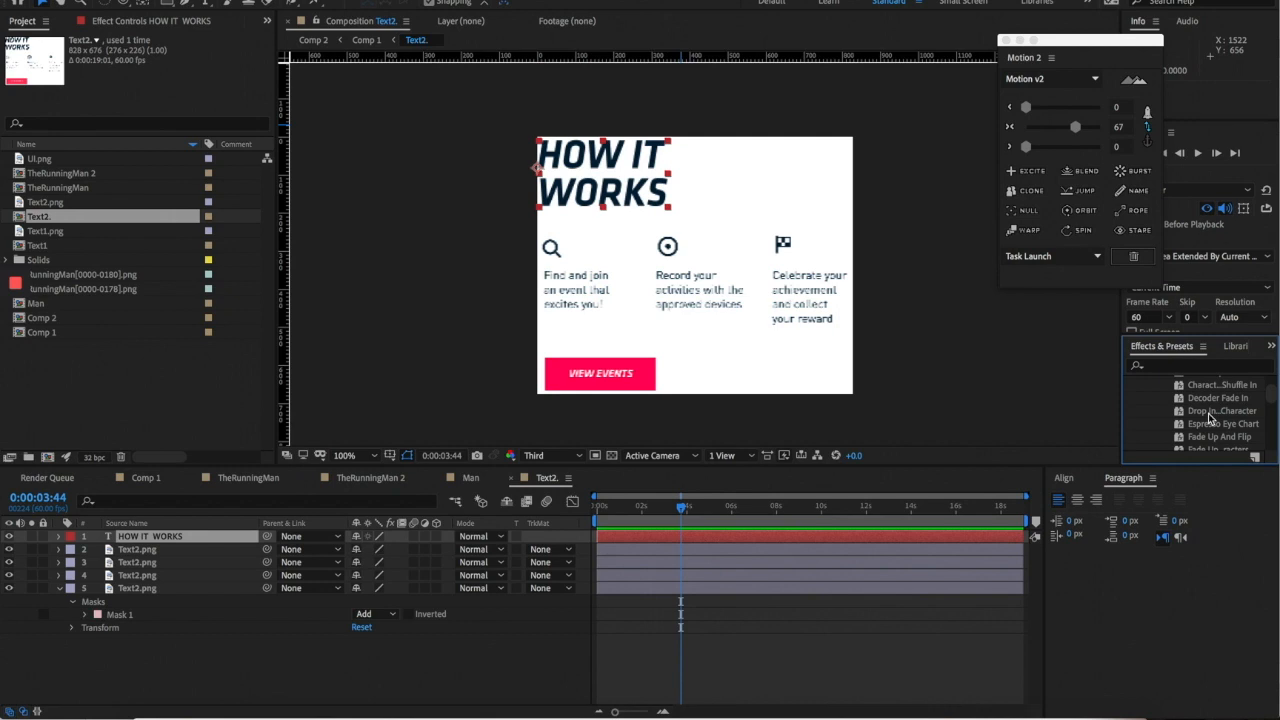
double_click(1208, 416)
left_click_drag(687, 511, 714, 525)
key("super+z")
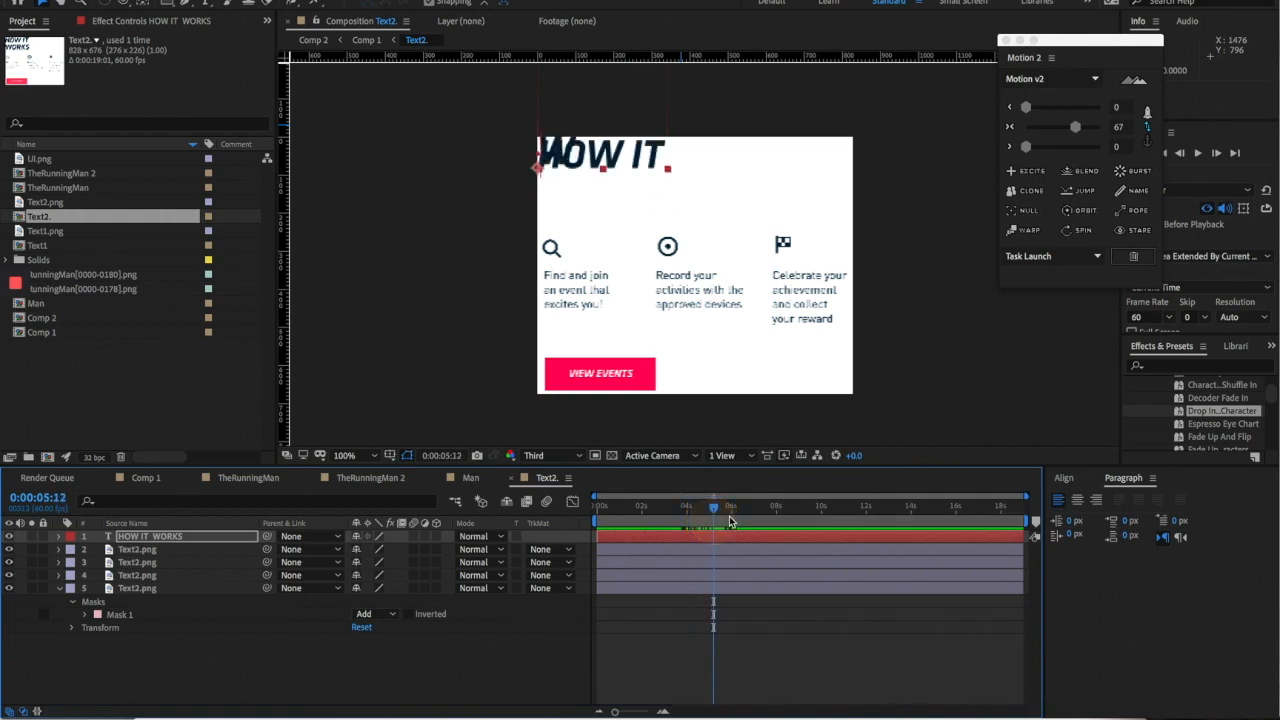
- Apply Fade Up Characters to the title and check its timing in Comp 1
scroll(1222, 416, "down", 1)
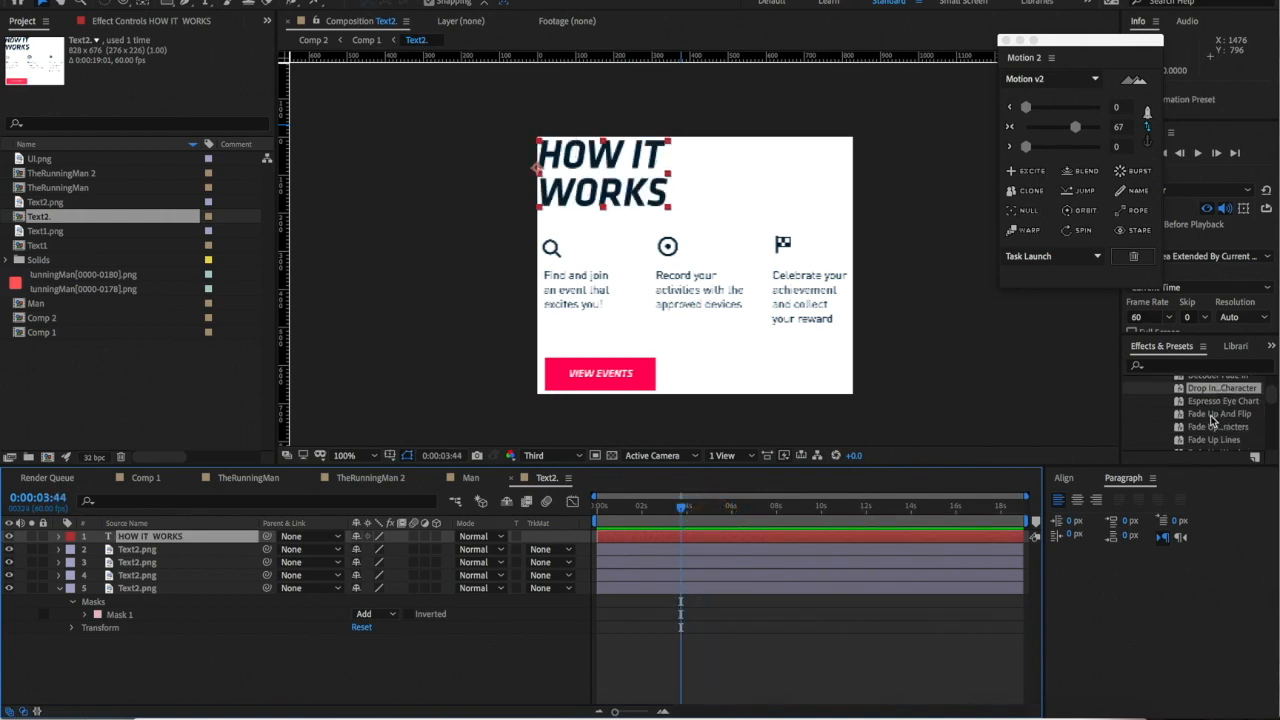
scroll(1212, 418, "down", 1)
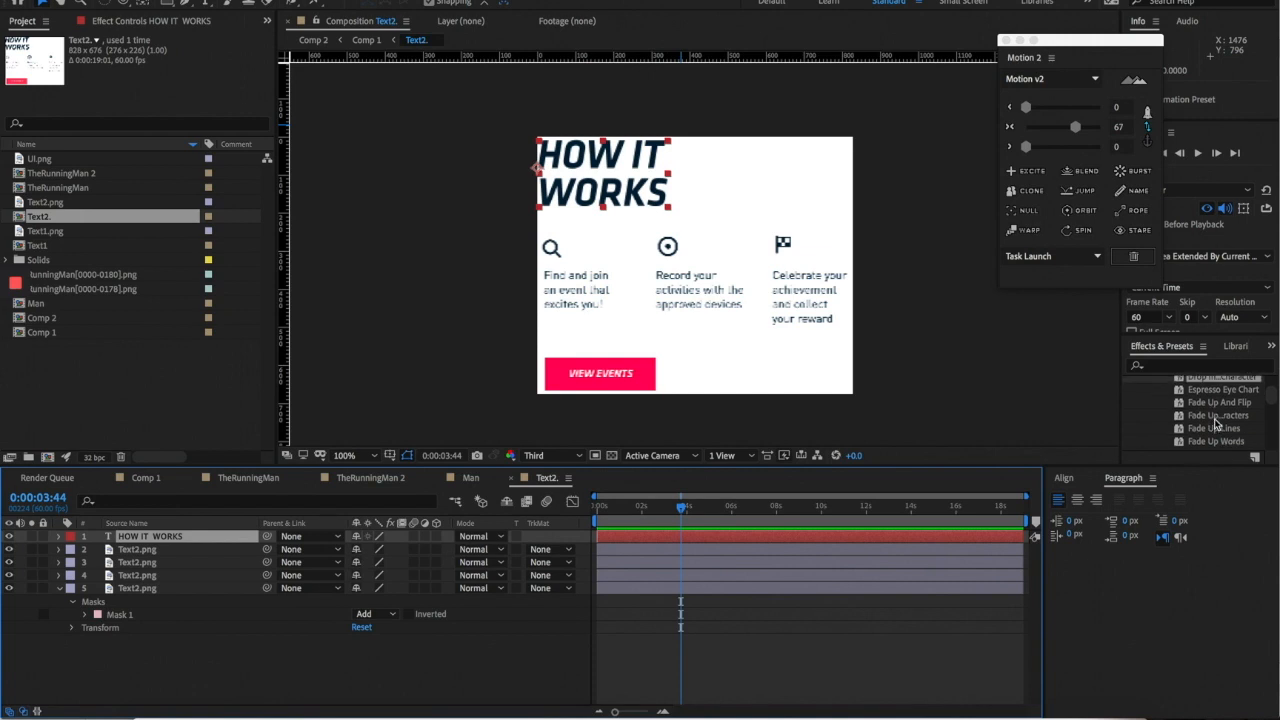
left_click_drag(1248, 422, 710, 487)
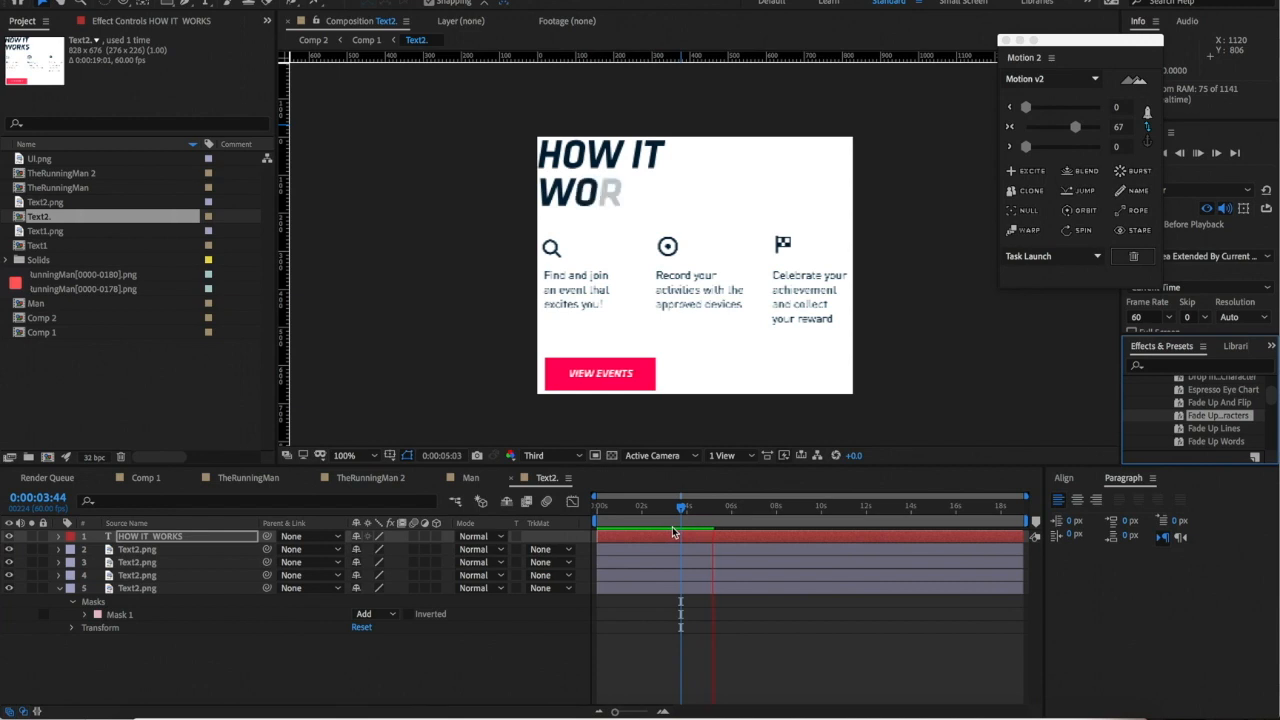
left_click(679, 519)
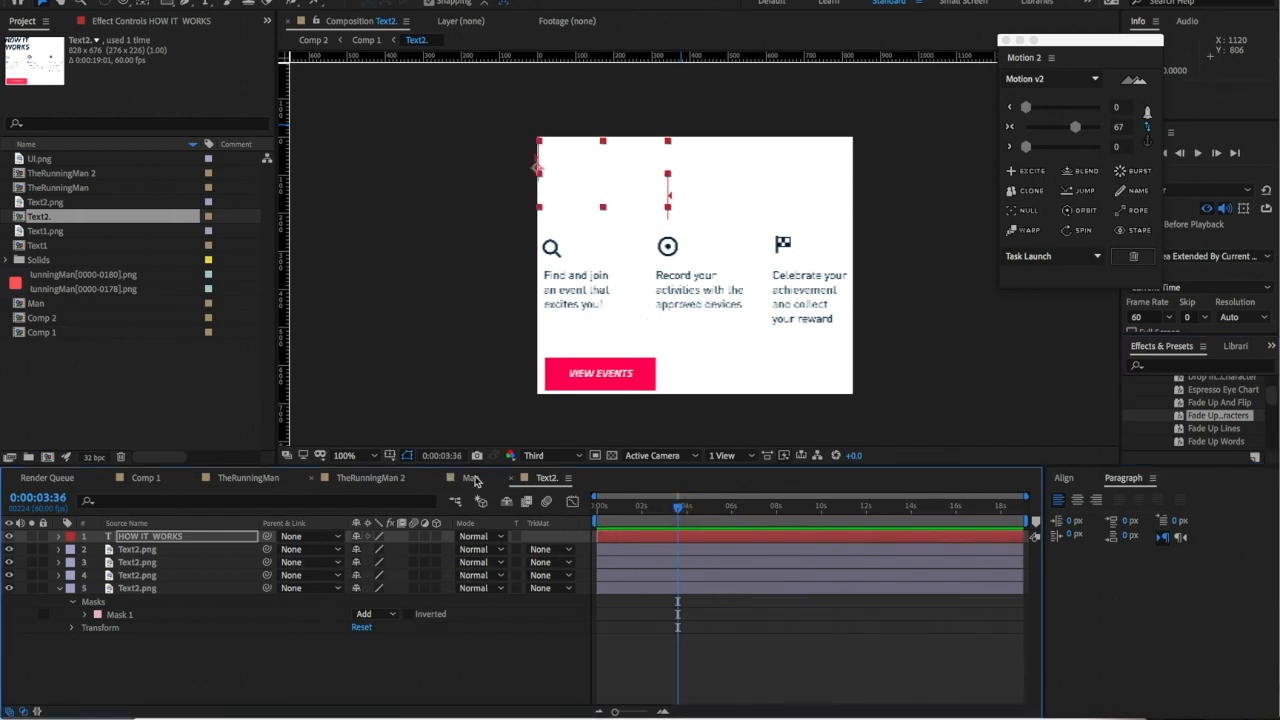
left_click(145, 477)
mouse_move(672, 512)
left_mouse_down()
mouse_move(648, 506)
mouse_move(660, 500)
left_mouse_up()
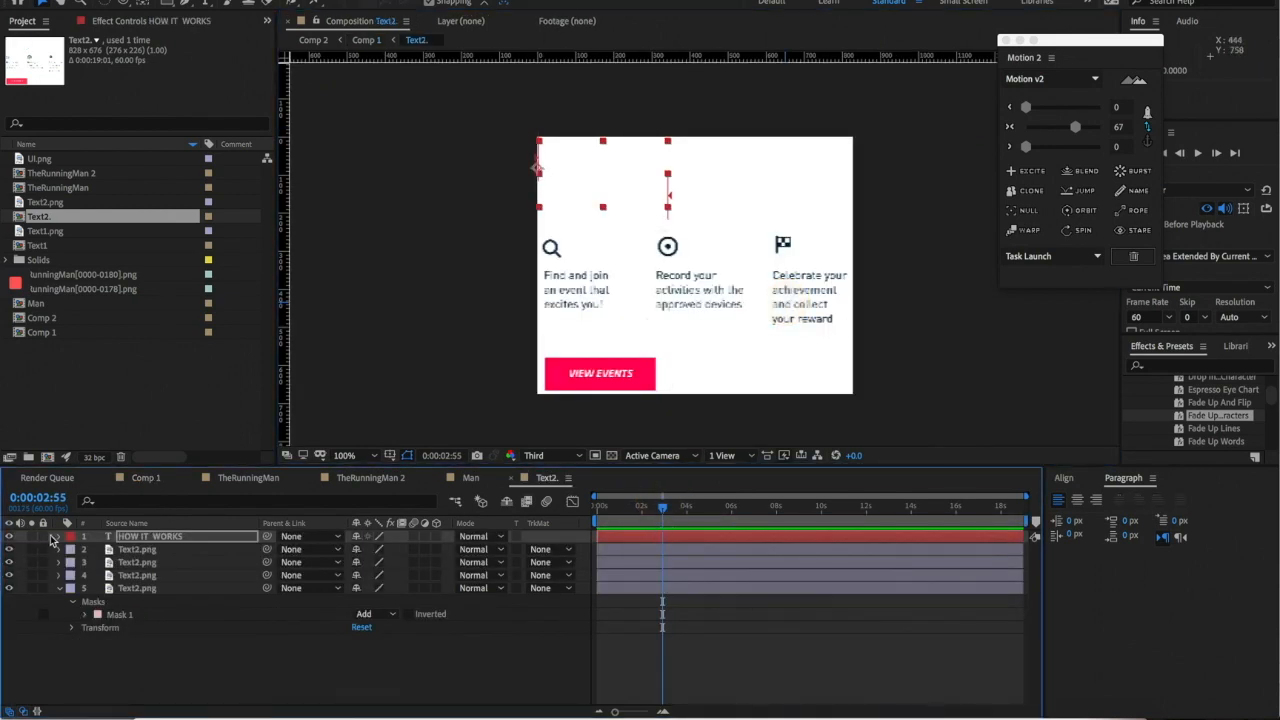
- Move both Range Selector Start keyframes of the HOW IT WORKS title earlier in time
left_click(52, 539)
left_click(58, 537)
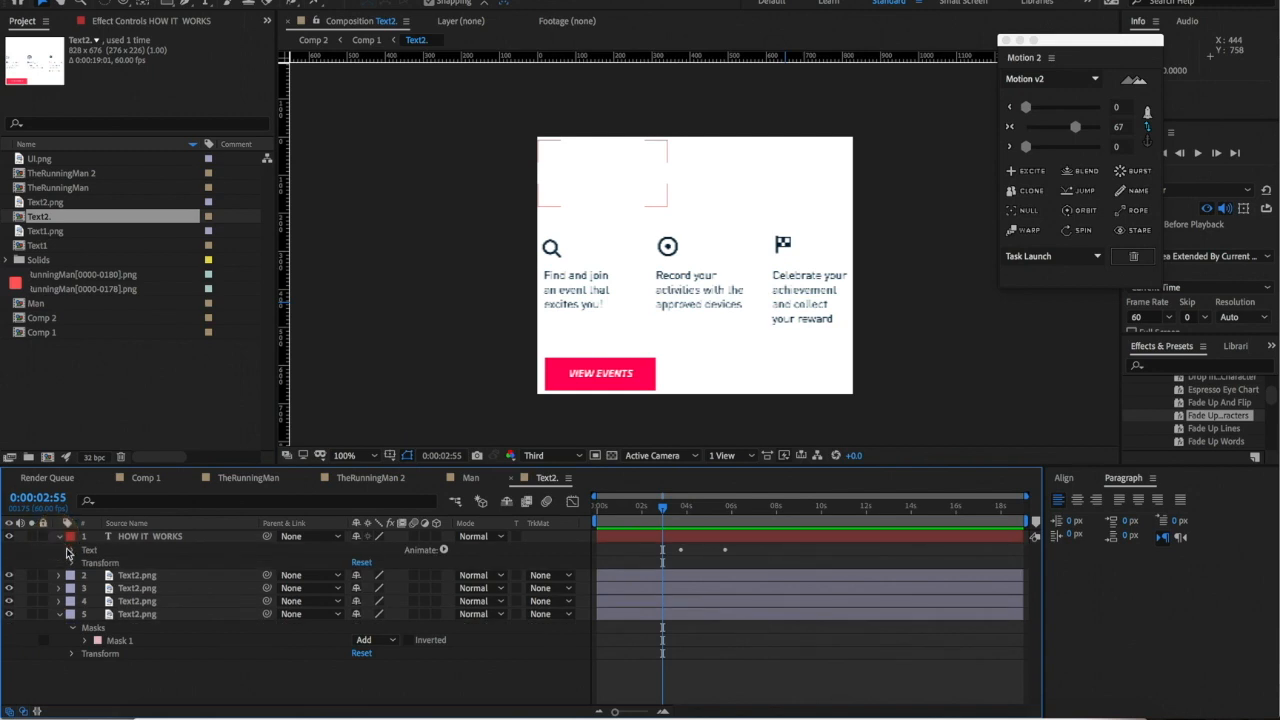
left_click(72, 549)
left_click(84, 602)
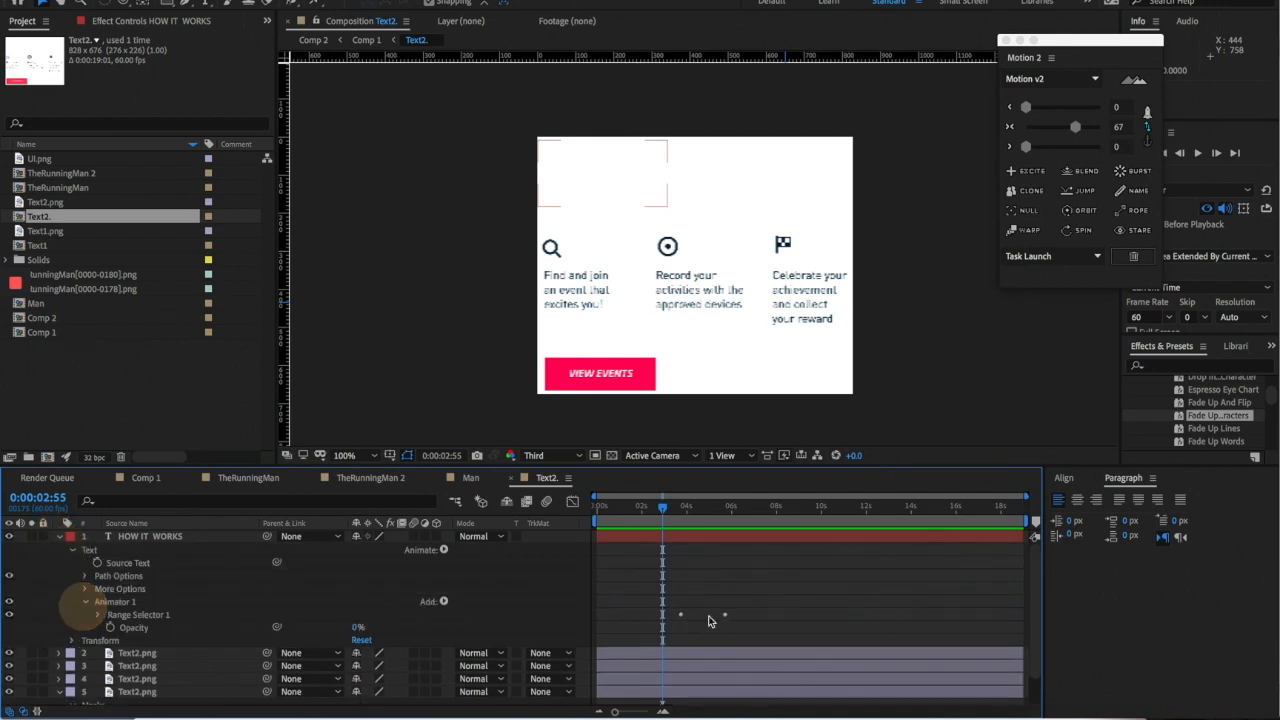
left_click(97, 615)
scroll(790, 588, "down", 1)
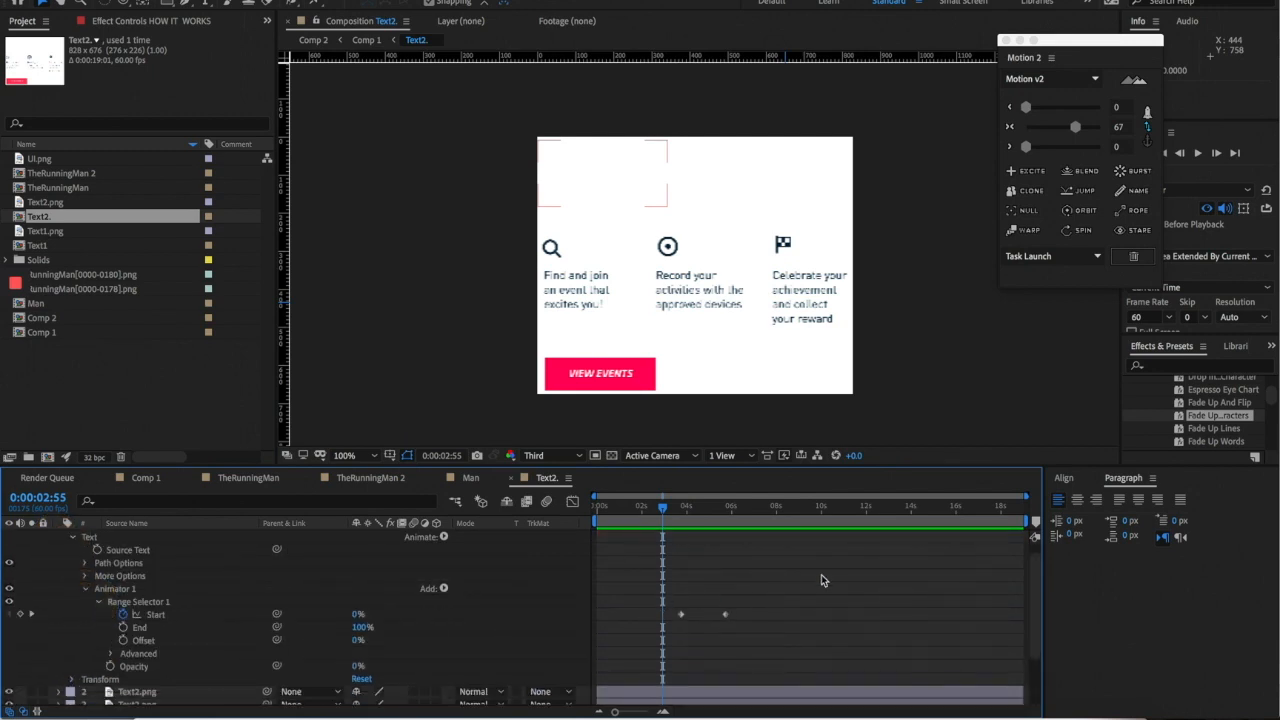
left_click_drag(763, 589, 640, 631)
left_click_drag(726, 615, 686, 614)
- Preview the retimed title, stop at 2:47, and bring up the Man composition
key("space")
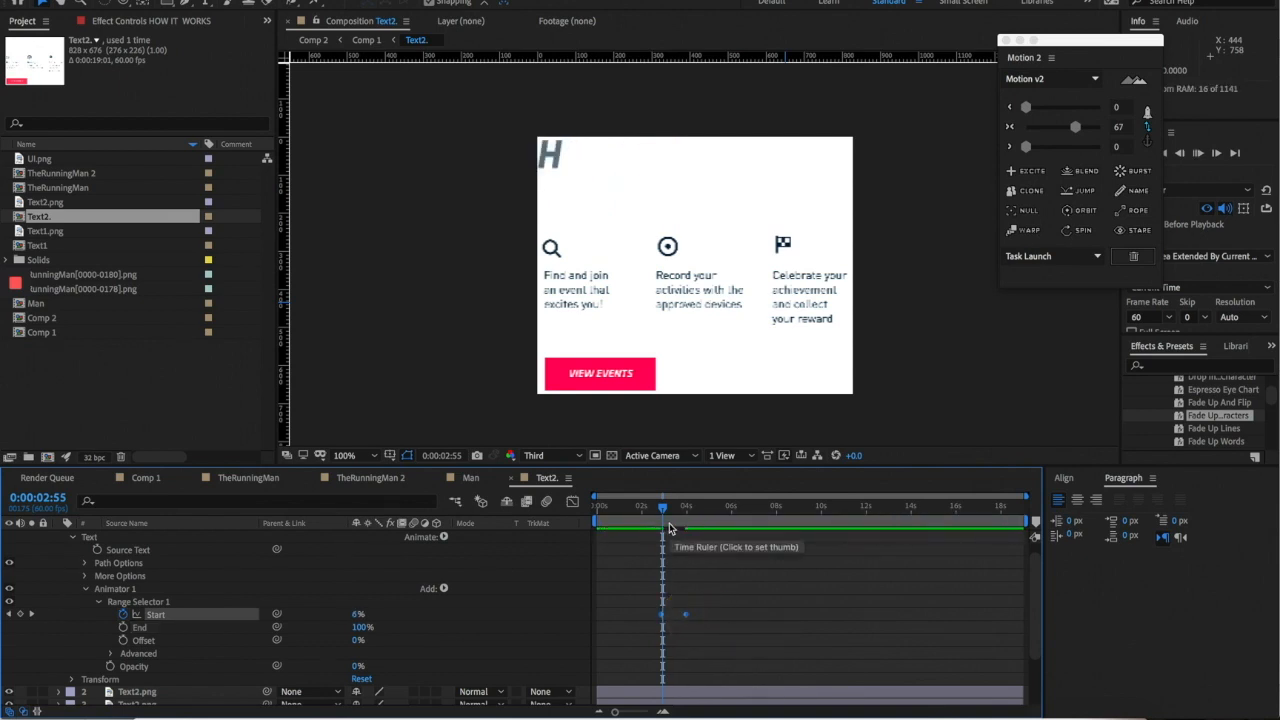
left_click(660, 519)
left_click_drag(660, 519, 656, 519)
left_click(682, 614)
left_click(472, 479)
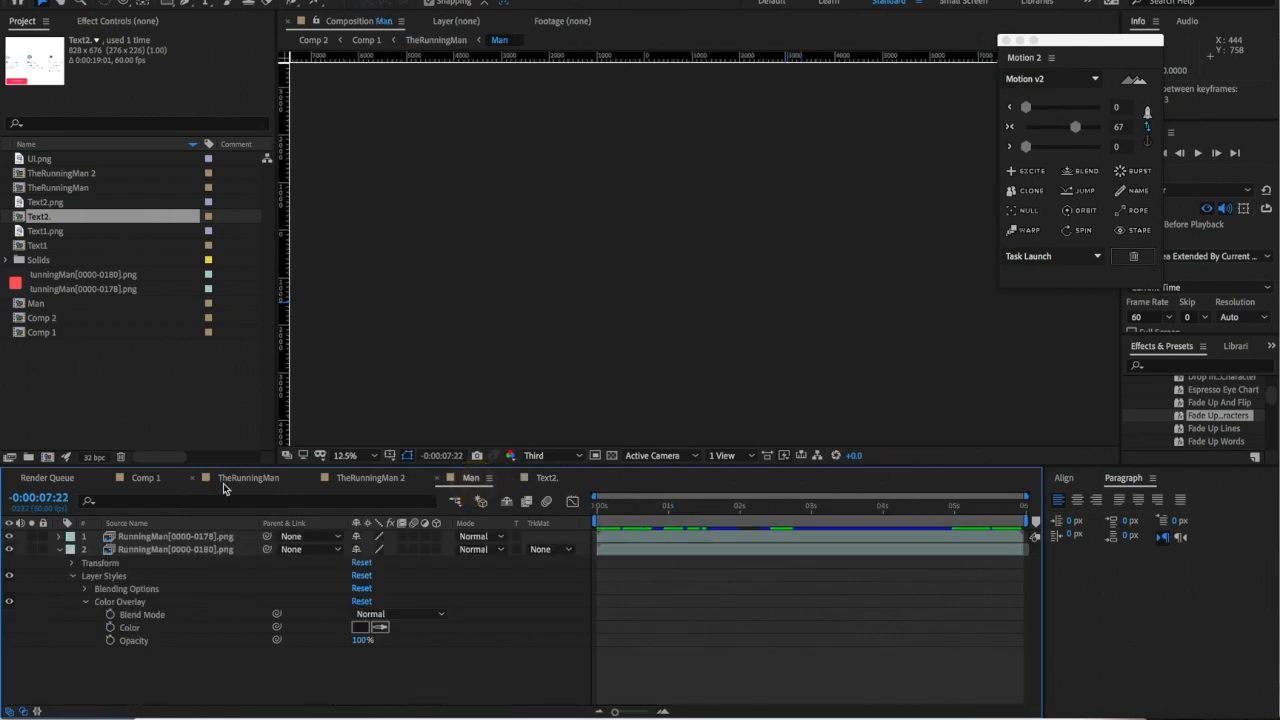
- Preview the HOW IT WORKS title timing in Comp 1, stopping at 2:47
left_click(140, 478)
key("space")
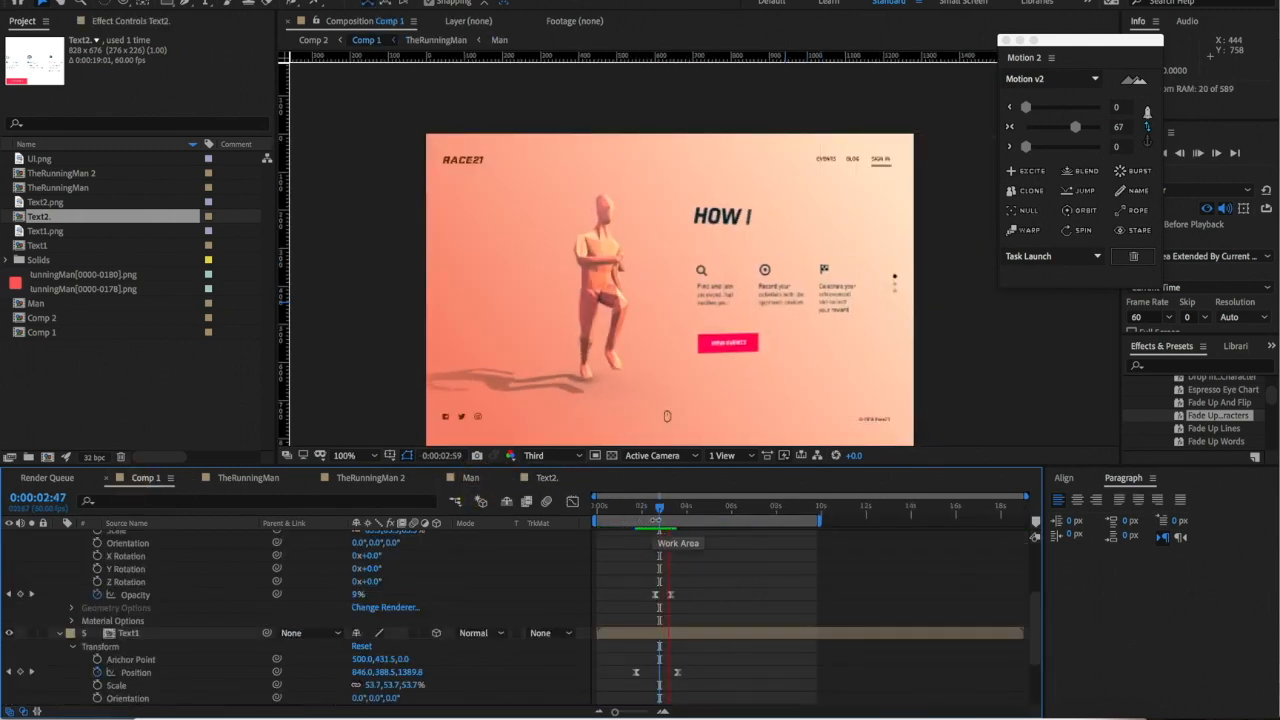
left_click(663, 516)
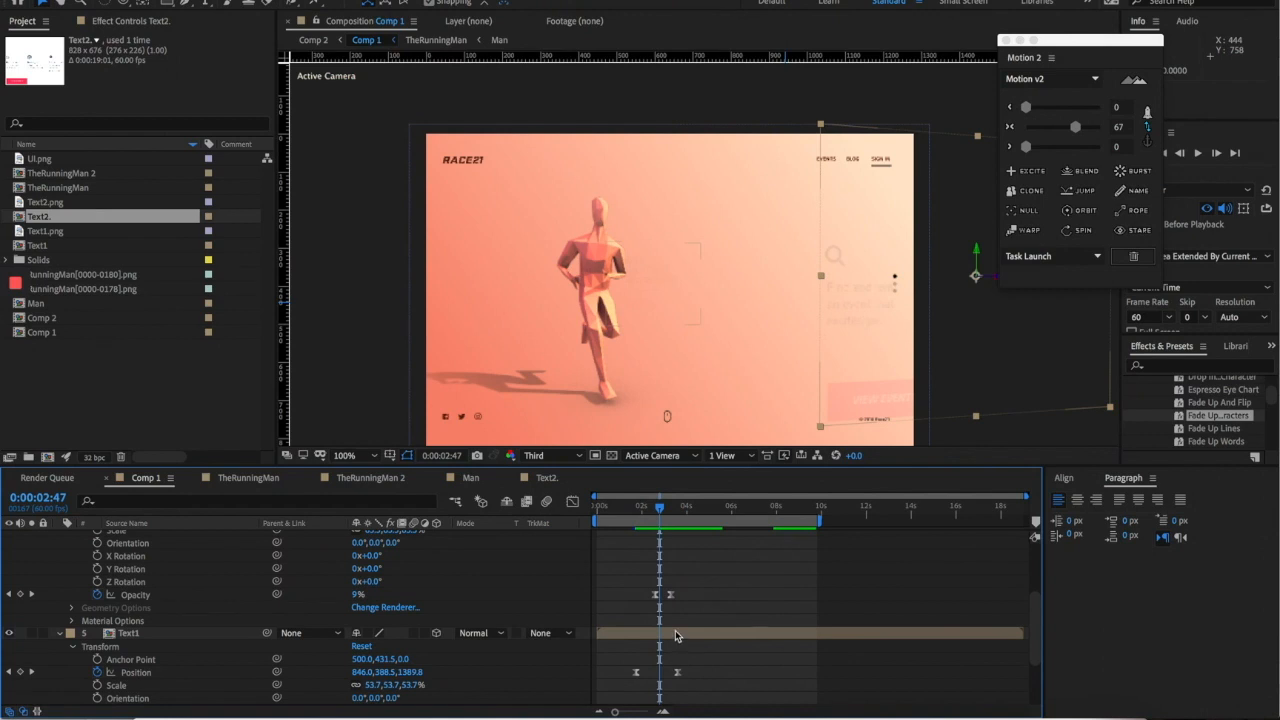
left_click(547, 478)
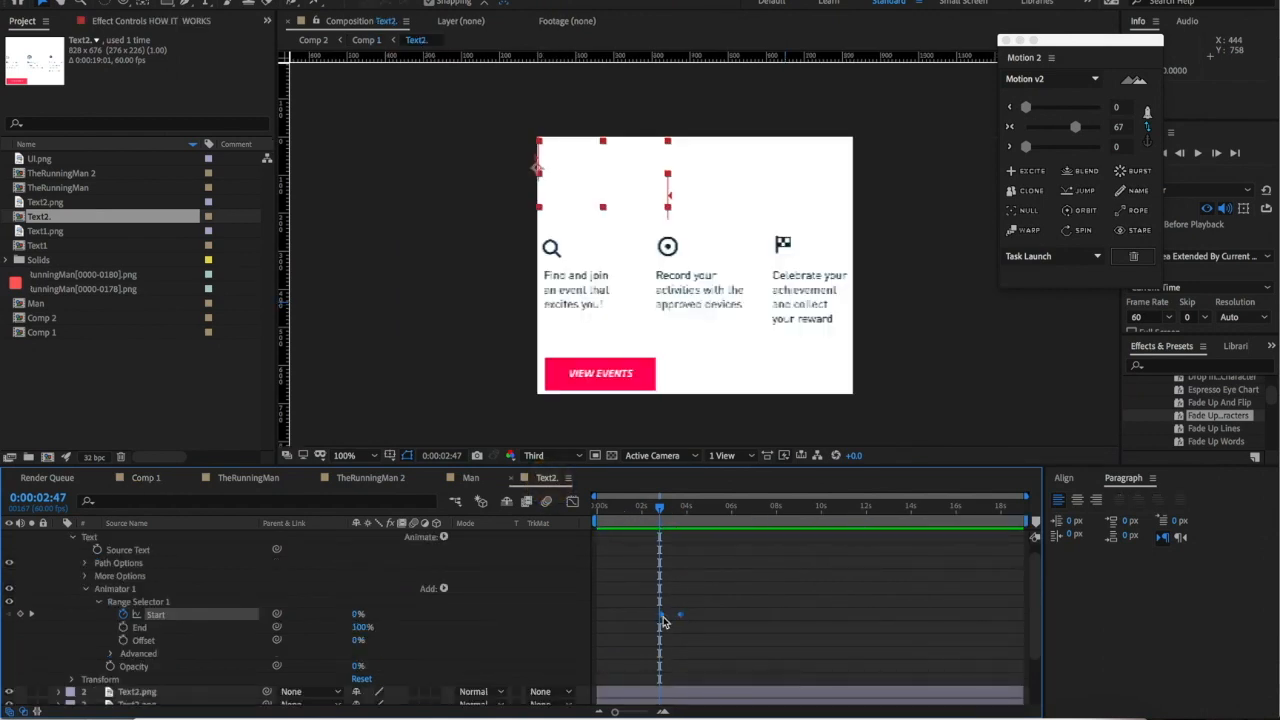
left_click(657, 614)
left_click(140, 478)
key("space")
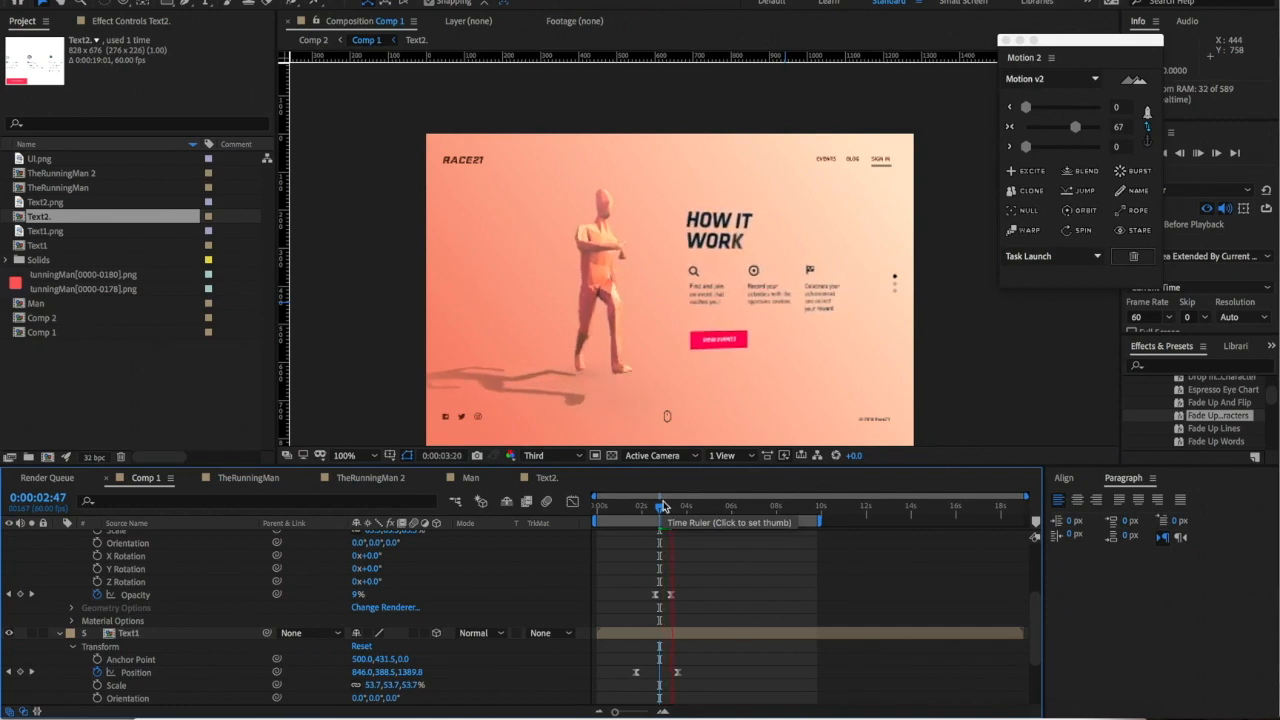
left_click(660, 510)
key("space")
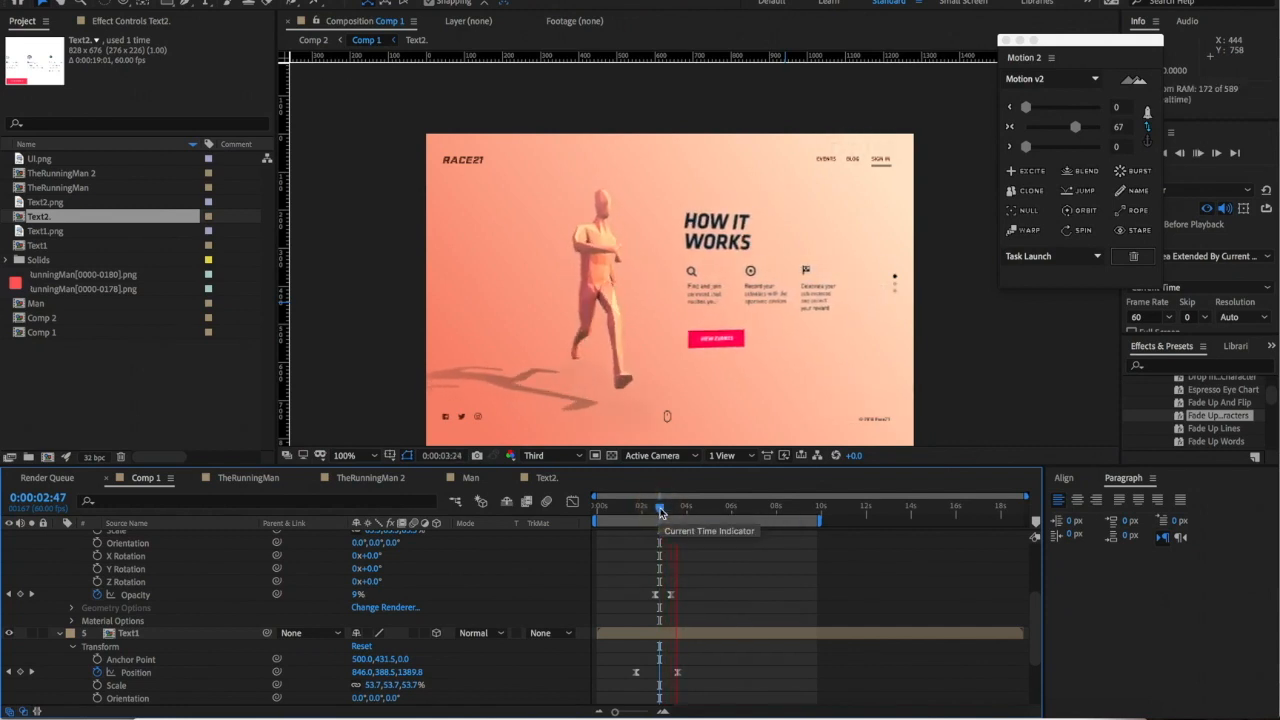
scroll(730, 296, "down", 1)
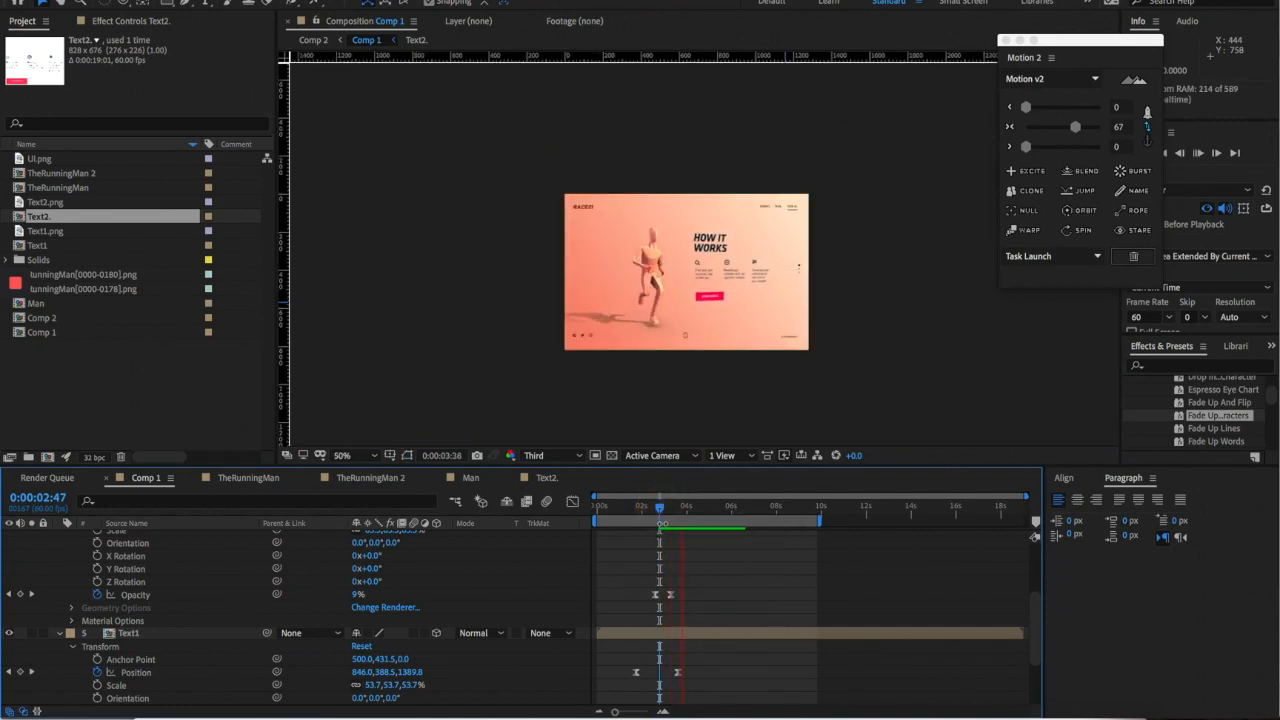
left_click(655, 514)
- Nudge the Text2 Start keyframes a few frames earlier, checking against Comp 1 at 2:23
left_click(546, 478)
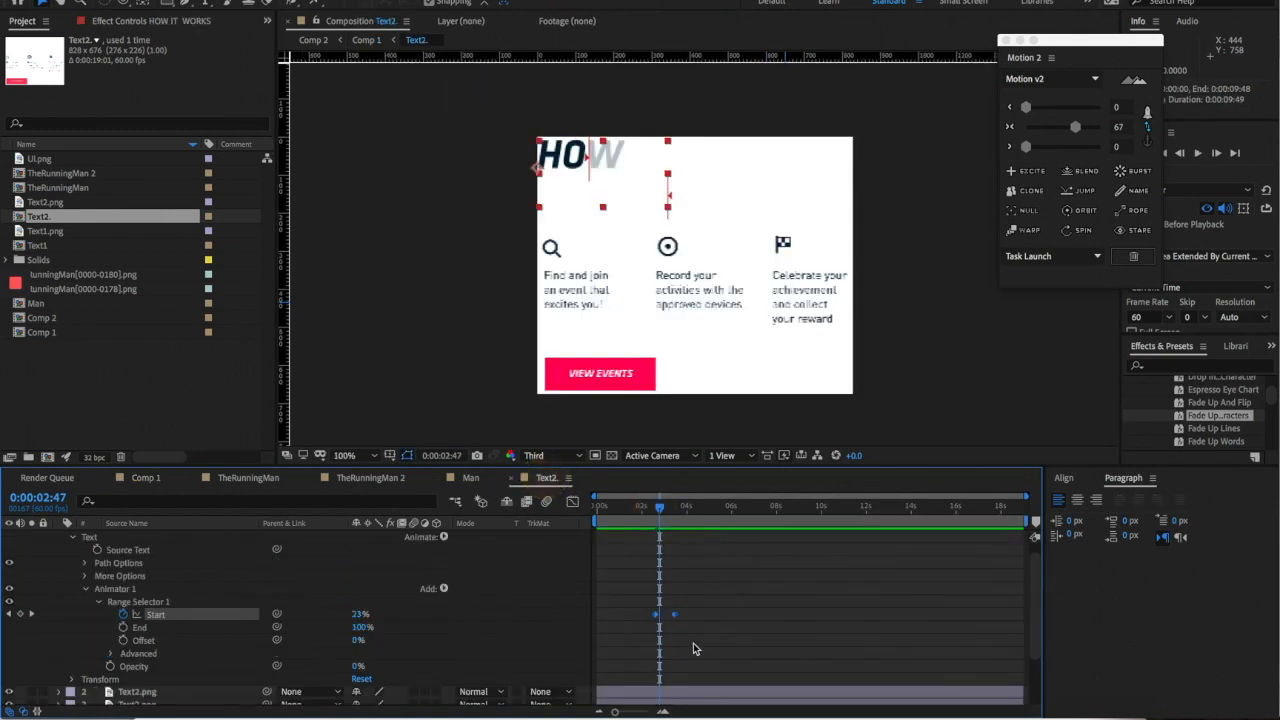
left_click_drag(675, 616, 671, 620)
left_click(148, 478)
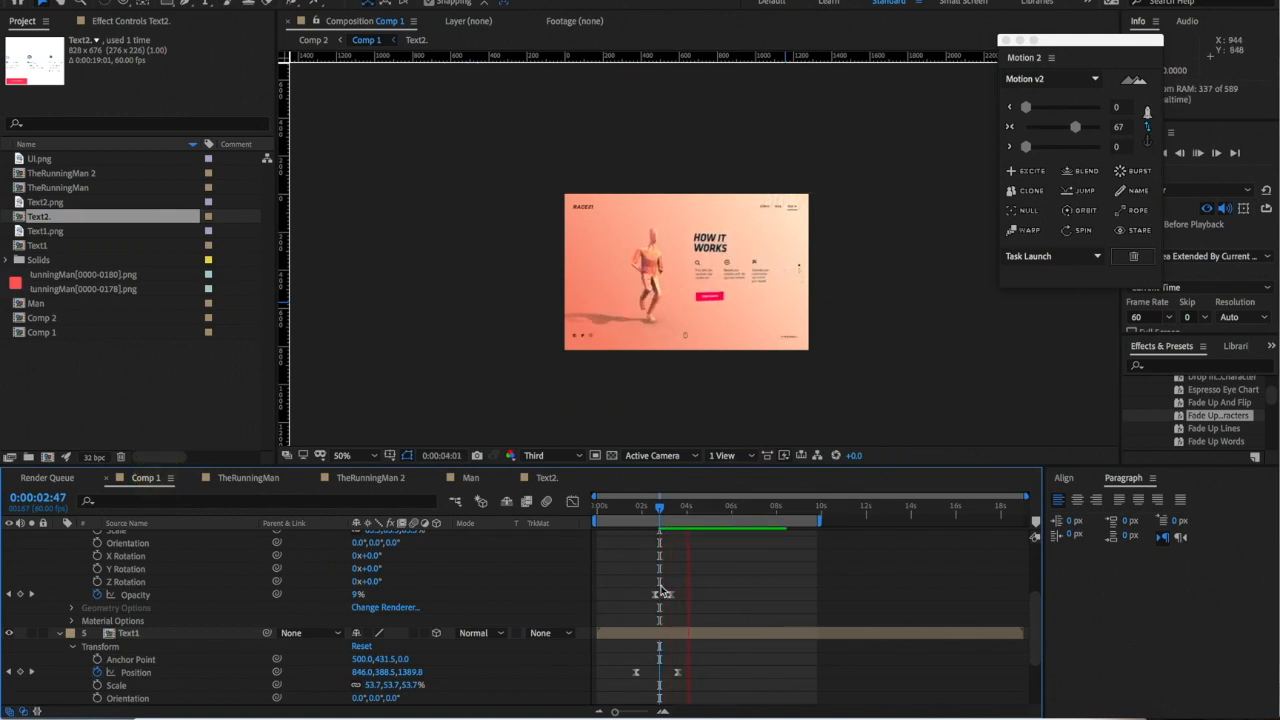
left_click(650, 507)
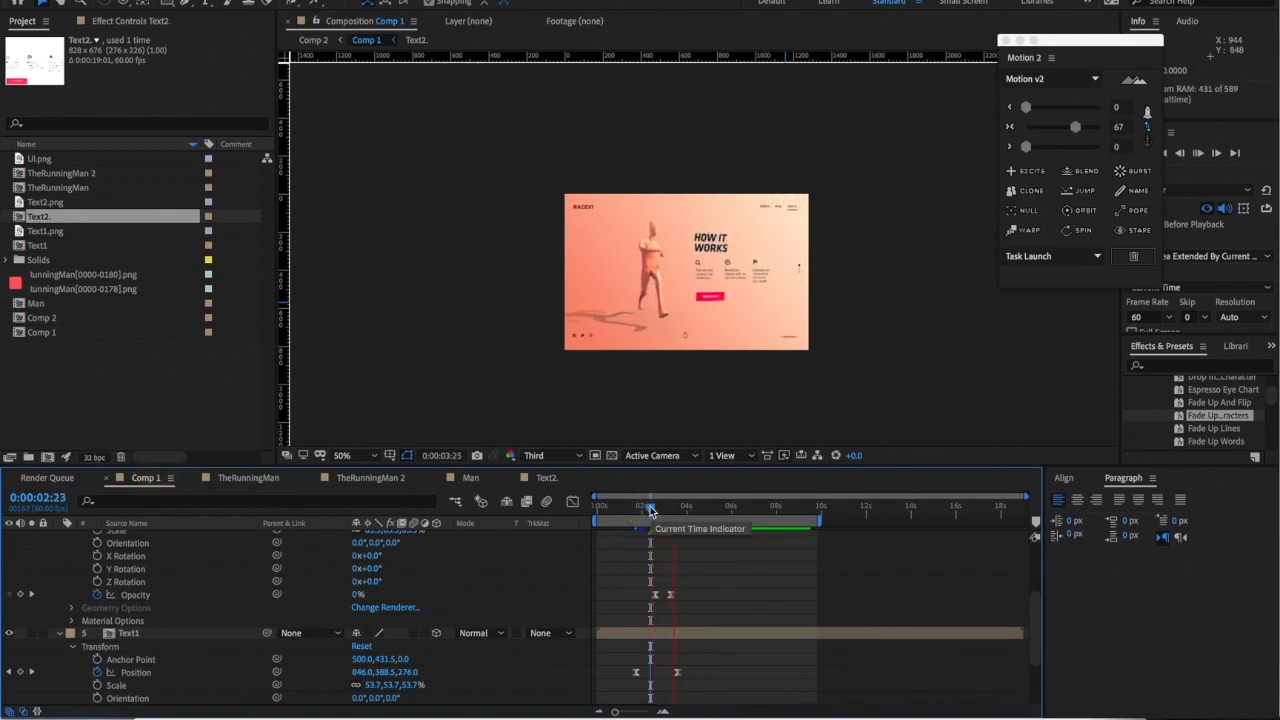
left_click(650, 506)
left_click(545, 479)
left_click_drag(651, 617, 646, 617)
left_click(636, 517)
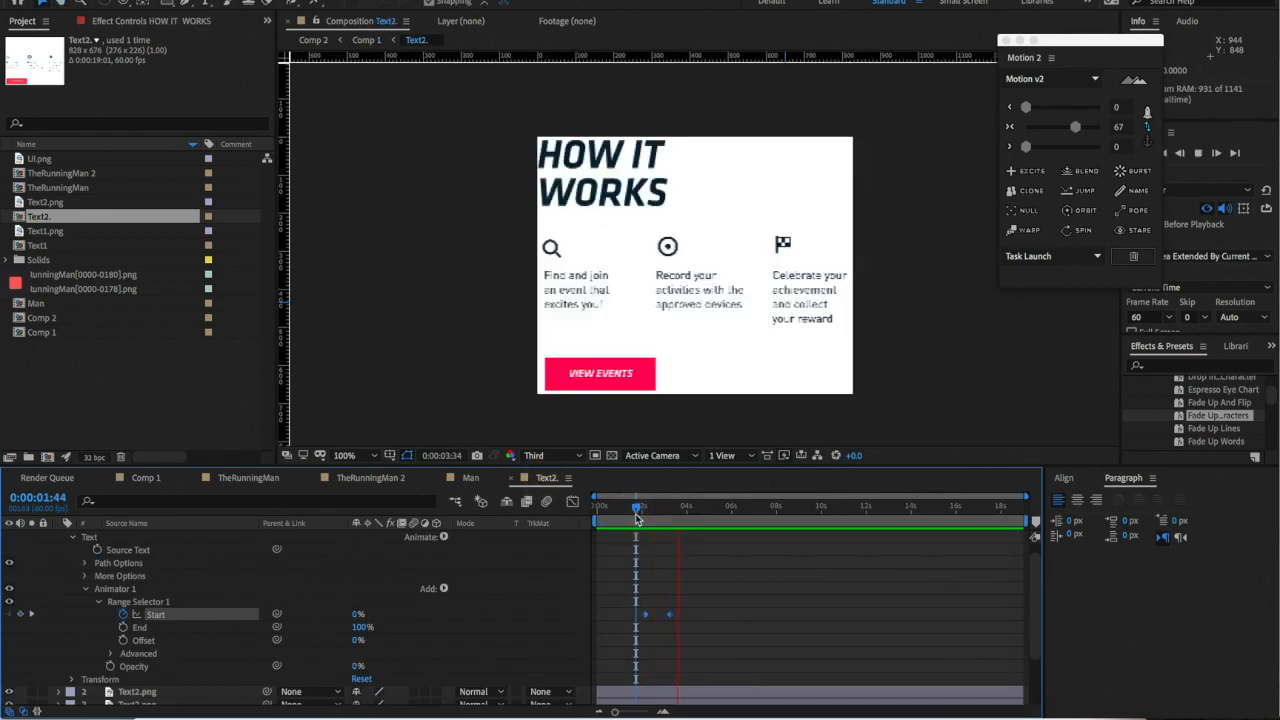
- Replay the Comp 1 composite from around 1:48 and 1:56 to review the earlier title reveal
left_click(147, 478)
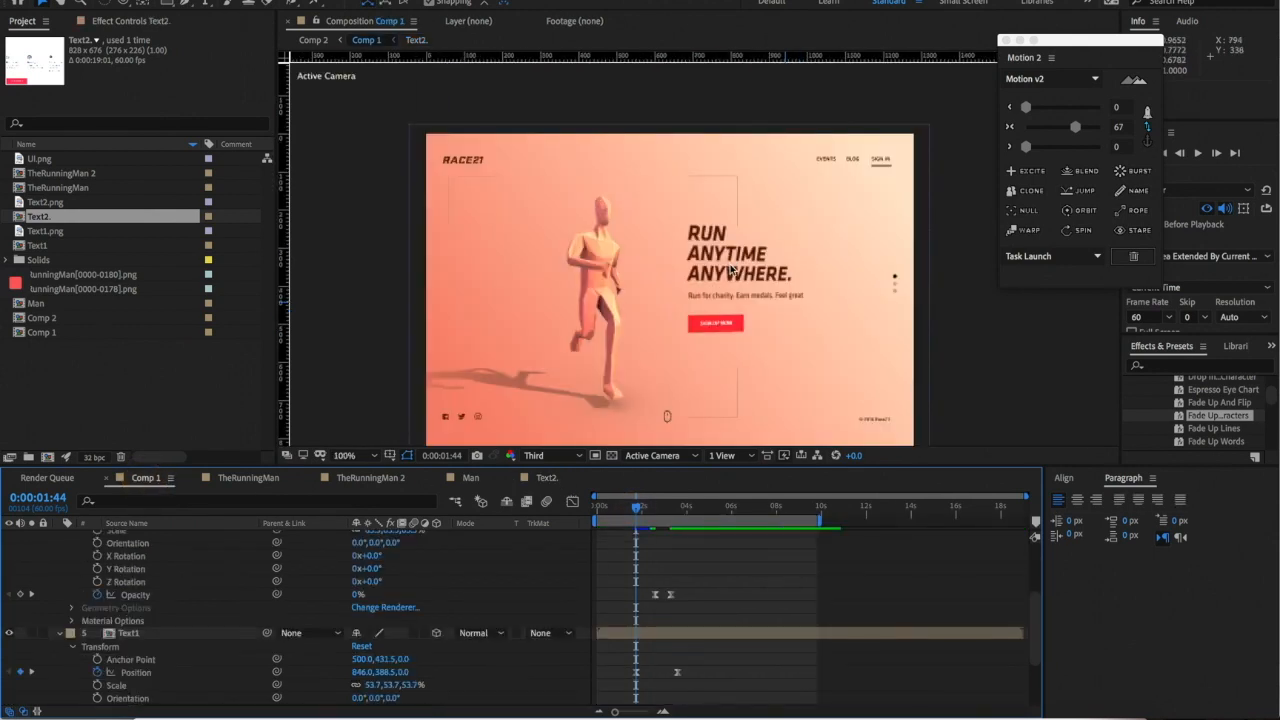
left_click_drag(766, 307, 768, 277)
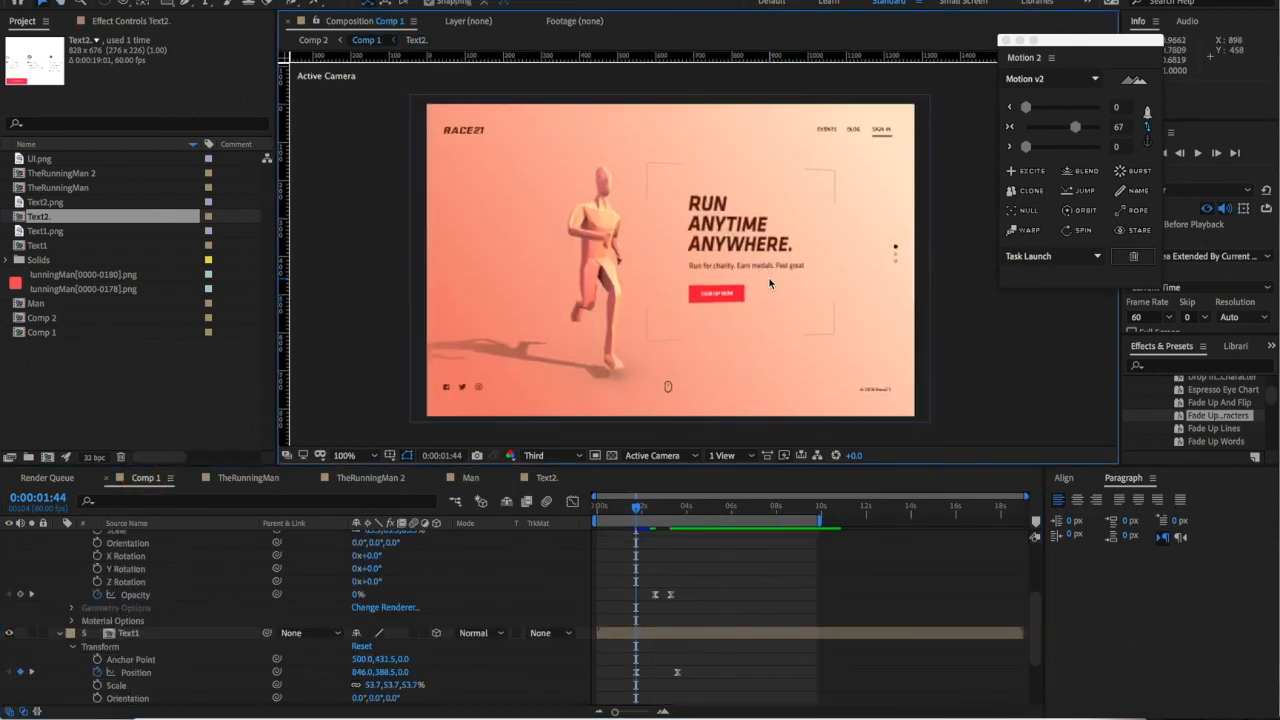
key("space")
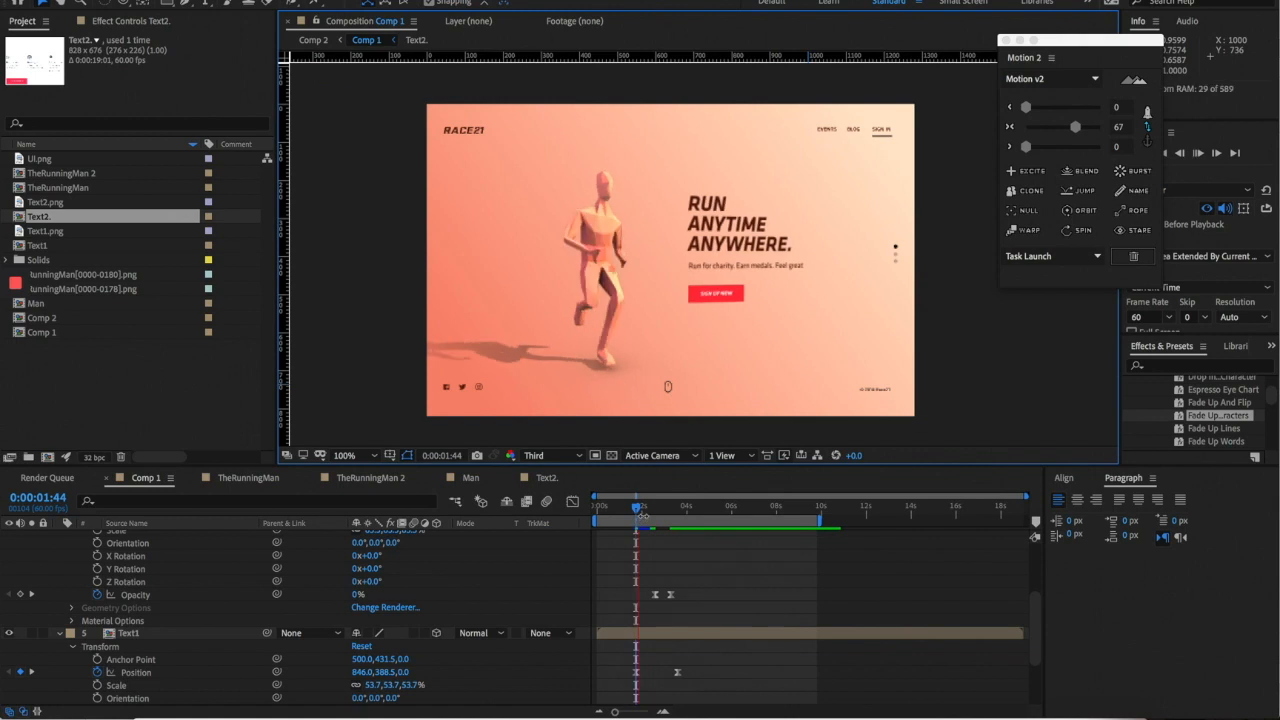
left_click(638, 511)
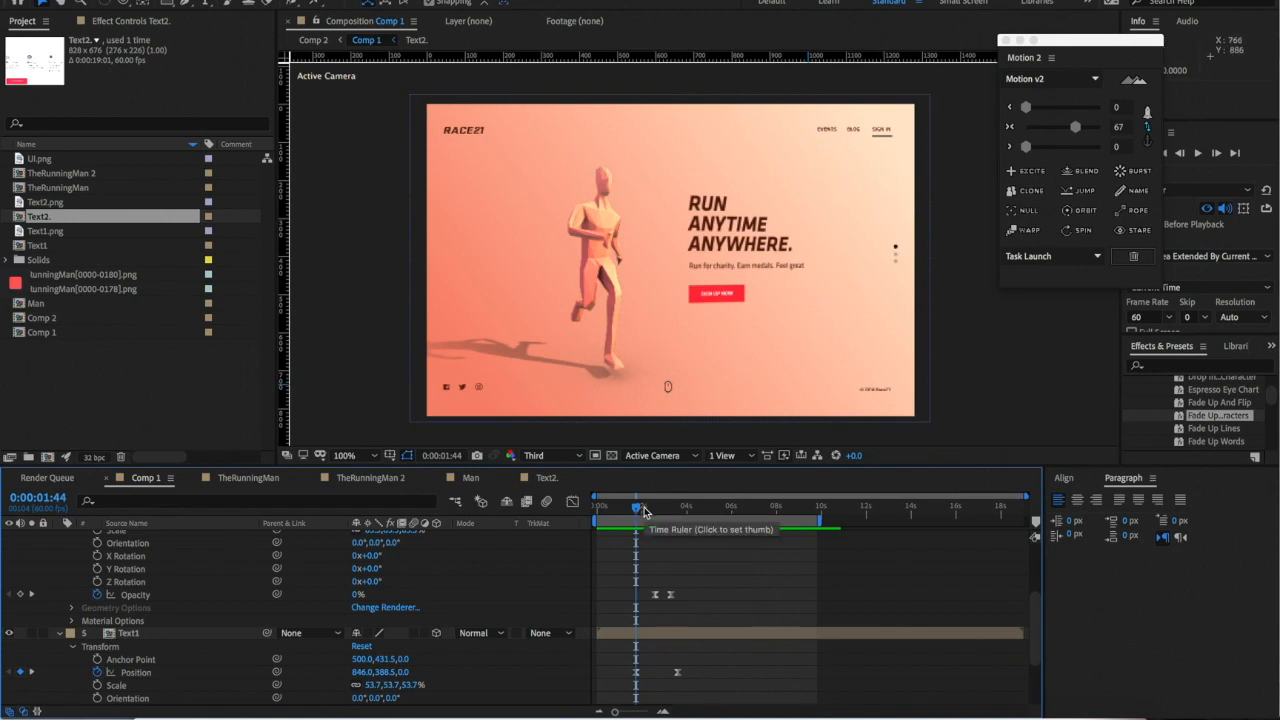
key("space")
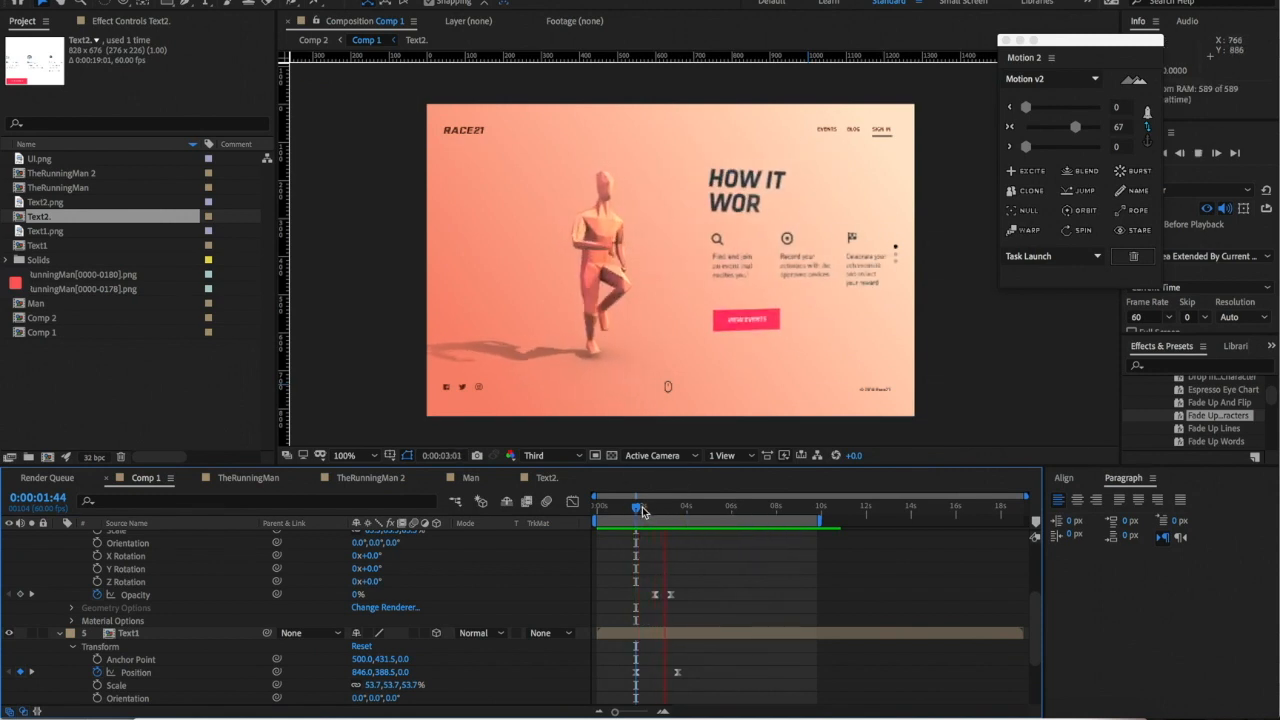
left_click(639, 508)
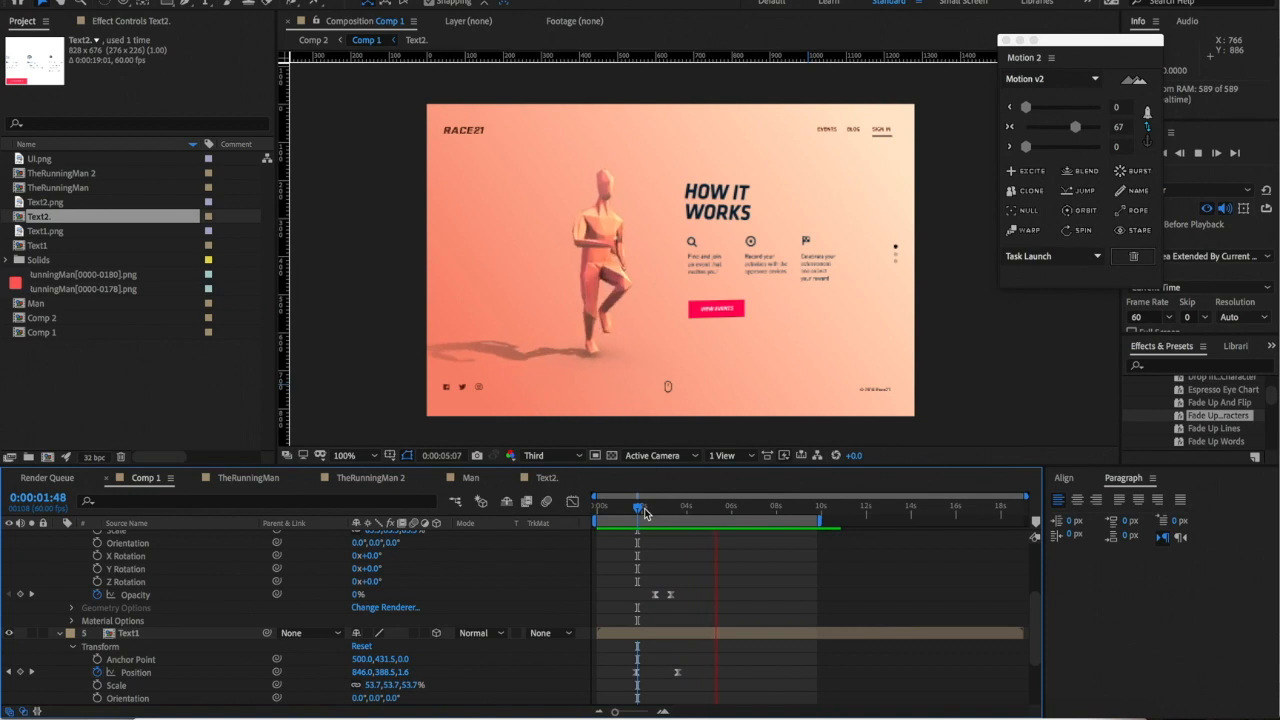
left_click(641, 508)
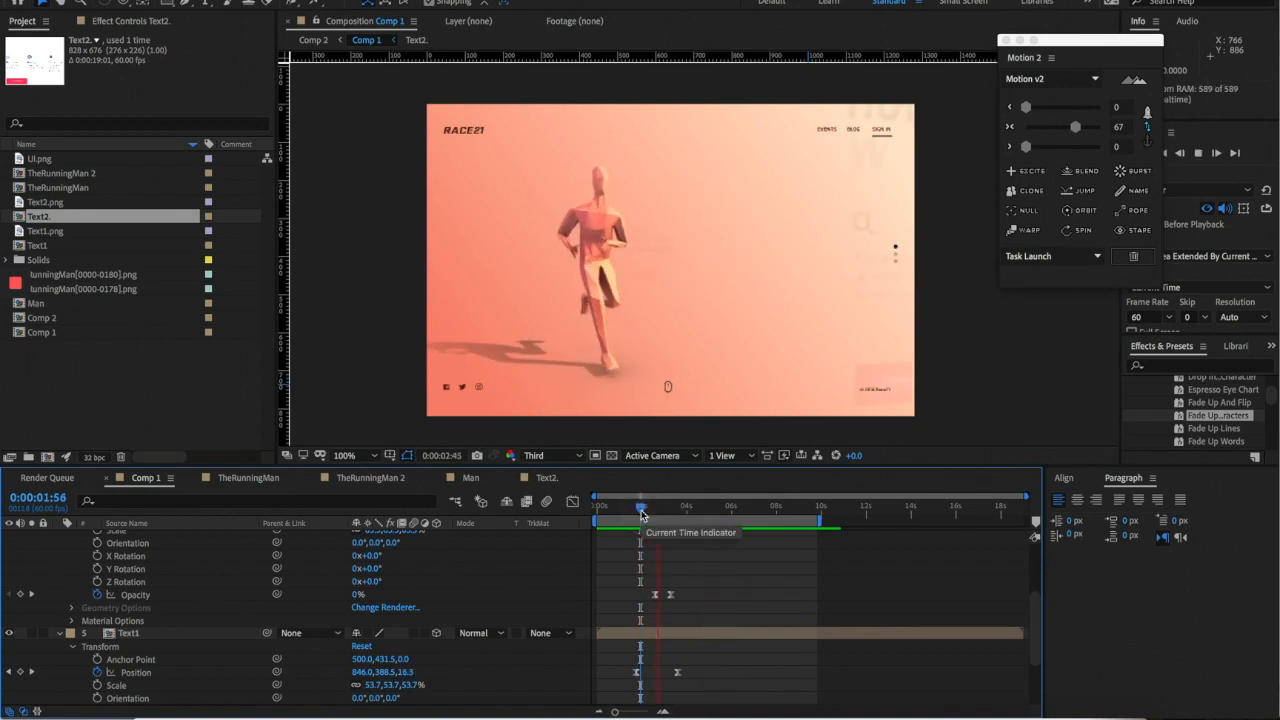
double_click(676, 632)
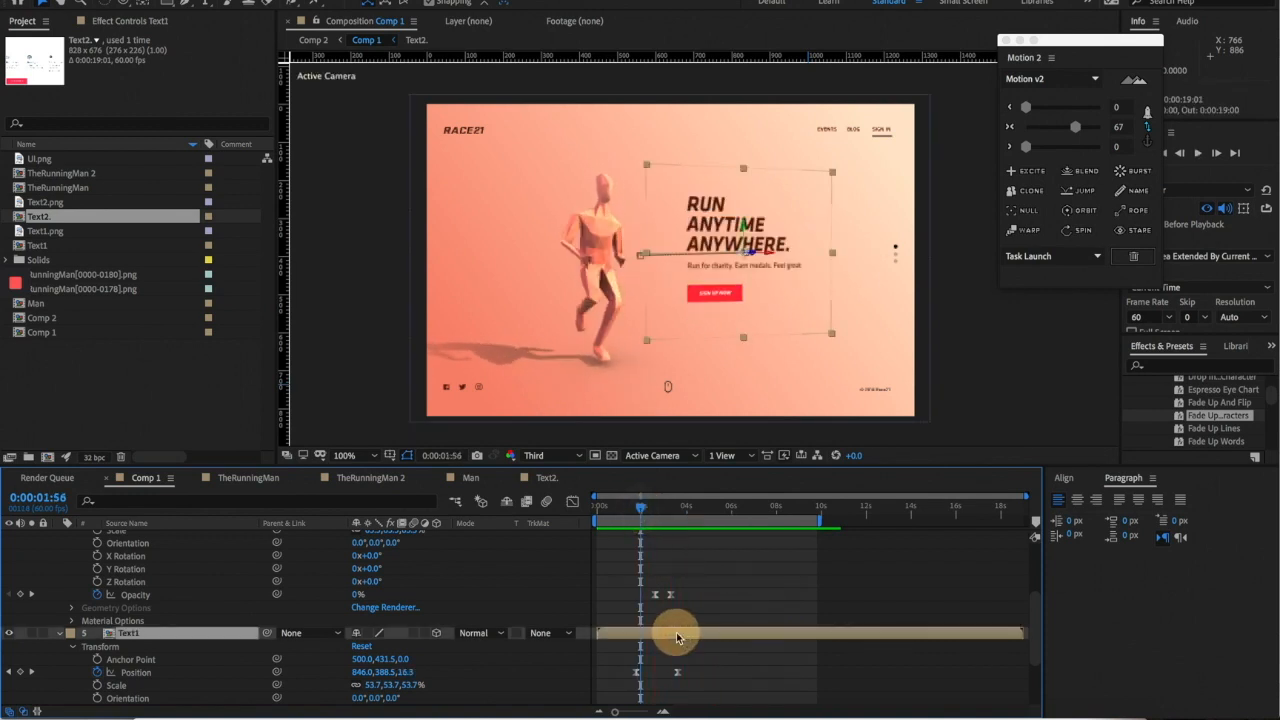
- Check the Text2 reveal timing in a Comp 1 preview, then open the Text1 precomp
left_click(546, 477)
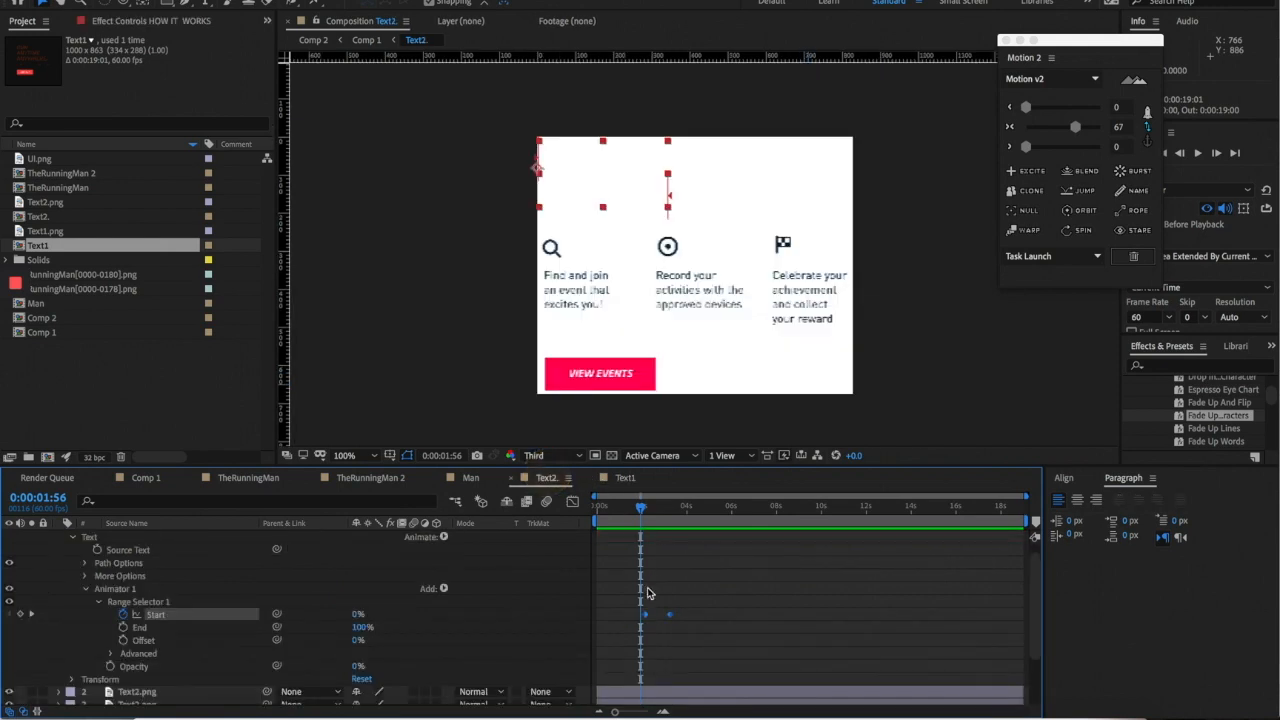
left_click(672, 617)
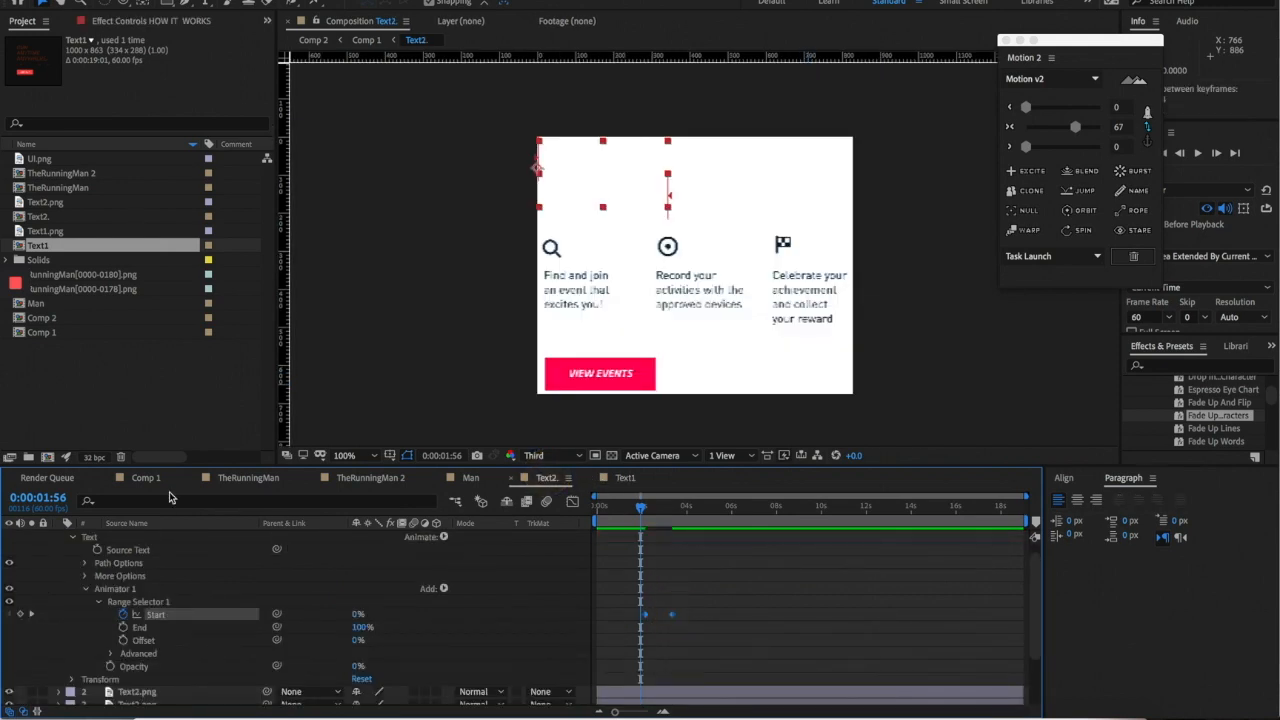
left_click(140, 478)
key("space")
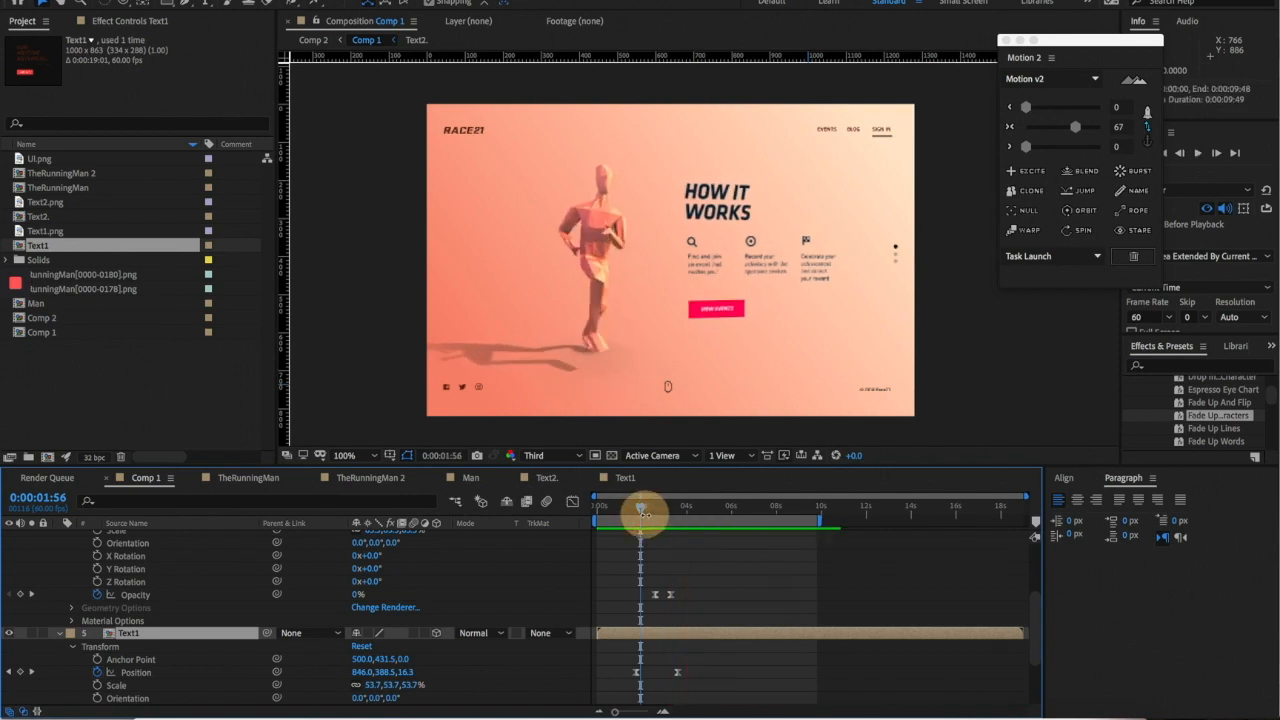
left_click(646, 519)
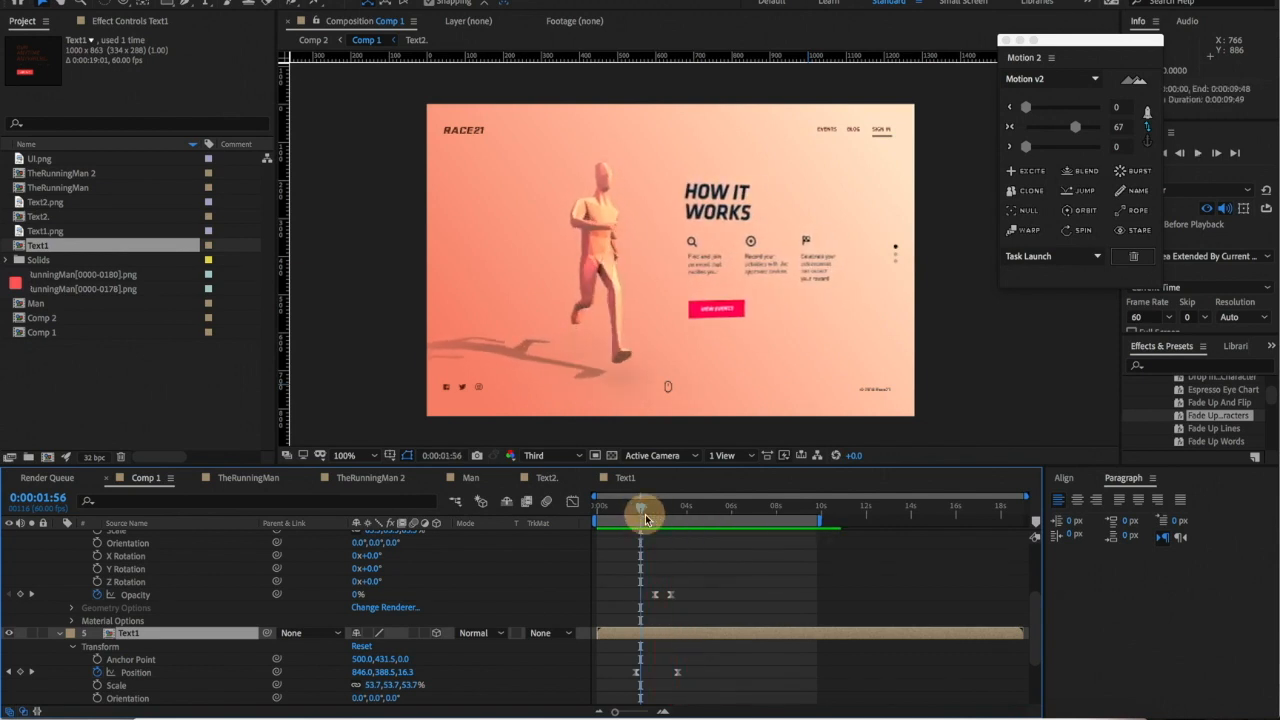
left_click(677, 625)
left_click(677, 633)
double_click(676, 632)
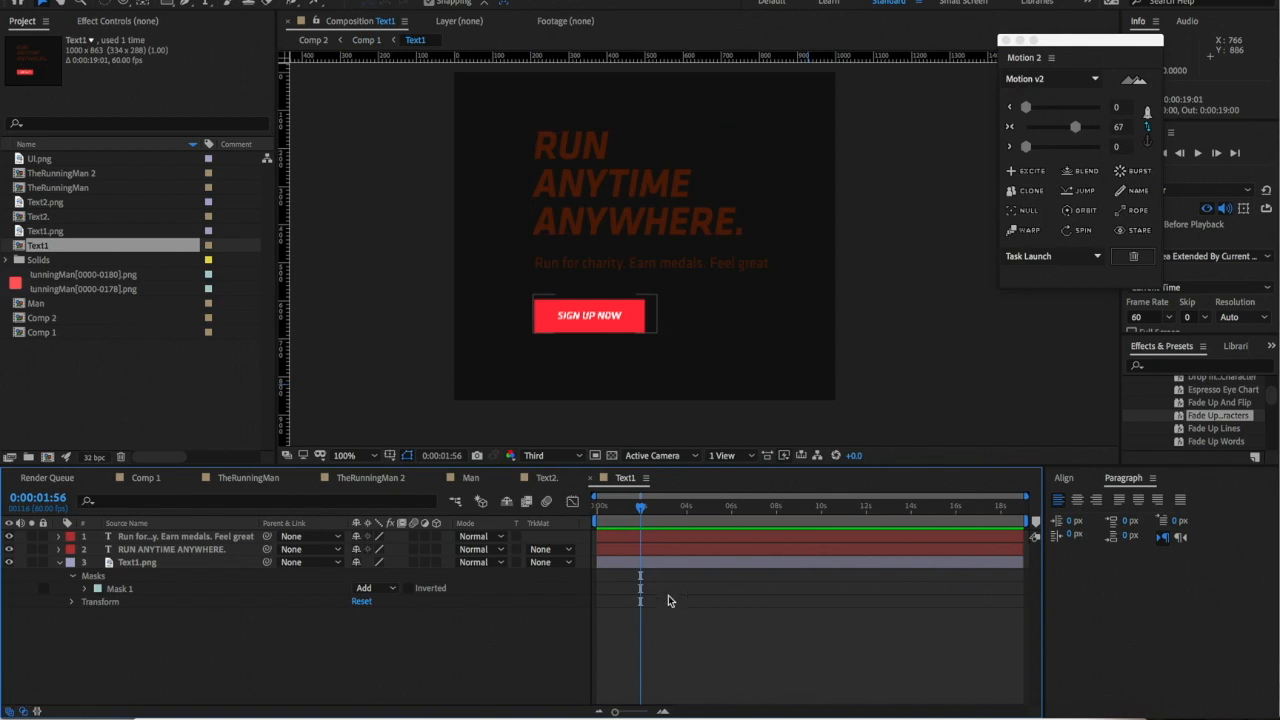
- Preview Comp 1, scrub to where HOW IT WORKS appears, and open the Text2 precomp
left_click(556, 479)
left_click(679, 619)
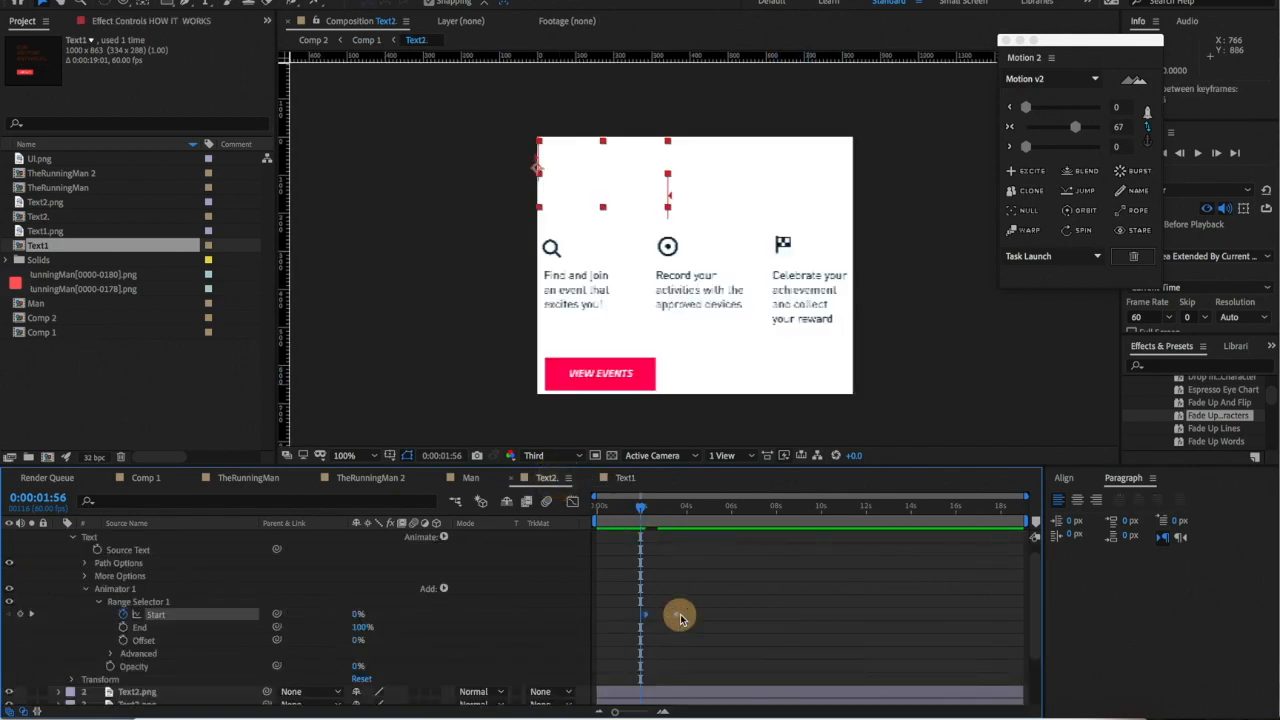
left_click(145, 478)
key("space")
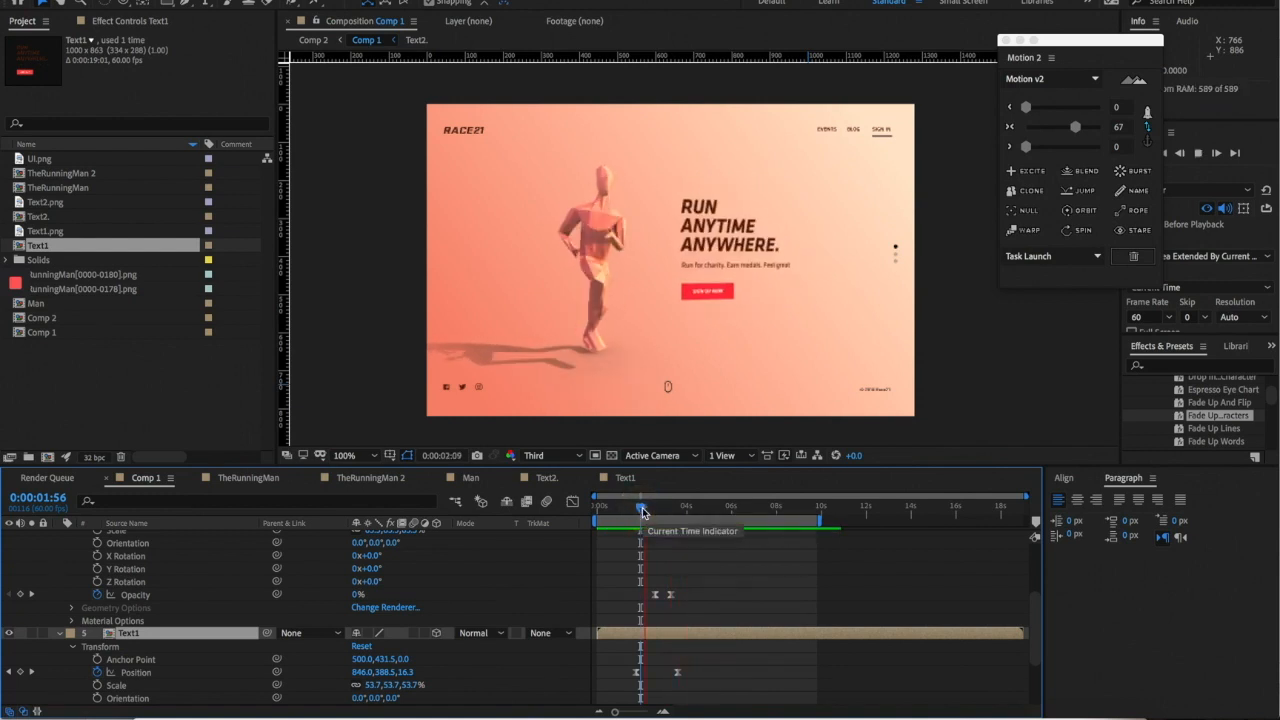
left_click_drag(643, 510, 674, 506)
double_click(811, 277)
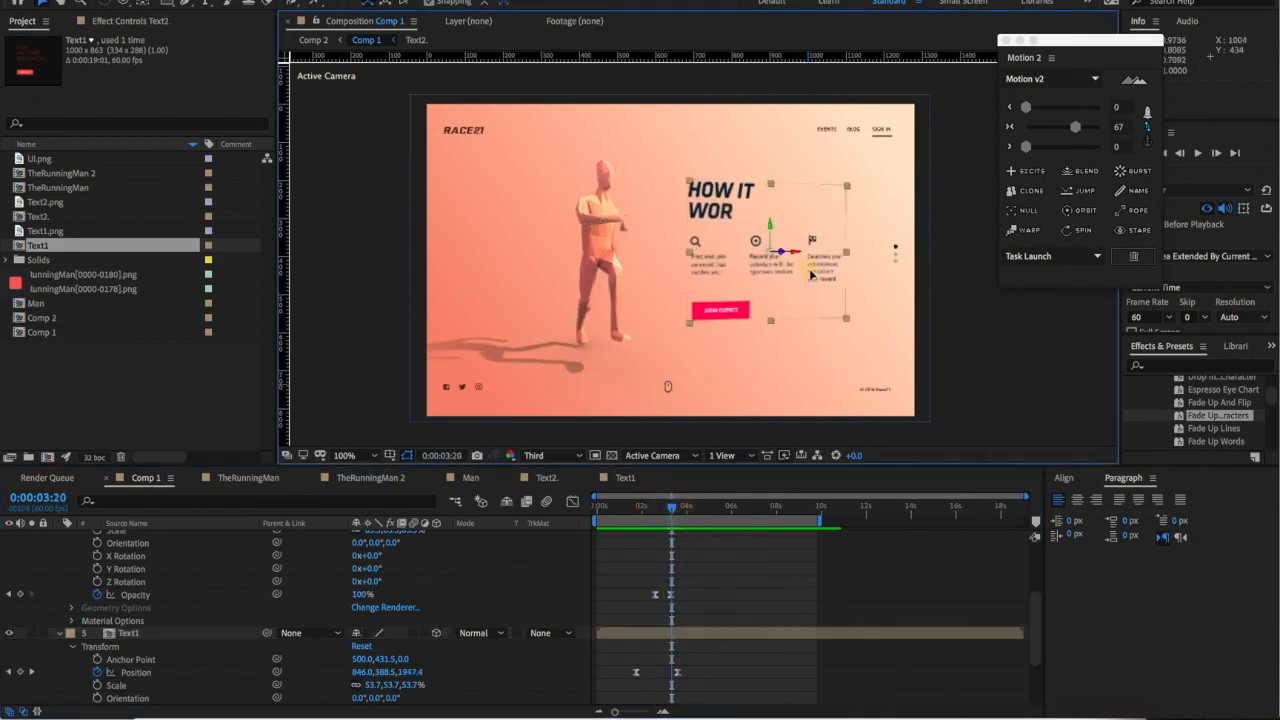
left_click(613, 289)
- Keyframe the three columns' Position to slide up from Y 454.9 to 401.2 with Easy Ease
left_click(695, 287, "shift")
left_click(797, 287, "shift")
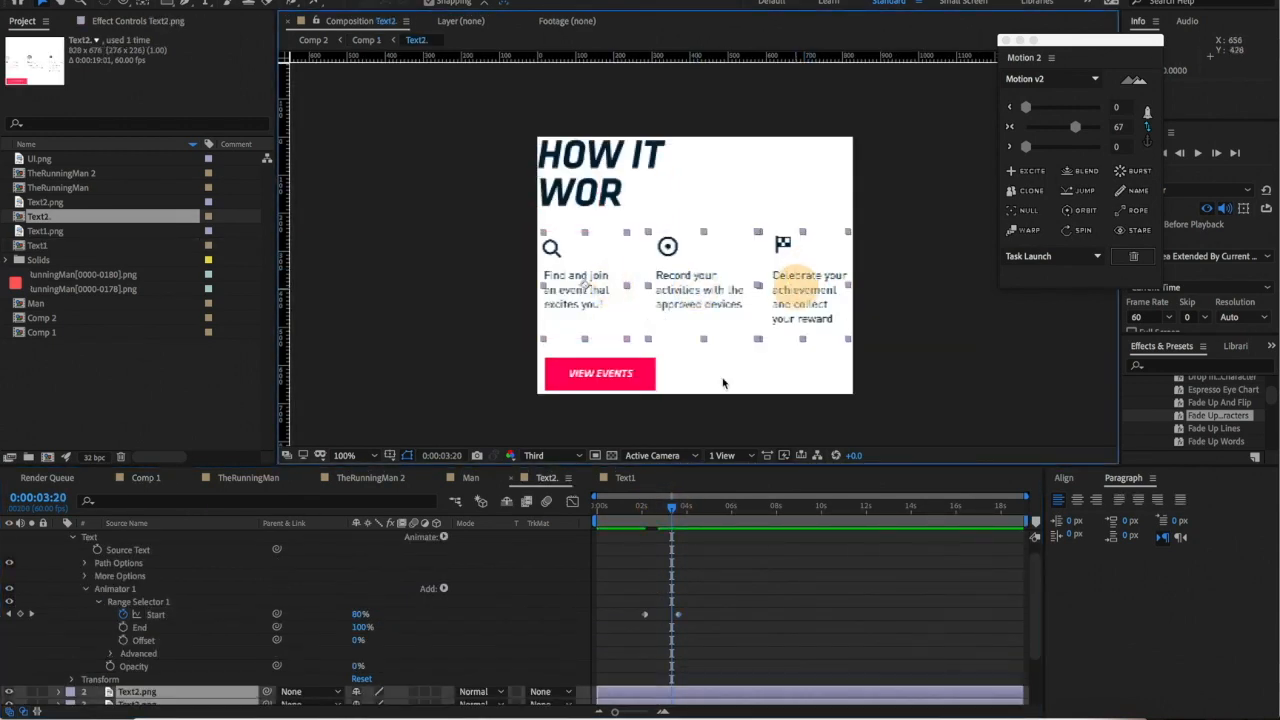
left_click_drag(647, 512, 680, 520)
key("p")
scroll(68, 646, "down", 2)
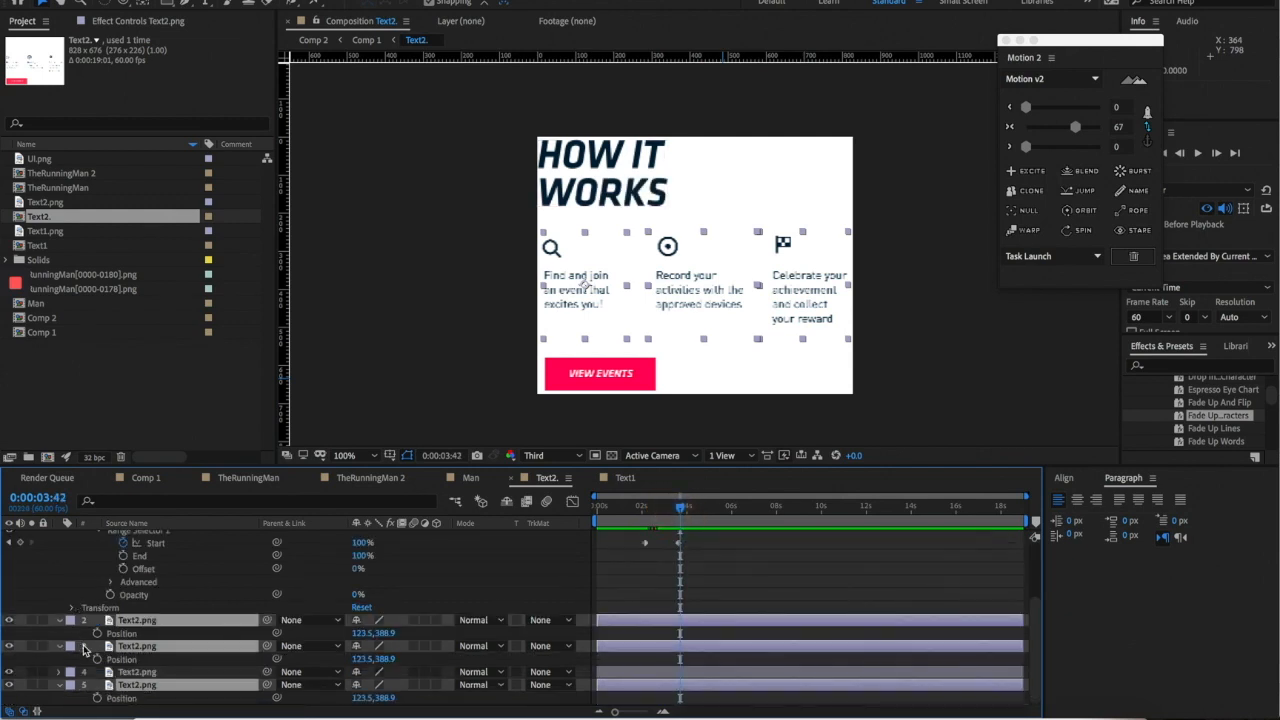
left_click(97, 659)
left_click_drag(680, 509, 645, 508)
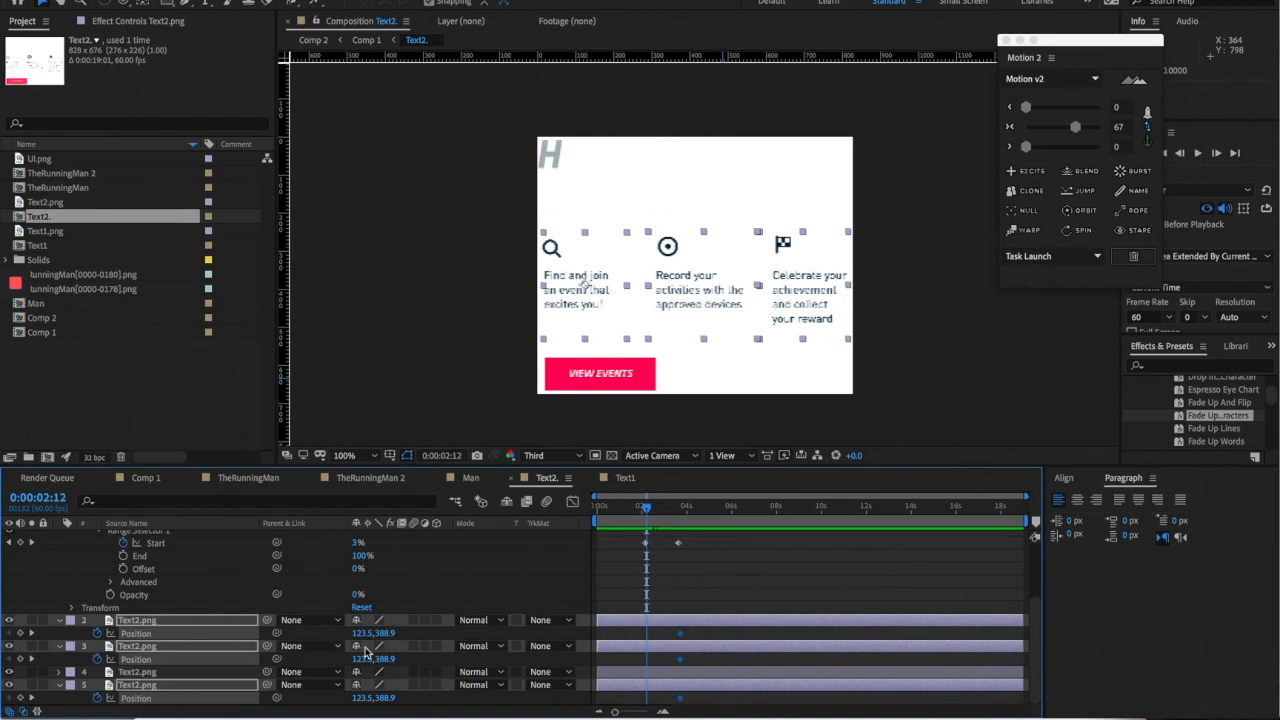
left_click(22, 634)
left_click_drag(805, 308, 803, 335)
left_click_drag(622, 637, 700, 700)
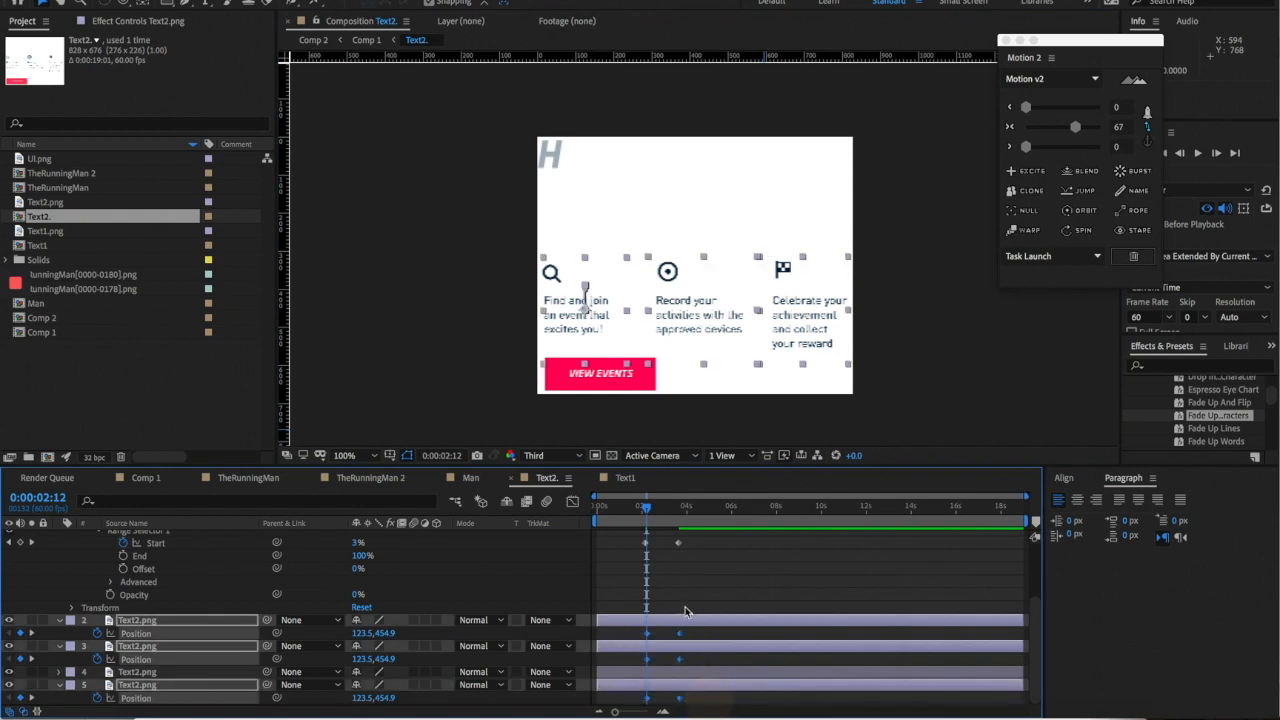
left_click(1073, 130)
- Fade the three columns in from 0% to 100% Opacity and preview the slide-and-fade
left_click(667, 510)
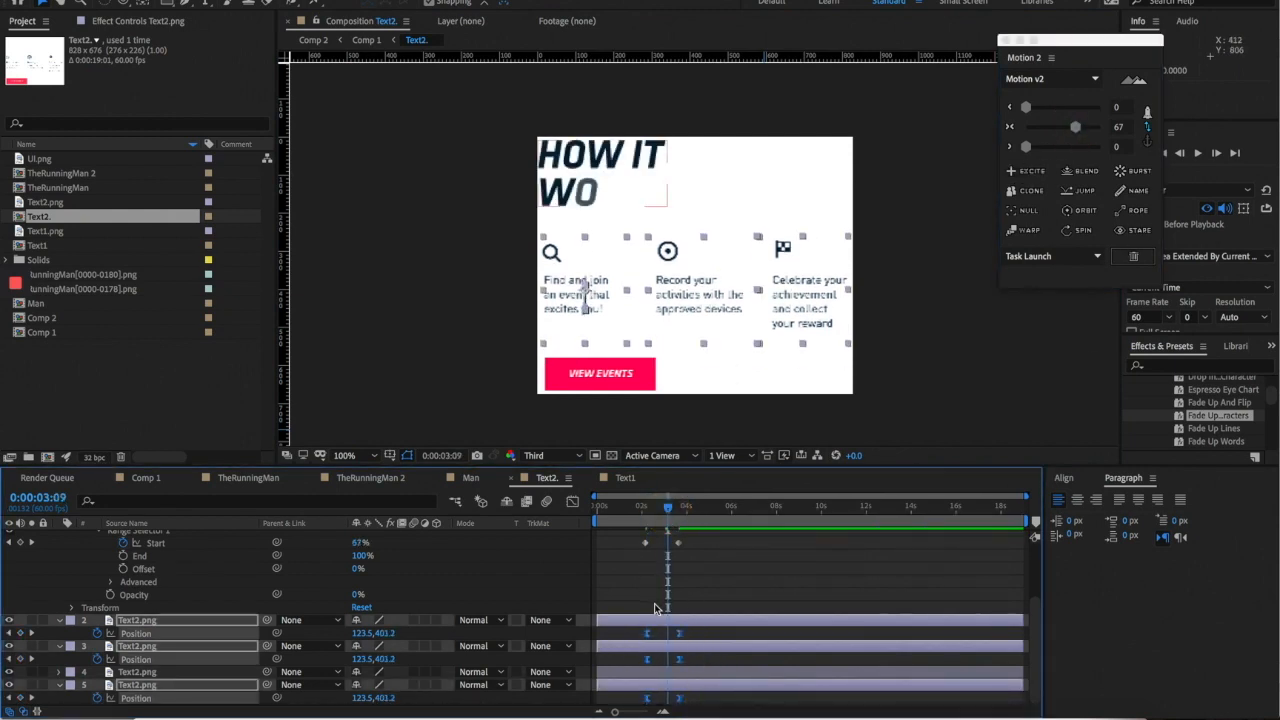
key("t")
left_click(98, 633)
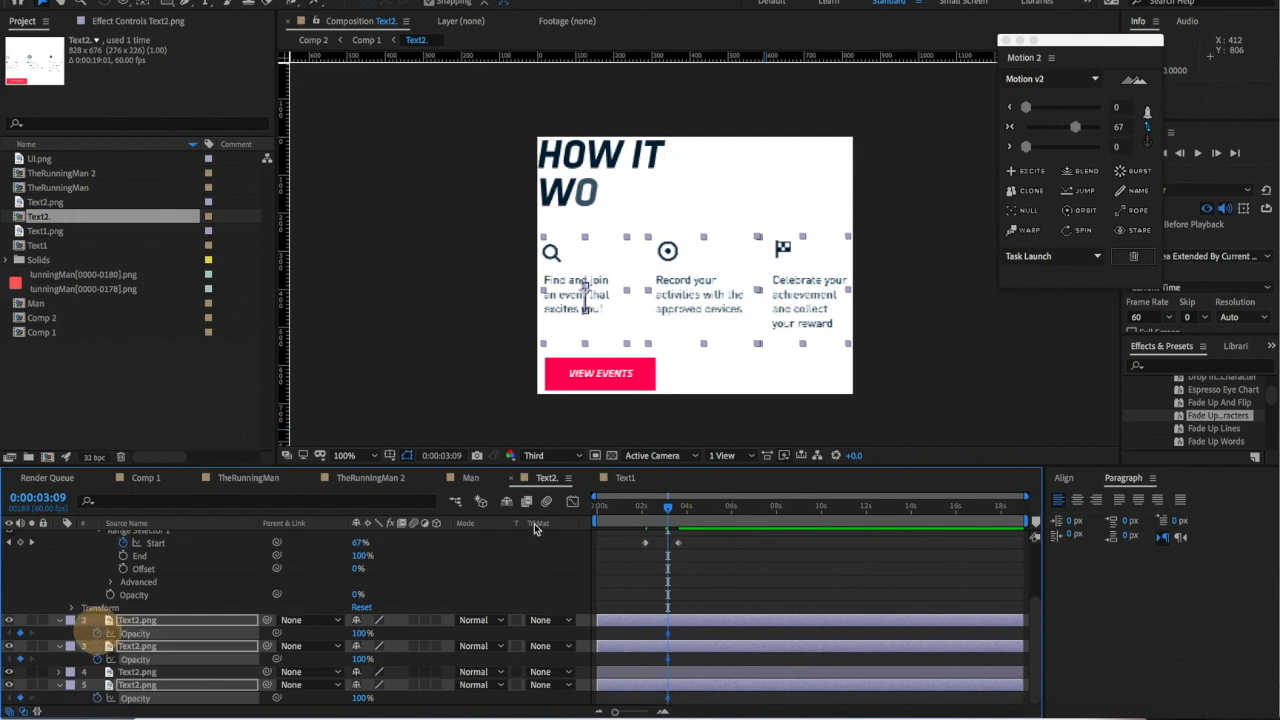
left_click_drag(669, 506, 655, 507)
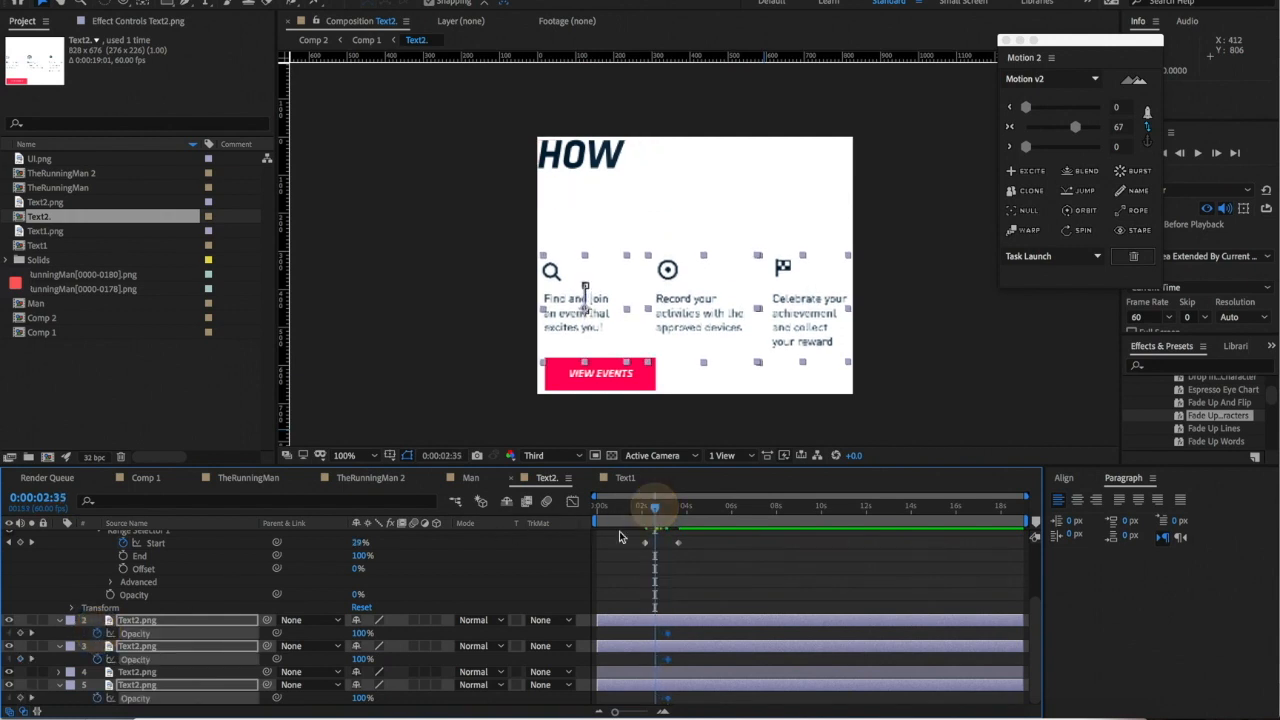
left_click_drag(349, 636, 229, 629)
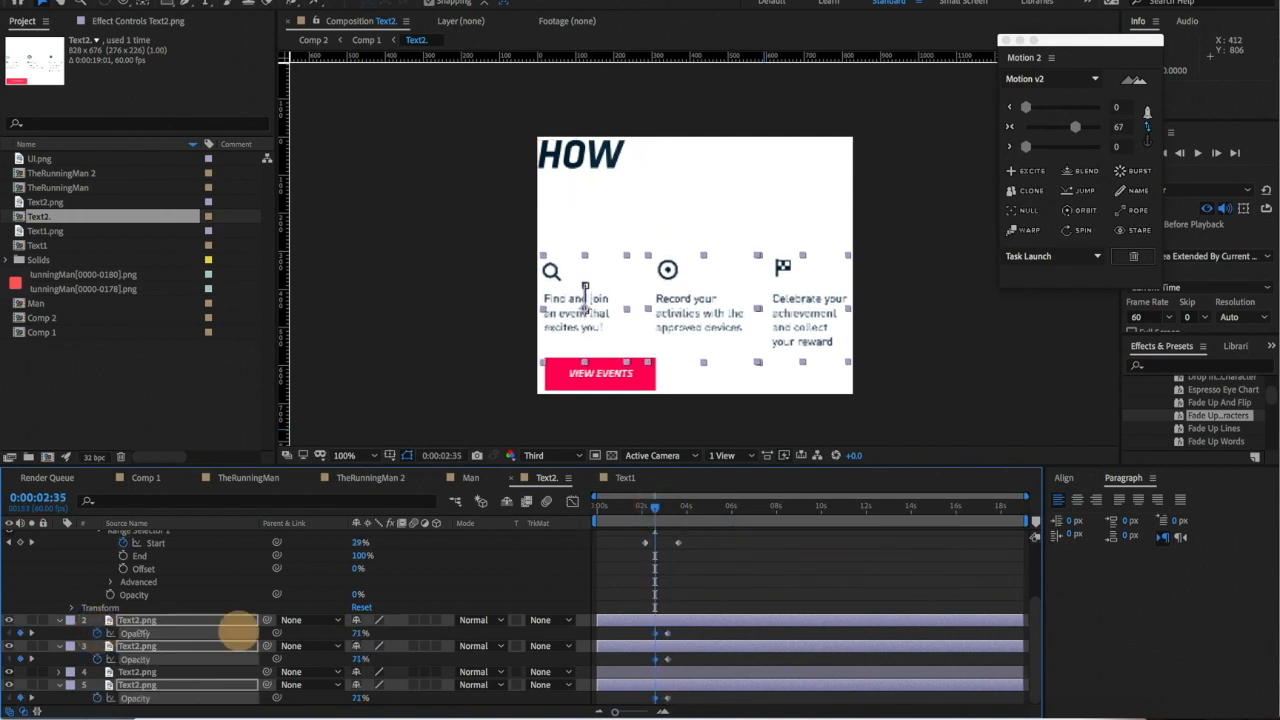
left_click(648, 510)
key("space")
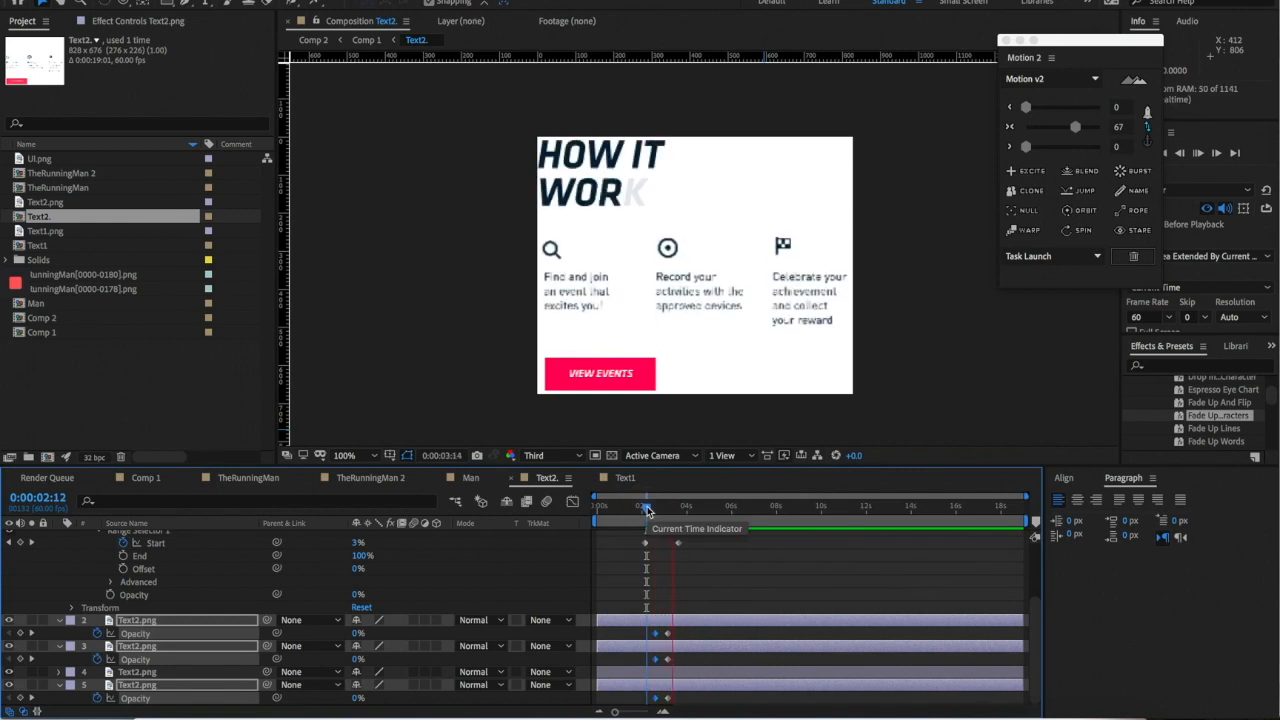
left_click(648, 510)
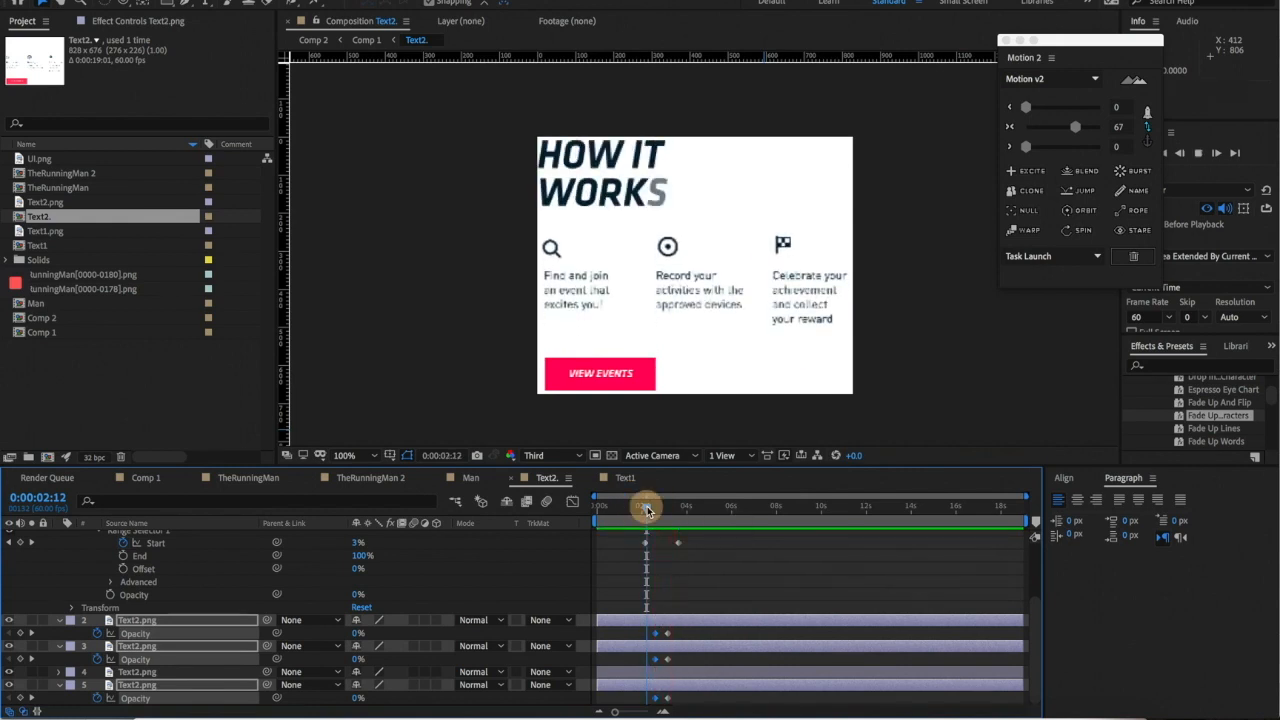
left_click(694, 588)
left_click(684, 325)
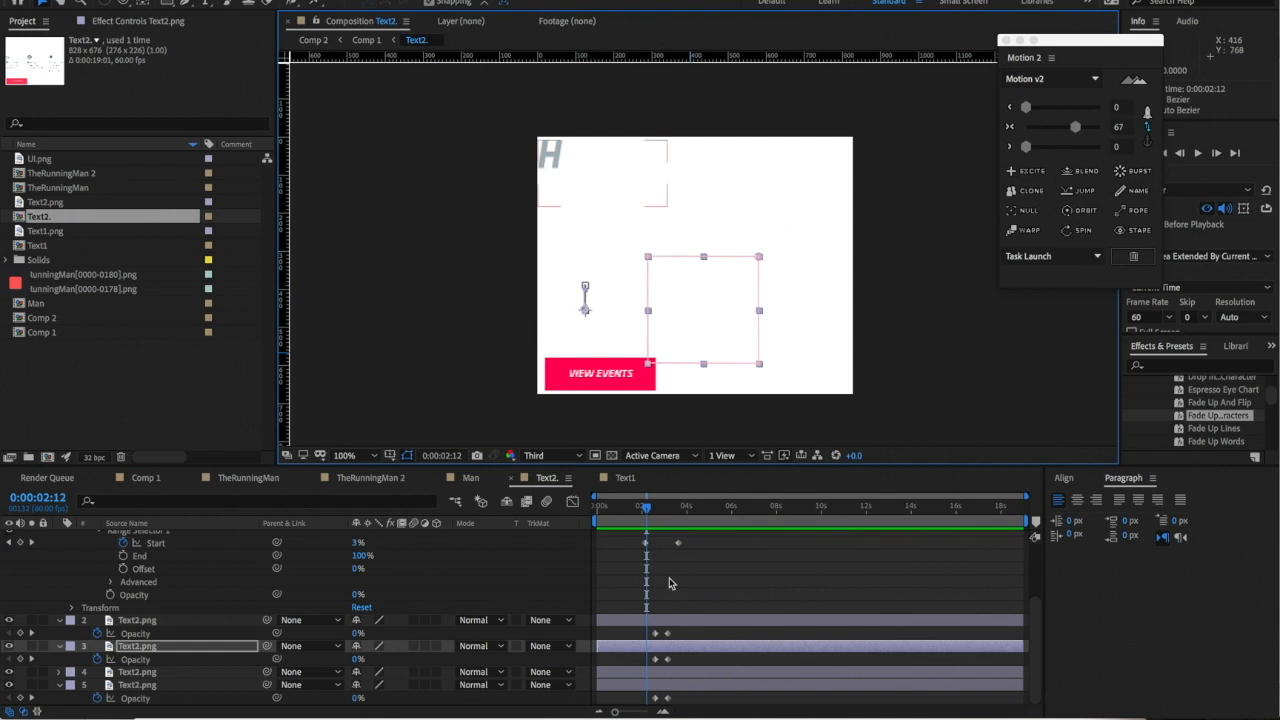
- Delay the middle column's animation by 3 frames and preview the staggered columns
left_click_drag(650, 510, 657, 509)
left_click_drag(1025, 496, 751, 506)
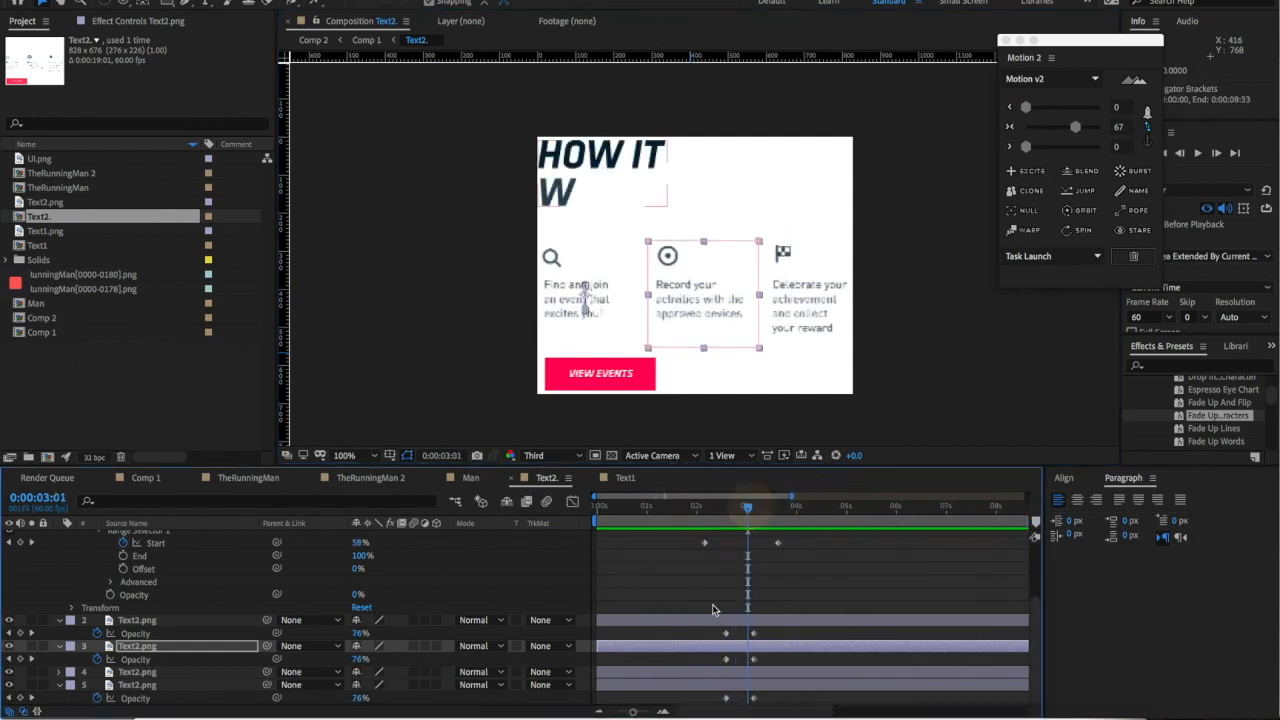
left_click(611, 647)
left_click_drag(611, 651, 615, 622)
left_click(811, 320)
left_click(699, 508)
key("space")
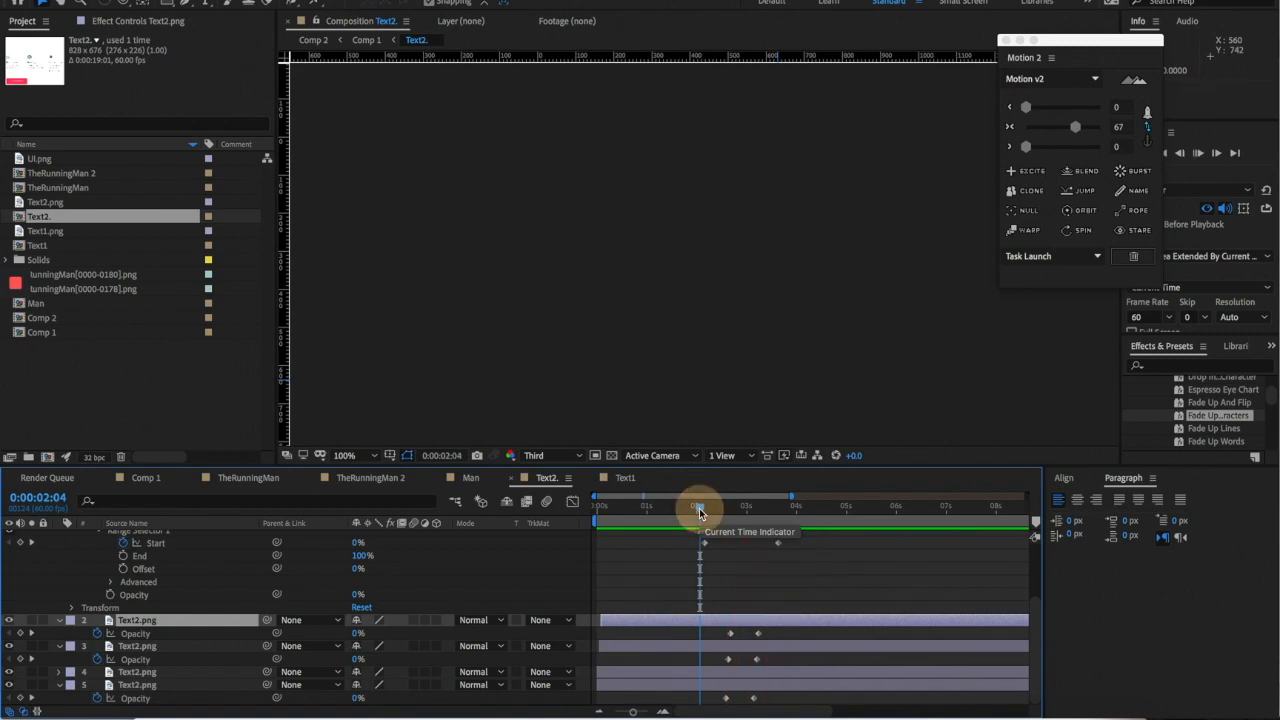
key("space")
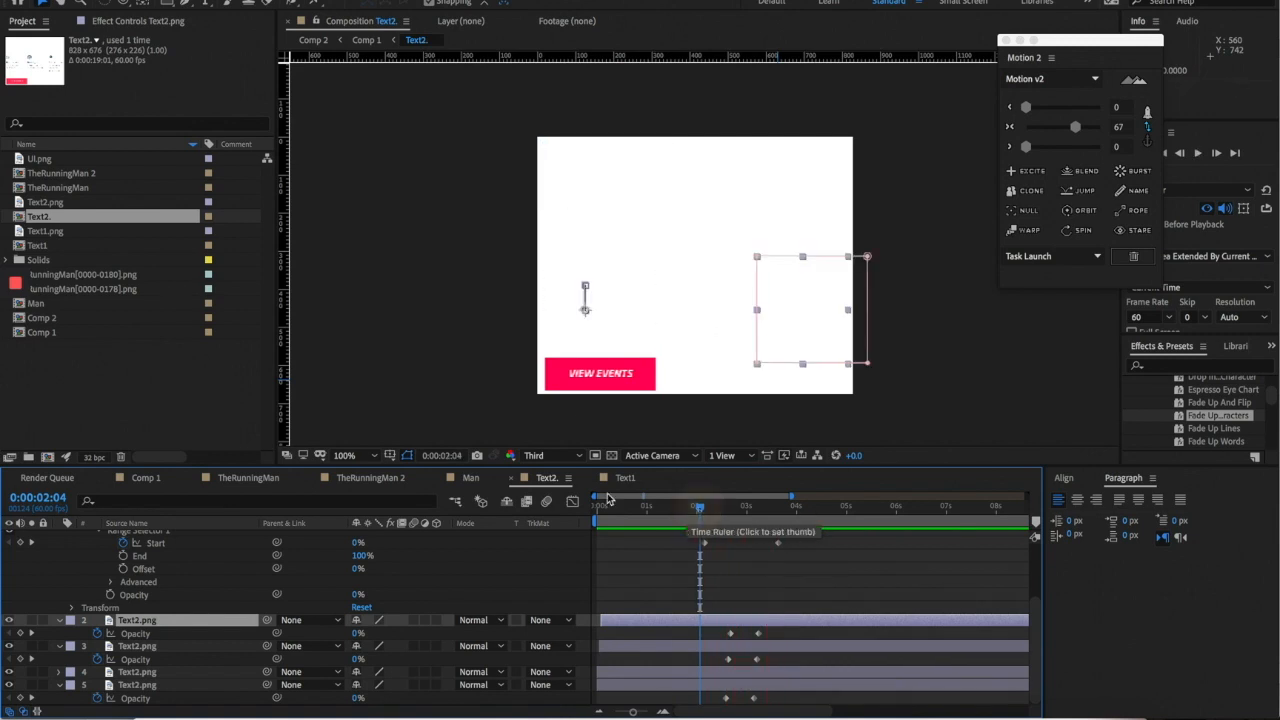
- Go through the Man composition to Comp 1 and play its preview
left_click(470, 478)
left_click(145, 478)
key("space")
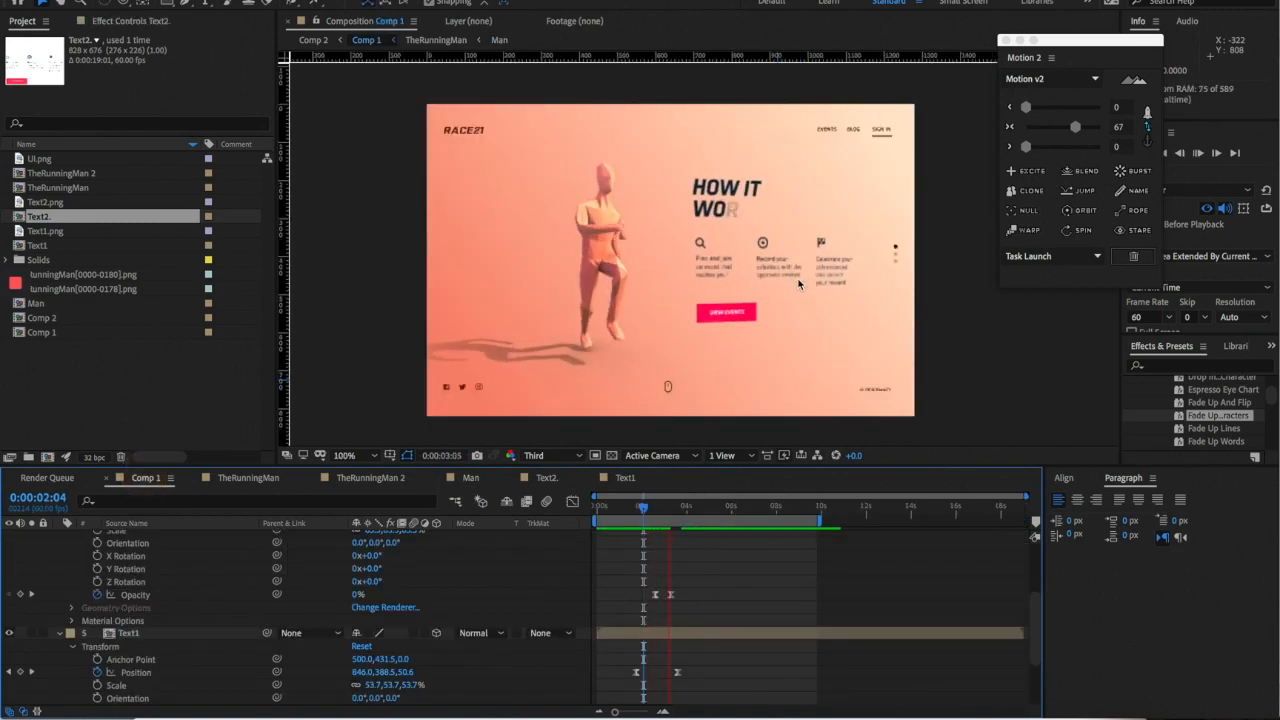
- Select the Text2 layers and check the Comp 1 preview at 0:00:02:25
left_click(642, 505)
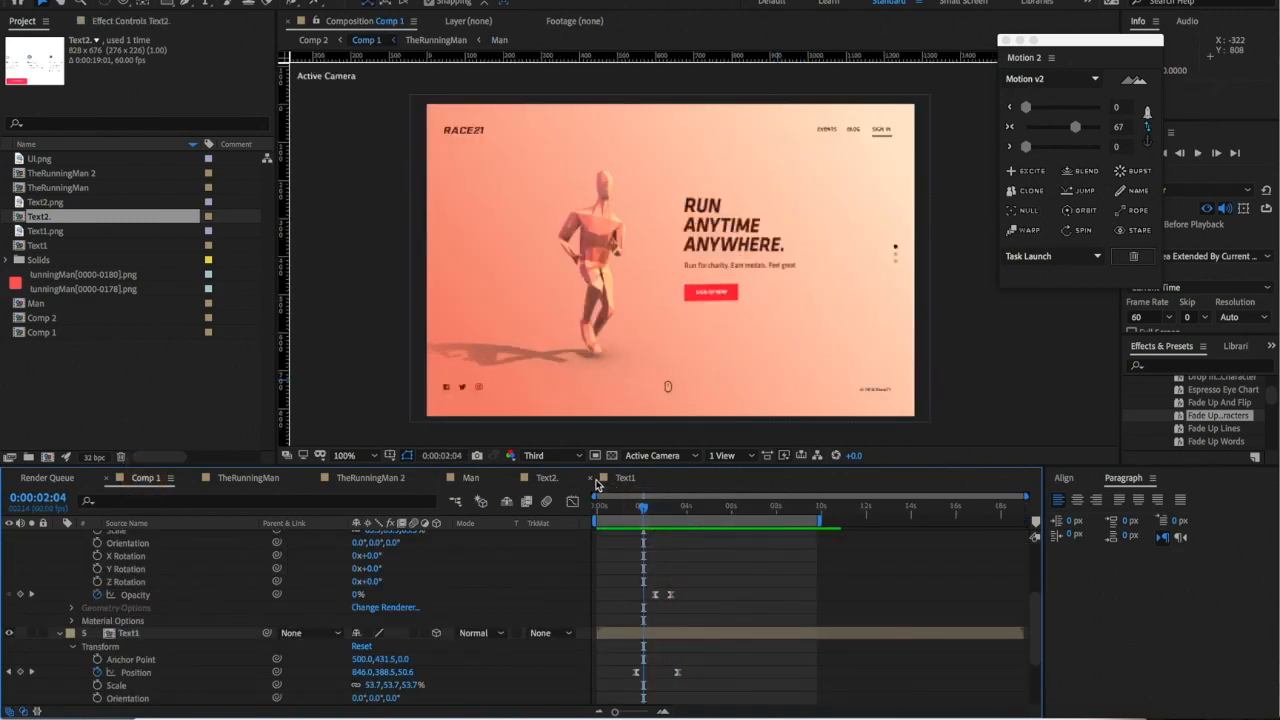
left_click(622, 478)
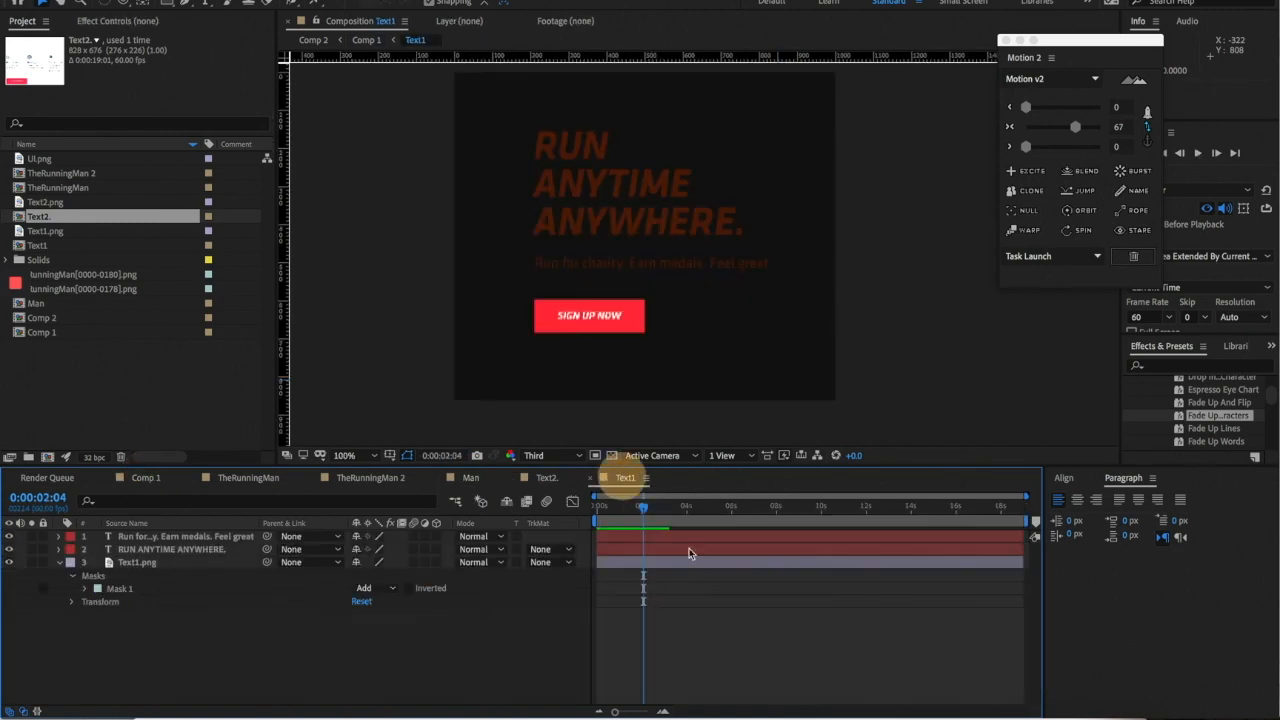
left_click(547, 478)
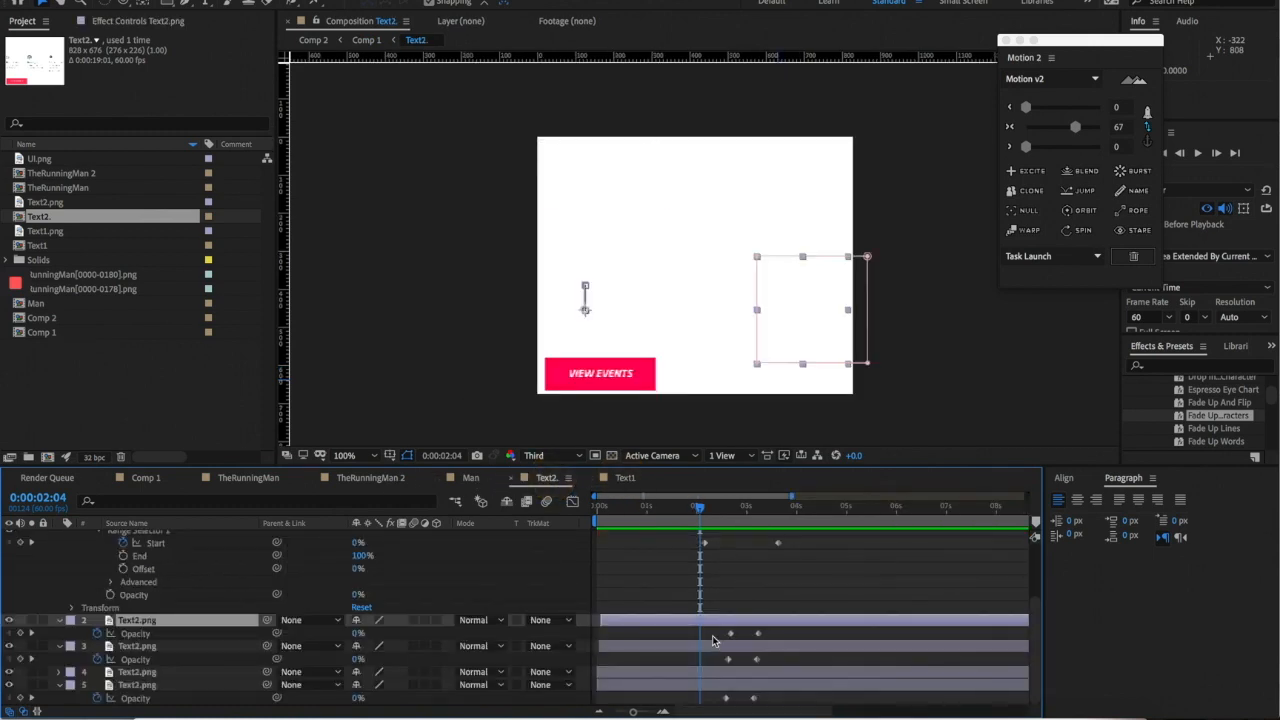
key("ctrl+a")
left_click(628, 618)
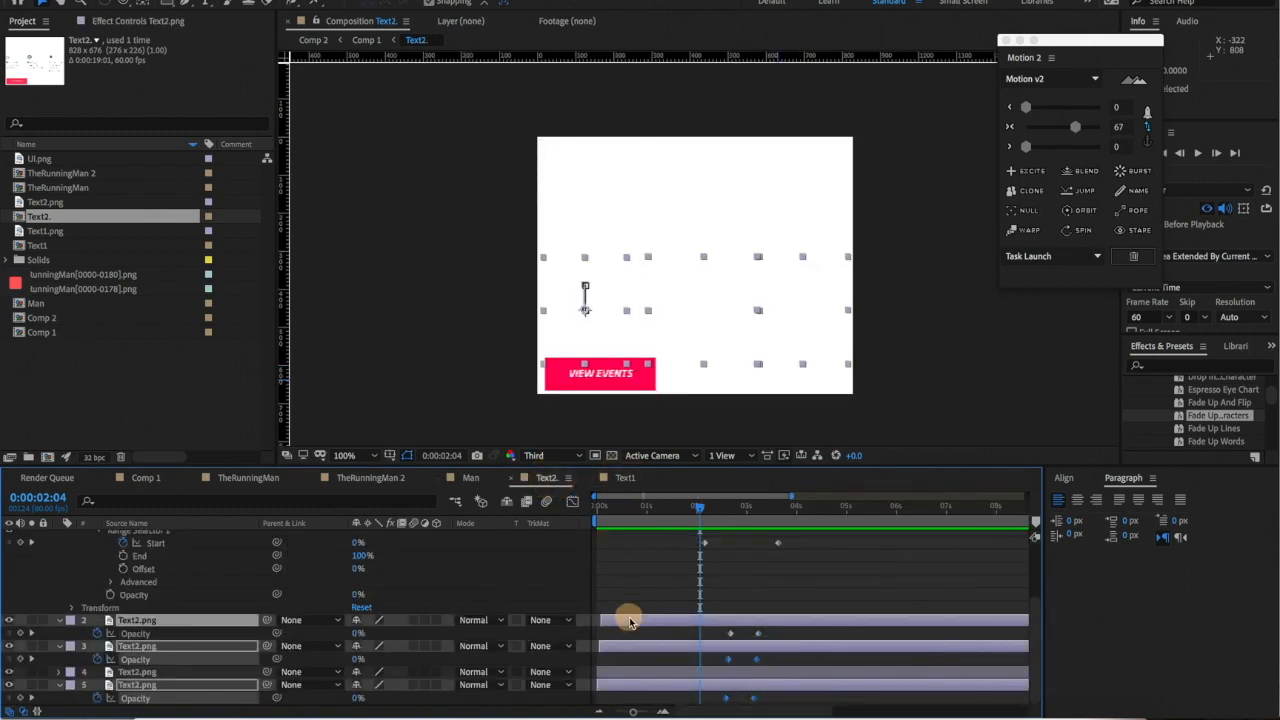
left_click(145, 477)
key("space")
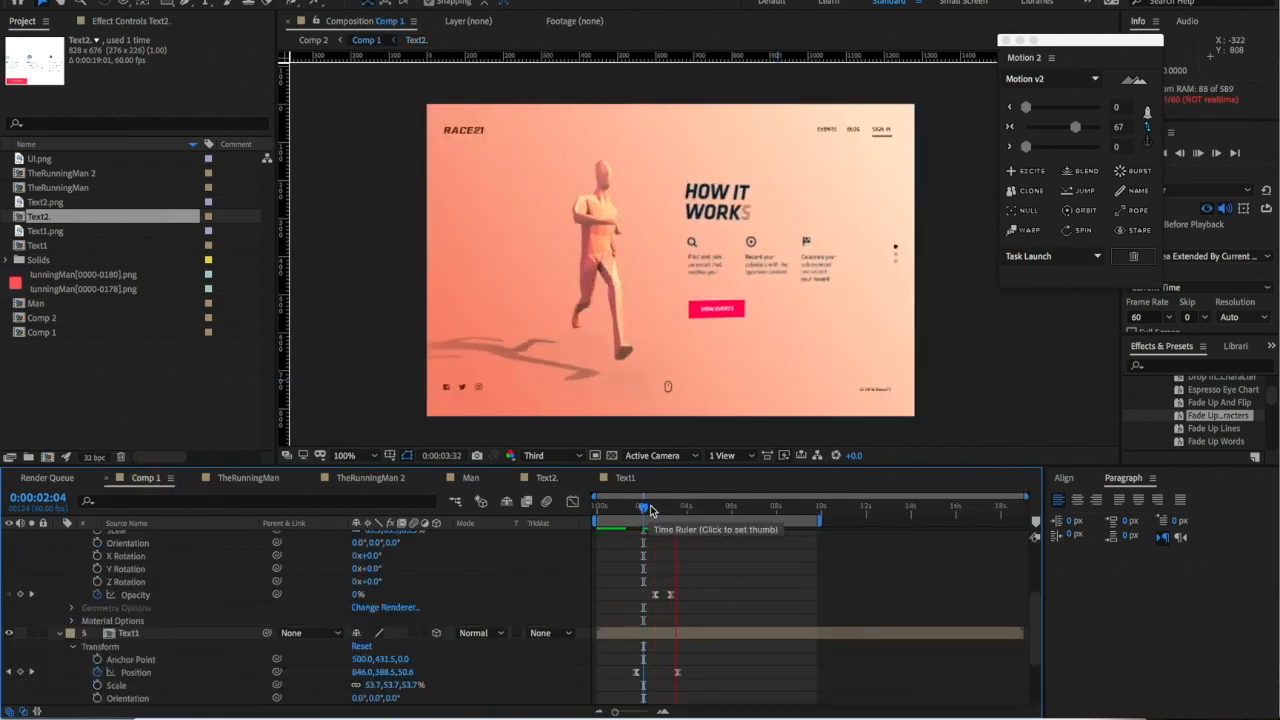
left_click(651, 507)
- Shift one Text2.png card layer slightly later, preview Text2, and return to Comp 1
left_click(546, 478)
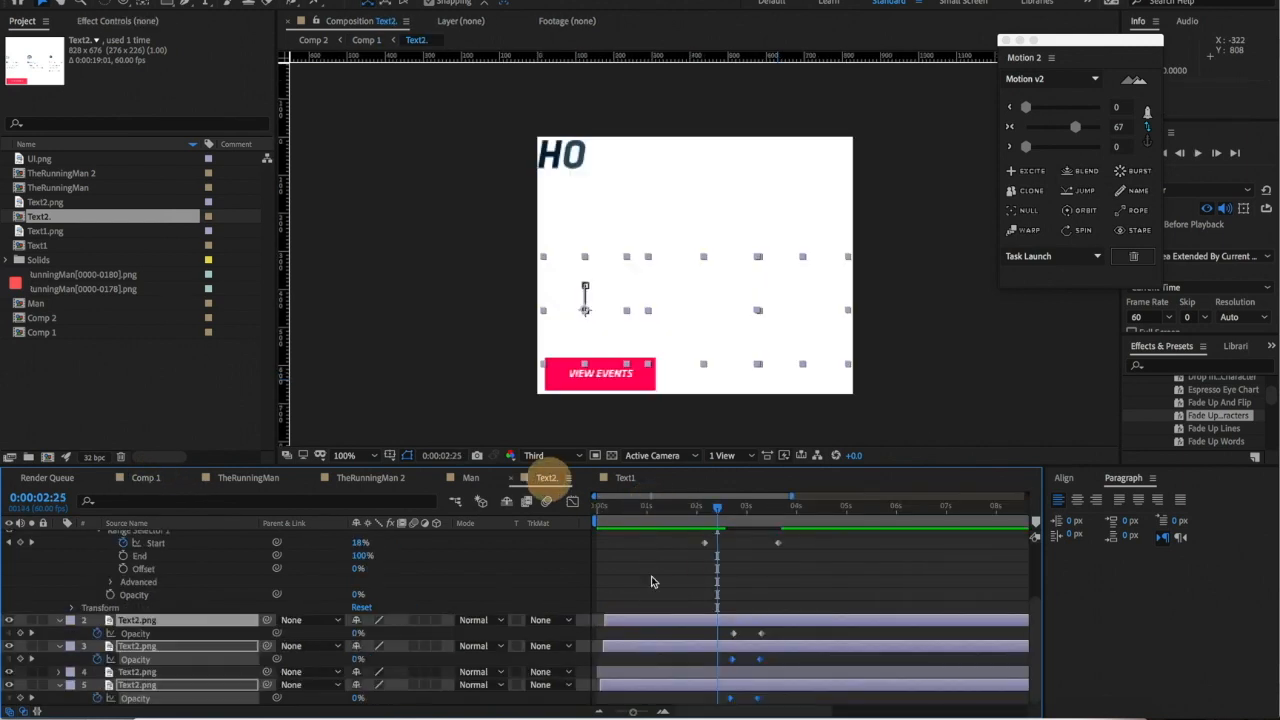
left_click(708, 609)
left_click(690, 650)
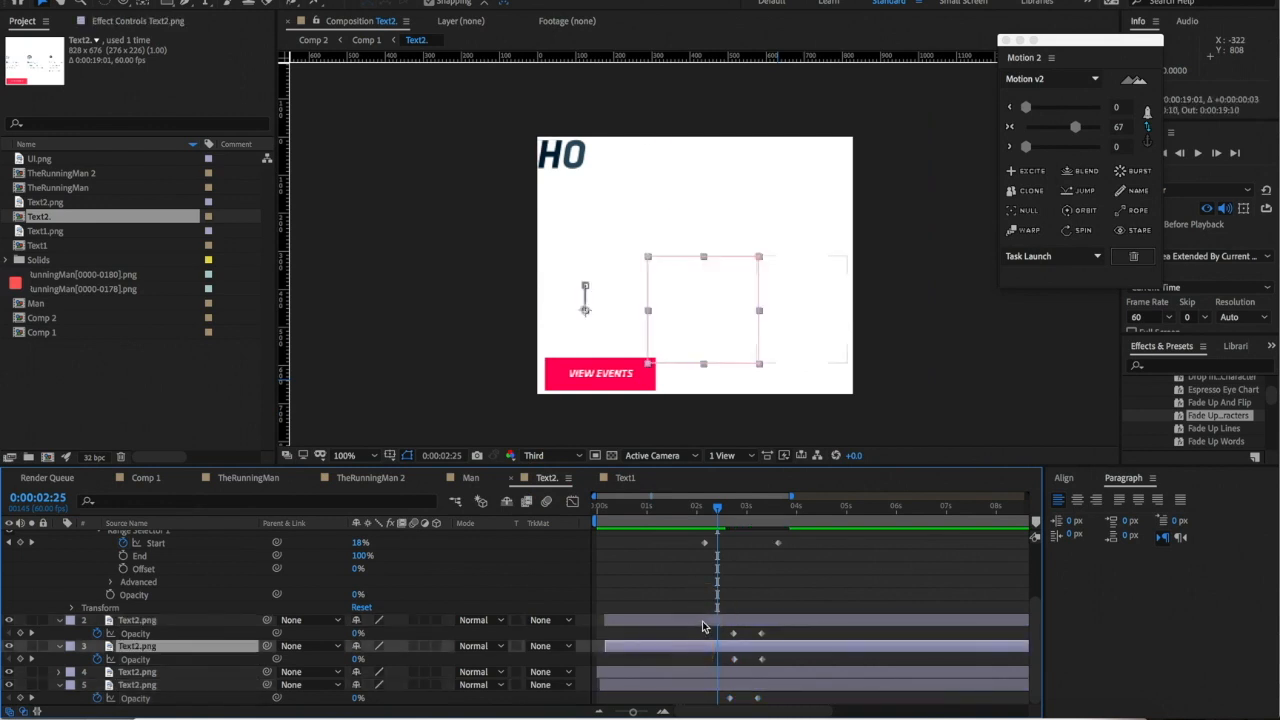
left_click_drag(703, 626, 707, 624)
key("space")
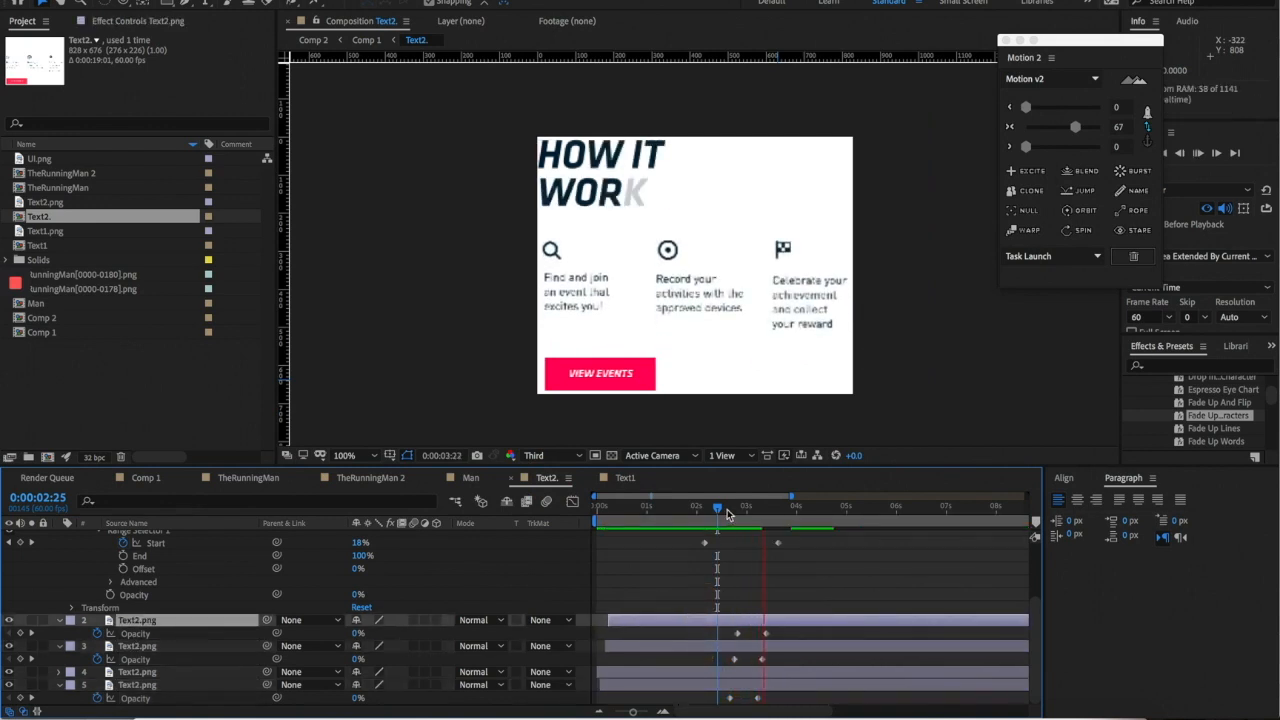
left_click(145, 478)
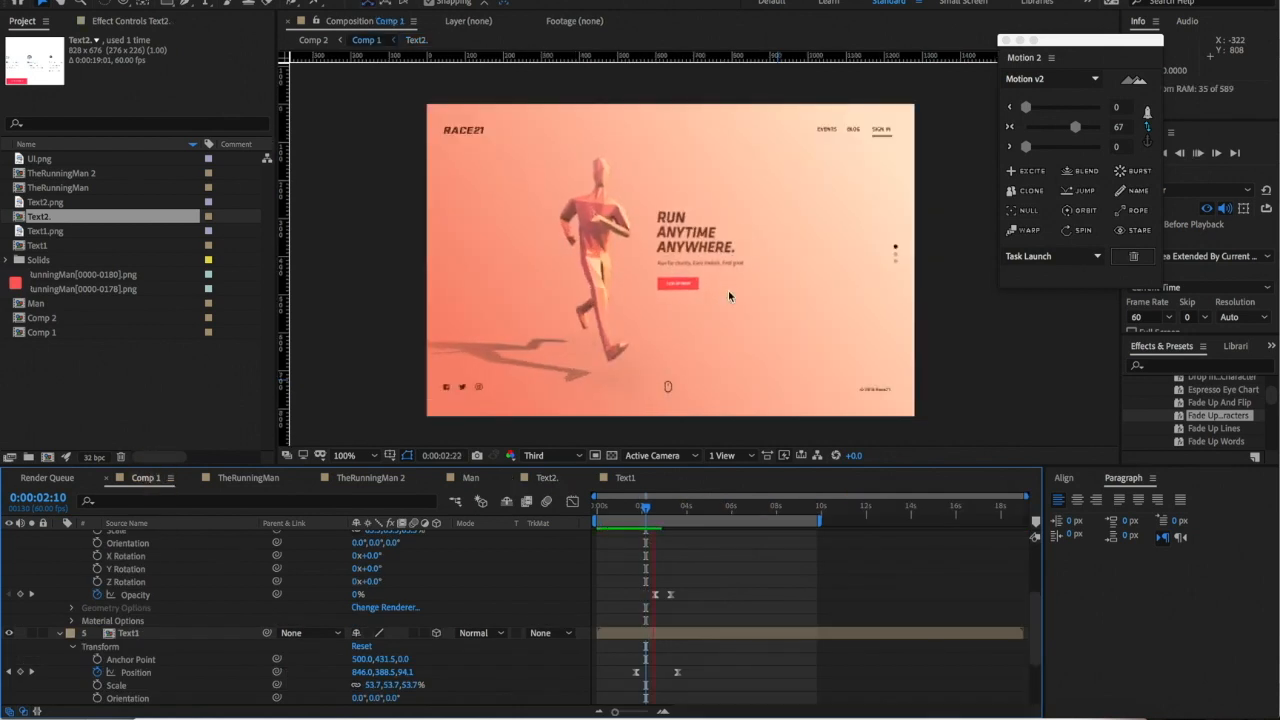
- Replay Comp 1, scrub to the 2:33 headline transition, and open the 3D View popup
scroll(718, 398, "down", 1)
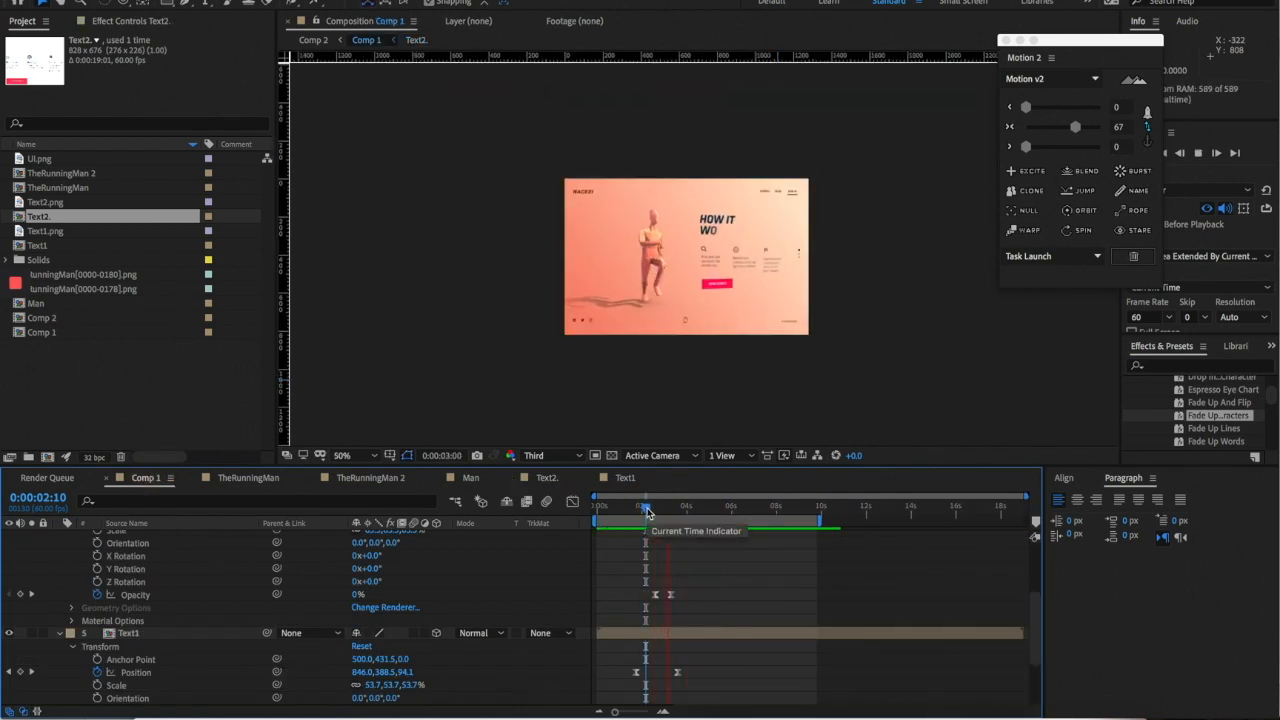
key("space")
key("space")
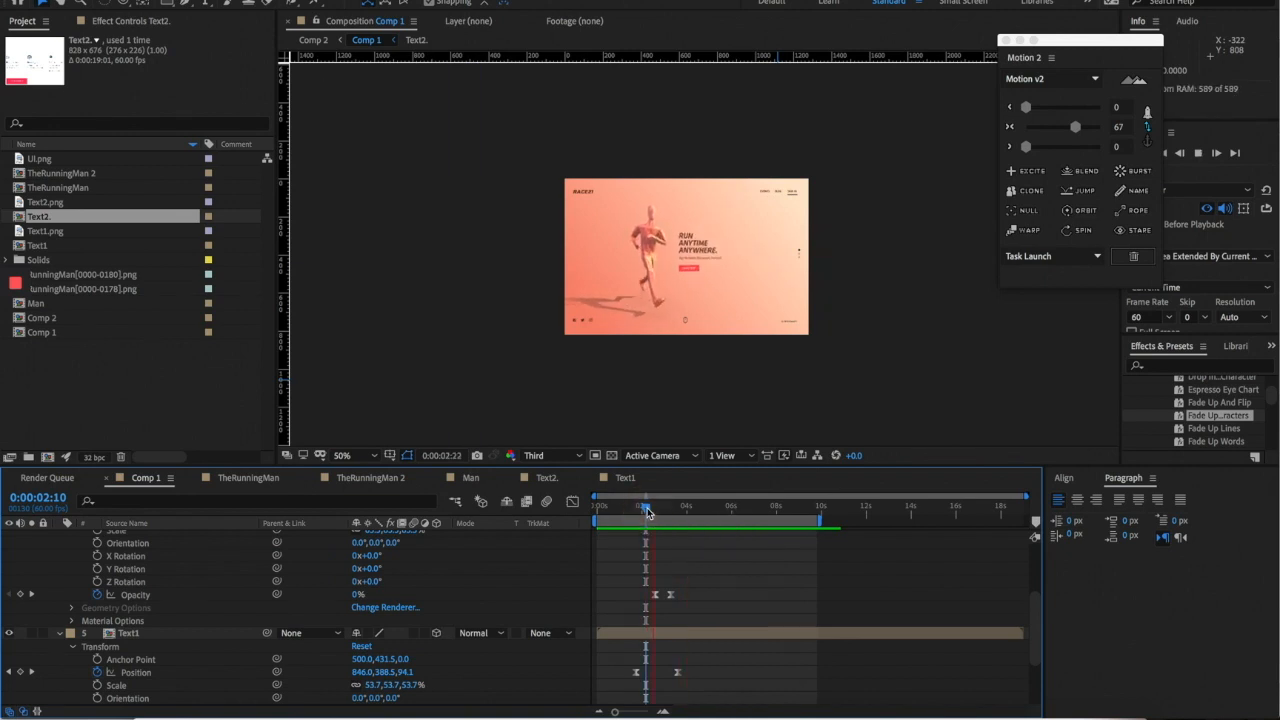
key("space")
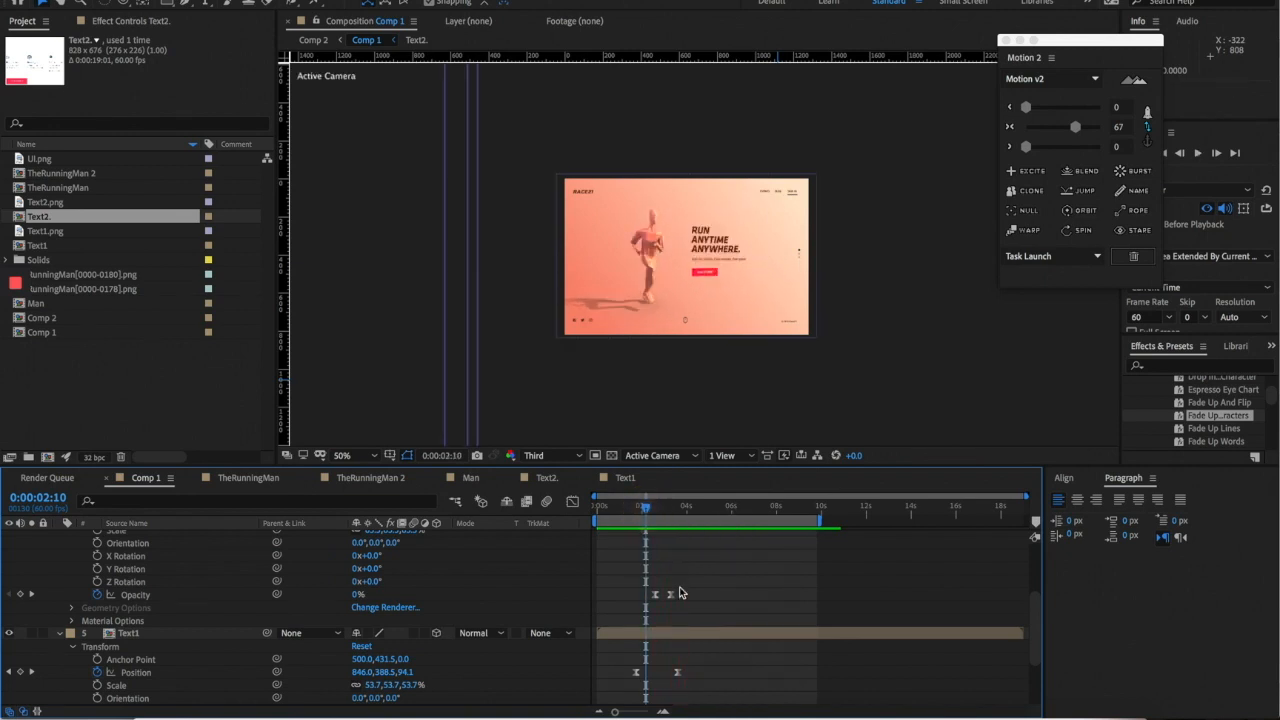
key("space")
mouse_move(646, 514)
left_mouse_down()
mouse_move(627, 512)
mouse_move(660, 509)
left_mouse_up()
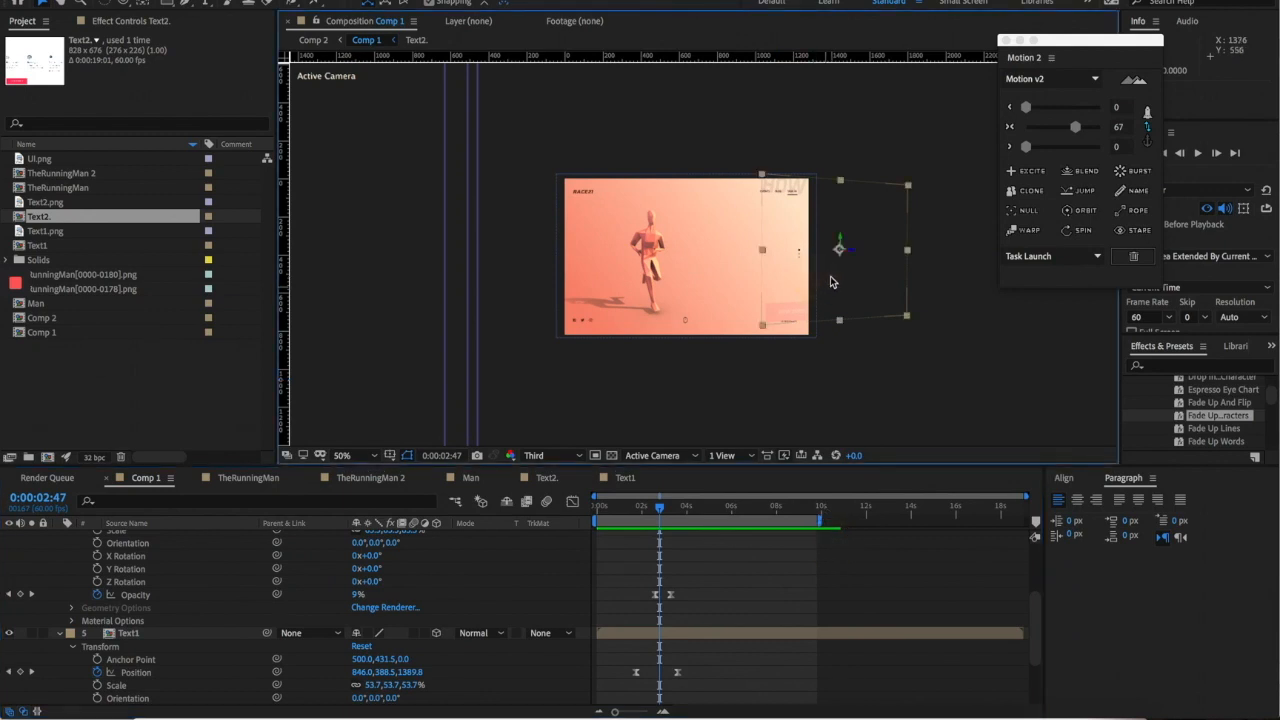
left_click_drag(655, 500, 654, 505)
scroll(784, 308, "down", 10)
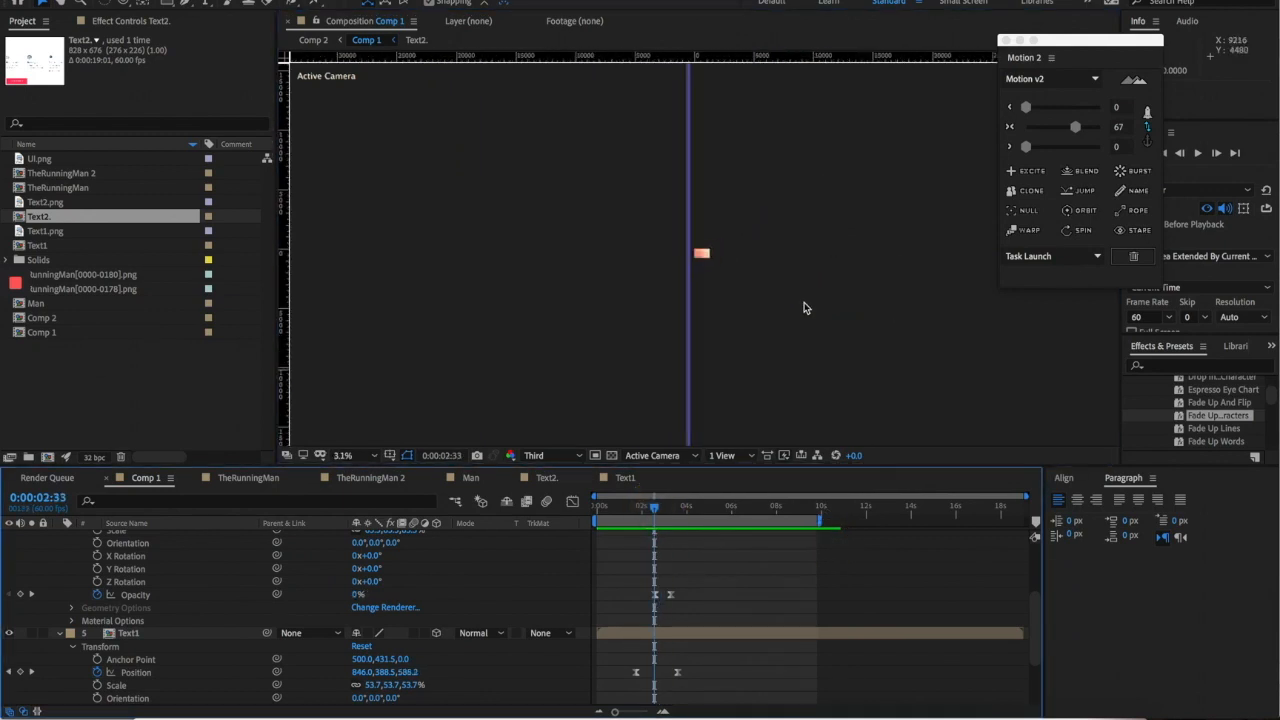
scroll(804, 302, "up", 4)
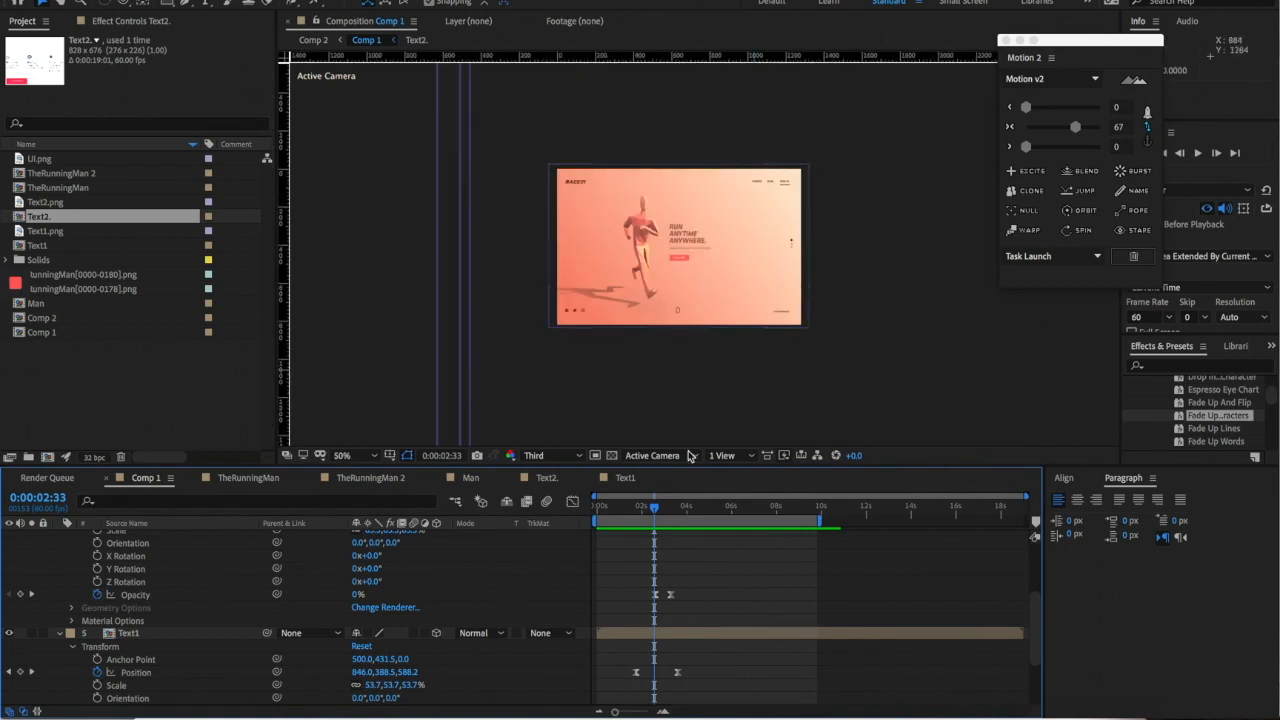
left_click(655, 456)
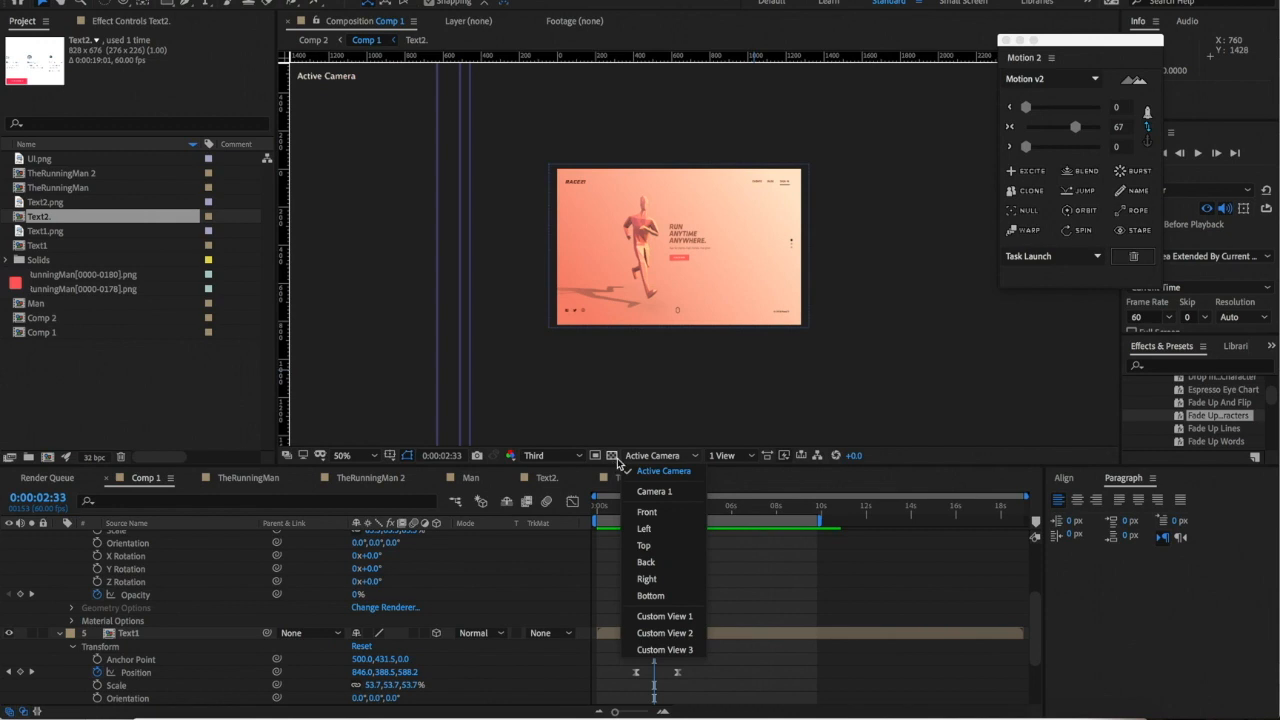
- Switch the viewer to Top view and pan to frame the layers
left_click(644, 545)
scroll(737, 285, "down", 4)
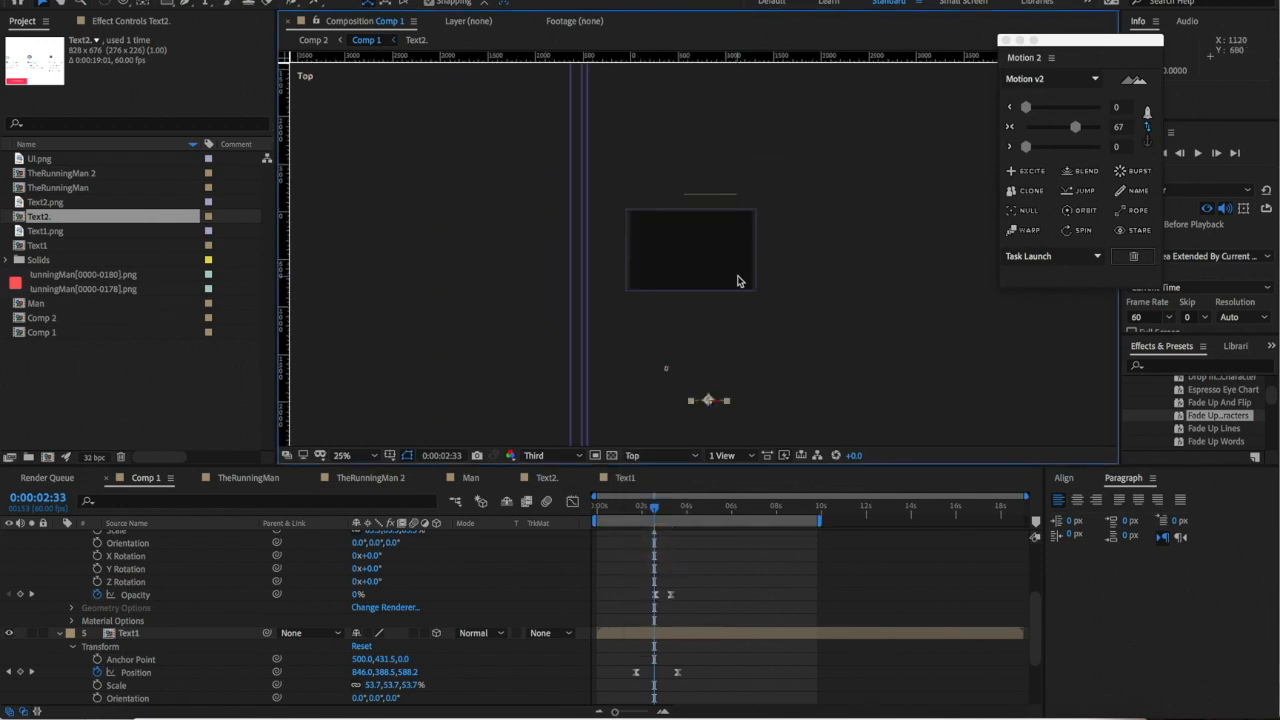
scroll(730, 300, "up", 2)
scroll(720, 358, "up", 2)
left_click_drag(708, 327, 688, 218)
scroll(699, 385, "down", 2)
left_click_drag(707, 366, 706, 248)
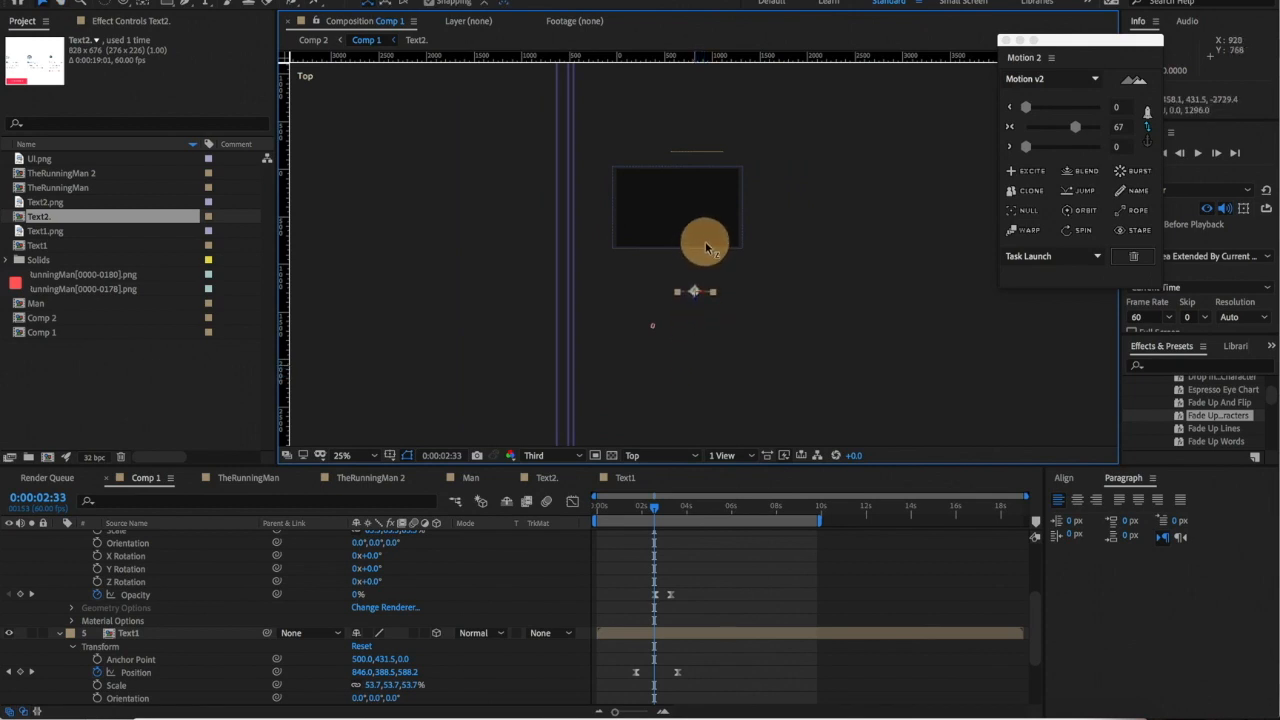
- Keyframe Text2's Z Position from -1929.4 at 1:44 to -4025.4 at 3:36, eased, then return to Active Camera
mouse_move(660, 515)
left_mouse_down()
mouse_move(686, 505)
mouse_move(671, 506)
left_mouse_up()
key("p")
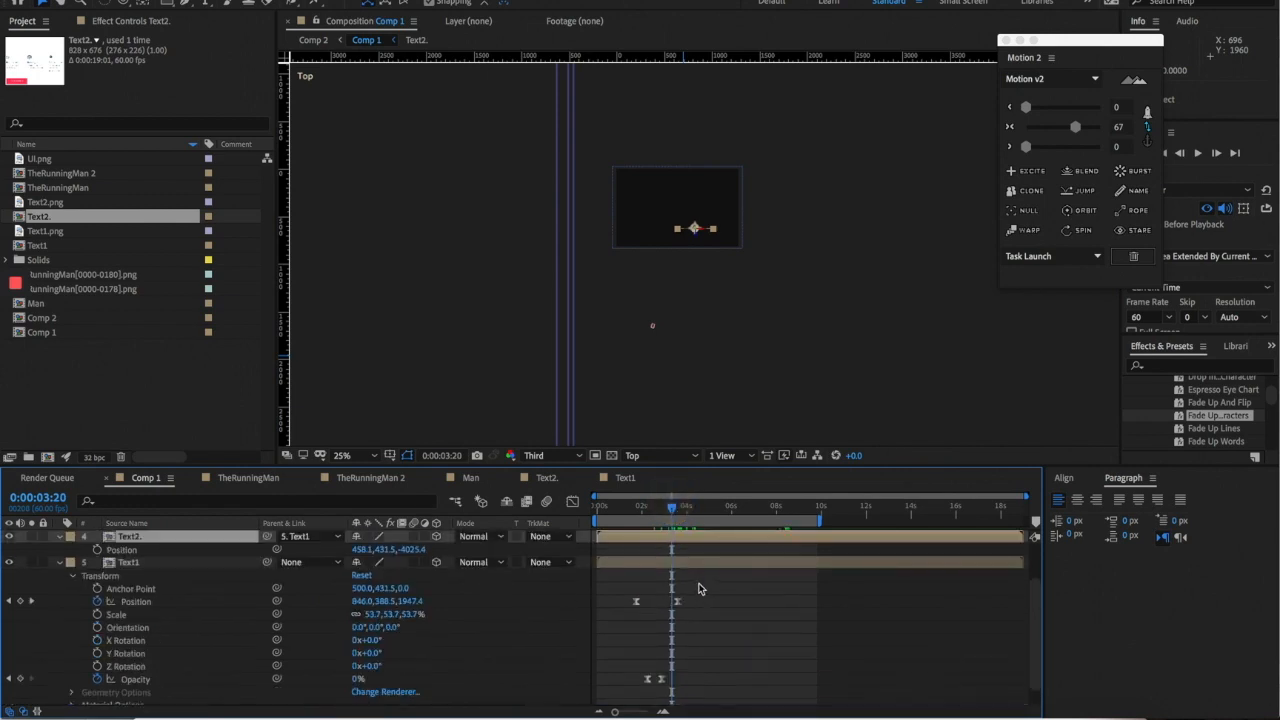
left_click(97, 550)
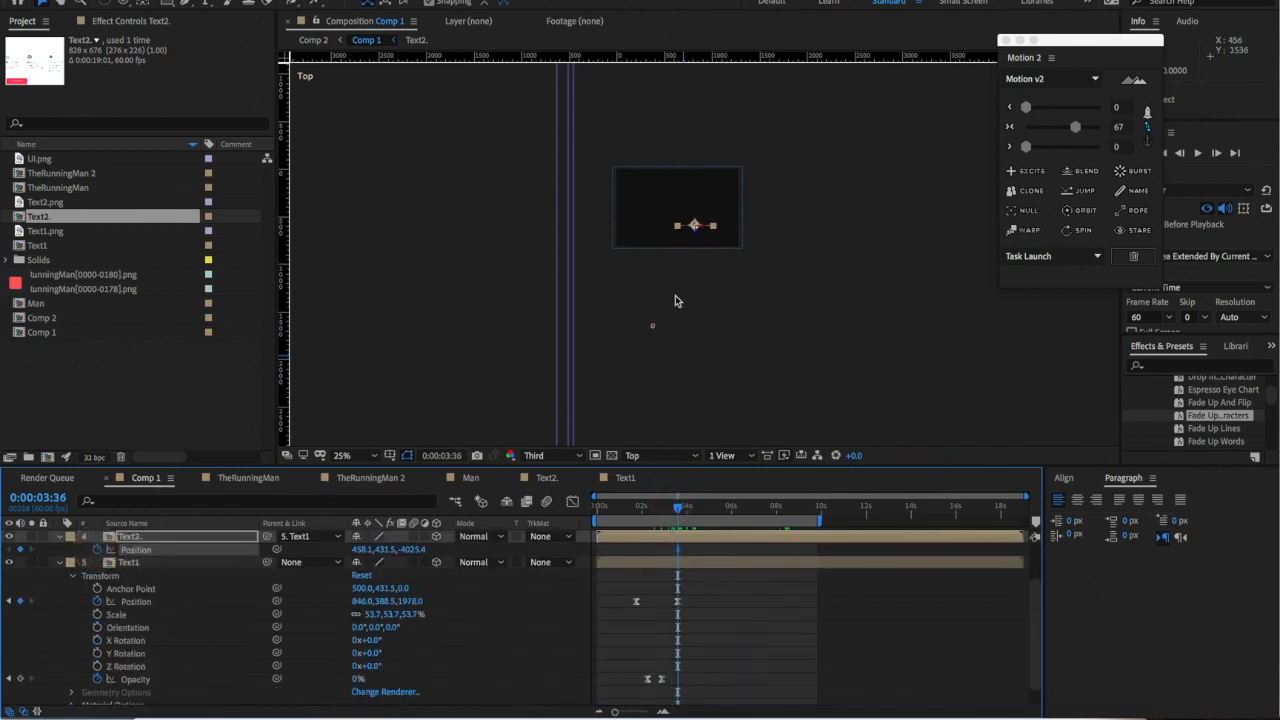
key("j")
key("j")
key("j")
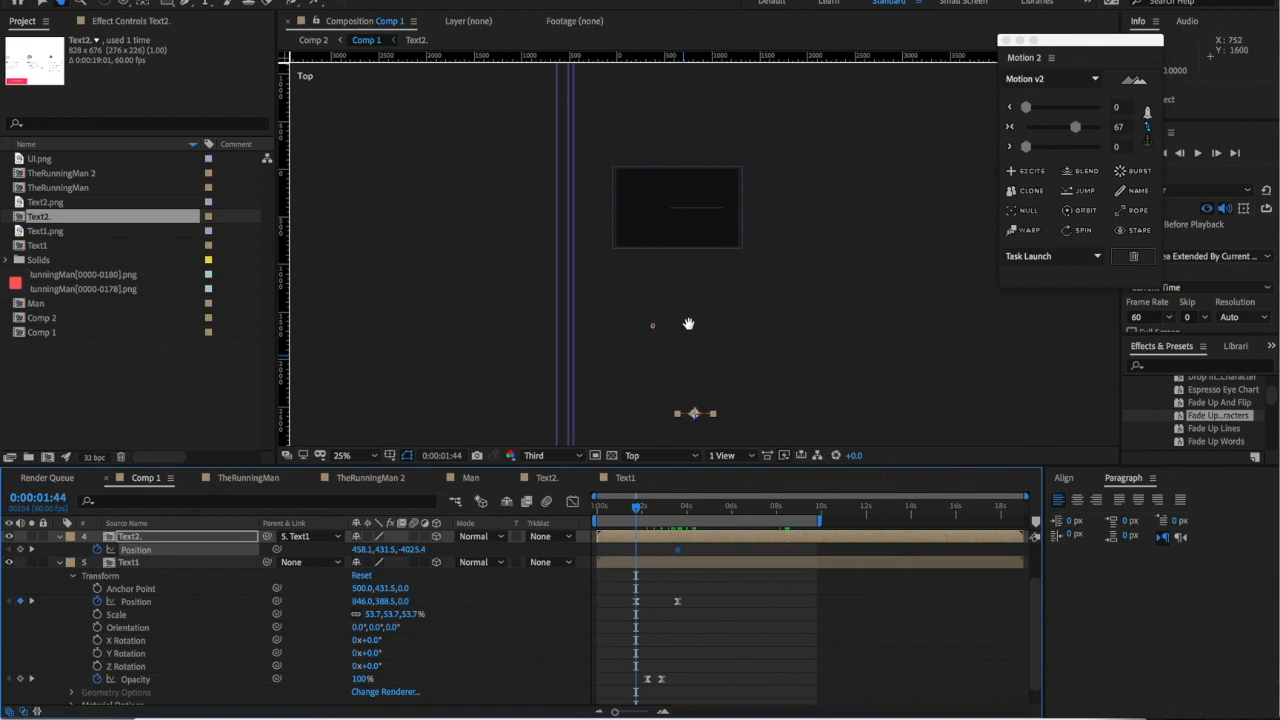
left_click_drag(700, 323, 714, 220)
left_click_drag(615, 586, 652, 604)
left_click_drag(621, 546, 726, 562)
left_click(1071, 127)
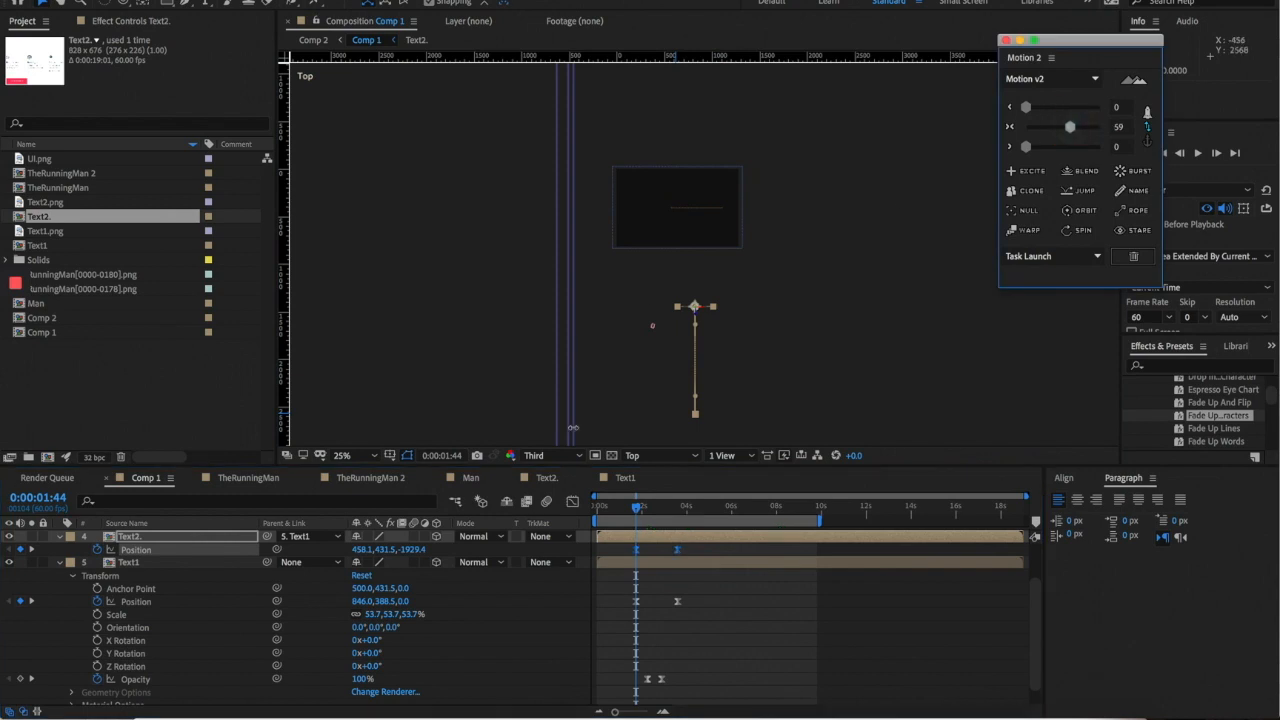
left_click(666, 458)
left_click(658, 468)
scroll(748, 270, "up", 4)
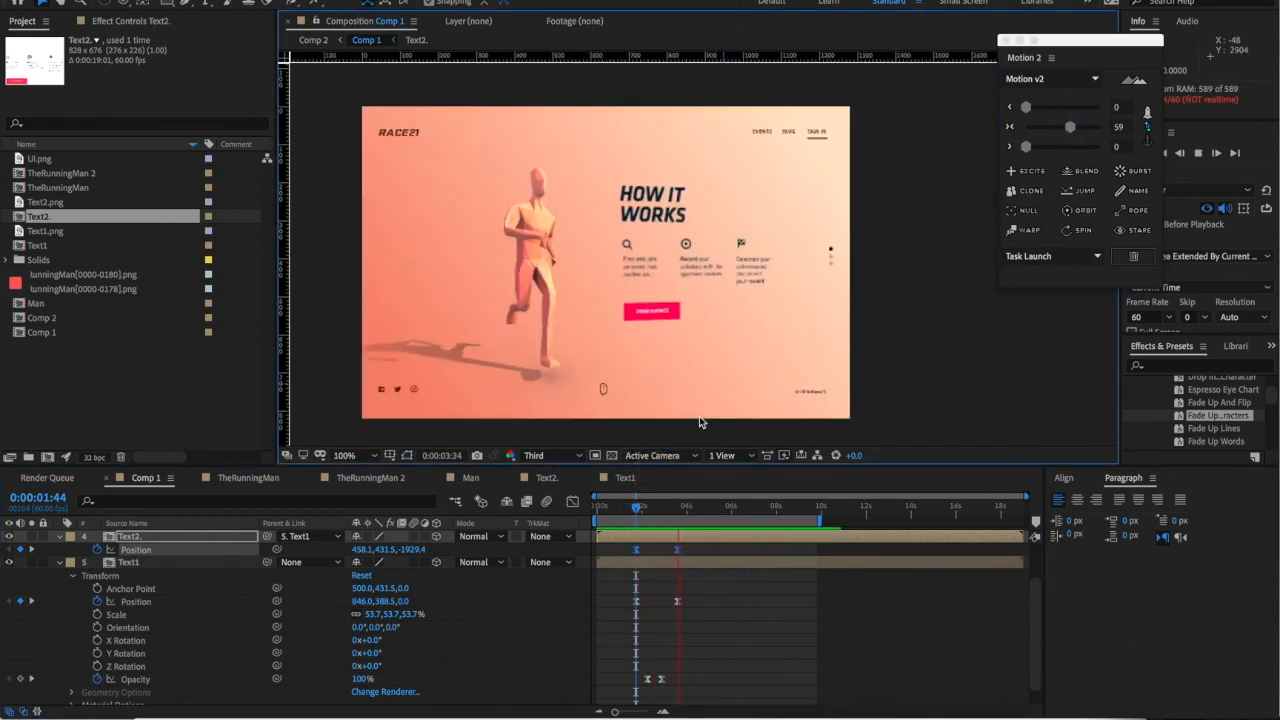
- Reveal Text2's Opacity keyframes starting at 0% and replay the fade-in back from the RUN ANYTIME ANYWHERE scene
left_click(641, 509)
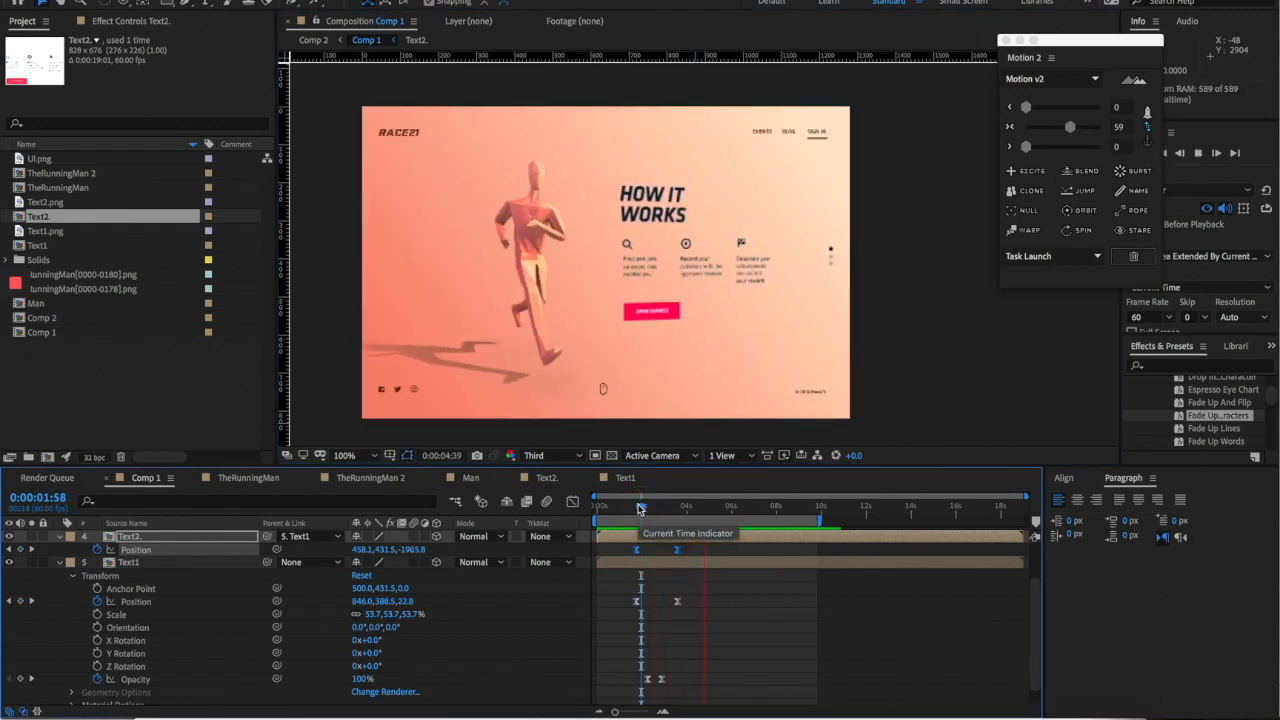
key("space")
key("t")
left_click(671, 550)
key("space")
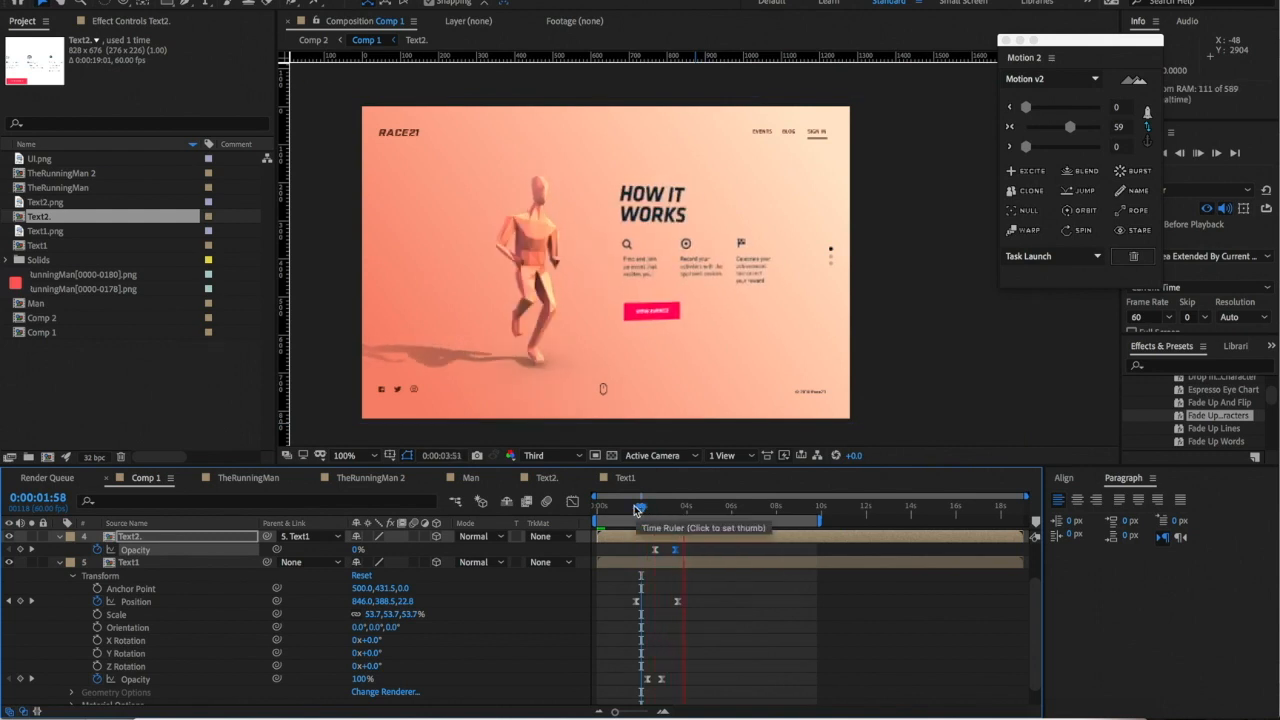
left_click(636, 509)
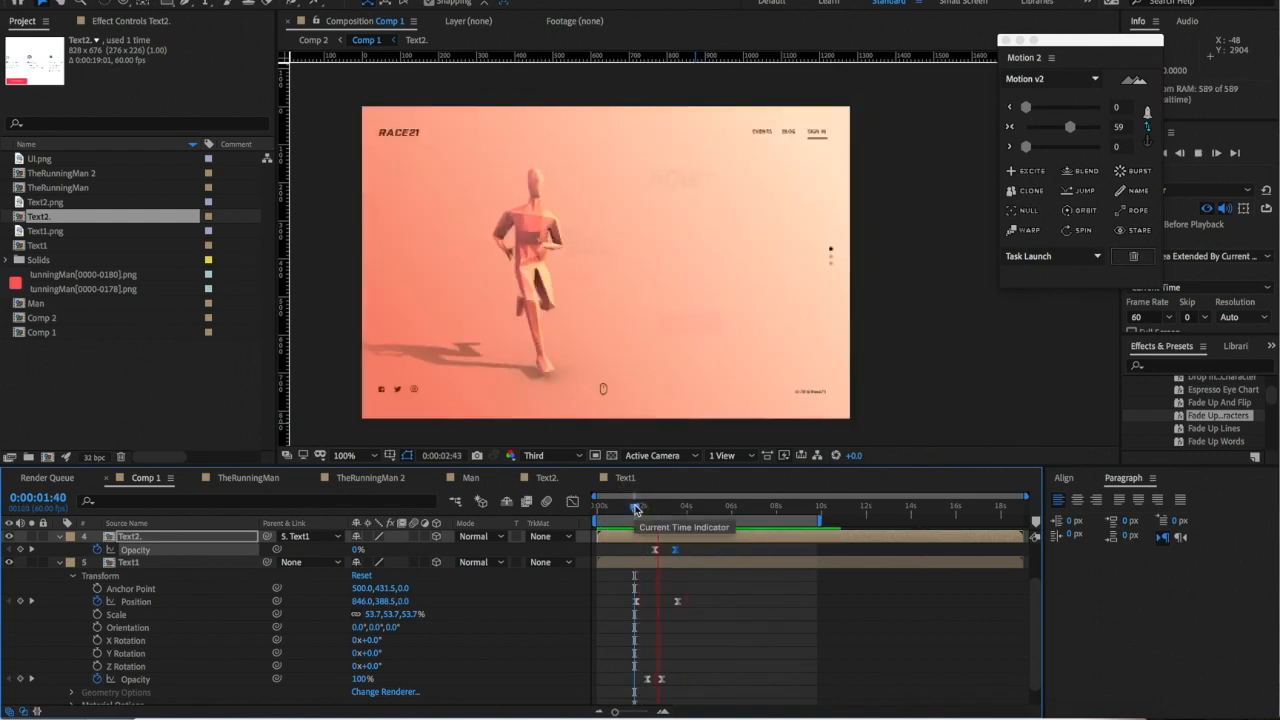
mouse_move(637, 509)
left_mouse_down()
mouse_move(649, 504)
mouse_move(627, 509)
left_mouse_up()
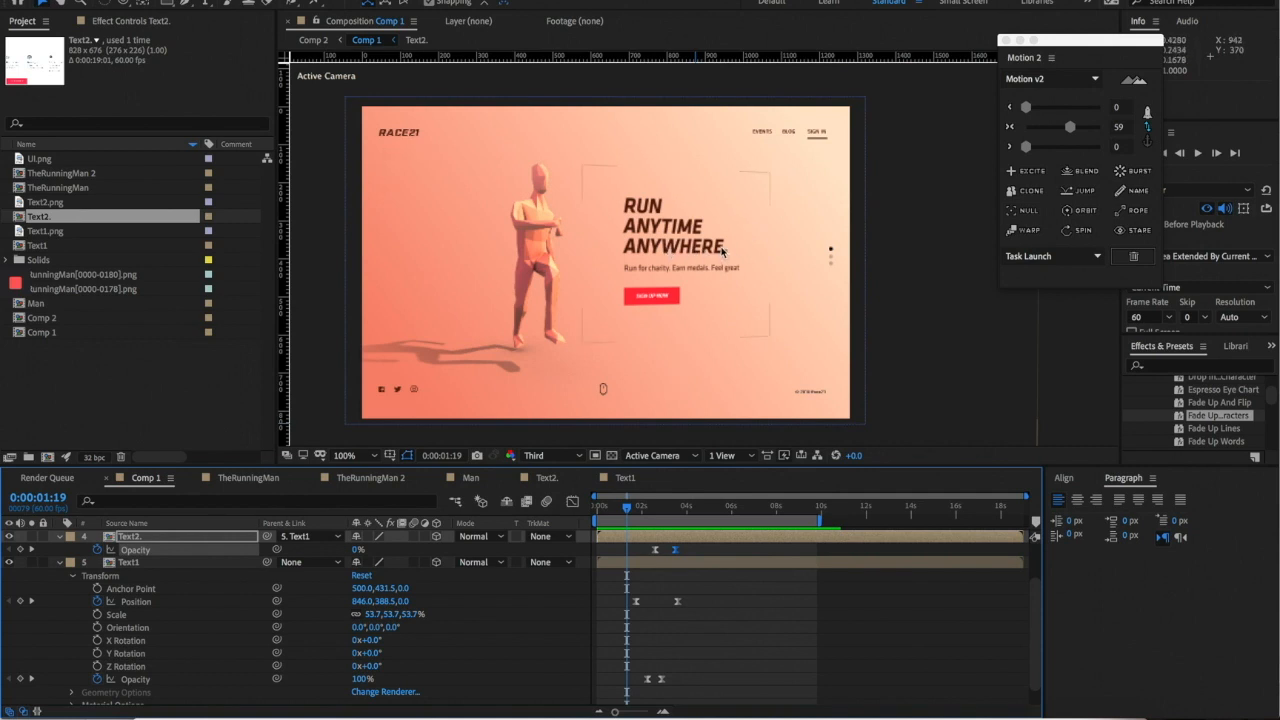
- Scrub to 2:00, then open Text2 and jump to Animator 1's Range Selector Start keyframe
left_click(692, 262)
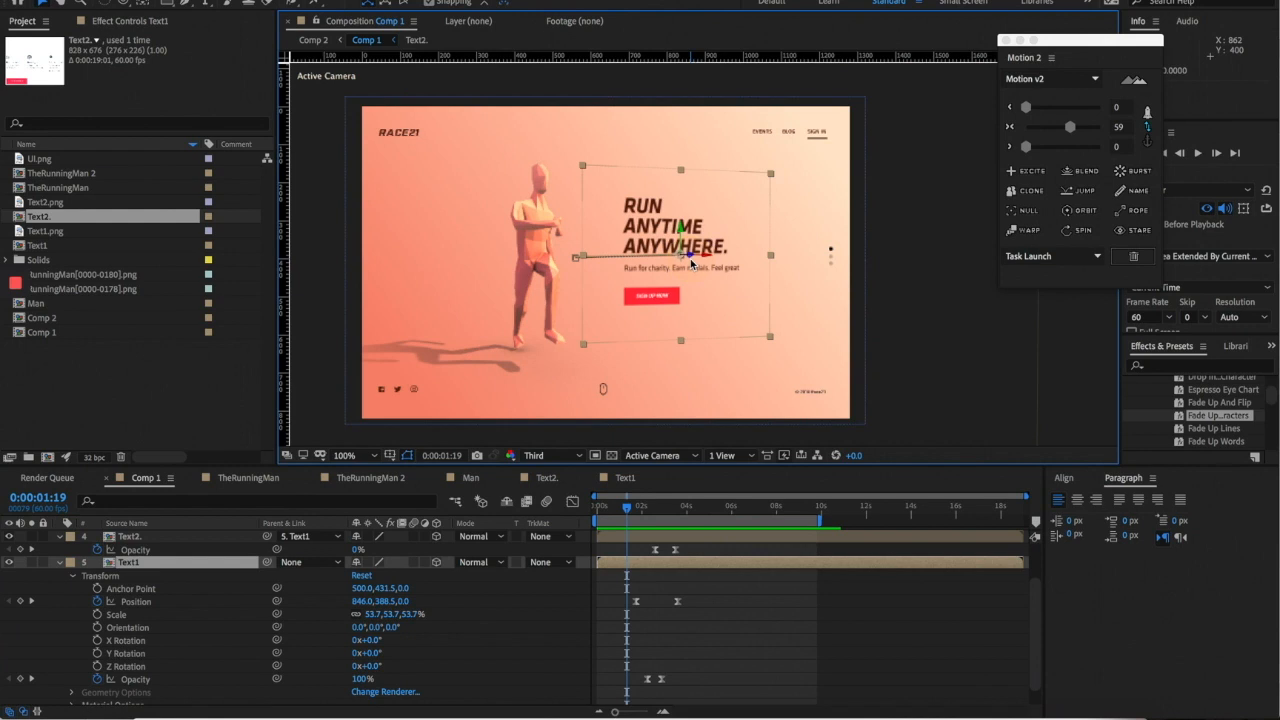
mouse_move(628, 510)
left_mouse_down()
mouse_move(665, 510)
mouse_move(639, 510)
left_mouse_up()
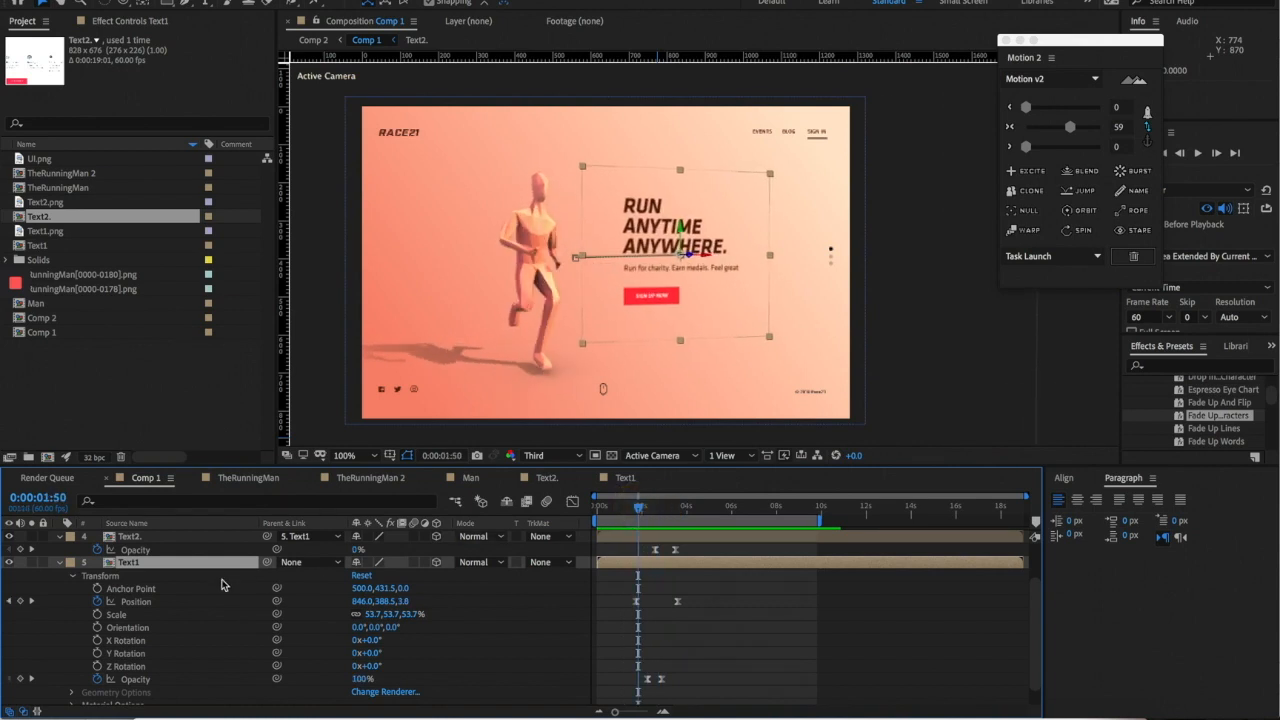
double_click(154, 537)
scroll(114, 583, "up", 3)
scroll(113, 585, "down", 1)
left_click(110, 590)
key("k")
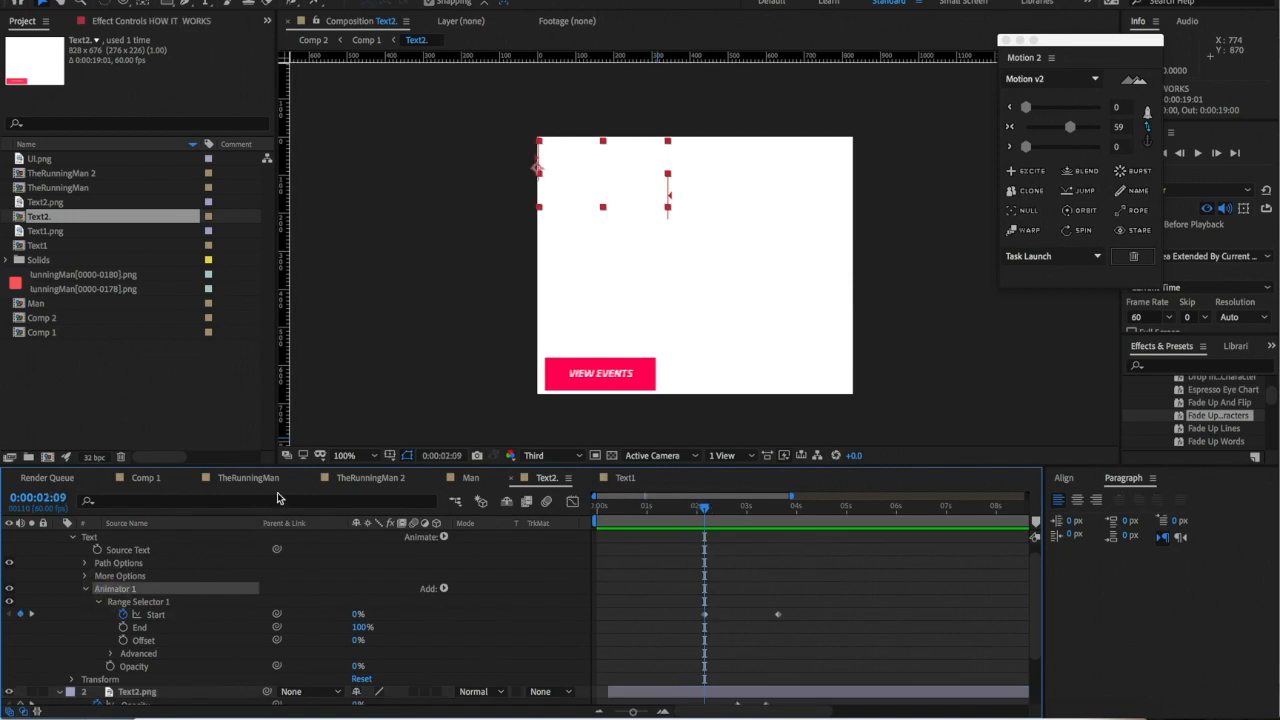
- Set the Text1 composition's background colour to white in Composition Settings
left_click(637, 478)
left_click(626, 207)
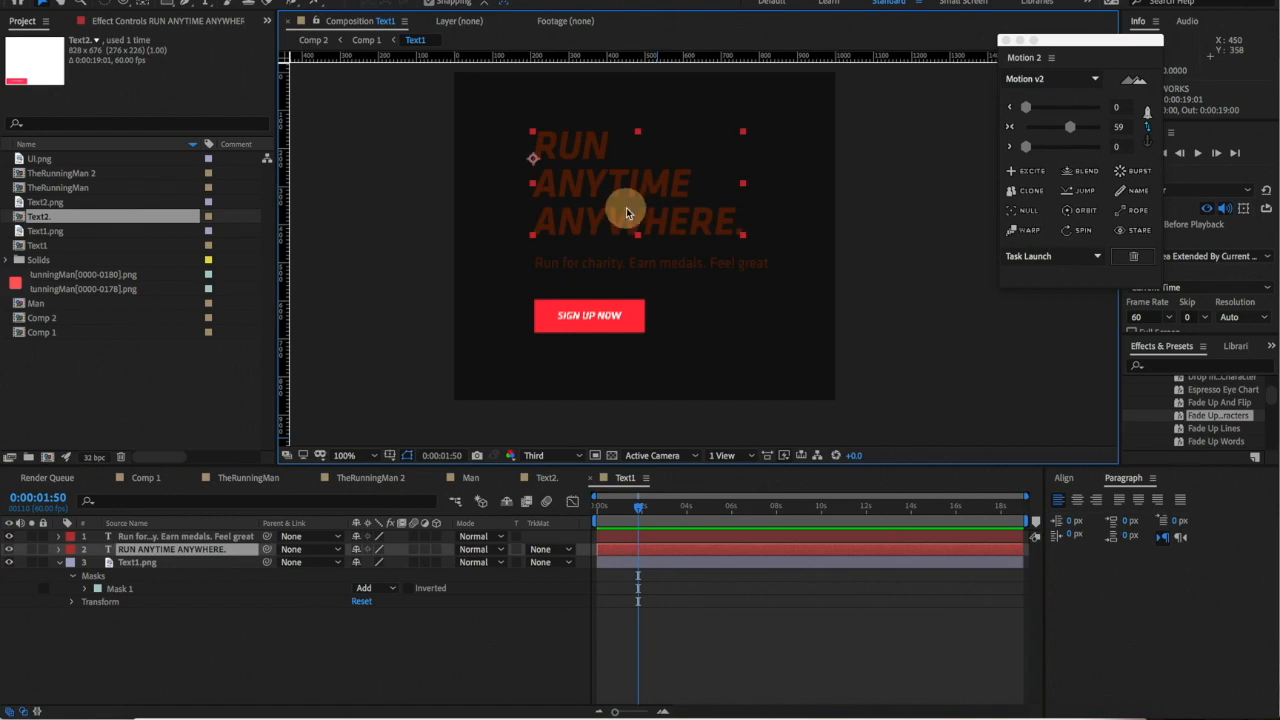
left_click(272, 1)
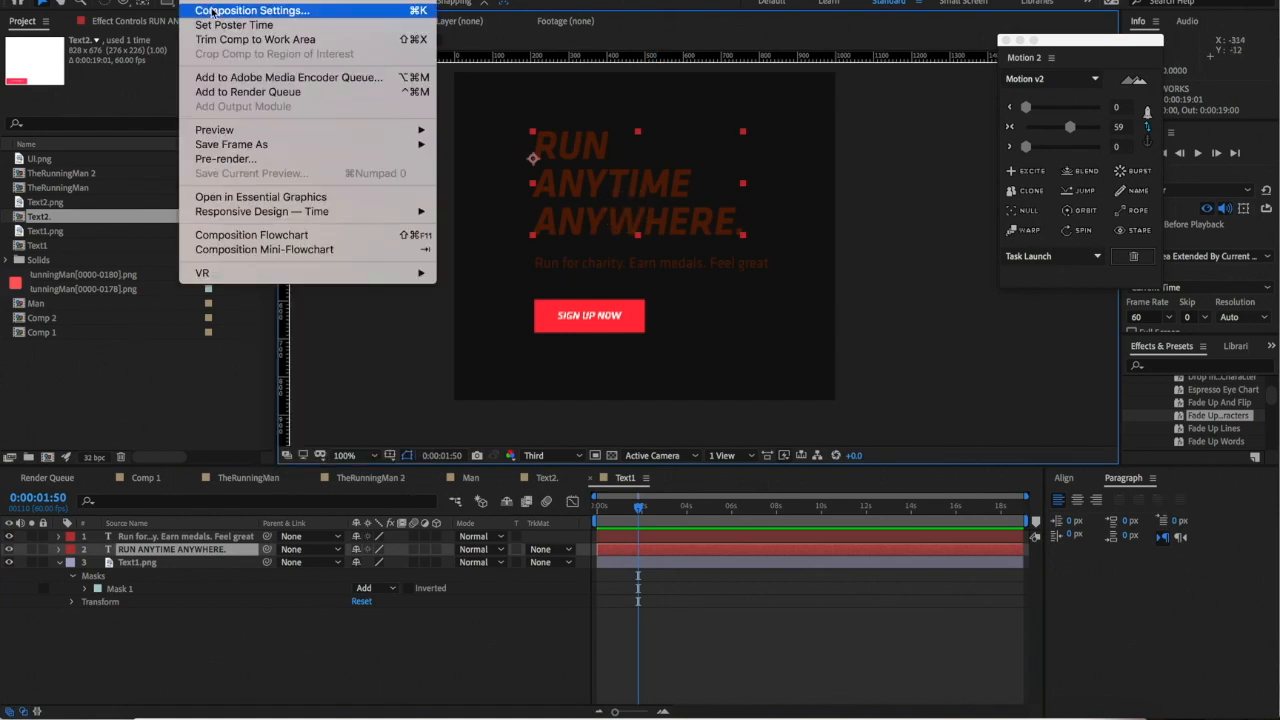
left_click(214, 11)
left_click(888, 344)
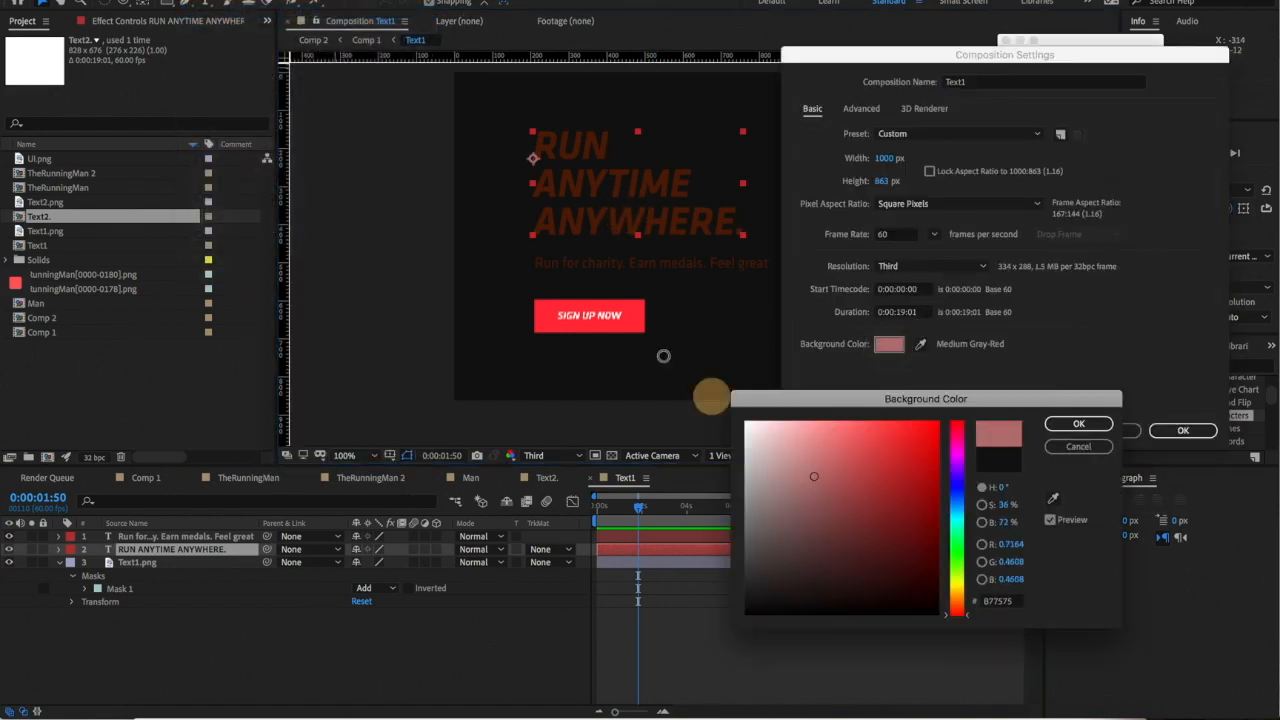
left_click(746, 423)
key("Return")
key("Return")
- Apply the Fade Up Characters preset to the RUN ANYTIME ANYWHERE headline layer
left_click_drag(758, 275, 749, 296)
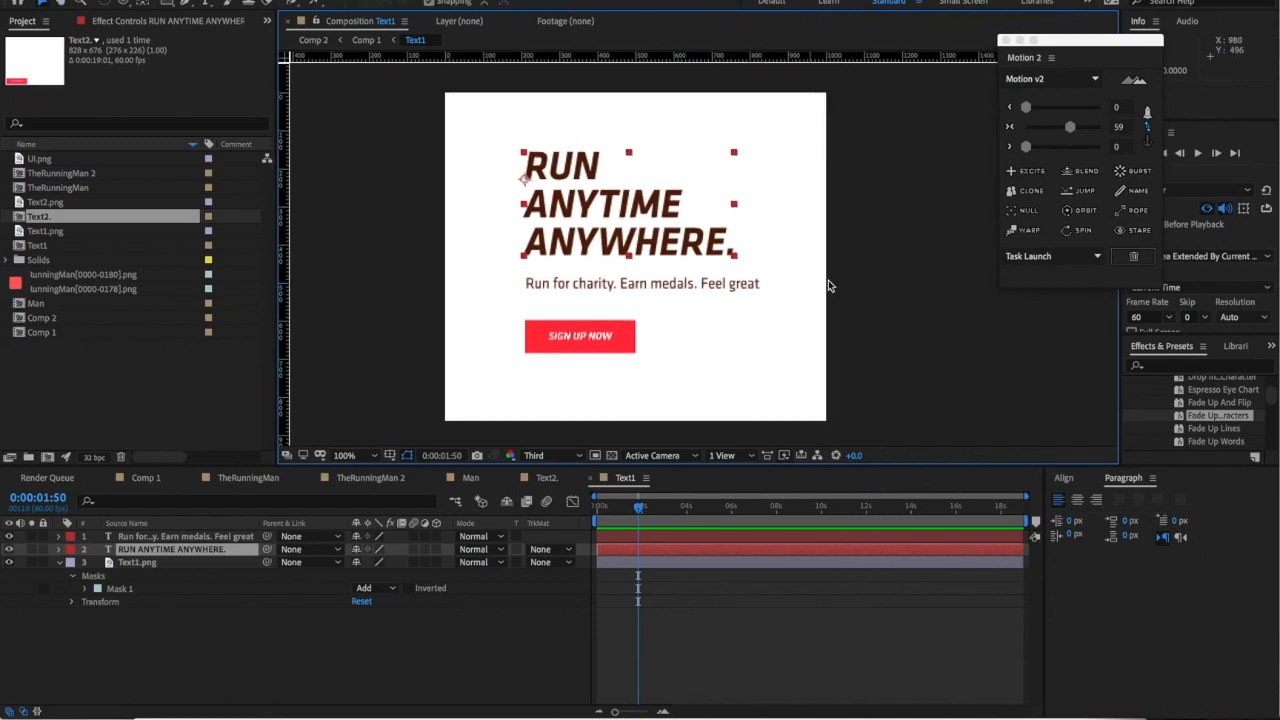
left_click(700, 285)
left_click(642, 240)
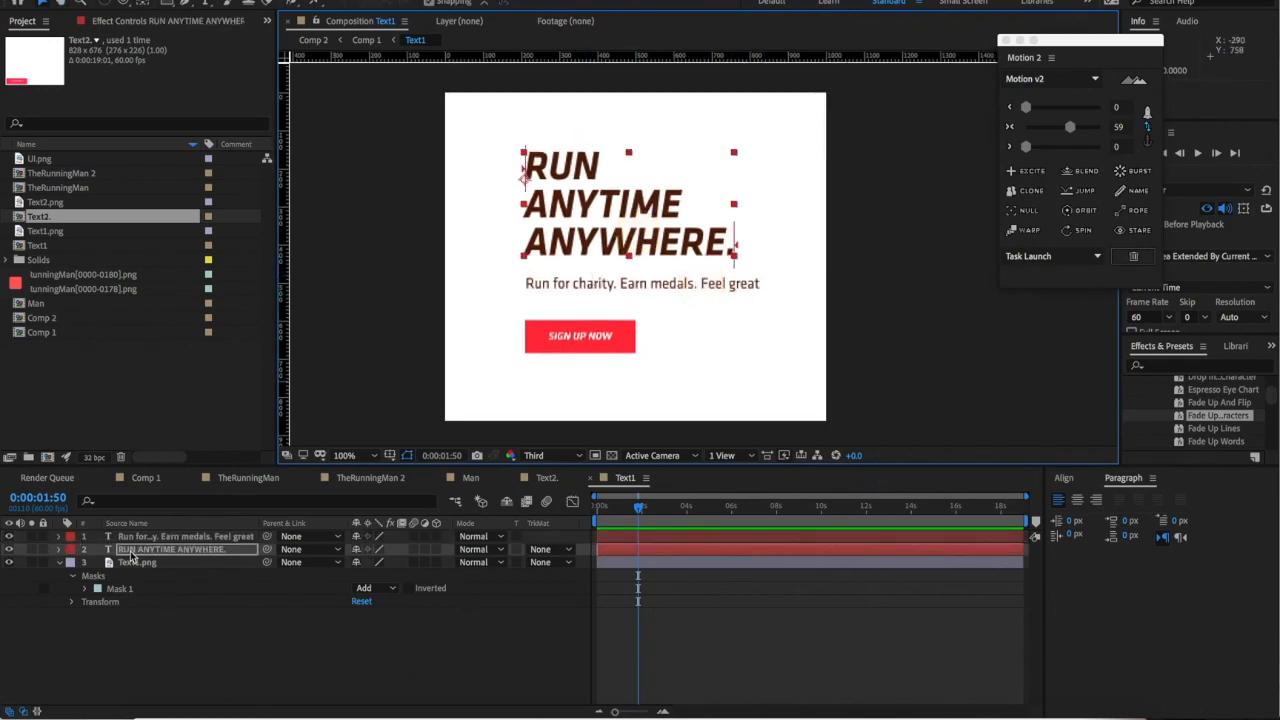
left_click_drag(131, 553, 130, 551)
- Reveal the headline's Animator 1 Range Selector 1 and go to its second Start keyframe
left_click(59, 550)
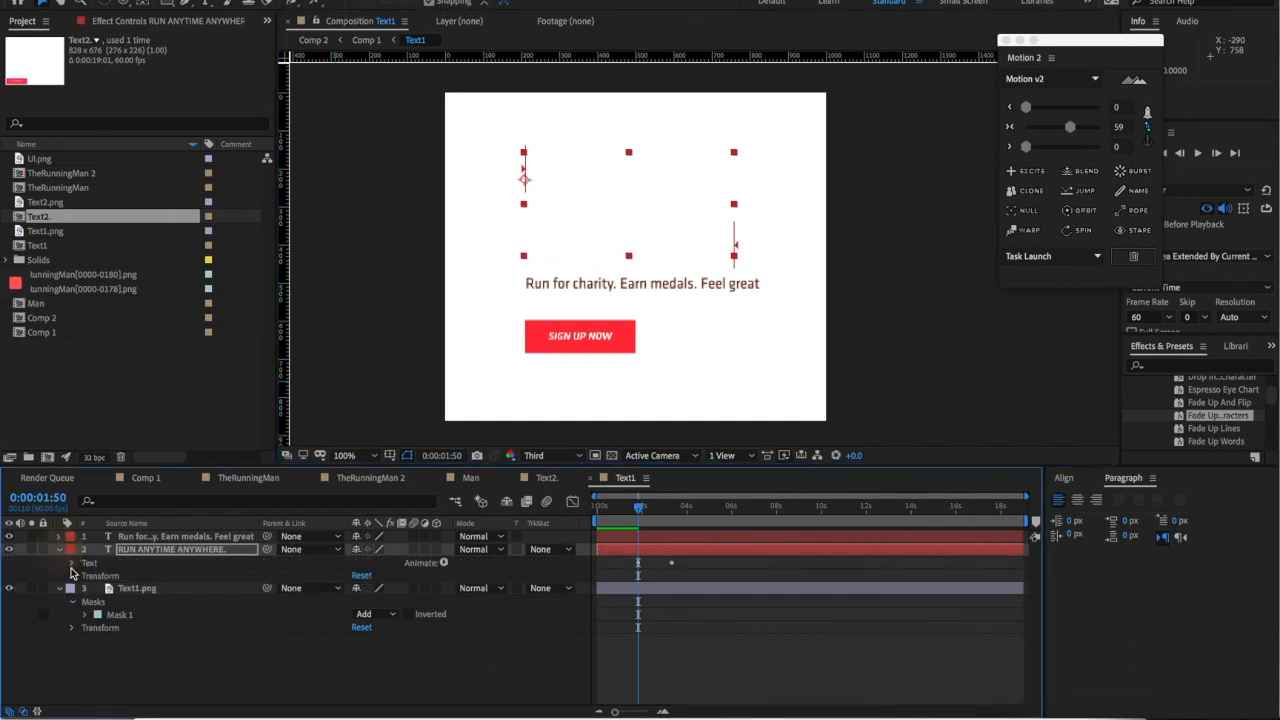
left_click(72, 576)
left_click(72, 564)
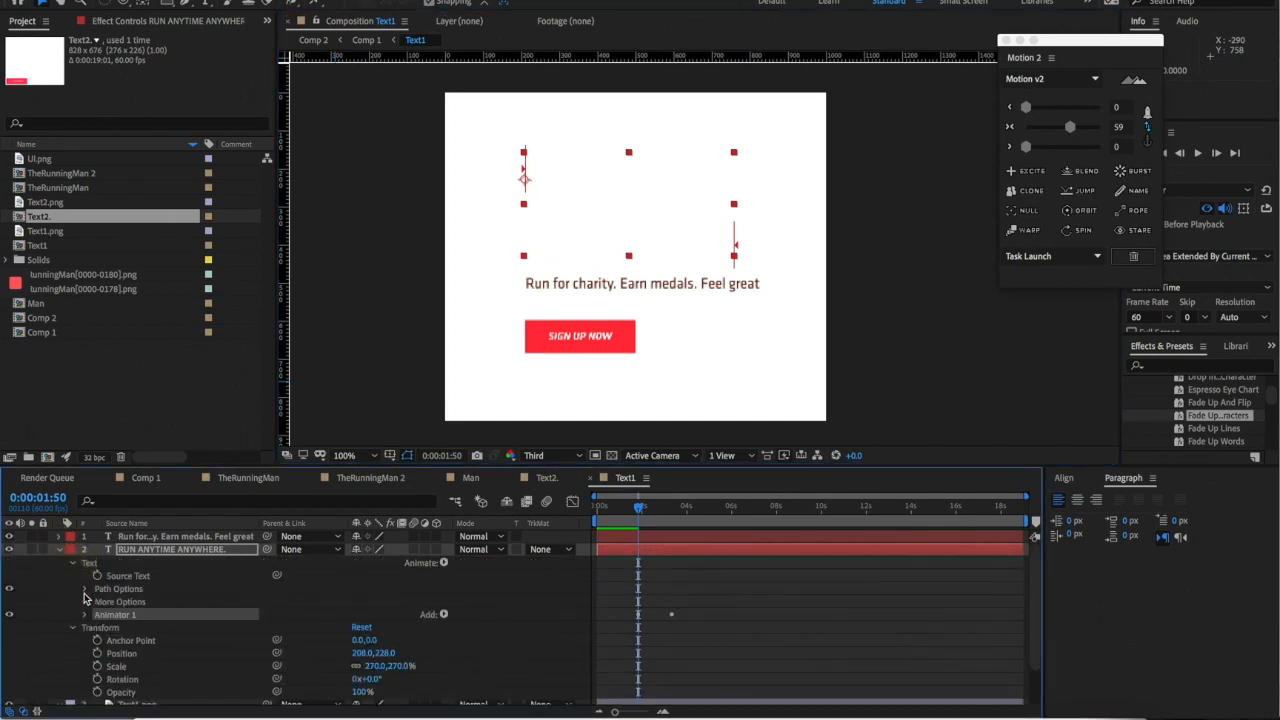
left_click(85, 614)
left_click(98, 627)
left_click(672, 642)
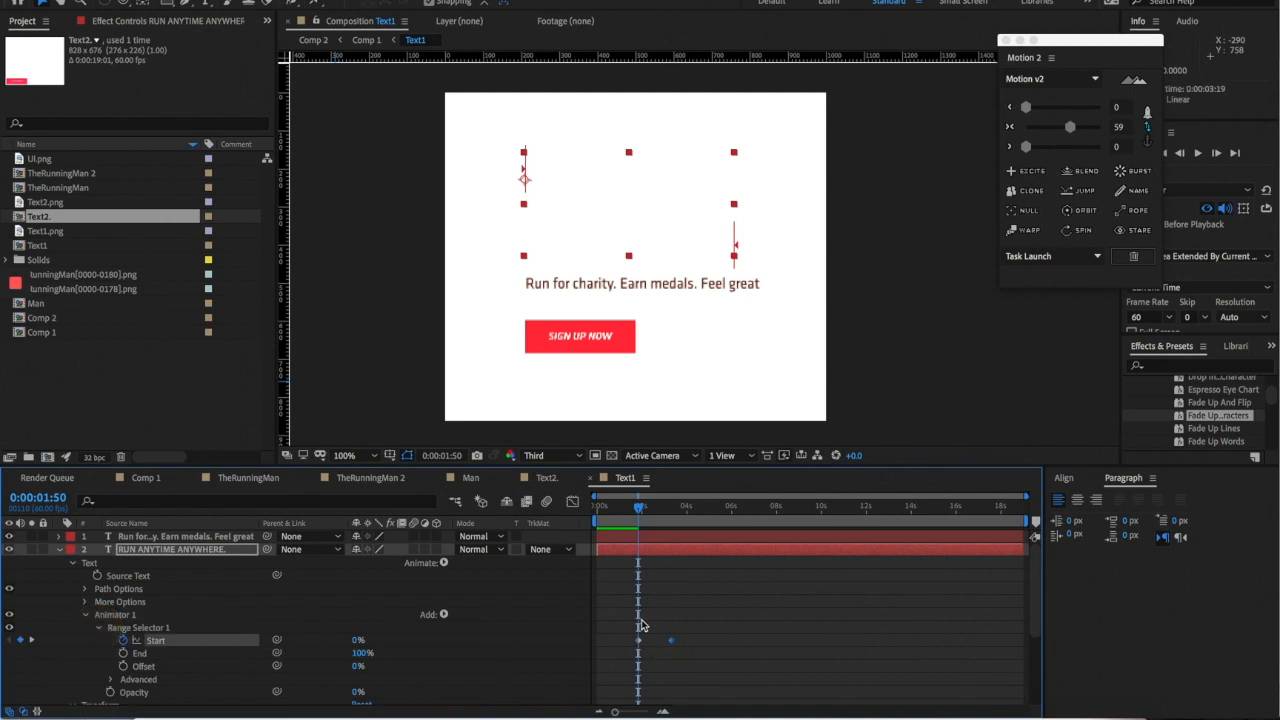
key("k")
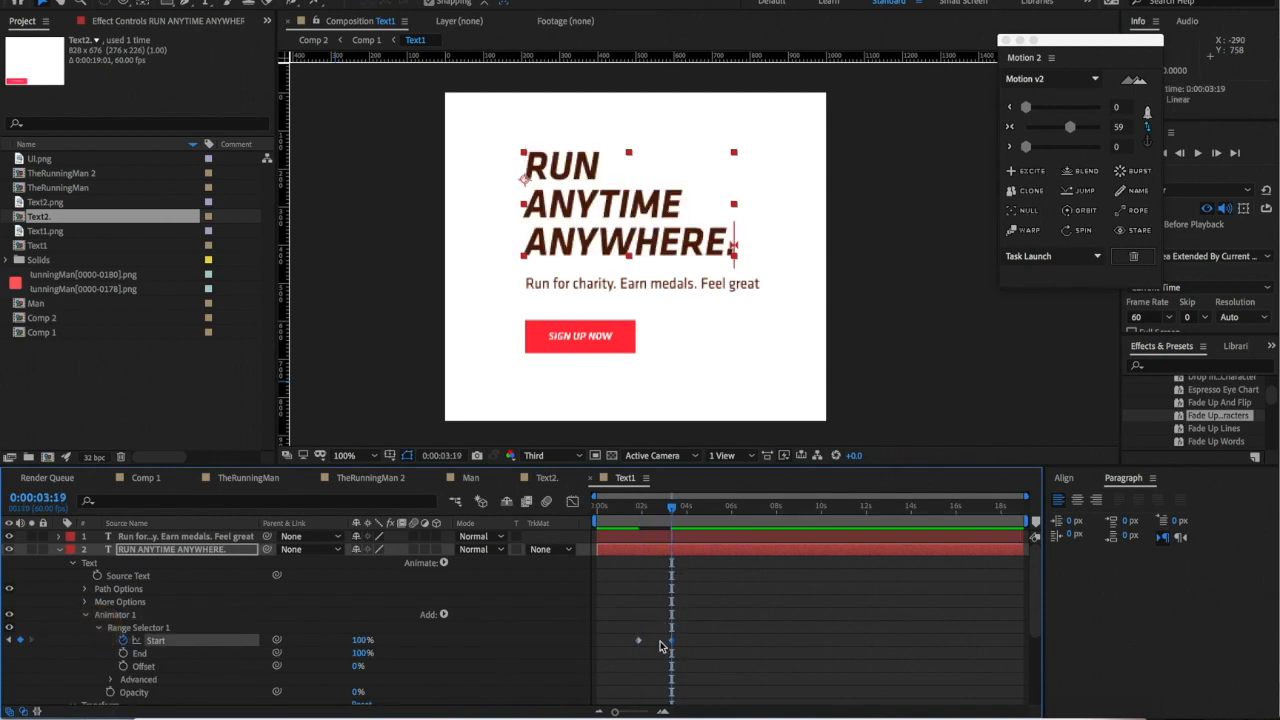
- Move the second Start keyframe to 0:00:01:44, scrub the reveal, and return to Comp 1
left_click(648, 646)
left_click(636, 507)
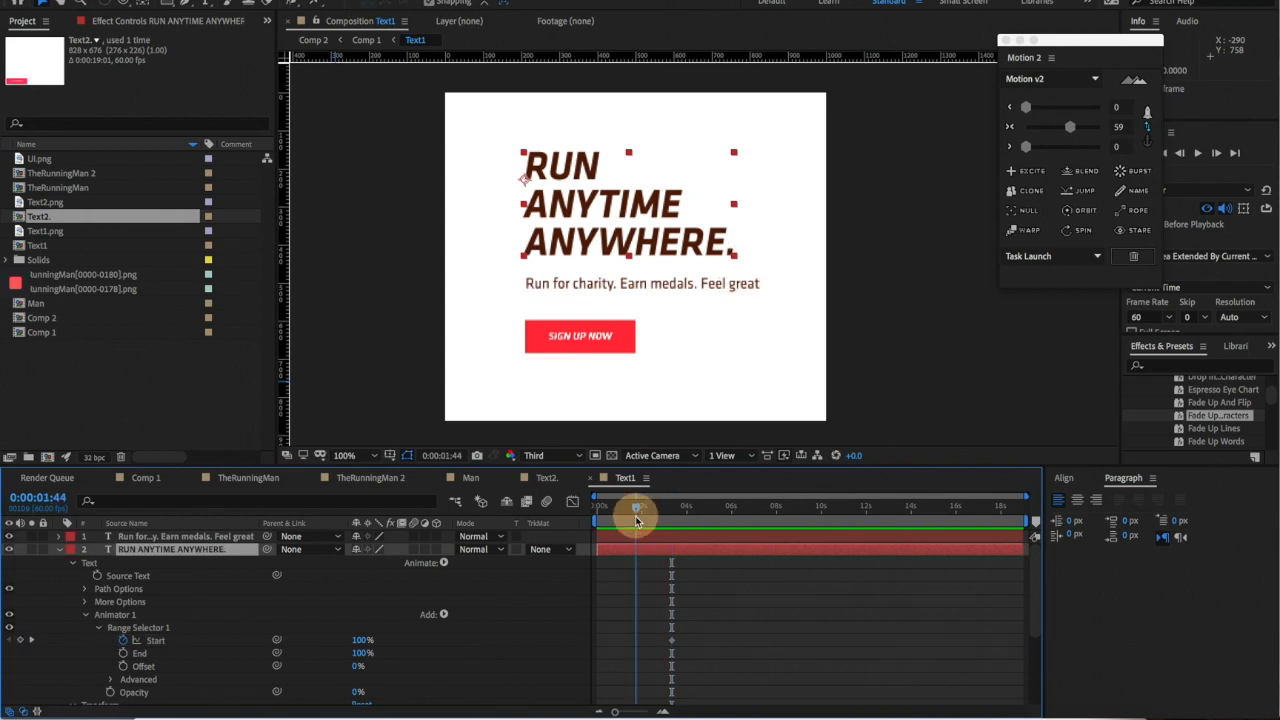
key("super+z")
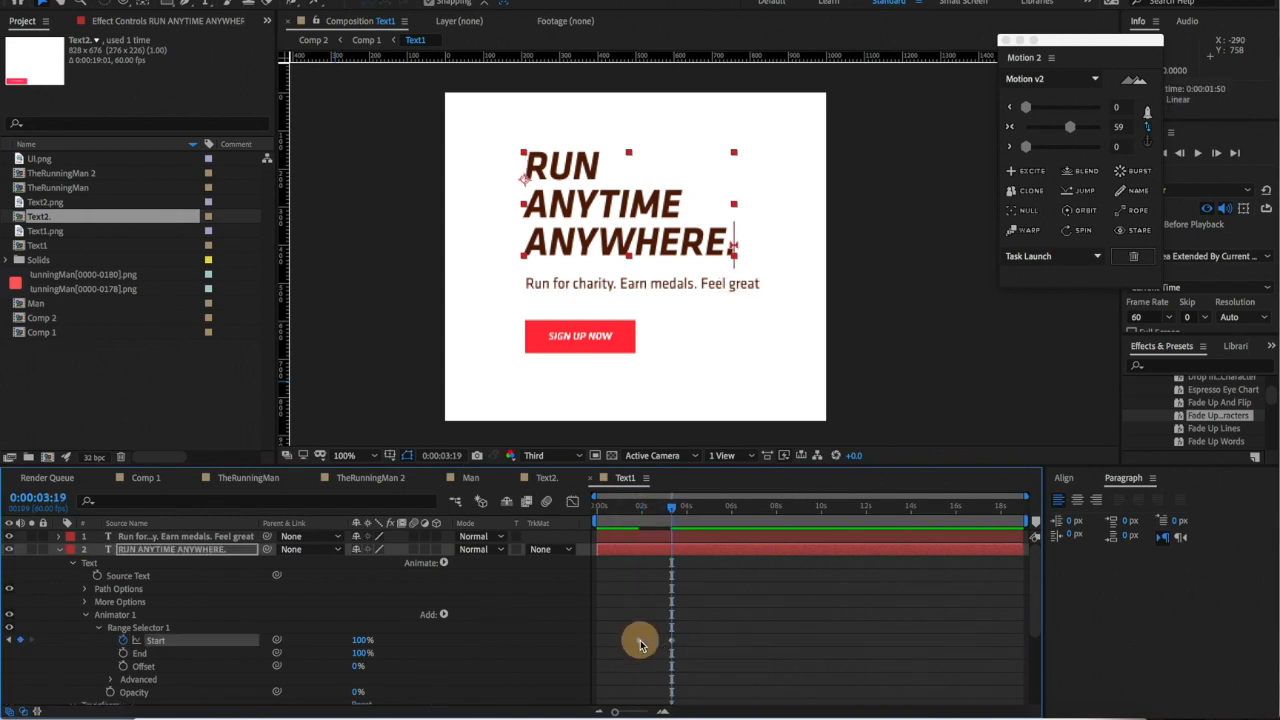
mouse_move(640, 645)
left_mouse_down()
mouse_move(673, 645)
mouse_move(638, 641)
left_mouse_up()
mouse_move(628, 508)
left_mouse_down()
mouse_move(679, 507)
mouse_move(641, 510)
left_mouse_up()
left_click(142, 477)
key("space")
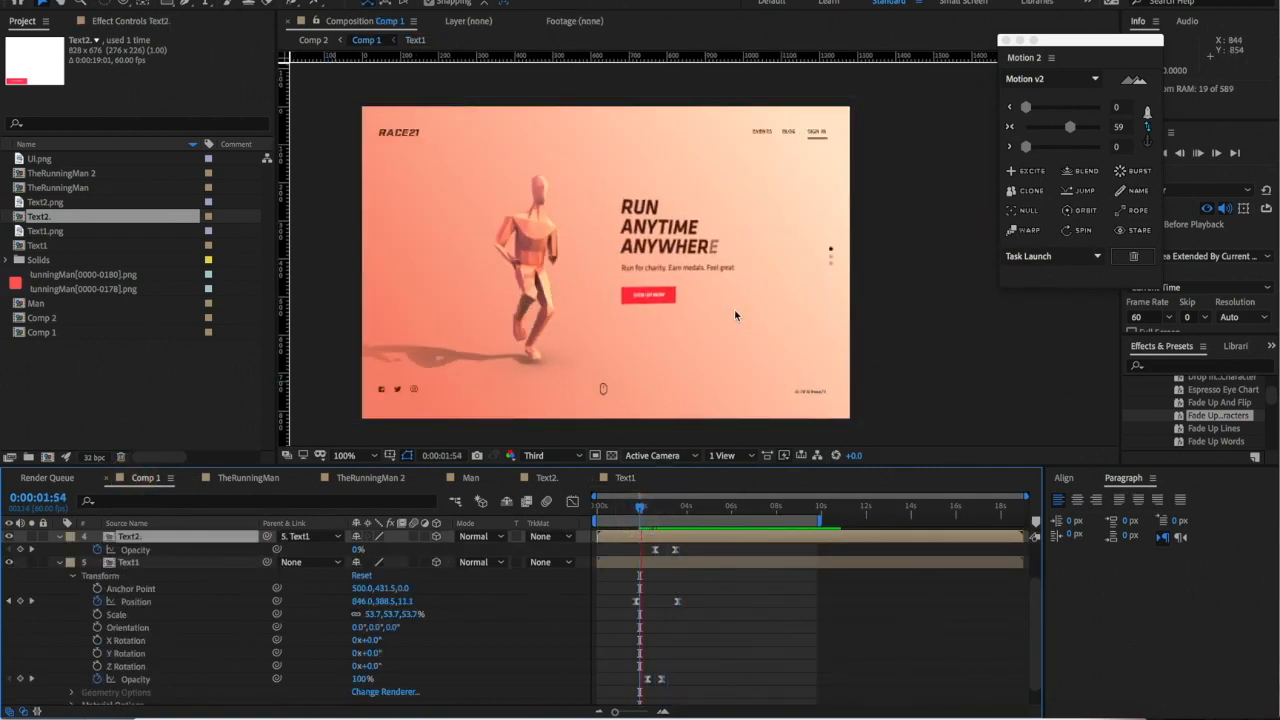
scroll(738, 309, "down", 1)
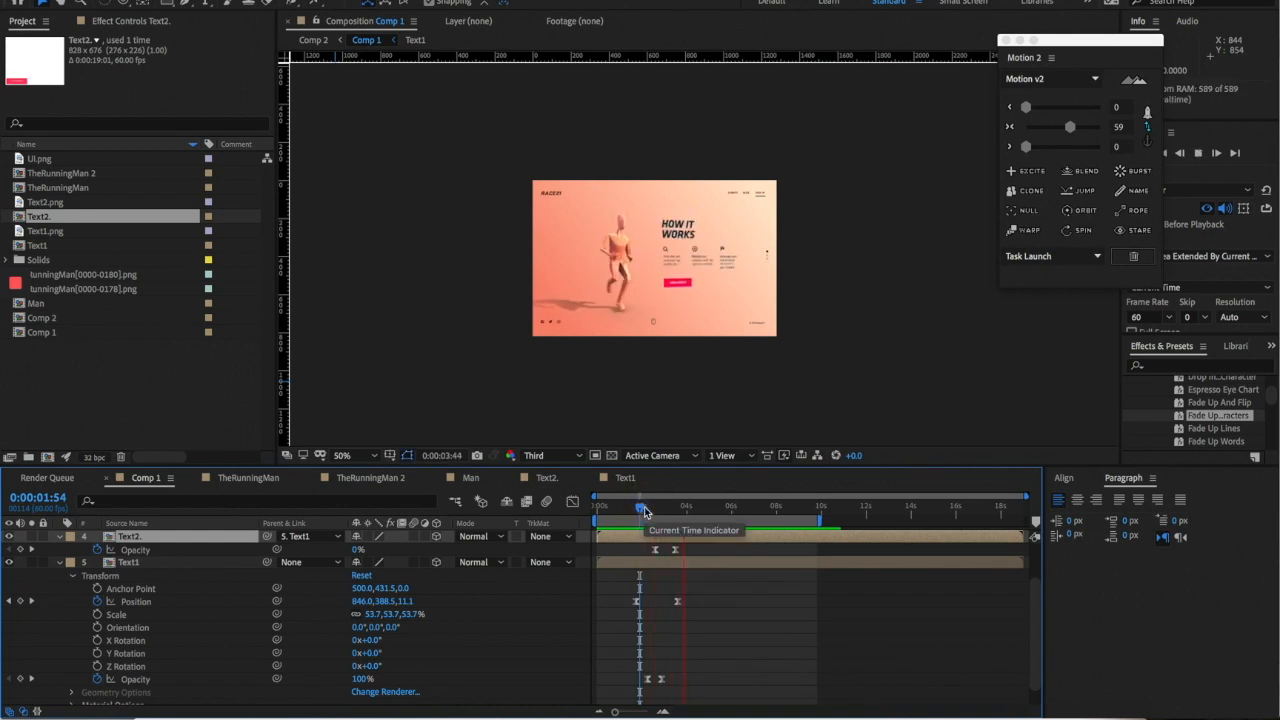
key("space")
double_click(668, 541)
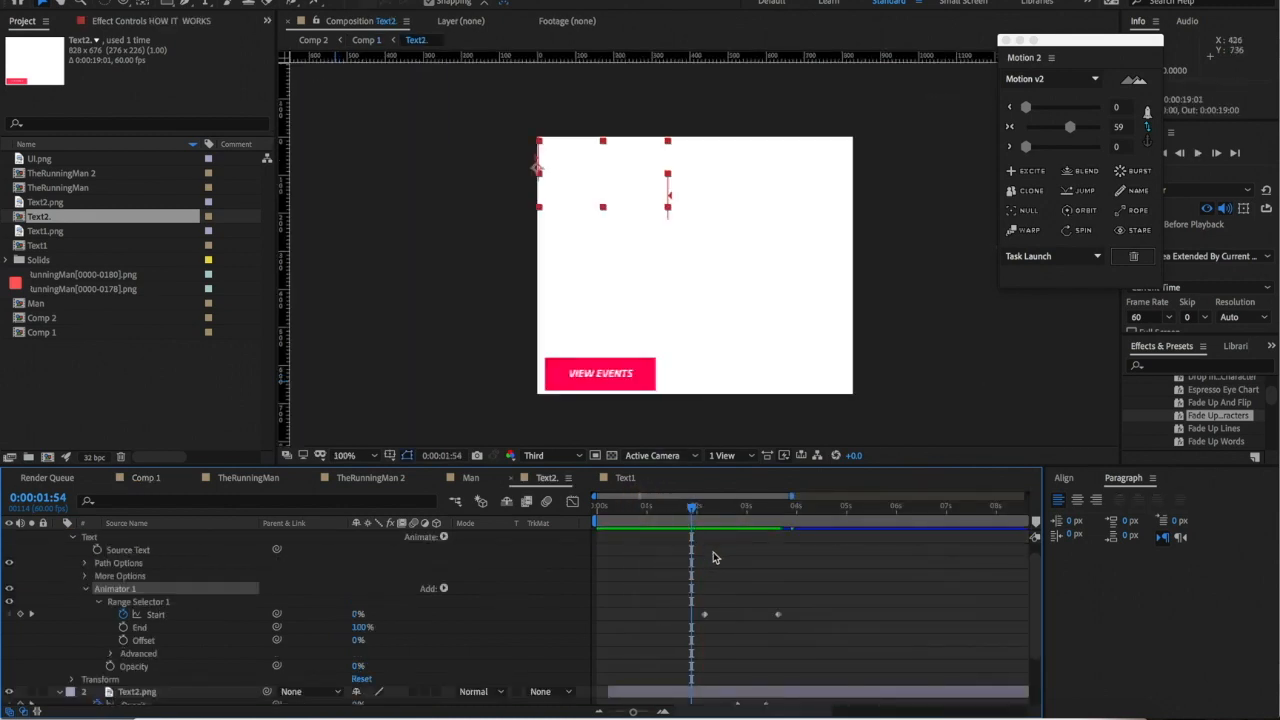
left_click(625, 478)
left_click(691, 606)
left_click(669, 645)
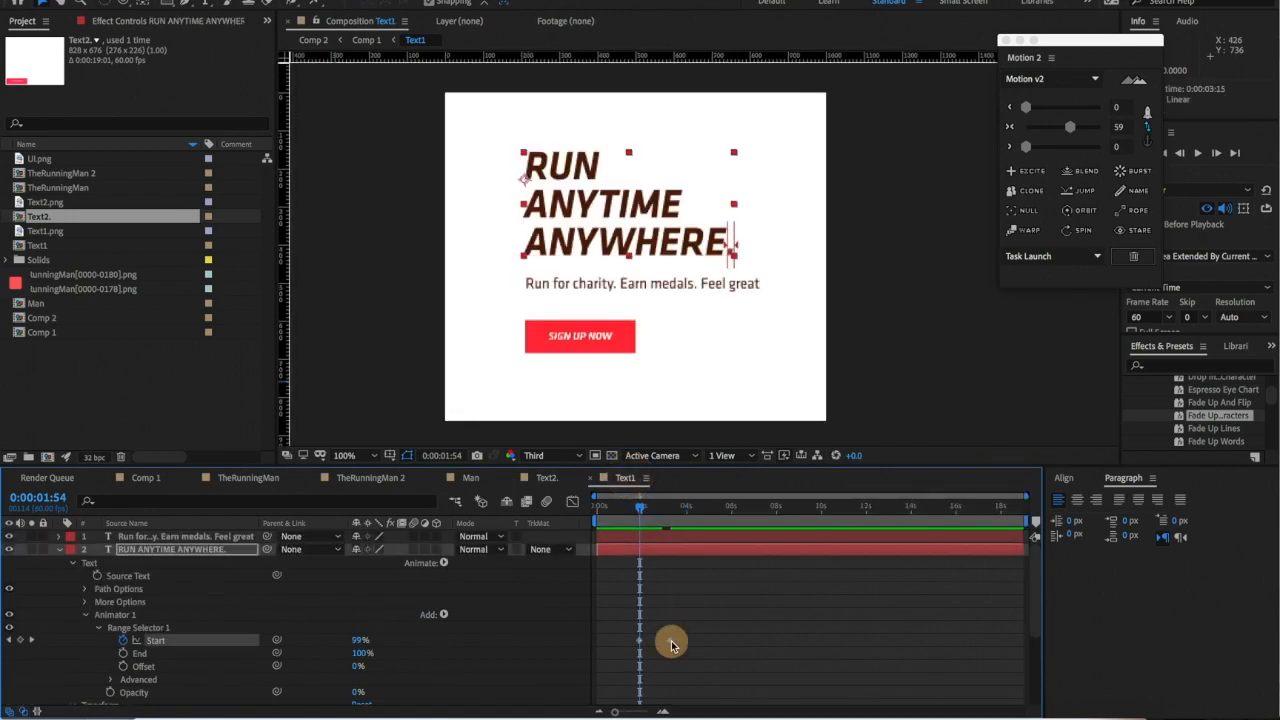
left_click(669, 645)
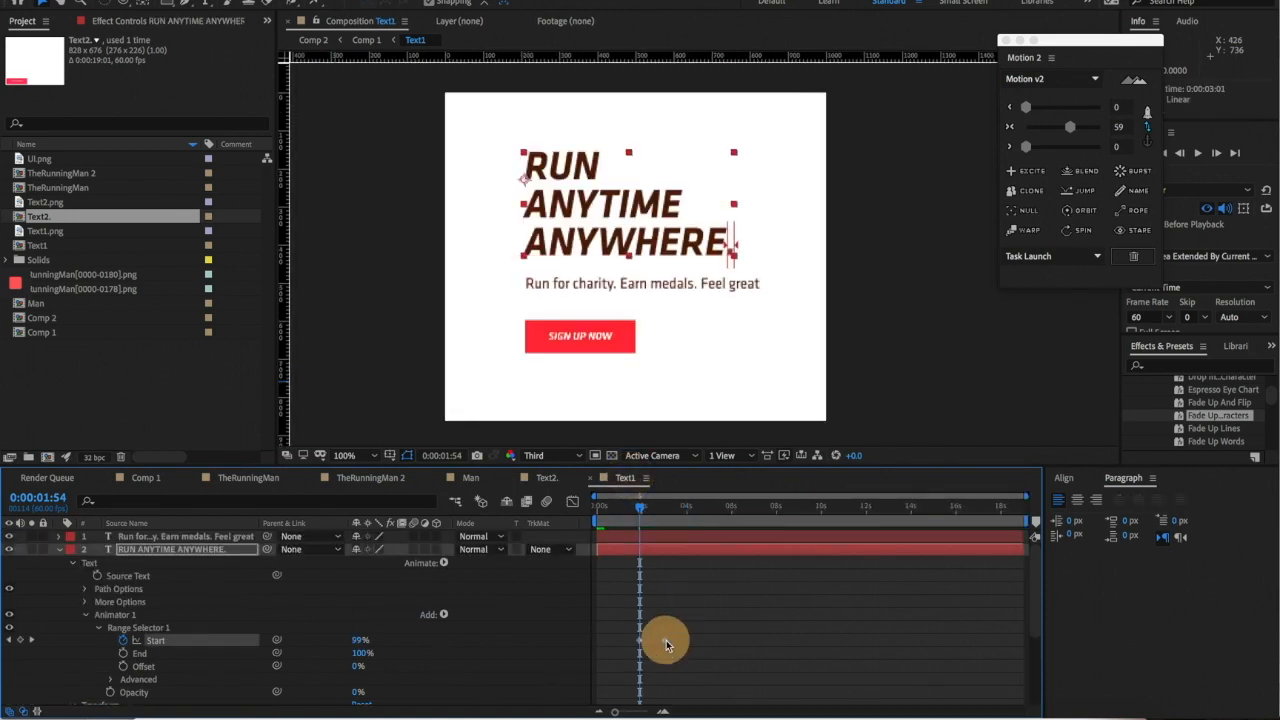
left_click(150, 478)
scroll(602, 209, "up", 1)
key("space")
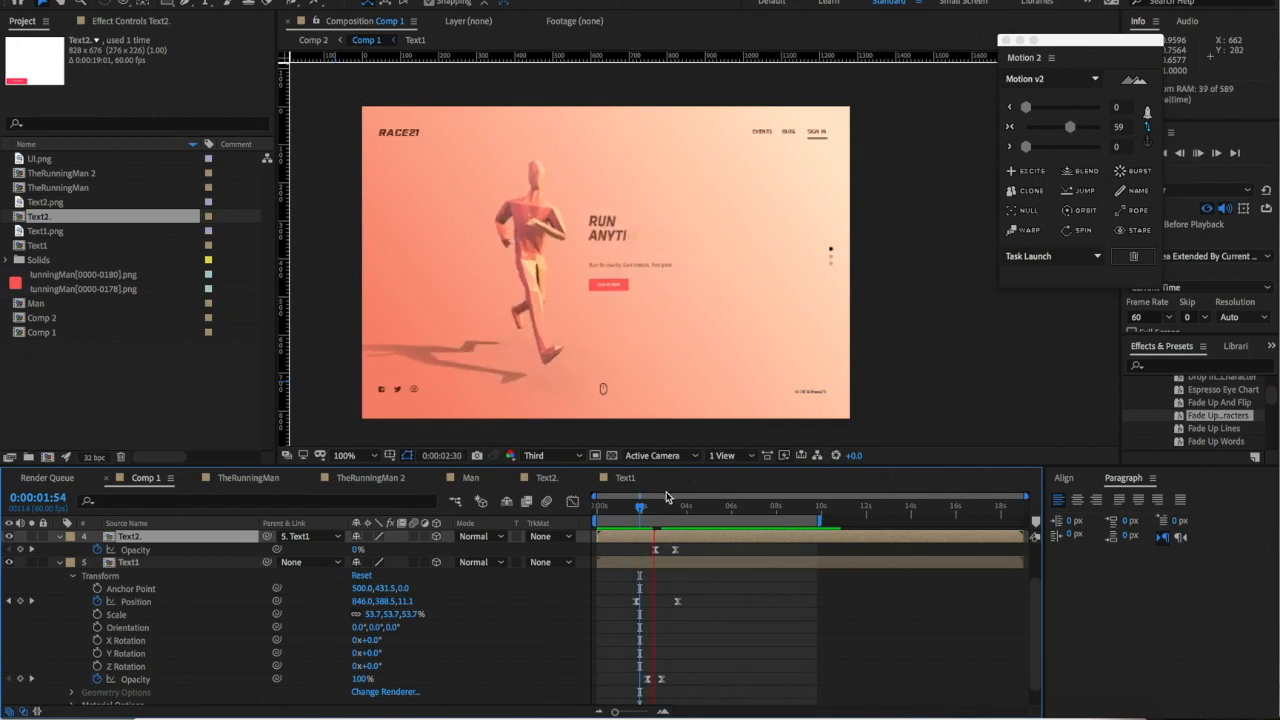
- Preview Comp 1 from 0:00:01:30 and shift Text1's opacity keyframes slightly earlier
left_click(630, 508)
key("space")
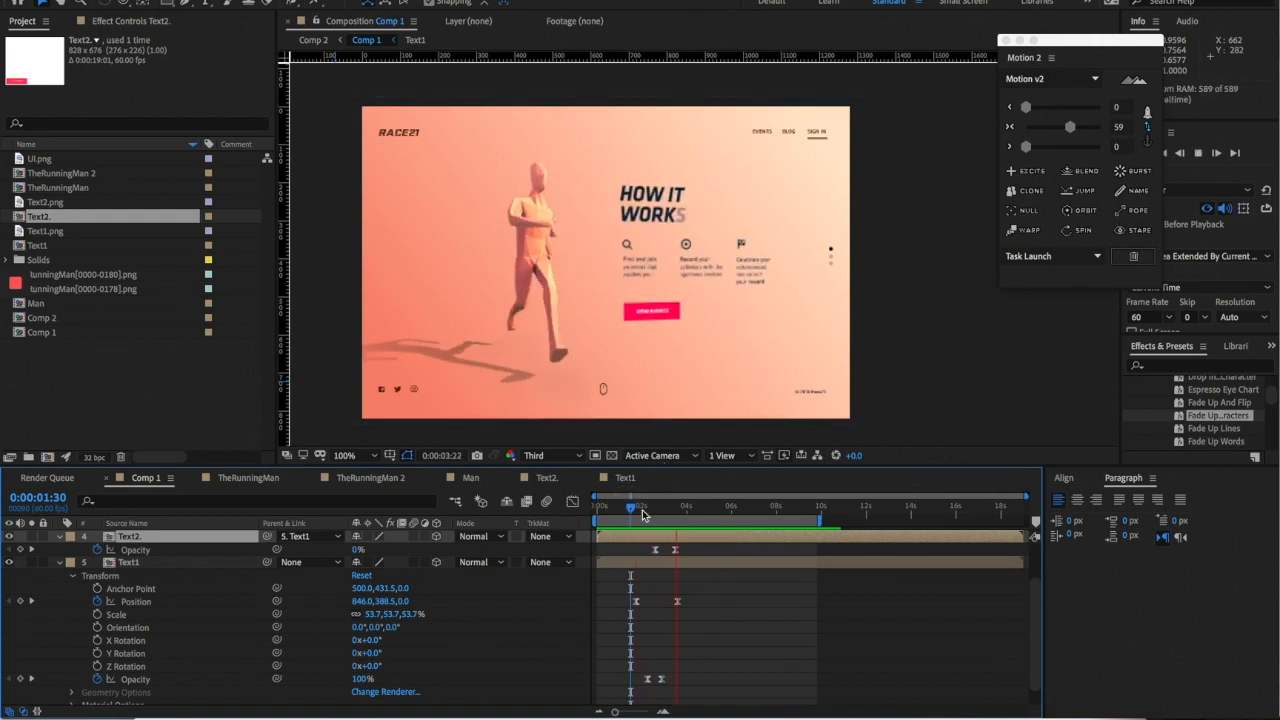
left_click(656, 243)
left_click(692, 280)
key("t")
left_click_drag(667, 625, 645, 628)
key("space")
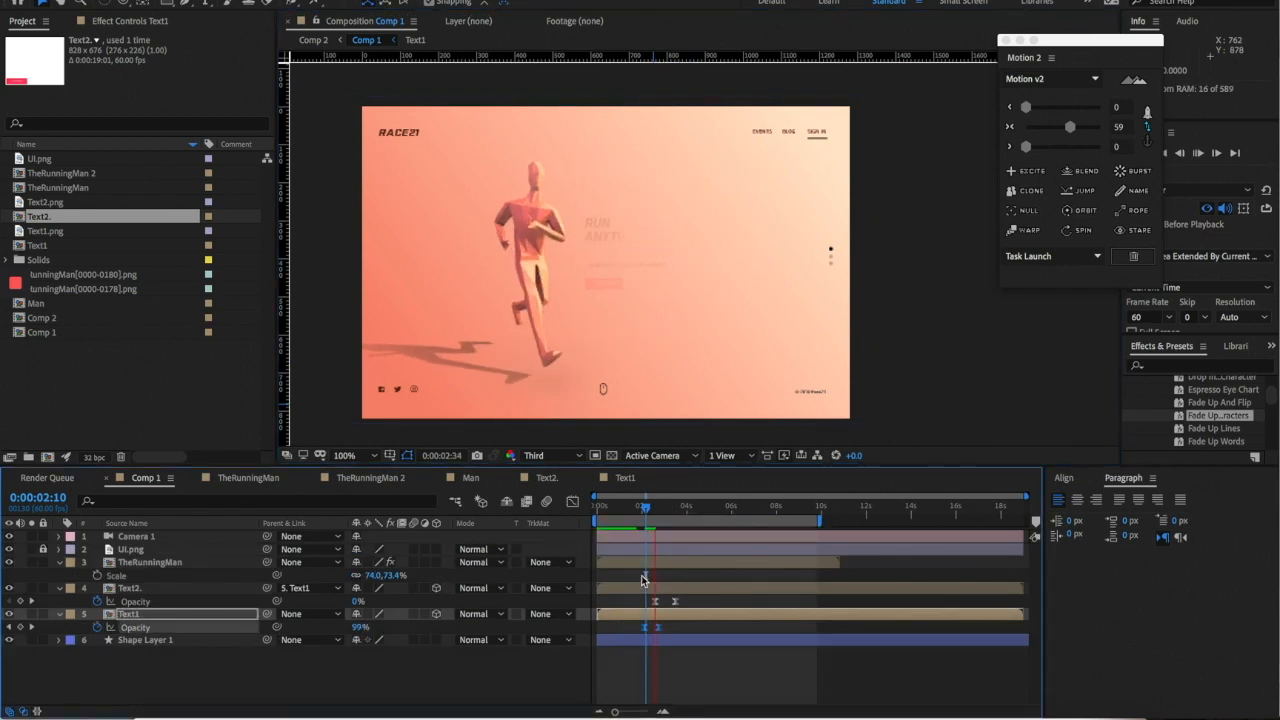
- Preview the headline fade repeatedly from 0:00:01:34 and 0:00:01:58, then return to 0:00:01:46
left_click(630, 505)
left_click(658, 628)
key("space")
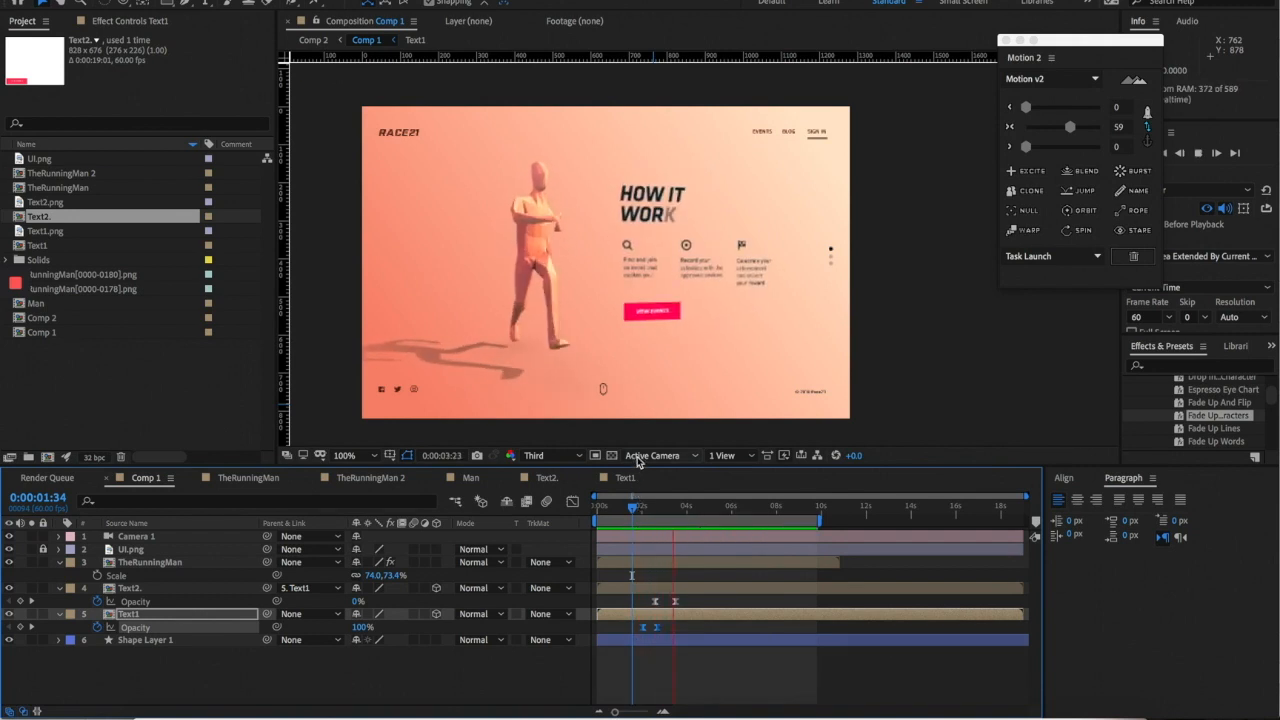
scroll(700, 260, "down", 2)
key("space")
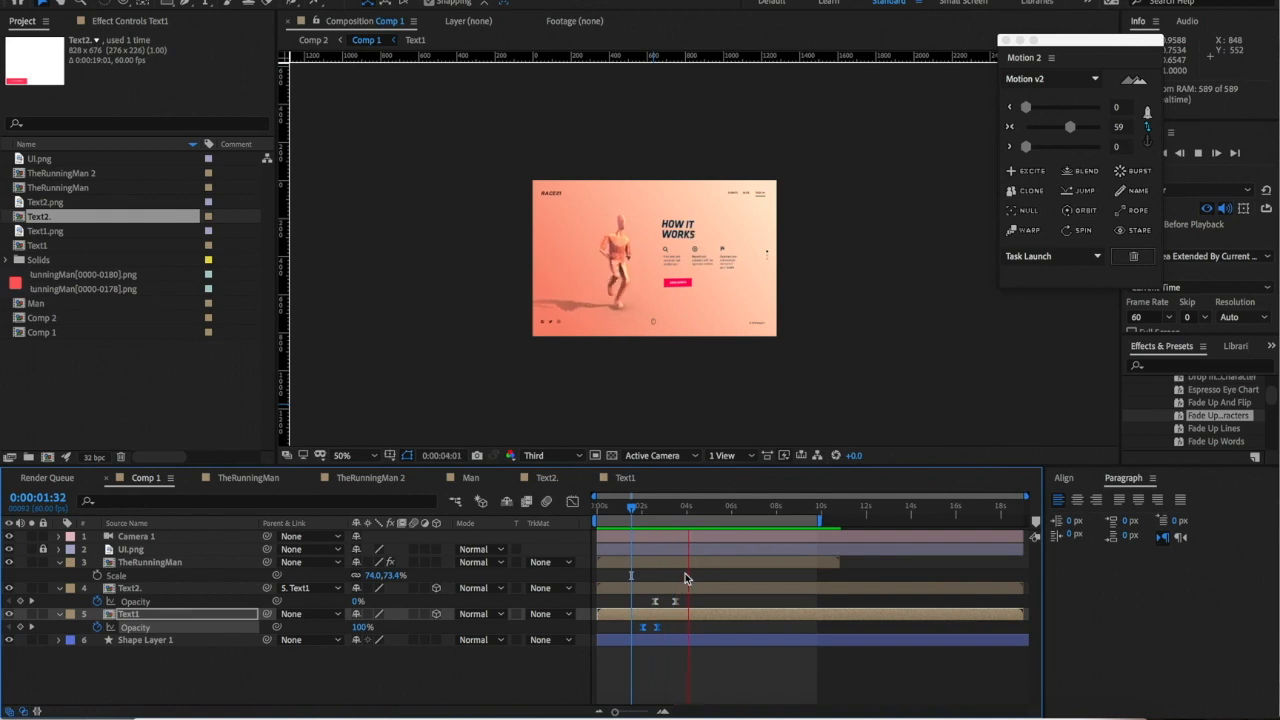
left_click(641, 509)
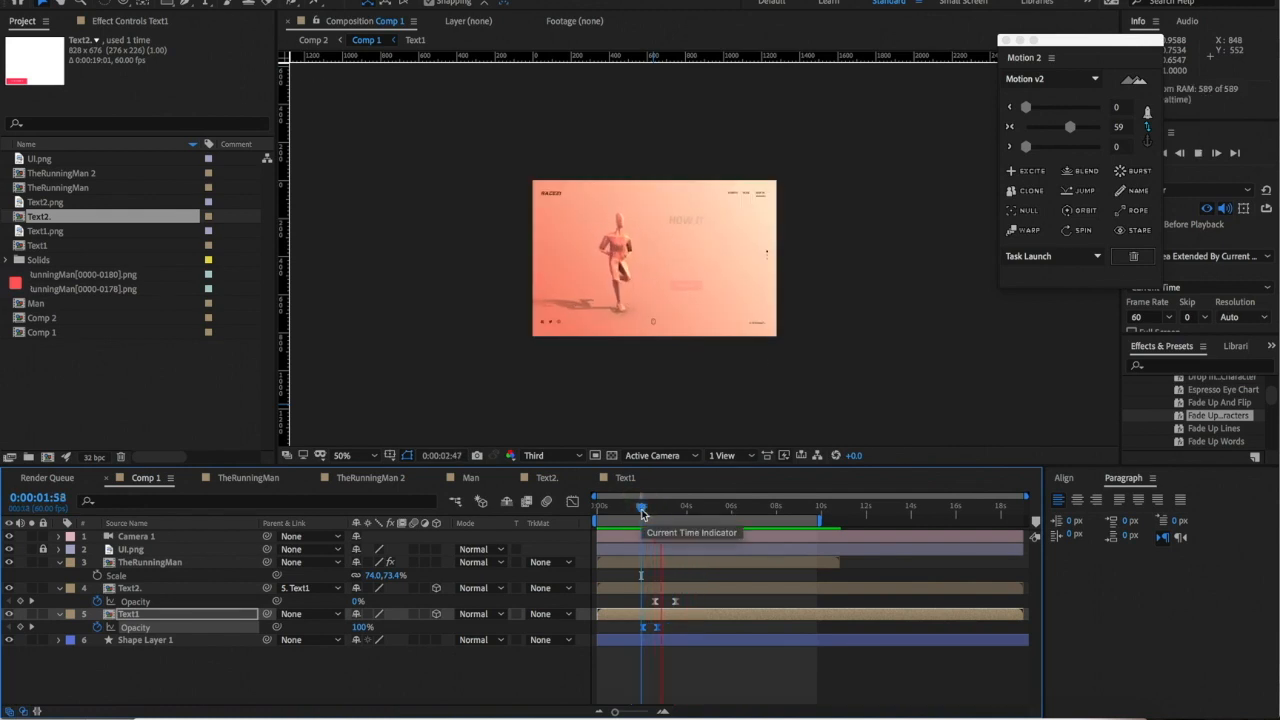
scroll(703, 250, "up", 2)
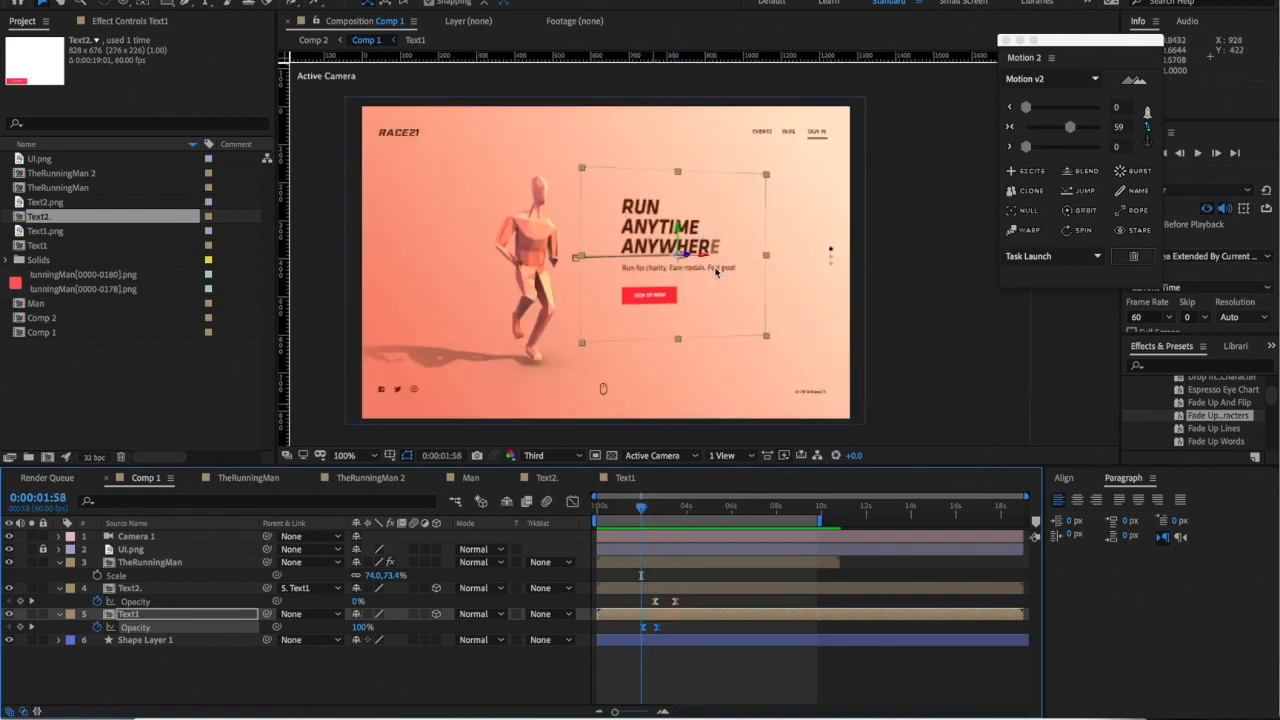
key("space")
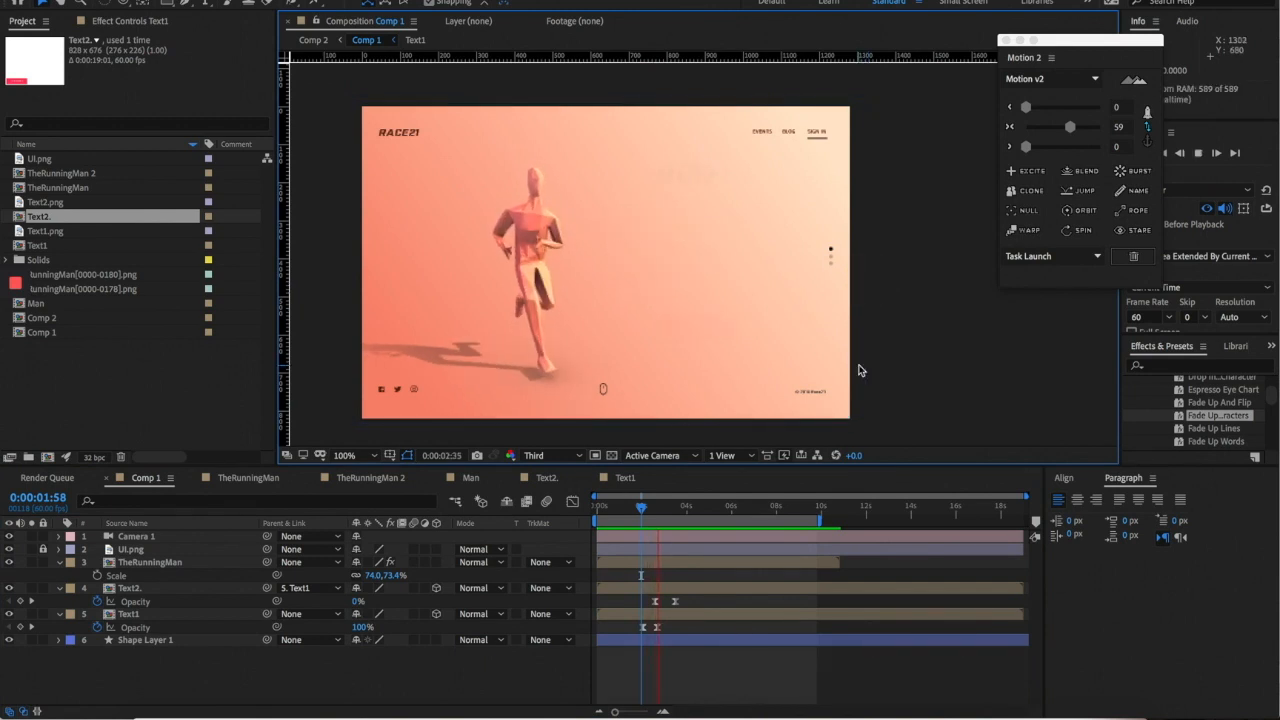
left_click(635, 511)
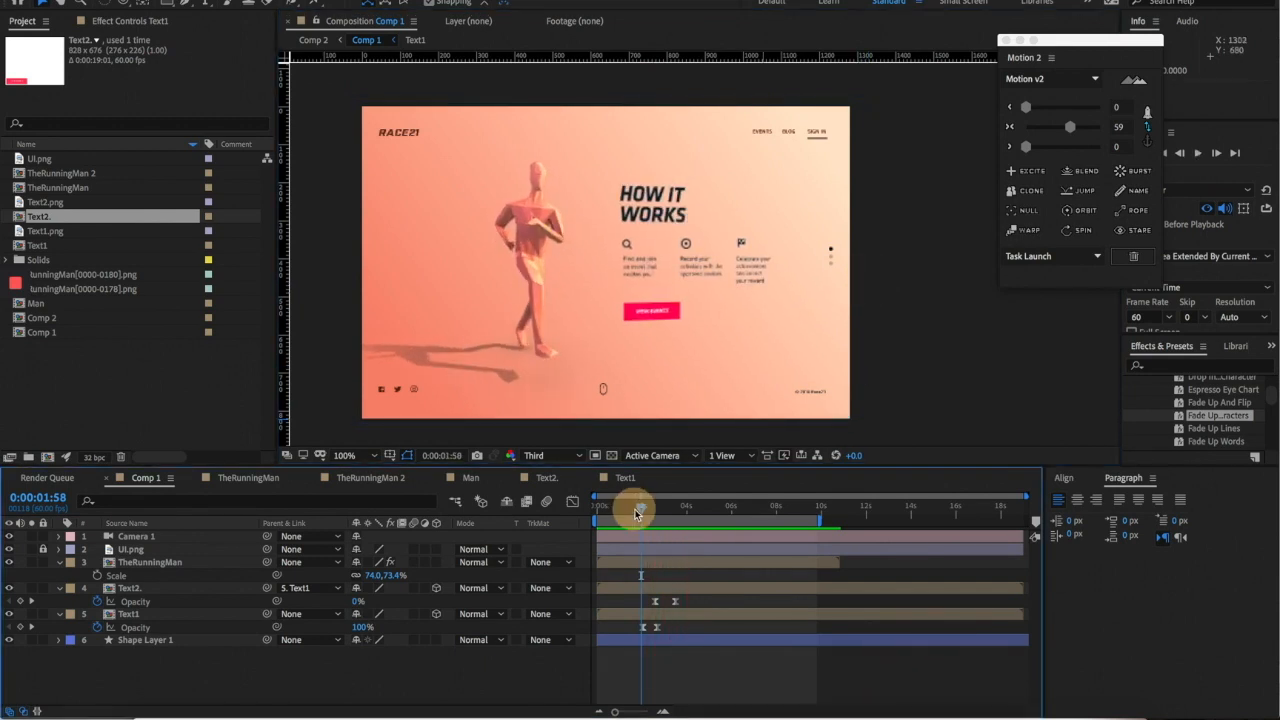
left_click_drag(635, 511, 637, 508)
- Preview the comp through to 0:00:02:12, then select the Text1 layer in Comp 1
scroll(785, 330, "down", 3)
scroll(785, 330, "up", 3)
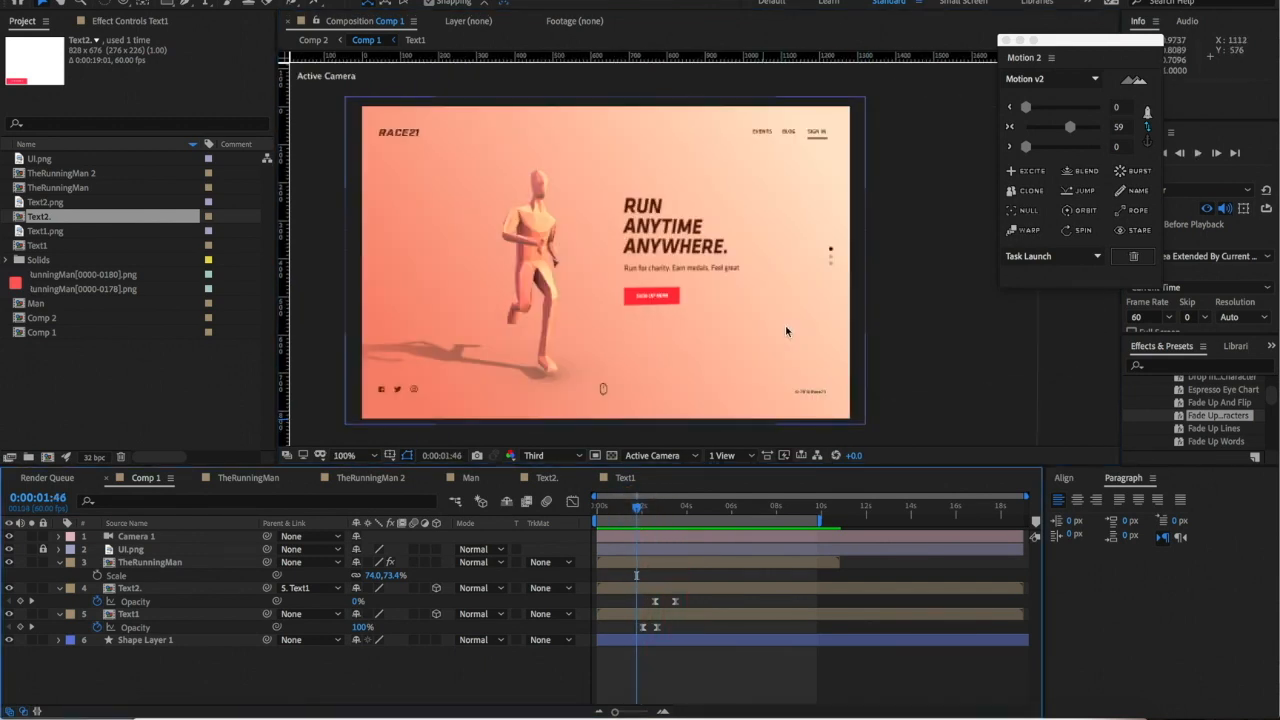
left_click(175, 640)
left_click_drag(666, 246, 720, 227)
key("space")
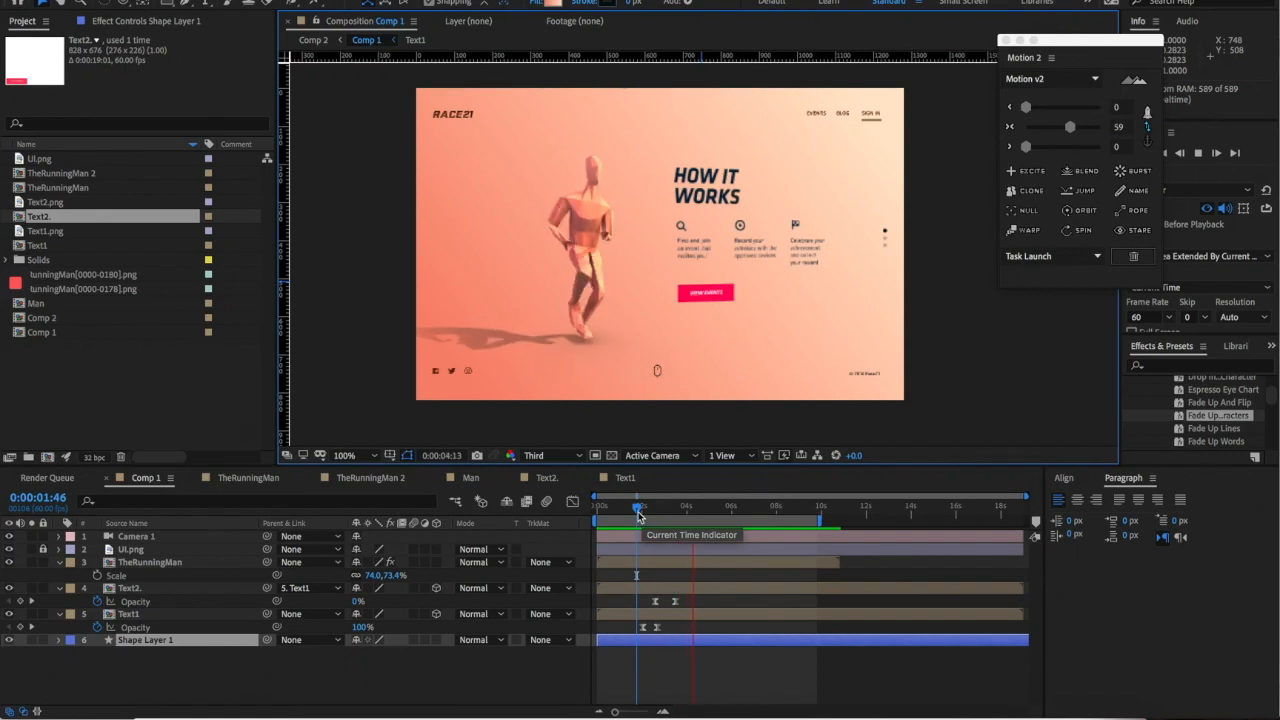
left_click_drag(638, 514, 646, 507)
left_click(938, 328)
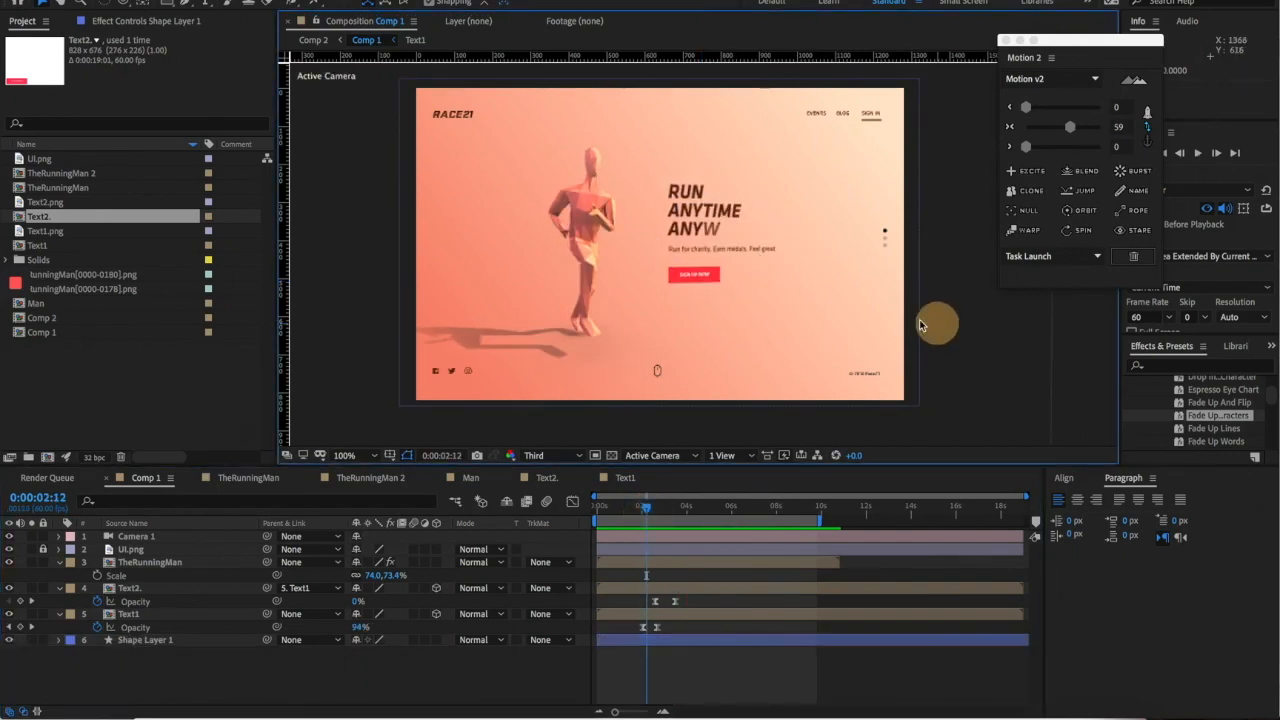
left_click(751, 251)
- In Text1, keyframe the subtitle and SIGN UP NOW button to fade to 0% opacity at 0:00:02:10
double_click(751, 251)
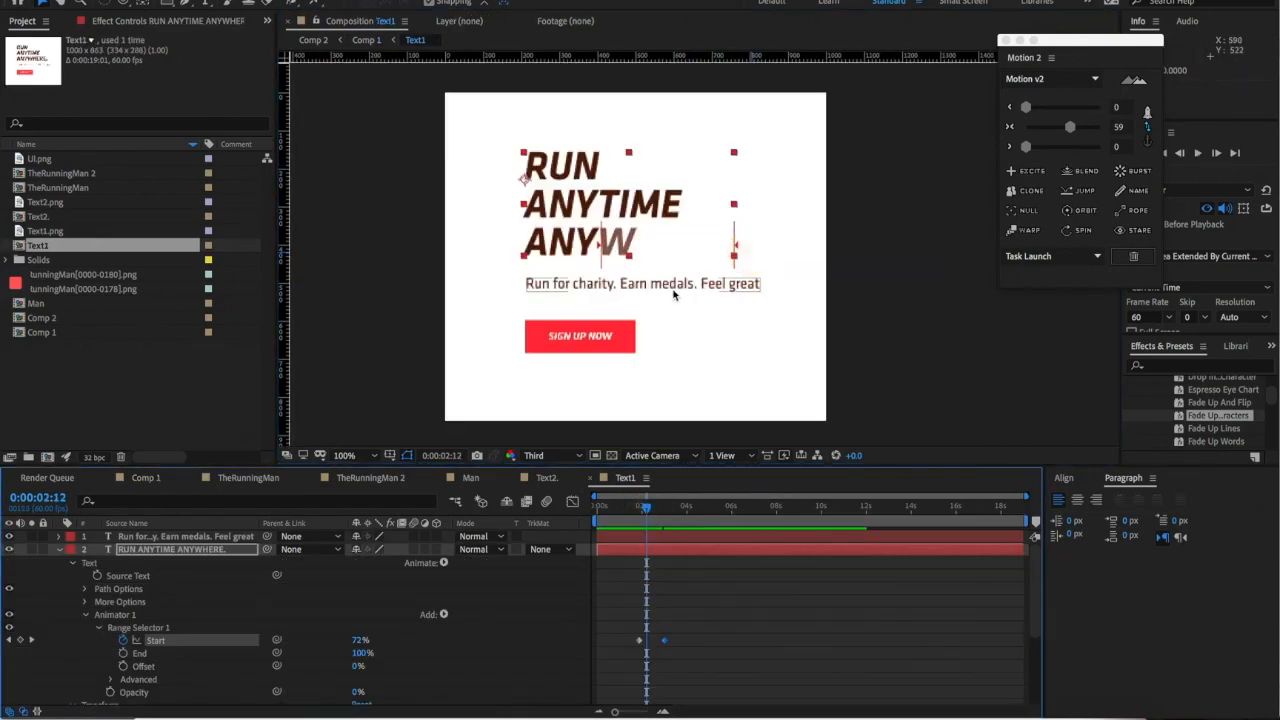
left_click(671, 290)
left_click(592, 340, "shift")
left_click_drag(623, 515, 658, 509)
key("t")
left_click(97, 550)
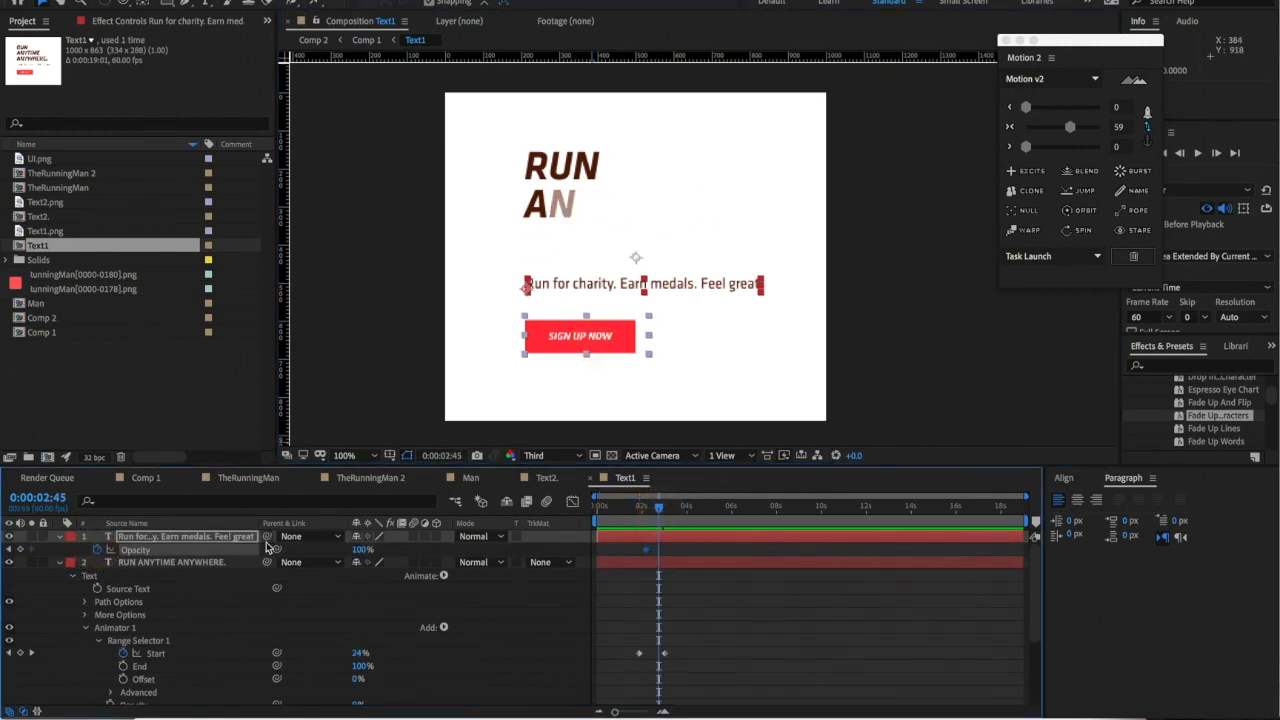
left_click_drag(362, 549, 213, 537)
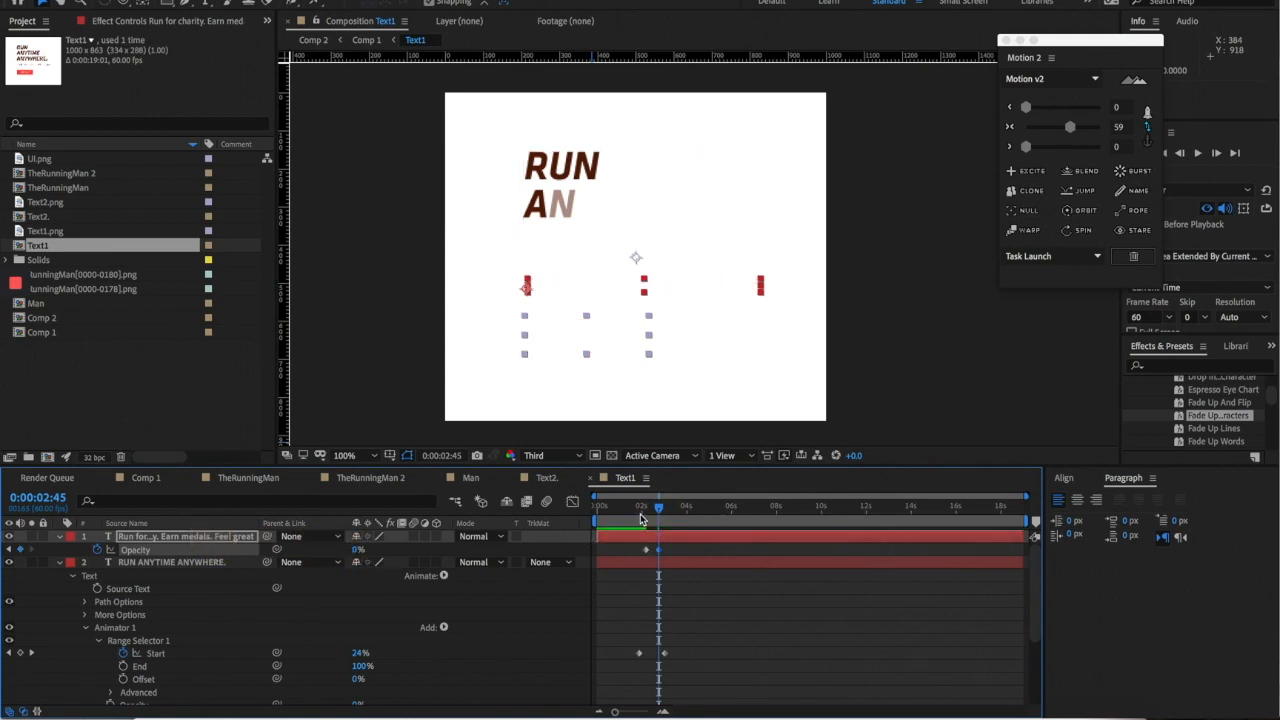
- Preview from 0:00:01:56 and apply easing to the subtitle's two Opacity keyframes
left_click(641, 515)
key("space")
left_click(640, 515)
left_click_drag(635, 547, 678, 560)
left_click(1066, 125)
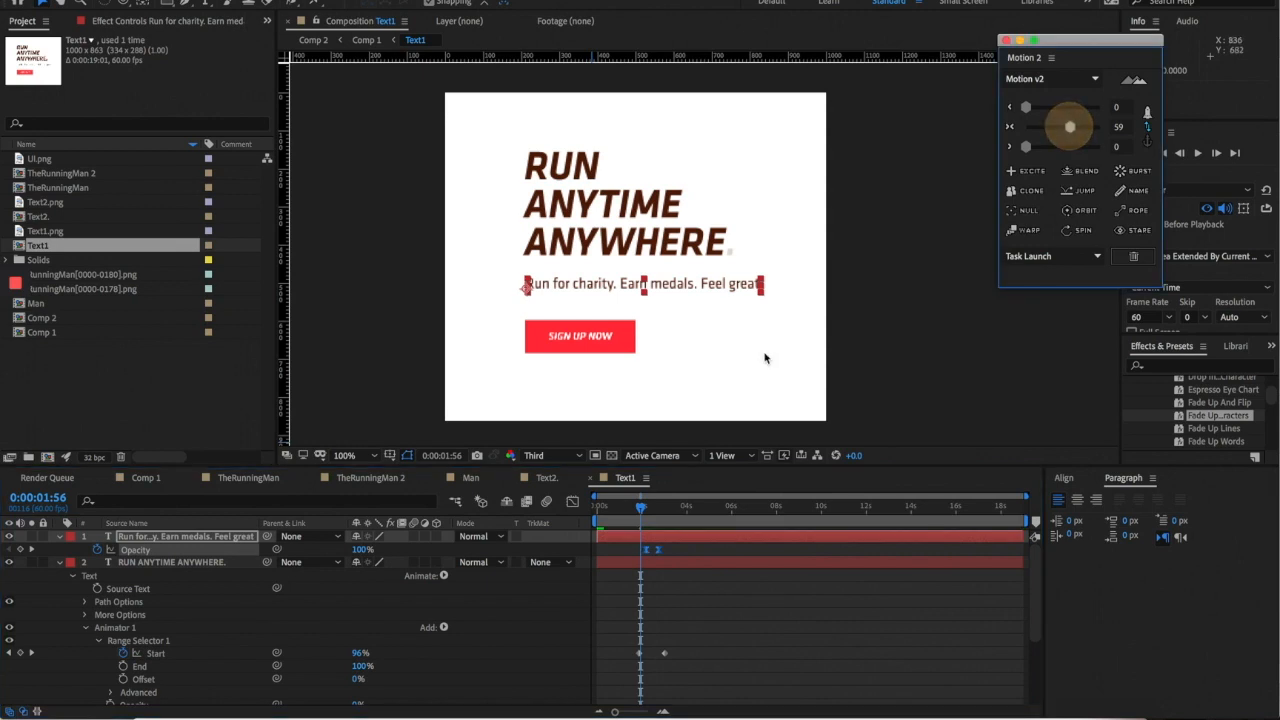
- Ease the SIGN UP NOW button's Opacity keyframes, then preview Text1 and Comp 1
left_click(914, 326)
left_click(620, 336)
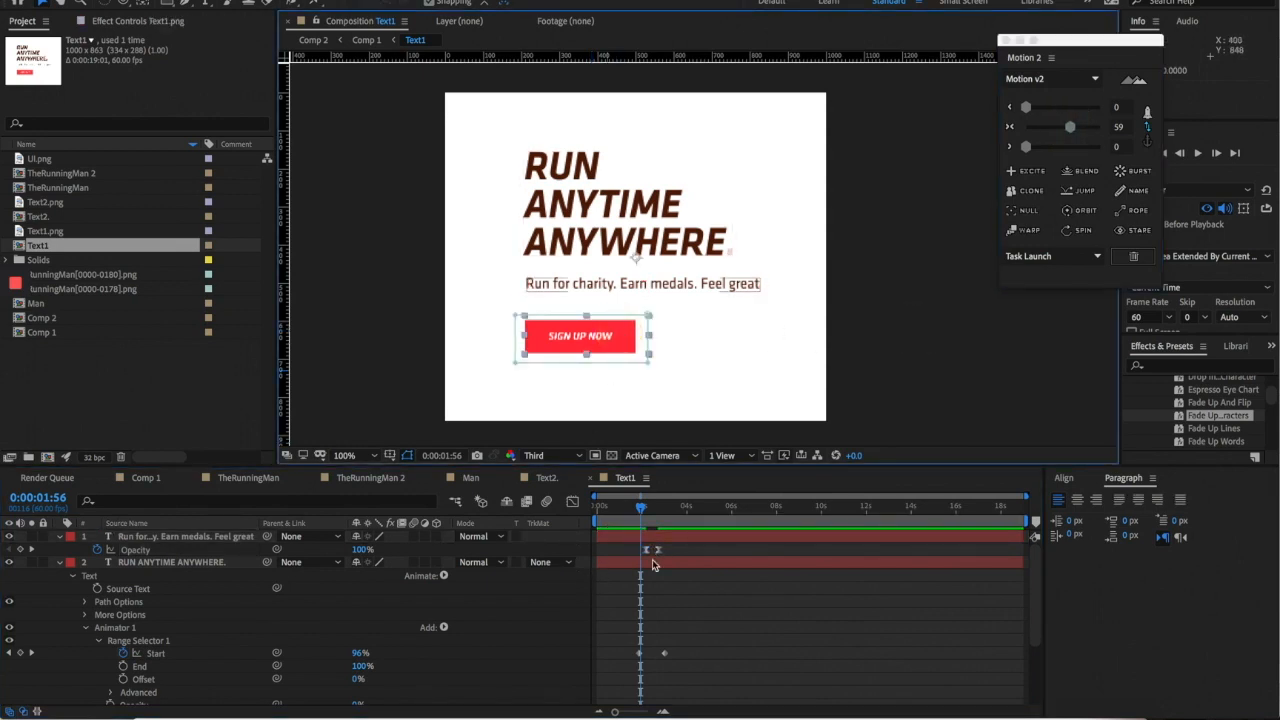
scroll(652, 565, "down", 5)
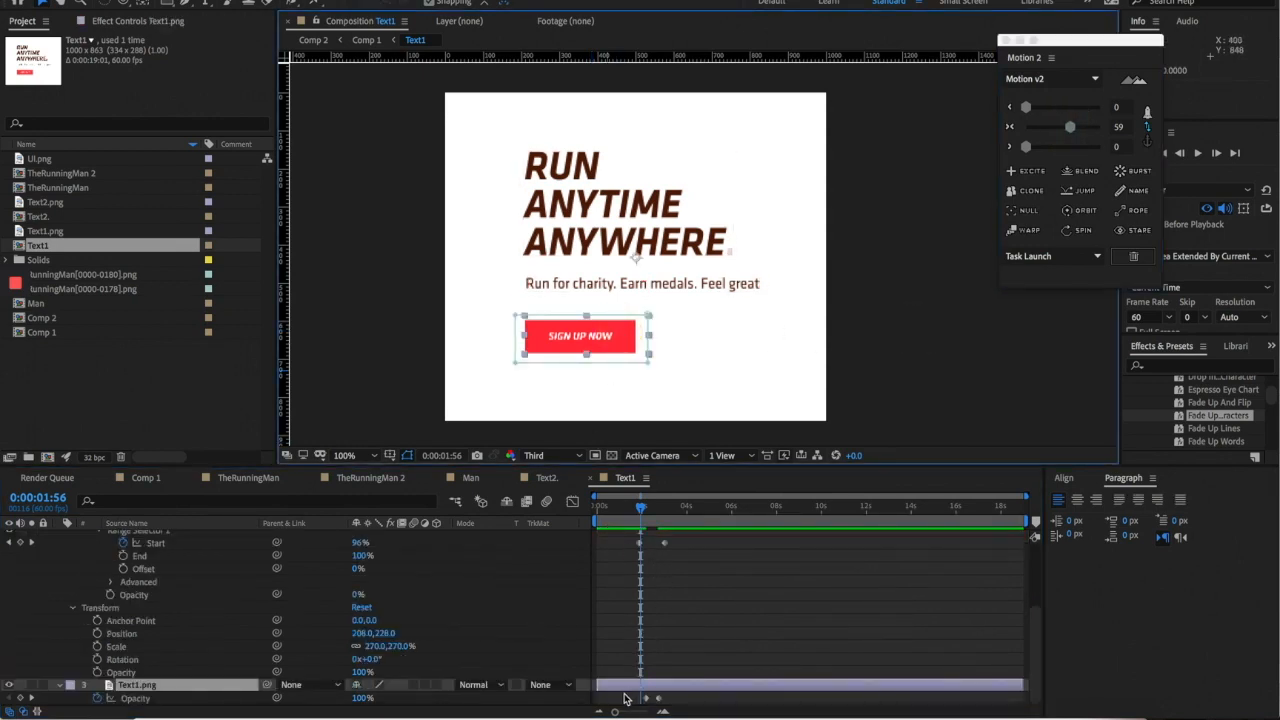
left_click(626, 697)
left_click(1071, 127)
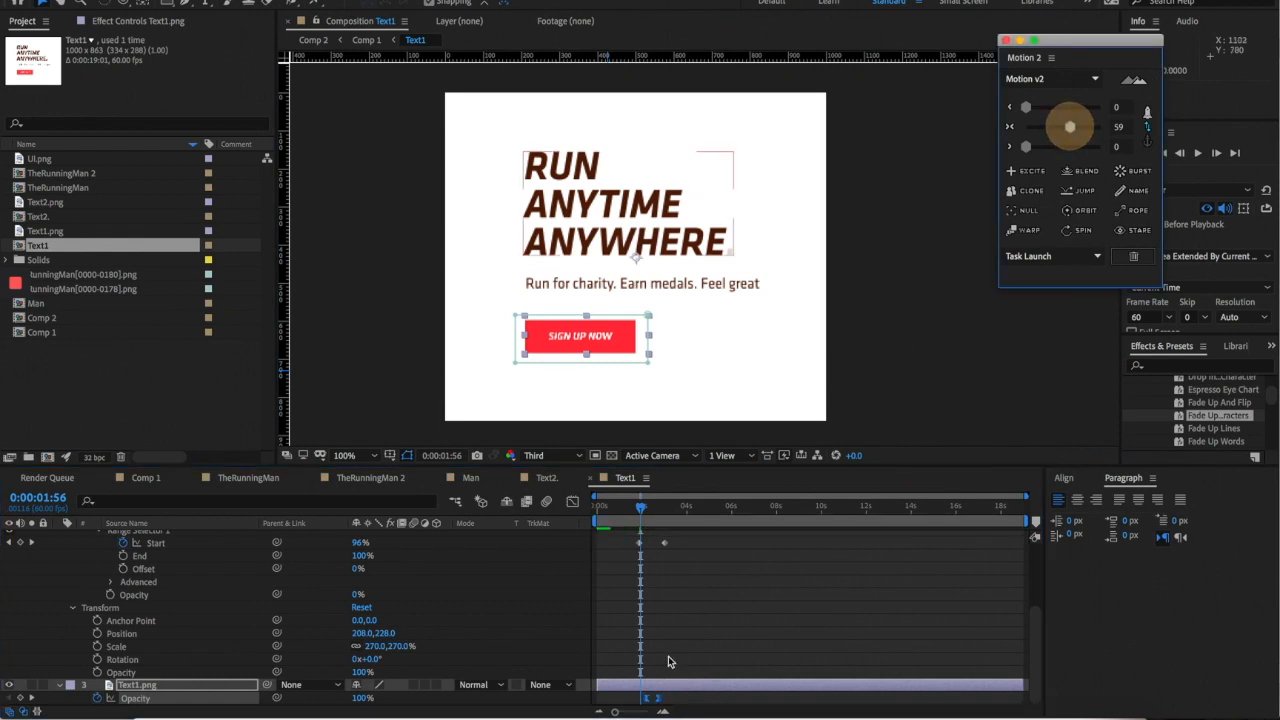
key("space")
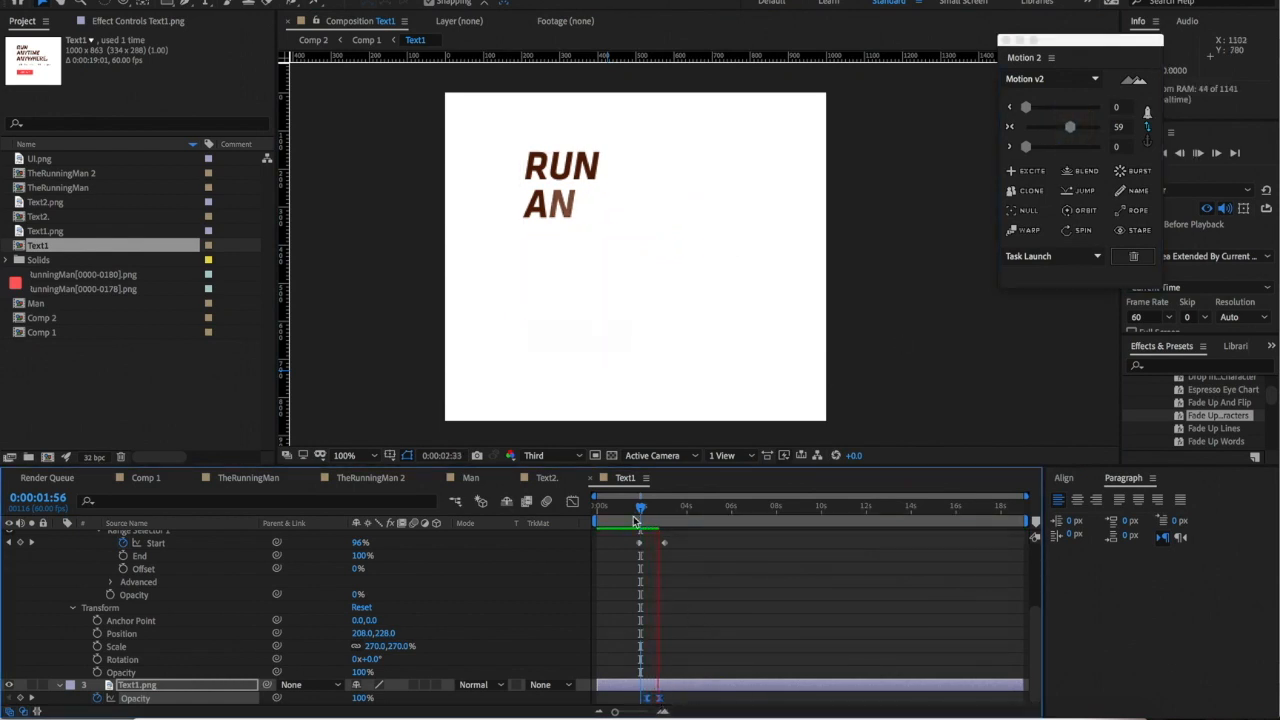
left_click(145, 479)
key("space")
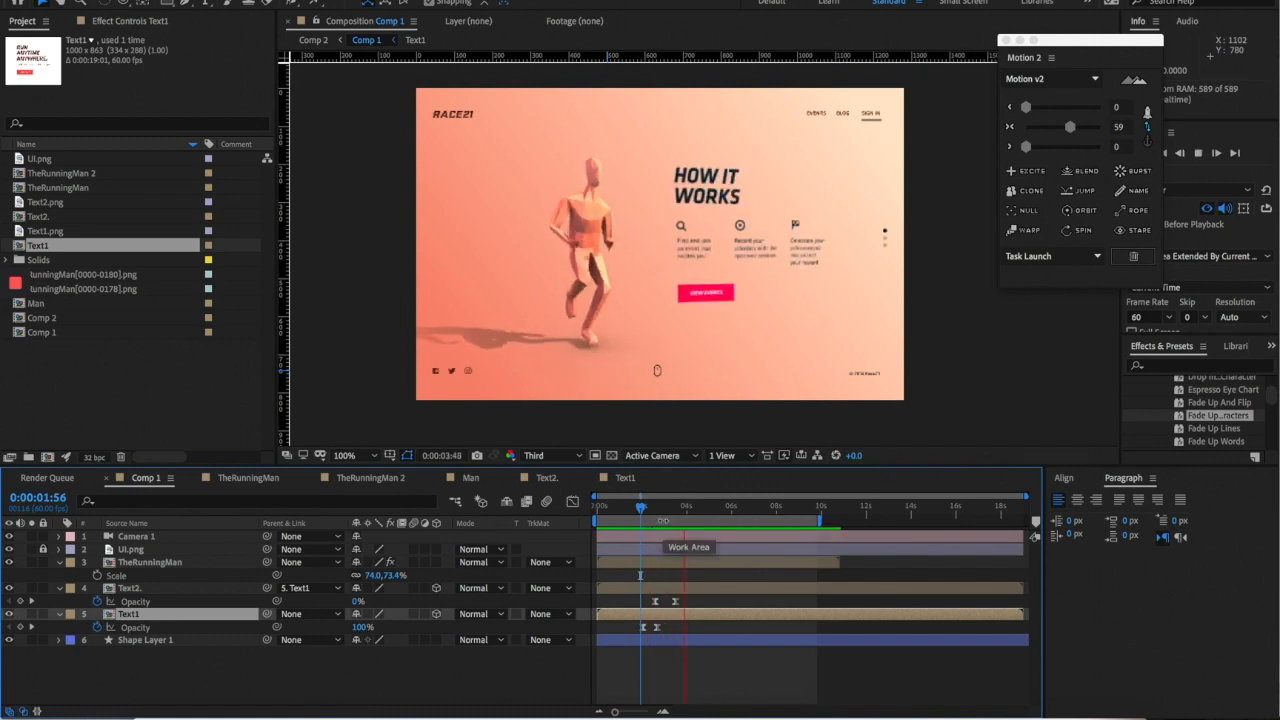
- Select Shape Layer 1 at the RUN ANYTIME ANYWHERE frame and reveal its Gradient Fill 1 settings
left_click(694, 507)
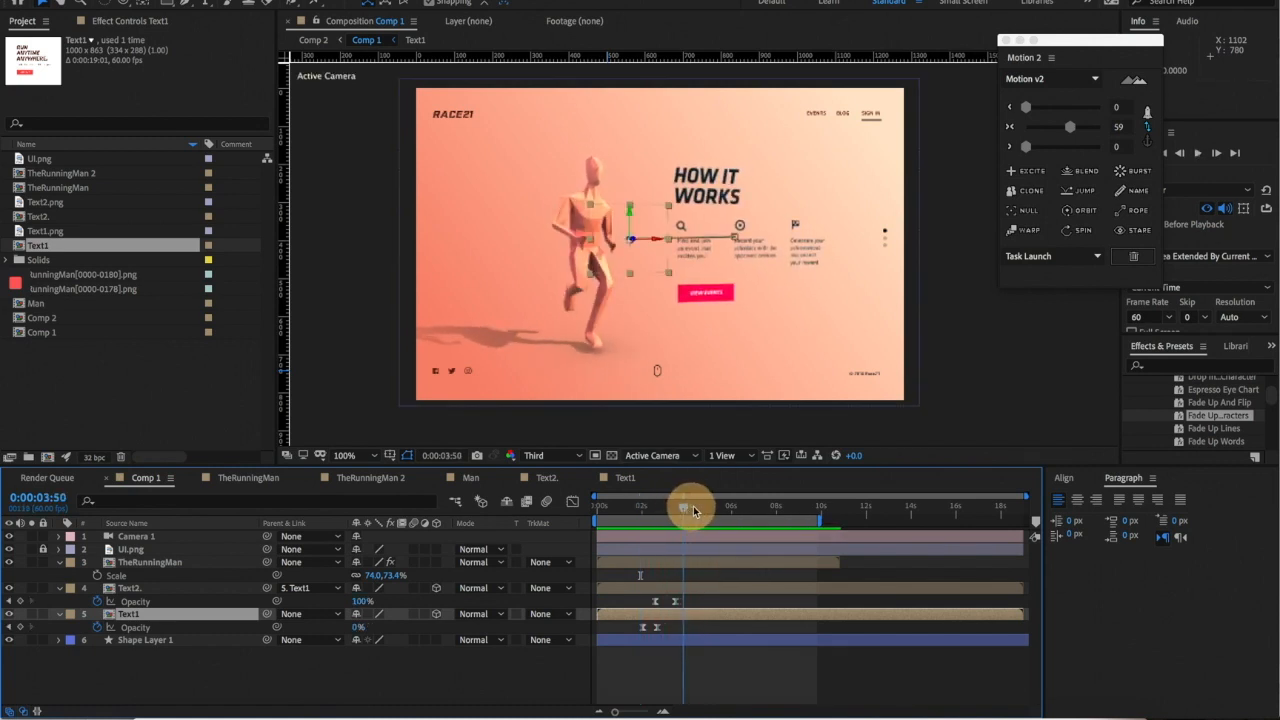
left_click(913, 372)
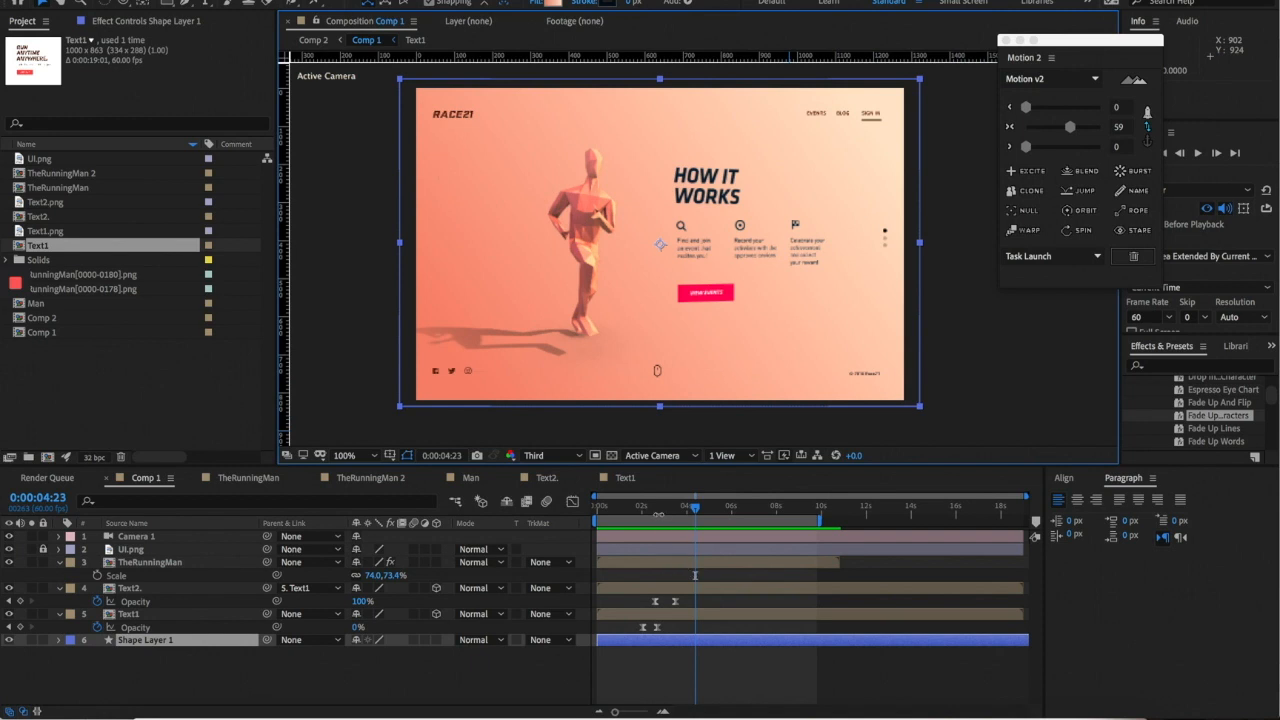
mouse_move(658, 517)
left_mouse_down()
mouse_move(631, 521)
mouse_move(639, 514)
left_mouse_up()
left_click(58, 640)
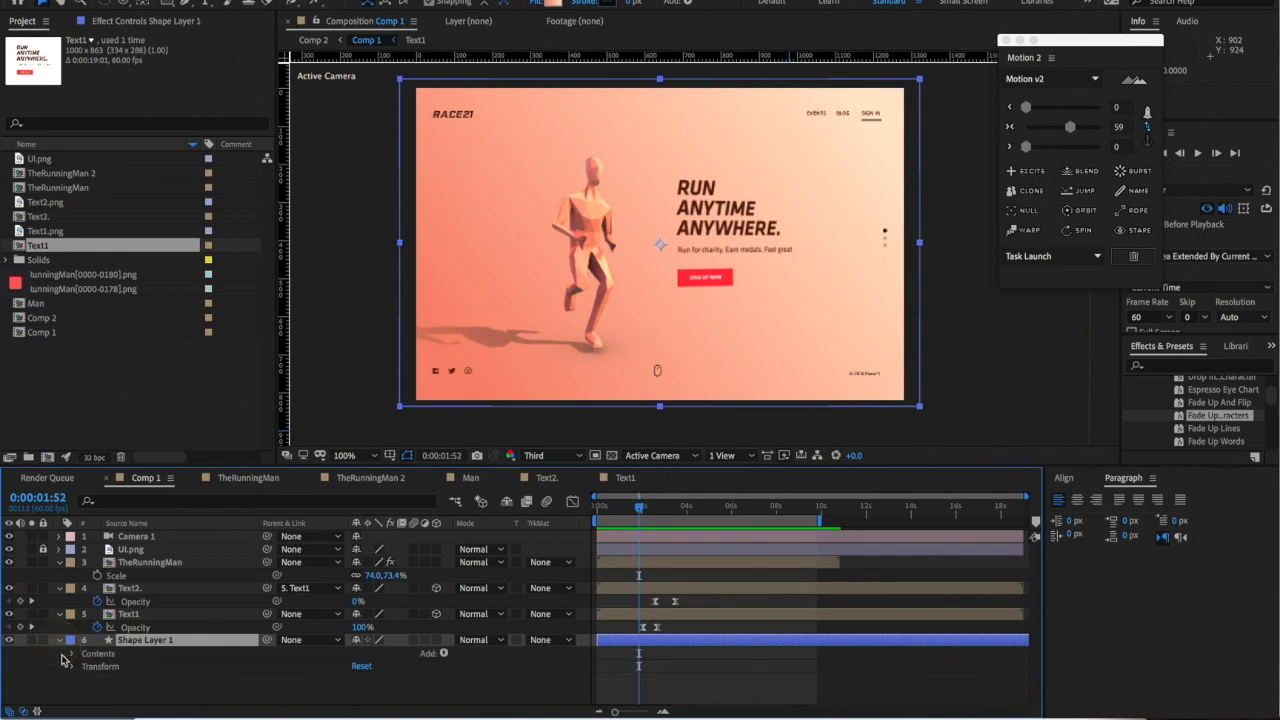
left_click(72, 654)
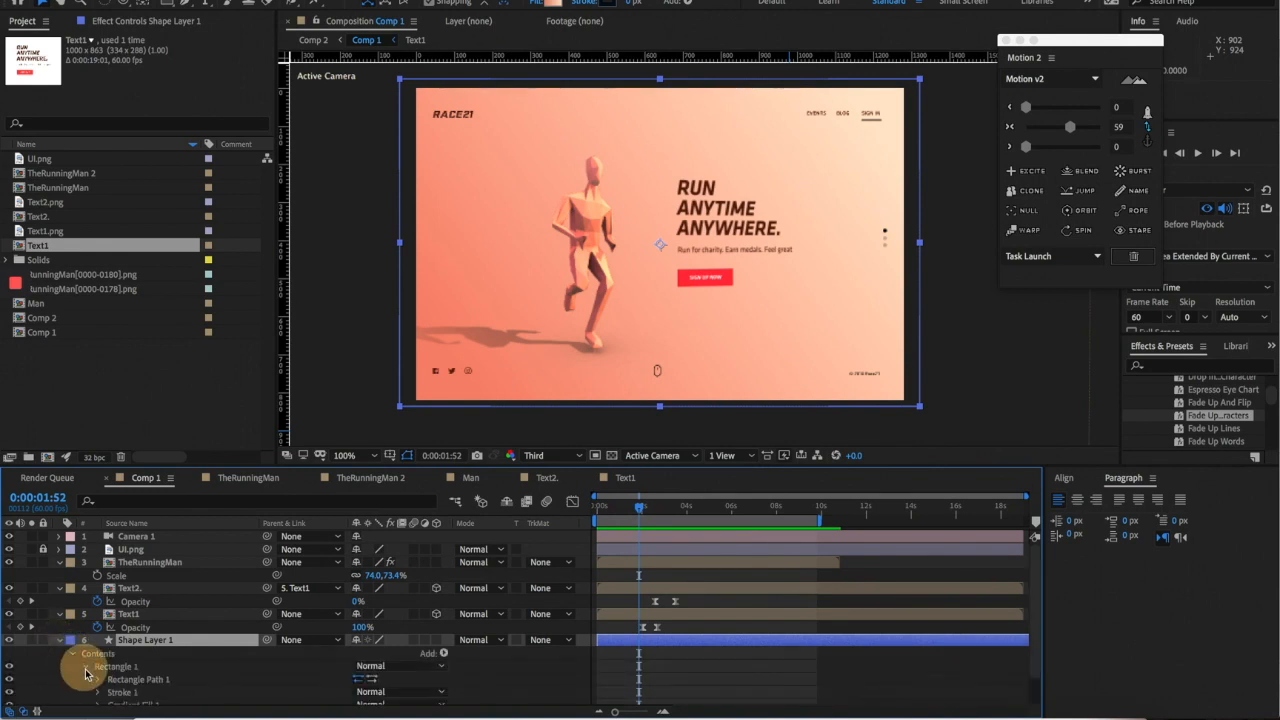
left_click(85, 667)
left_click(97, 685)
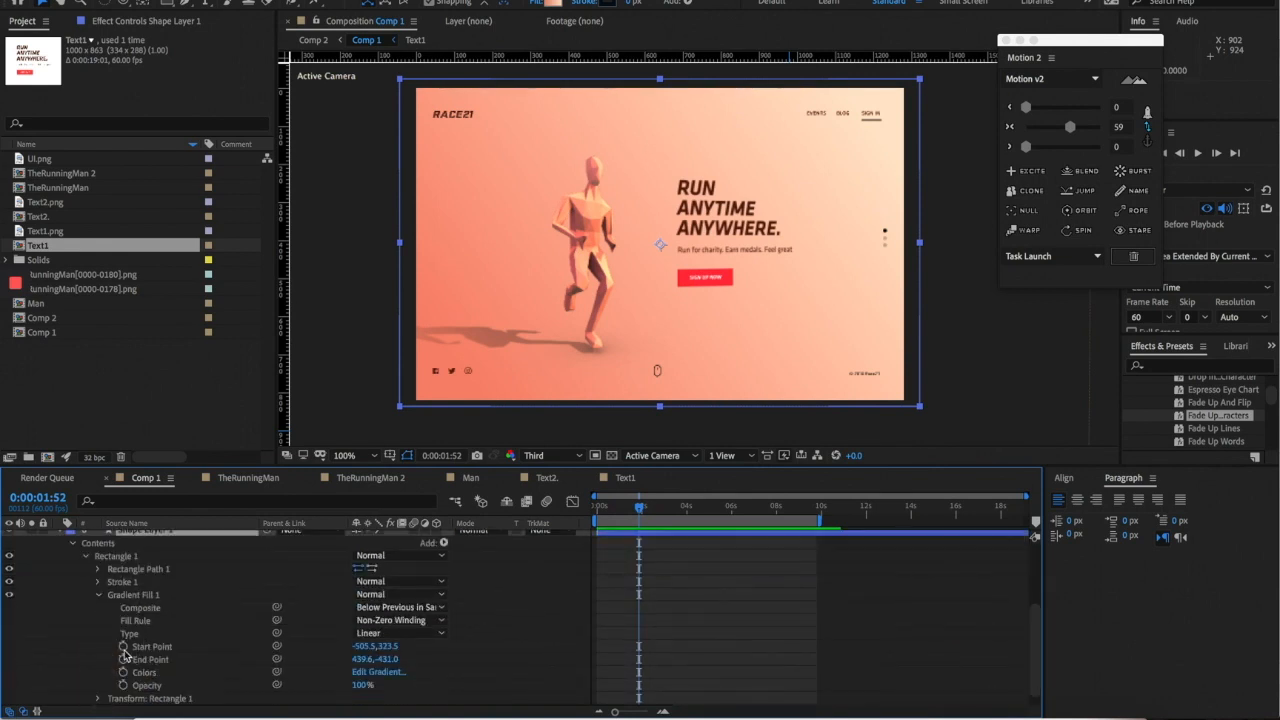
- Keyframe the gradient's Start Point, End Point and Colors, then edit Colors at 3:26
left_click(123, 646)
left_click(123, 659)
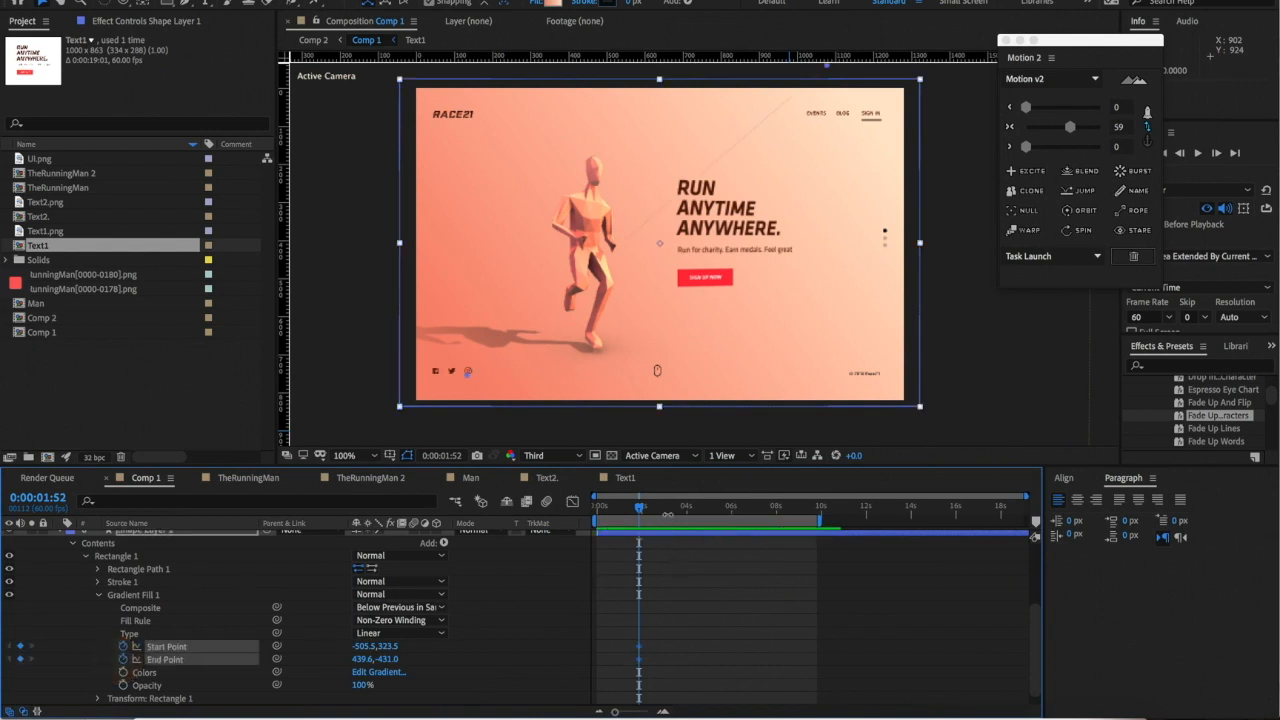
left_click(123, 672)
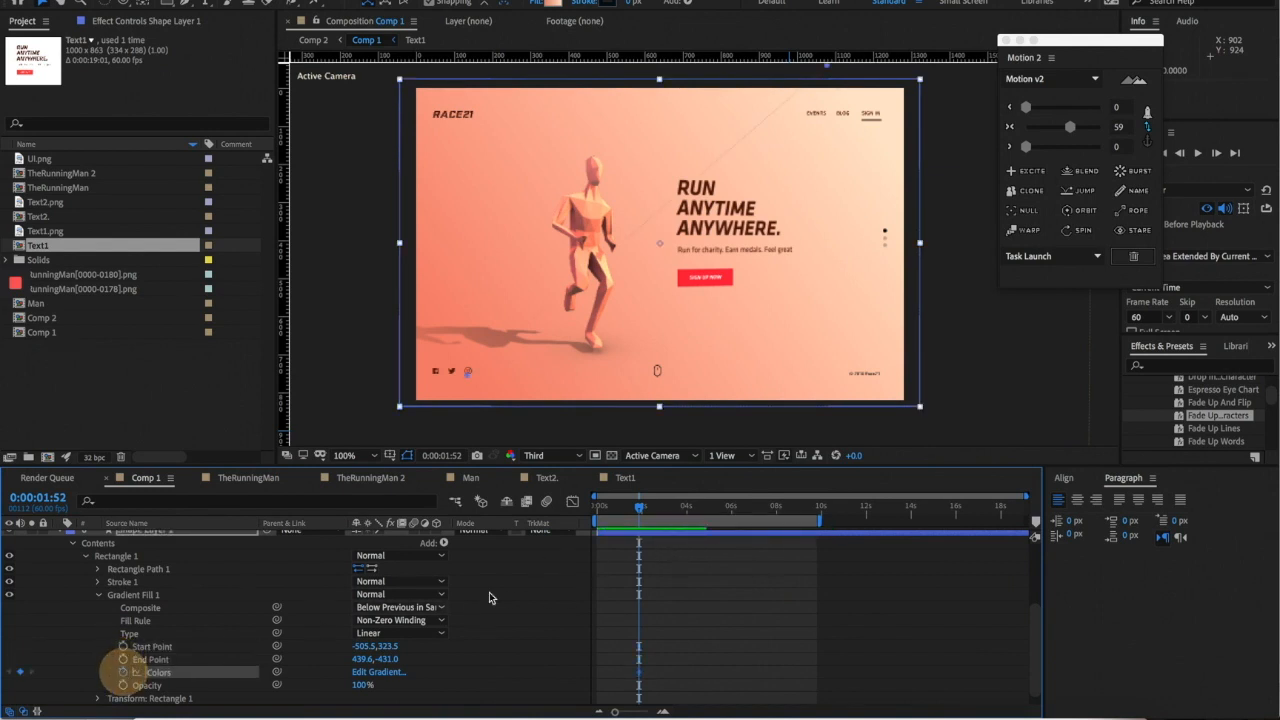
mouse_move(675, 516)
left_mouse_down()
mouse_move(686, 508)
mouse_move(660, 508)
mouse_move(673, 508)
left_mouse_up()
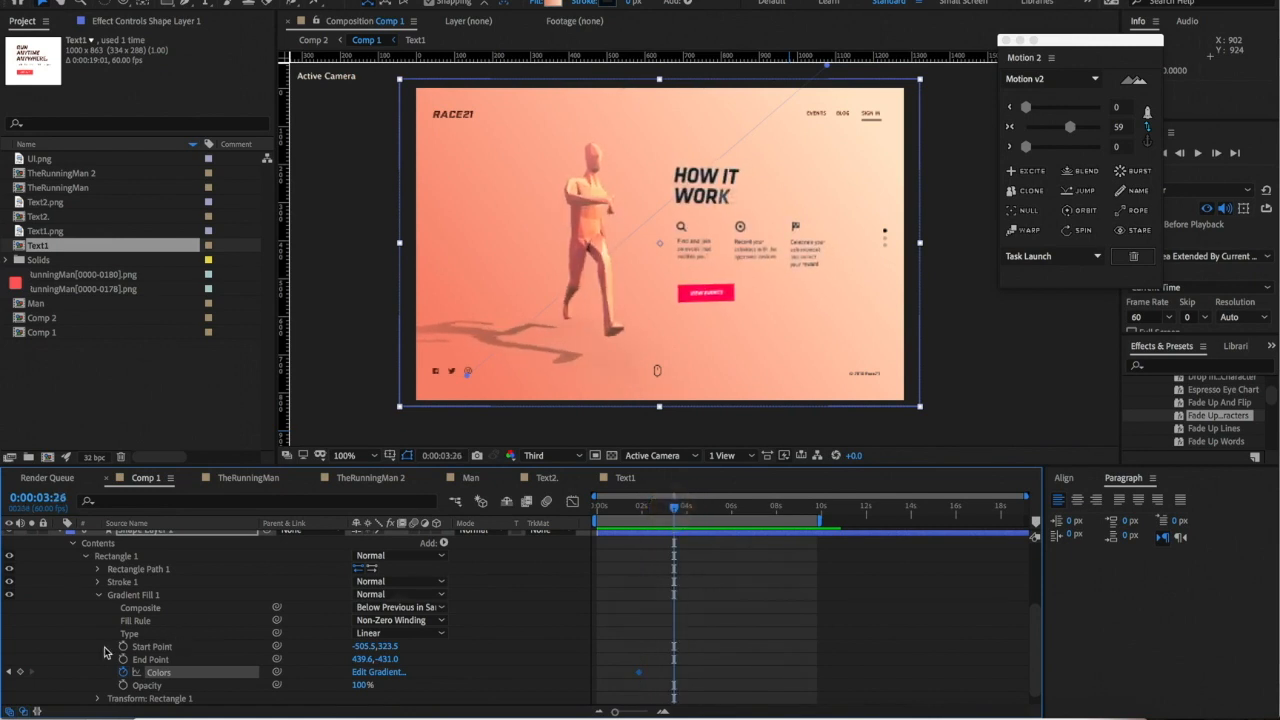
left_click(22, 677)
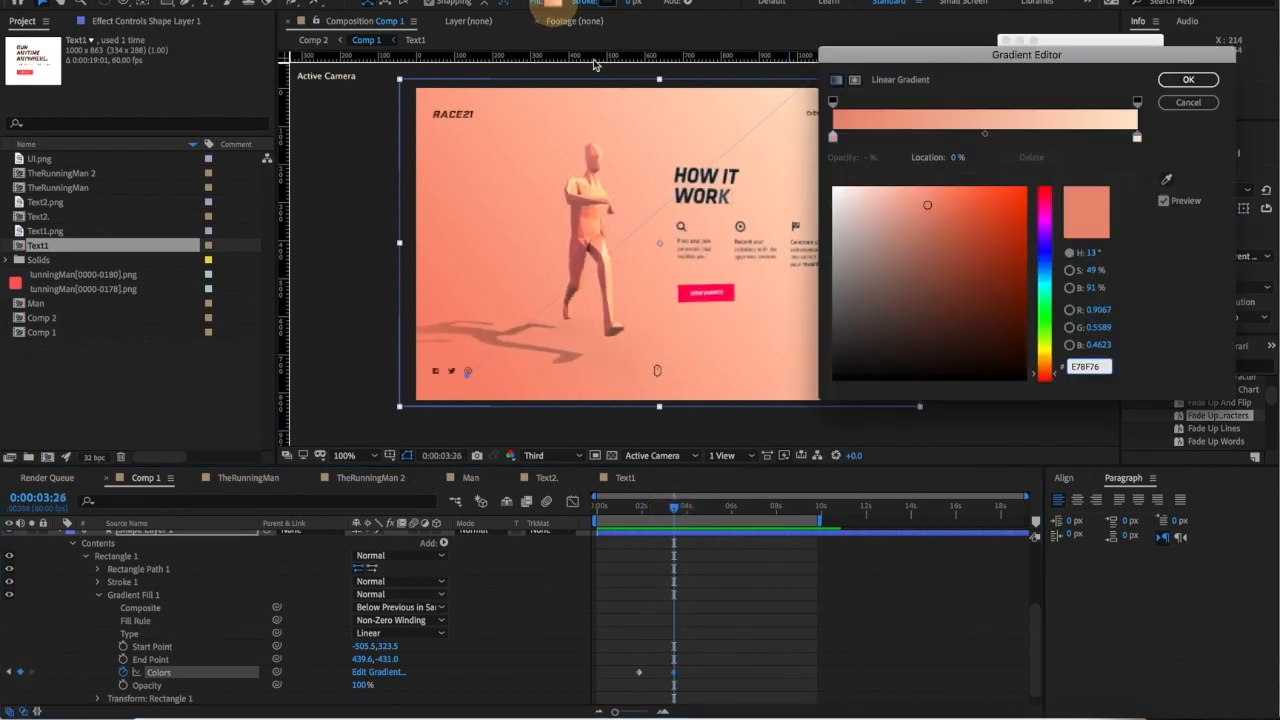
- Set the gradient's left stop to deep green and the right stop to pale mint green
left_click(831, 139)
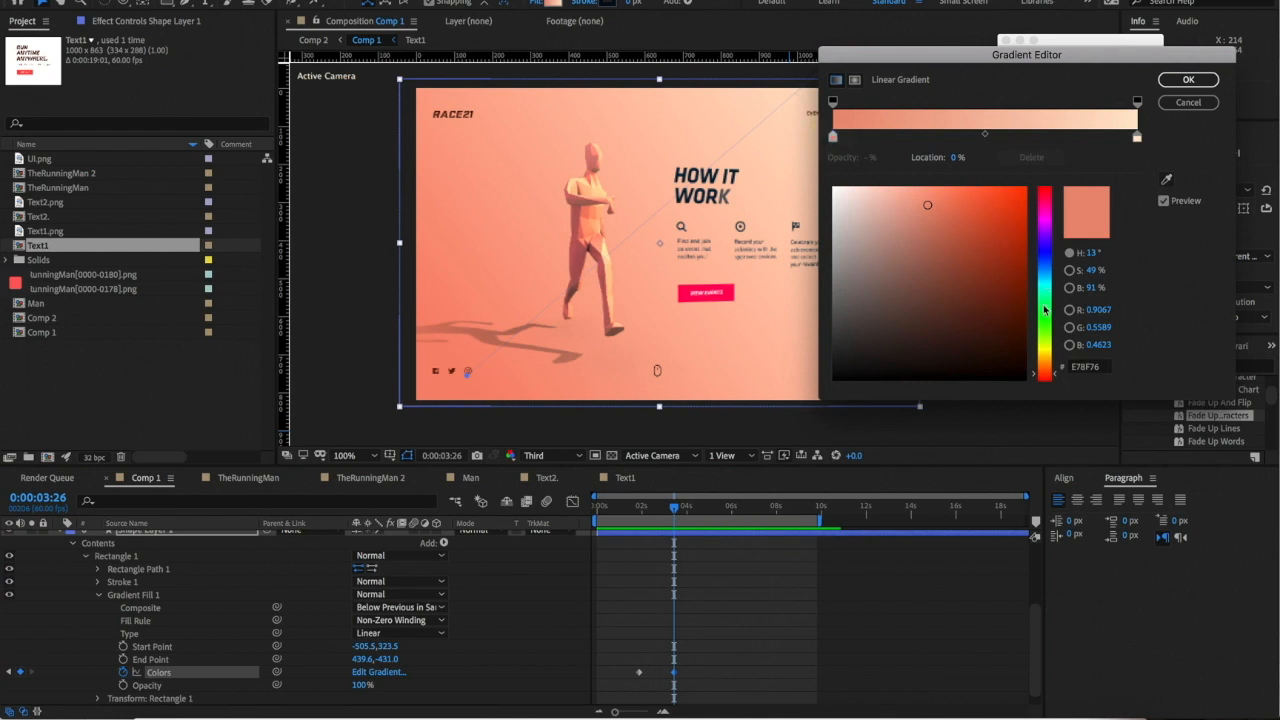
left_click(1044, 310)
mouse_move(996, 254)
left_mouse_down()
mouse_move(986, 266)
mouse_move(975, 250)
mouse_move(989, 243)
left_mouse_up()
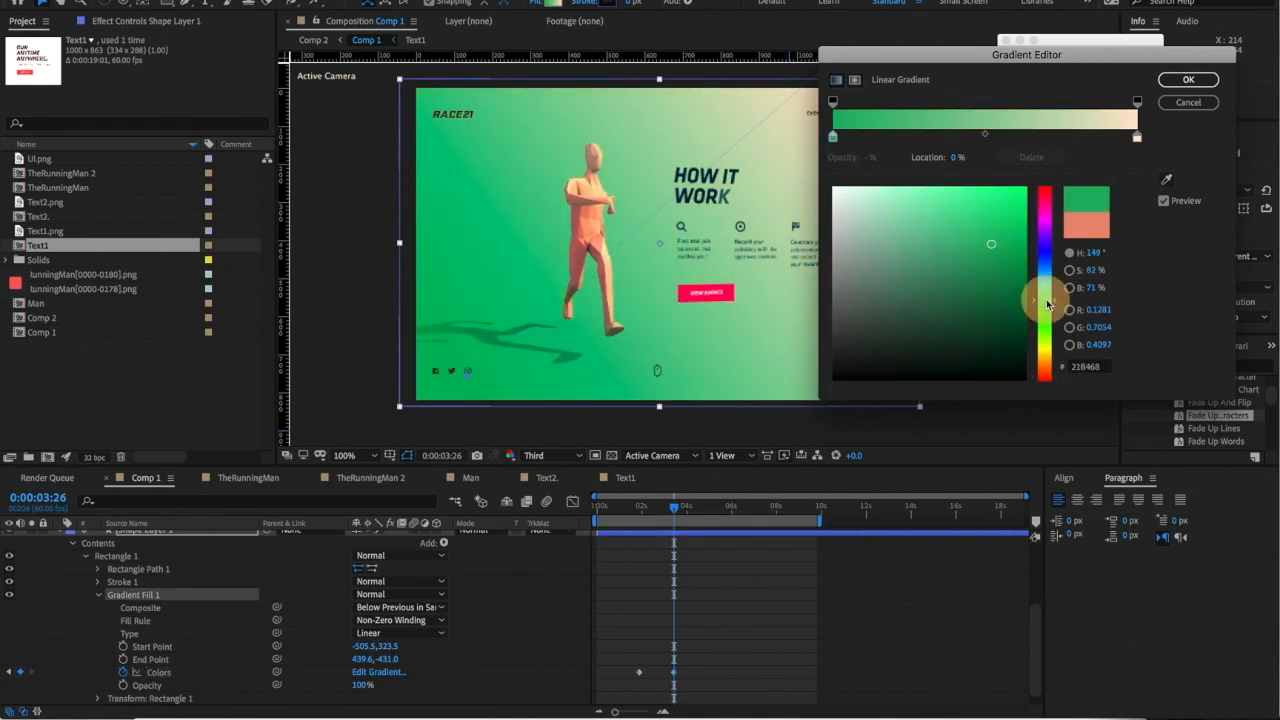
left_click_drag(996, 254, 993, 262)
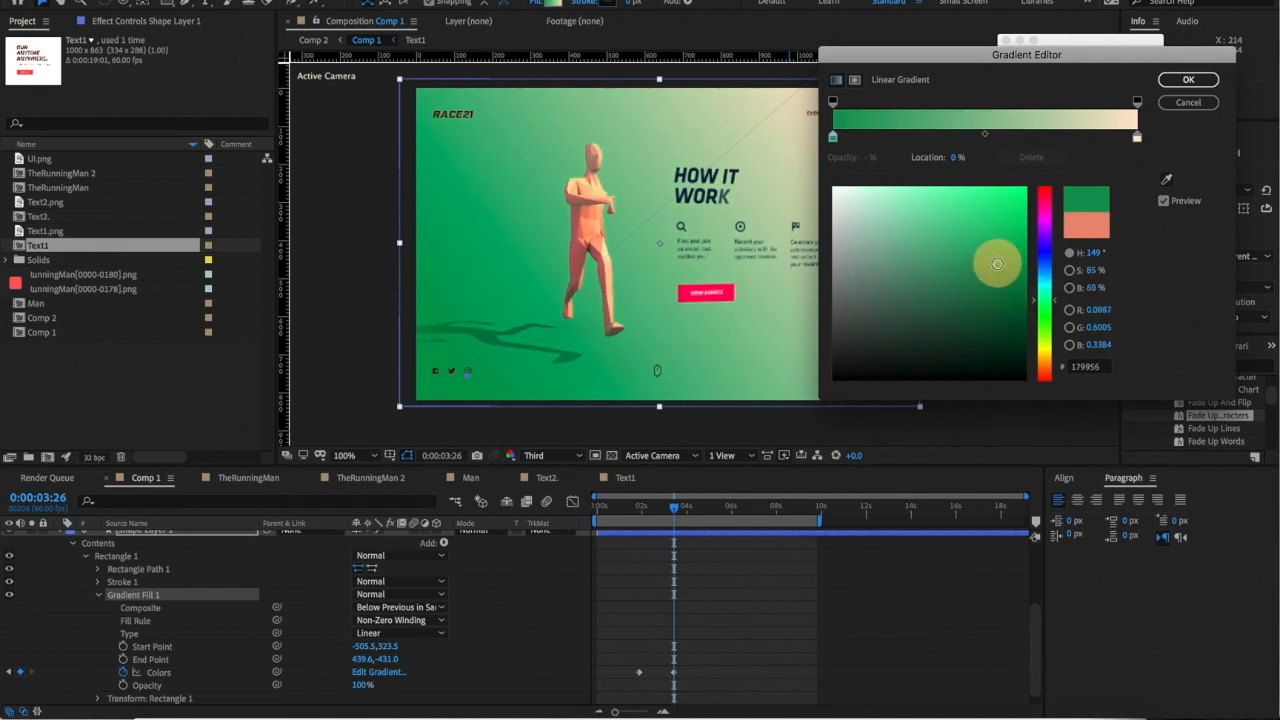
left_click(1137, 137)
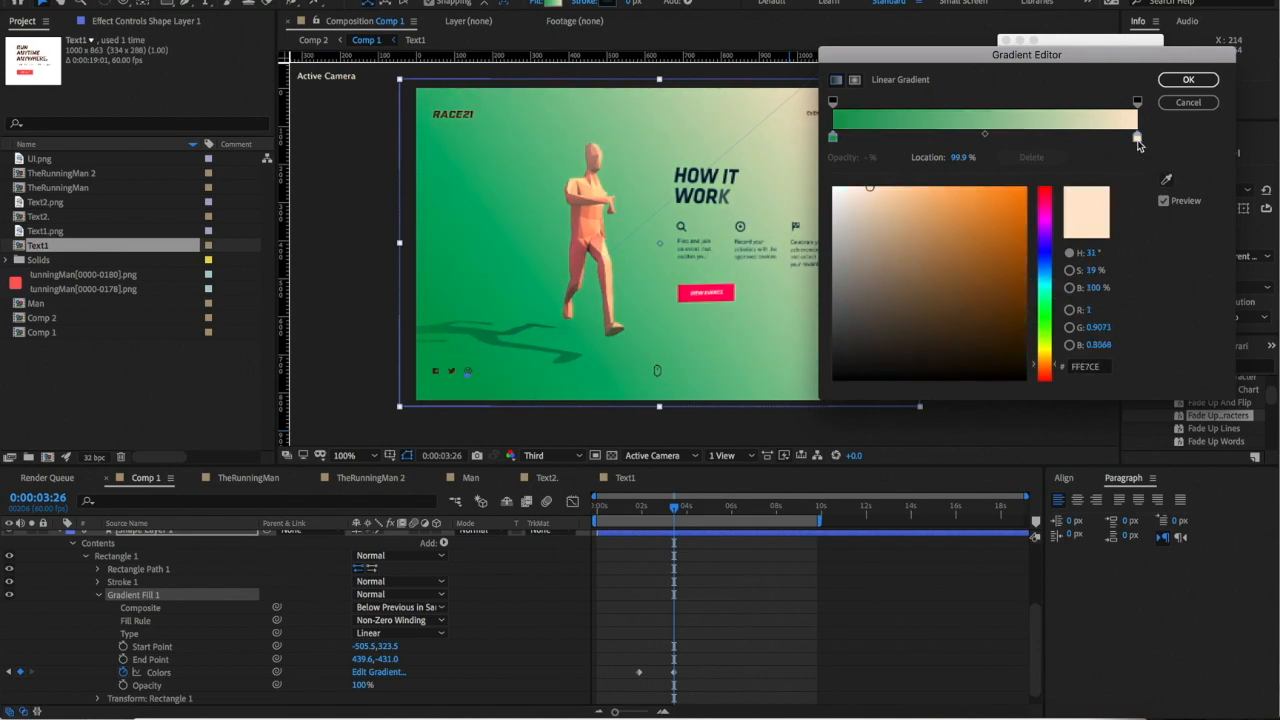
left_click(1045, 303)
left_click_drag(955, 209, 913, 188)
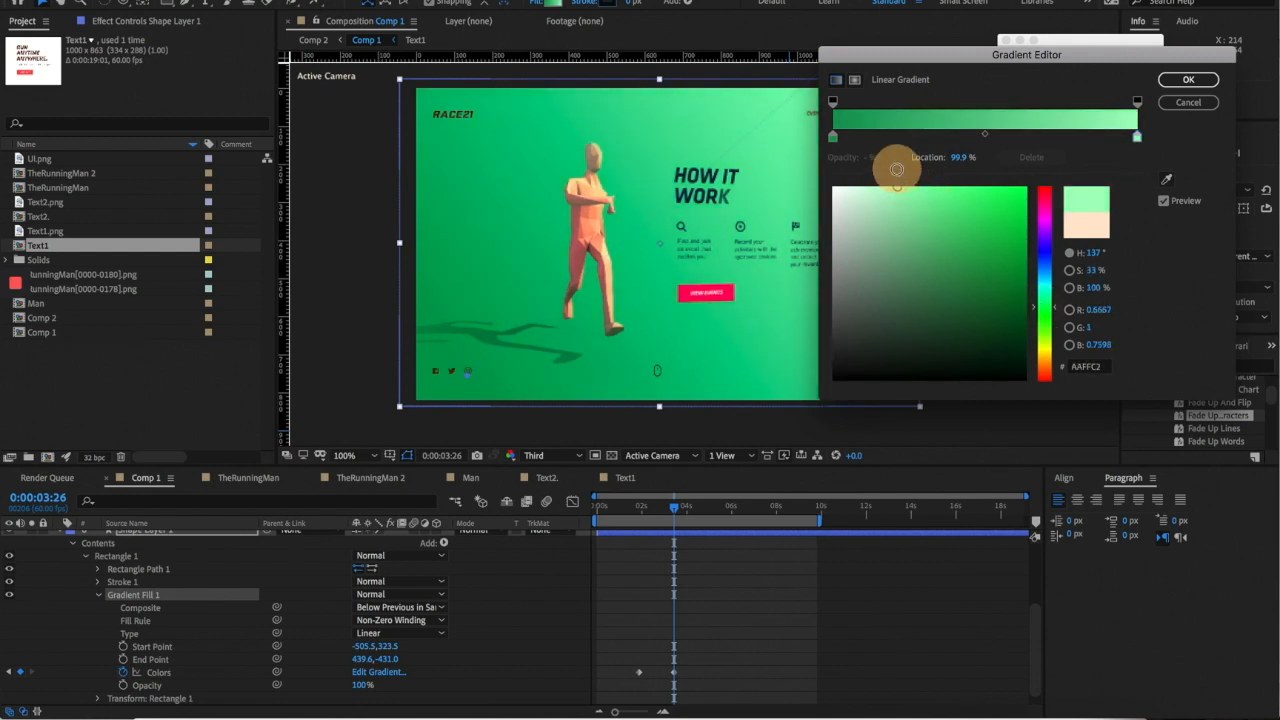
key("Return")
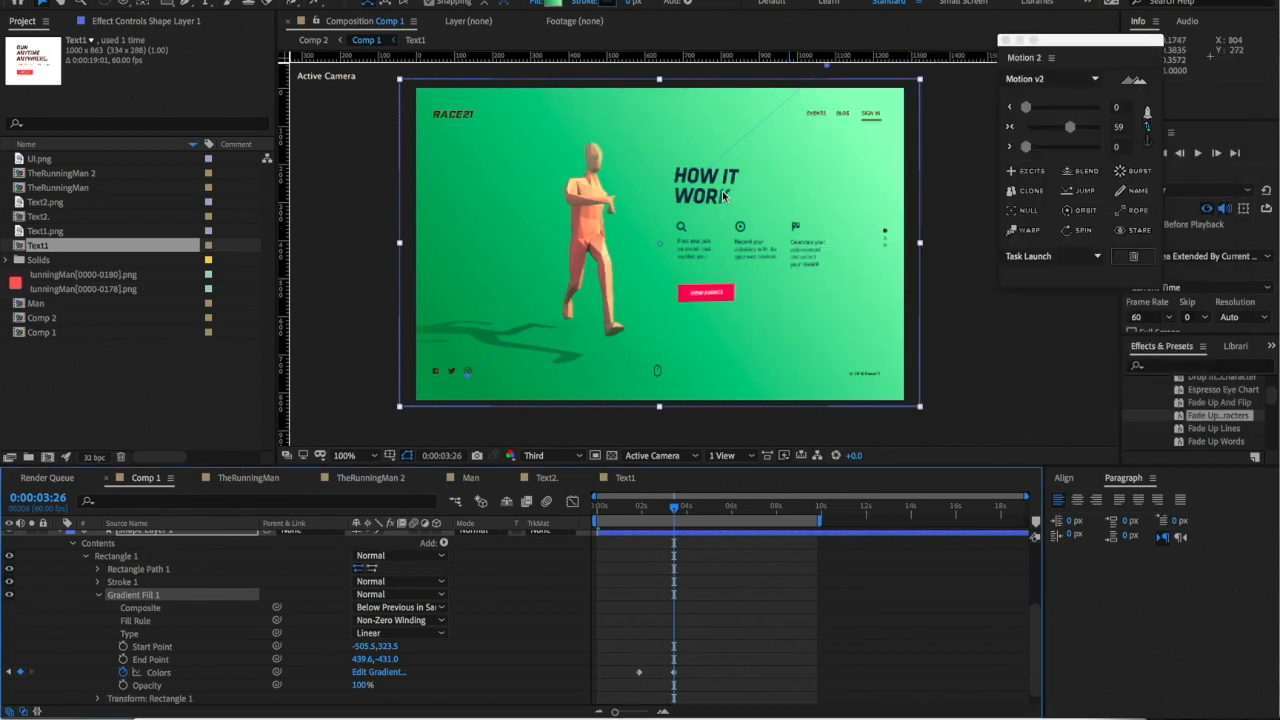
- Select both Colors keyframes and preview the peach-to-green background from about 0:00:01:42
key("comma")
key("period")
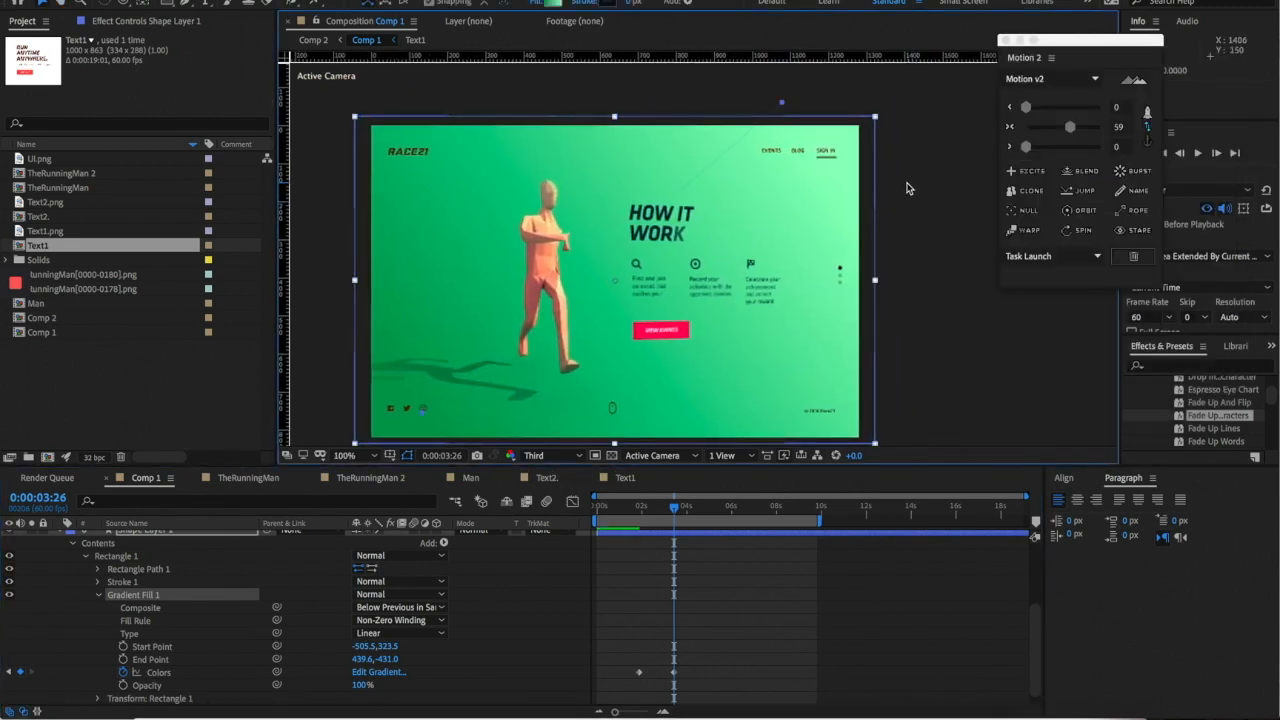
left_click_drag(604, 675, 746, 689)
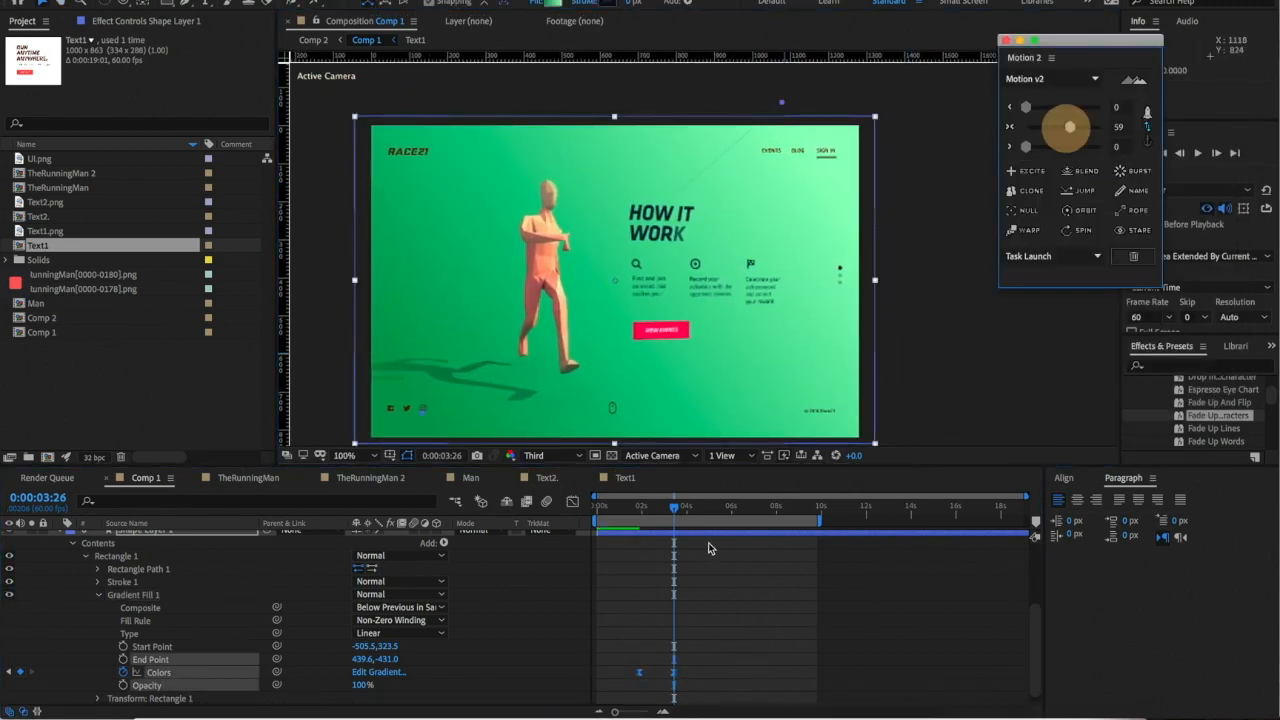
left_click(638, 513)
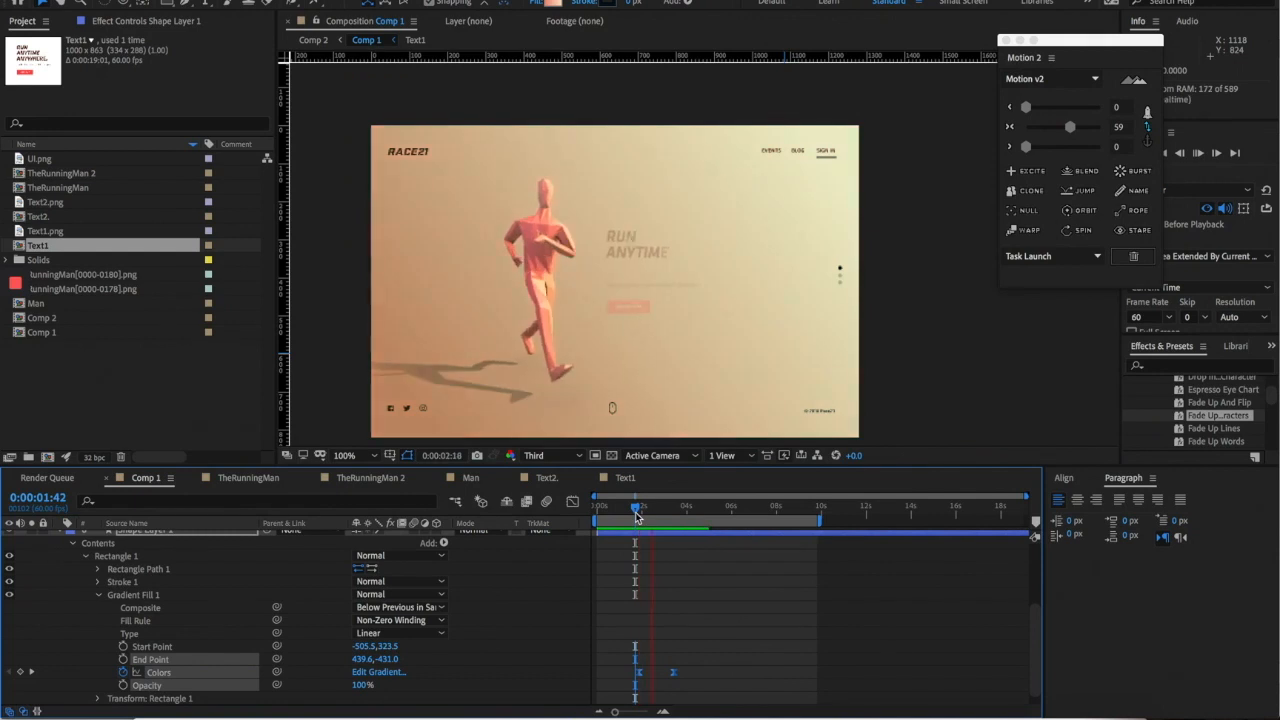
key("space")
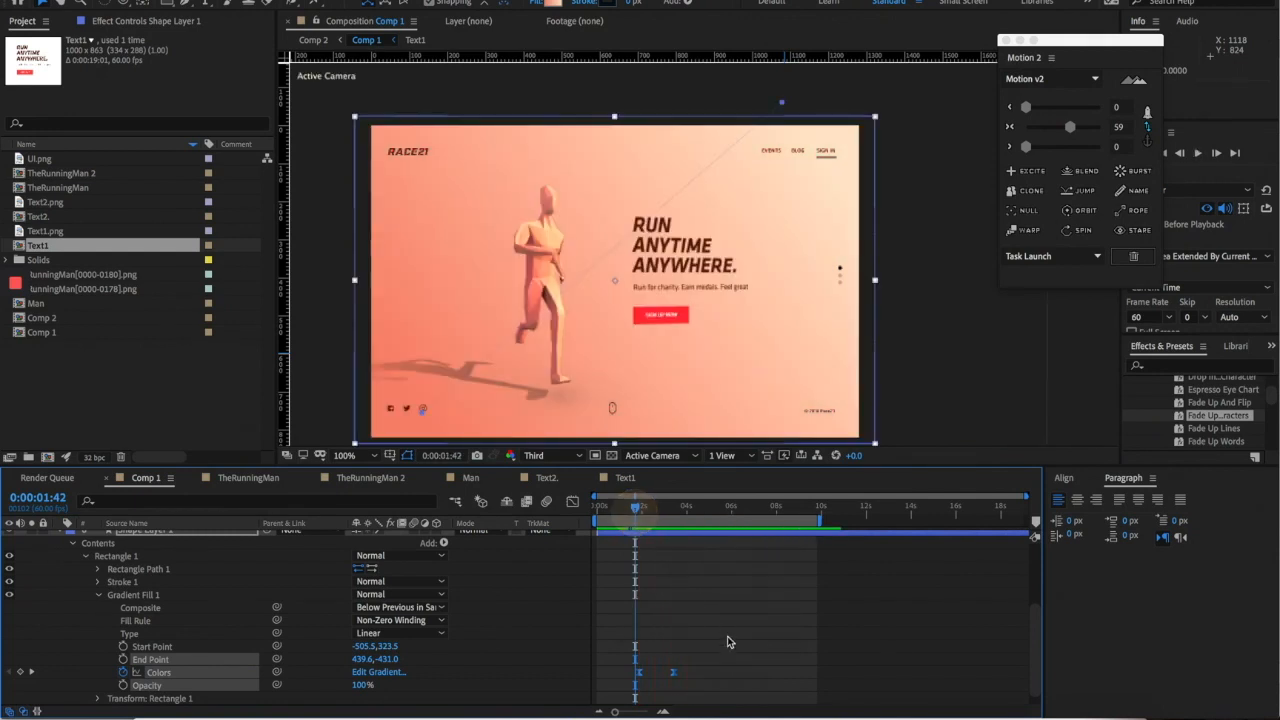
left_click(545, 242)
- Add a Hue/Saturation effect to the running figure at the Colors keyframe
key("k")
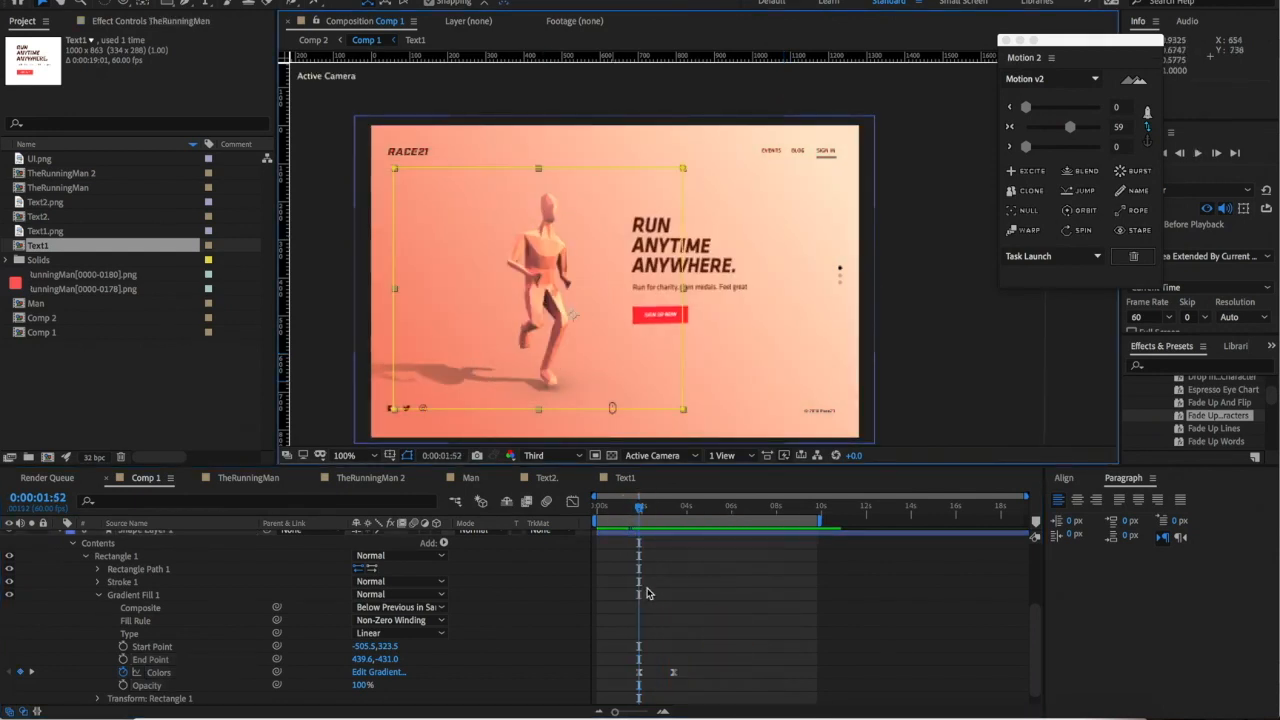
left_click(318, 1)
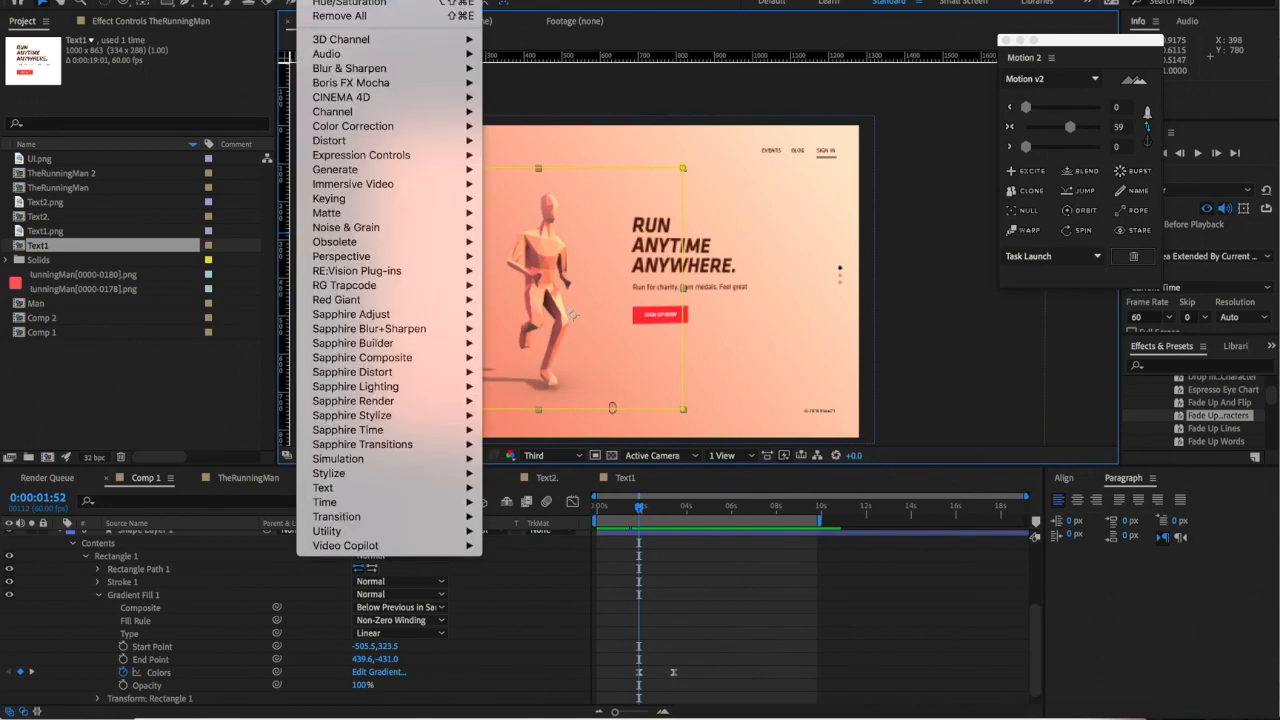
mouse_move(388, 128)
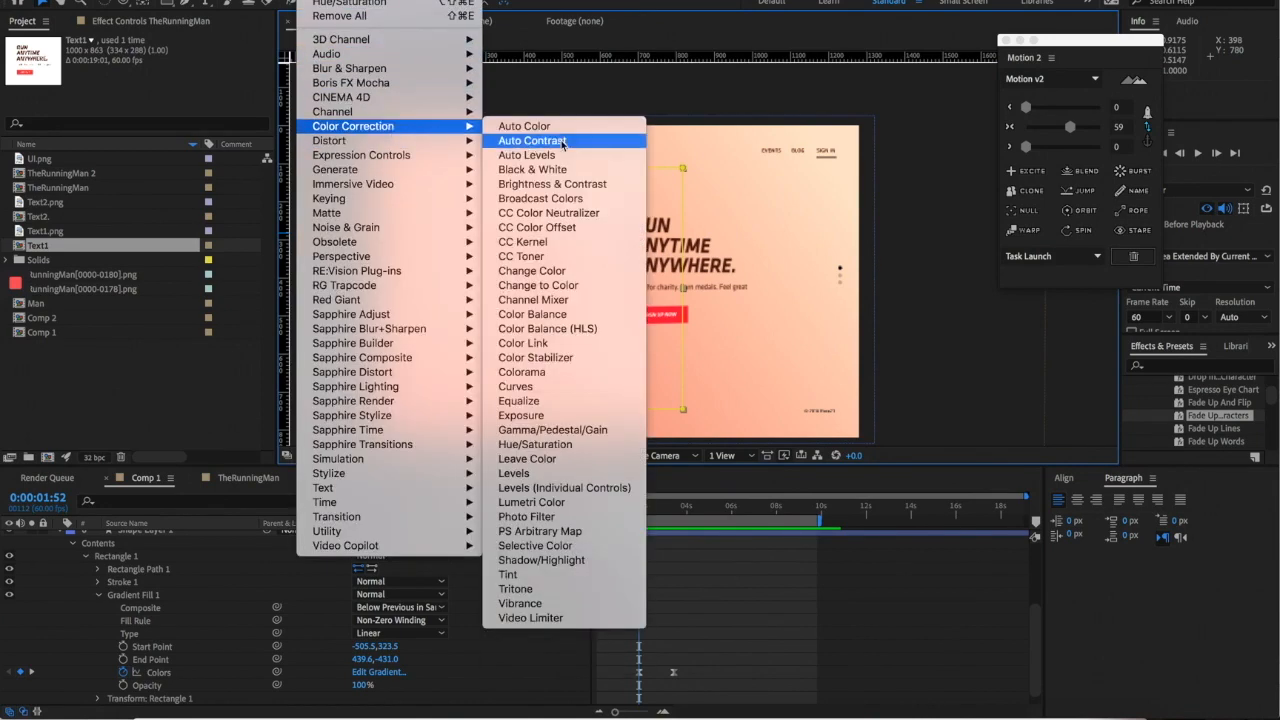
left_click(572, 447)
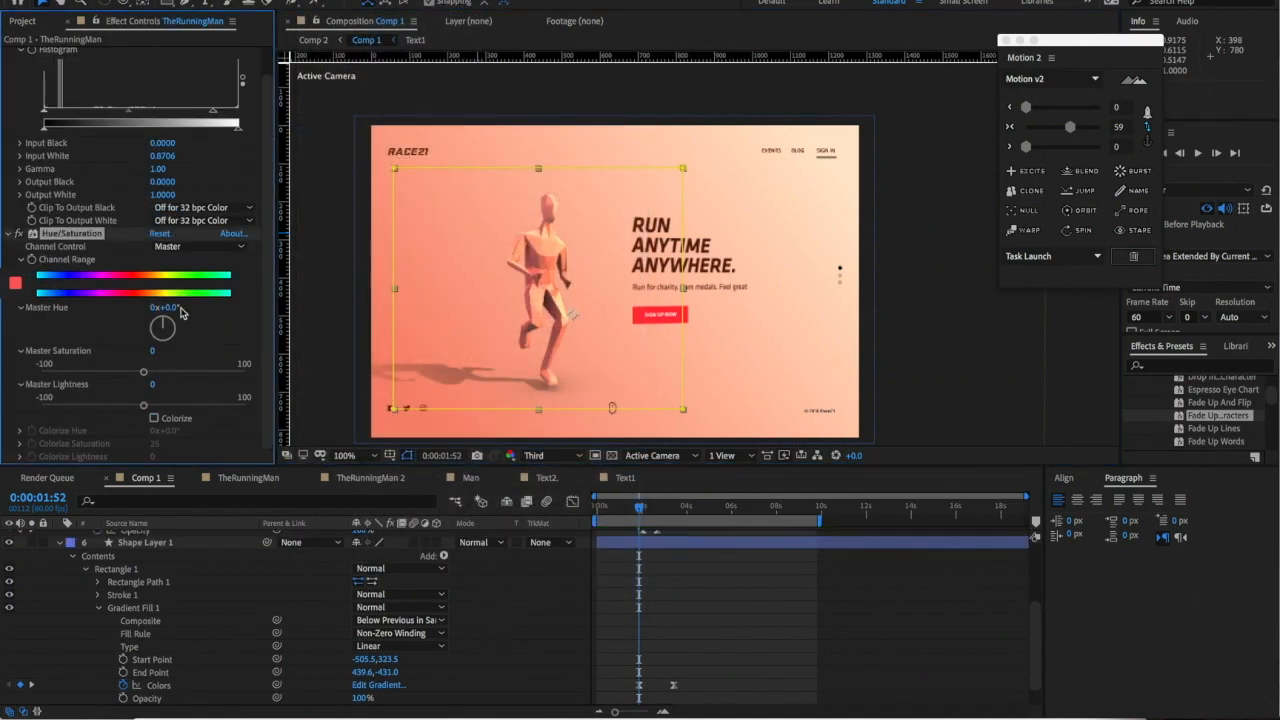
mouse_move(167, 321)
left_mouse_down()
mouse_move(185, 328)
mouse_move(174, 343)
left_mouse_up()
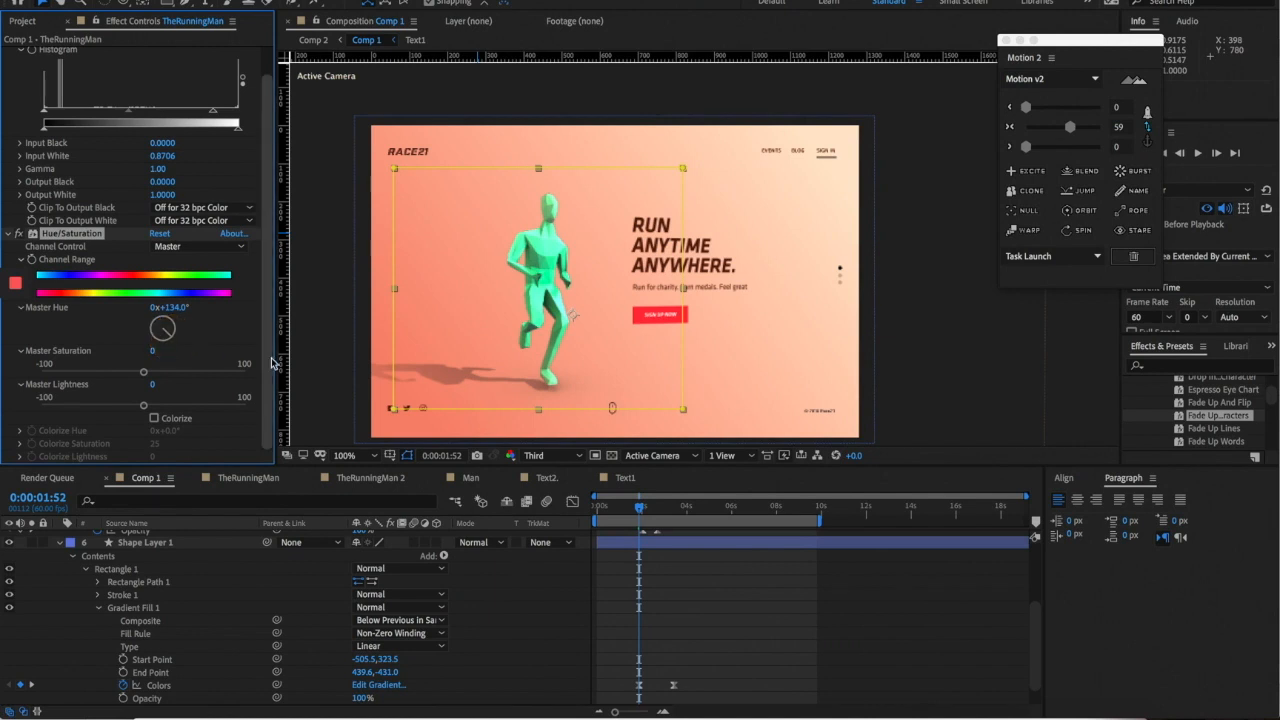
key("ctrl+z")
- Reveal the Hue/Saturation properties and keyframe the runner's Channel Range
scroll(238, 581, "up", 2)
scroll(238, 581, "up", 1)
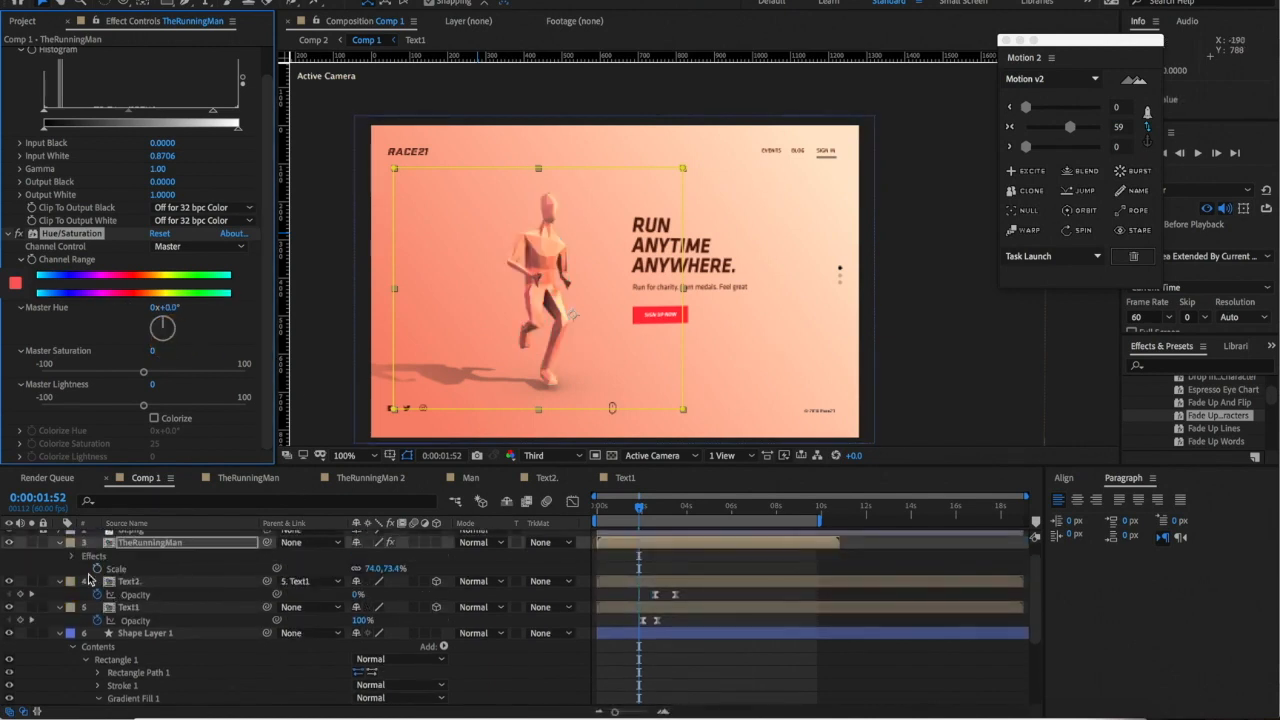
left_click(71, 557)
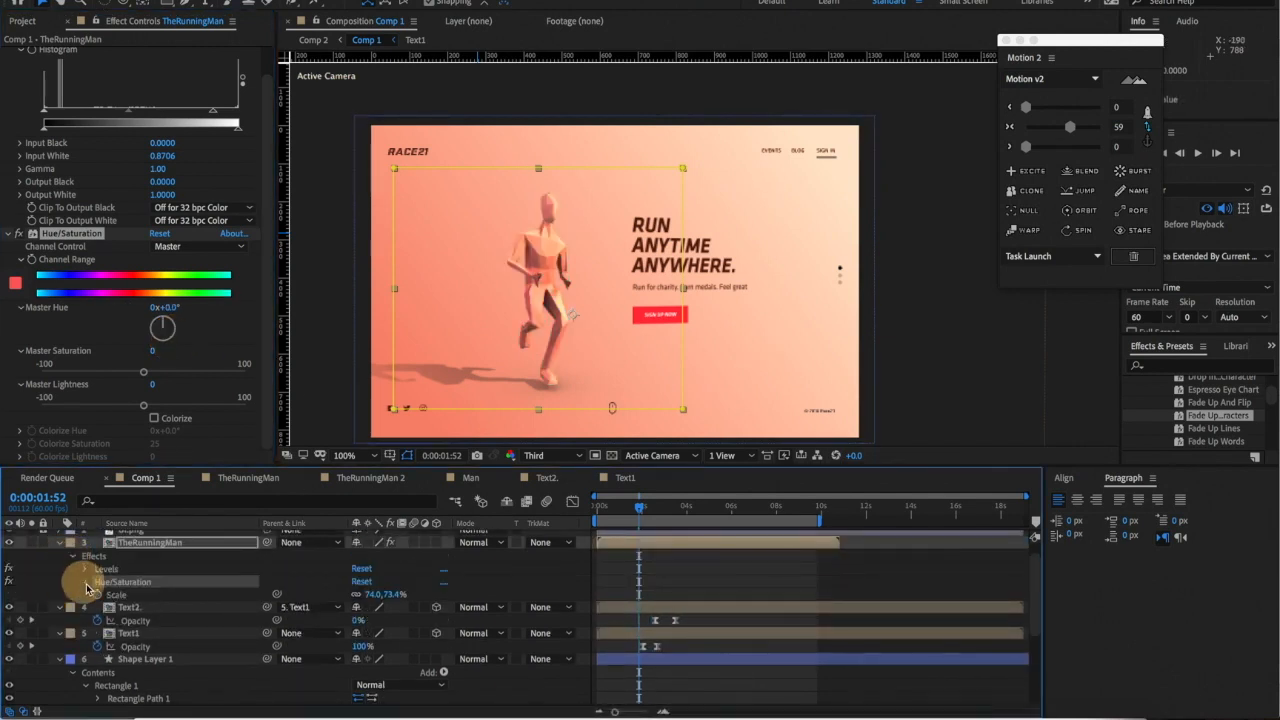
left_click(85, 582)
left_click(112, 608)
scroll(403, 585, "down", 2)
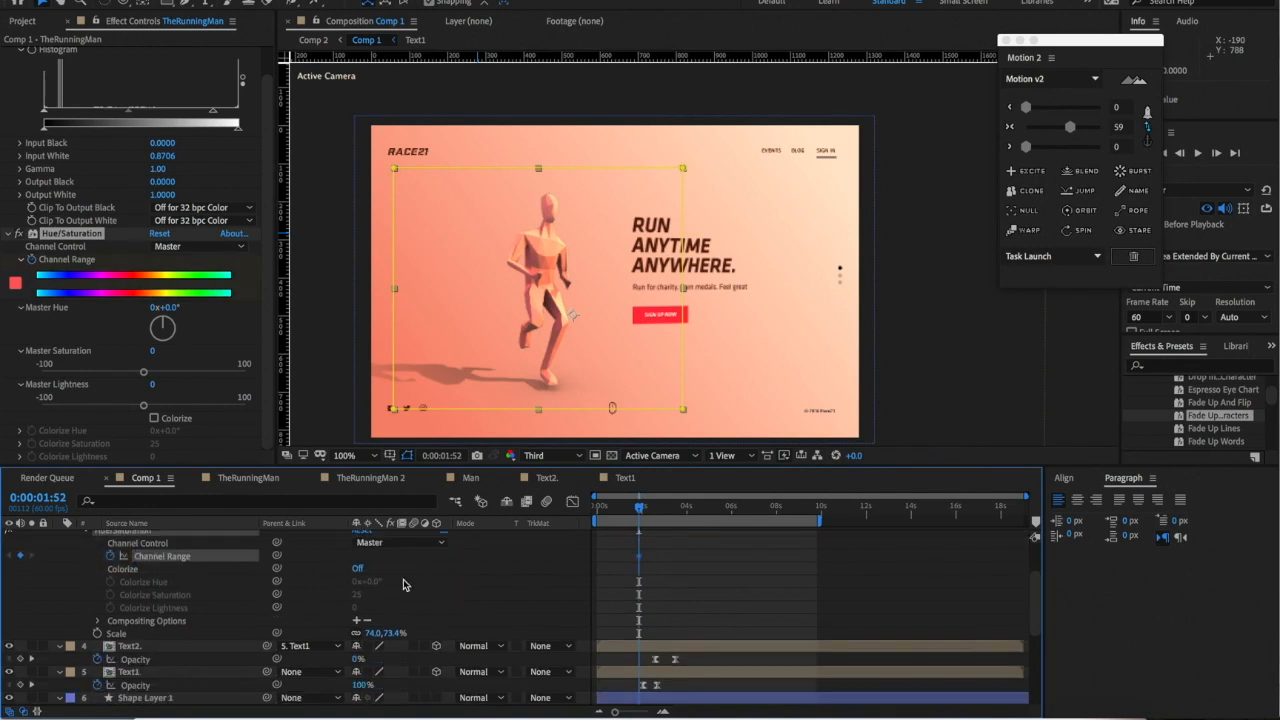
scroll(405, 583, "down", 7)
- At 0:00:03:26, set Master Hue to +101° and Saturation to -20 to turn the runner green
key("k")
key("k")
key("j")
scroll(405, 582, "up", 3)
scroll(405, 590, "up", 6)
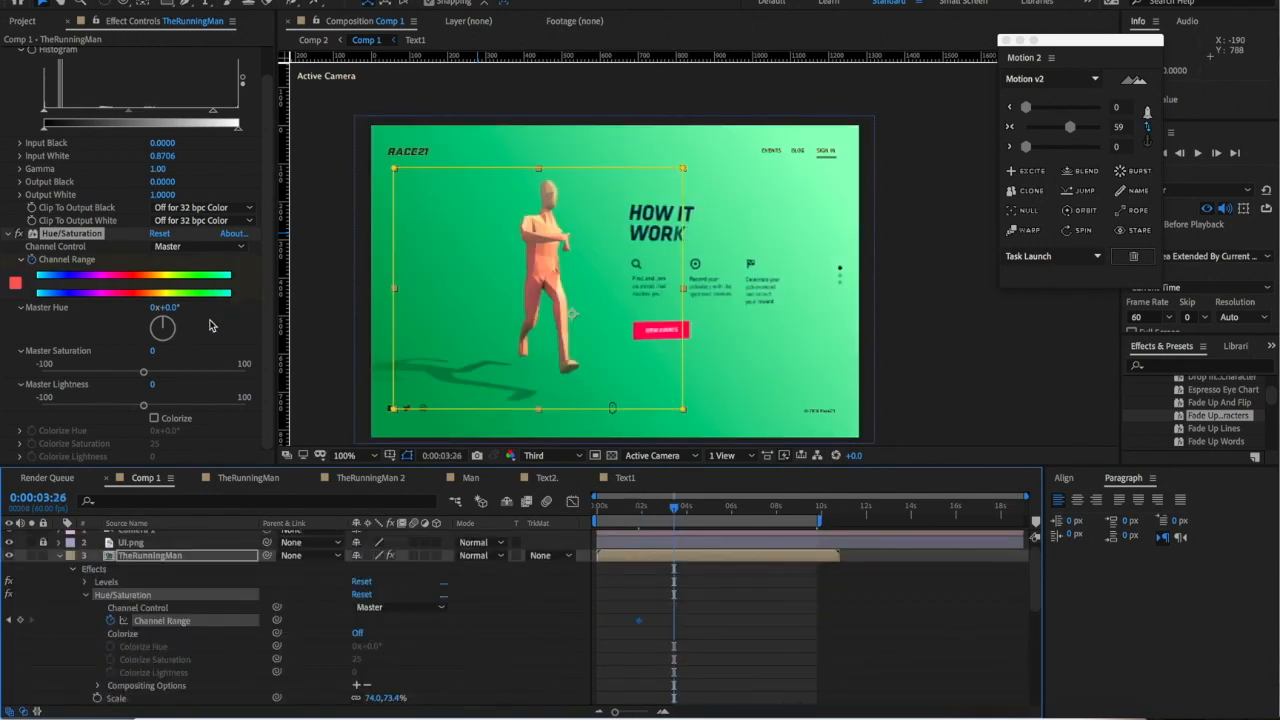
left_click_drag(168, 323, 176, 335)
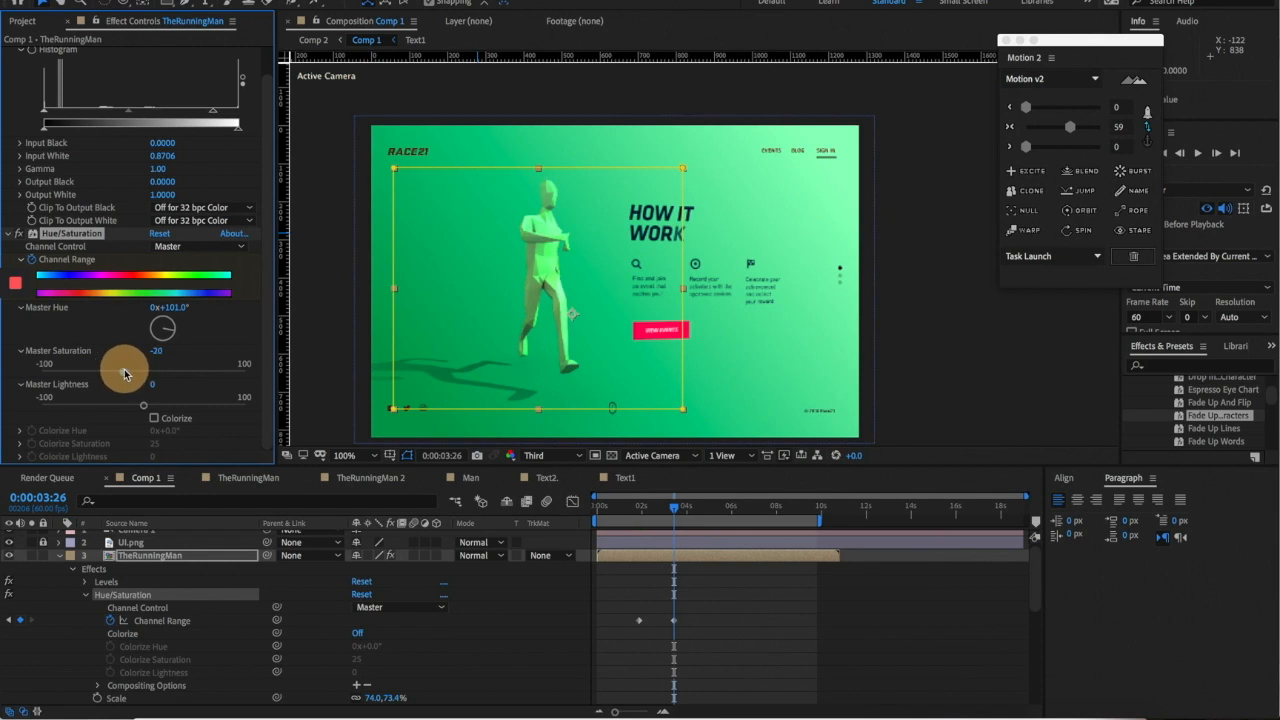
- Ease both Channel Range keyframes with 52 influence and preview the runner's colour change
left_click_drag(713, 605, 609, 643)
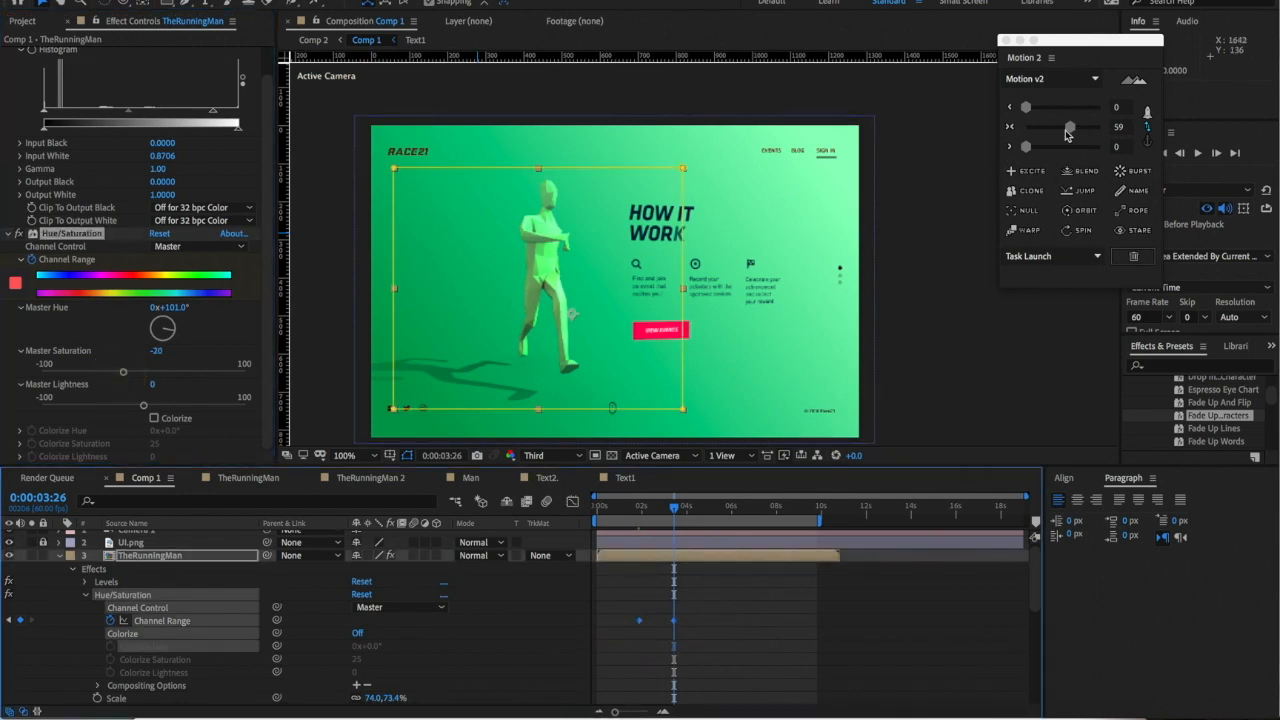
left_click_drag(1068, 135, 1063, 135)
key("space")
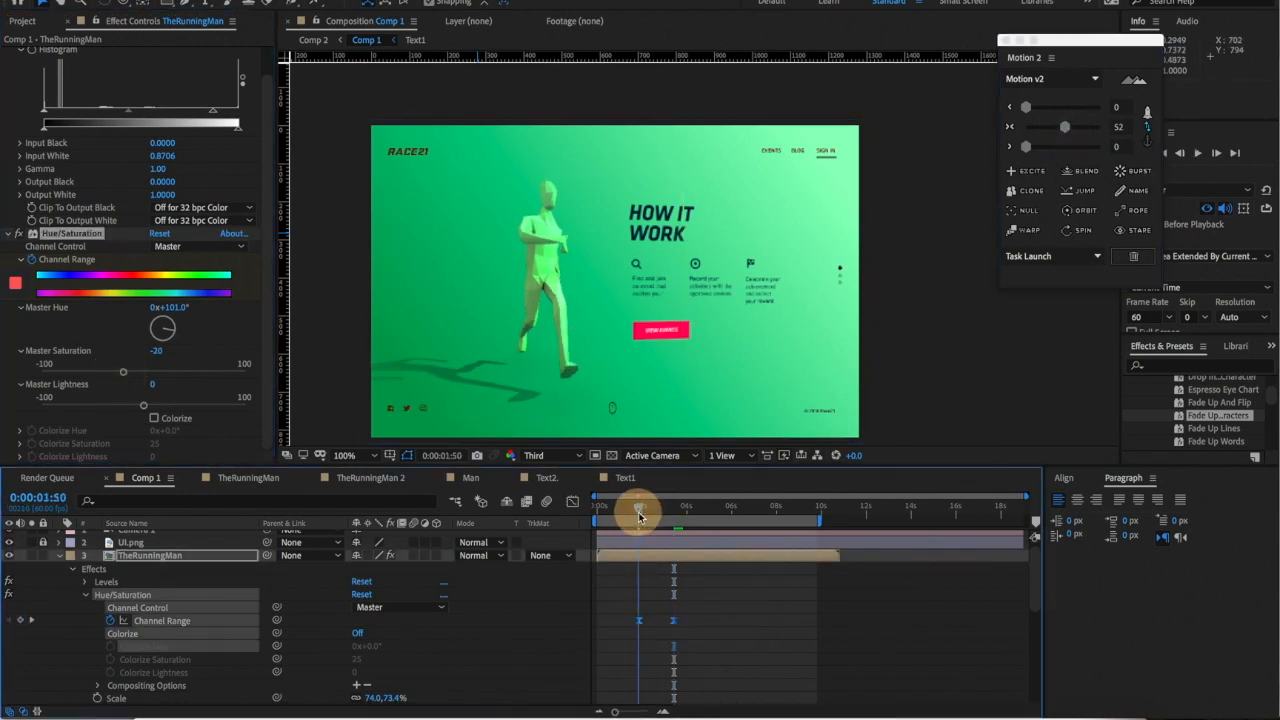
key("comma")
key("comma")
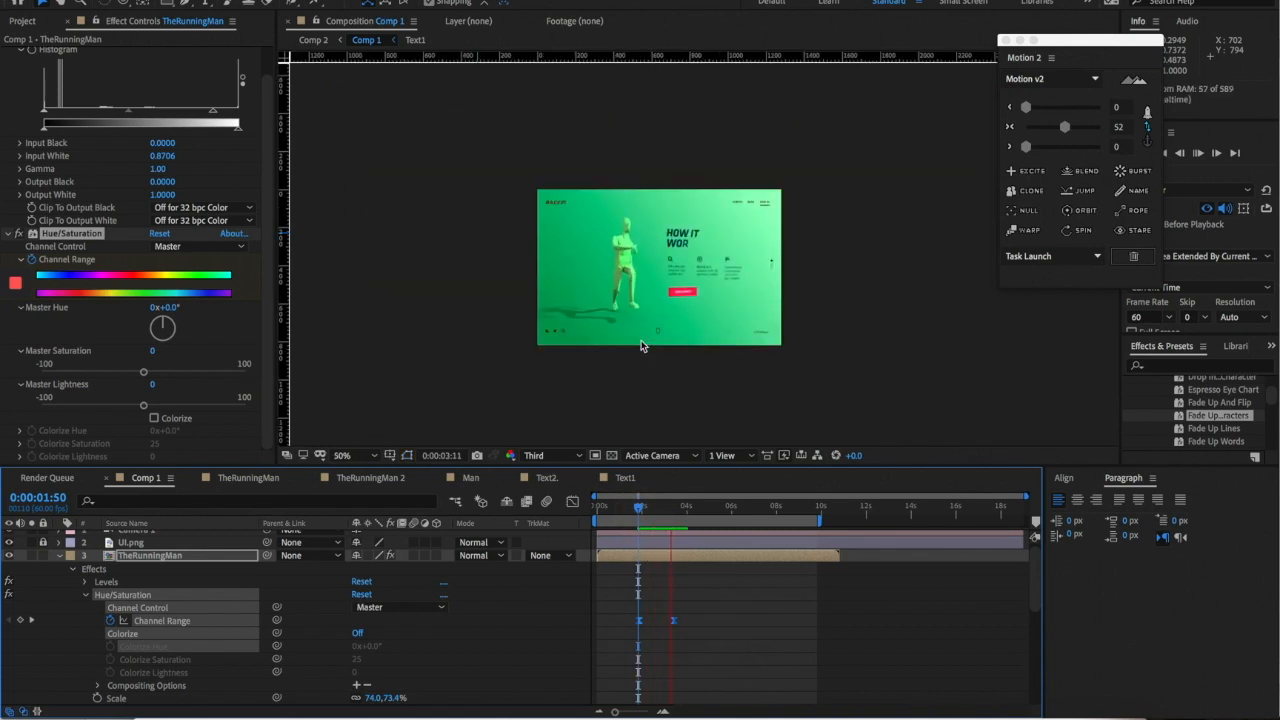
scroll(677, 377, "up", 1)
key("space")
left_click(651, 510)
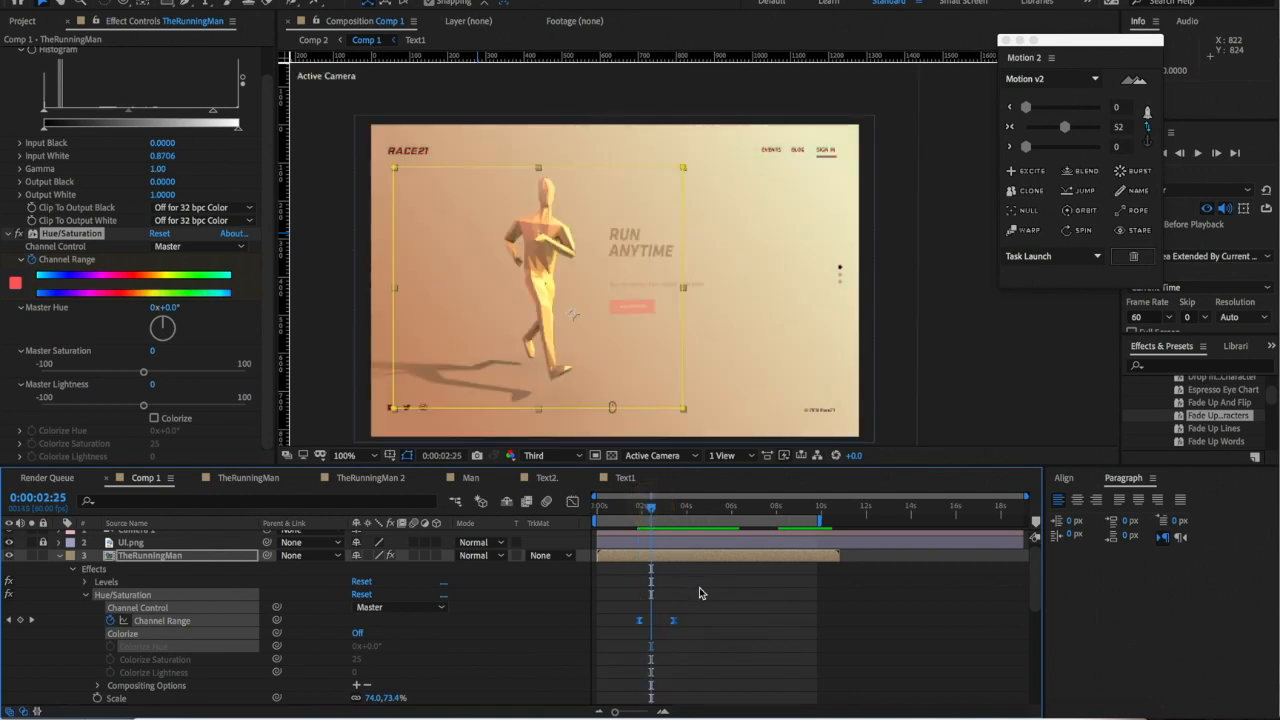
- Keyframe the runner's Levels Histogram at 1:52 and darken its midtones at 3:26
scroll(30, 100, "up", 1)
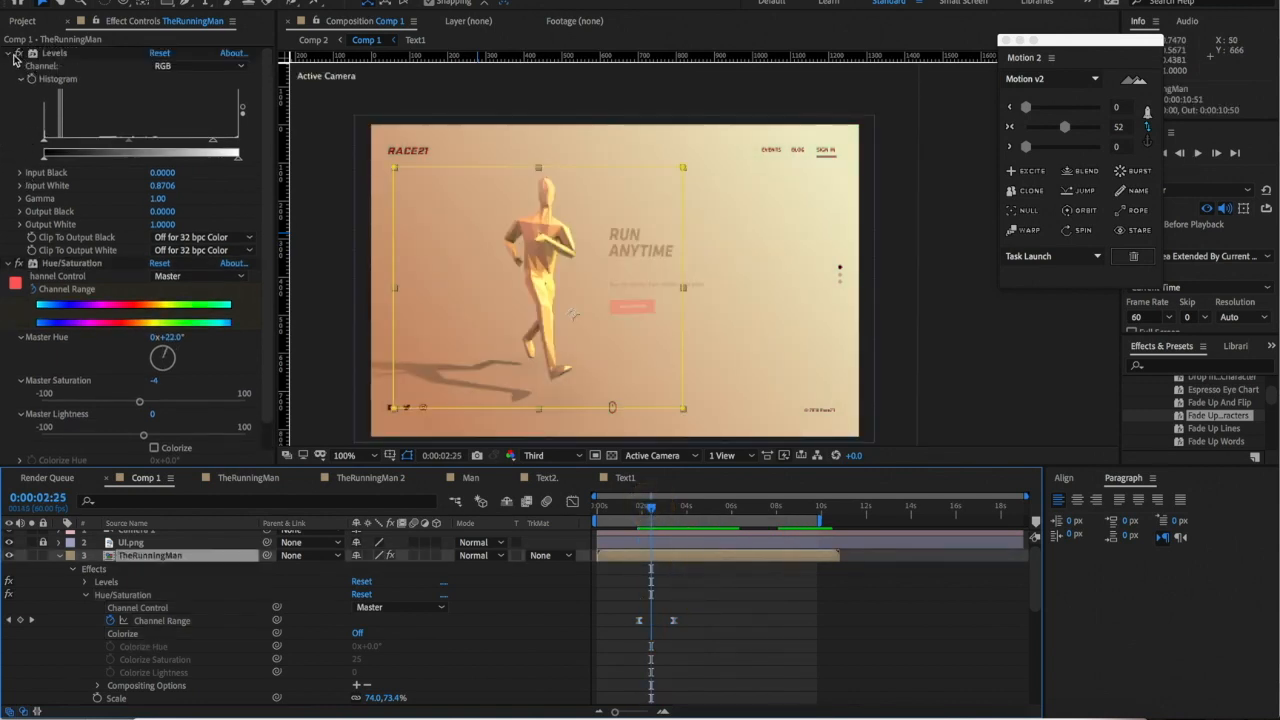
left_click(85, 581)
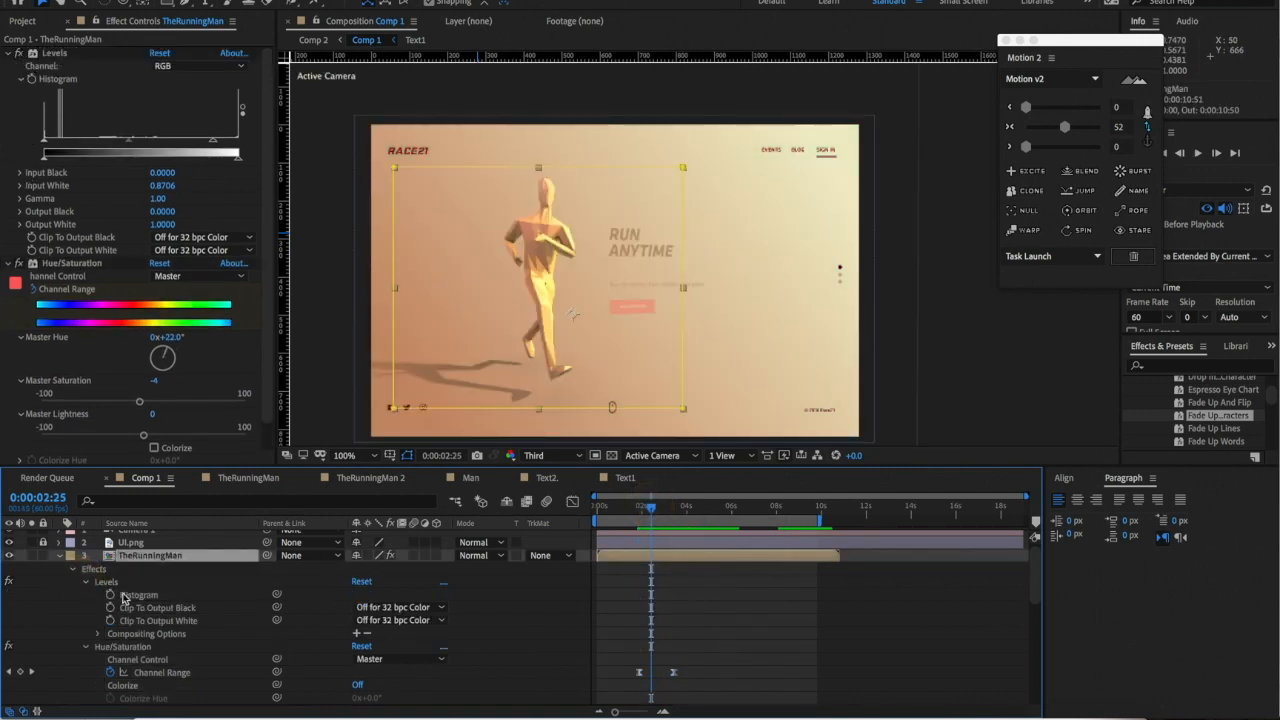
key("j")
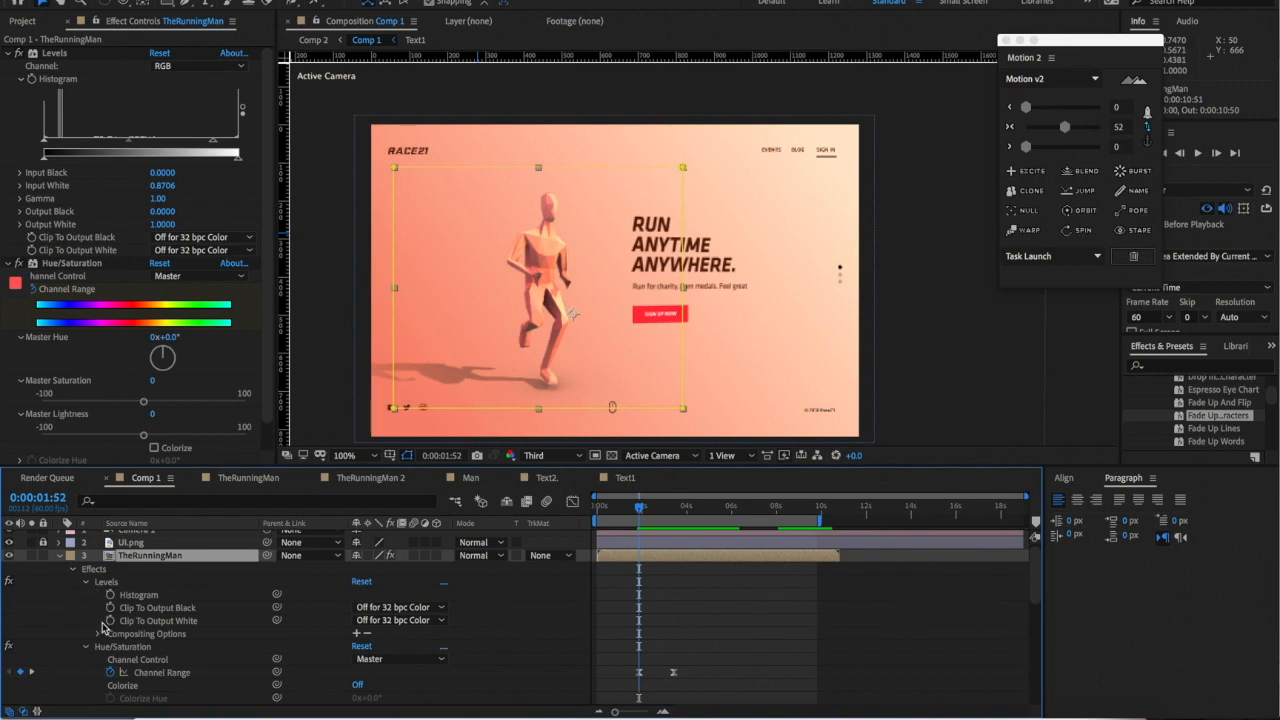
left_click(111, 595)
key("k")
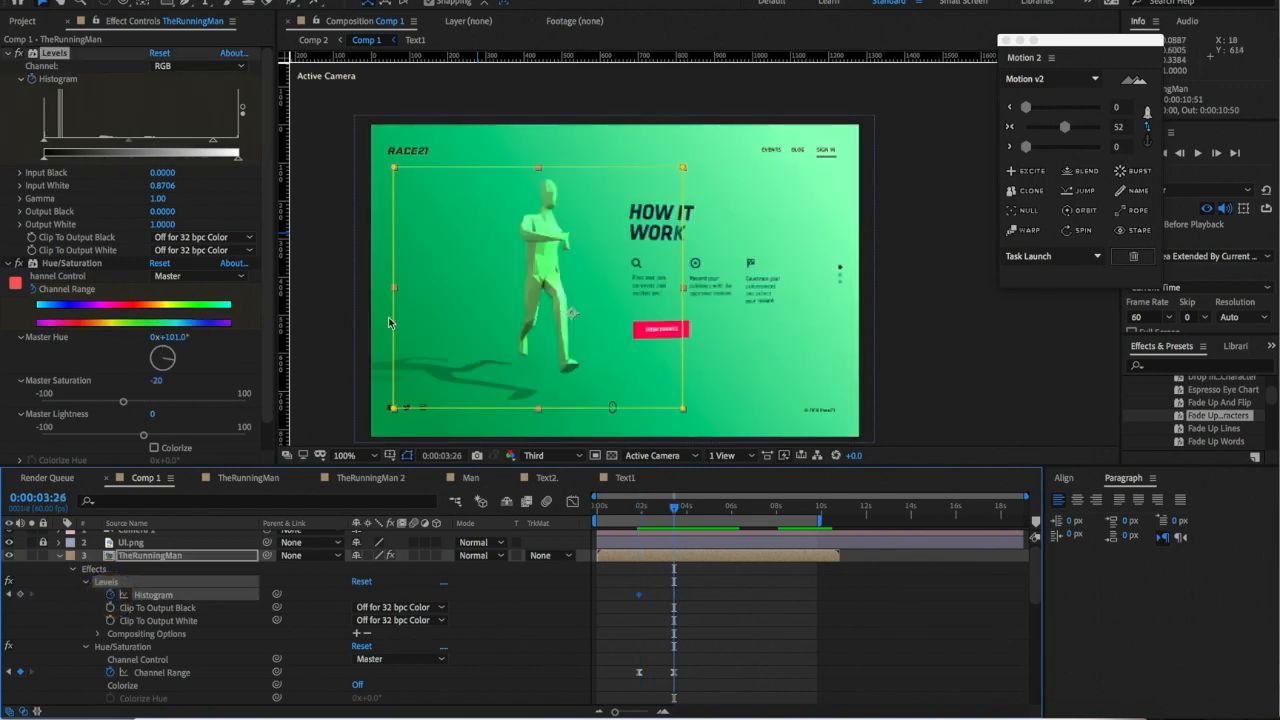
left_click_drag(128, 145, 233, 147)
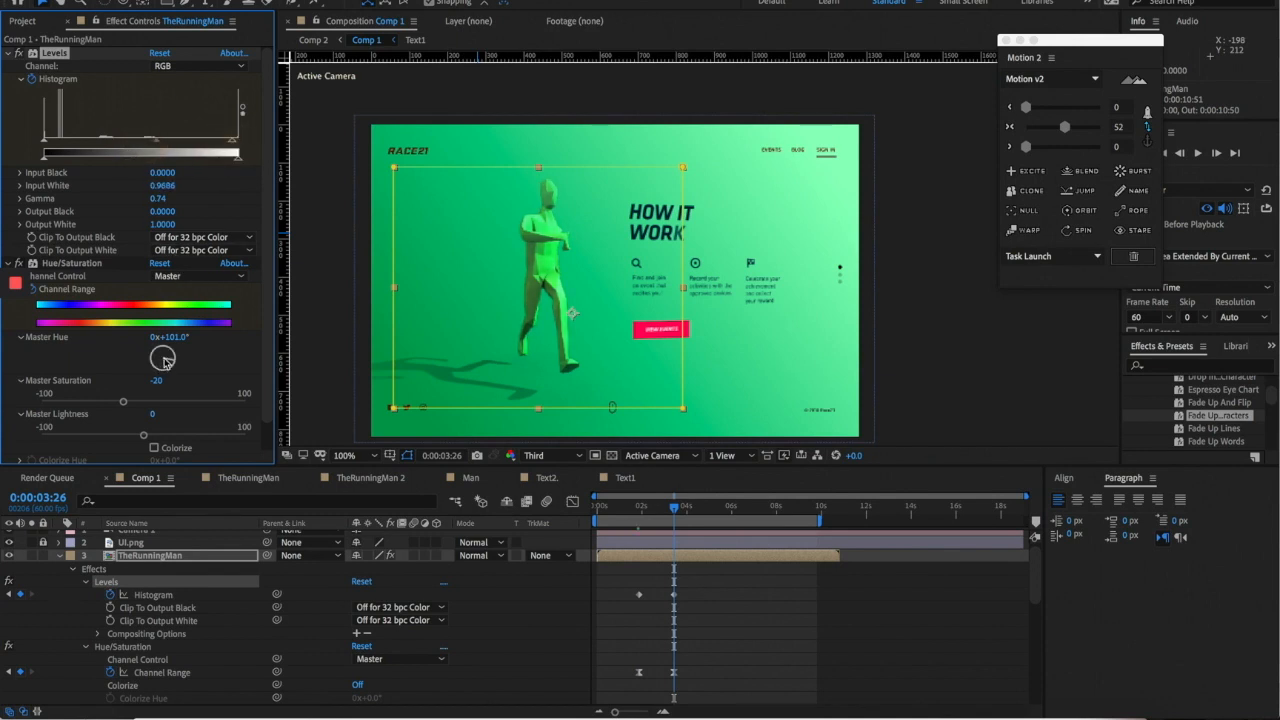
- Push the runner's hue to 120°, lower its gamma, then raise gamma slightly at 6:05
left_click_drag(174, 367, 169, 367)
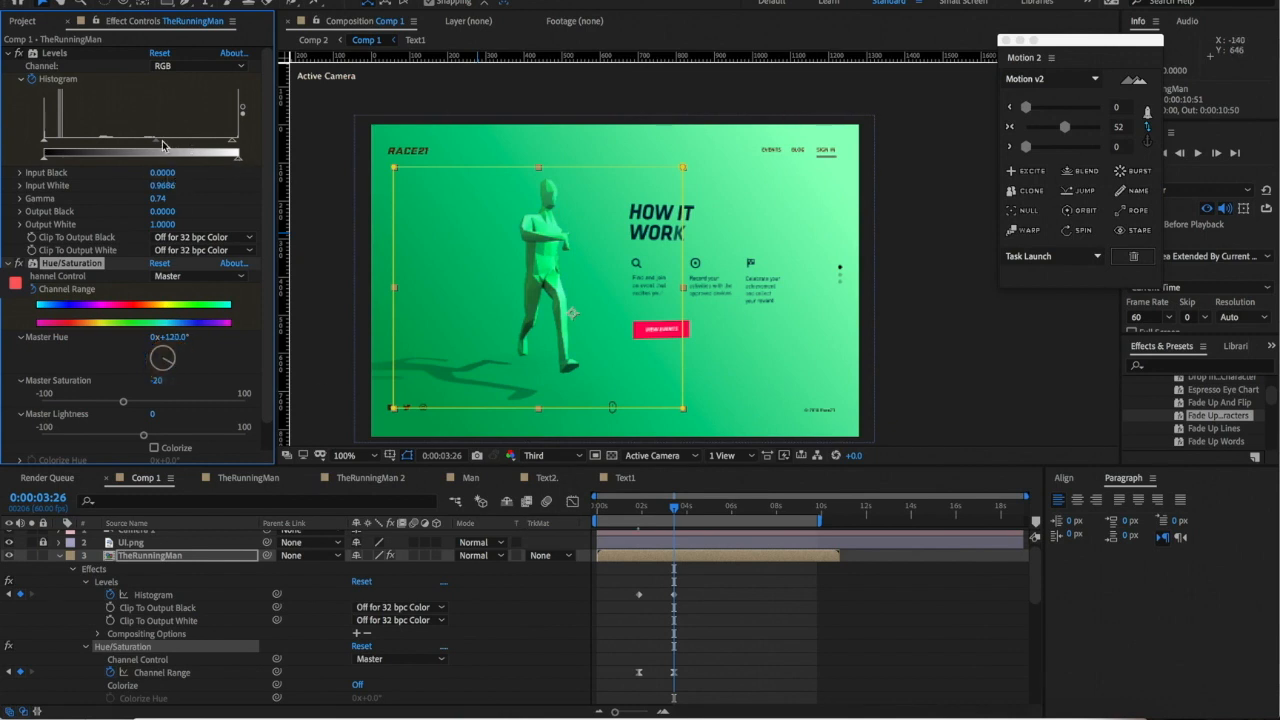
mouse_move(155, 146)
left_mouse_down()
mouse_move(176, 146)
mouse_move(161, 146)
left_mouse_up()
left_click_drag(679, 512, 733, 508)
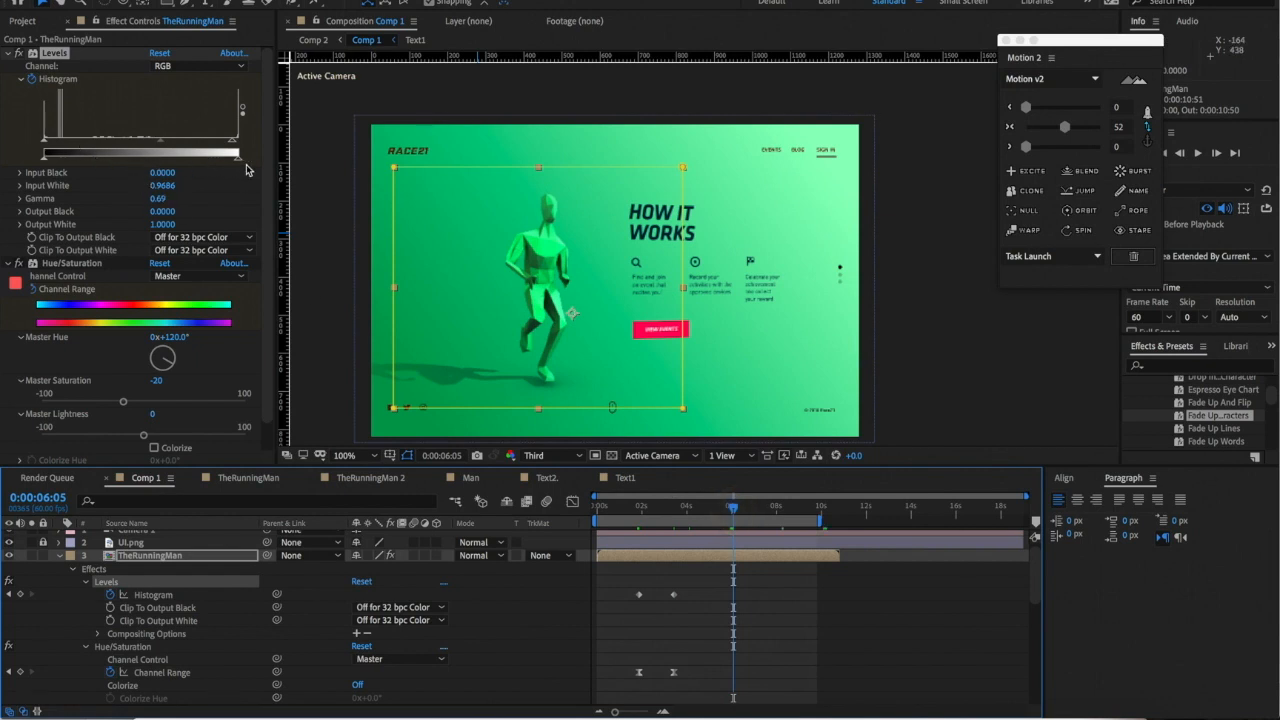
left_click_drag(155, 146, 150, 146)
- Select the Histogram keyframe at 6:04 and preview the orange-to-green transition from 1:44
left_click_drag(668, 505, 643, 506)
left_click_drag(645, 594, 789, 613)
left_click(775, 595)
left_click(733, 596)
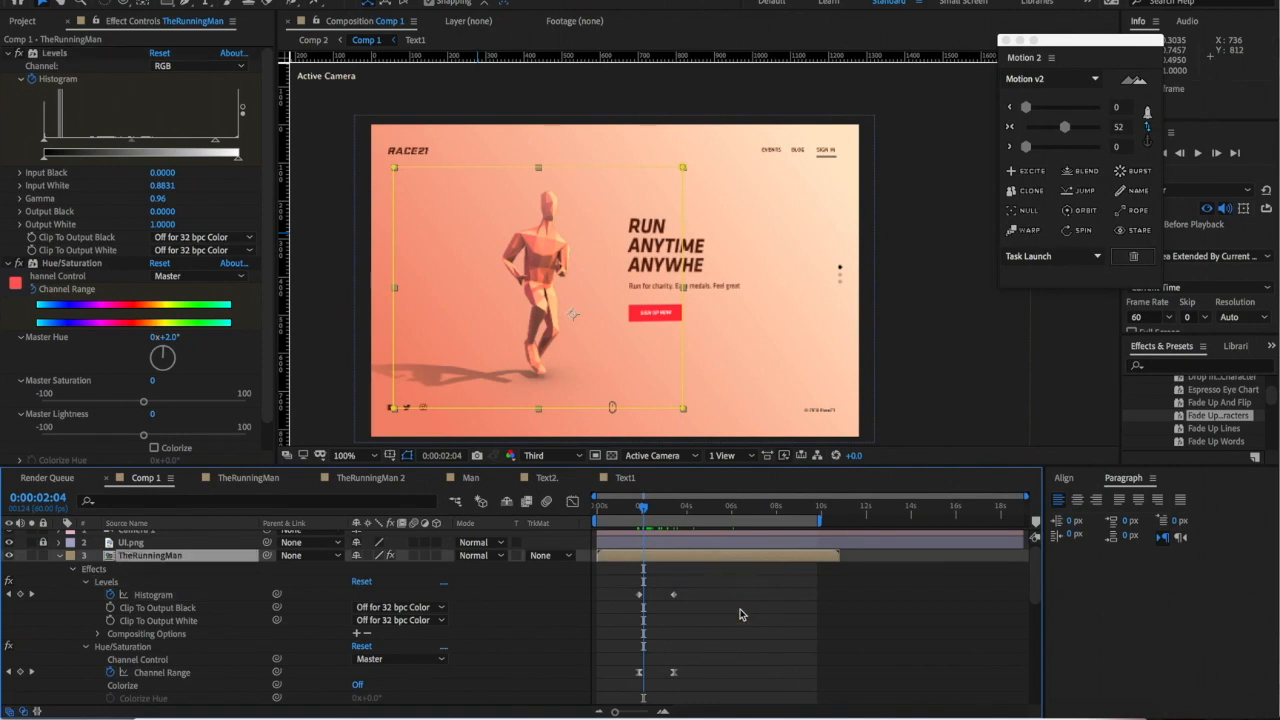
key("k")
left_click_drag(646, 508, 637, 515)
key("space")
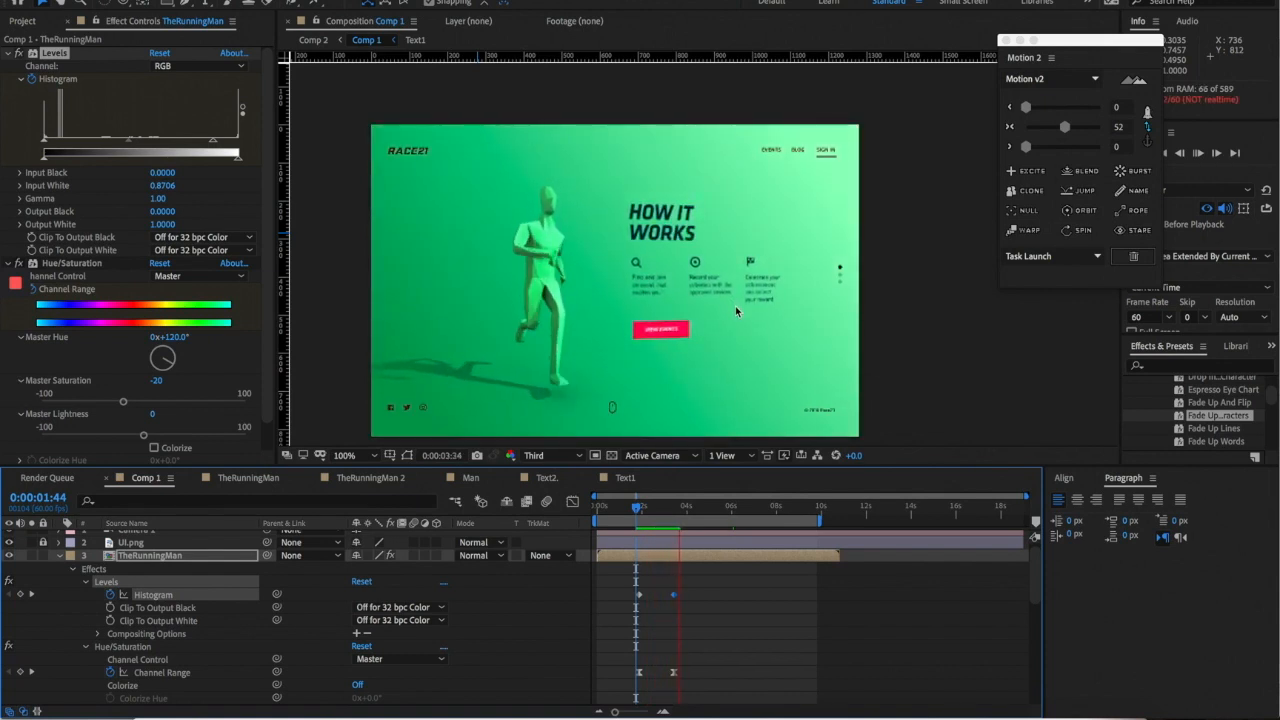
key("space")
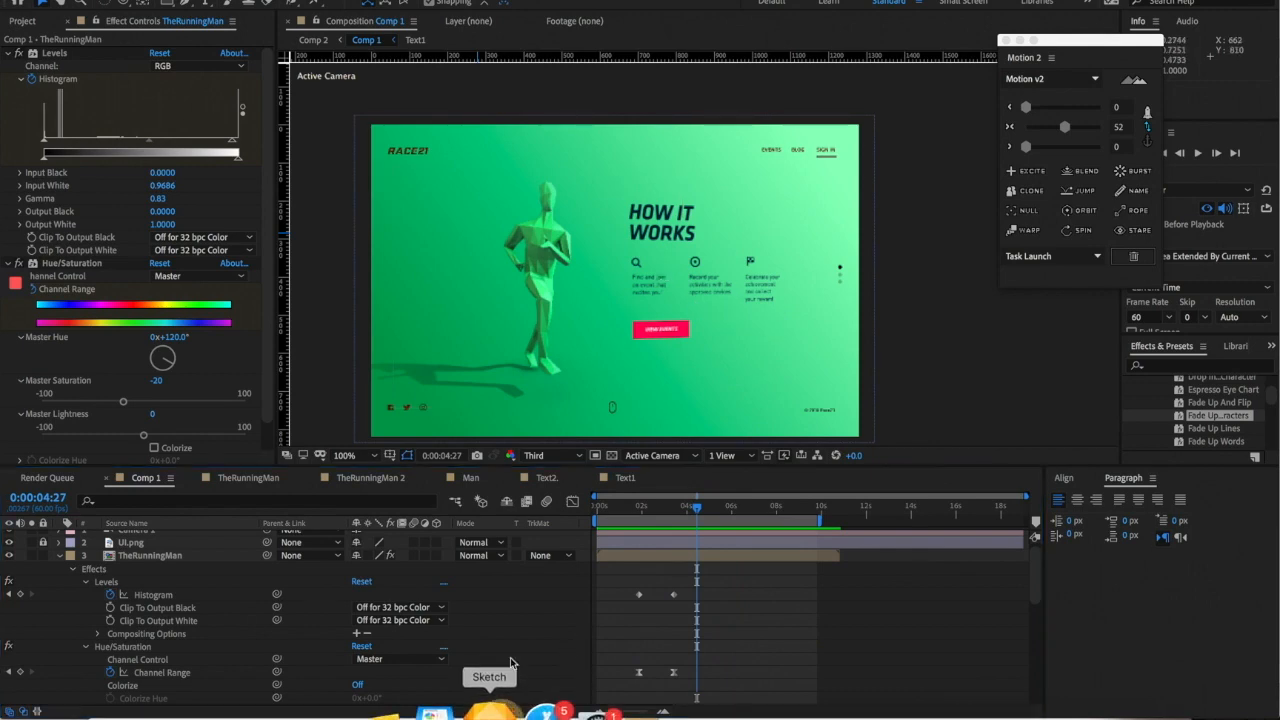
- Check the Sketch design, then draw a rectangle over the first How It Works card
left_click(490, 711)
scroll(613, 352, "up", 6)
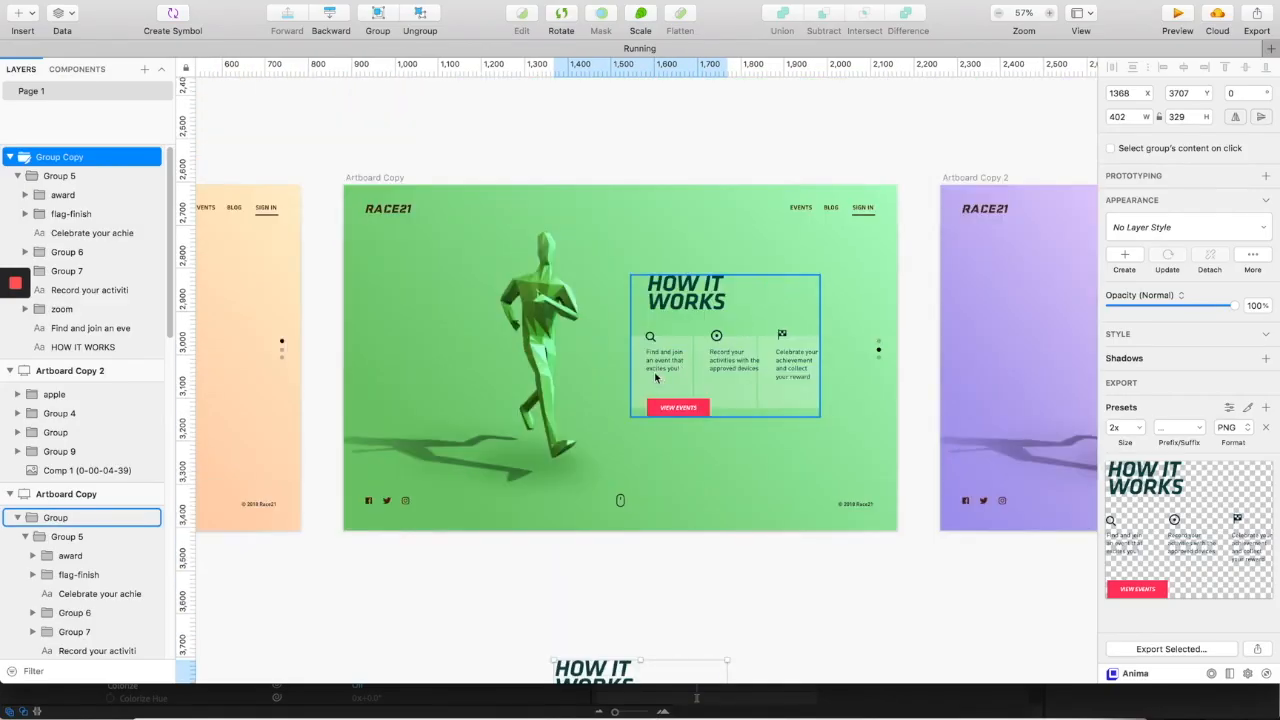
key("super+Tab")
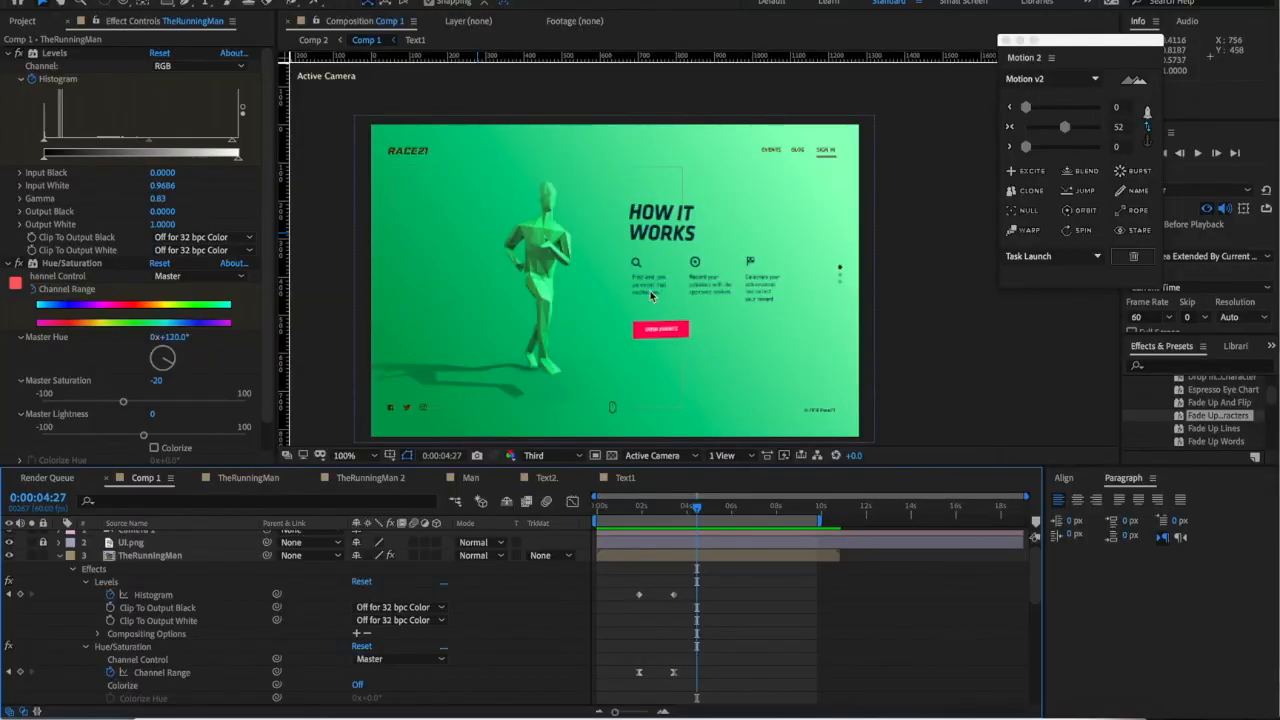
left_click(167, 5)
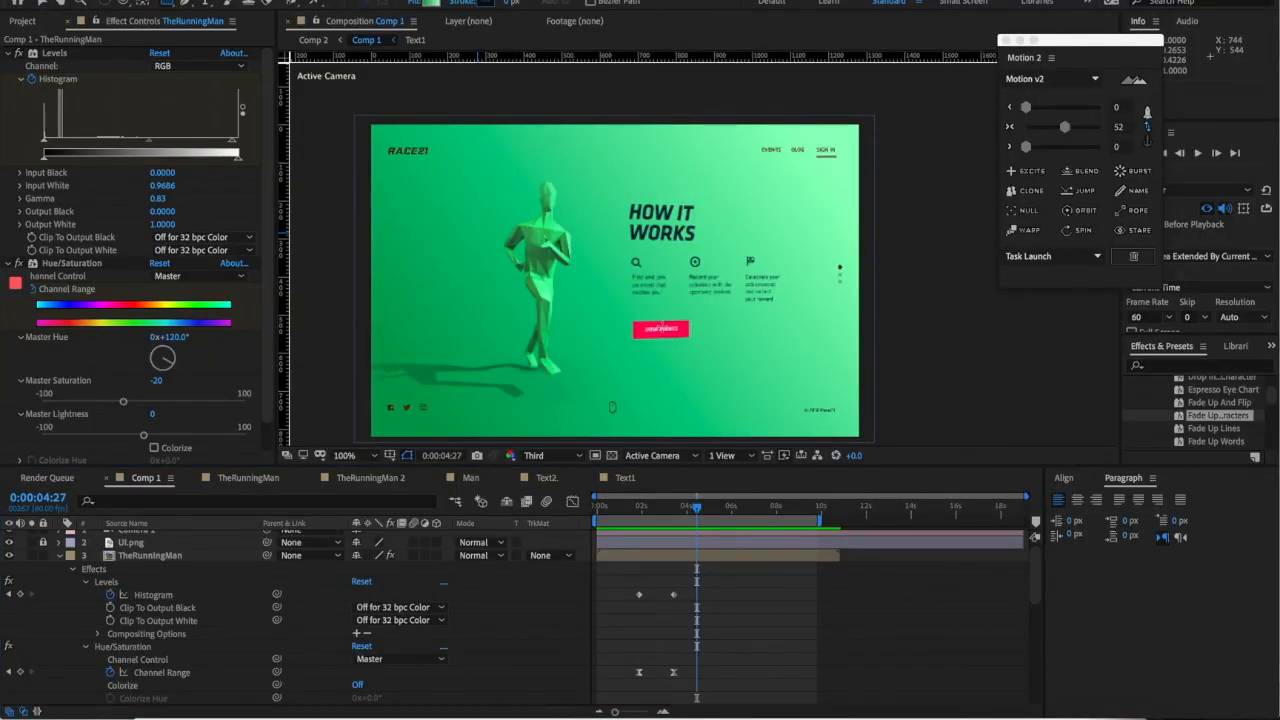
mouse_move(609, 264)
left_mouse_down()
mouse_move(684, 342)
mouse_move(674, 323)
mouse_move(670, 335)
left_mouse_up()
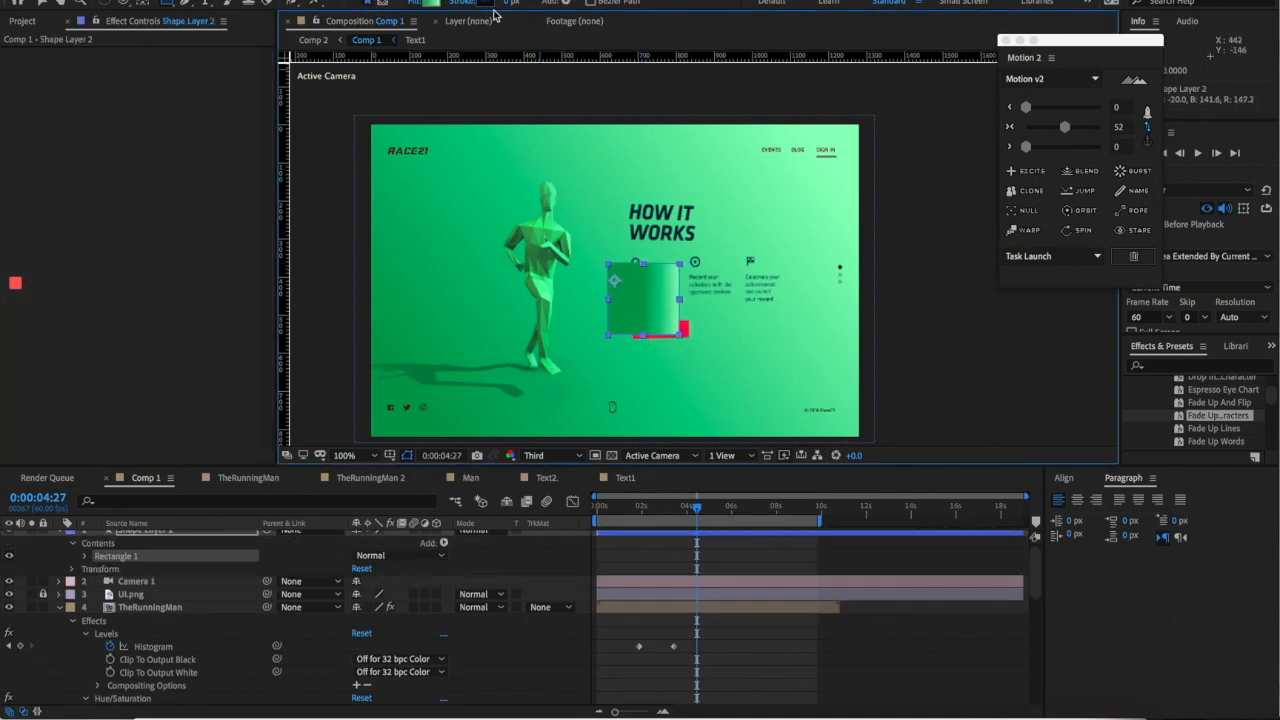
- Give the rectangle a solid white fill
left_click(410, 3)
left_click(628, 162)
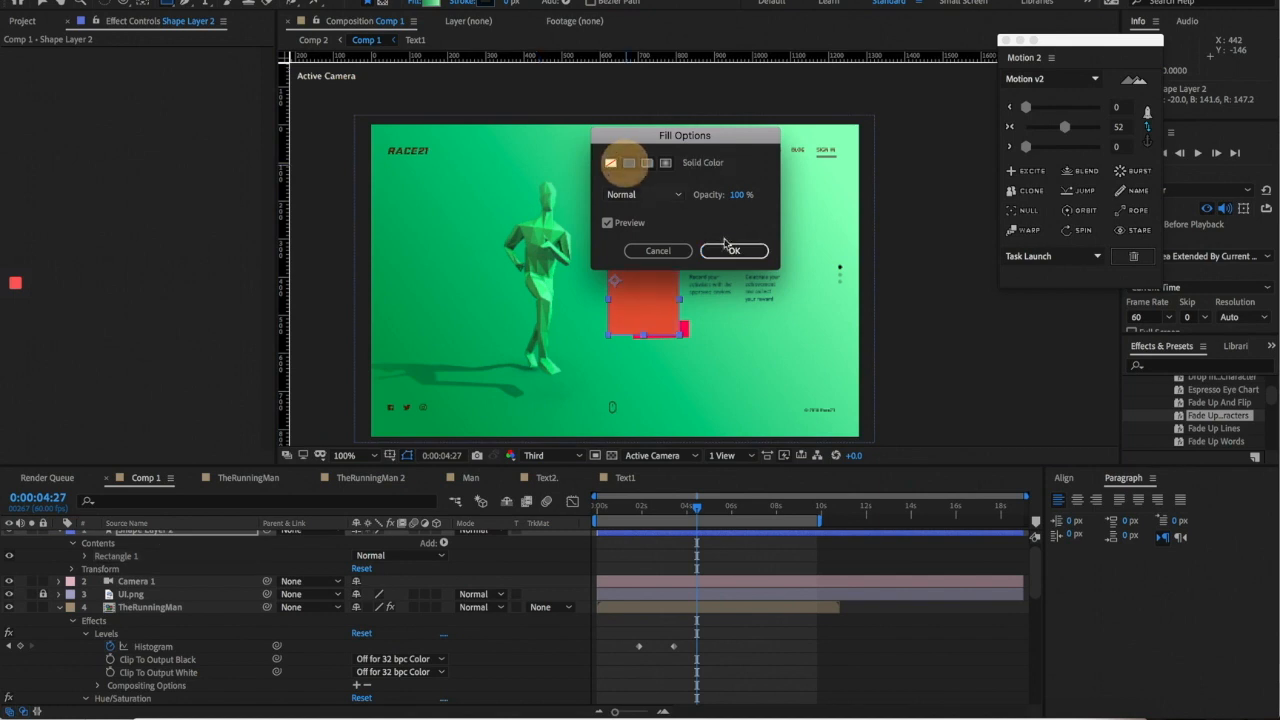
left_click(731, 250)
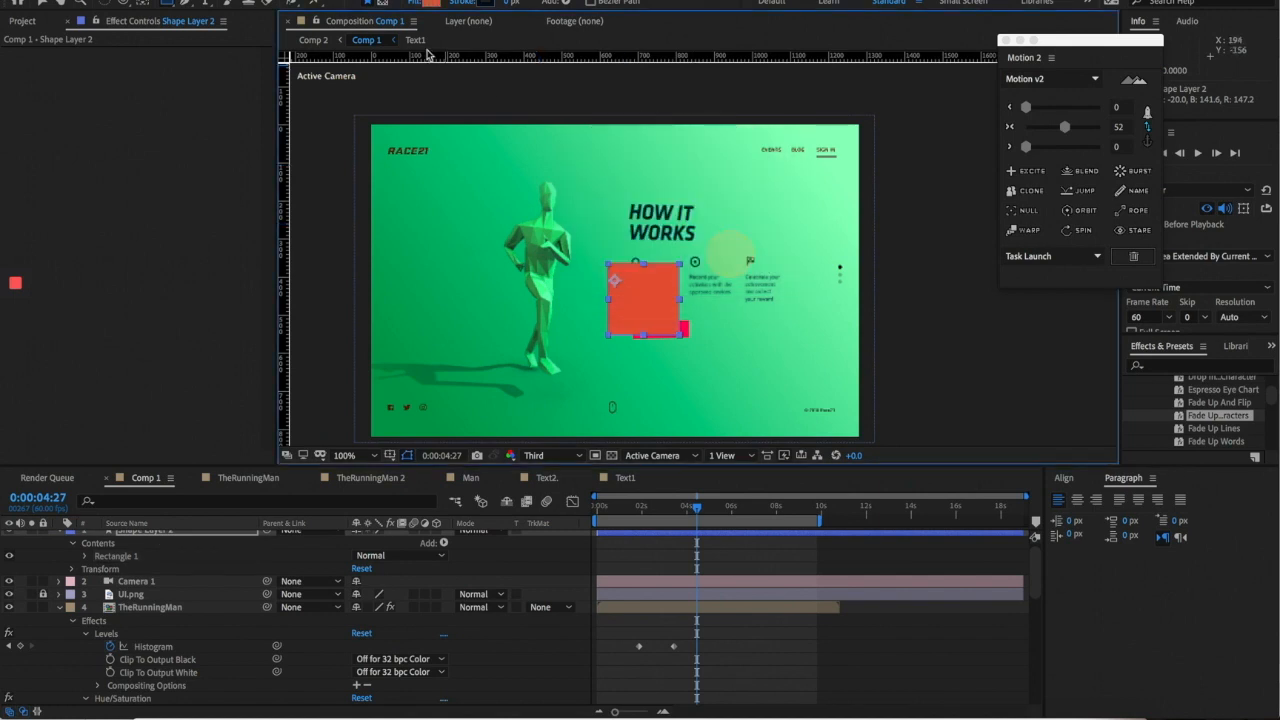
left_click(430, 6)
left_click(748, 412)
key("Return")
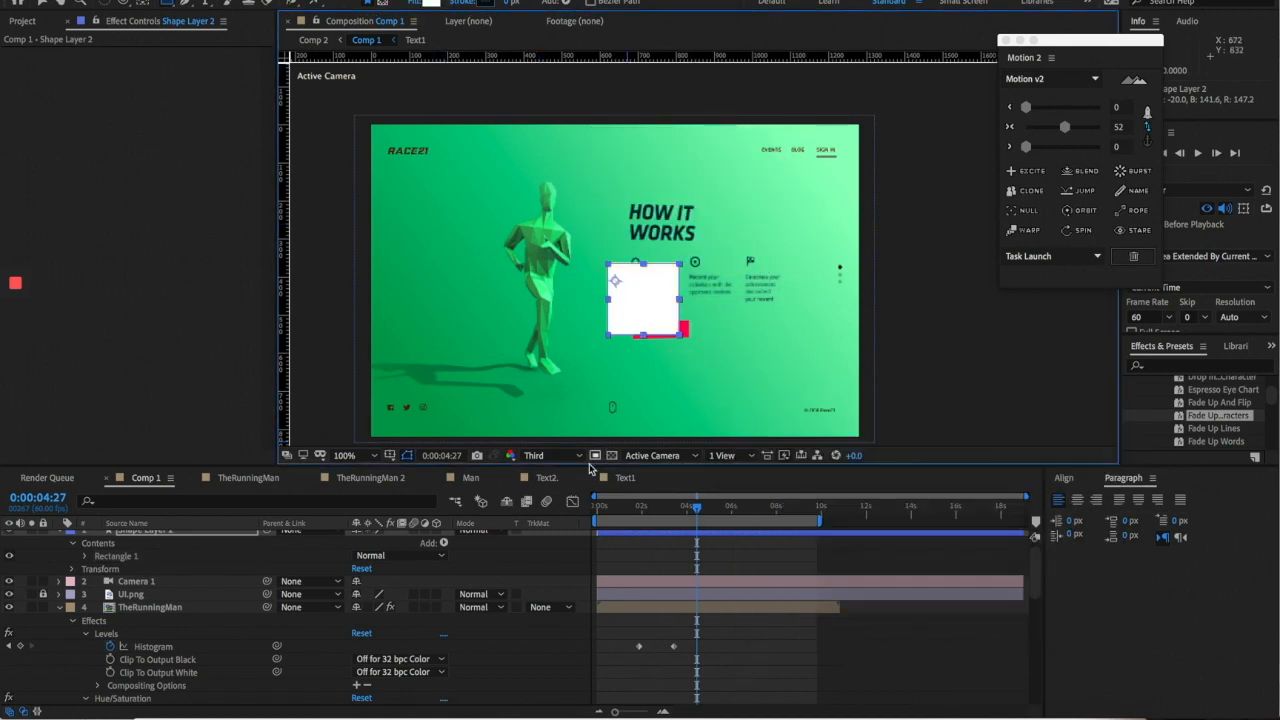
- Set the rectangle layer's opacity to 15%
scroll(263, 604, "down", 1)
scroll(263, 604, "up", 1)
left_click(362, 549)
type("15")
key("Return")
- Move the rectangle's anchor point to its top-left corner
key("v")
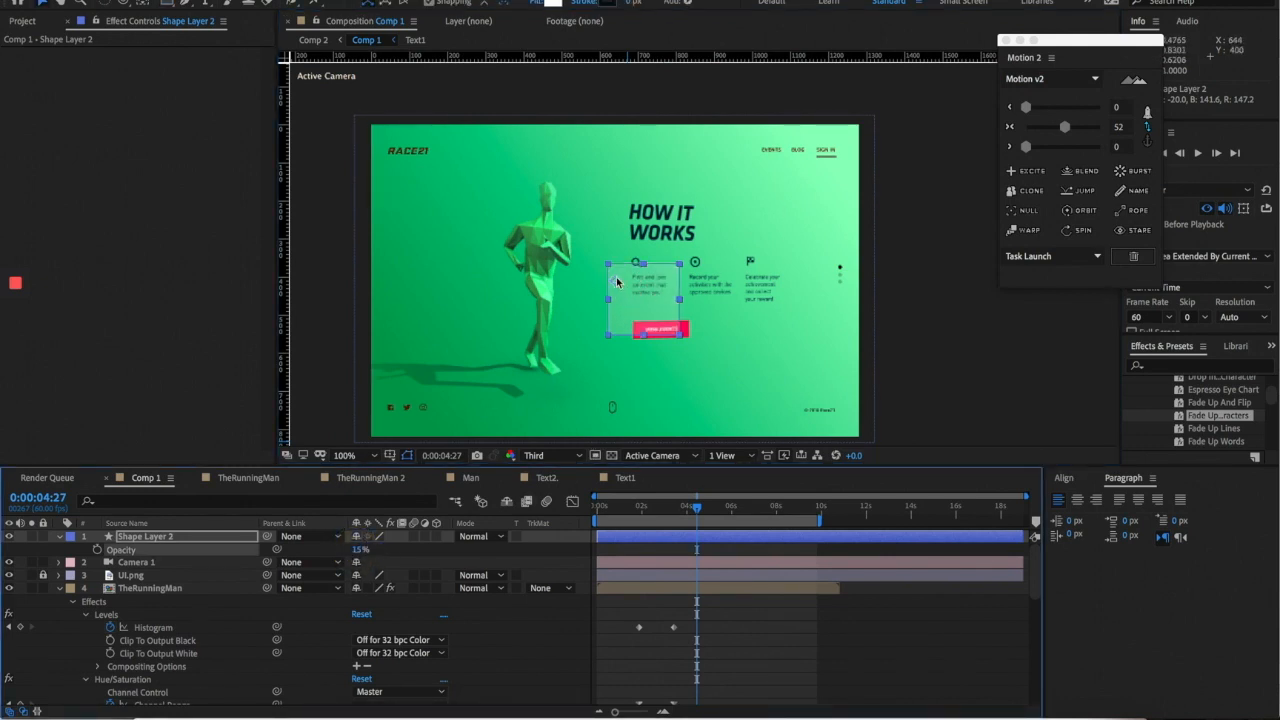
left_click(146, 4)
left_click_drag(615, 283, 606, 269)
- Move Shape Layer 2 below Text2 in the layer stack
left_click_drag(163, 538, 168, 627)
scroll(167, 610, "down", 3)
scroll(154, 566, "up", 3)
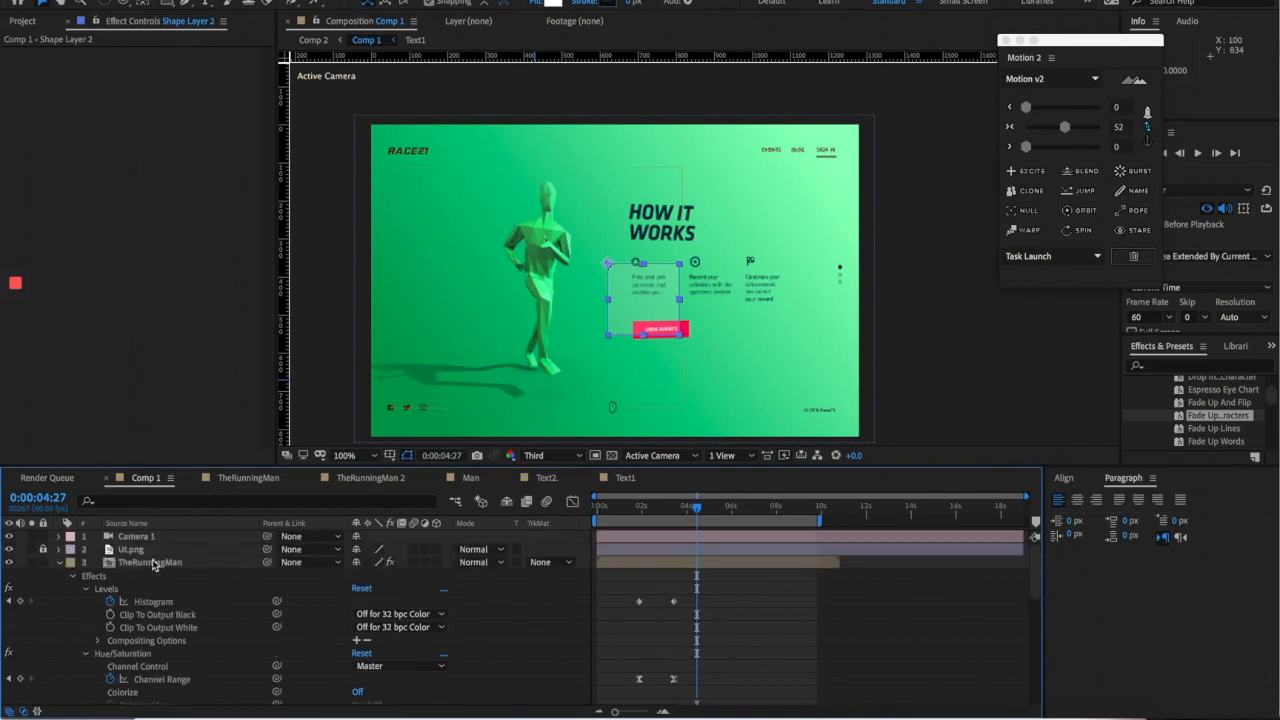
left_click(62, 563)
left_click(178, 564)
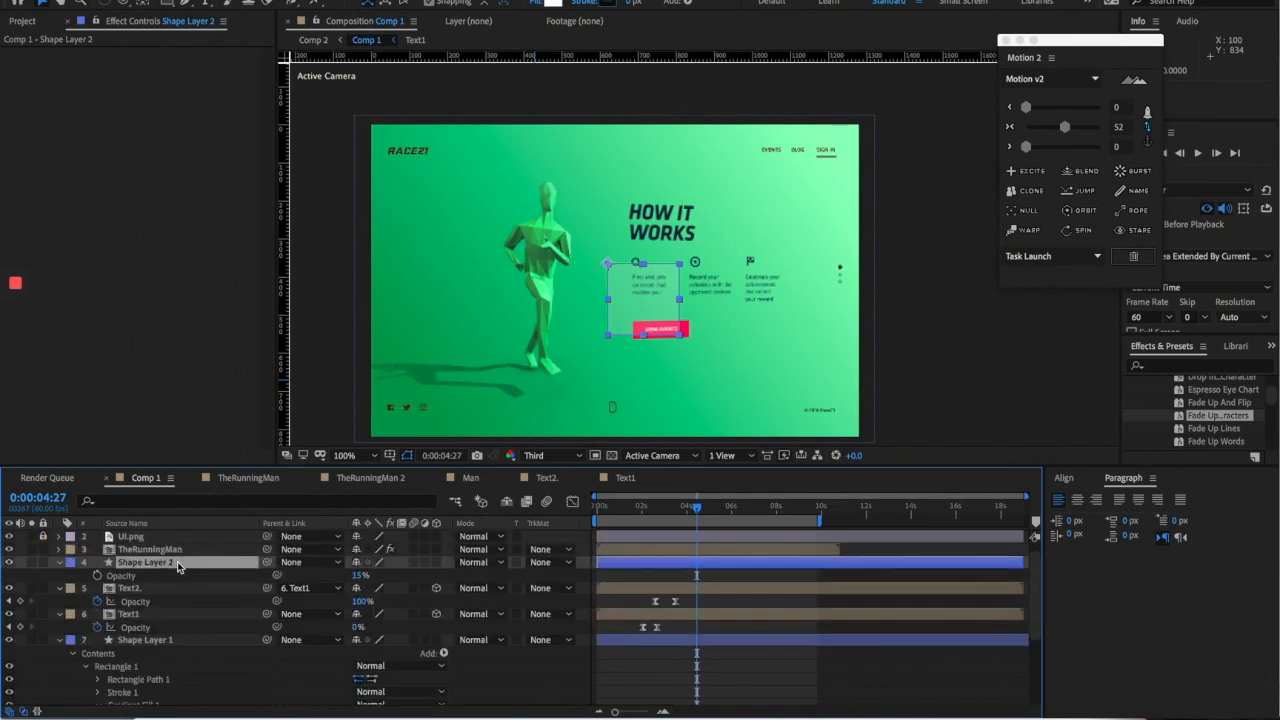
left_click_drag(176, 566, 166, 600)
- Render the preview at full resolution and pan the view to the cards
scroll(621, 357, "up", 2)
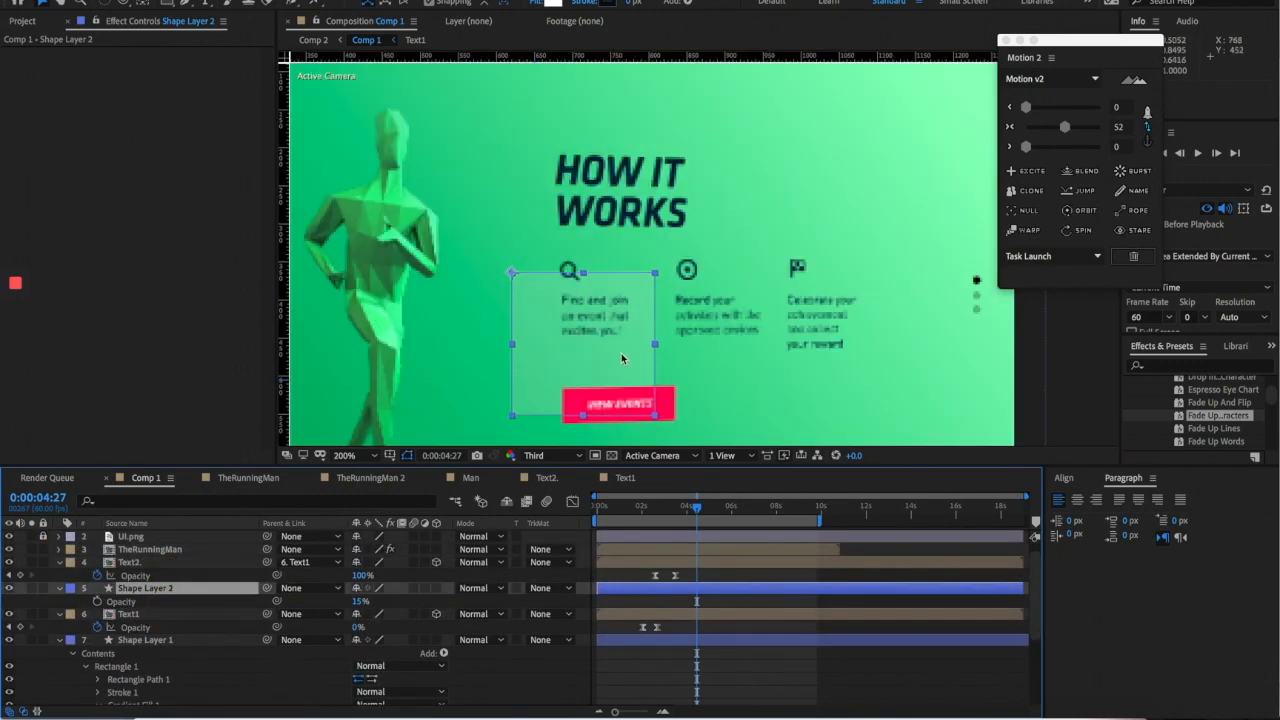
left_click(567, 457)
left_click(552, 493)
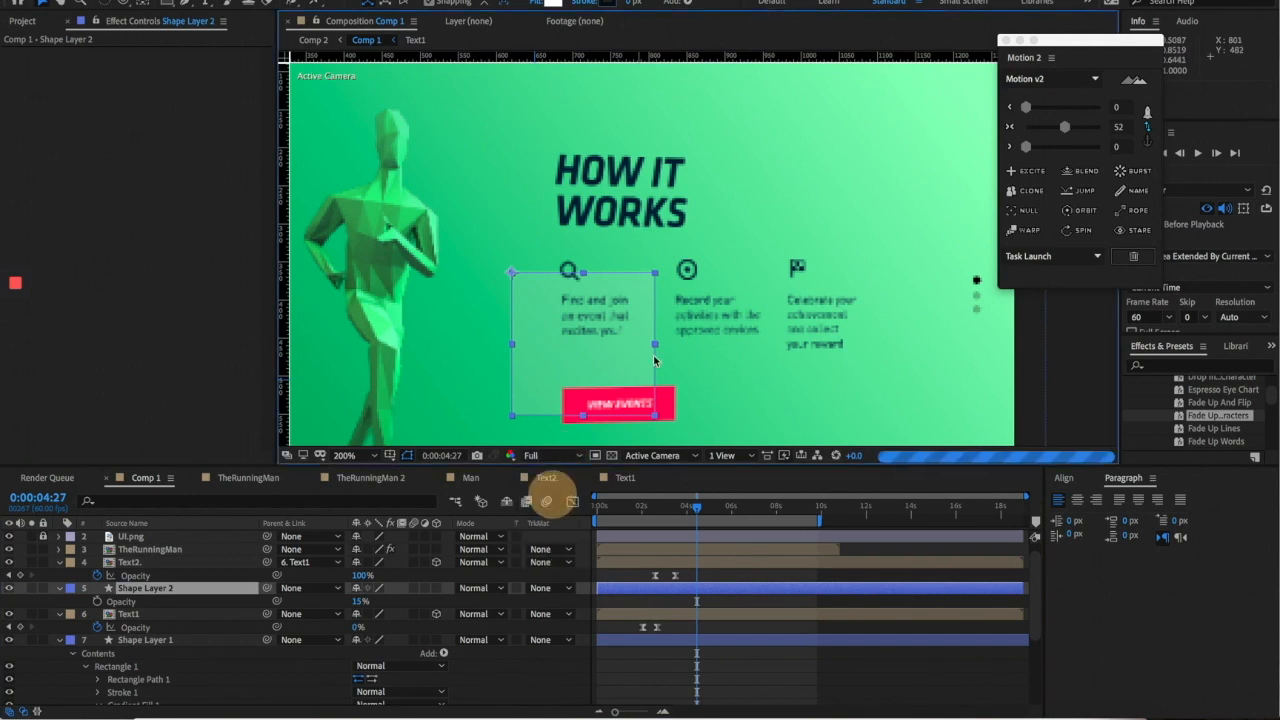
left_click_drag(661, 333, 686, 273)
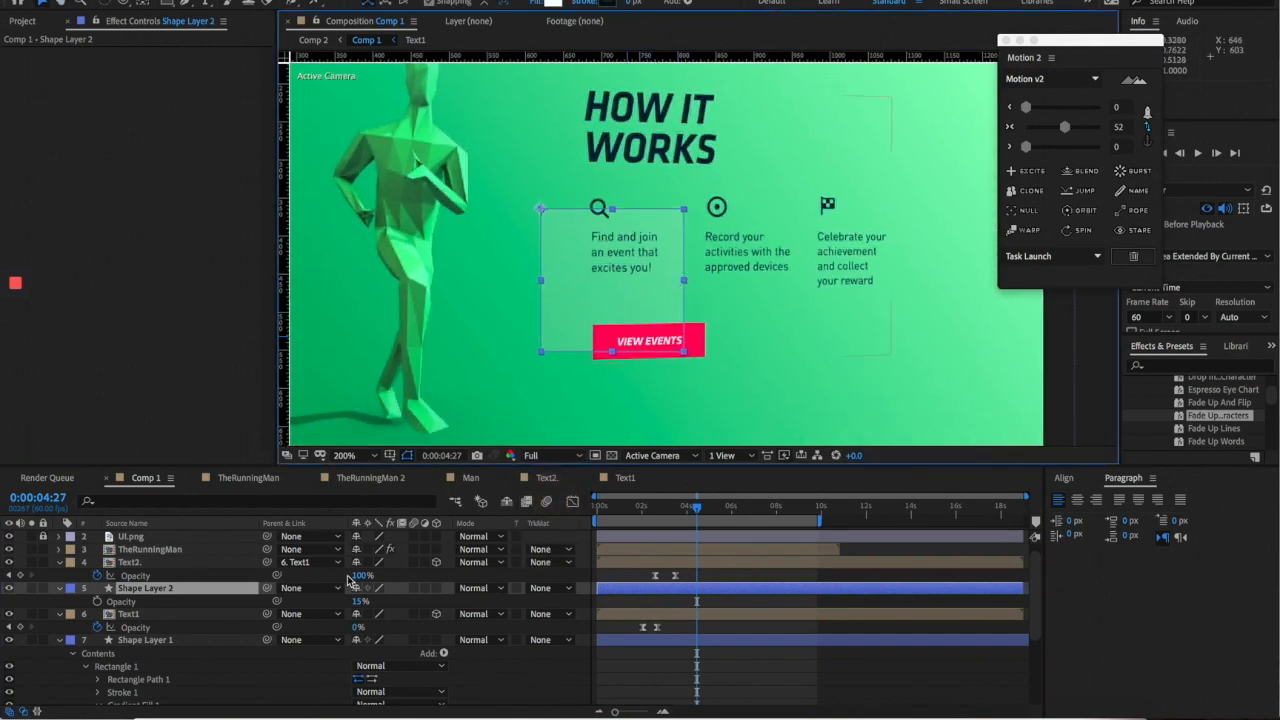
- Make Shape Layer 2 a 3D layer and adjust the card's position and width
left_click(436, 589)
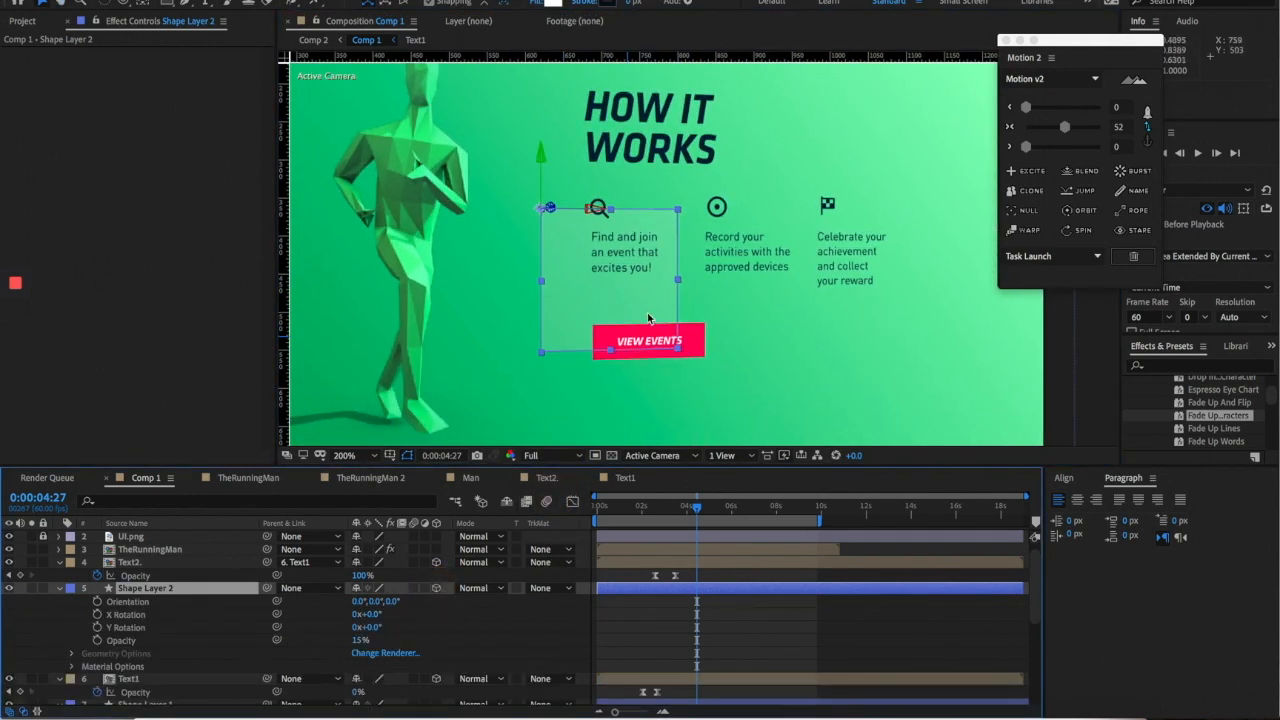
mouse_move(567, 214)
left_mouse_down()
mouse_move(600, 211)
mouse_move(573, 207)
left_mouse_up()
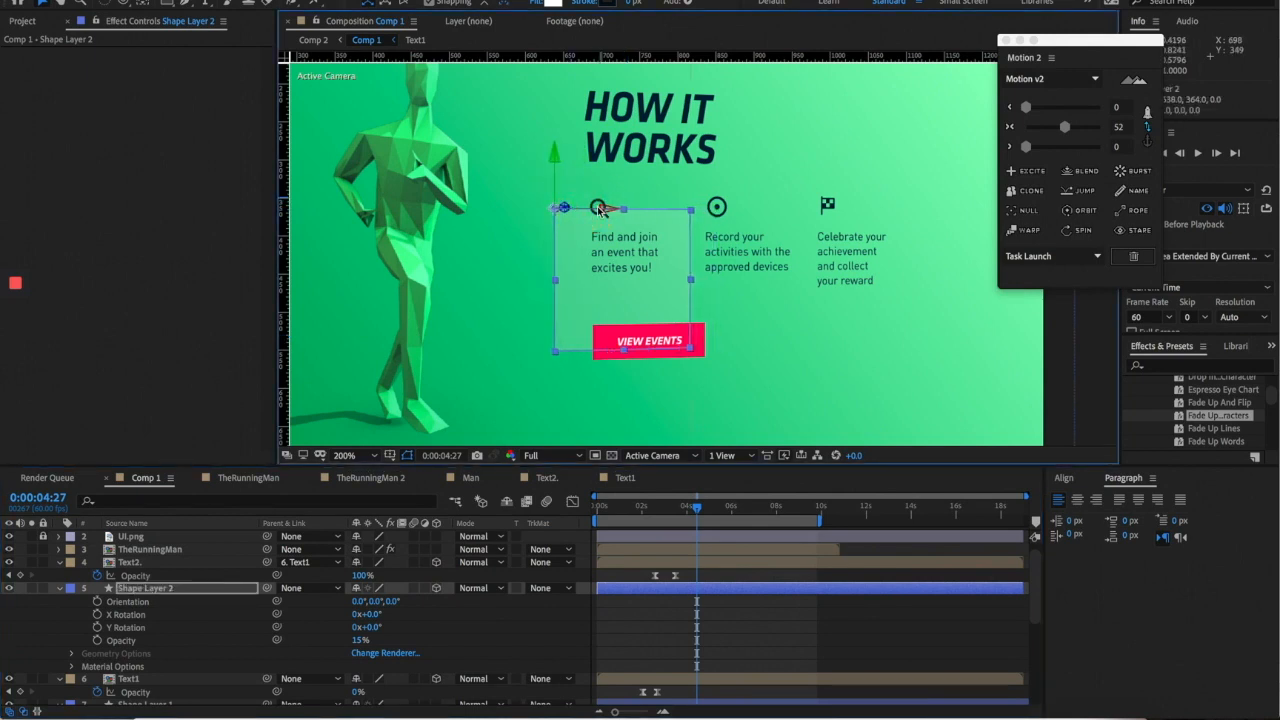
left_click_drag(688, 281, 678, 283)
left_click_drag(598, 210, 605, 211)
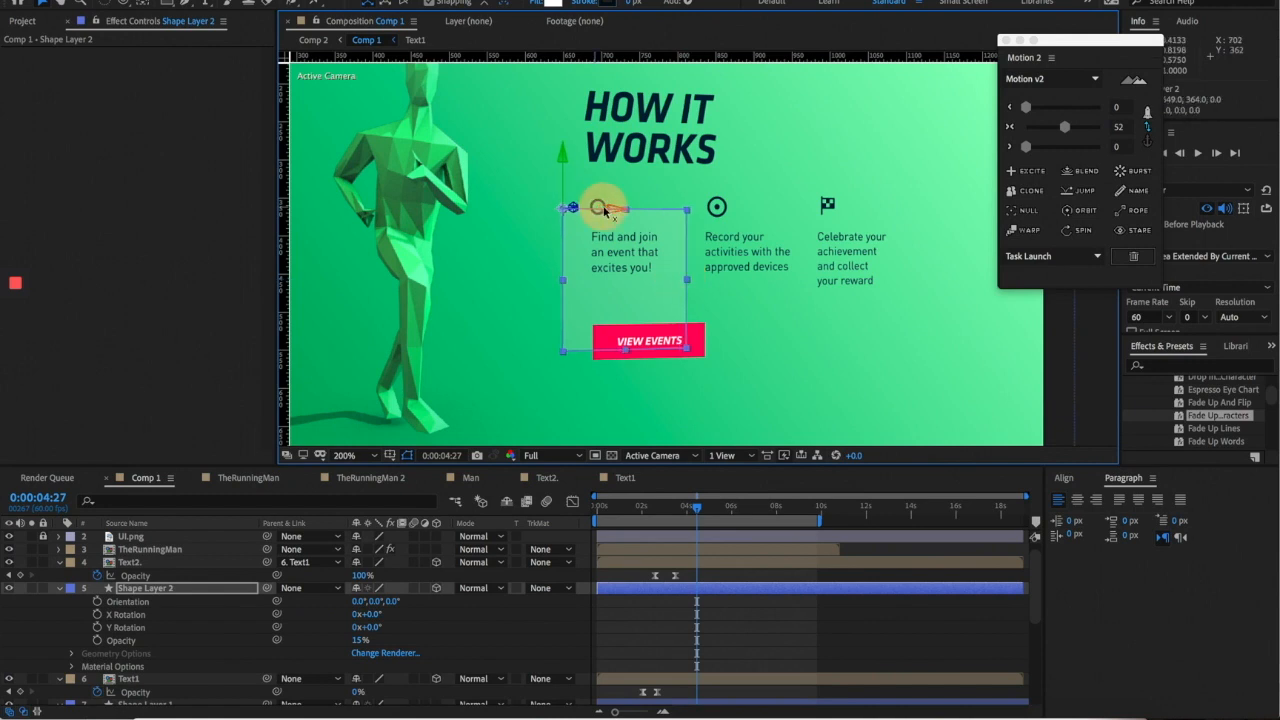
- In Top view push the card back behind the text, then fit it under the first column
left_click(672, 457)
left_click(650, 562)
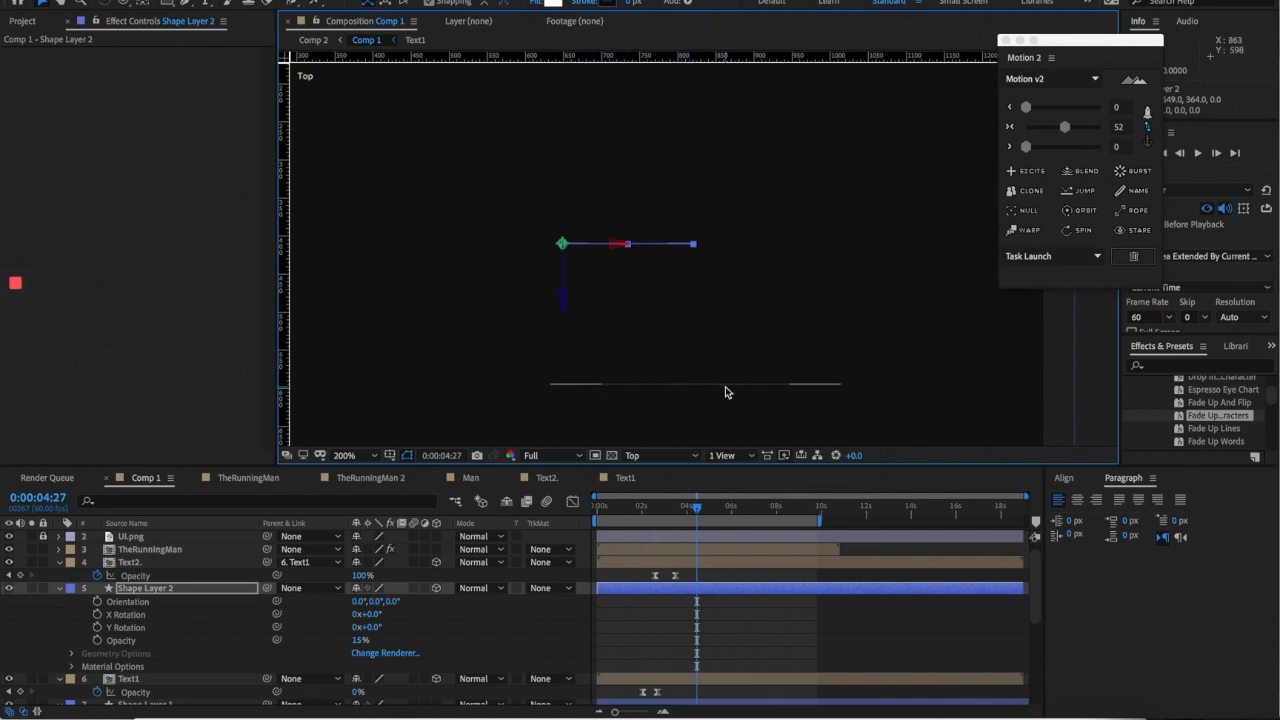
left_click_drag(563, 300, 571, 384)
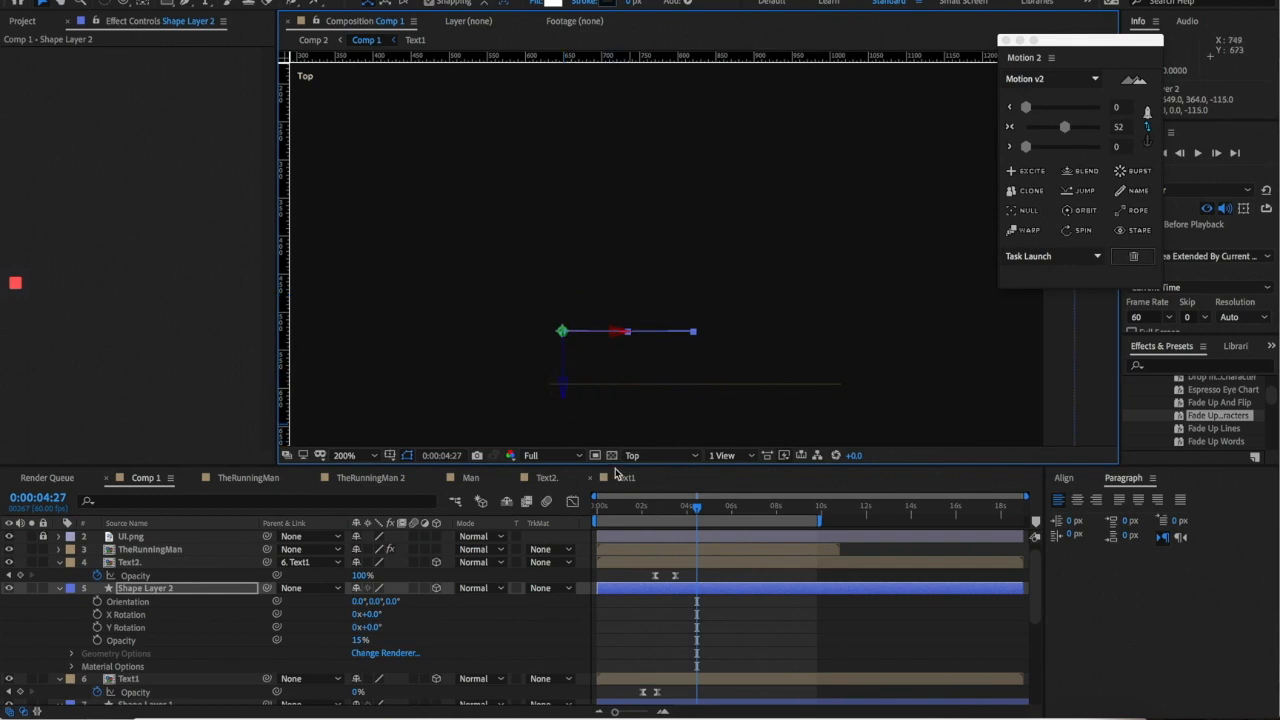
left_click(660, 456)
left_click(648, 467)
left_click_drag(631, 210, 584, 211)
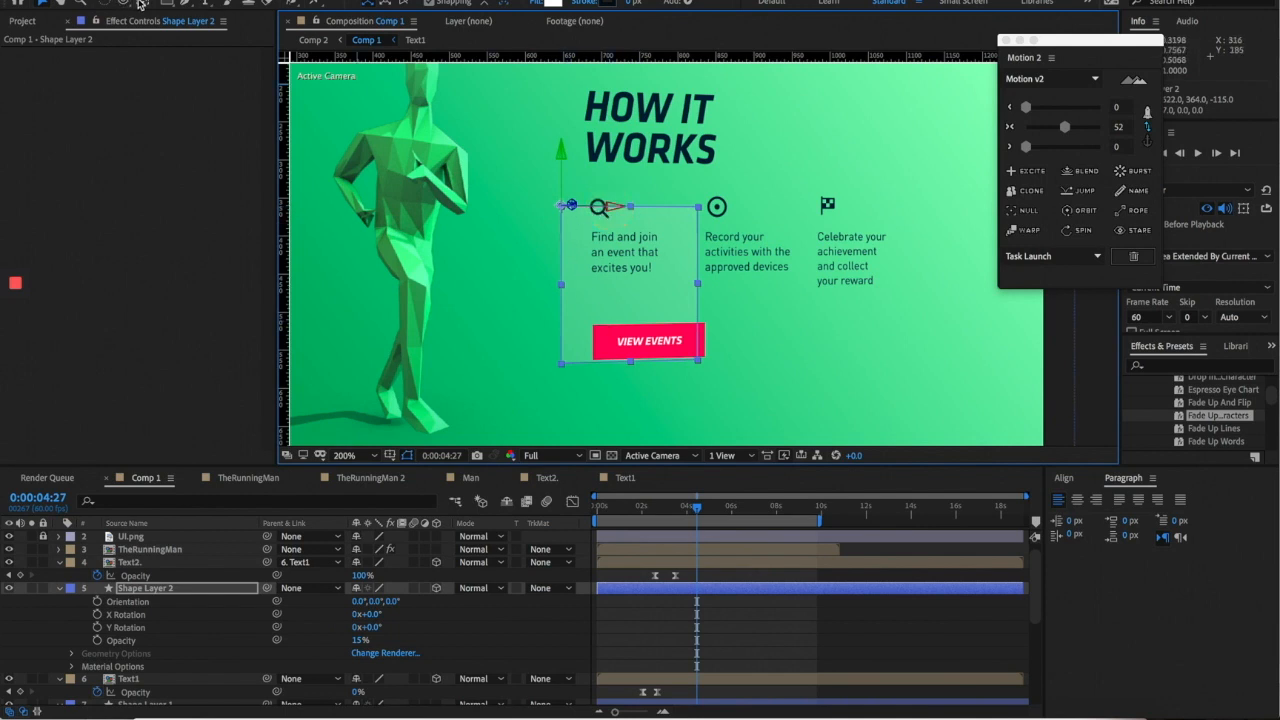
left_click_drag(632, 362, 631, 342)
- Narrow the card, keeping it over the left column after trial moves
left_click_drag(613, 205, 758, 207)
key("super+z")
left_click_drag(695, 278, 683, 275)
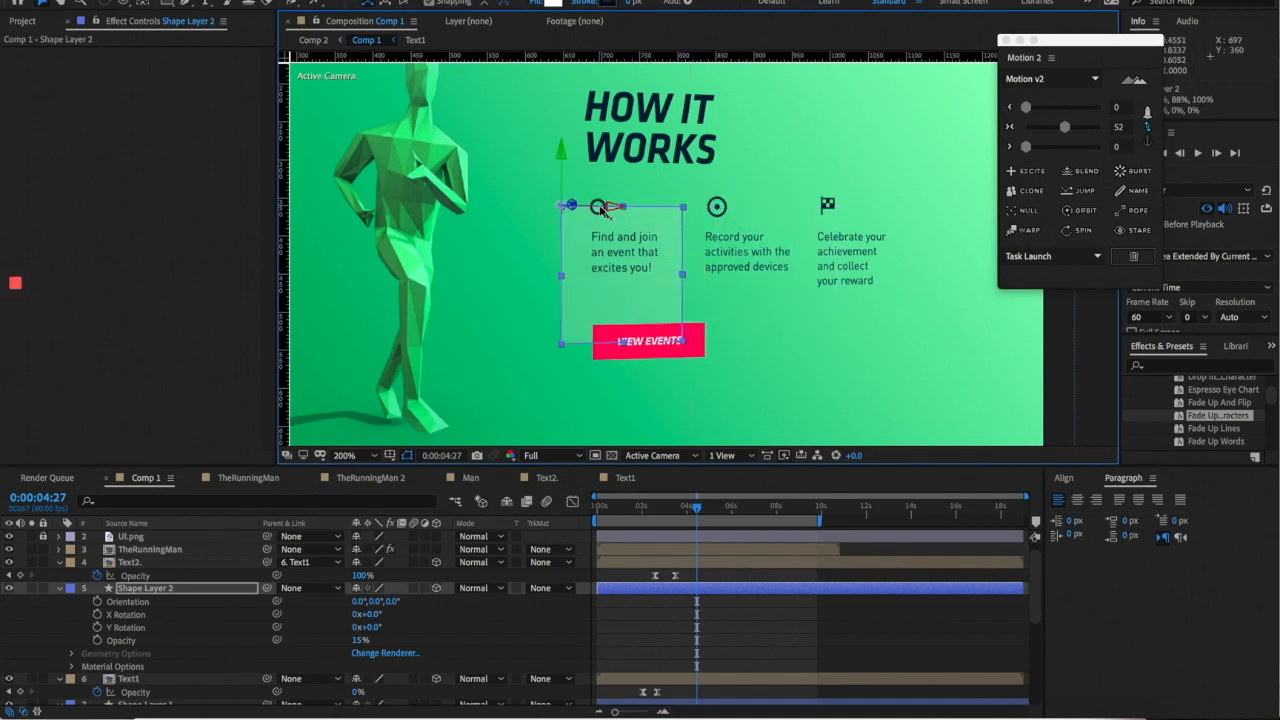
left_click_drag(601, 210, 720, 210)
key("super+z")
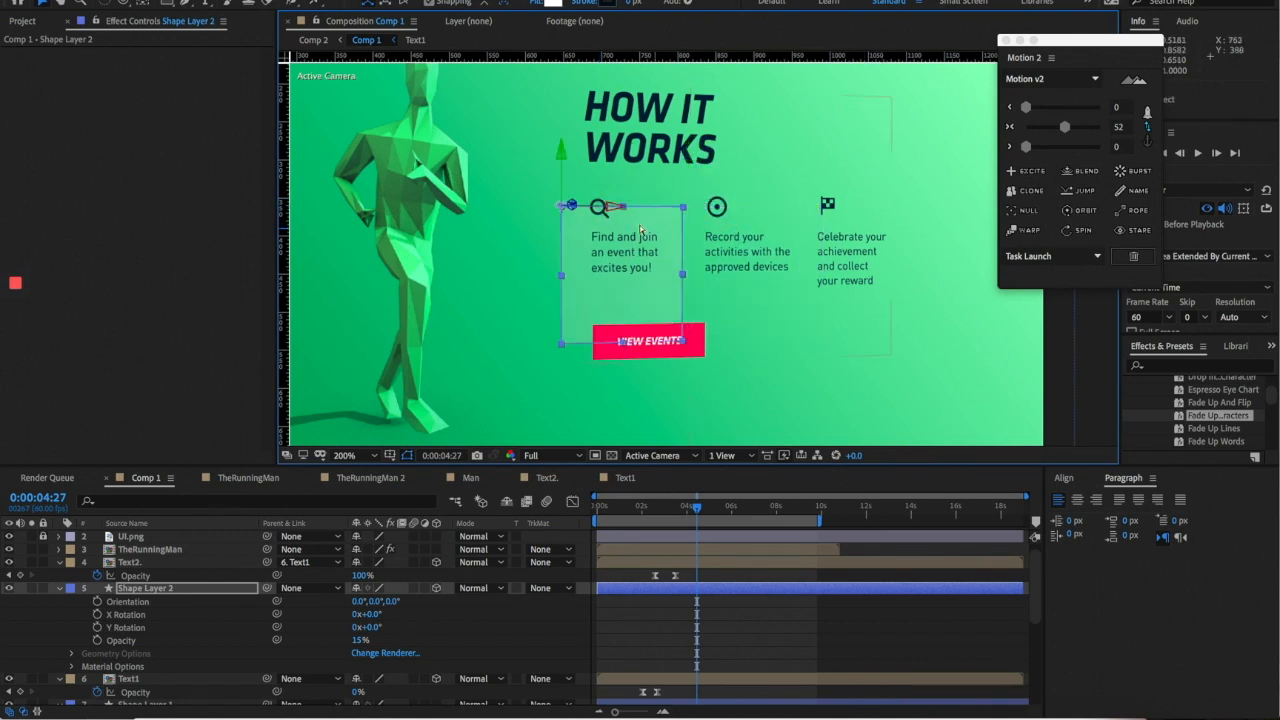
- Duplicate the card twice, placing copies behind the middle and third columns
key("super+d")
left_click_drag(606, 207, 848, 207)
key("super+d")
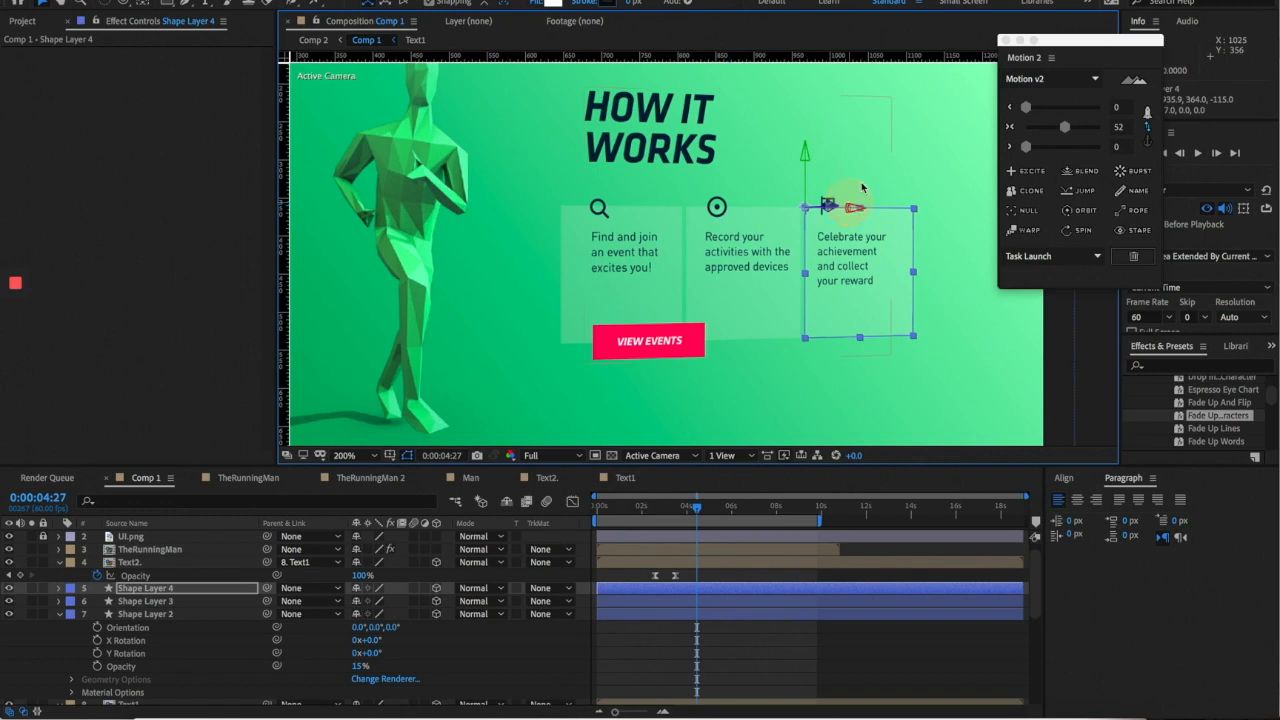
left_click(897, 154)
key("comma")
key("comma")
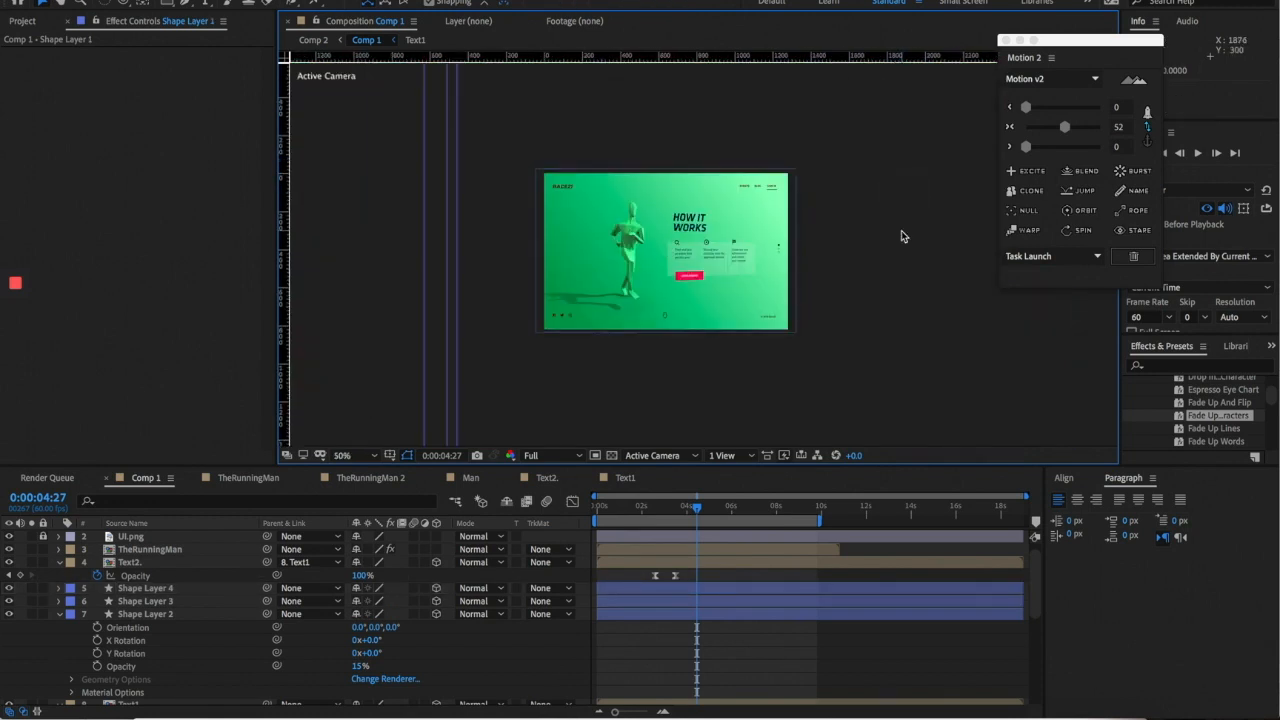
- Parent the three card layers, Shape Layers 2–4, to Text1
key("period")
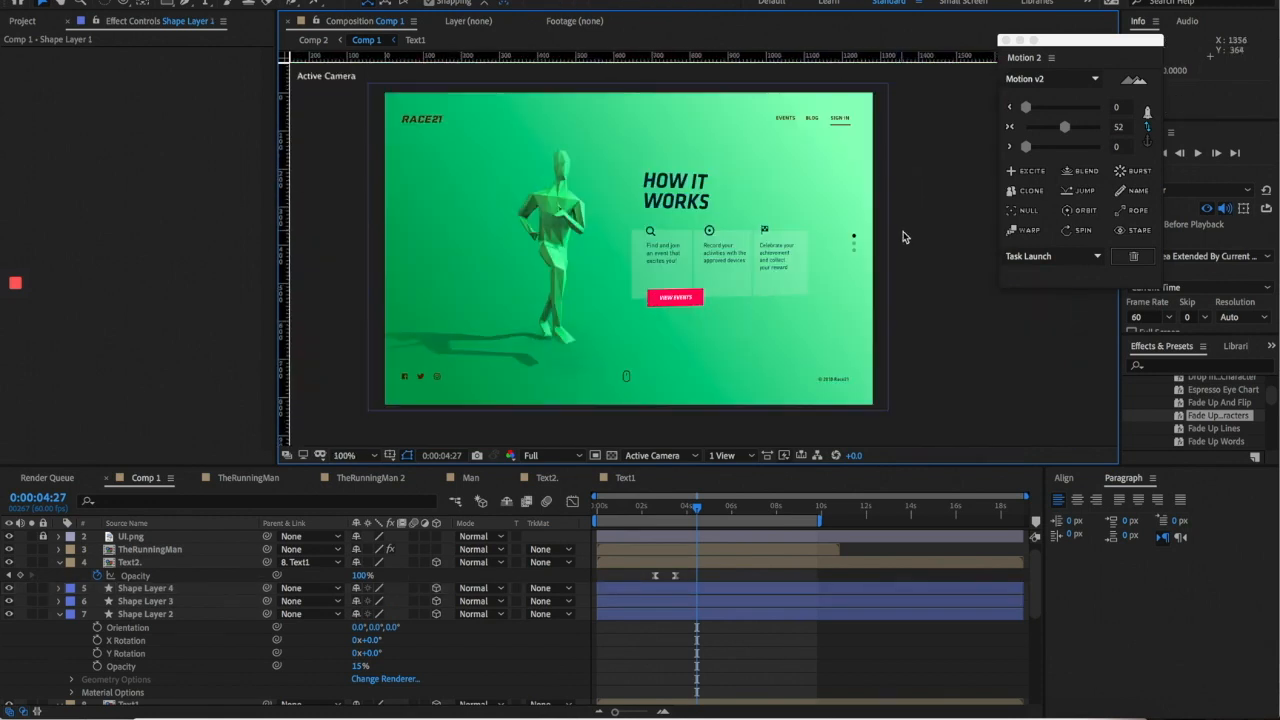
left_click(176, 590)
left_click(155, 613, "shift")
left_click(59, 613)
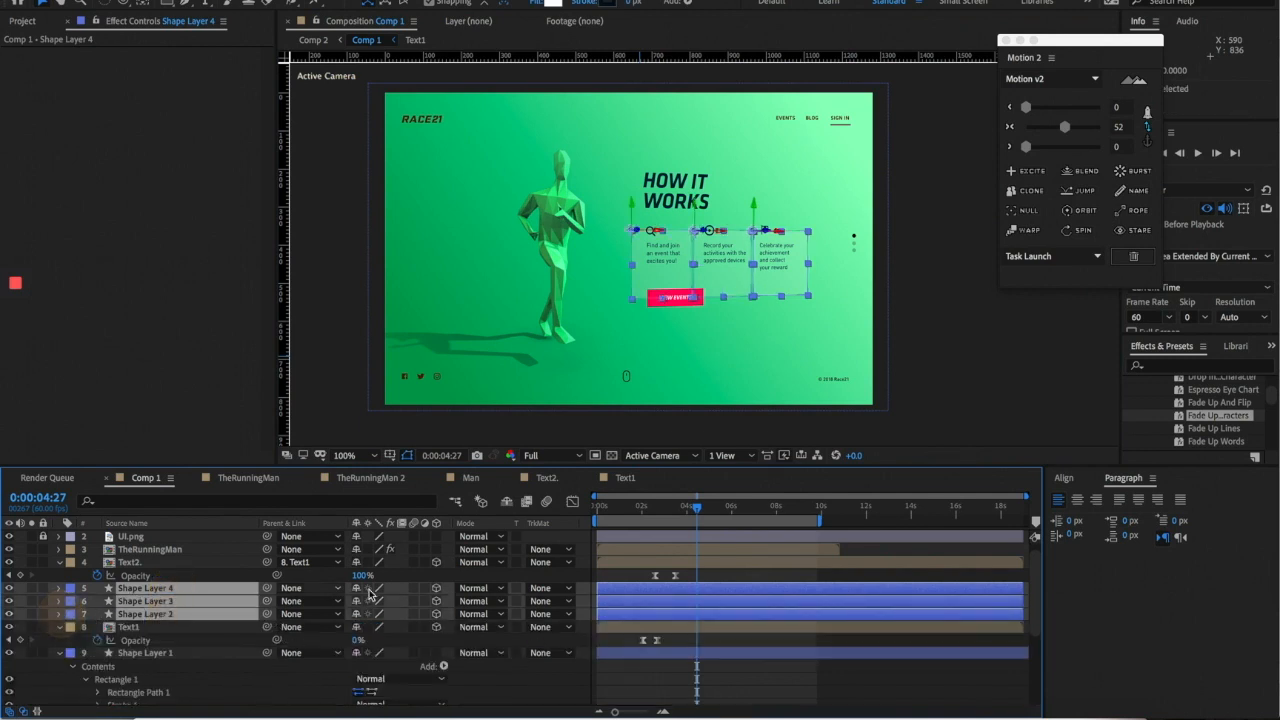
scroll(333, 600, "up", 1)
left_click_drag(267, 601, 128, 640)
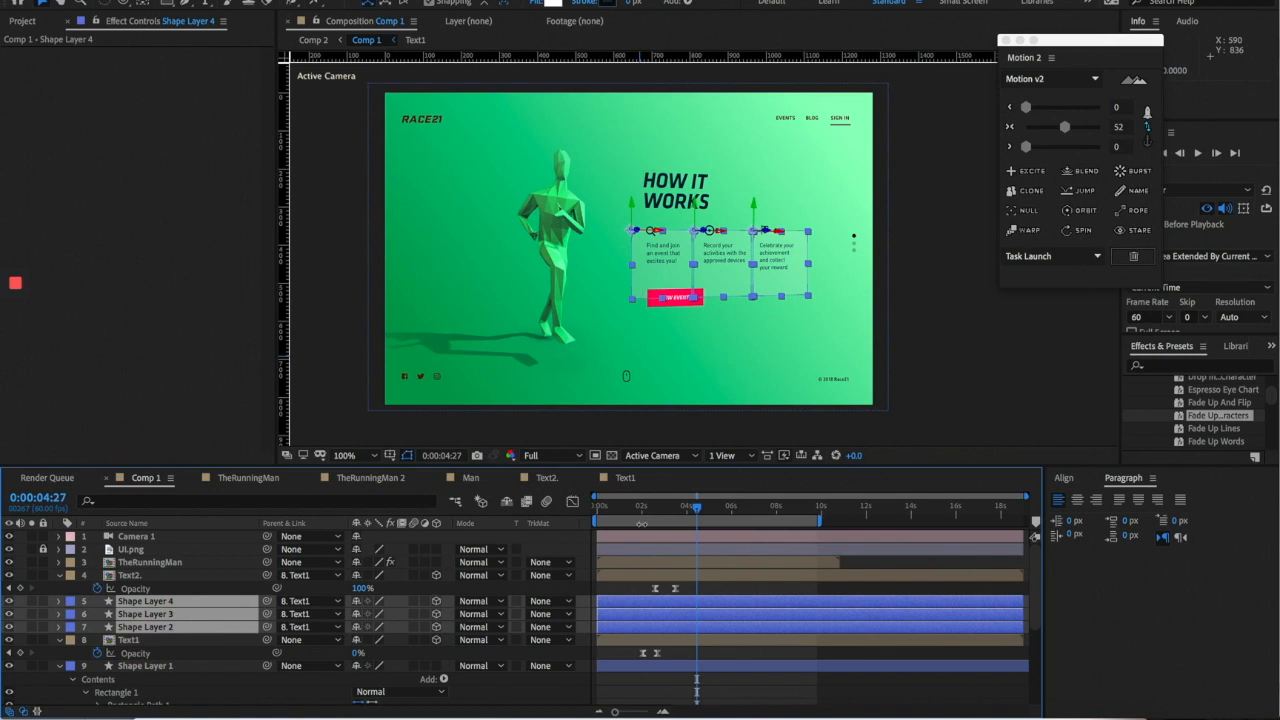
- Lower preview resolution to Third and scrub into the HOW IT WORKS screen
left_click(657, 508)
left_click(934, 380)
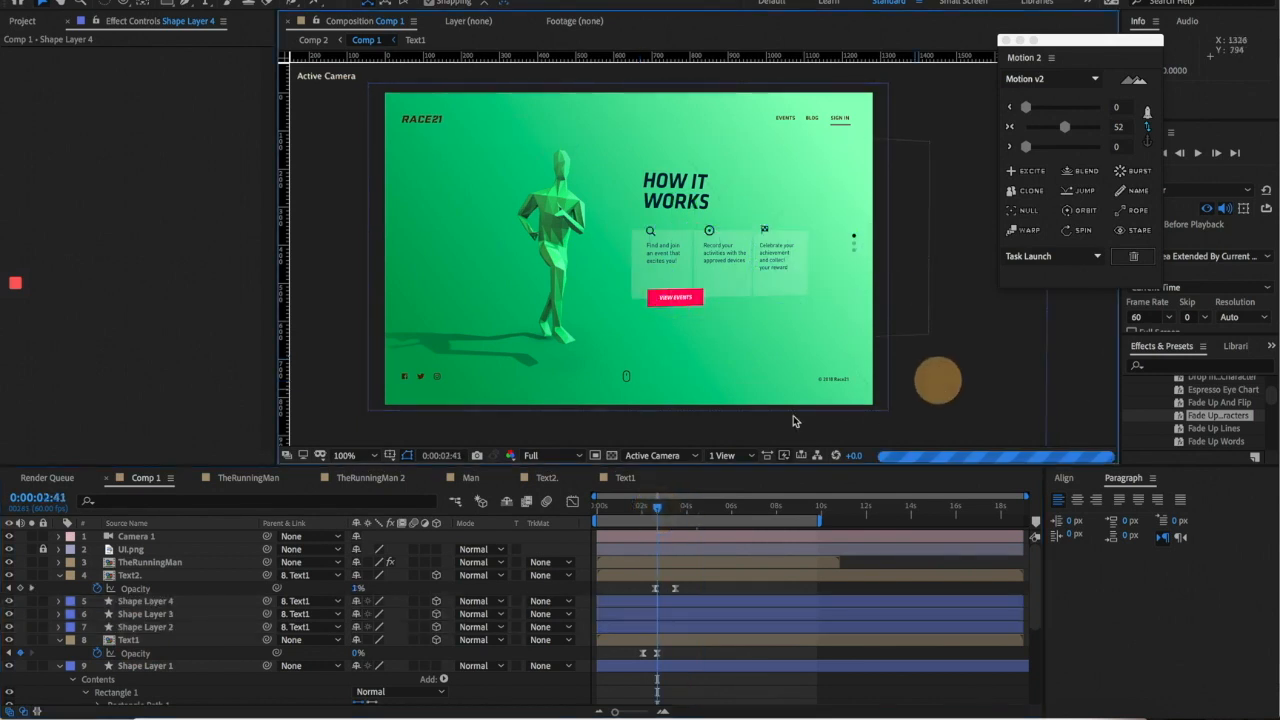
left_click(560, 455)
left_click(543, 529)
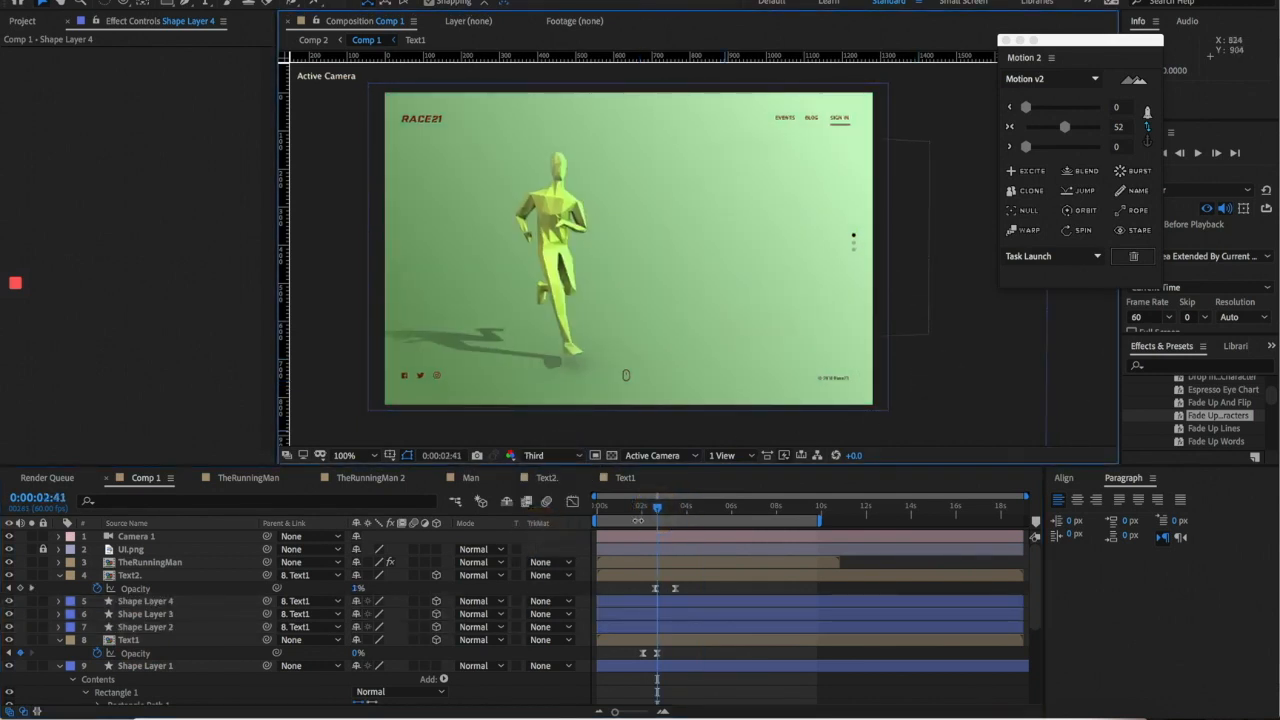
left_click(651, 508)
left_click_drag(651, 506, 678, 510)
- Keyframe the three cards' opacity at 15%, then 0% at 3:05, and preview the fade
left_click(157, 601)
left_click(150, 627, "shift")
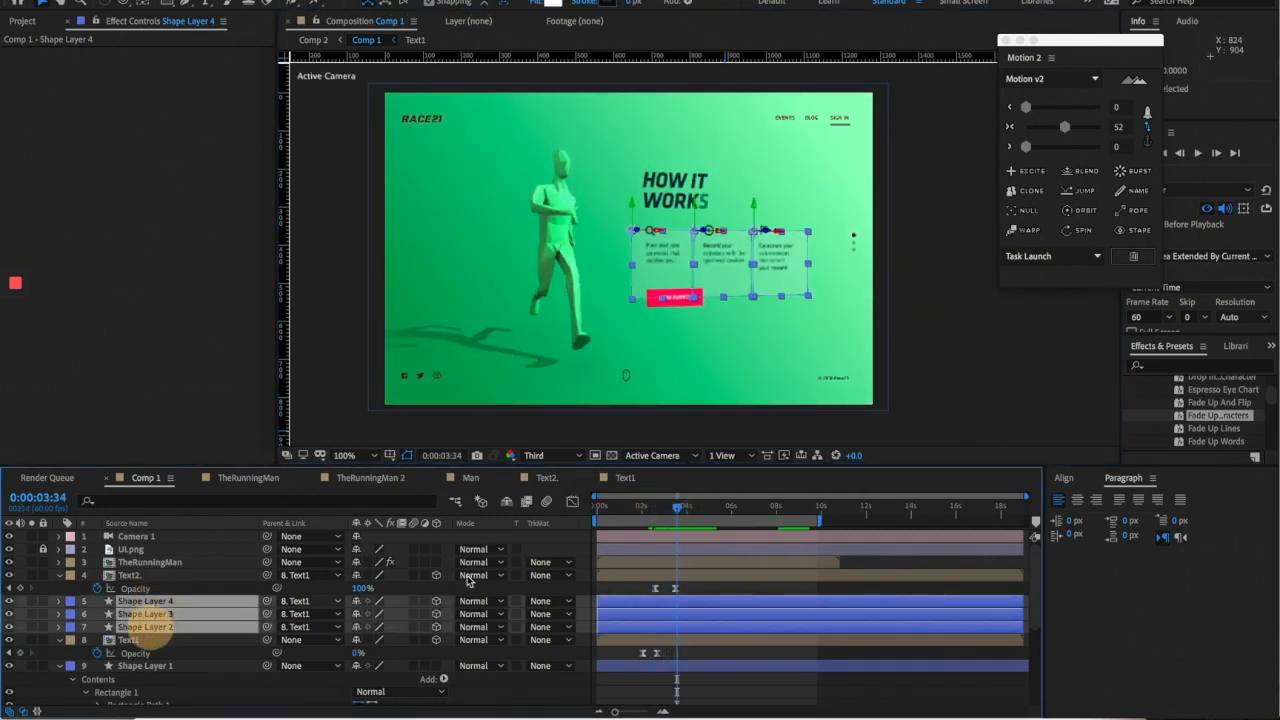
mouse_move(678, 508)
left_mouse_down()
mouse_move(666, 509)
mouse_move(680, 508)
left_mouse_up()
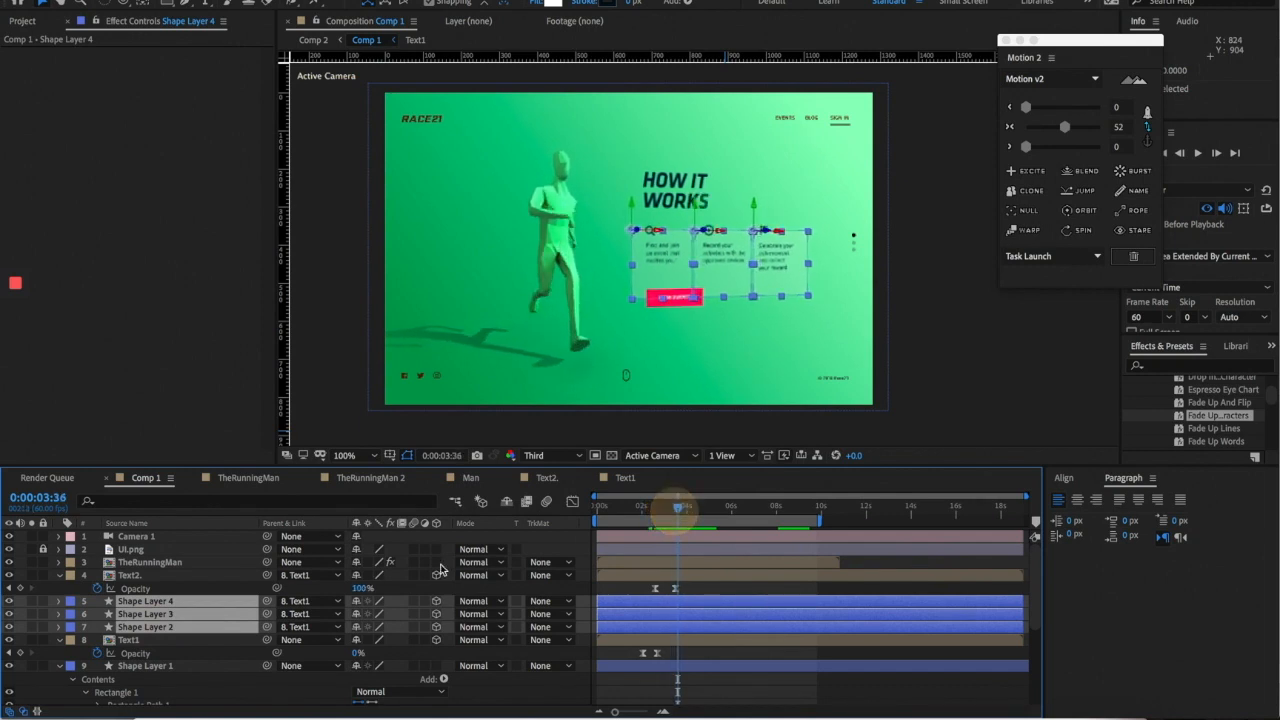
key("t")
left_click(97, 614)
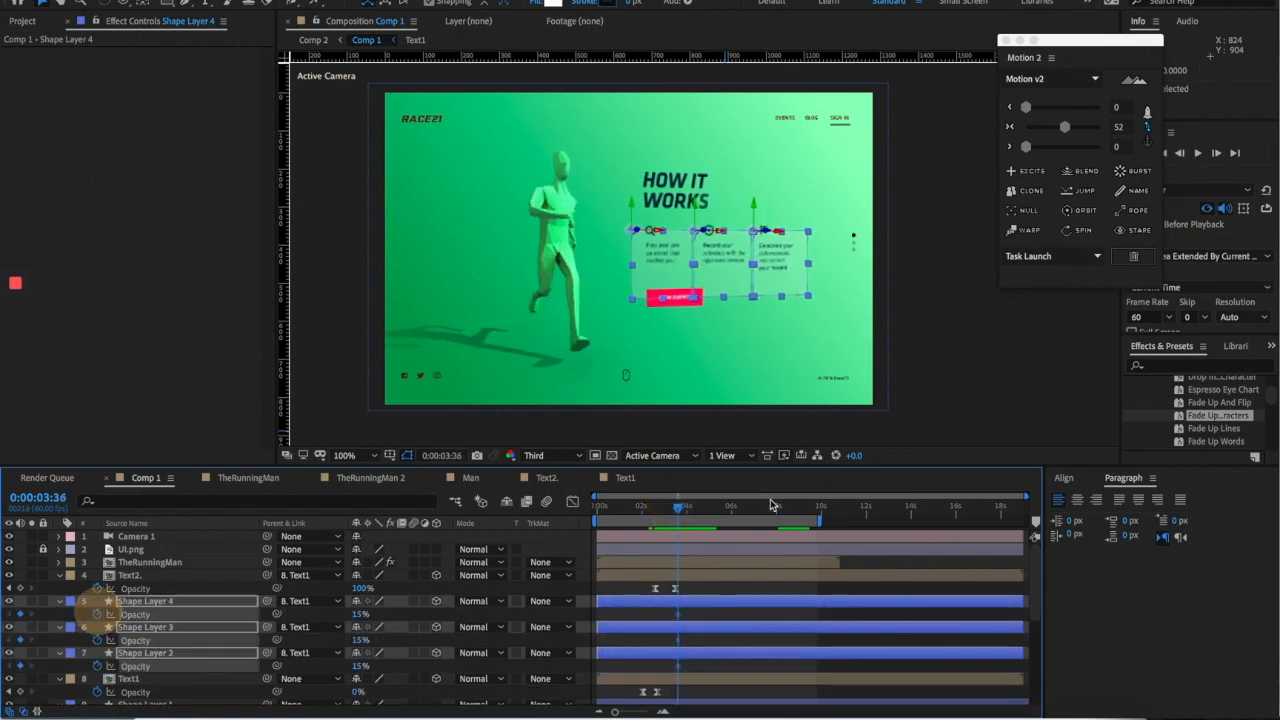
left_click_drag(680, 510, 667, 512)
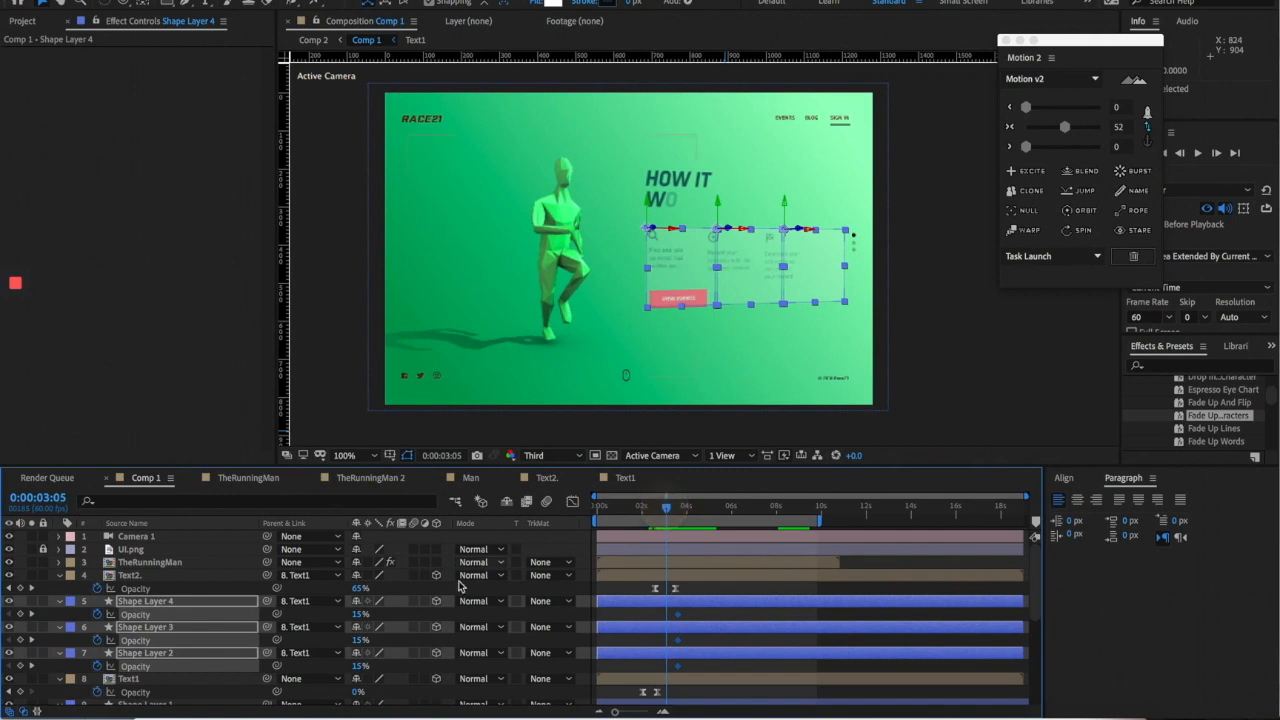
left_click_drag(361, 616, 243, 603)
key("space")
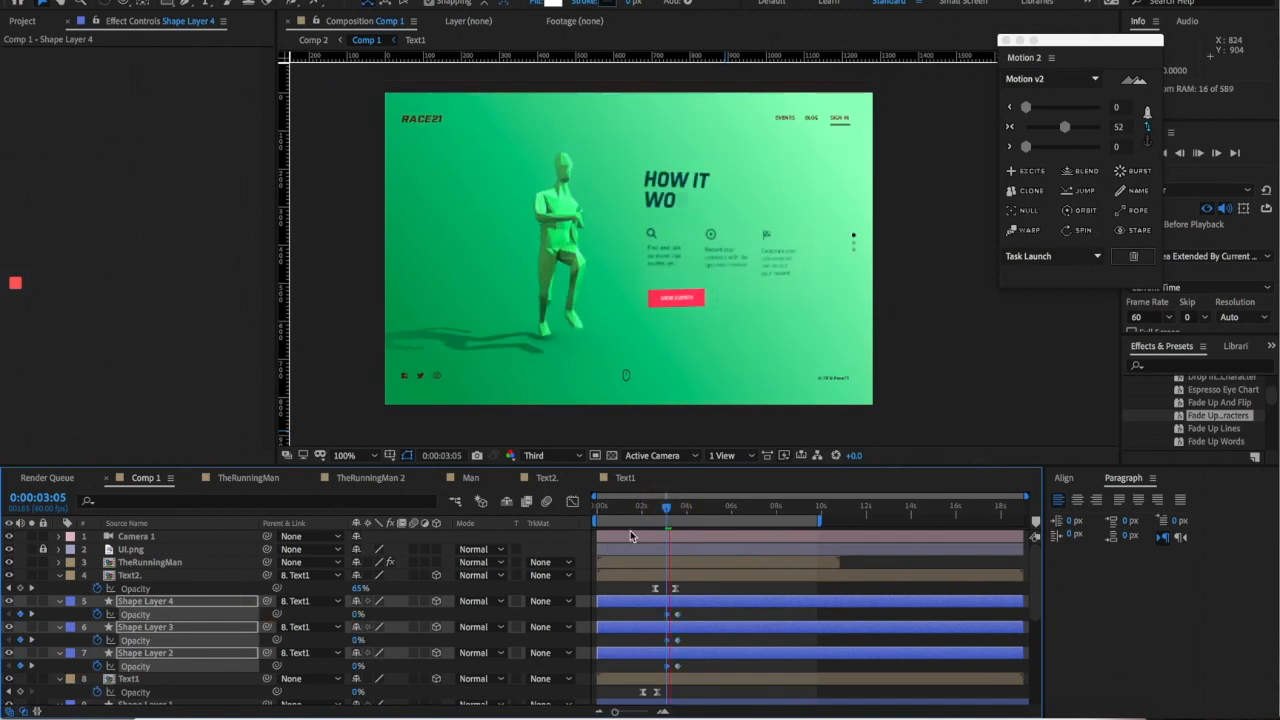
- Select all six opacity keyframes and preview the retimed fade
left_click(640, 514)
left_click_drag(647, 611, 684, 616)
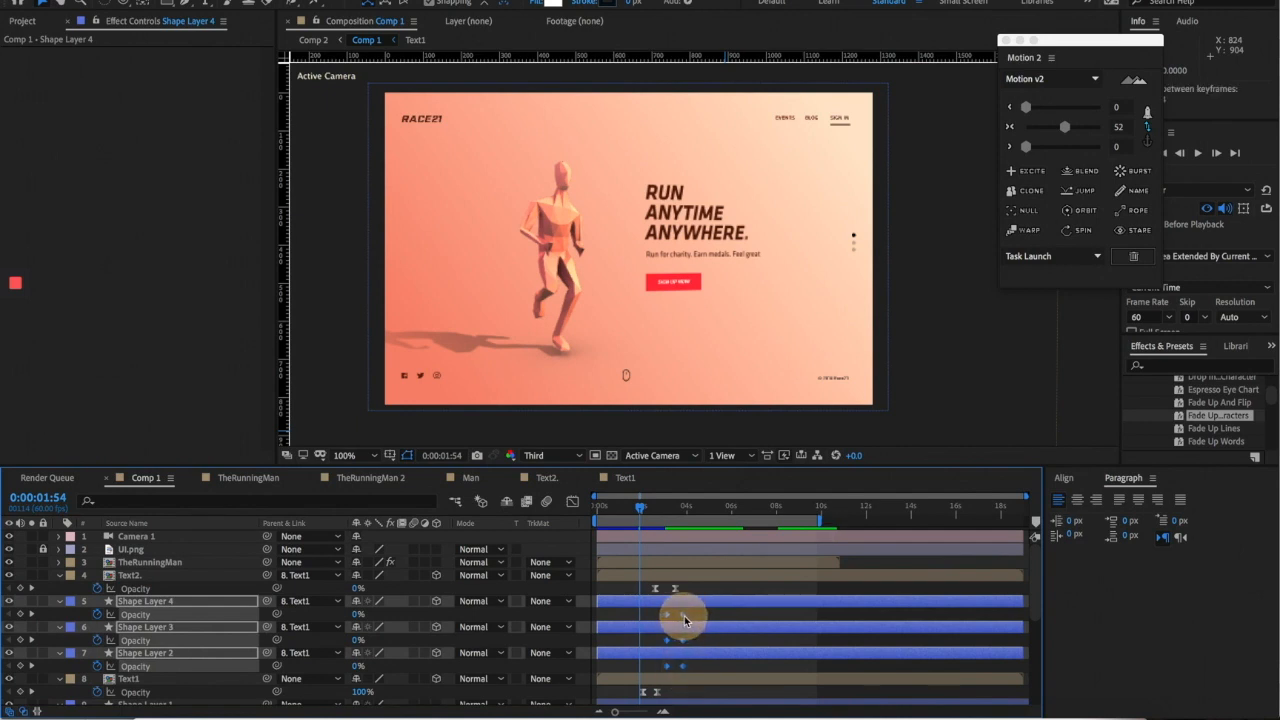
key("space")
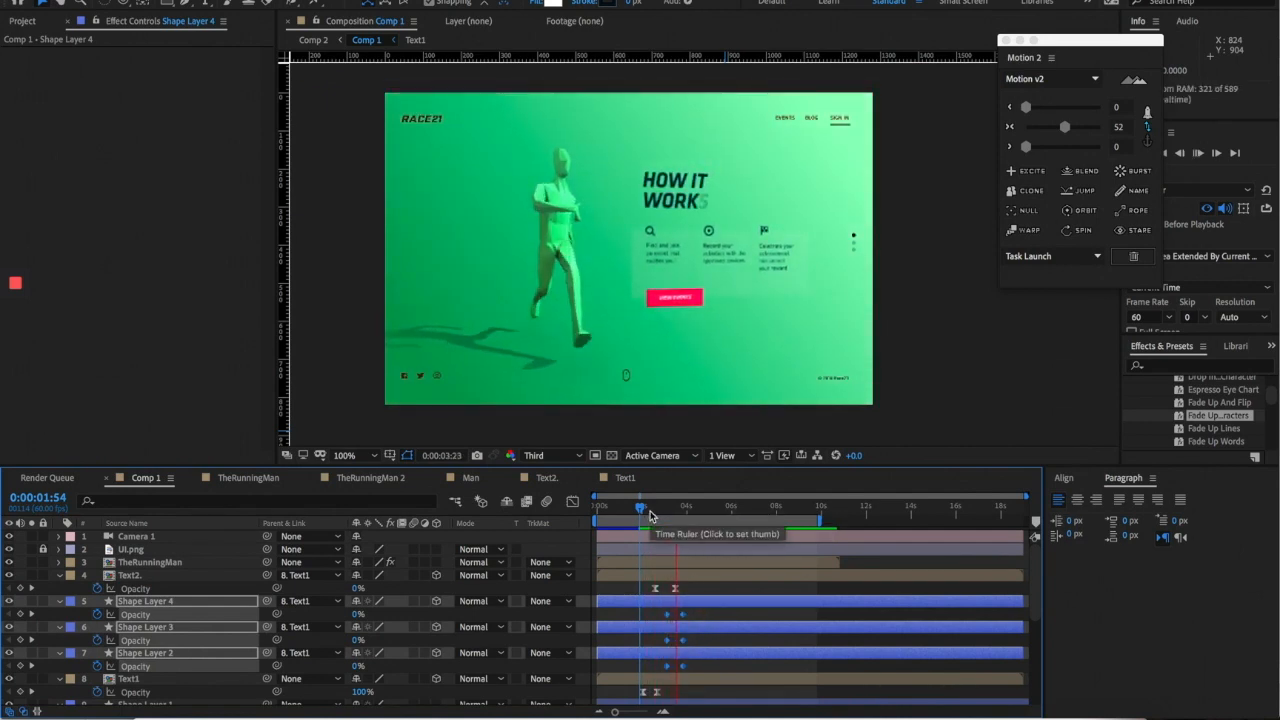
scroll(834, 292, "down", 1)
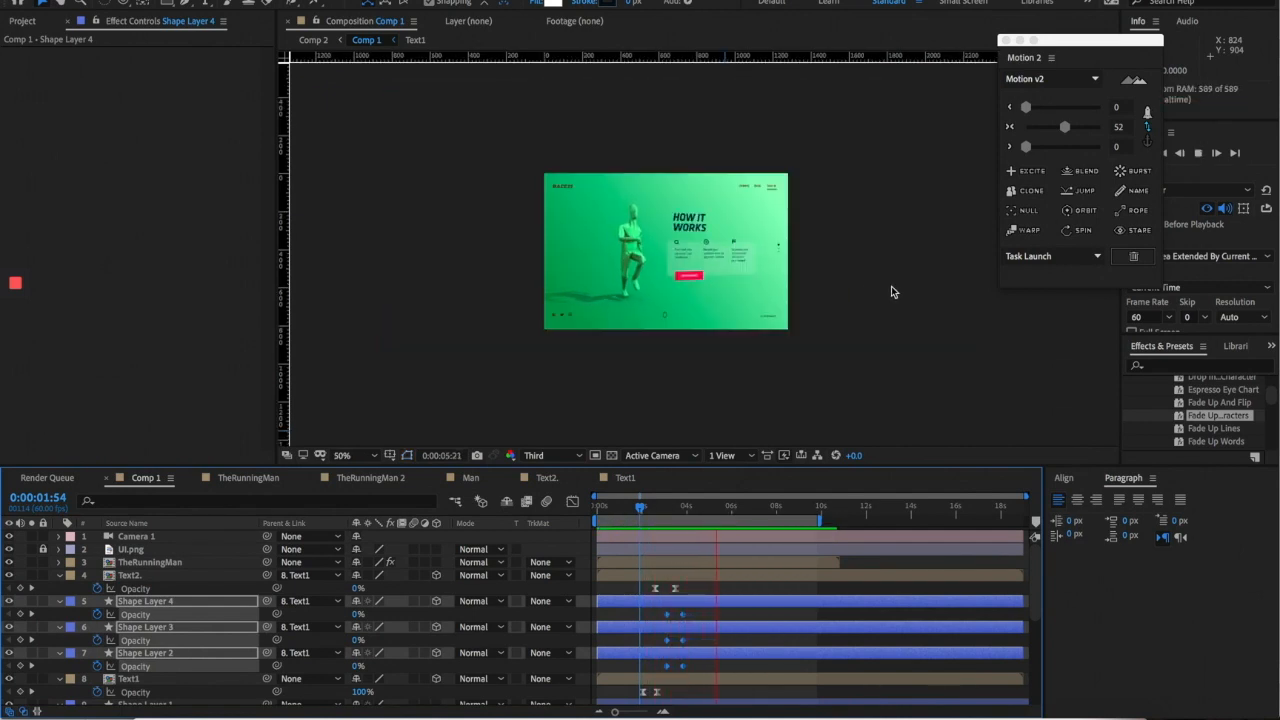
left_click(640, 507)
- Shift the opacity keyframes slightly earlier, apply easing, and replay the fade-in
left_click_drag(667, 614, 662, 614)
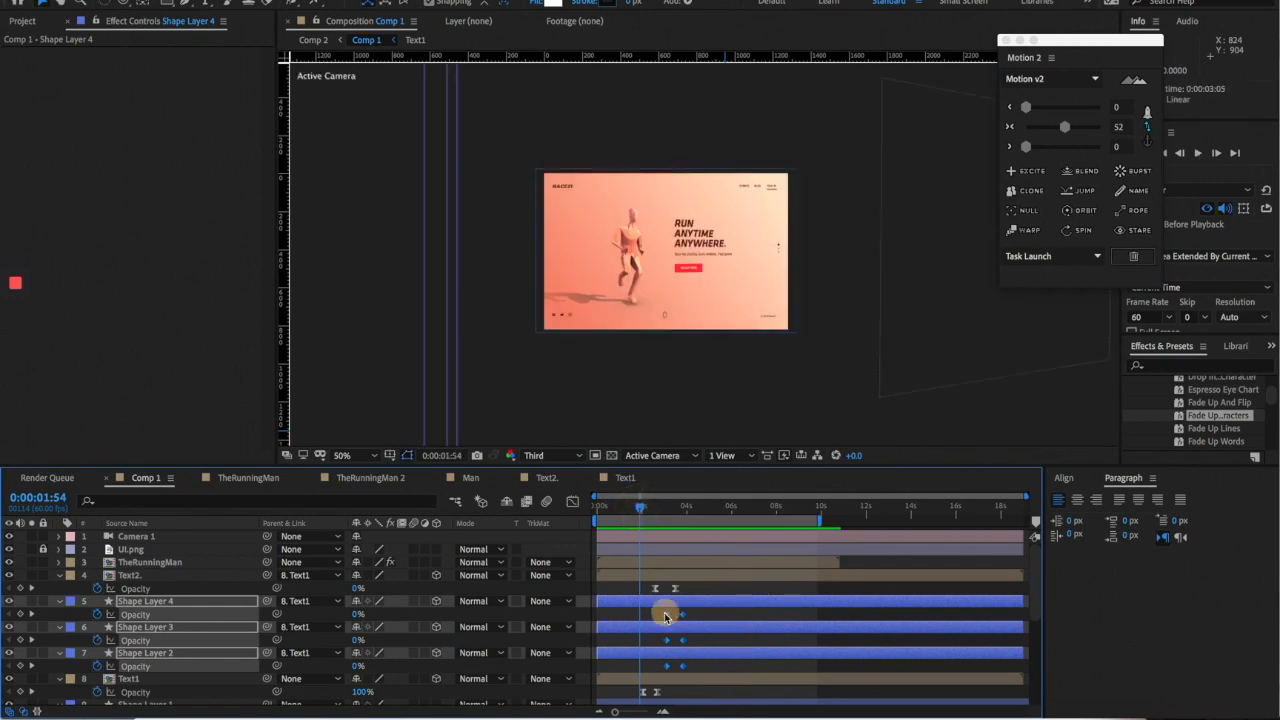
left_click(1064, 126)
scroll(697, 295, "up", 1)
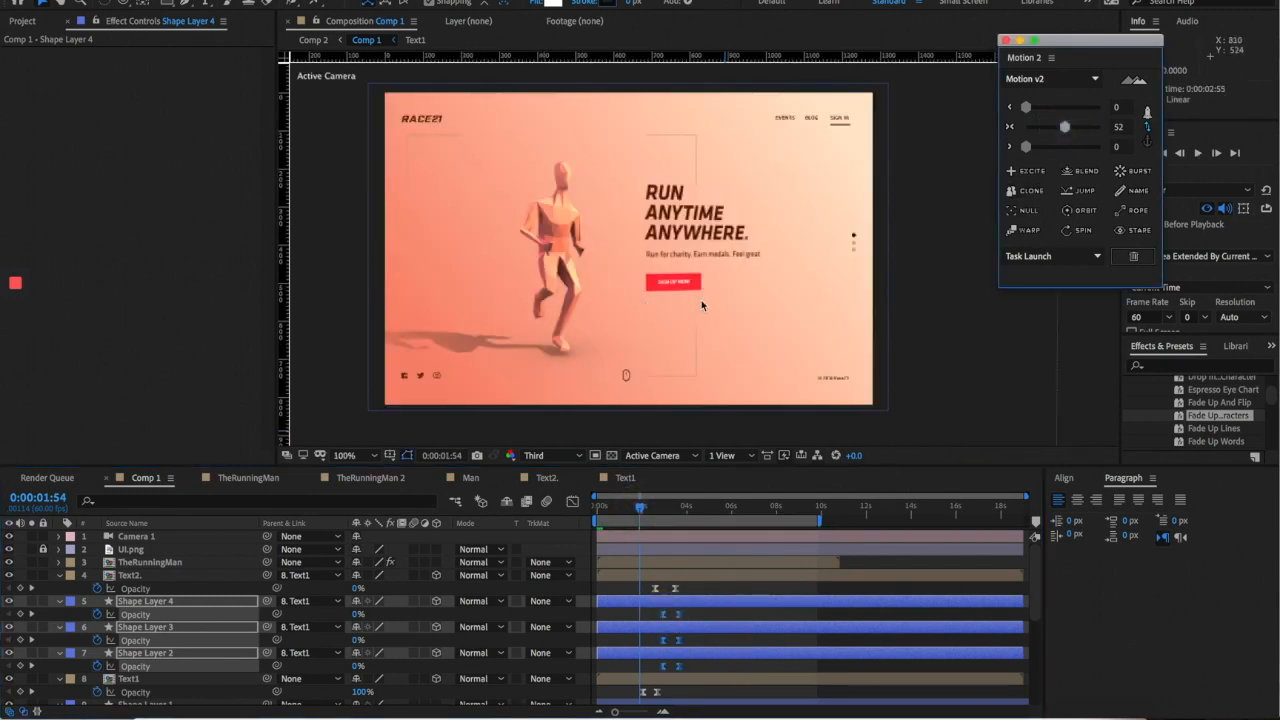
key("space")
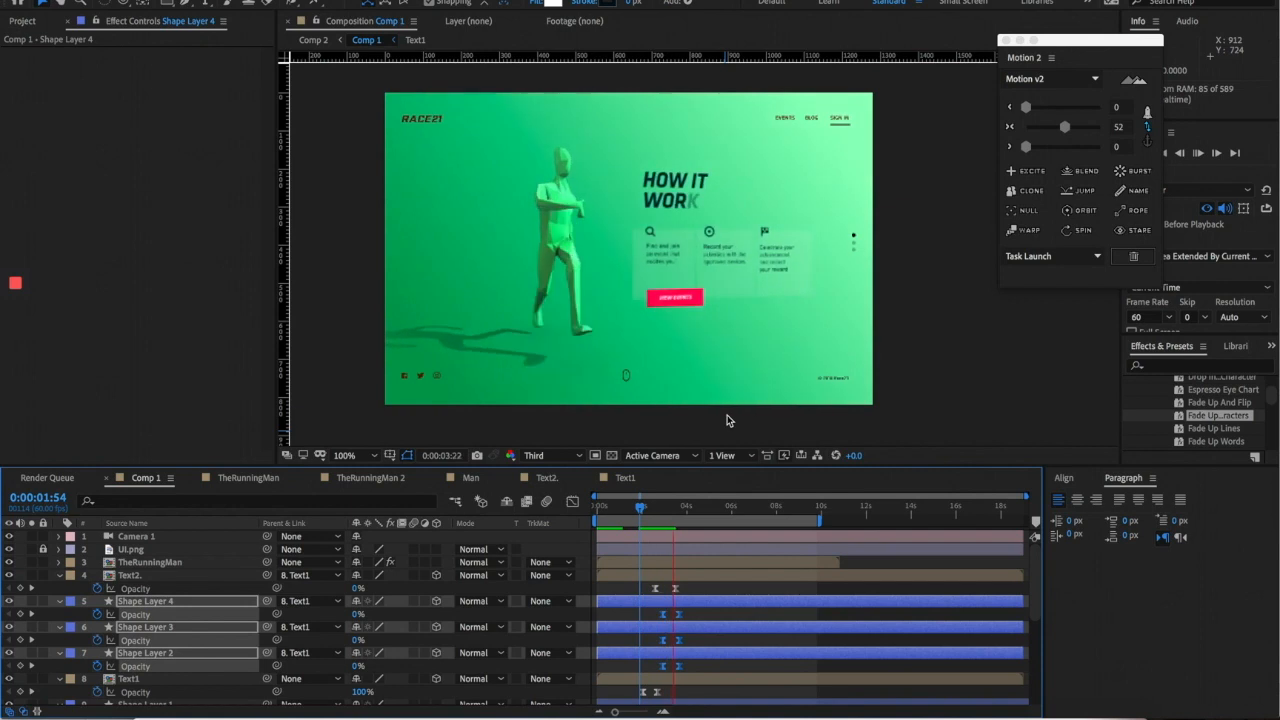
left_click(610, 506)
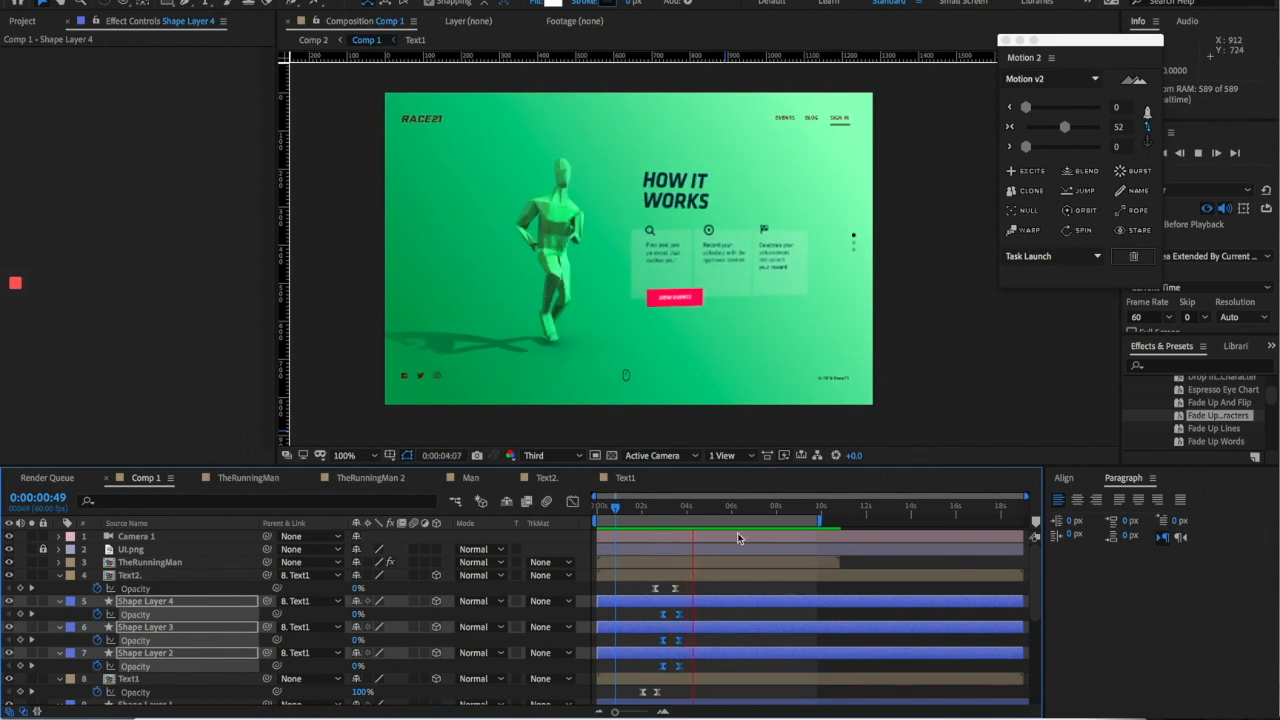
left_click(705, 510)
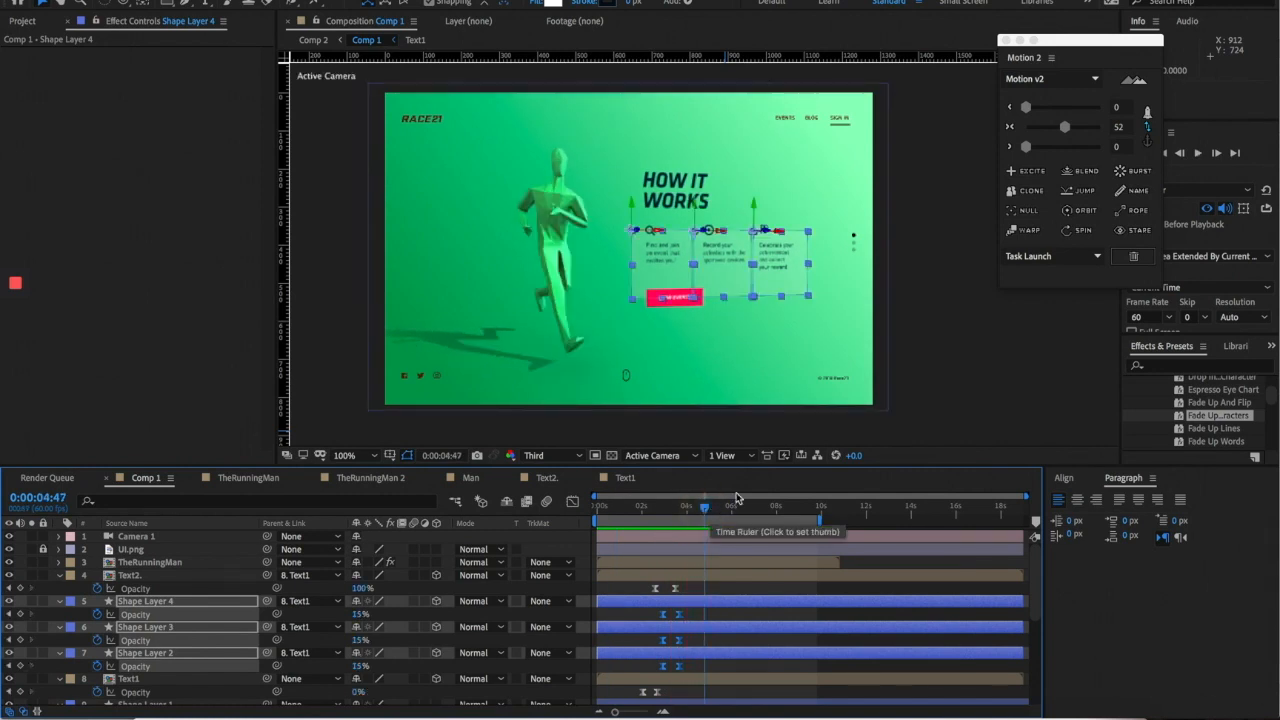
- Deselect the cards and compare the result against the Sketch design
left_click(919, 326)
left_click(488, 712)
scroll(600, 400, "right", 10)
scroll(720, 398, "left", 2)
scroll(720, 398, "down", 4, "super")
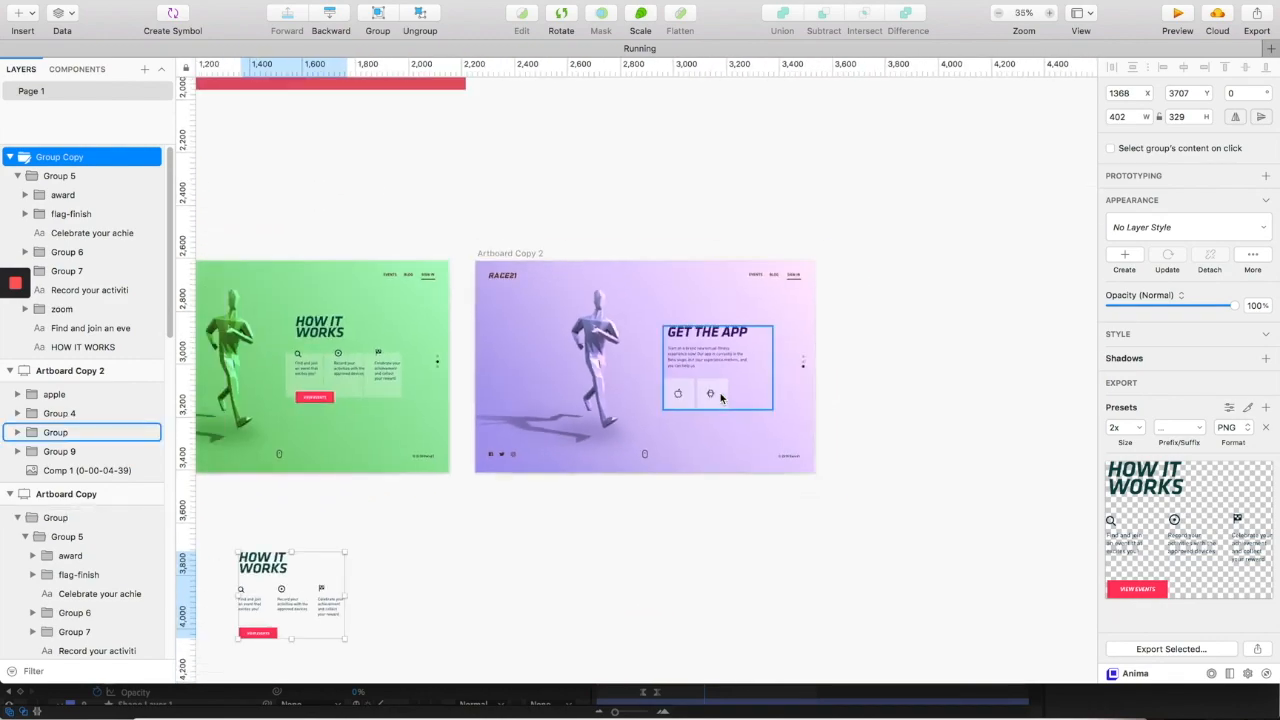
scroll(720, 398, "left", 1)
key("super+Tab")
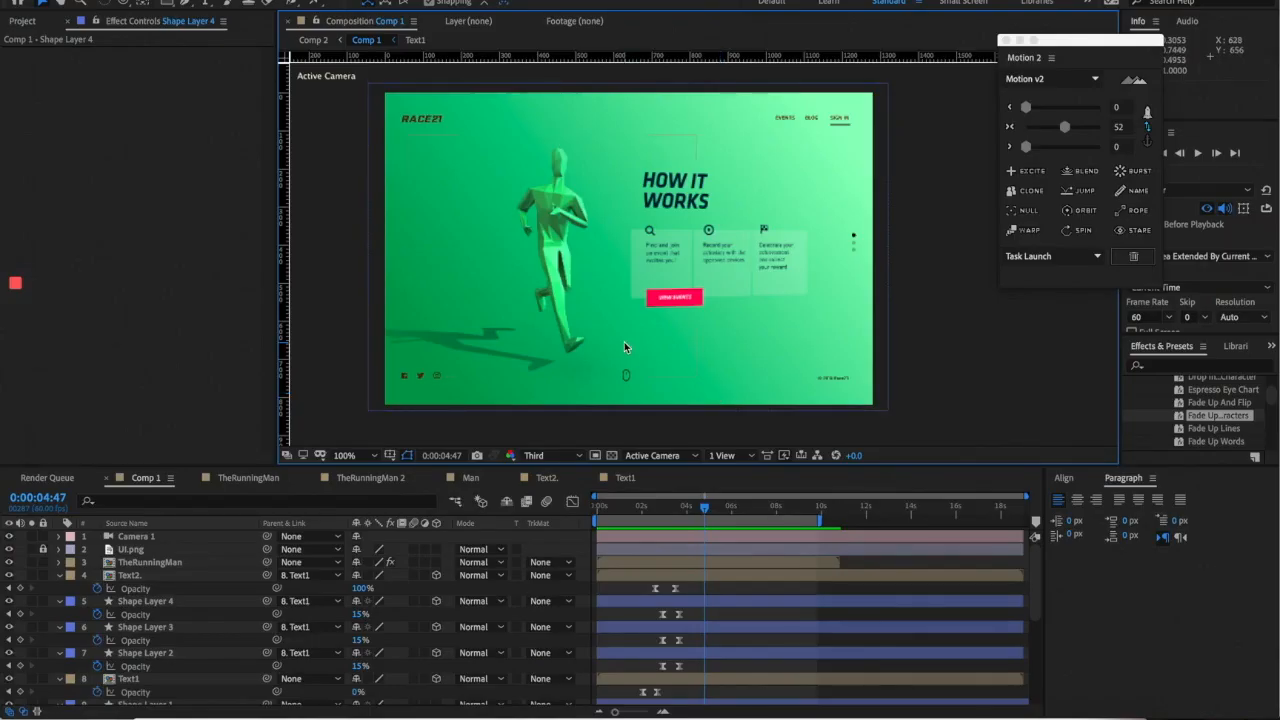